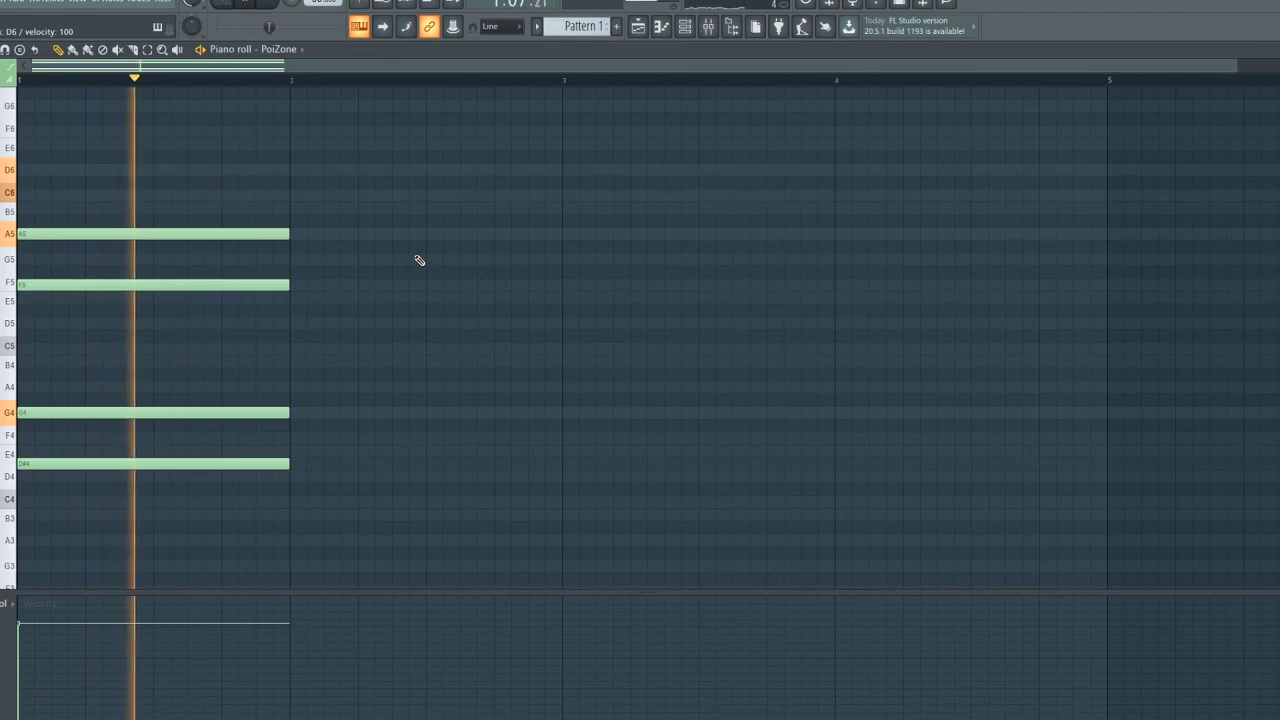
Load the saved SYNTH mixer track state onto PoiZone's mixer insert
{"action": "left_click", "coordinate": [709, 26]}
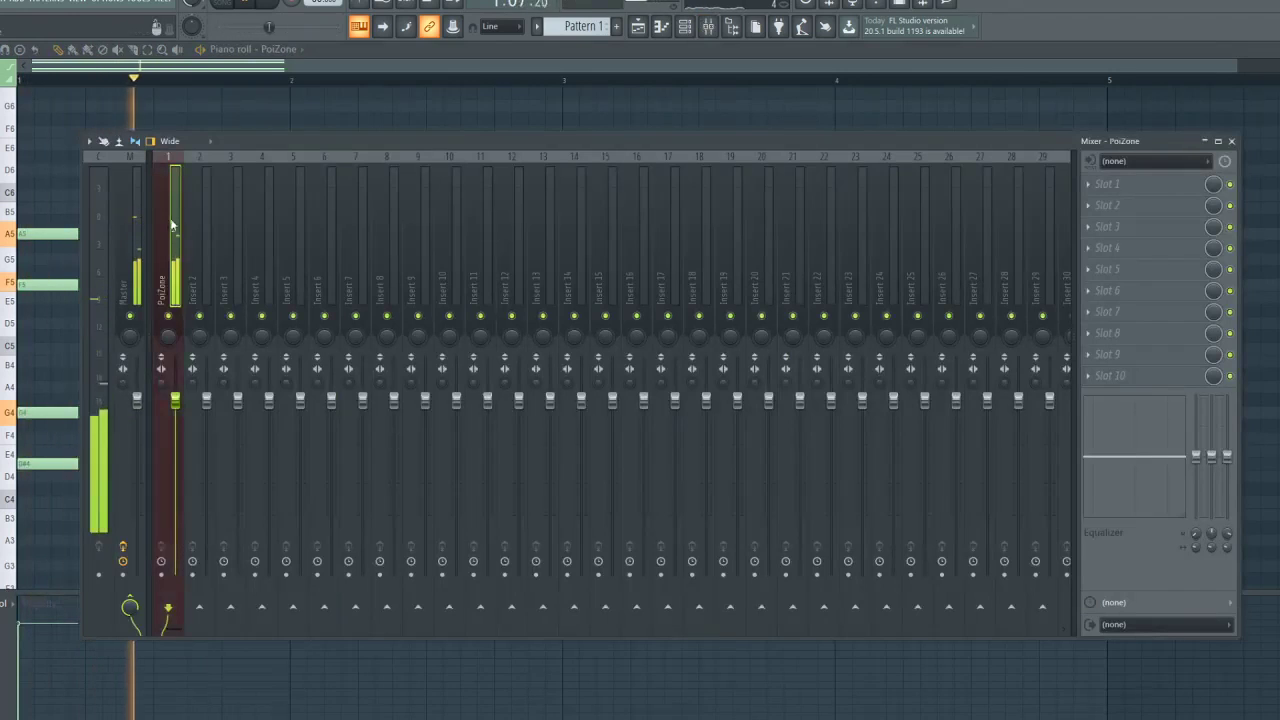
{"action": "right_click", "coordinate": [185, 152]}
{"action": "mouse_move", "coordinate": [249, 229]}
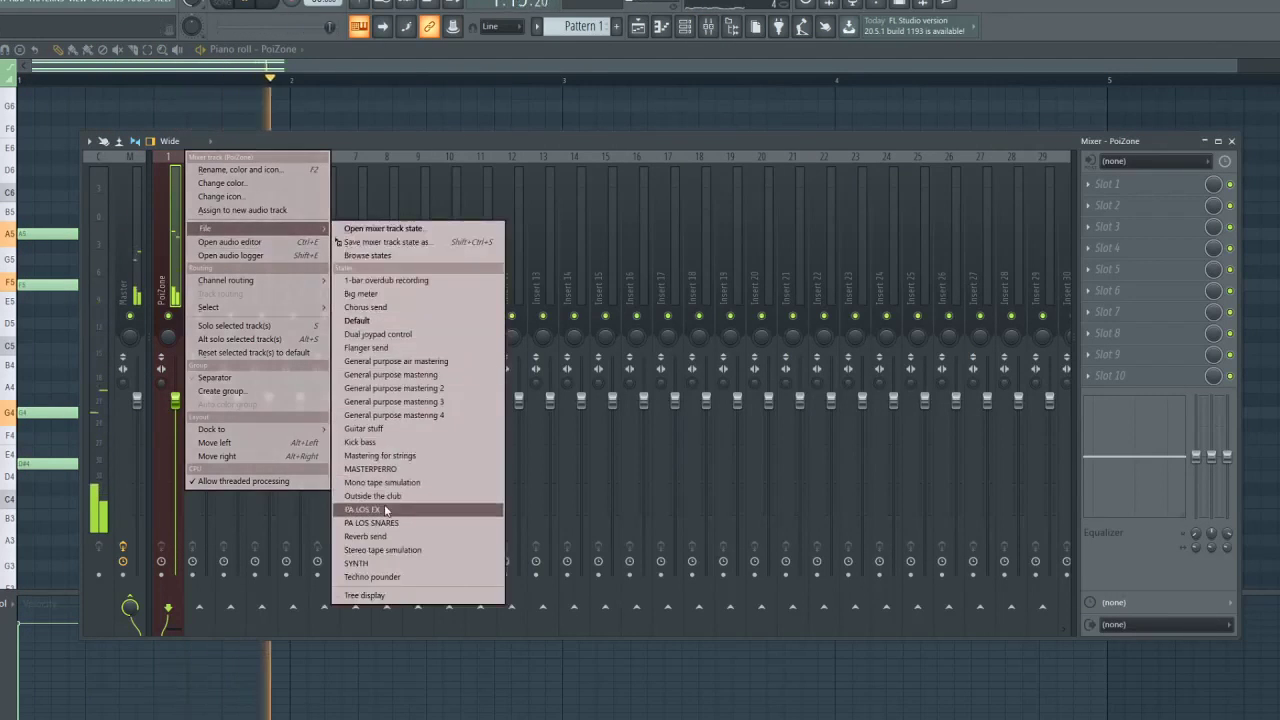
{"action": "left_click", "coordinate": [362, 563]}
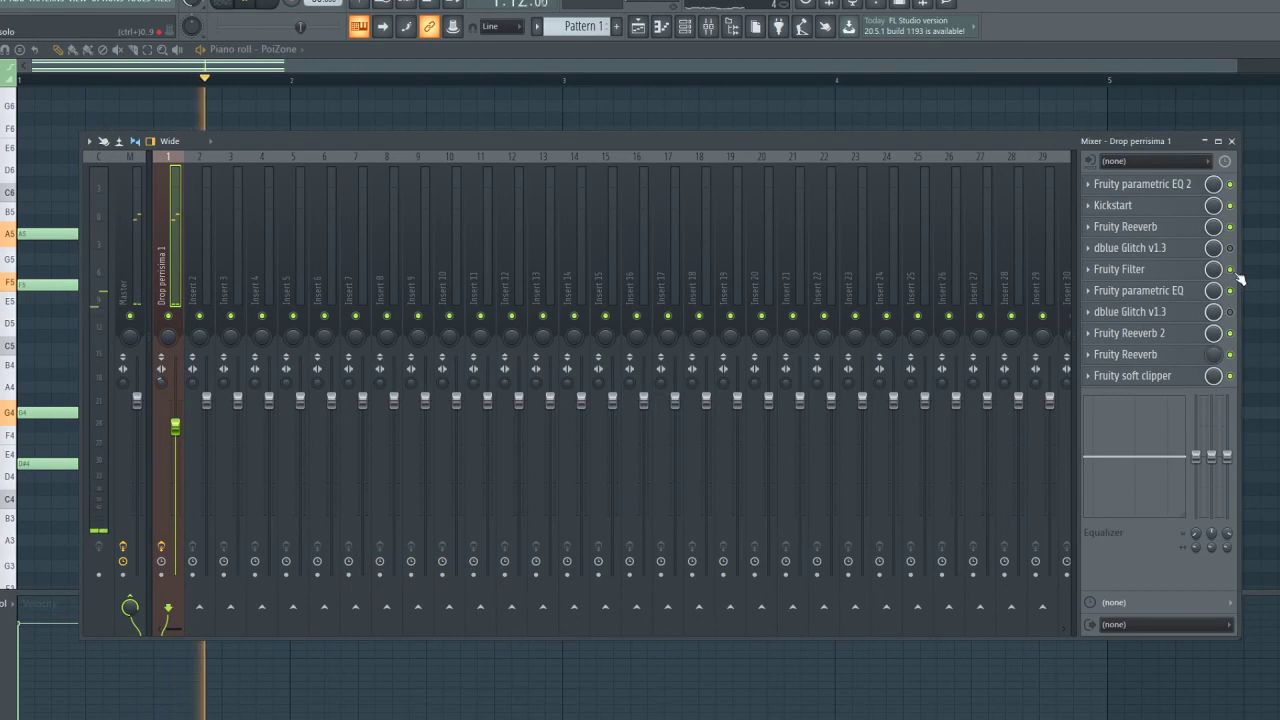
Turn off the Fruity Filter effect on the synth's mixer insert and play the pattern to check the sound
{"action": "key", "text": "space"}
{"action": "key", "text": "F9"}
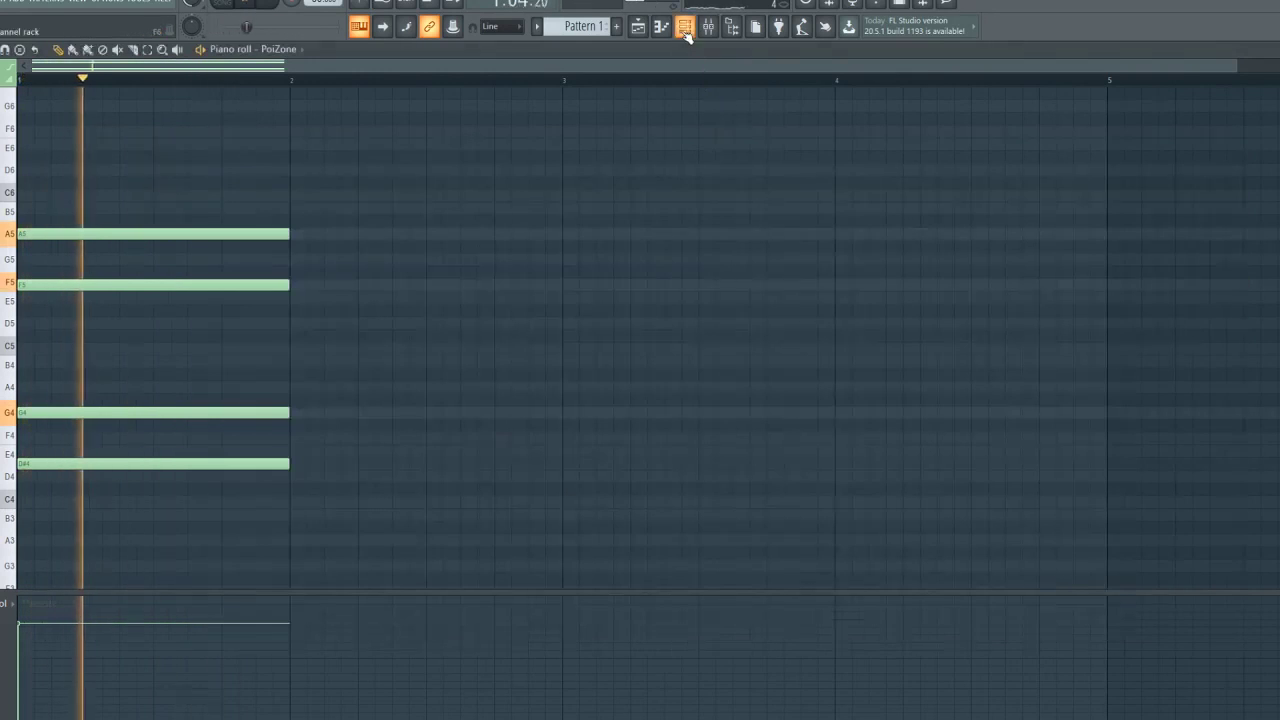
{"action": "left_click", "coordinate": [685, 26]}
{"action": "key", "text": "space"}
{"action": "key", "text": "F9"}
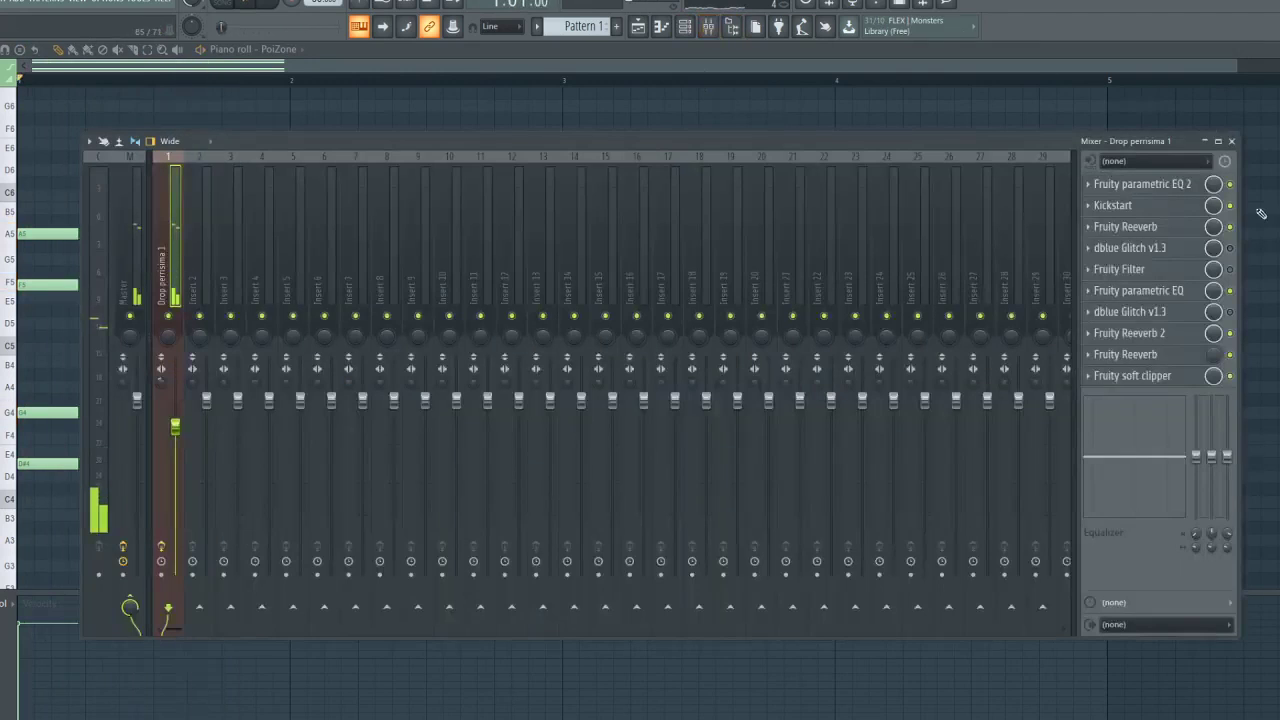
{"action": "key", "text": "space"}
{"action": "key", "text": "F9"}
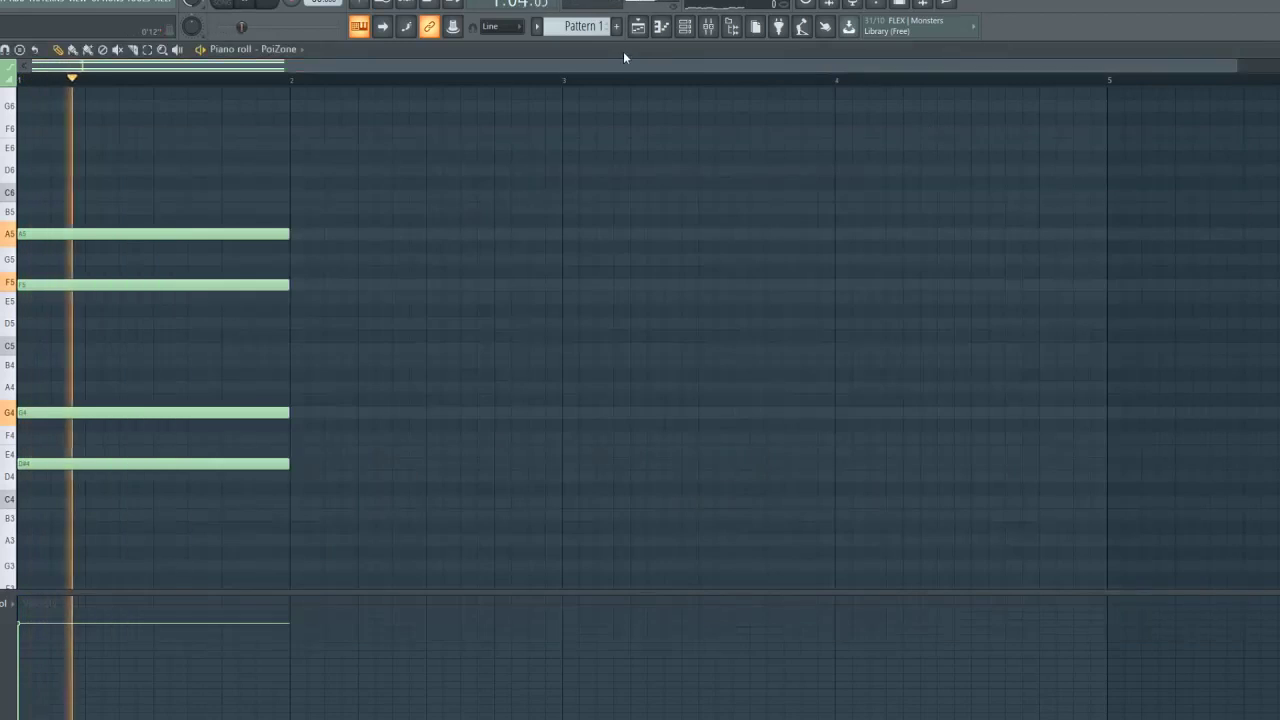
Clone the PoiZone channel in the channel rack
{"action": "left_click", "coordinate": [685, 26]}
{"action": "right_click", "coordinate": [581, 269]}
{"action": "left_click", "coordinate": [668, 393]}
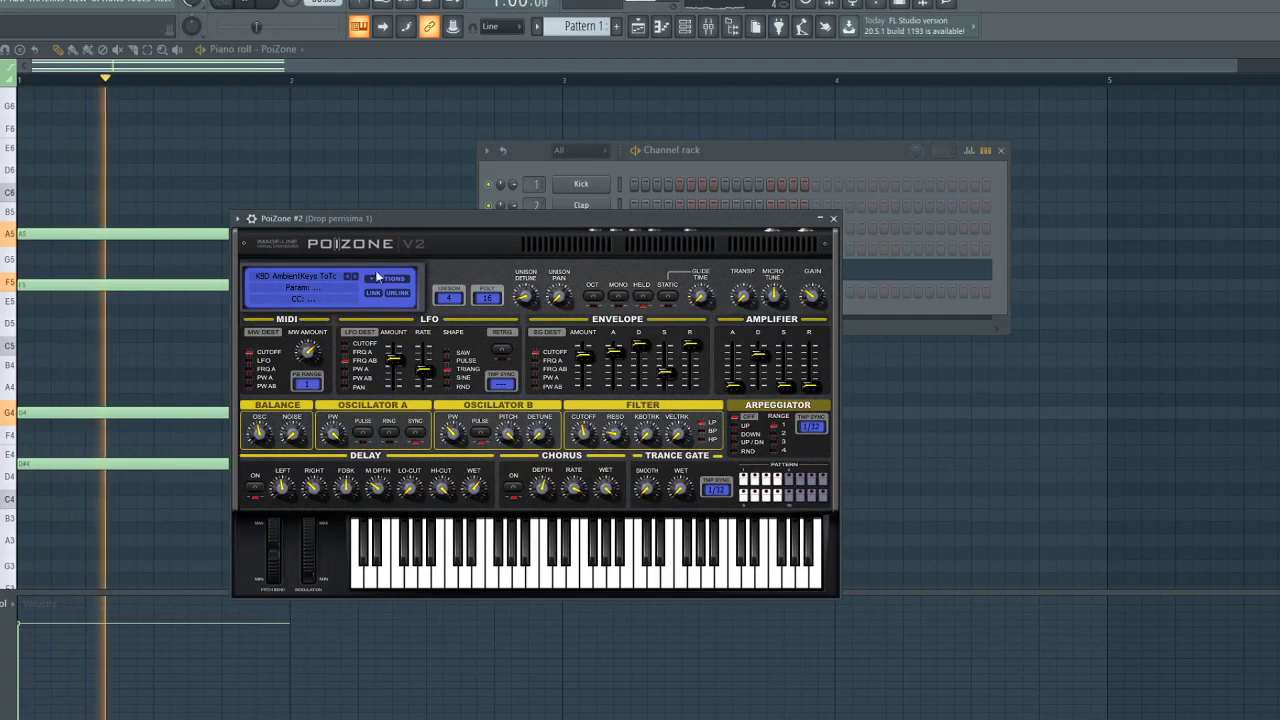
Switch the cloned PoiZone to the ARP Interpolation ToTc preset and open its piano roll
{"action": "left_click", "coordinate": [354, 277]}
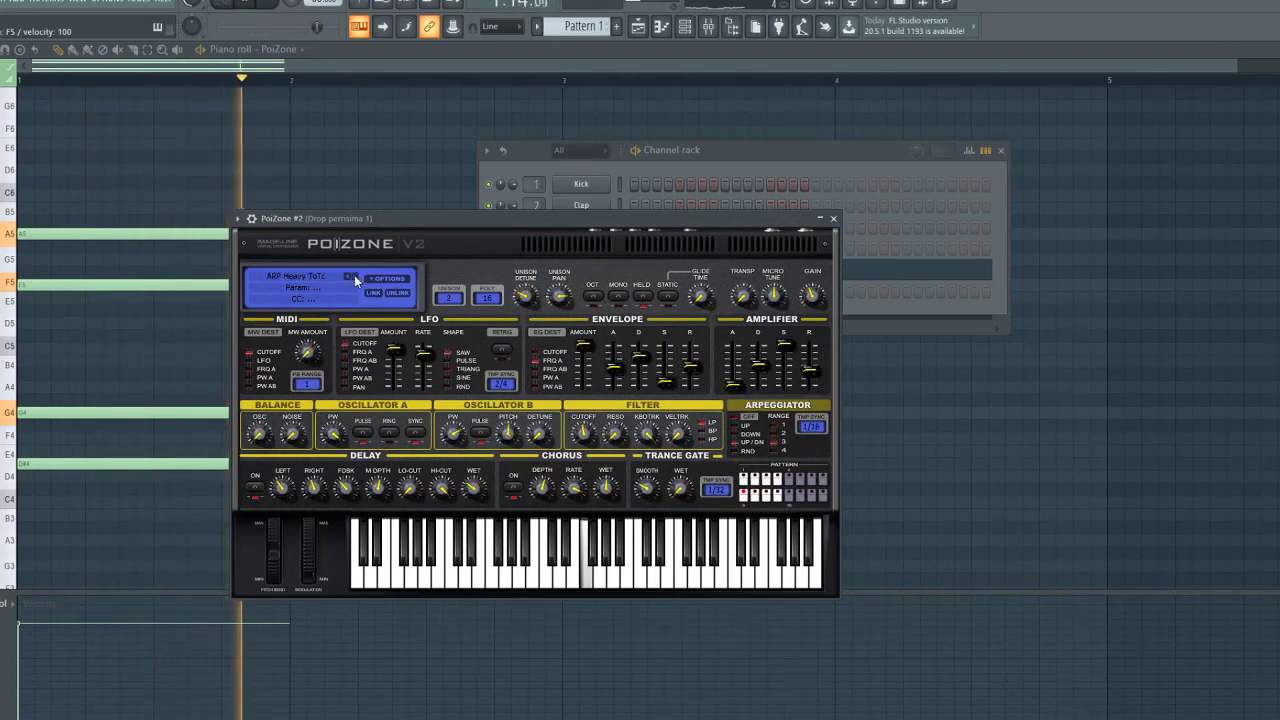
{"action": "left_click", "coordinate": [354, 275]}
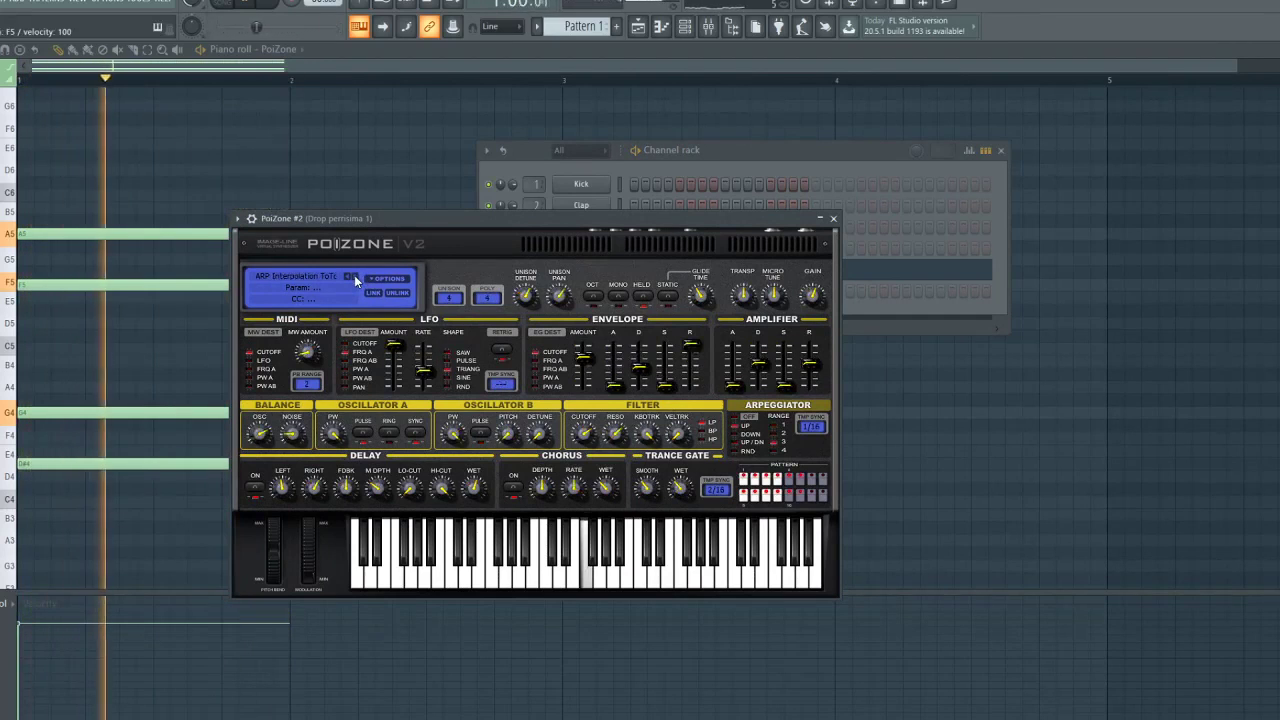
{"action": "key", "text": "space"}
{"action": "left_click", "coordinate": [810, 182]}
{"action": "key", "text": "space"}
{"action": "right_click", "coordinate": [584, 293]}
{"action": "left_click", "coordinate": [645, 291]}
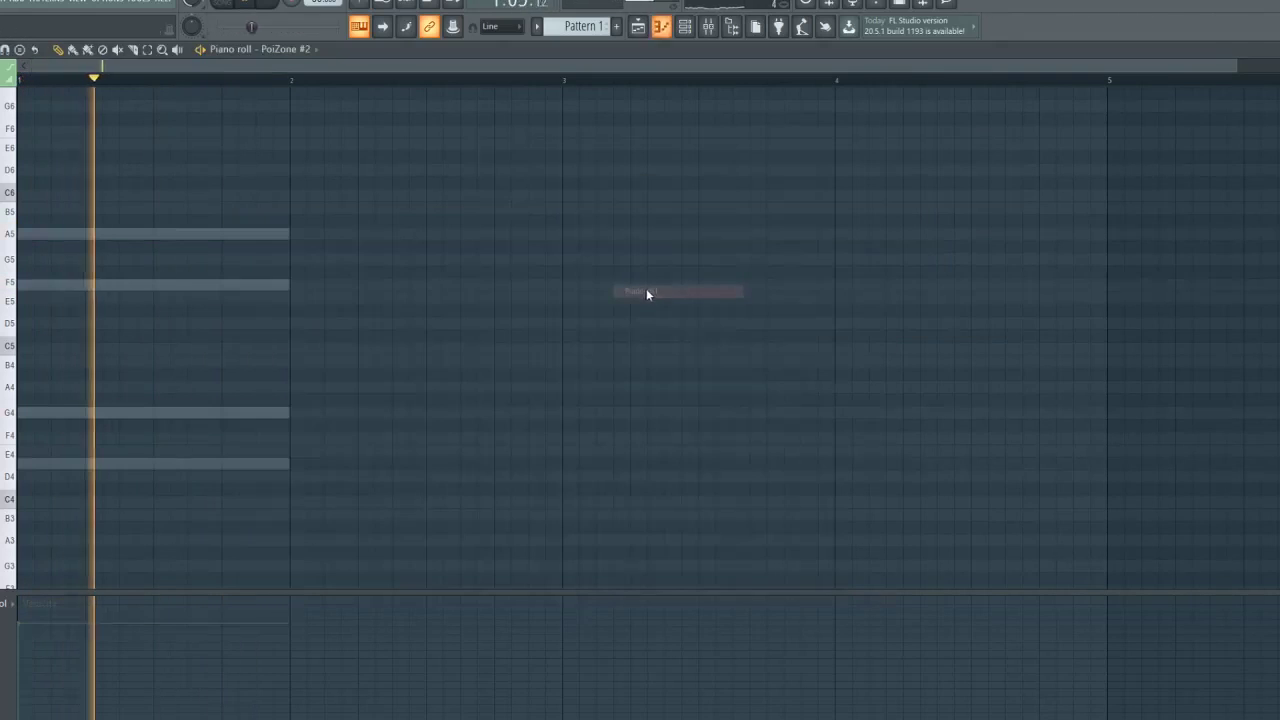
Reopen the cloned synth and audition the ARP It Wasn't Tim ToTc preset, returning to ARP Interpolation ToTc
{"action": "left_click", "coordinate": [684, 28]}
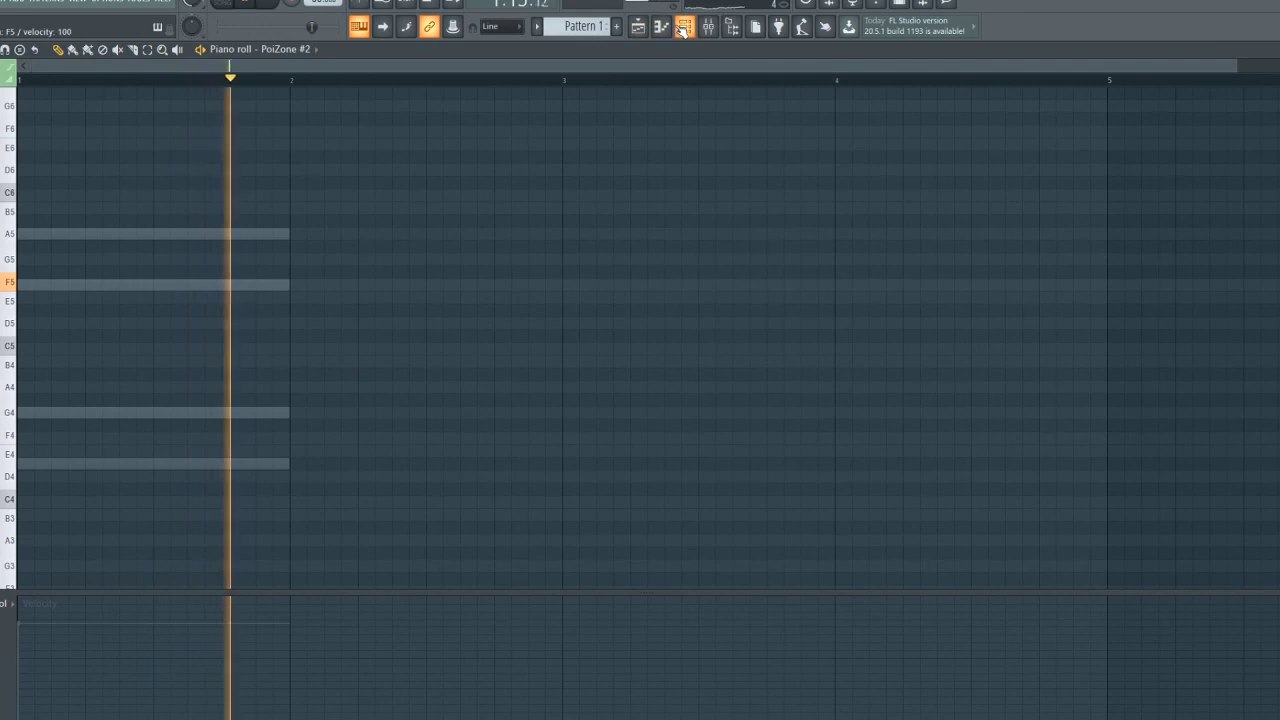
{"action": "left_click", "coordinate": [600, 290]}
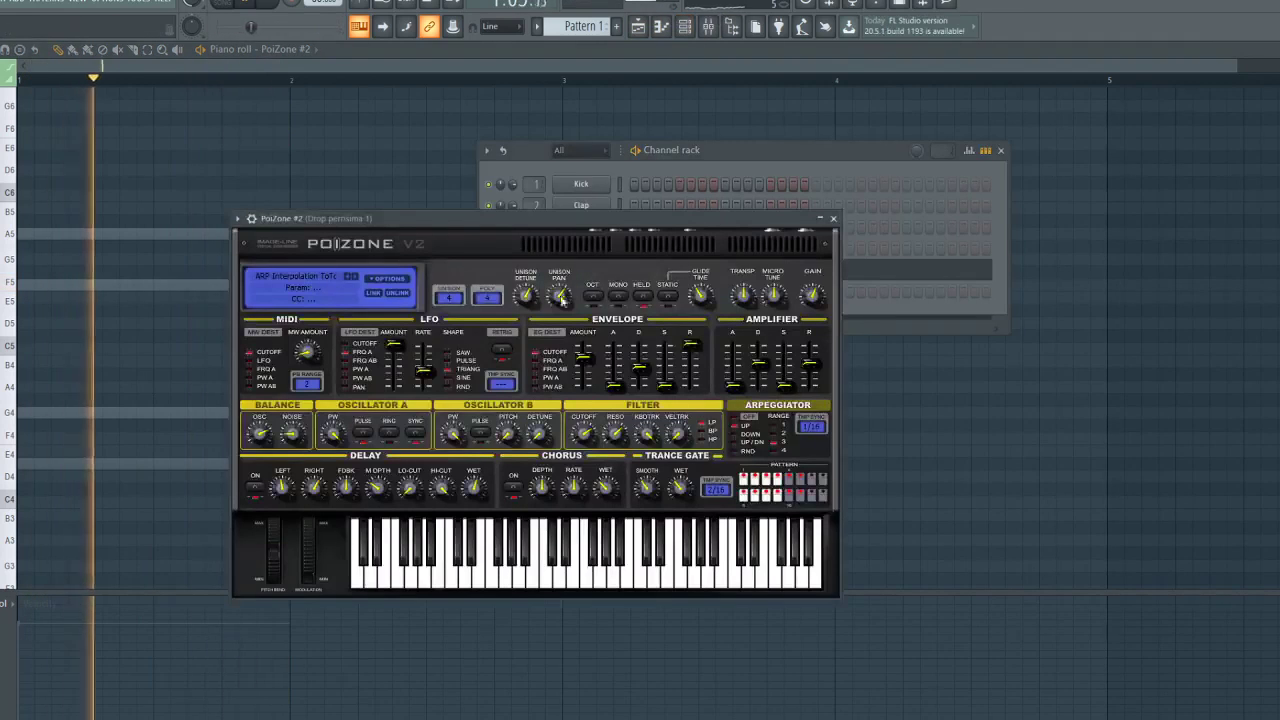
{"action": "left_click", "coordinate": [355, 276]}
{"action": "left_click_drag", "start_coordinate": [411, 217], "coordinate": [425, 211]}
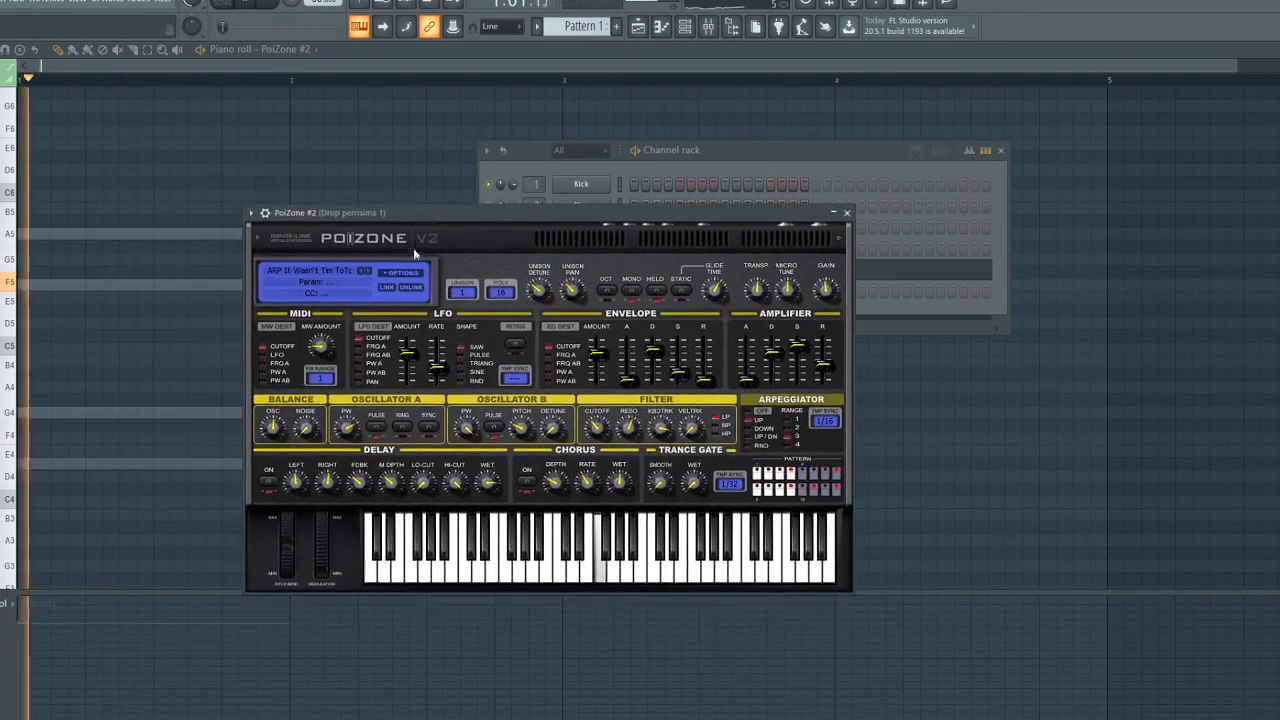
{"action": "left_click", "coordinate": [363, 269]}
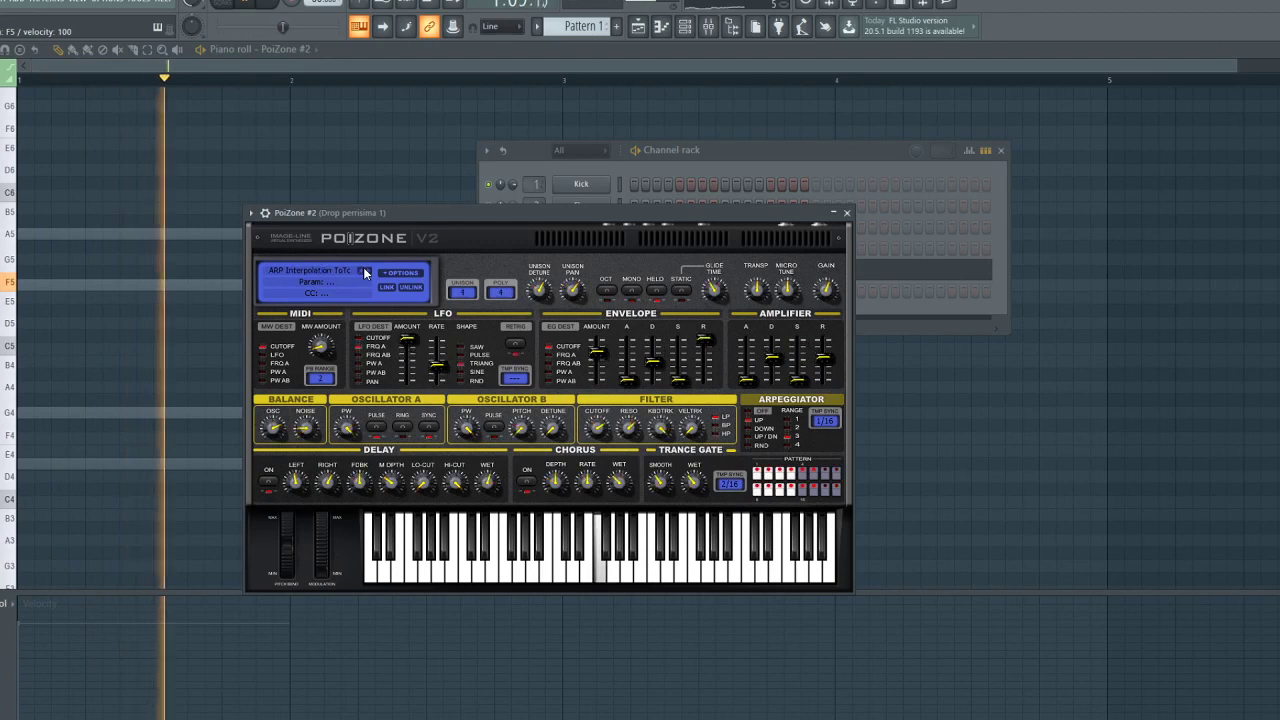
Open the cloned synth's preset library and audition BAS TekTote TC and GATE Zylog TC from the Default bank
{"action": "left_click", "coordinate": [325, 272]}
{"action": "left_click", "coordinate": [636, 408]}
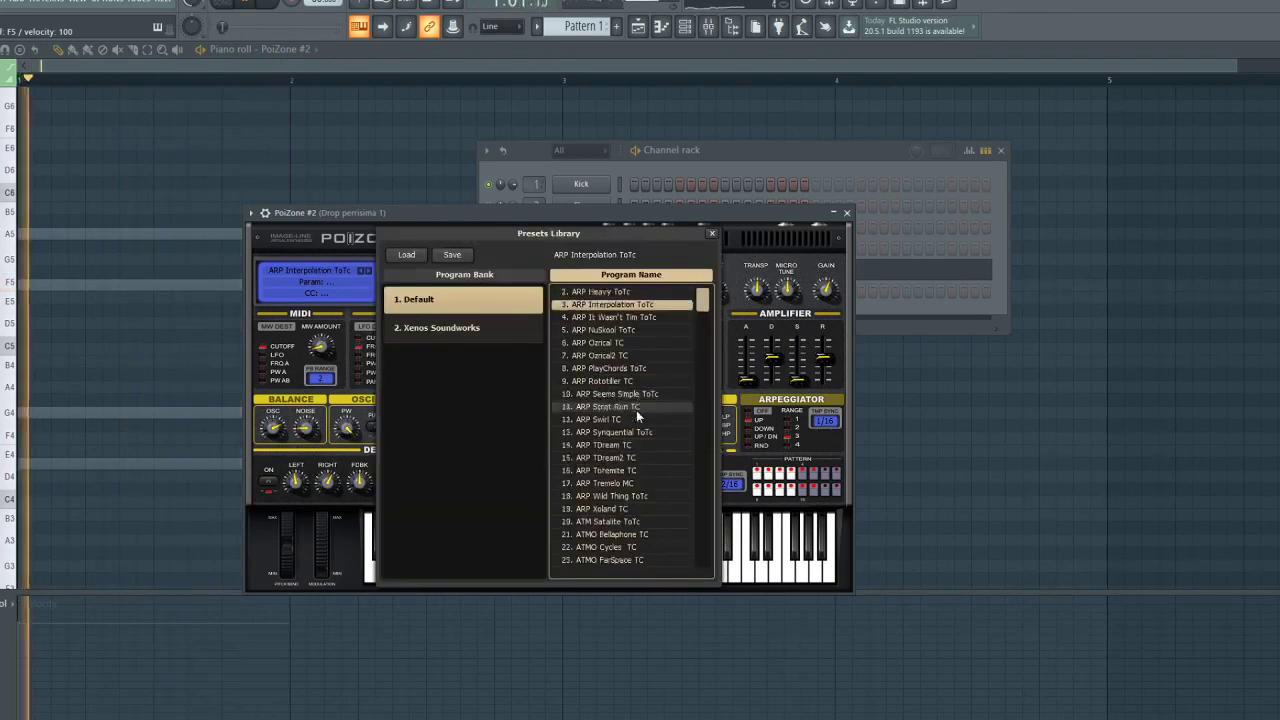
{"action": "scroll", "coordinate": [633, 410], "scroll_direction": "down", "scroll_amount": 12}
{"action": "left_click", "coordinate": [632, 422]}
{"action": "scroll", "coordinate": [632, 430], "scroll_direction": "down", "scroll_amount": 20}
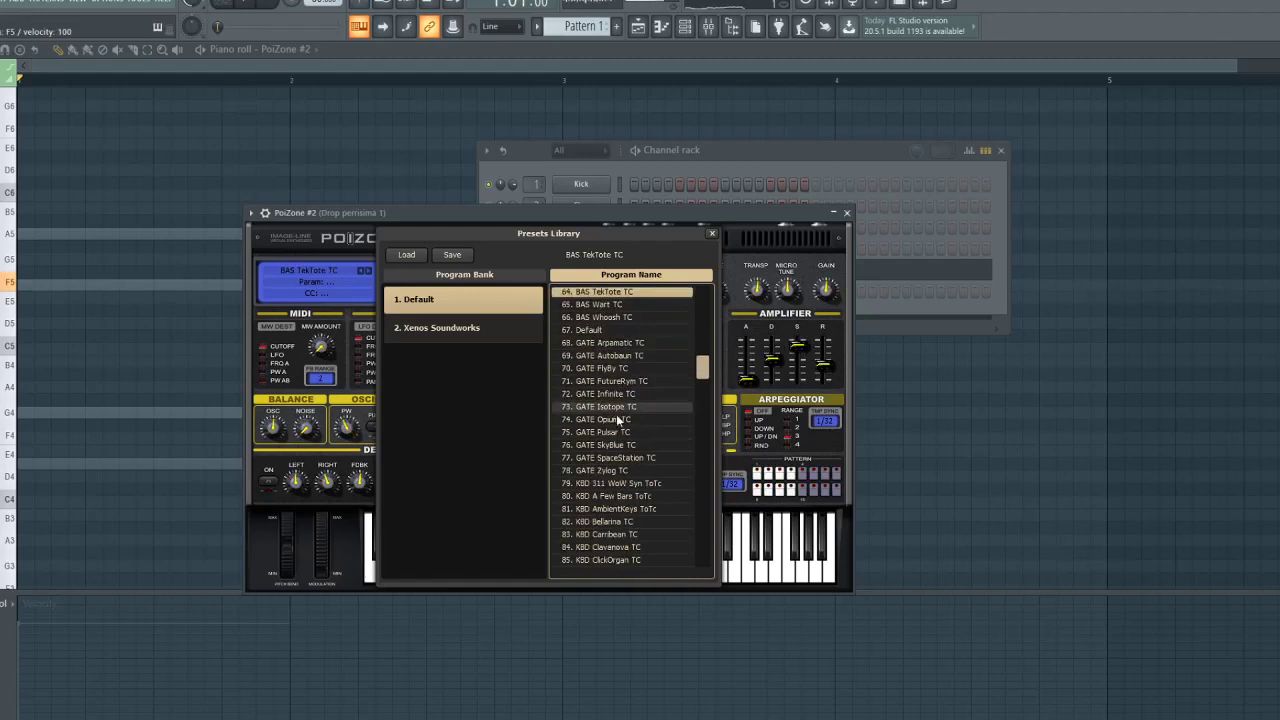
{"action": "scroll", "coordinate": [631, 466], "scroll_direction": "up", "scroll_amount": 6}
{"action": "key", "text": "space"}
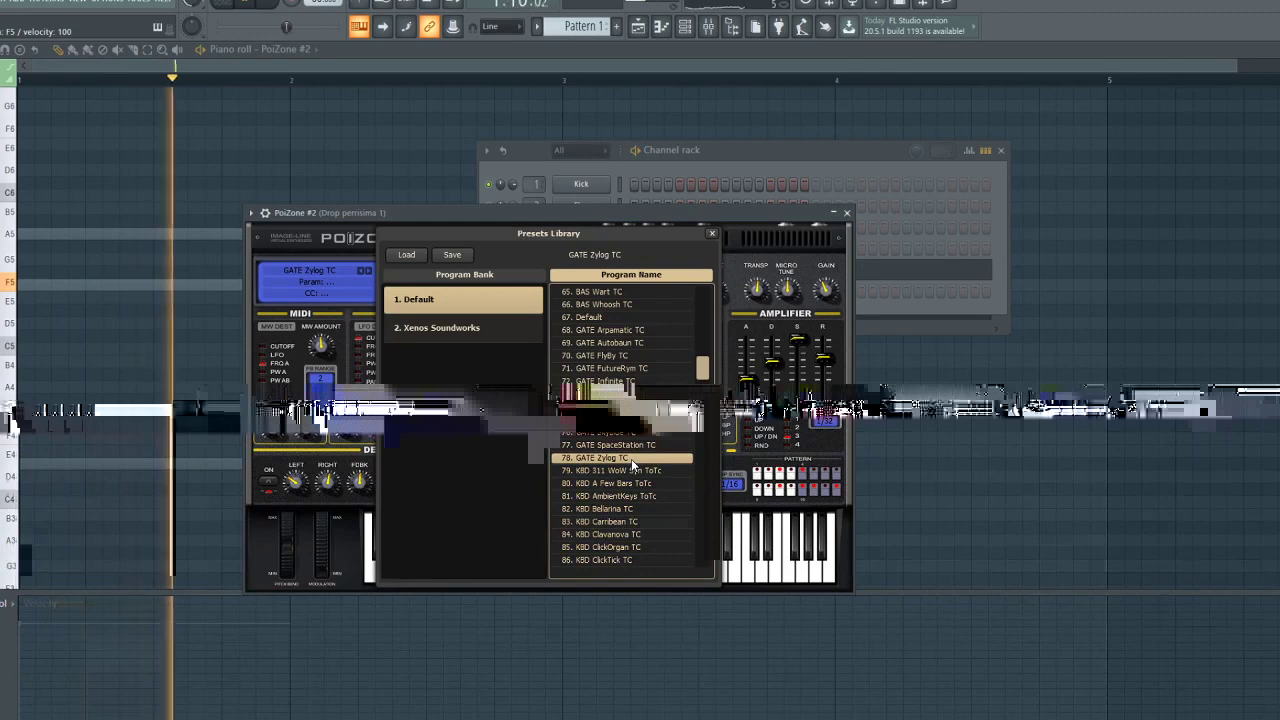
{"action": "scroll", "coordinate": [625, 457], "scroll_direction": "down", "scroll_amount": 4}
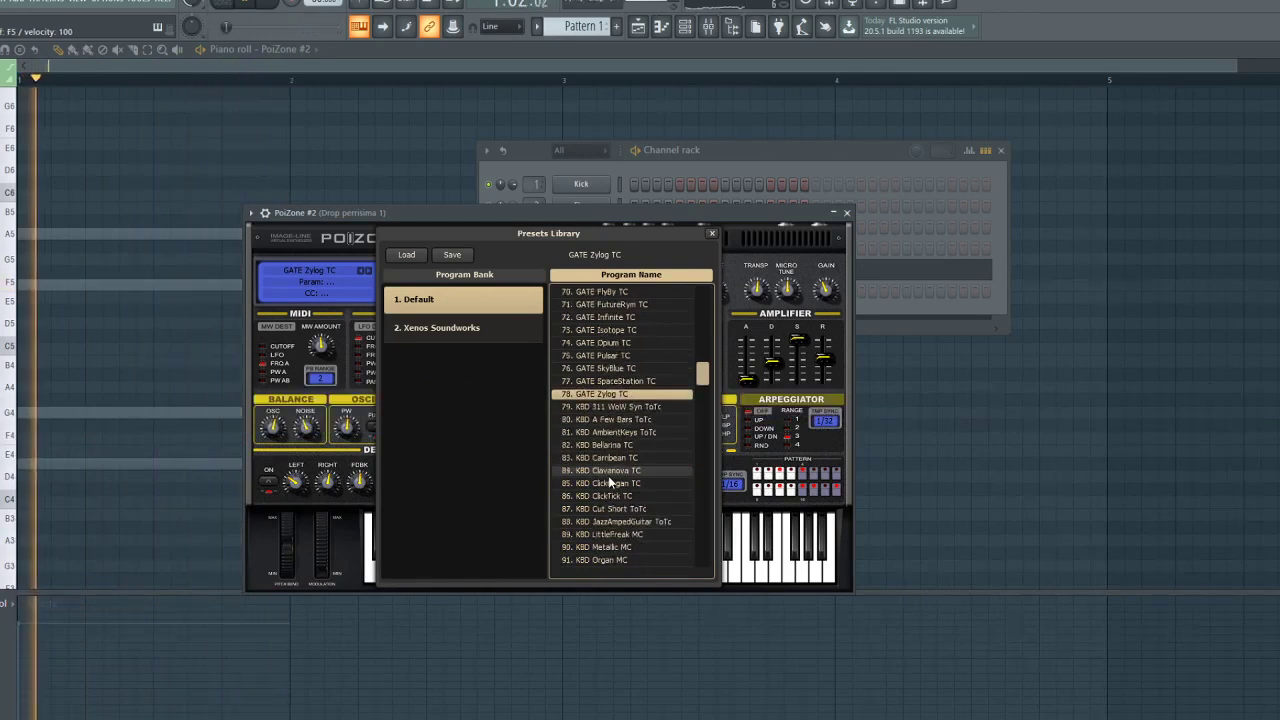
Audition the lead presets from LED AnaBrass MC through LED Brassatas TC in the Default bank
{"action": "scroll", "coordinate": [618, 456], "scroll_direction": "down", "scroll_amount": 10}
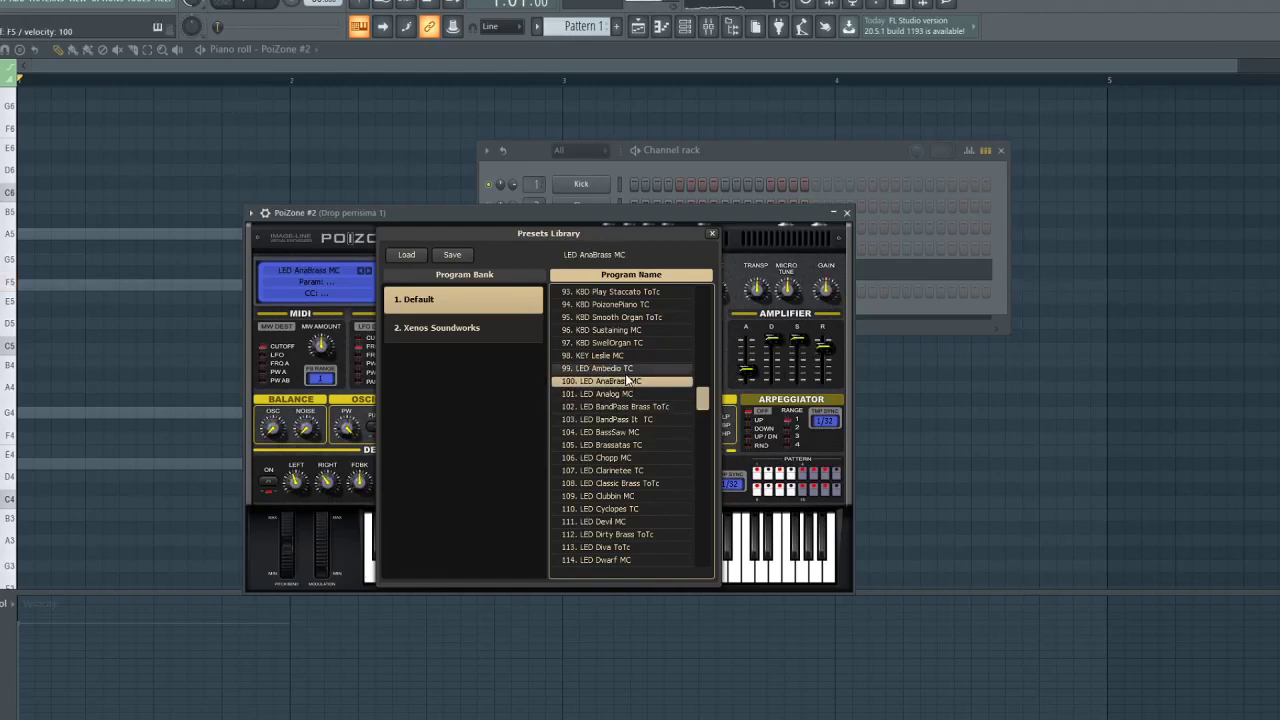
{"action": "left_click", "coordinate": [640, 393]}
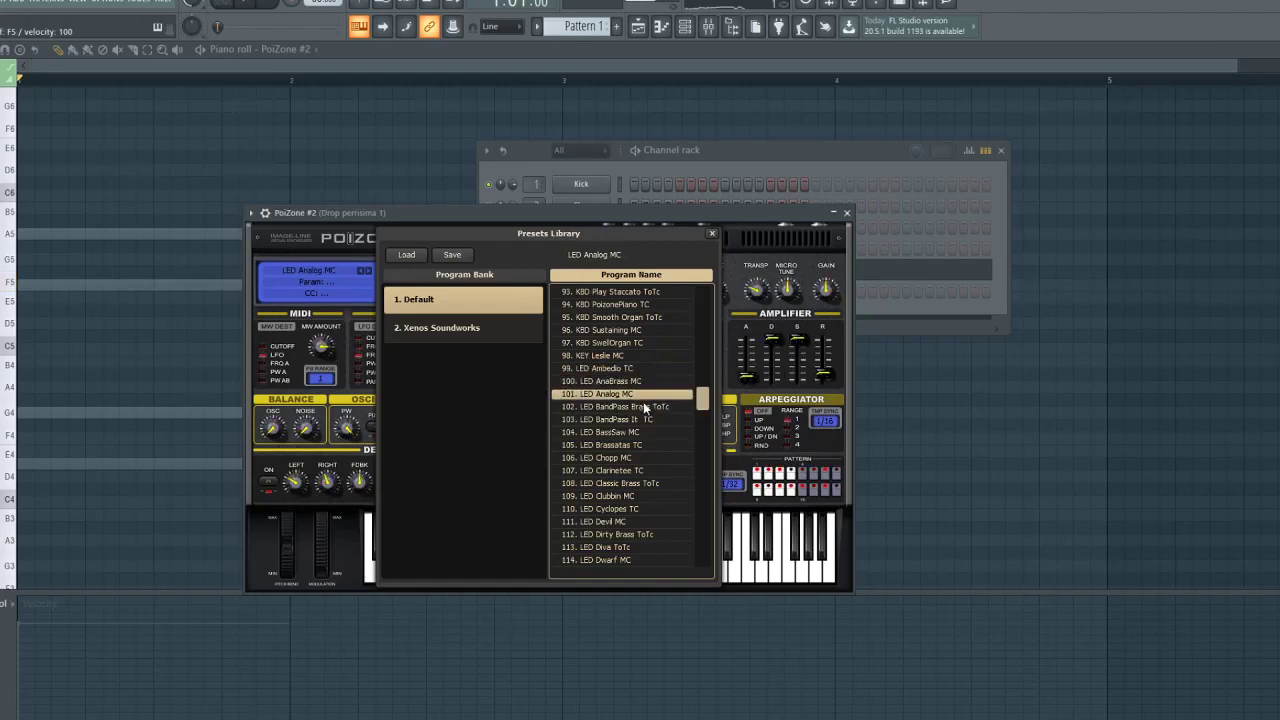
{"action": "left_click", "coordinate": [647, 407]}
{"action": "scroll", "coordinate": [649, 420], "scroll_direction": "down", "scroll_amount": 3}
{"action": "left_click", "coordinate": [645, 358]}
{"action": "left_click", "coordinate": [648, 384]}
{"action": "left_click", "coordinate": [640, 370]}
{"action": "left_click", "coordinate": [636, 382]}
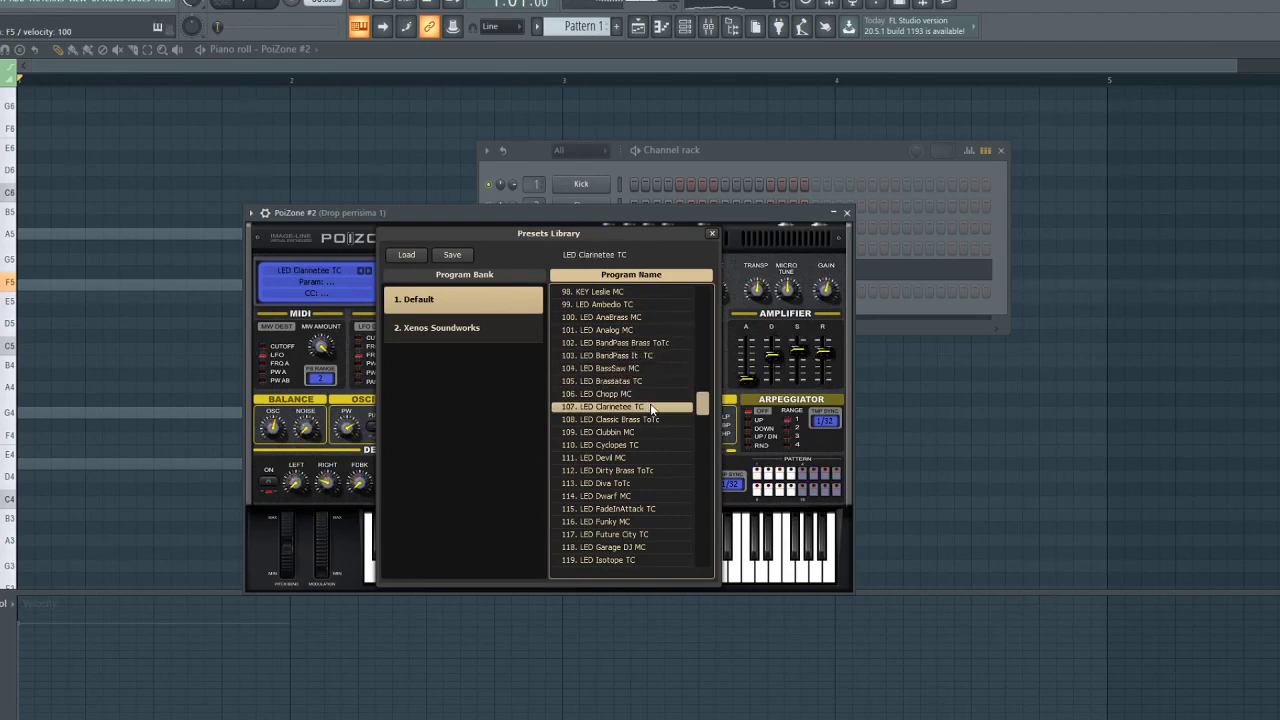
Continue auditioning lead presets after LED Clarinetee TC and load LED Dirty Brass ToTc on the cloned synth
{"action": "left_click", "coordinate": [652, 419]}
{"action": "left_click", "coordinate": [648, 432]}
{"action": "scroll", "coordinate": [643, 449], "scroll_direction": "down", "scroll_amount": 3}
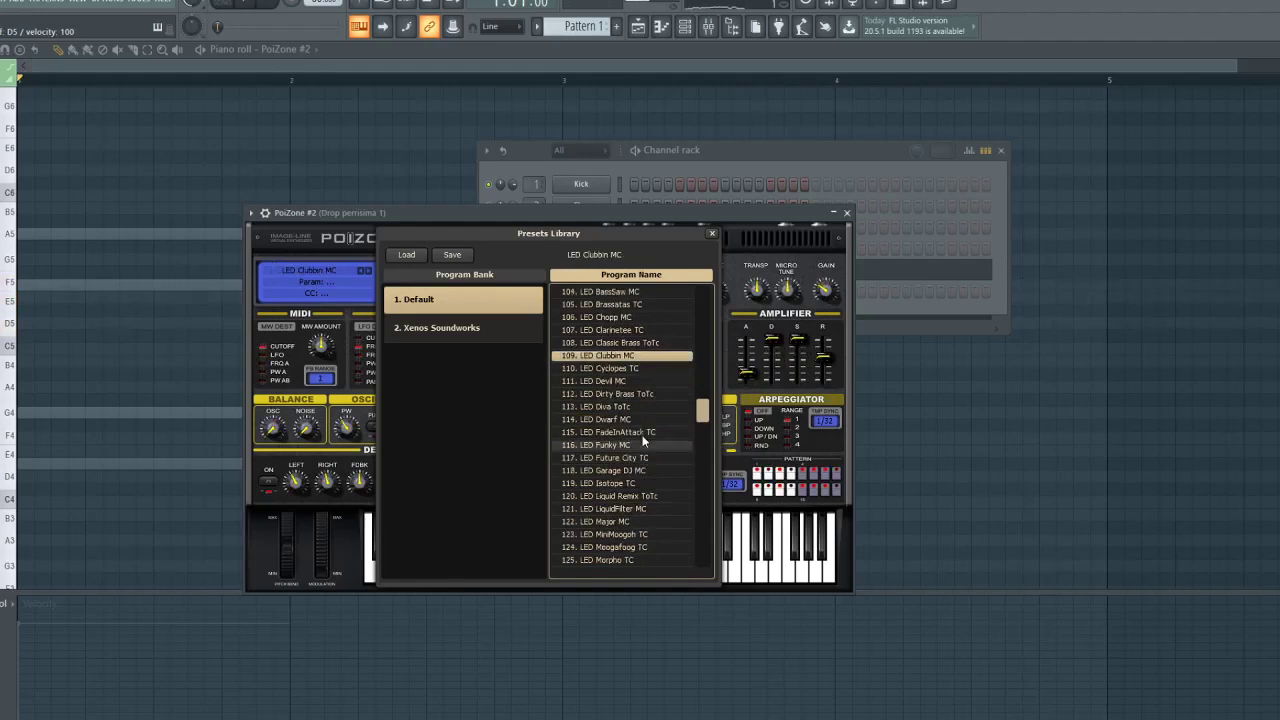
{"action": "scroll", "coordinate": [646, 464], "scroll_direction": "down", "scroll_amount": 3}
{"action": "key", "text": "space"}
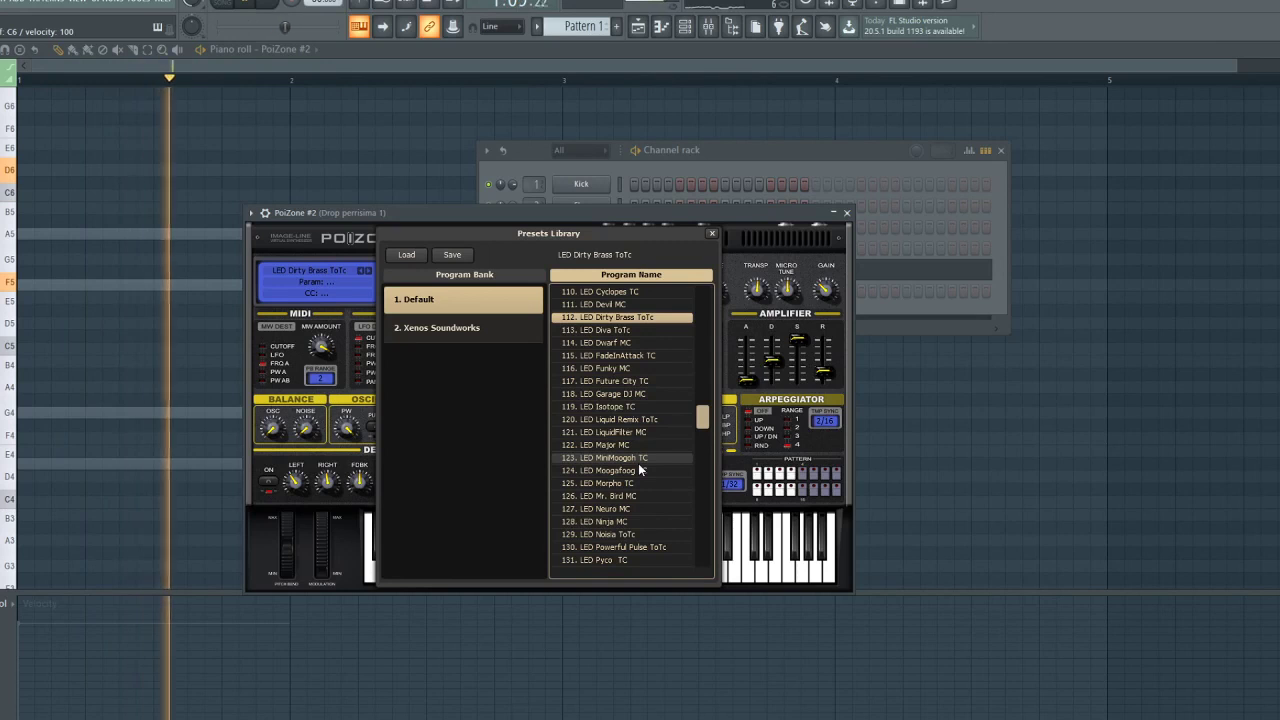
{"action": "key", "text": "space"}
In the cloned synth's piano roll, draw a half-bar F5 note, C6 from beat 2 and D6 from beat 3
{"action": "left_click", "coordinate": [755, 158]}
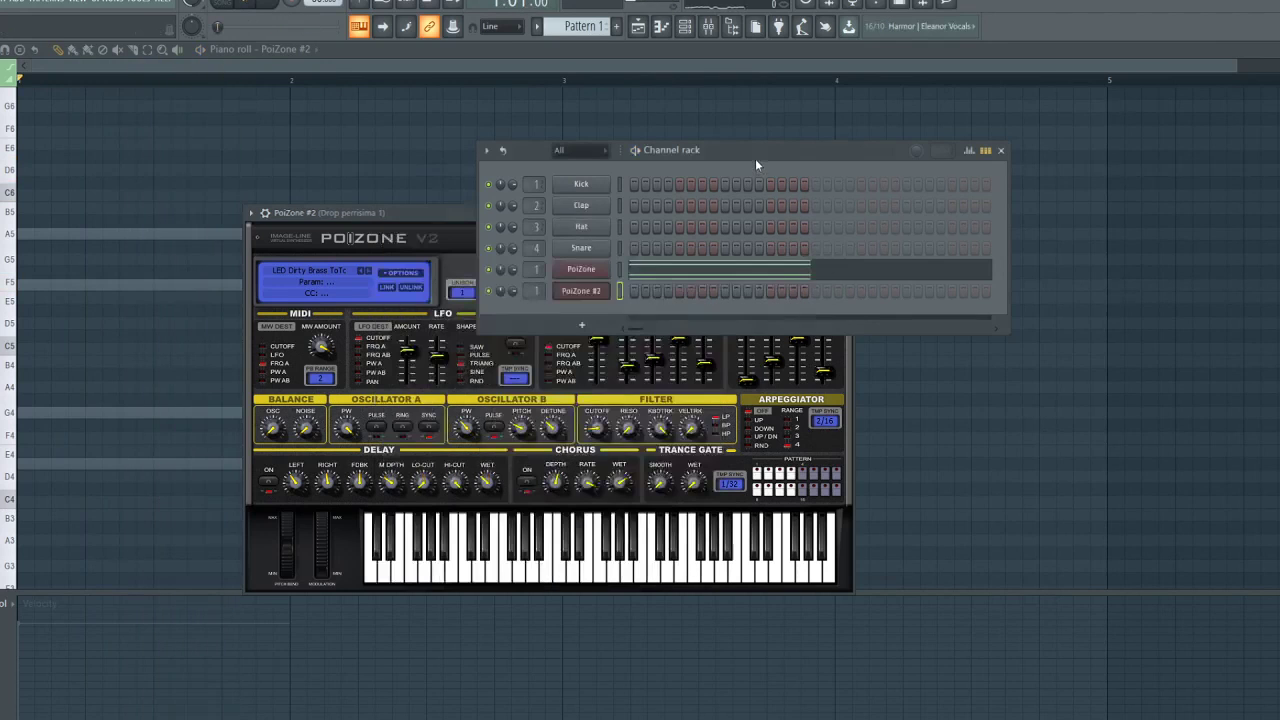
{"action": "right_click", "coordinate": [581, 291]}
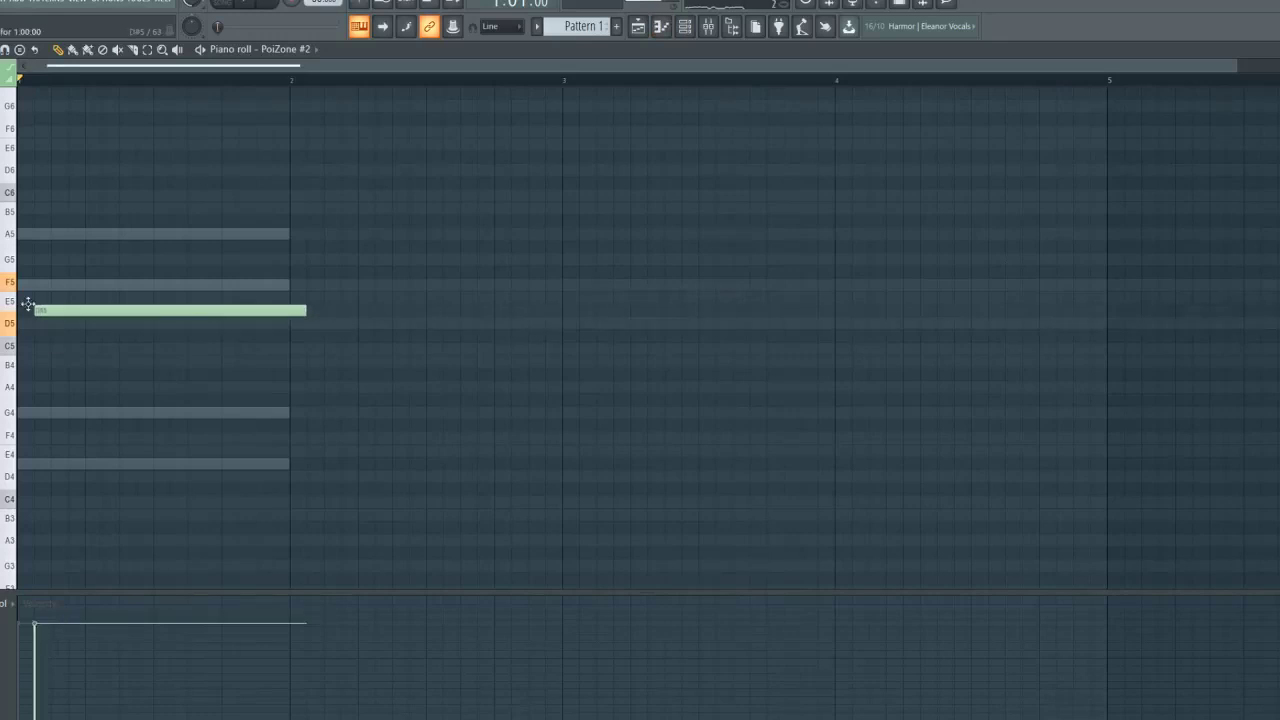
{"action": "left_click_drag", "start_coordinate": [28, 304], "coordinate": [12, 280]}
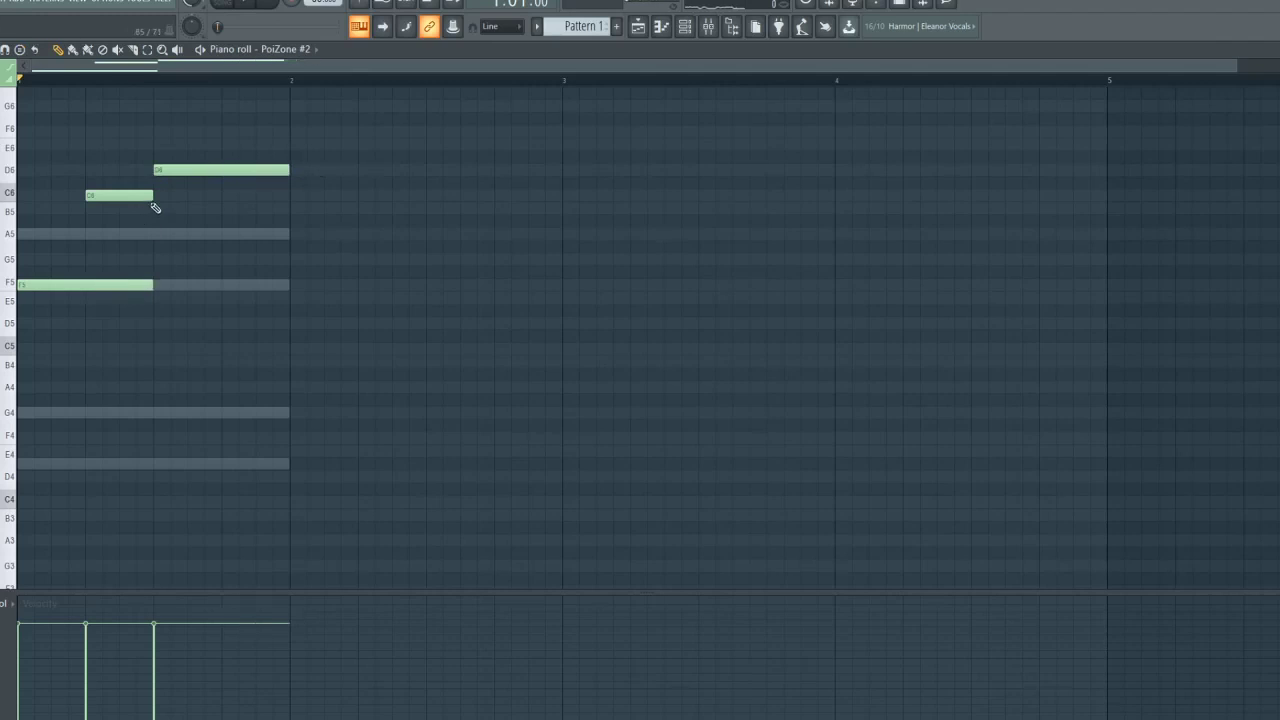
{"action": "key", "text": "space"}
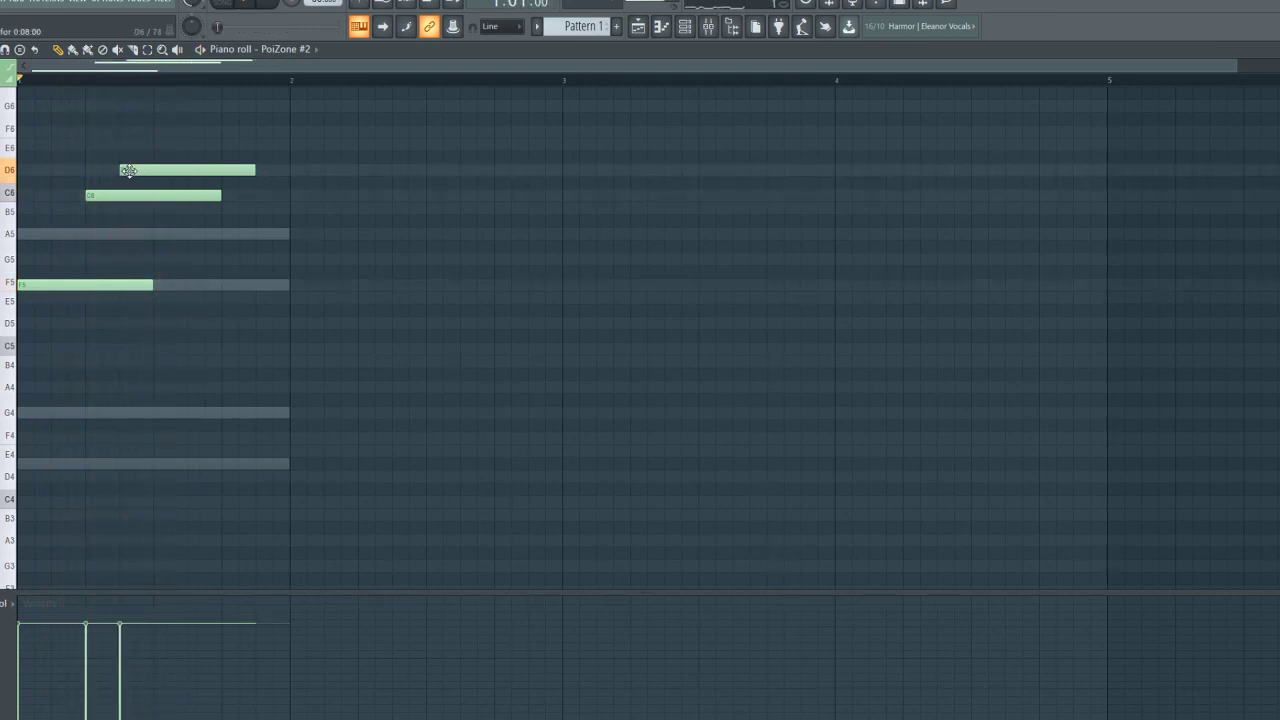
Shift the C6 and D6 notes earlier, one step apart, and extend all three notes to the end of bar 1
{"action": "left_click_drag", "start_coordinate": [226, 194], "coordinate": [290, 194]}
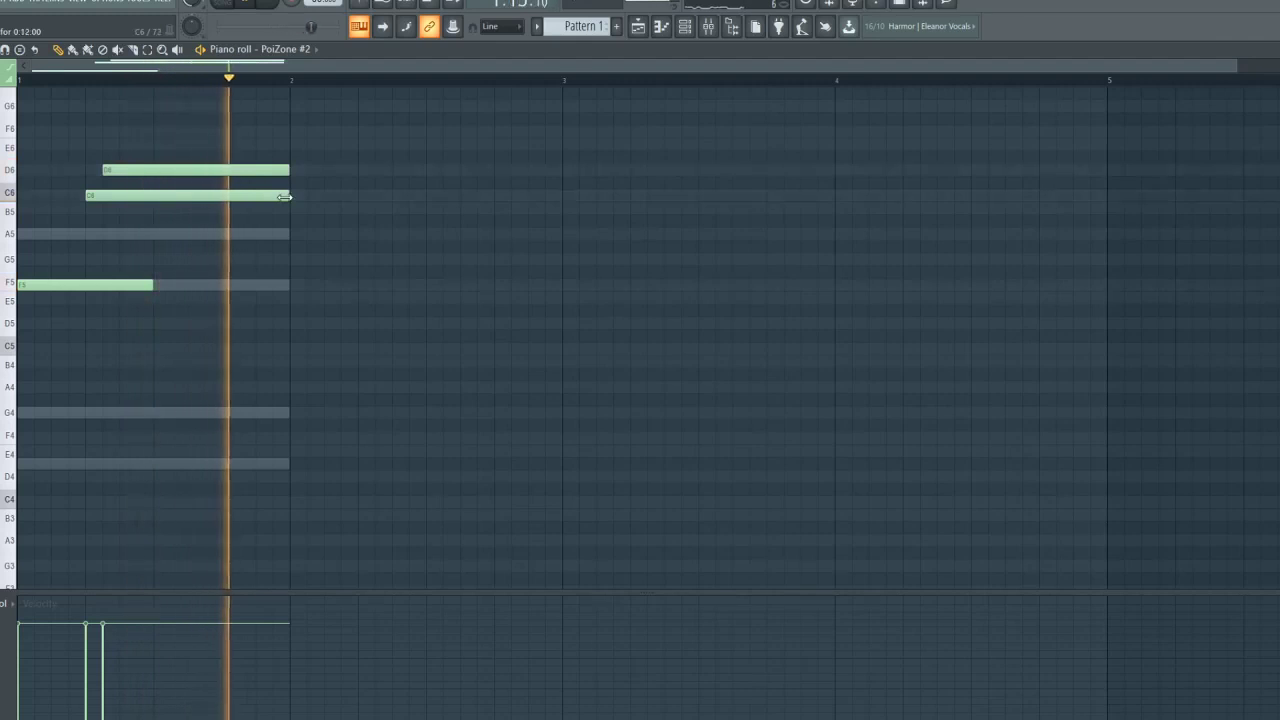
{"action": "left_click_drag", "start_coordinate": [152, 284], "coordinate": [288, 277]}
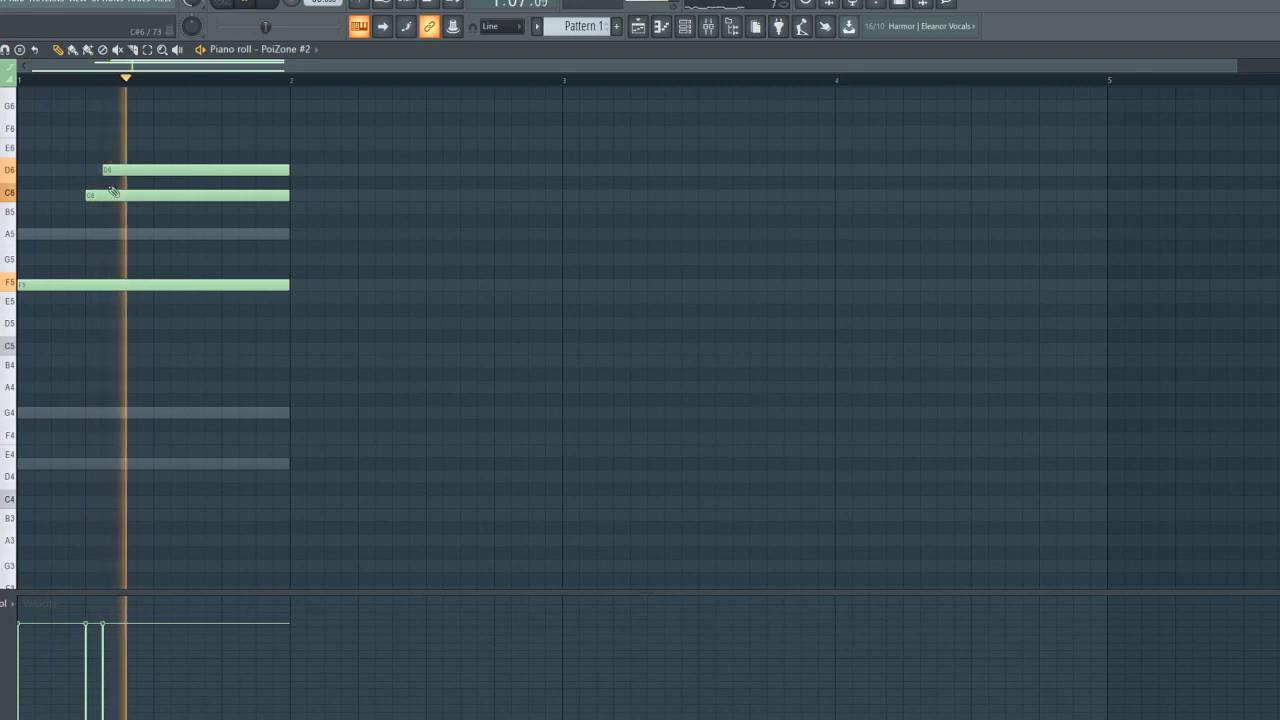
{"action": "left_click_drag", "start_coordinate": [115, 174], "coordinate": [98, 172]}
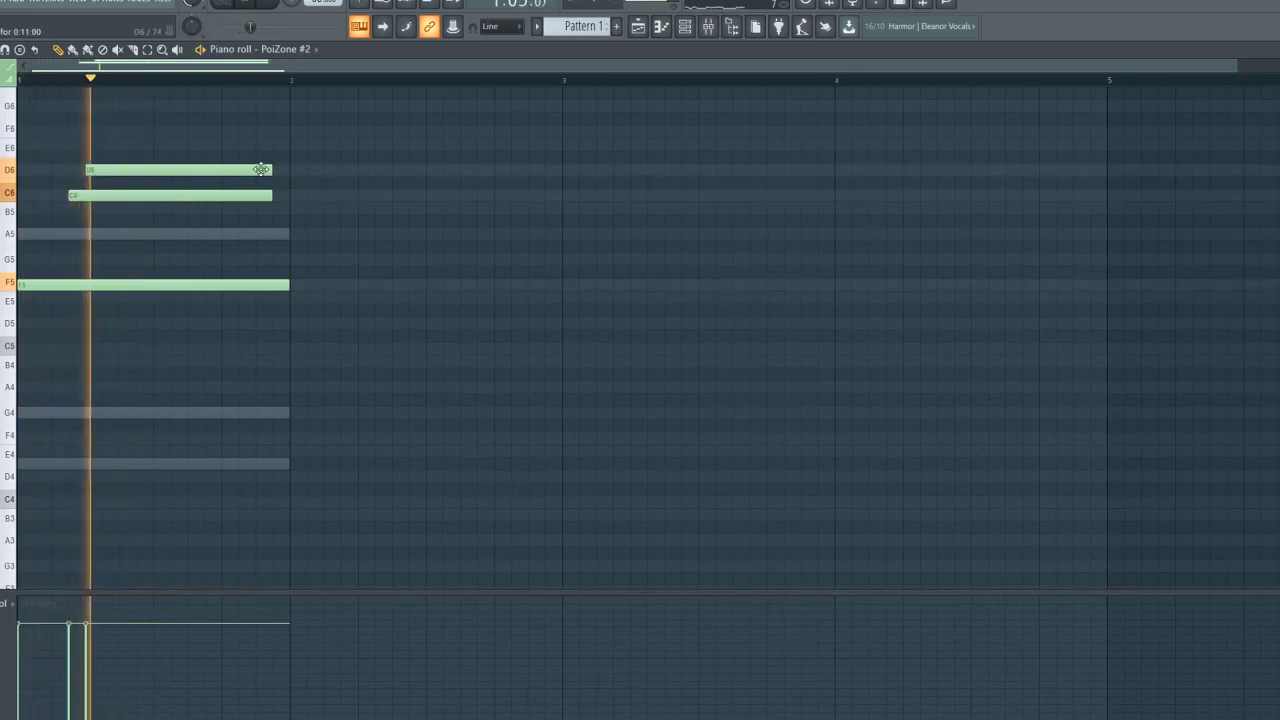
{"action": "left_click_drag", "start_coordinate": [272, 195], "coordinate": [289, 195]}
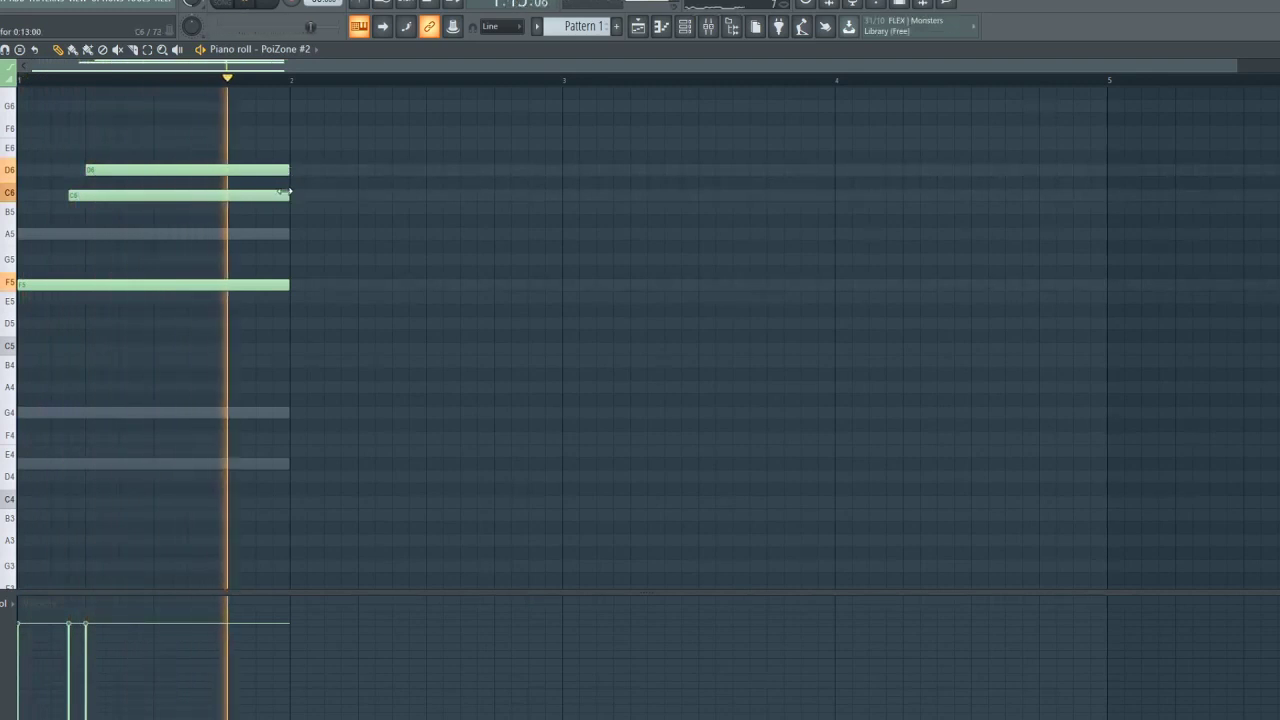
Clear the Pattern 1 clip from Track 3 of the playlist and bring up the channel rack
{"action": "left_click", "coordinate": [685, 26]}
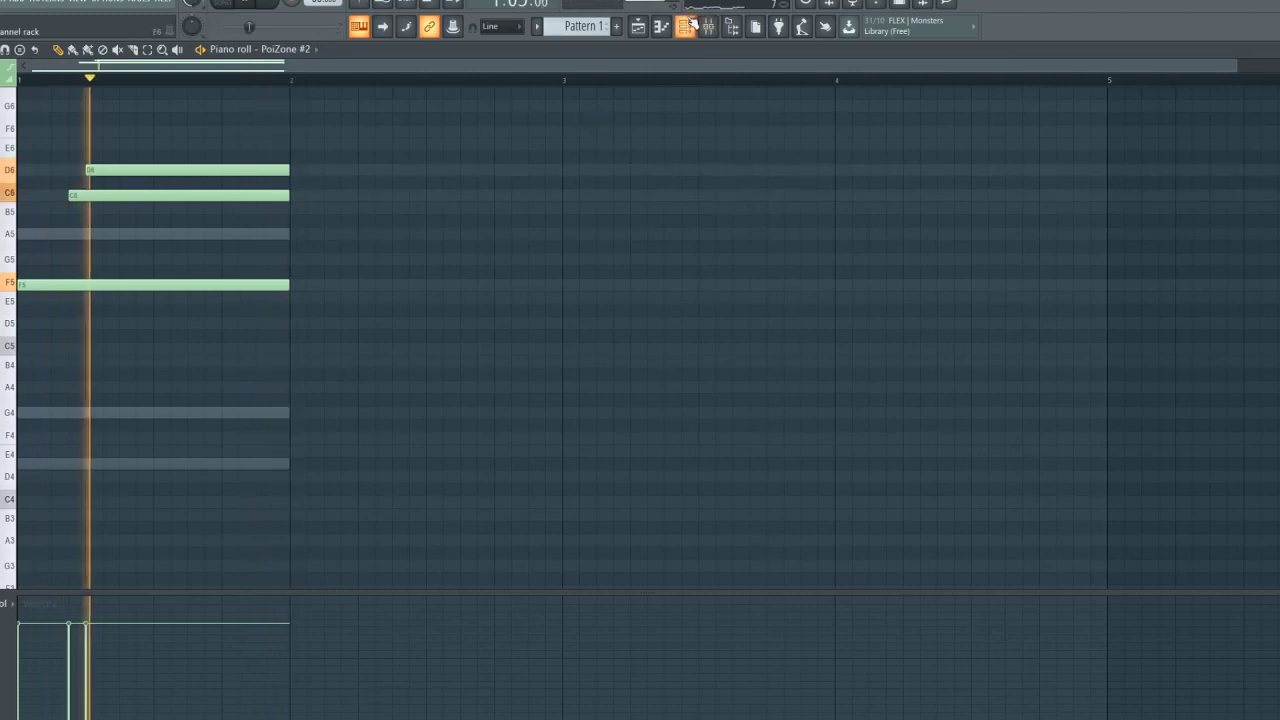
{"action": "left_click", "coordinate": [590, 291]}
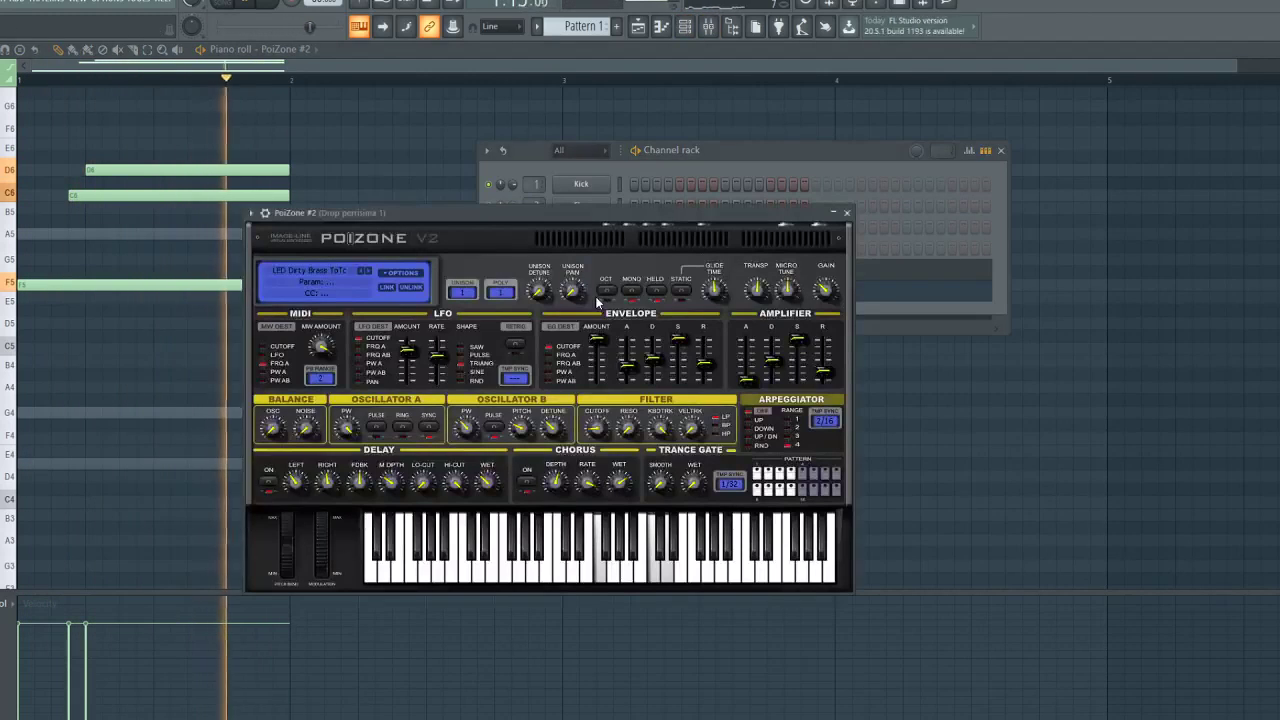
{"action": "left_click", "coordinate": [637, 26]}
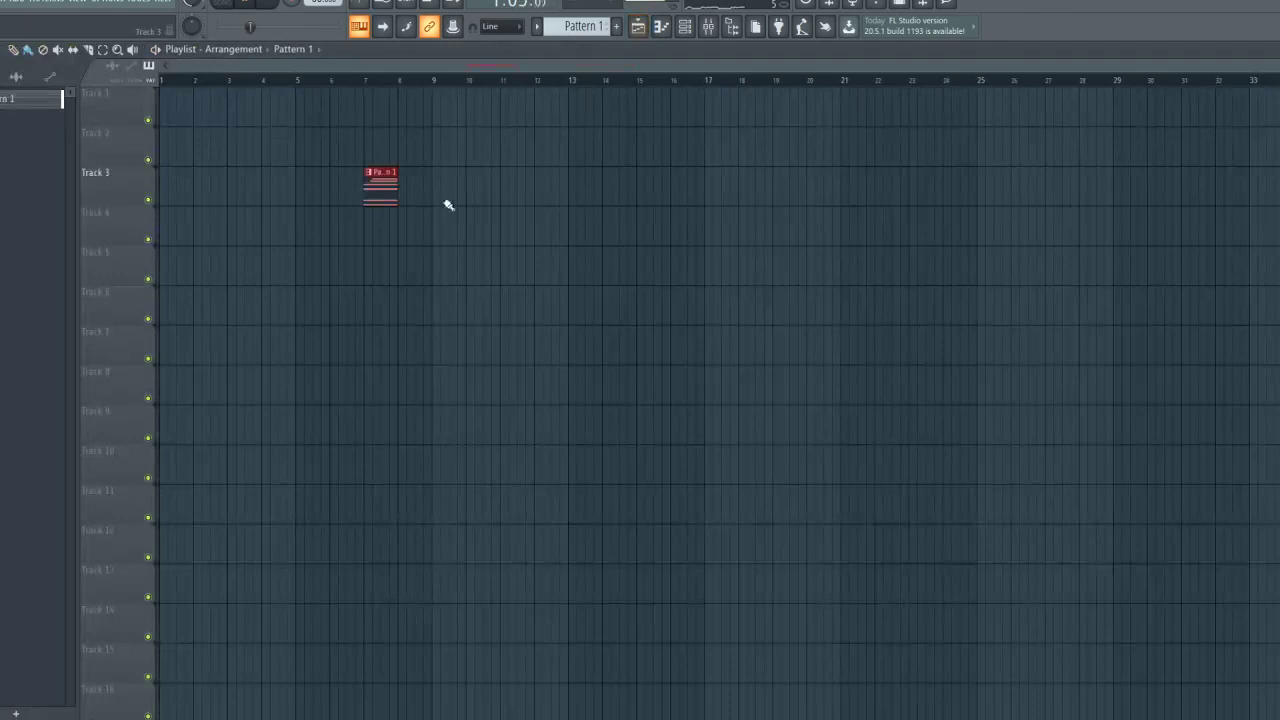
{"action": "left_click", "coordinate": [689, 27]}
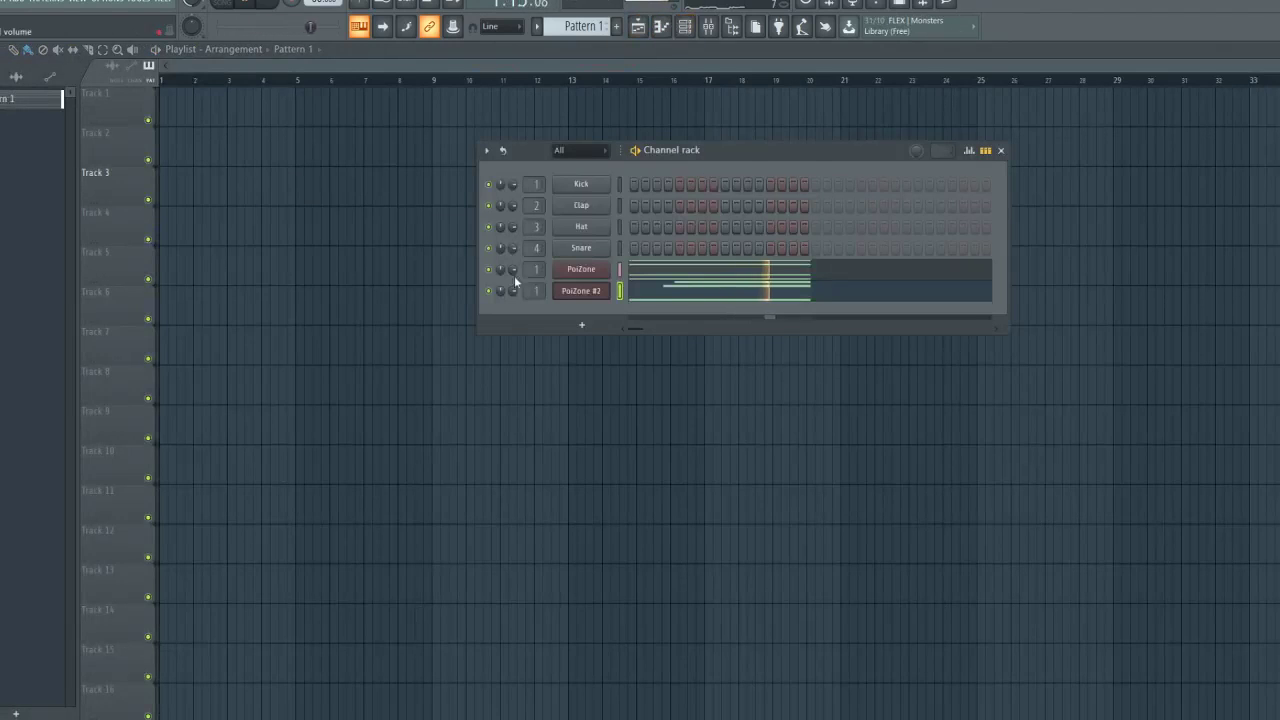
Create a second pattern and colour it blue
{"action": "key", "text": "F6"}
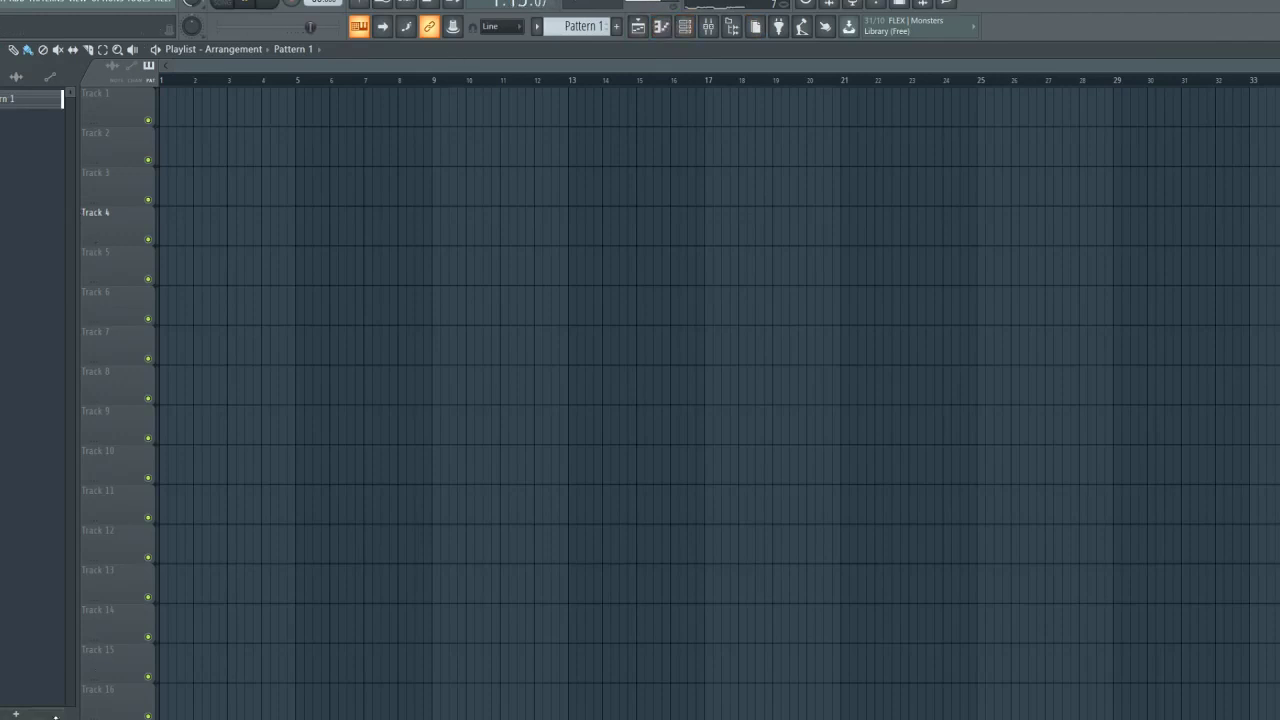
{"action": "left_click", "coordinate": [111, 704]}
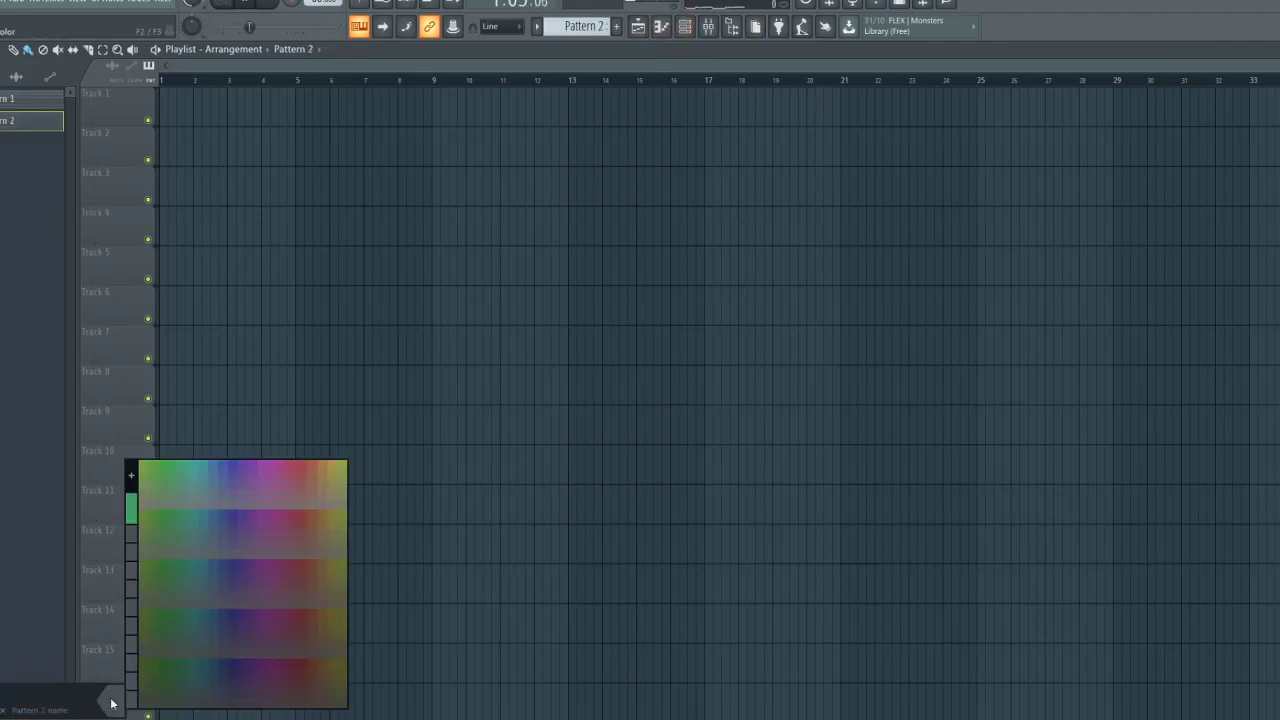
{"action": "left_click", "coordinate": [212, 466]}
{"action": "left_click", "coordinate": [201, 310]}
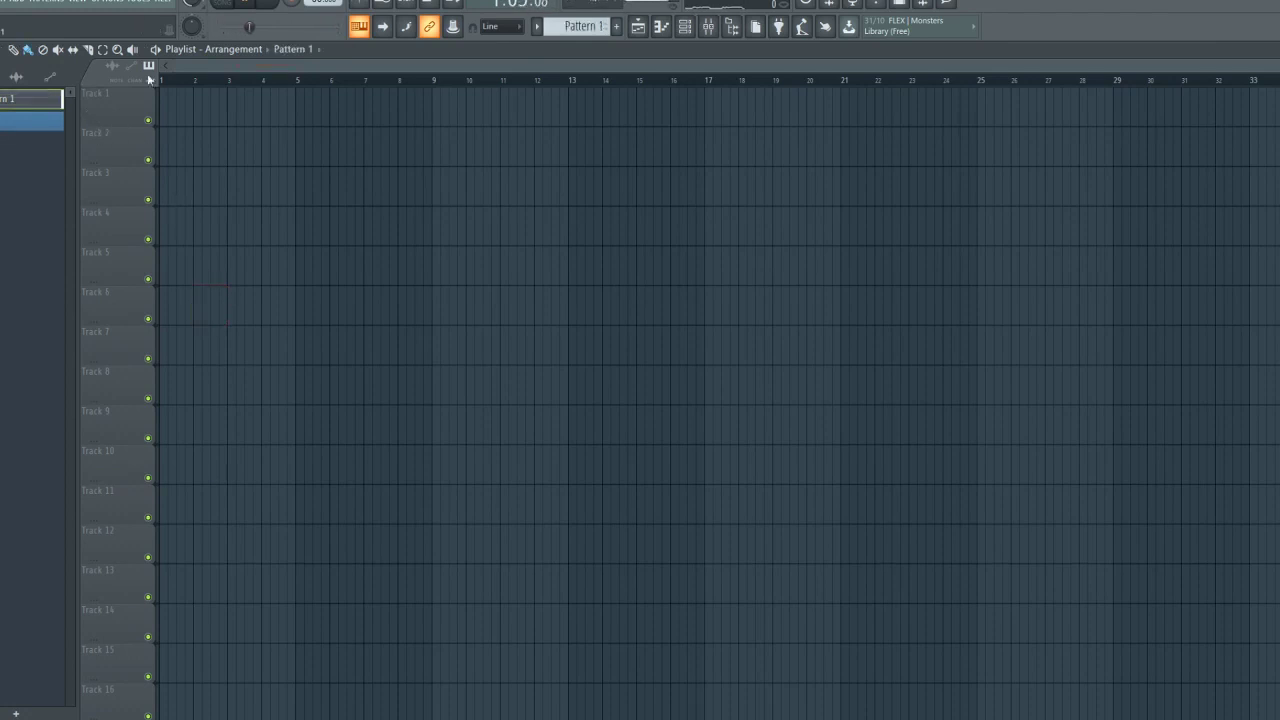
Copy the PoiZone #2 notes from Pattern 1 into the blue pattern and place its clip at bar 1 of Track 3
{"action": "left_click", "coordinate": [684, 28]}
{"action": "right_click", "coordinate": [598, 293]}
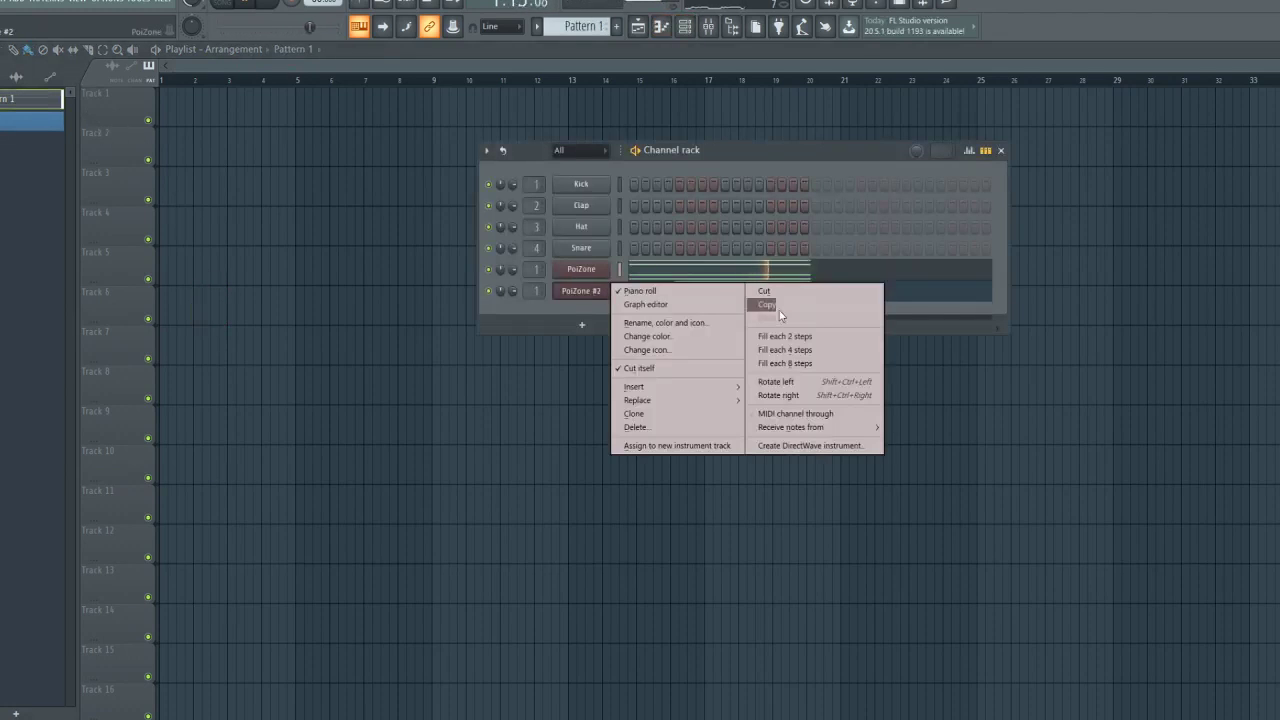
{"action": "left_click", "coordinate": [772, 306]}
{"action": "left_click", "coordinate": [25, 125]}
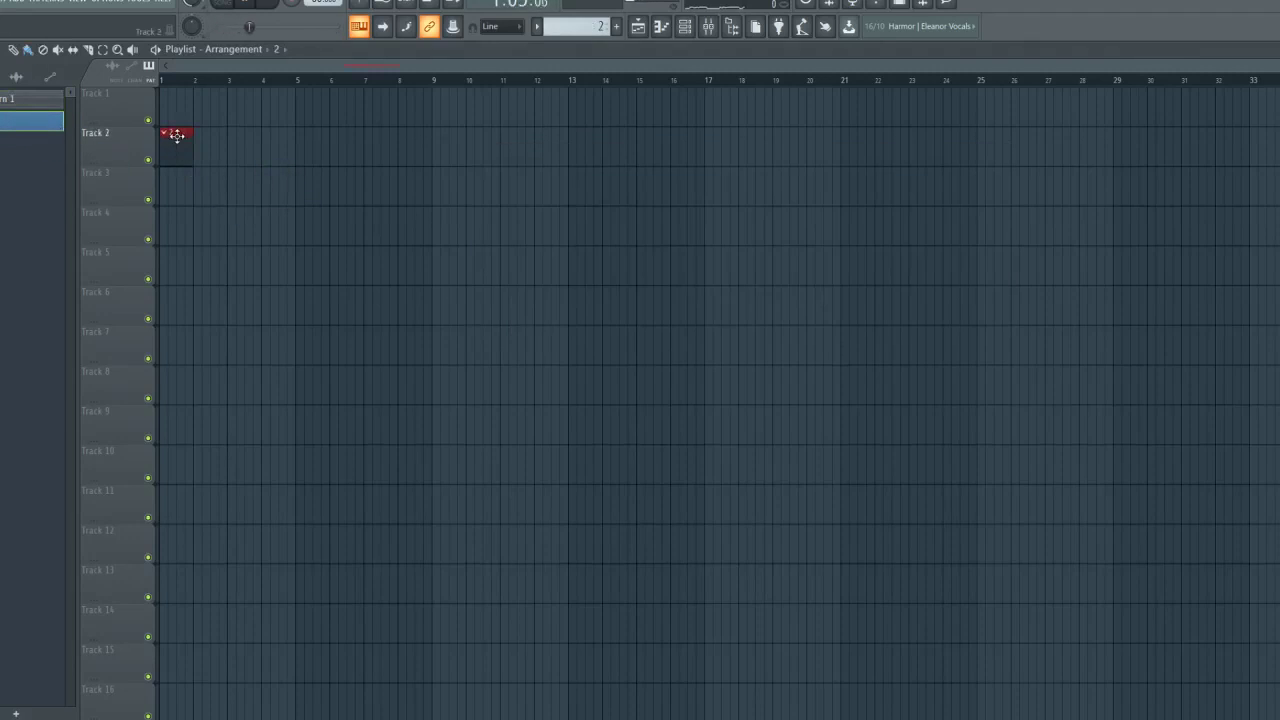
{"action": "double_click", "coordinate": [176, 135]}
{"action": "right_click", "coordinate": [605, 291]}
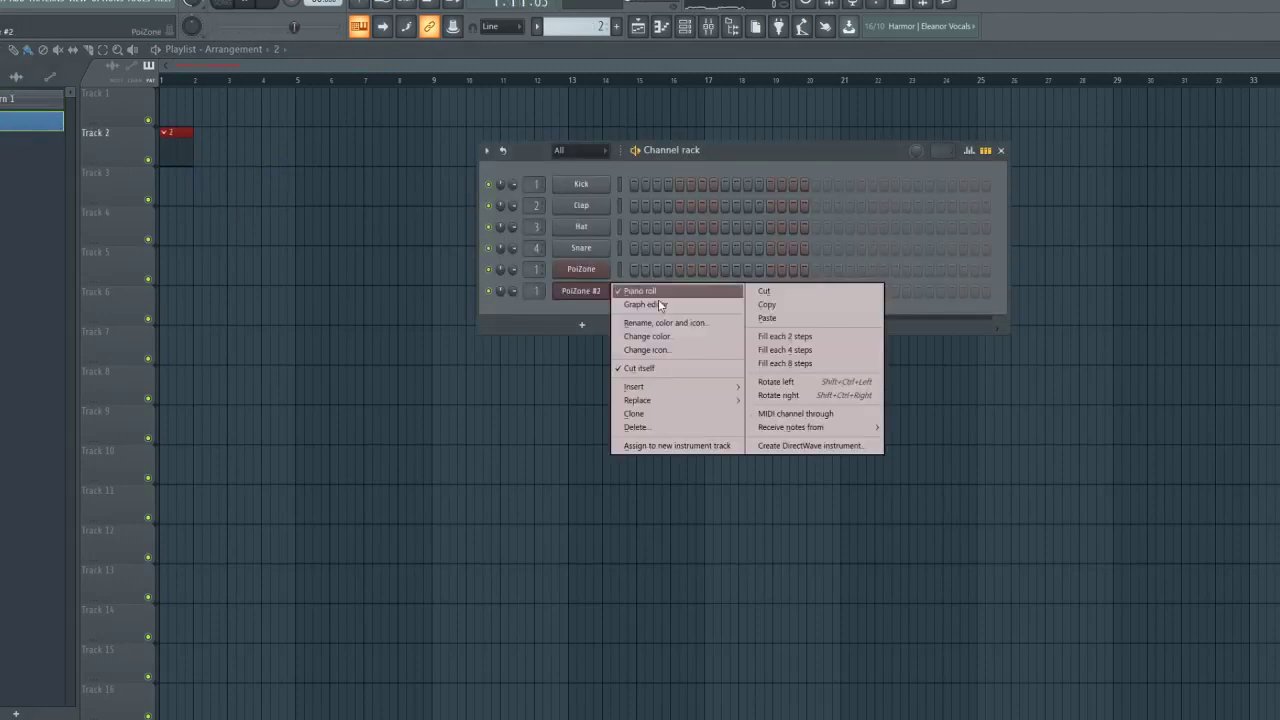
{"action": "left_click", "coordinate": [791, 321]}
{"action": "left_click_drag", "start_coordinate": [175, 156], "coordinate": [172, 196]}
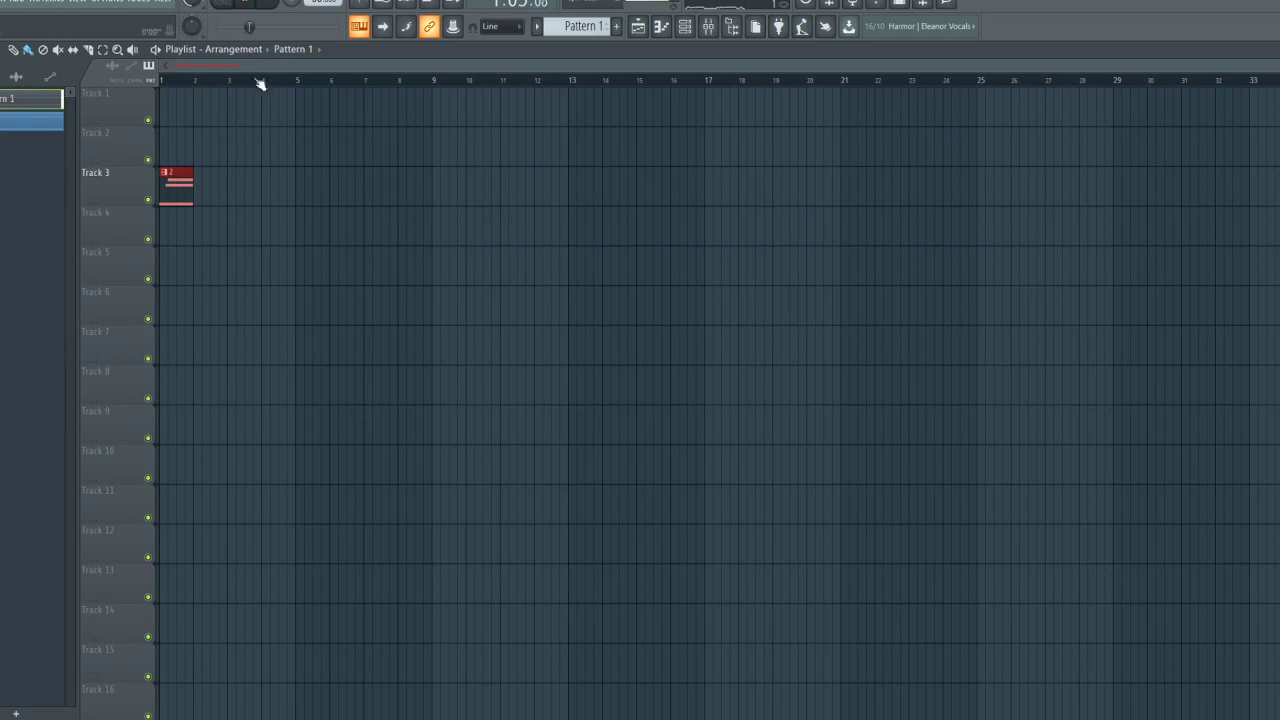
Cut the PoiZone #2 notes out of Pattern 1 and place a Pattern 1 clip at bar 1 of Track 1
{"action": "left_click", "coordinate": [686, 28]}
{"action": "right_click", "coordinate": [714, 276]}
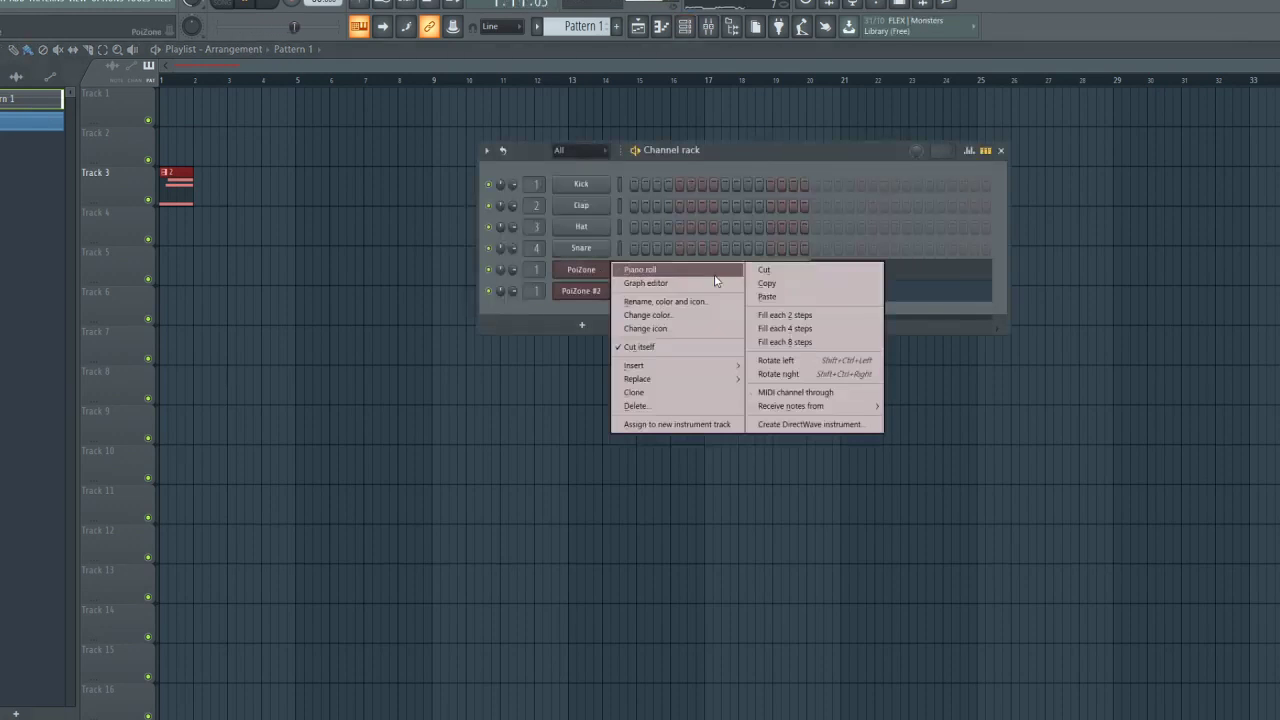
{"action": "left_click", "coordinate": [655, 284]}
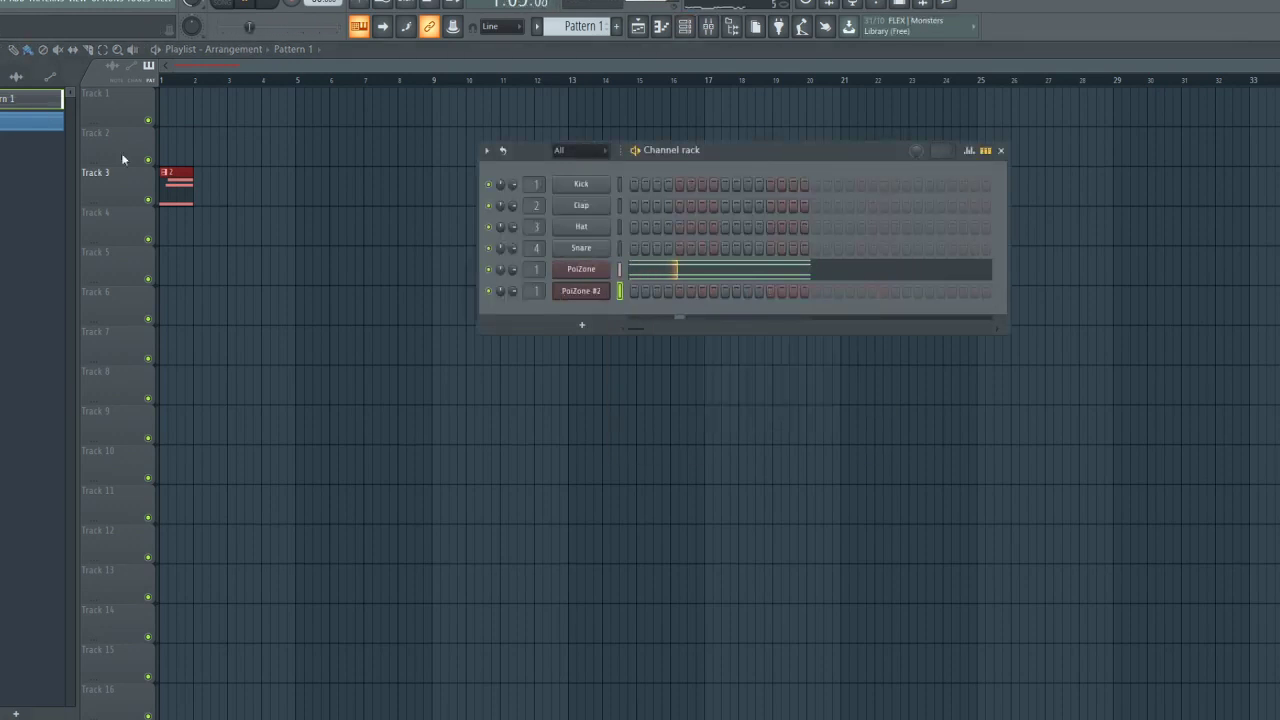
{"action": "left_click_drag", "start_coordinate": [62, 120], "coordinate": [228, 112]}
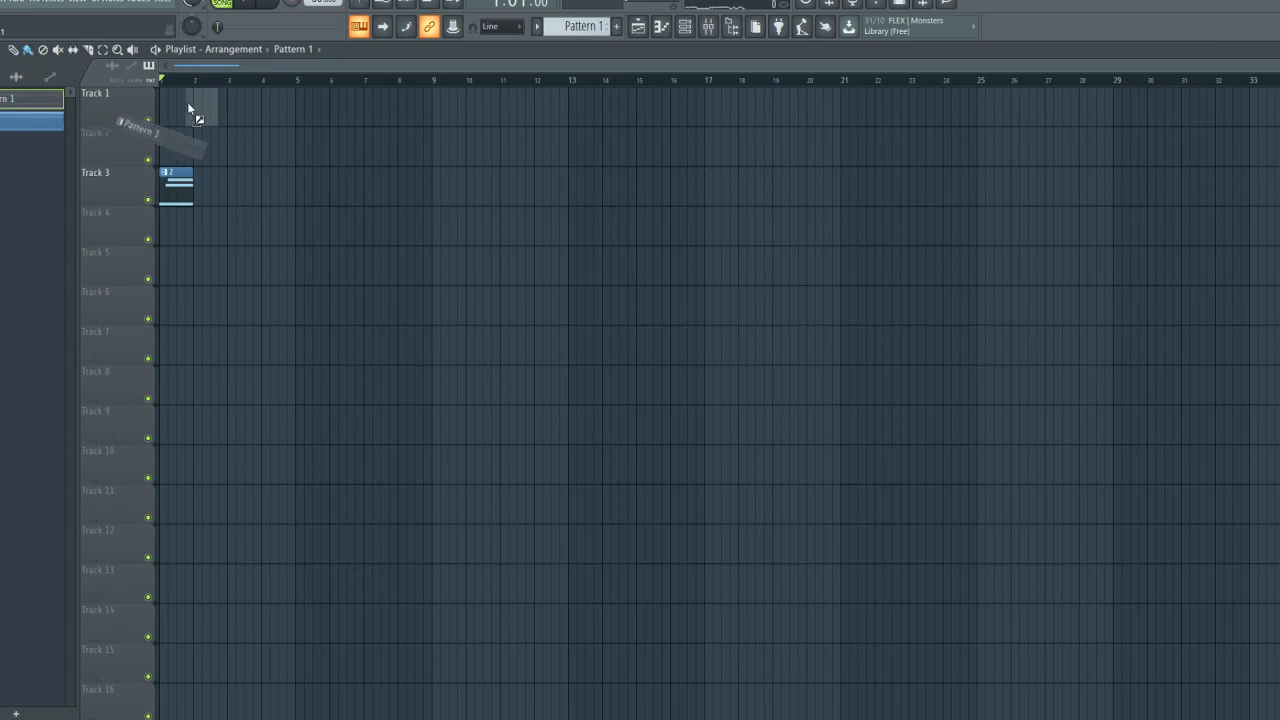
Change the colour of Pattern 1 to yellow
{"action": "right_click", "coordinate": [51, 101]}
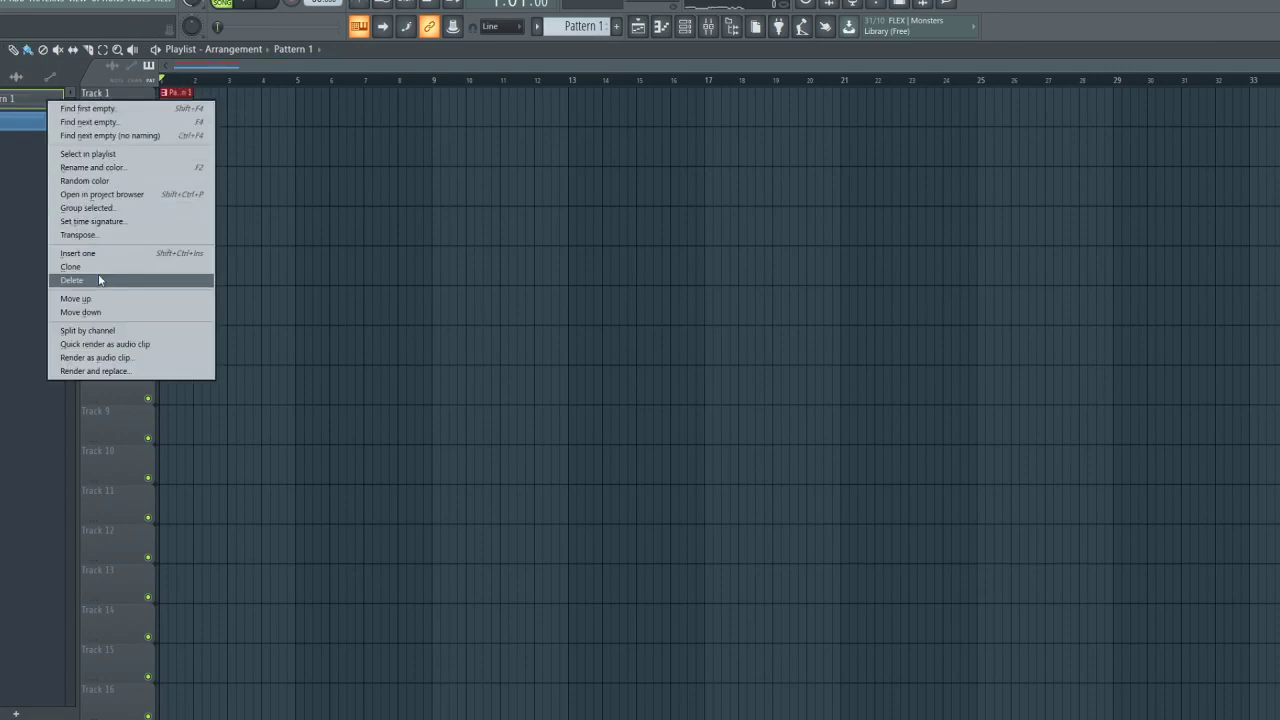
{"action": "left_click", "coordinate": [112, 169]}
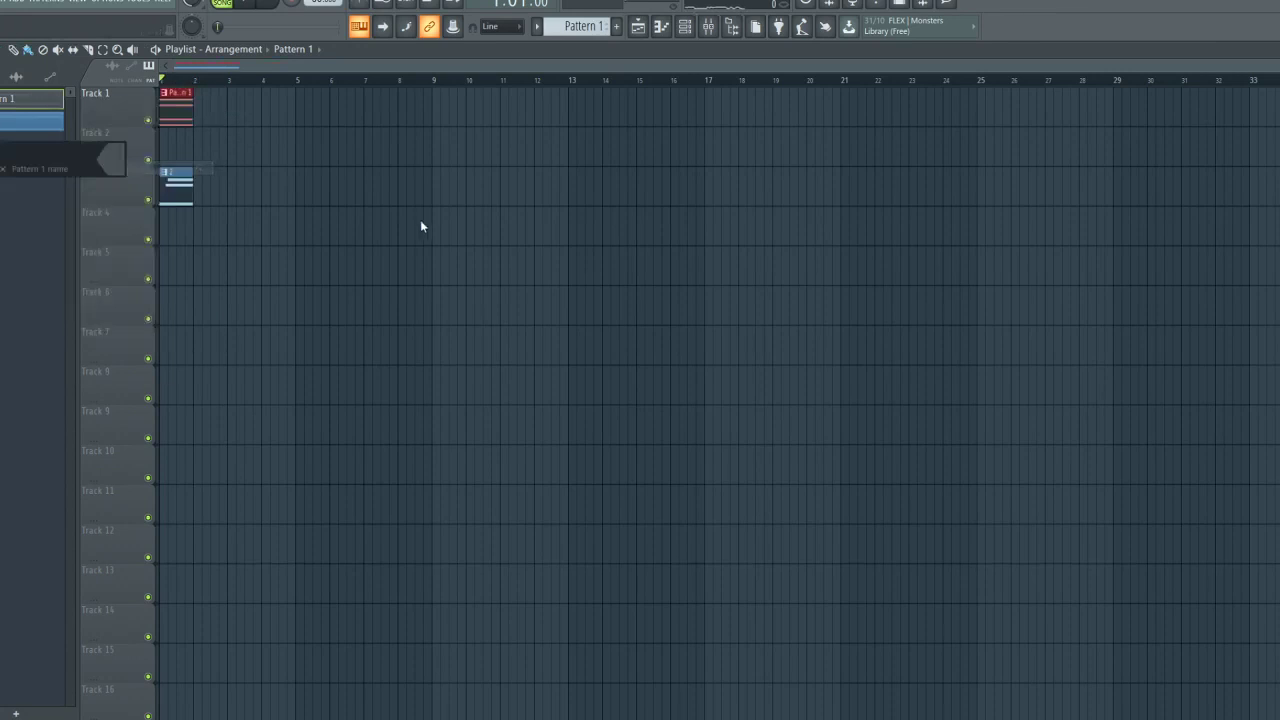
{"action": "left_click", "coordinate": [111, 158]}
{"action": "left_click", "coordinate": [334, 154]}
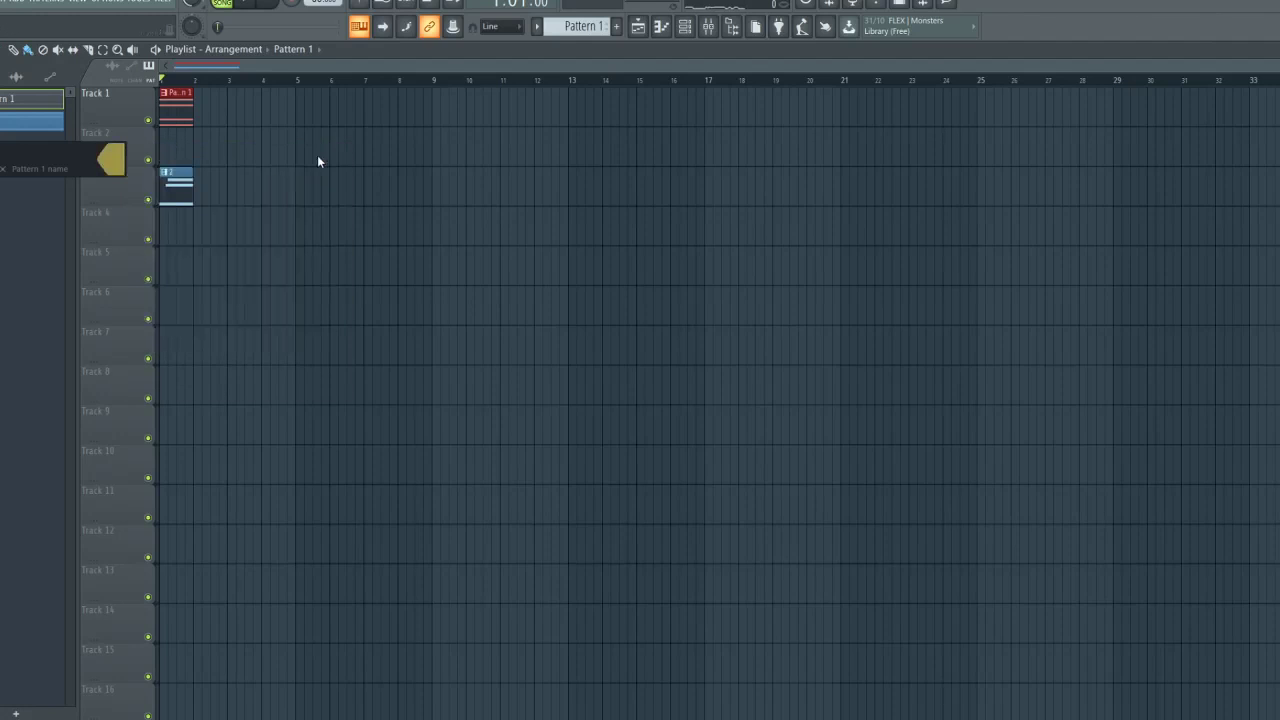
{"action": "key", "text": "Return"}
{"action": "left_click", "coordinate": [321, 158]}
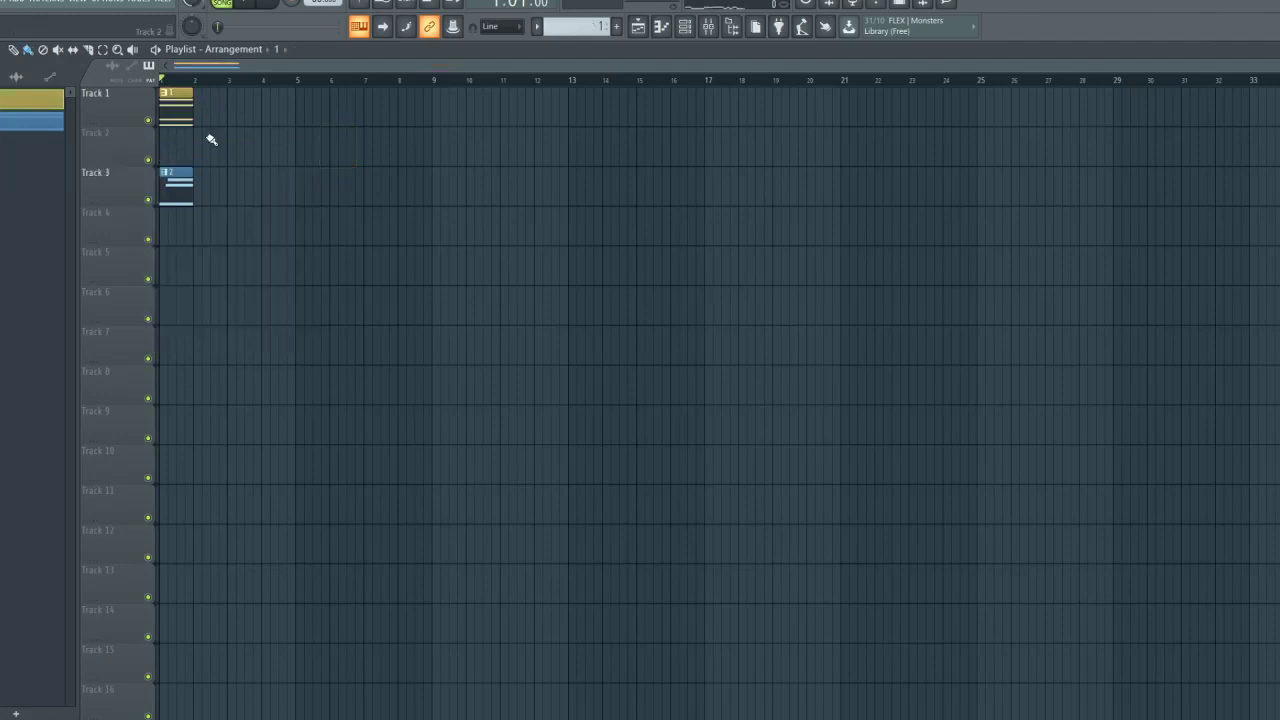
Fill Track 1 with yellow pattern clips and Track 3 with blue pattern clips through bar 14
{"action": "left_click_drag", "start_coordinate": [268, 139], "coordinate": [581, 94]}
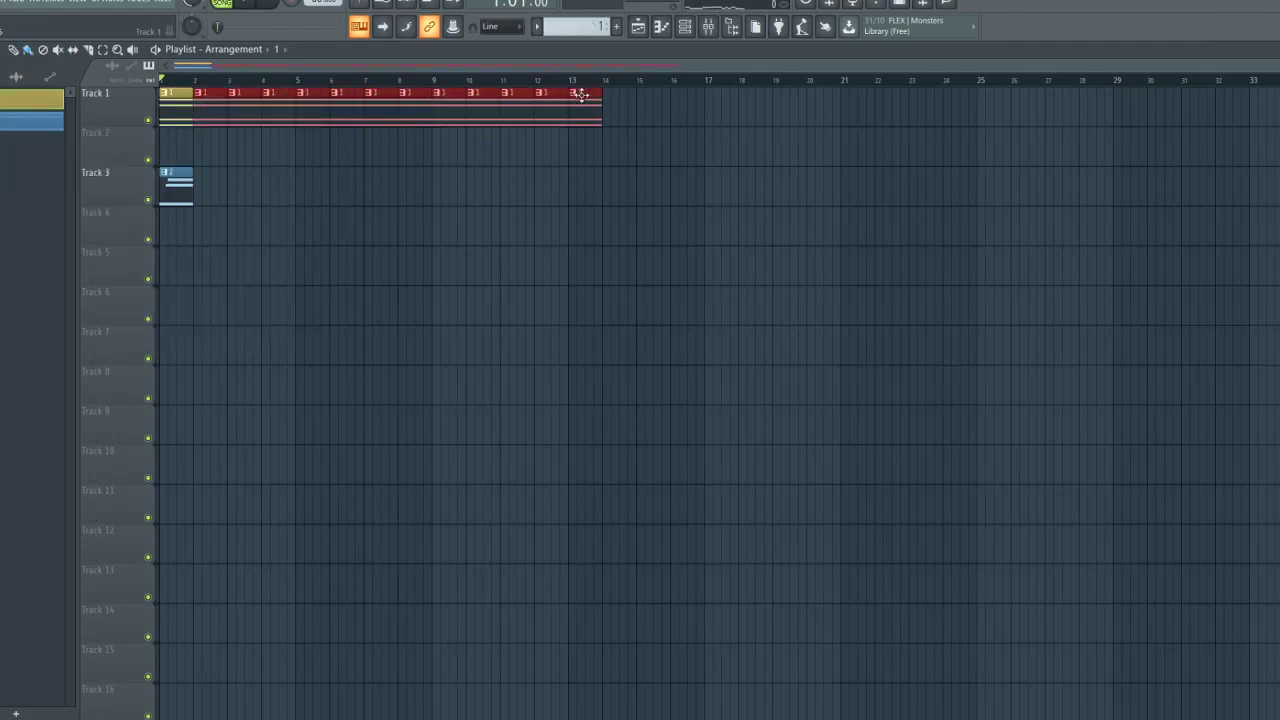
{"action": "left_click", "coordinate": [618, 141]}
{"action": "mouse_move", "coordinate": [203, 221]}
{"action": "left_mouse_down"}
{"action": "mouse_move", "coordinate": [604, 224]}
{"action": "mouse_move", "coordinate": [620, 184]}
{"action": "left_mouse_up"}
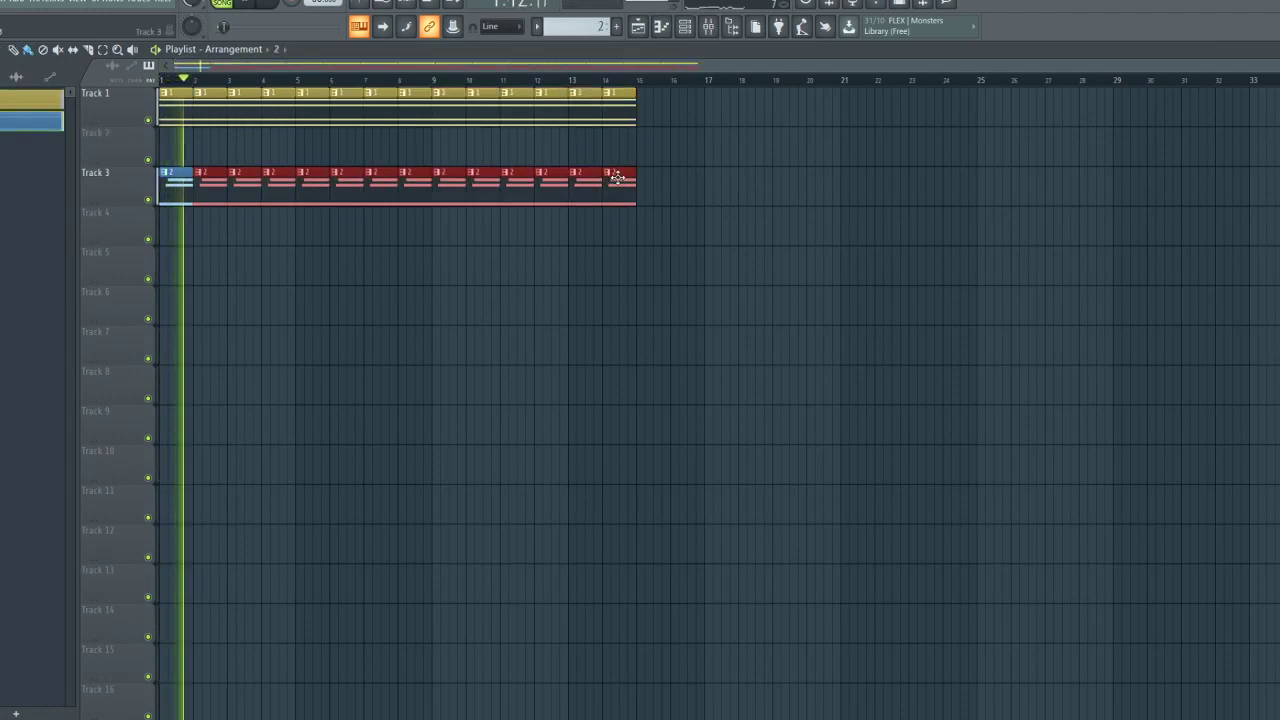
Delete the blue pattern clips from Track 3, keeping only the one in bar 1
{"action": "scroll", "coordinate": [433, 84], "scroll_direction": "up", "scroll_amount": 3}
{"action": "left_click_drag", "start_coordinate": [393, 70], "coordinate": [226, 72]}
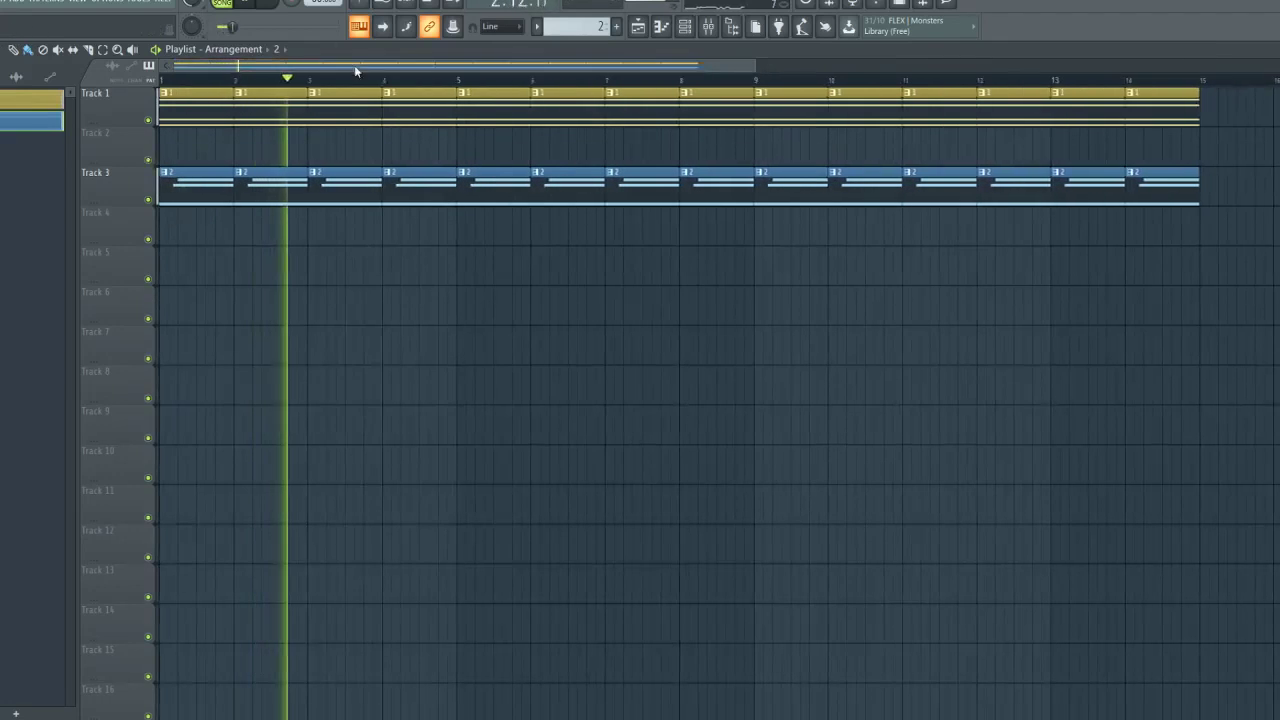
{"action": "mouse_move", "coordinate": [350, 190]}
{"action": "left_mouse_down"}
{"action": "mouse_move", "coordinate": [728, 190]}
{"action": "mouse_move", "coordinate": [520, 218]}
{"action": "left_mouse_up"}
{"action": "key", "text": "space"}
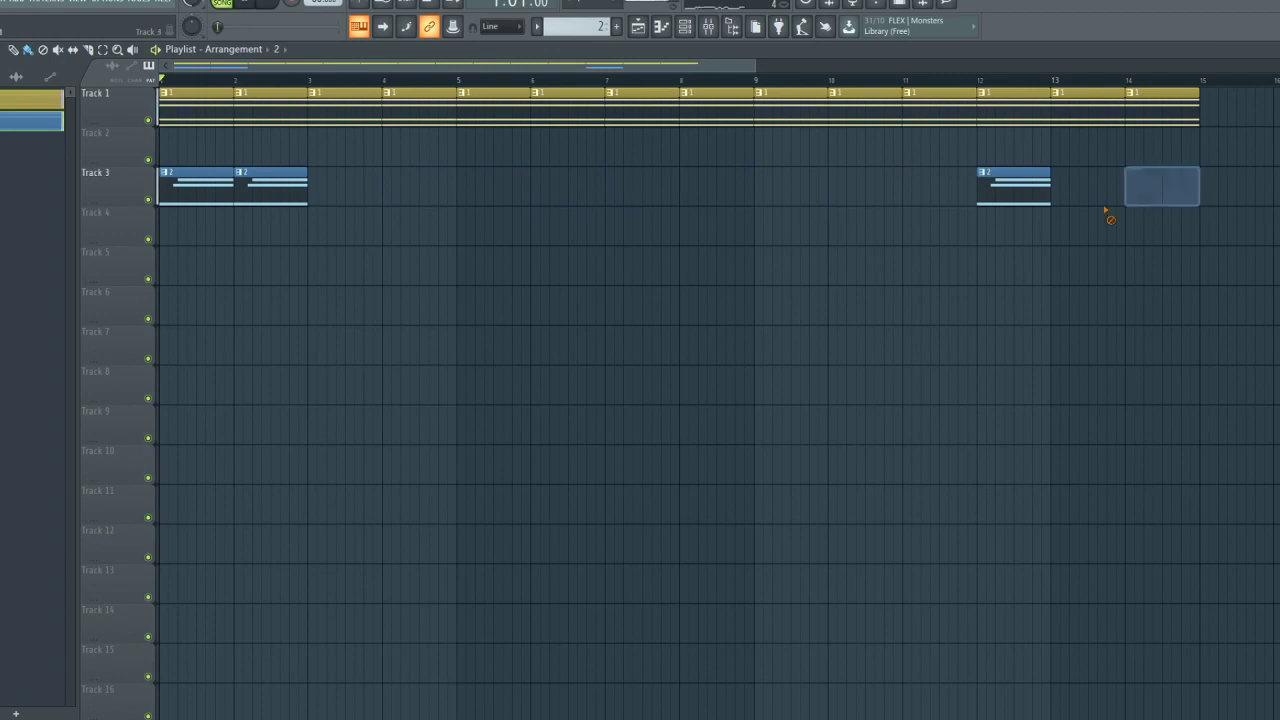
{"action": "right_click", "coordinate": [1005, 188]}
{"action": "key", "text": "space"}
{"action": "scroll", "coordinate": [369, 88], "scroll_direction": "down", "scroll_amount": 3}
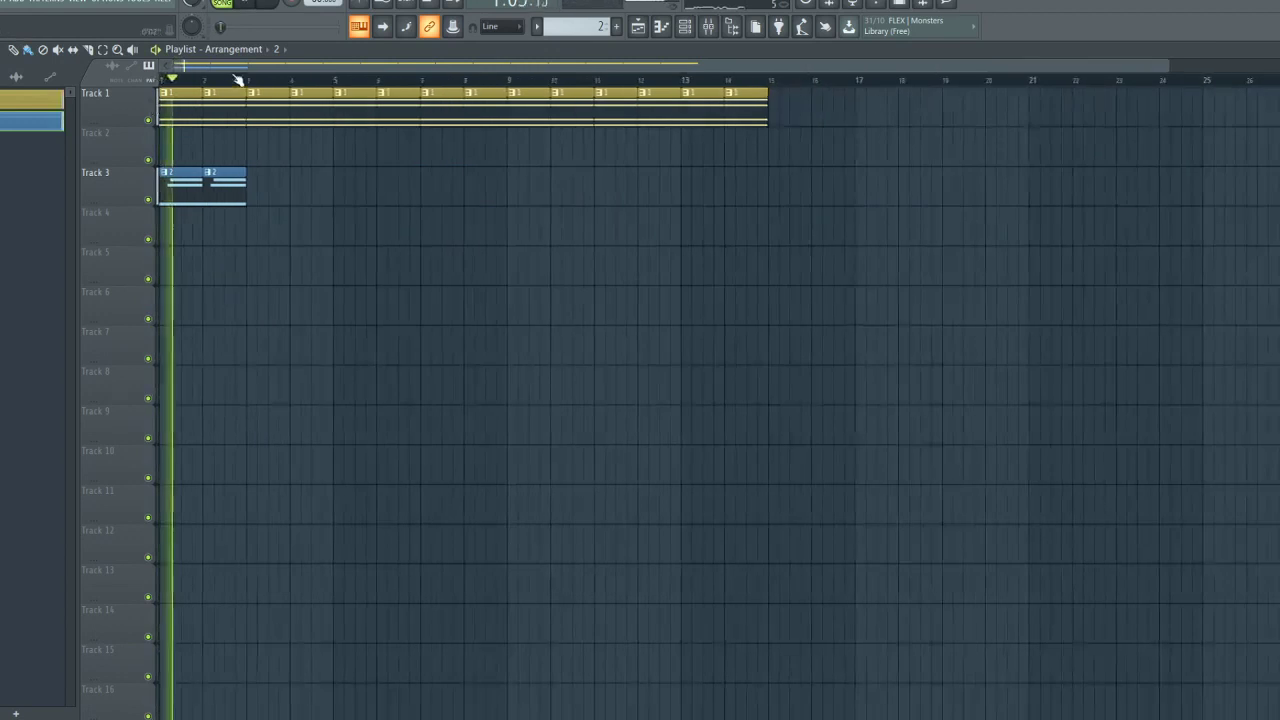
{"action": "scroll", "coordinate": [234, 82], "scroll_direction": "up", "scroll_amount": 3}
{"action": "left_click_drag", "start_coordinate": [237, 68], "coordinate": [203, 68]}
{"action": "double_click", "coordinate": [306, 188]}
{"action": "key", "text": "space"}
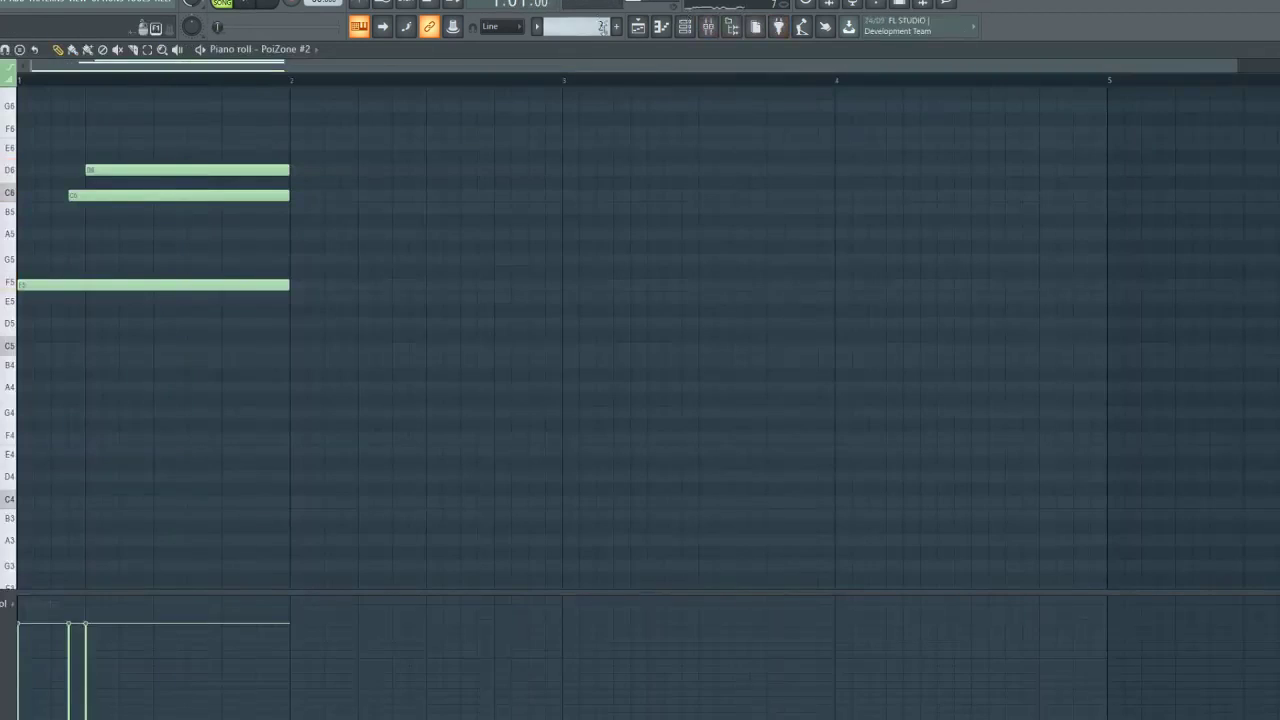
{"action": "key", "text": "F5"}
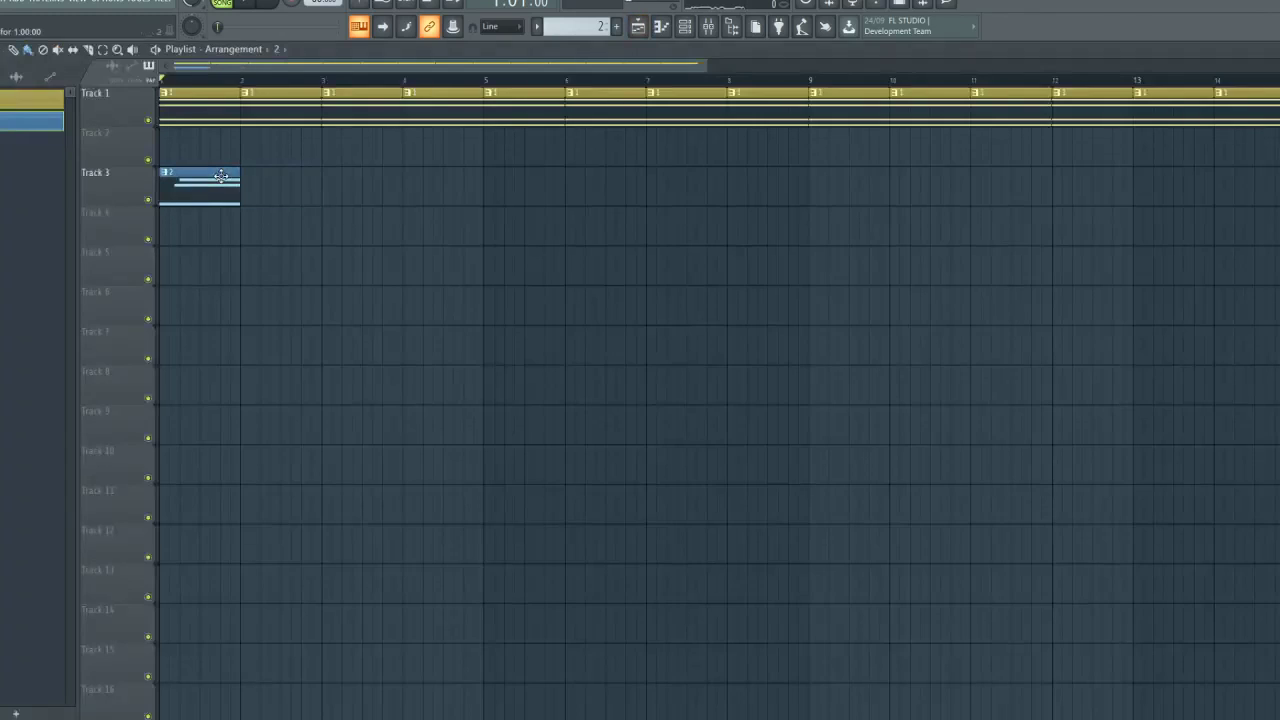
In the blue pattern's PoiZone #2 piano roll, draw an A5 note two steps before bar 2 and a G5 note at bar 2
{"action": "double_click", "coordinate": [221, 176]}
{"action": "key", "text": "space"}
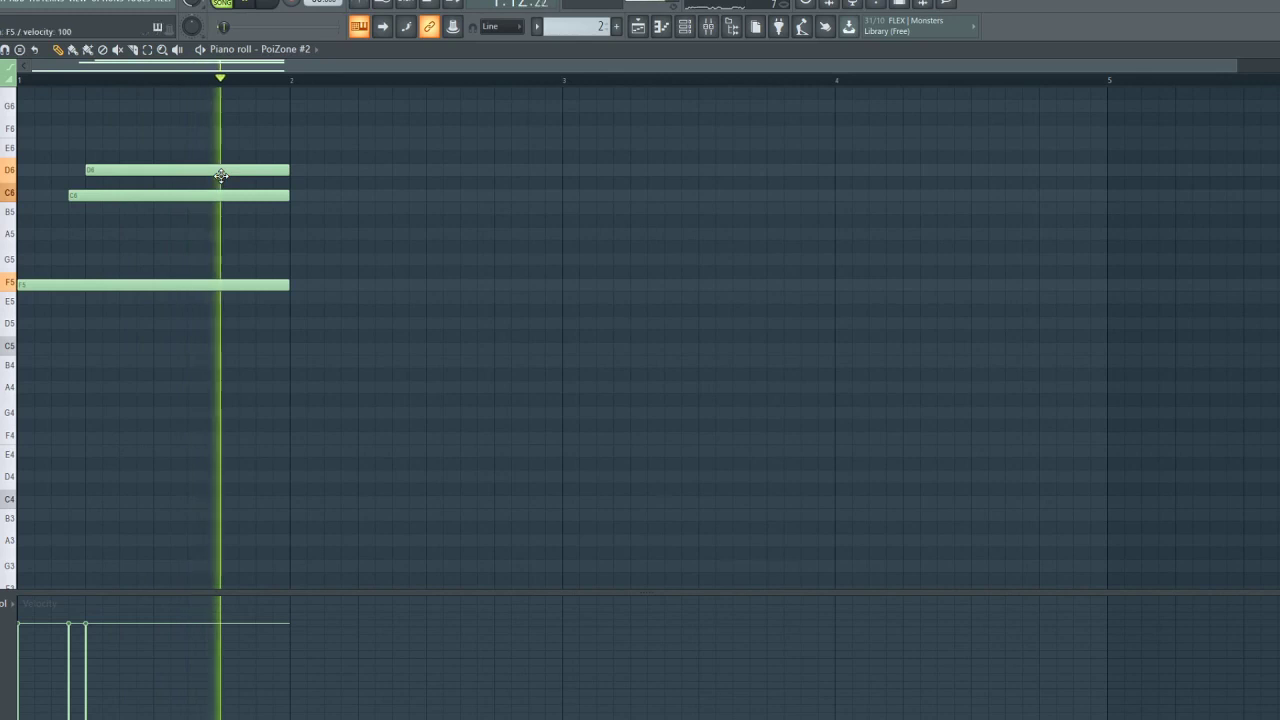
{"action": "key", "text": "space"}
{"action": "key", "text": "space"}
{"action": "scroll", "coordinate": [714, 220], "scroll_direction": "up", "scroll_amount": 5}
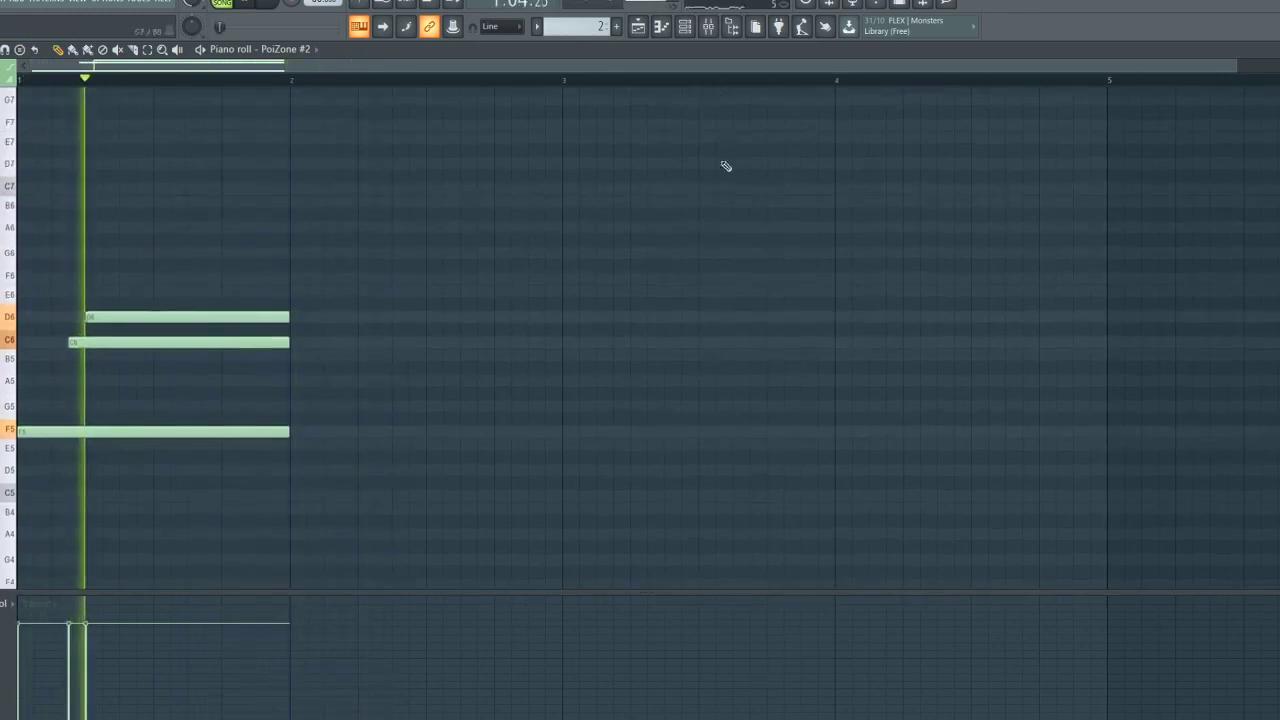
{"action": "scroll", "coordinate": [443, 271], "scroll_direction": "down", "scroll_amount": 4}
{"action": "key", "text": "space"}
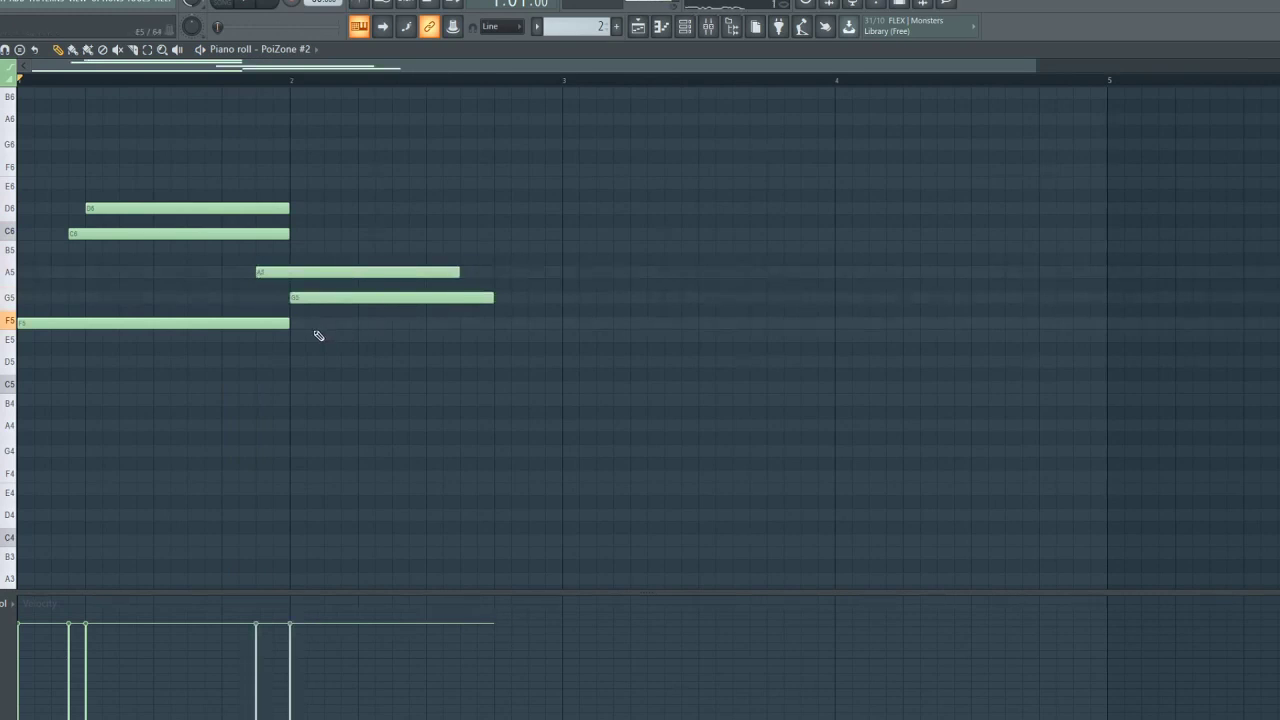
Add an F5 note at bar 2, start G5 one step earlier, and extend all three notes to the end of bar 2
{"action": "key", "text": "space"}
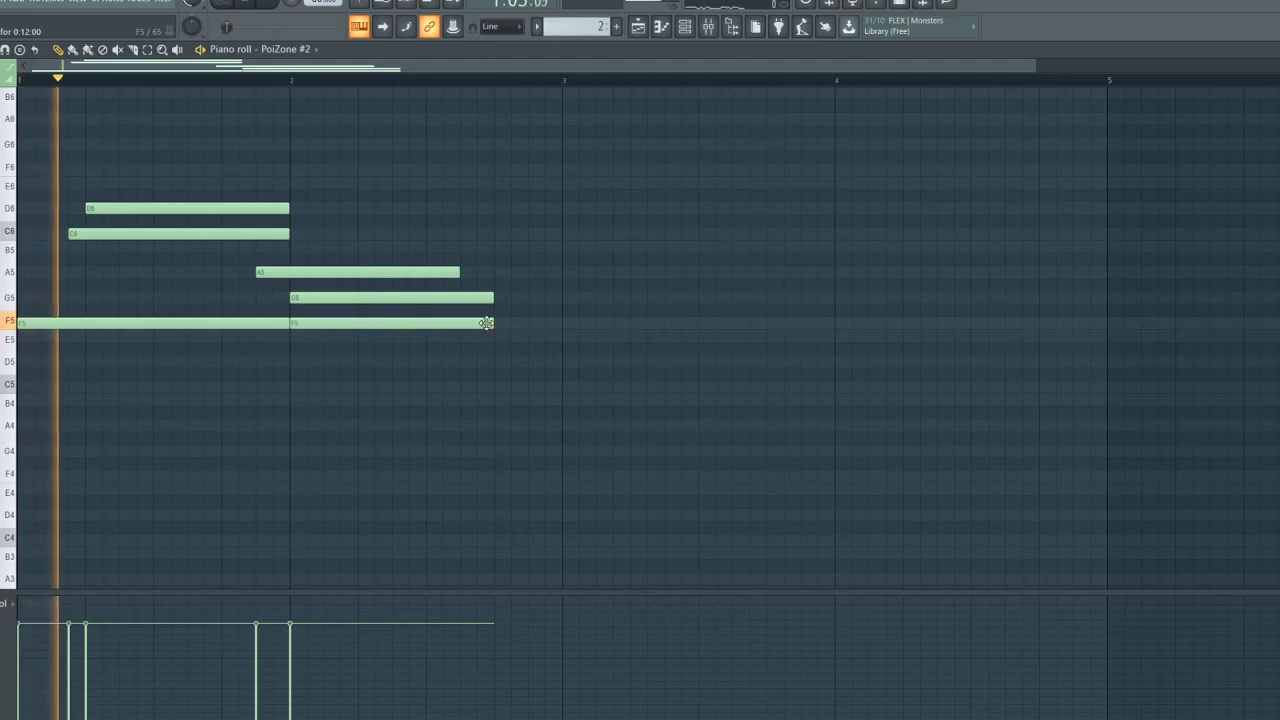
{"action": "left_click_drag", "start_coordinate": [492, 322], "coordinate": [562, 322]}
{"action": "left_click_drag", "start_coordinate": [490, 299], "coordinate": [562, 299]}
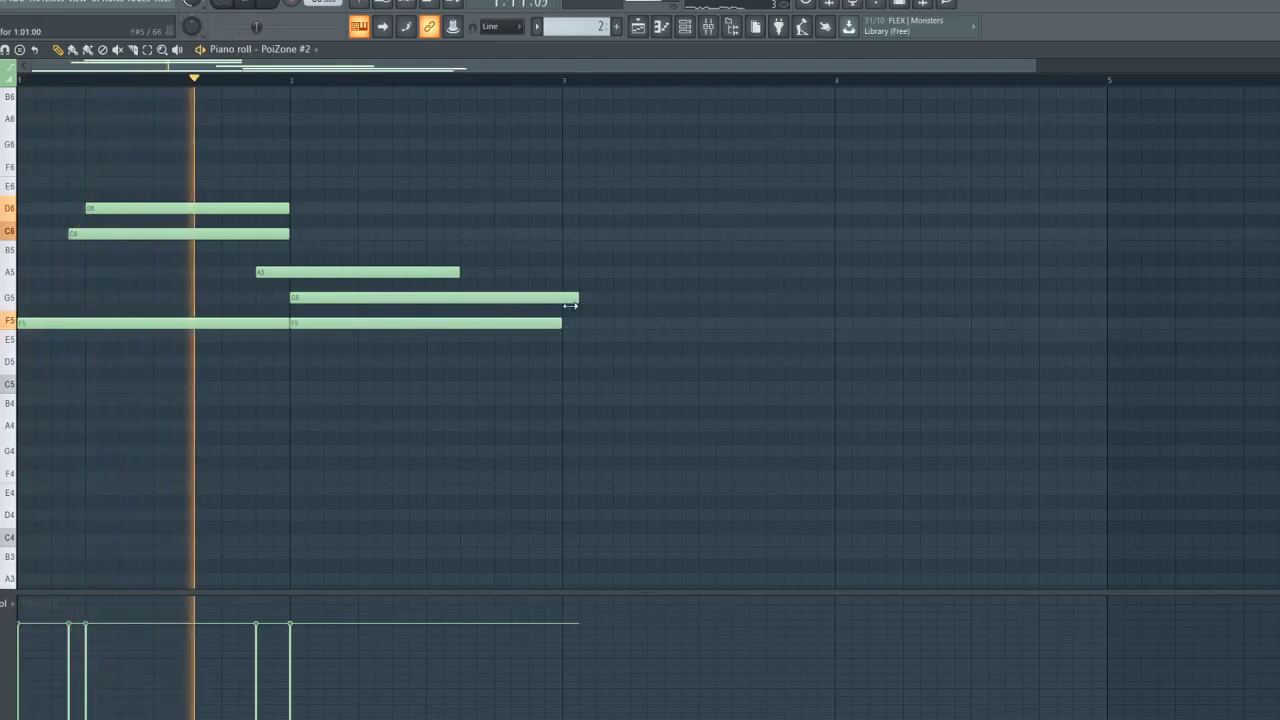
{"action": "left_click_drag", "start_coordinate": [457, 273], "coordinate": [562, 298]}
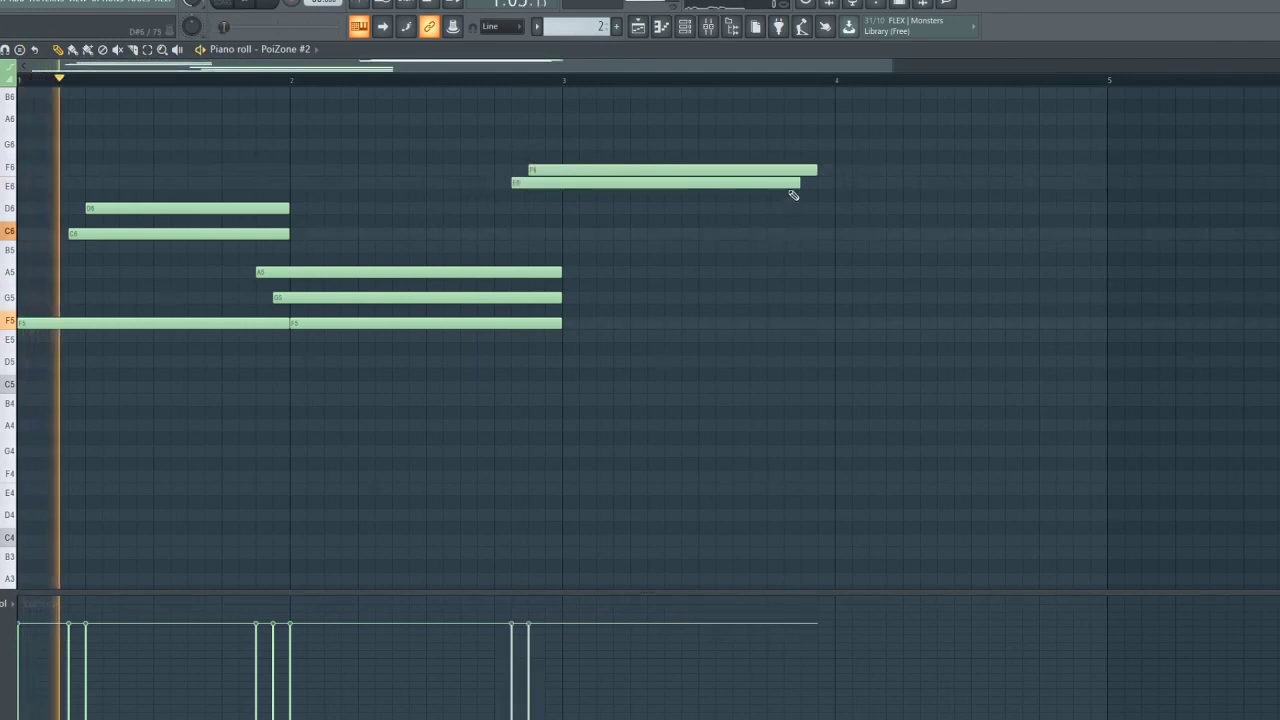
Add E6 and F6 notes starting three and two steps before bar 3, and extend both to the end of bar 3
{"action": "left_click_drag", "start_coordinate": [799, 184], "coordinate": [834, 170]}
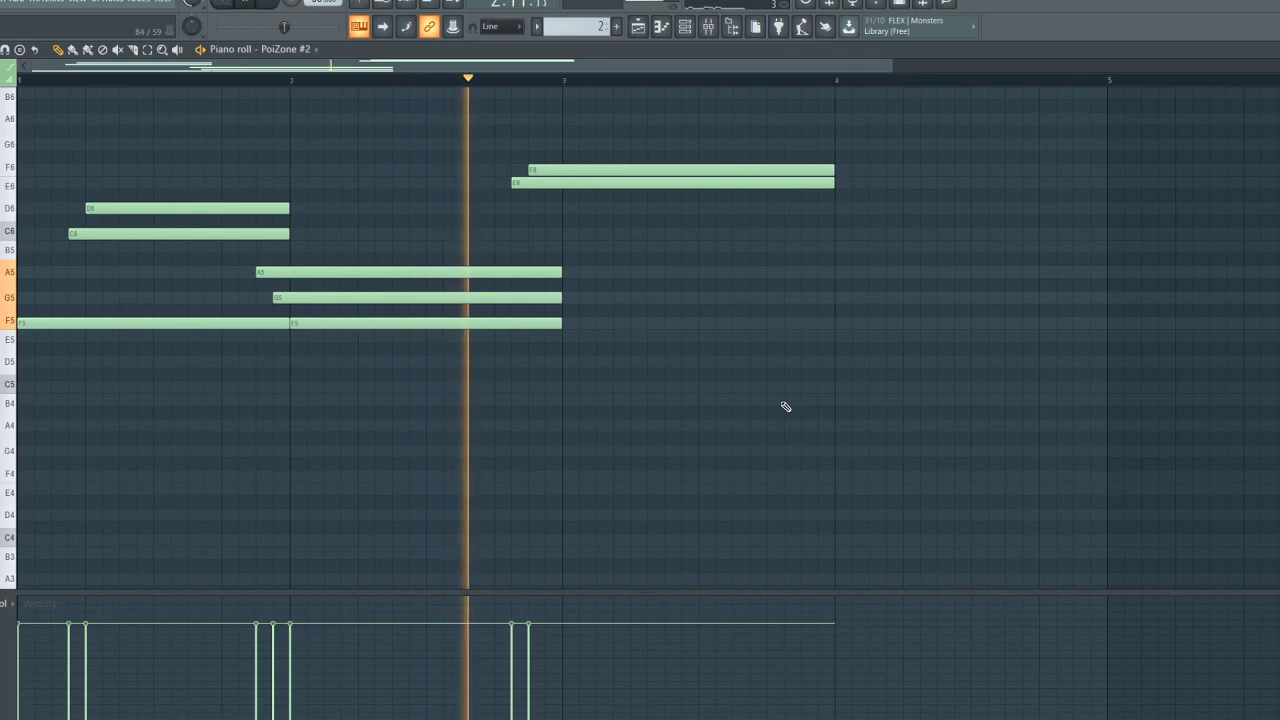
{"action": "mouse_move", "coordinate": [600, 284]}
{"action": "left_mouse_down"}
{"action": "mouse_move", "coordinate": [578, 285]}
{"action": "mouse_move", "coordinate": [566, 327]}
{"action": "left_mouse_up"}
{"action": "right_click", "coordinate": [604, 285]}
{"action": "key", "text": "space"}
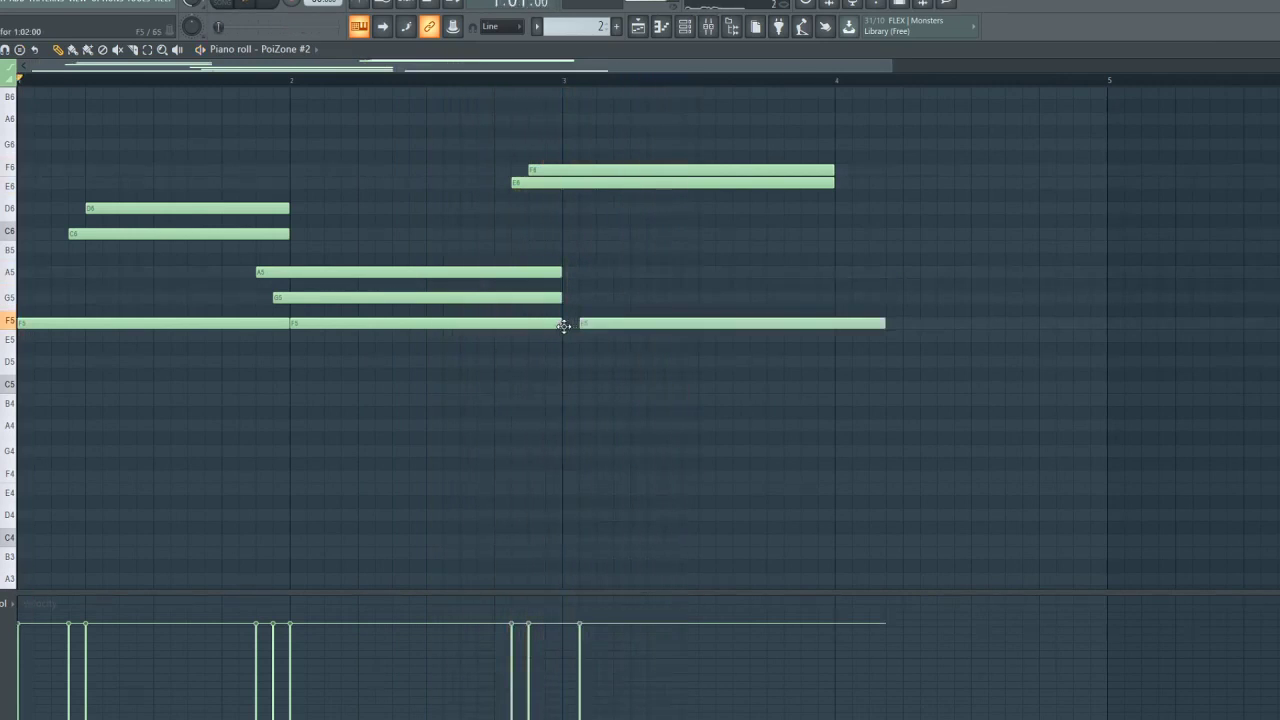
{"action": "key", "text": "space"}
{"action": "right_click", "coordinate": [646, 320]}
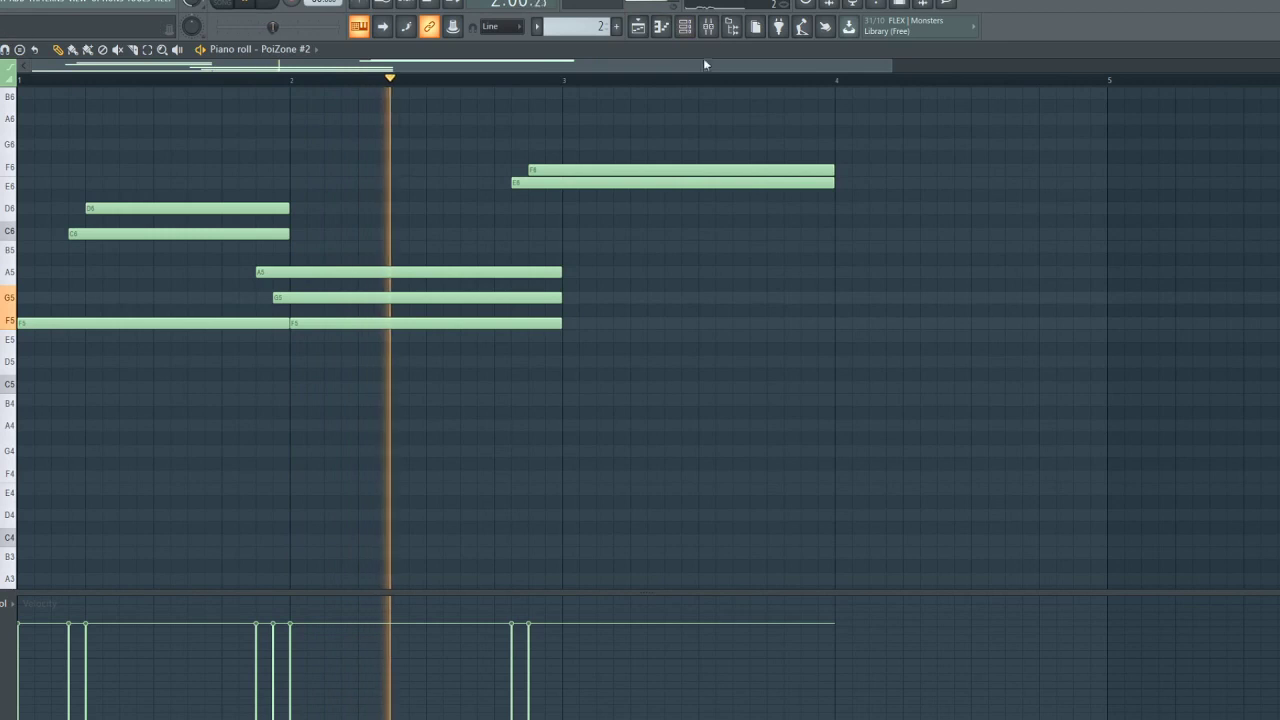
{"action": "scroll", "coordinate": [706, 66], "scroll_direction": "right", "scroll_amount": 2}
{"action": "scroll", "coordinate": [713, 86], "scroll_direction": "down", "scroll_amount": 3}
{"action": "left_click", "coordinate": [622, 296]}
{"action": "right_click", "coordinate": [774, 292]}
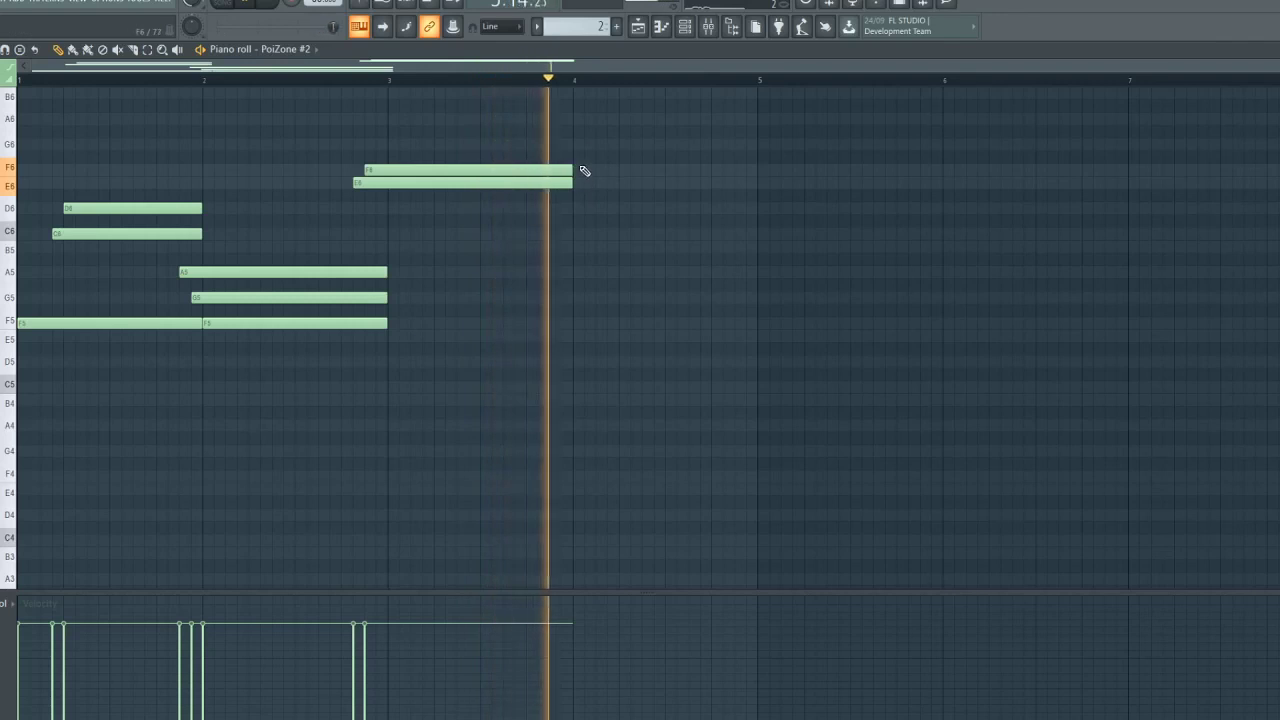
Play the arrangement in song mode to check the lead notes against the chords
{"action": "left_click", "coordinate": [638, 27]}
{"action": "left_click", "coordinate": [375, 341]}
{"action": "key", "text": "space"}
{"action": "right_click", "coordinate": [494, 341]}
{"action": "double_click", "coordinate": [260, 203]}
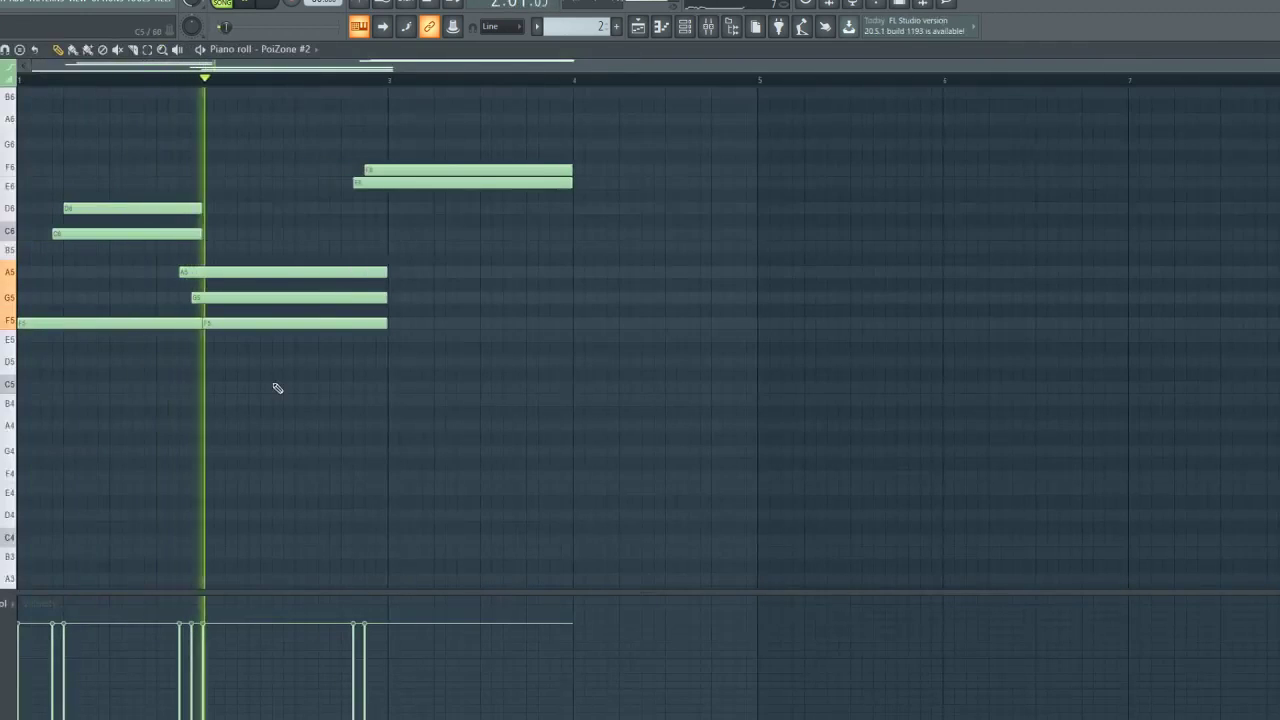
Move the E6 and F6 notes one bar later so they finish at the end of bar 4
{"action": "left_click", "coordinate": [460, 338]}
{"action": "right_click", "coordinate": [470, 338]}
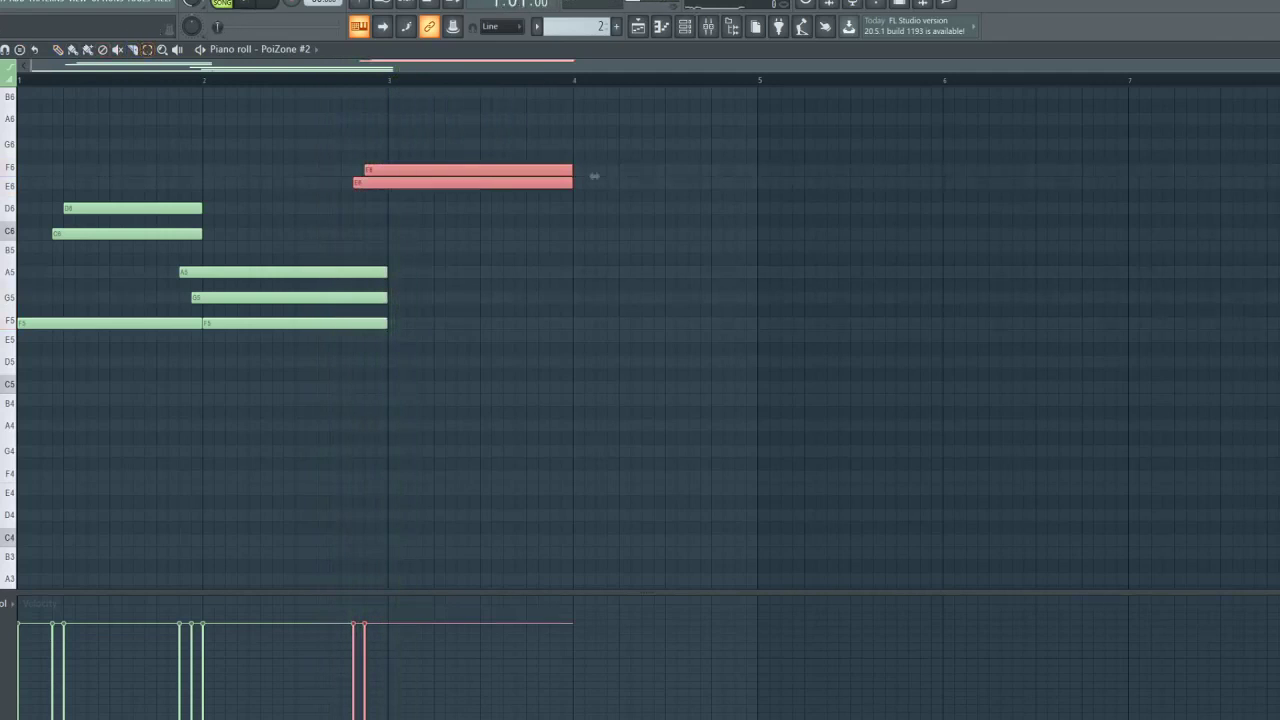
{"action": "left_click_drag", "start_coordinate": [526, 173], "coordinate": [756, 191]}
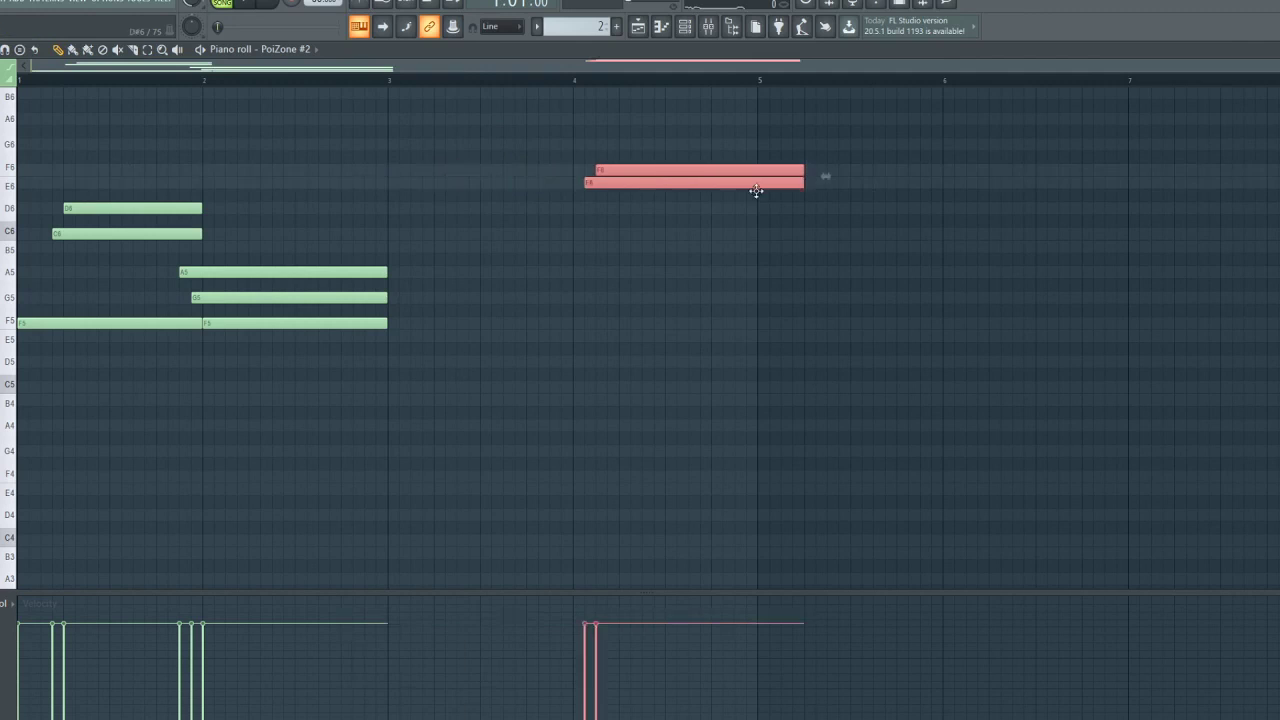
{"action": "left_click", "coordinate": [713, 238]}
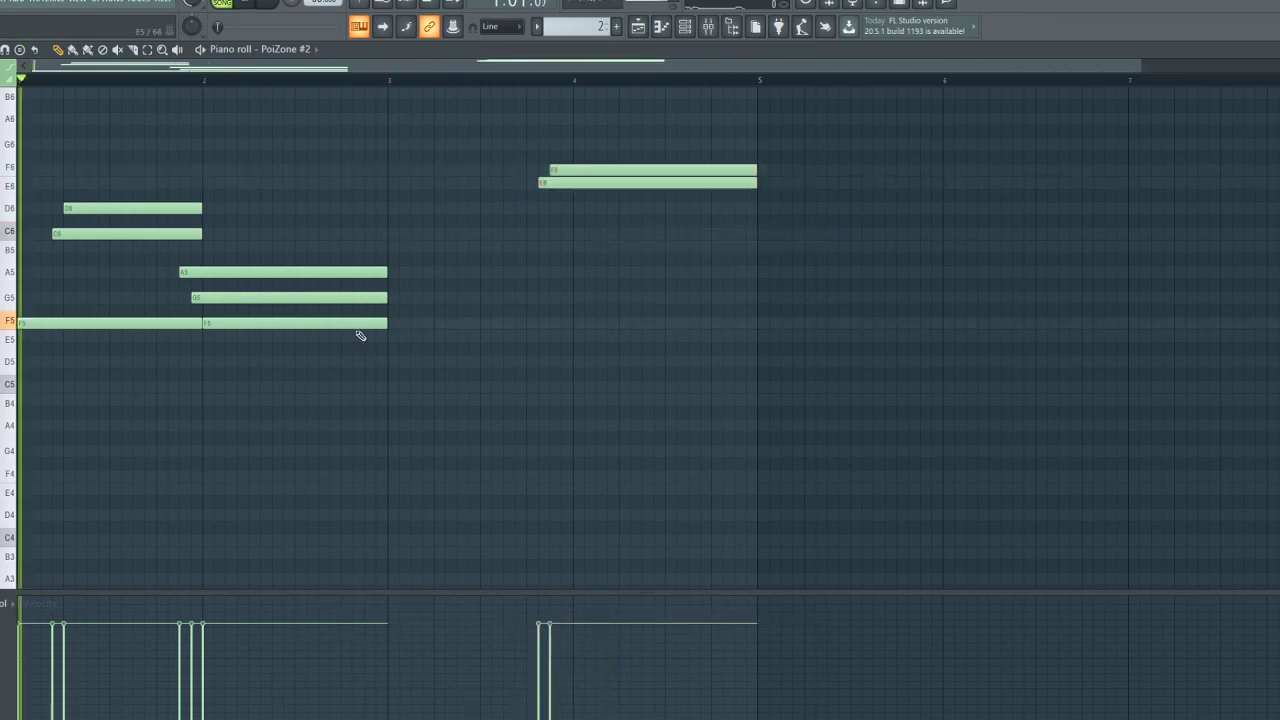
Add F5 notes filling bars 3 and 4, a D6 note filling bar 3, and a C6 note starting one step before it and ending with it
{"action": "left_click", "coordinate": [389, 323]}
{"action": "left_click_drag", "start_coordinate": [575, 339], "coordinate": [565, 321]}
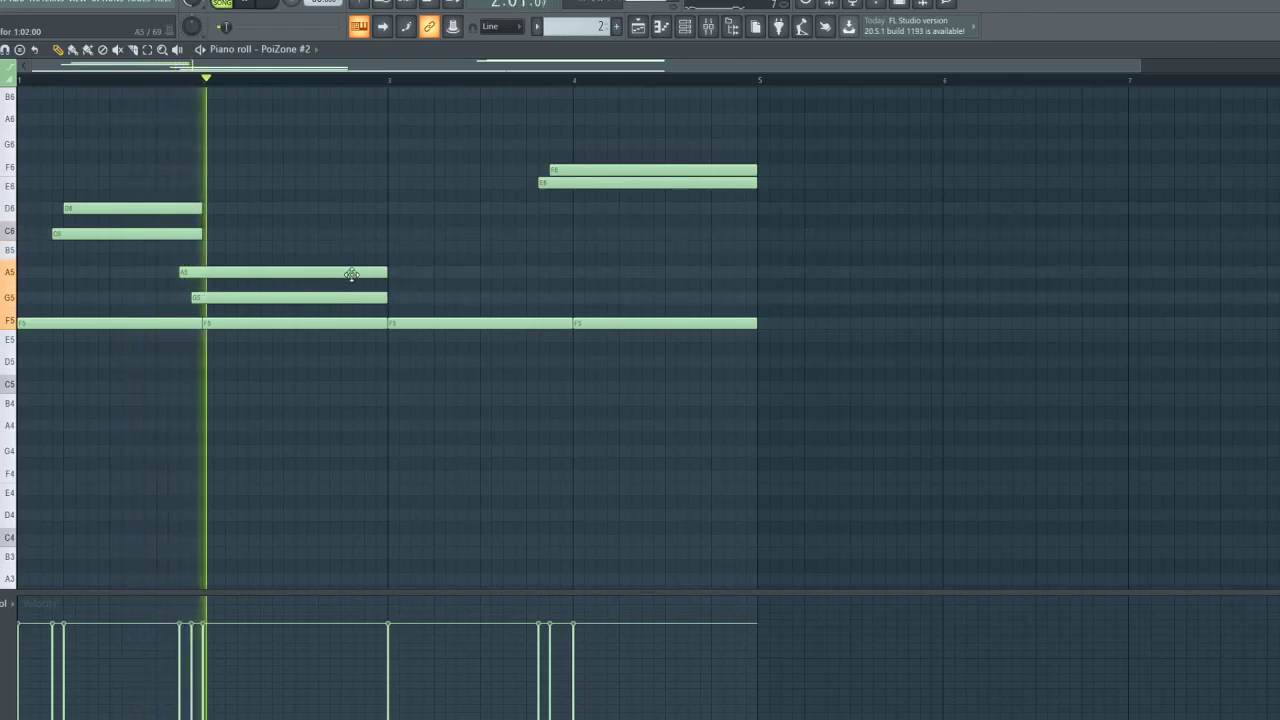
{"action": "left_click", "coordinate": [378, 233]}
{"action": "left_click", "coordinate": [393, 273]}
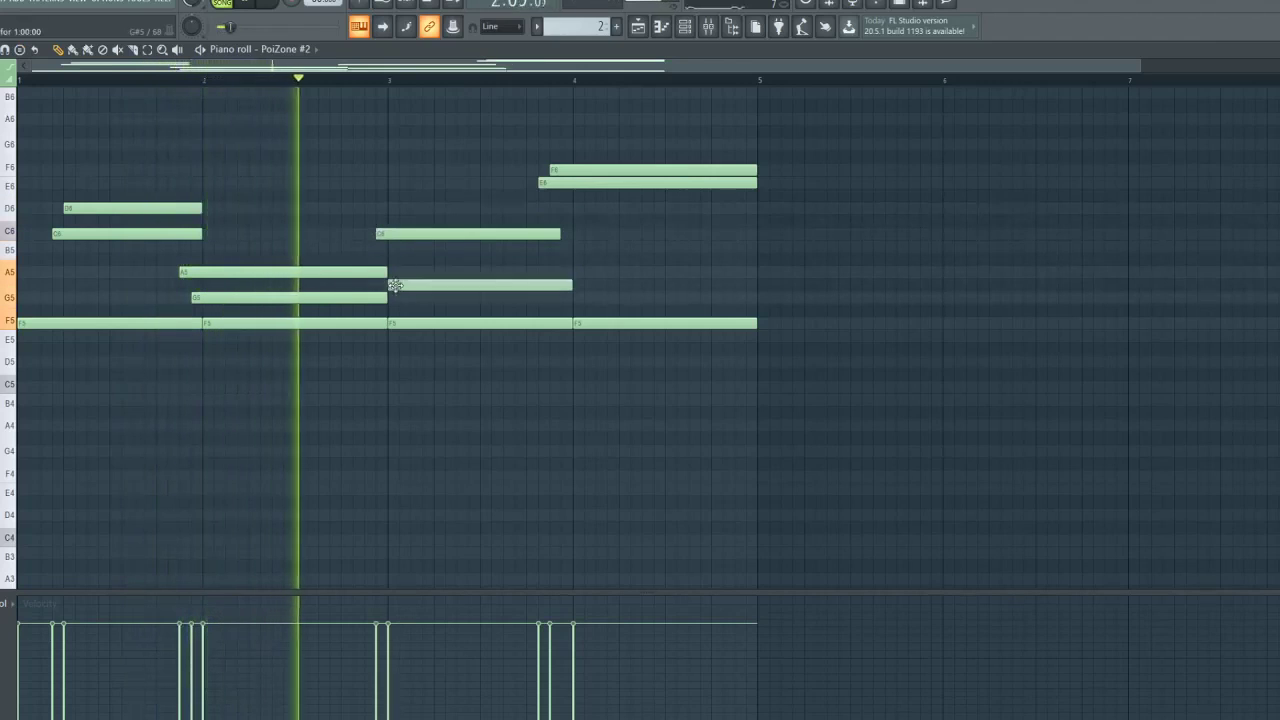
{"action": "left_click_drag", "start_coordinate": [382, 271], "coordinate": [400, 259]}
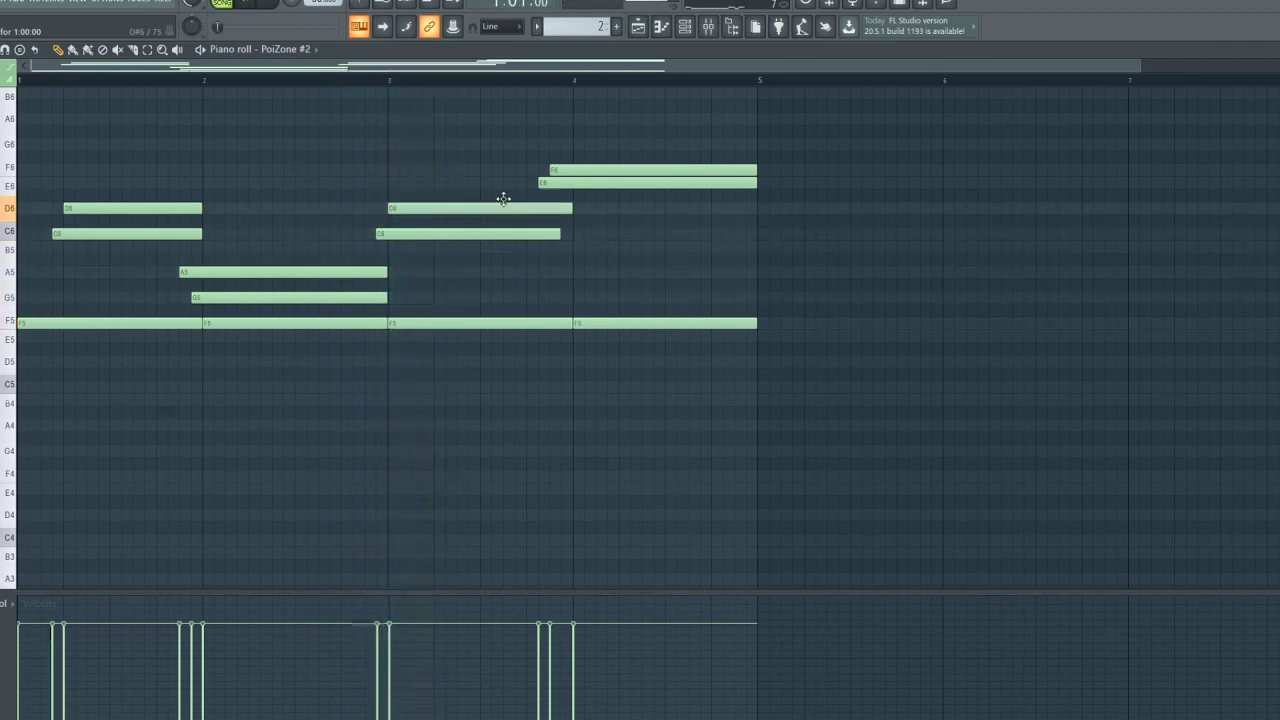
{"action": "key", "text": "space"}
{"action": "left_click_drag", "start_coordinate": [561, 233], "coordinate": [572, 233]}
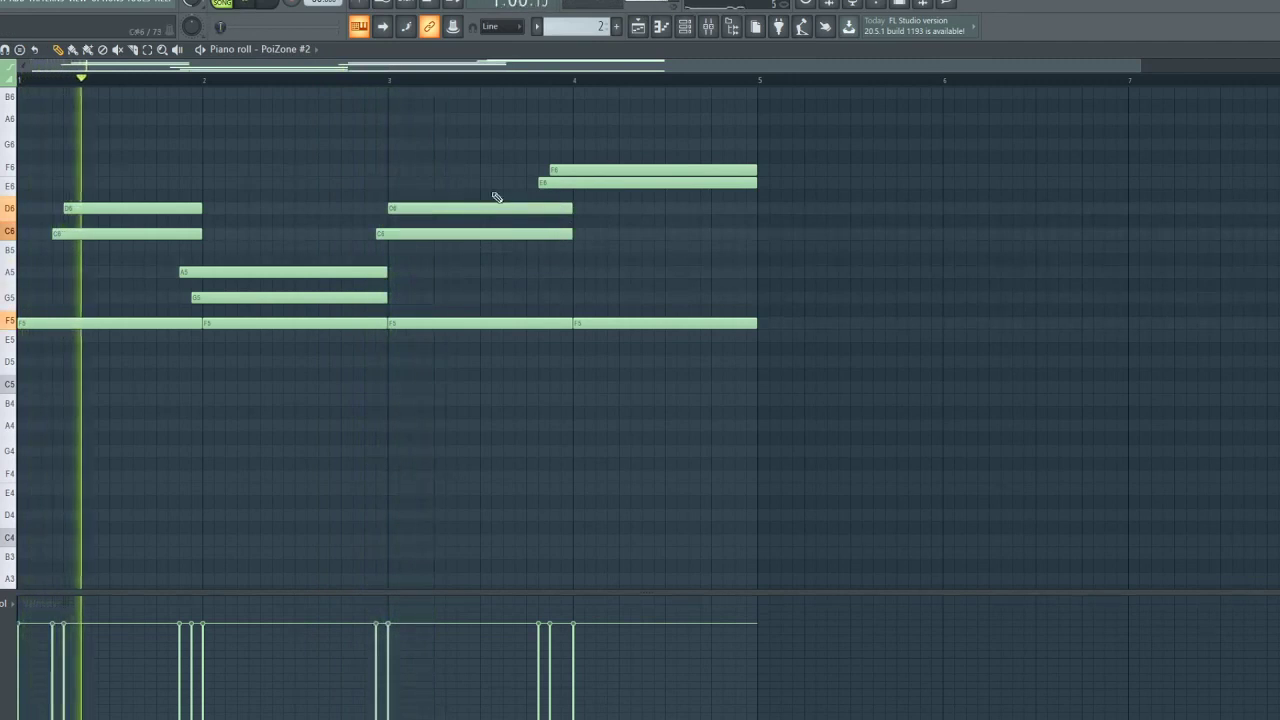
Replace the Fruity soft clipper on the Drop perrisima 1 mixer track with Fruity Limiter
{"action": "scroll", "coordinate": [373, 88], "scroll_direction": "down", "scroll_amount": 1}
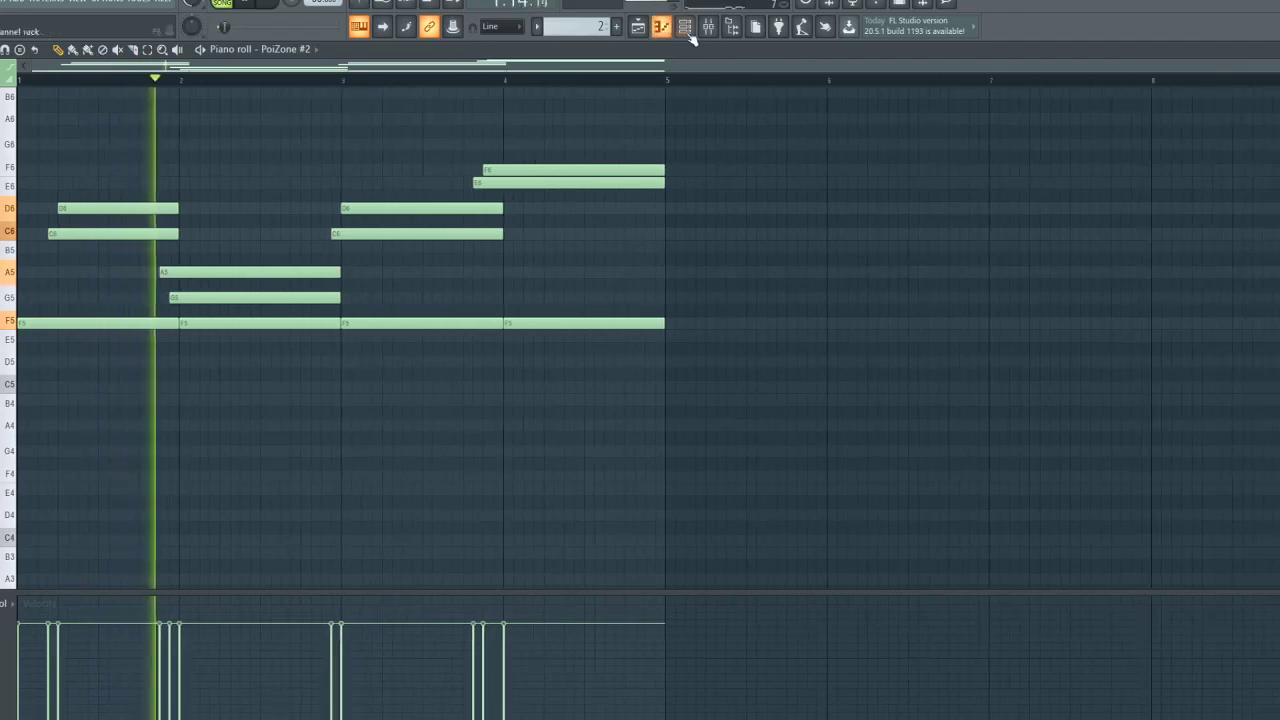
{"action": "left_click", "coordinate": [708, 28]}
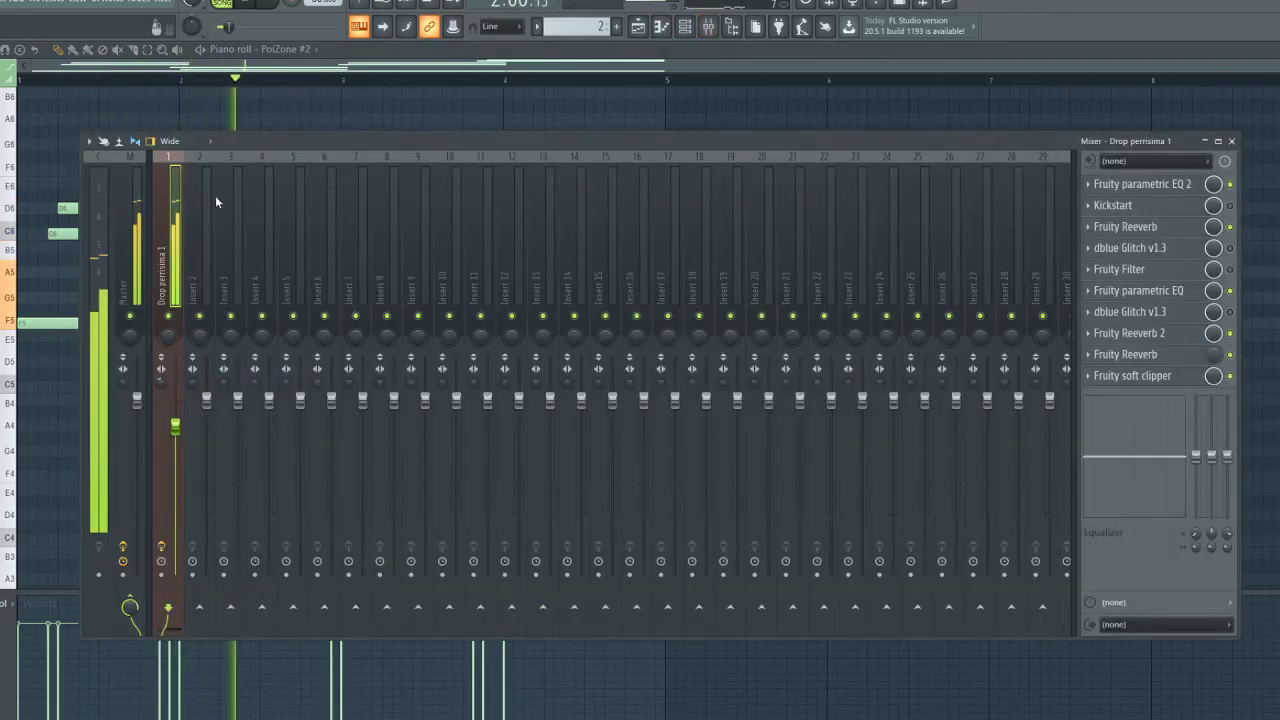
{"action": "right_click", "coordinate": [1136, 374]}
{"action": "mouse_move", "coordinate": [1110, 383]}
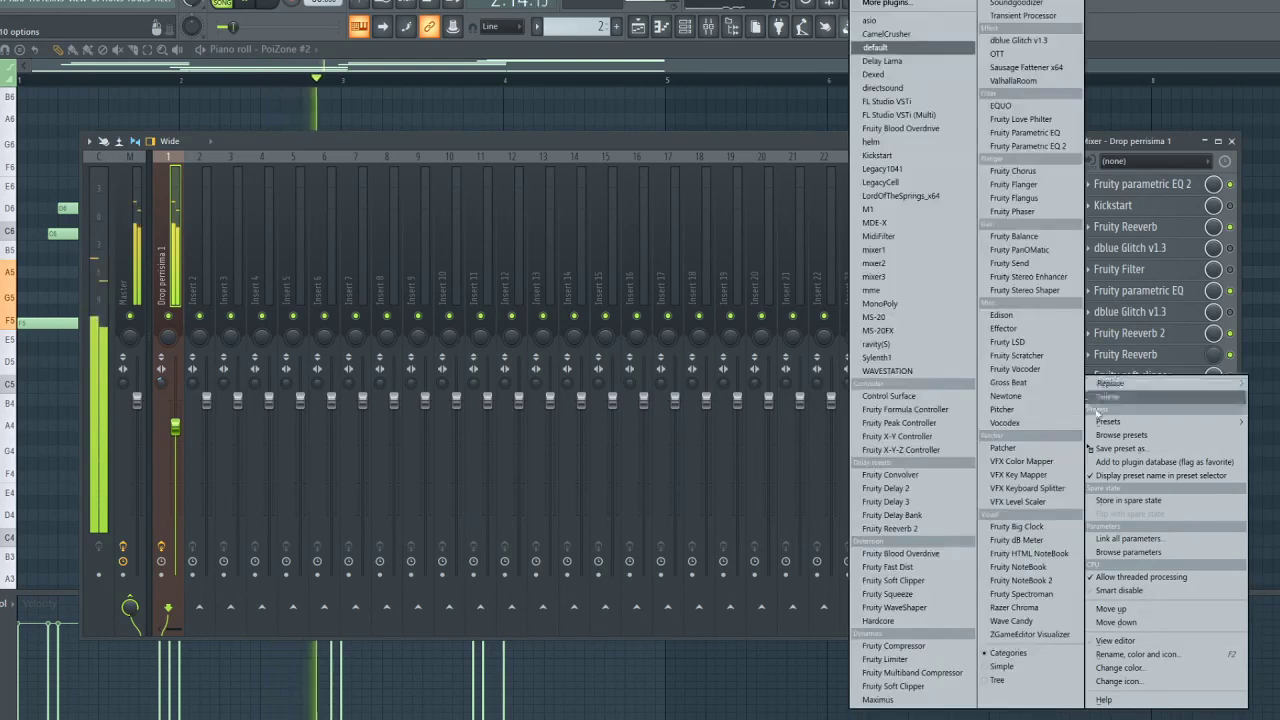
{"action": "left_click", "coordinate": [935, 663]}
{"action": "left_click", "coordinate": [326, 86]}
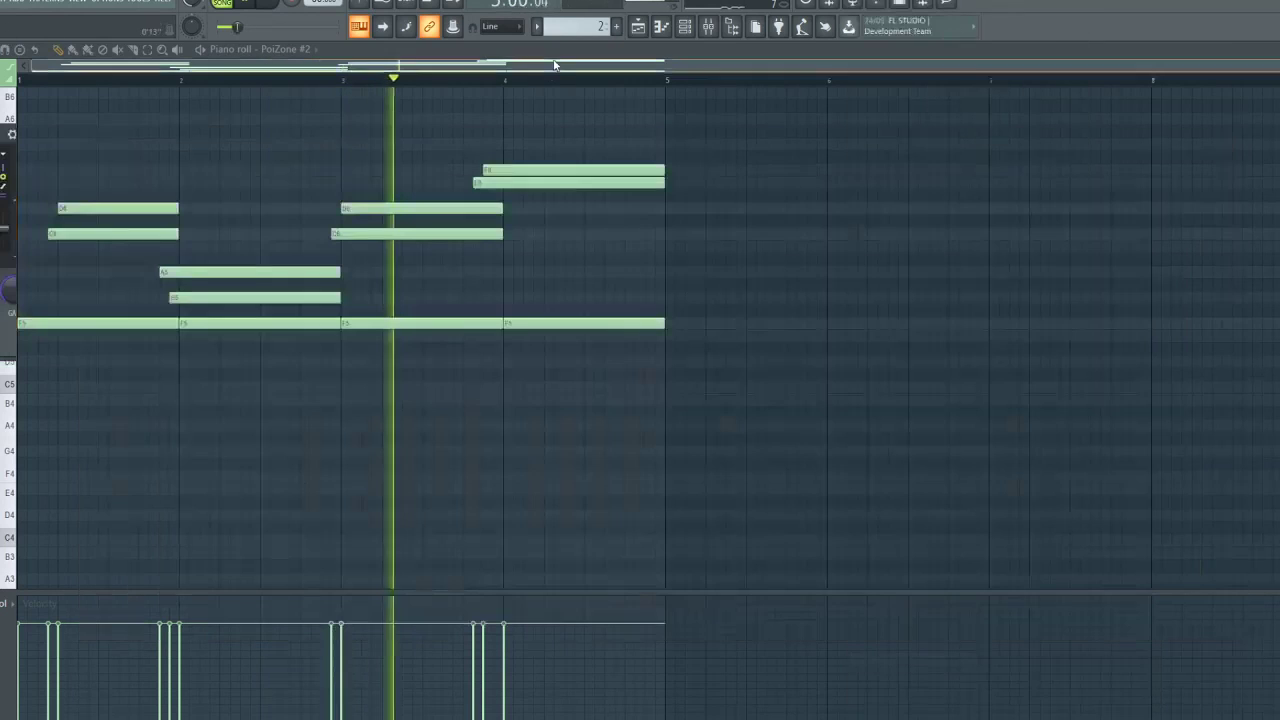
Try a short D#6 note over the last four steps of bar 3 and play it with the arrangement
{"action": "left_click_drag", "start_coordinate": [268, 184], "coordinate": [392, 198]}
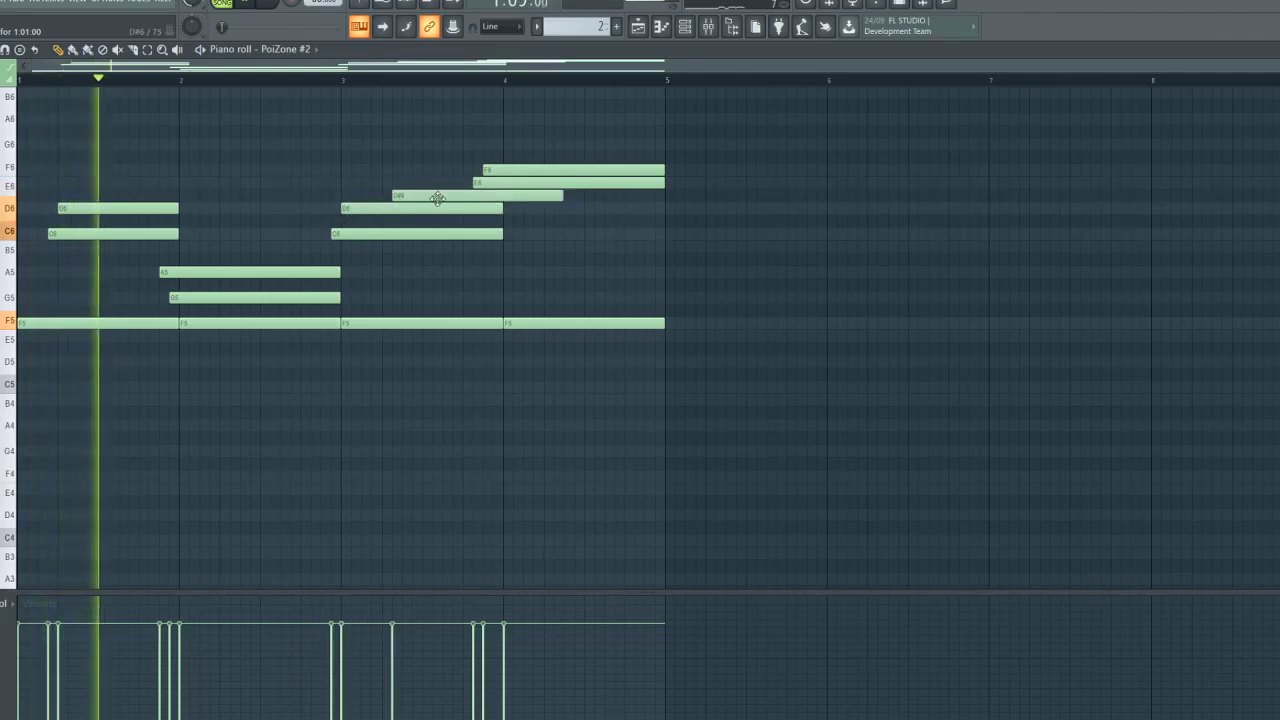
{"action": "left_click_drag", "start_coordinate": [562, 196], "coordinate": [505, 196]}
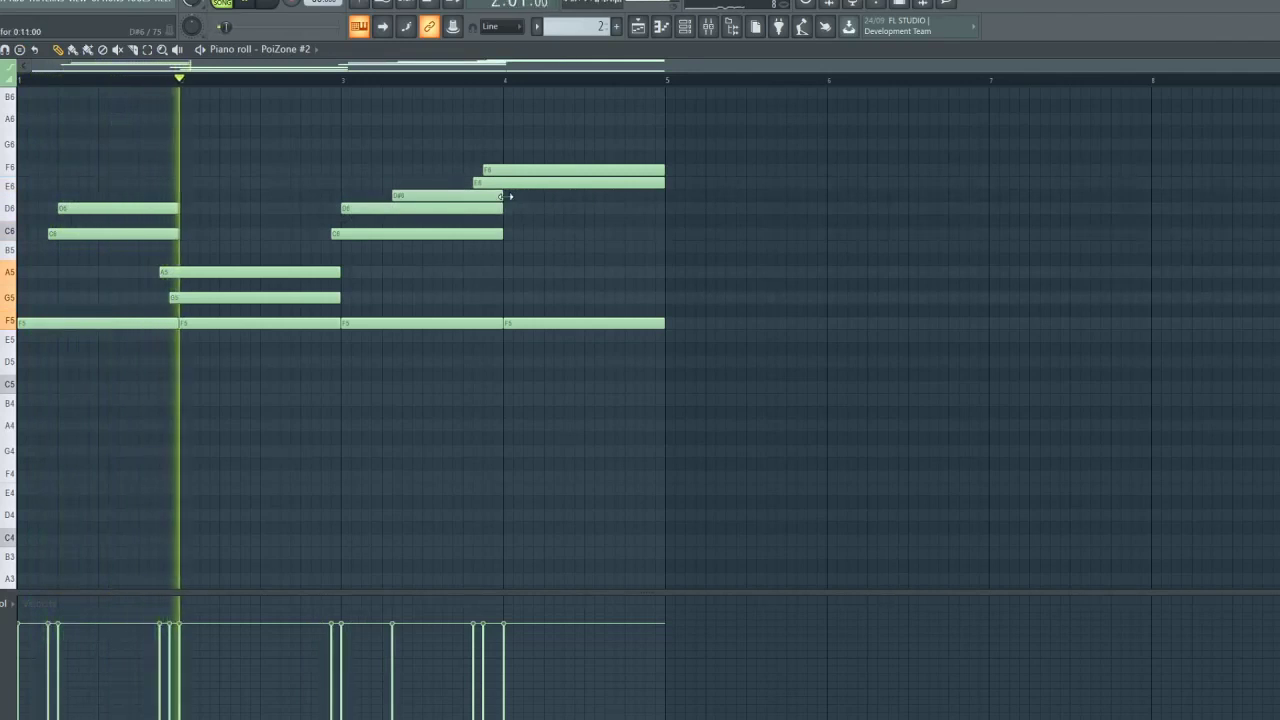
{"action": "scroll", "coordinate": [380, 86], "scroll_direction": "up", "scroll_amount": 2}
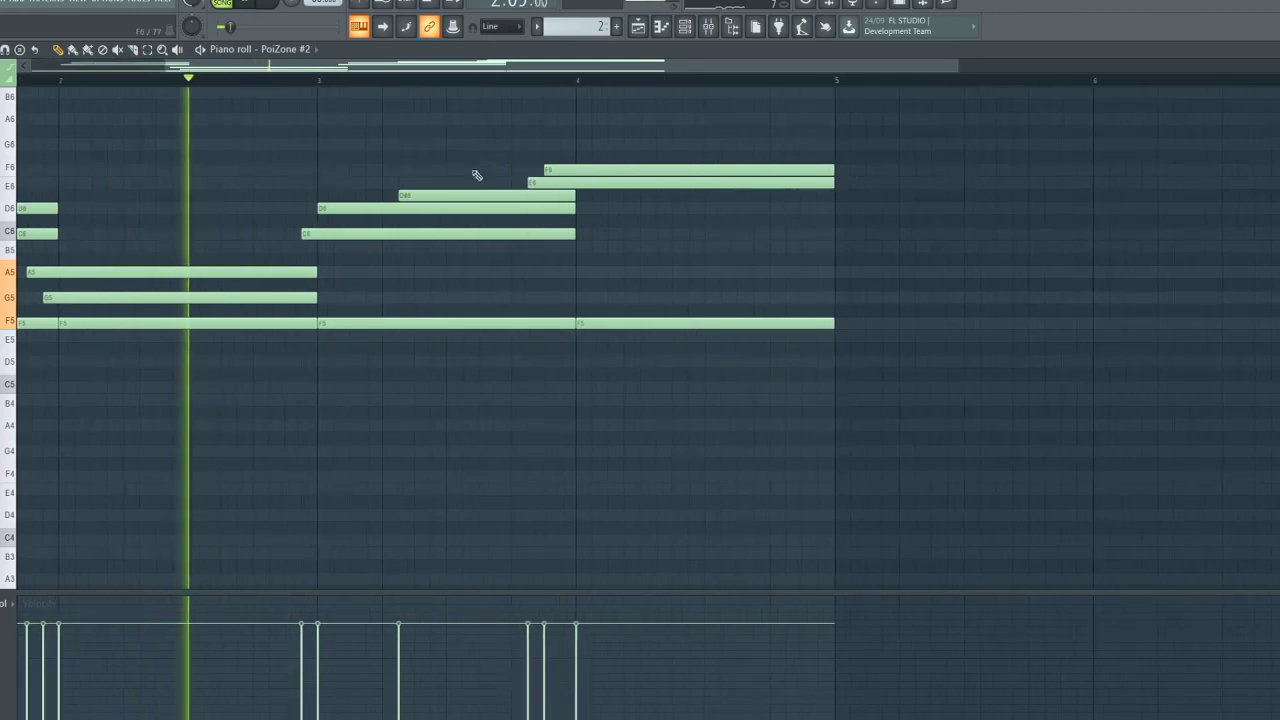
{"action": "left_click_drag", "start_coordinate": [480, 195], "coordinate": [549, 196]}
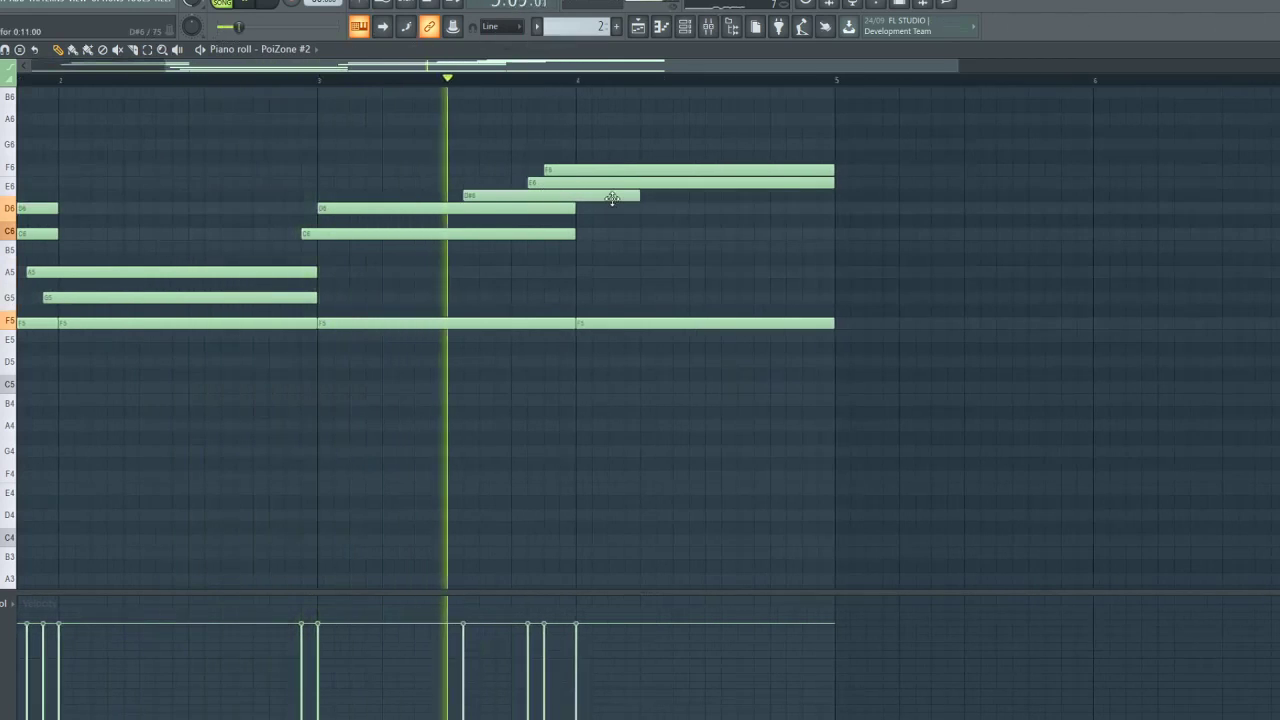
{"action": "left_click_drag", "start_coordinate": [640, 197], "coordinate": [606, 193]}
{"action": "key", "text": "space"}
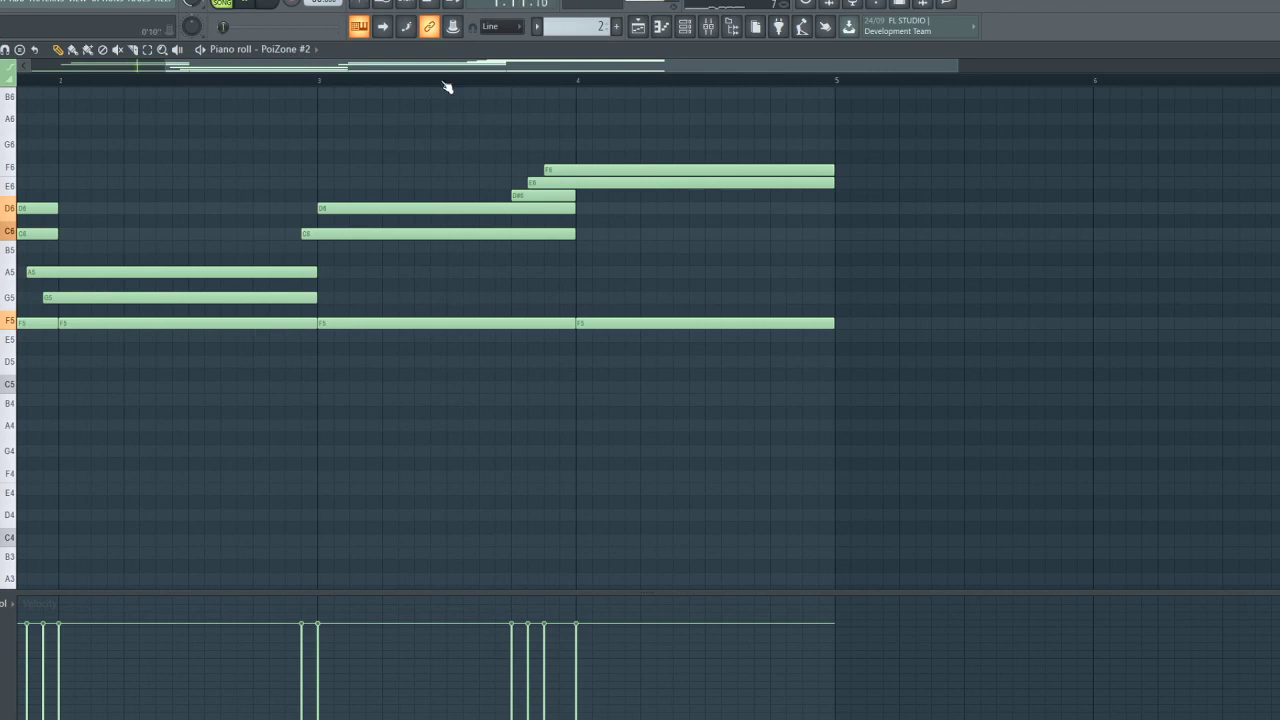
{"action": "scroll", "coordinate": [485, 85], "scroll_direction": "down", "scroll_amount": 2}
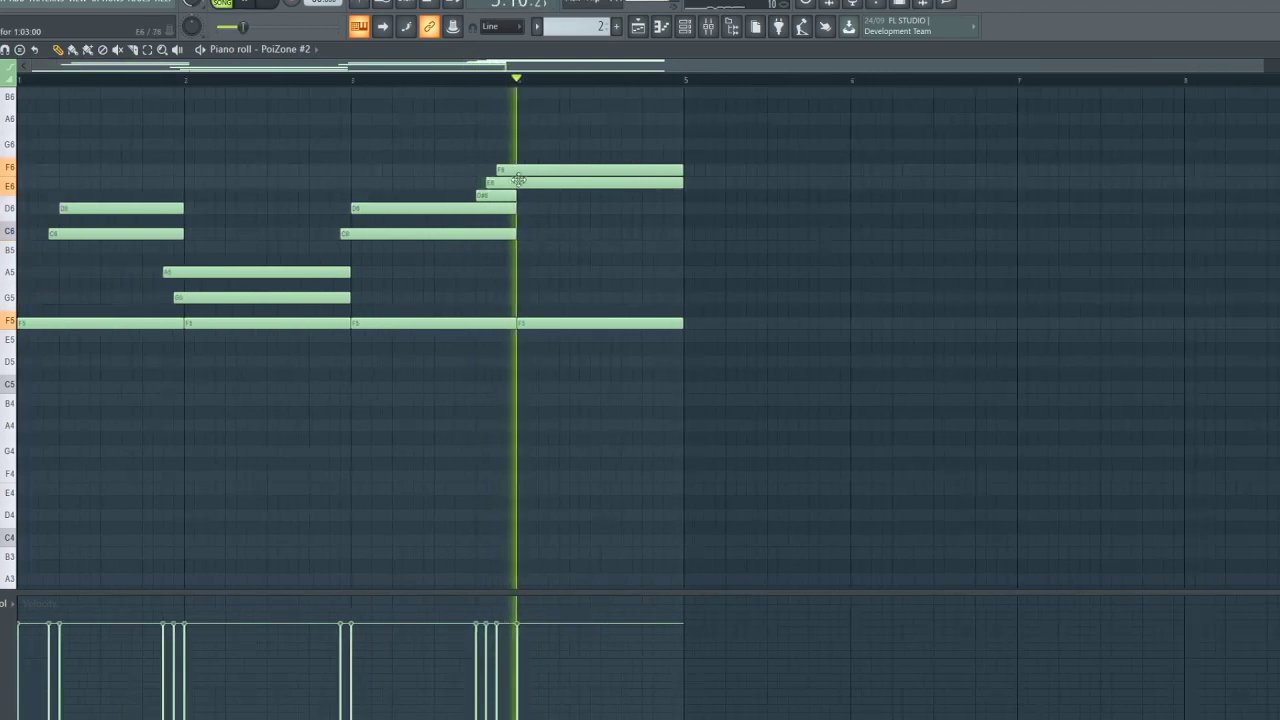
{"action": "key", "text": "space"}
Try shifting the short D#6 note to start six steps before bar 4 and lowering it to A5
{"action": "scroll", "coordinate": [420, 82], "scroll_direction": "up", "scroll_amount": 2}
{"action": "left_click_drag", "start_coordinate": [548, 196], "coordinate": [570, 196]}
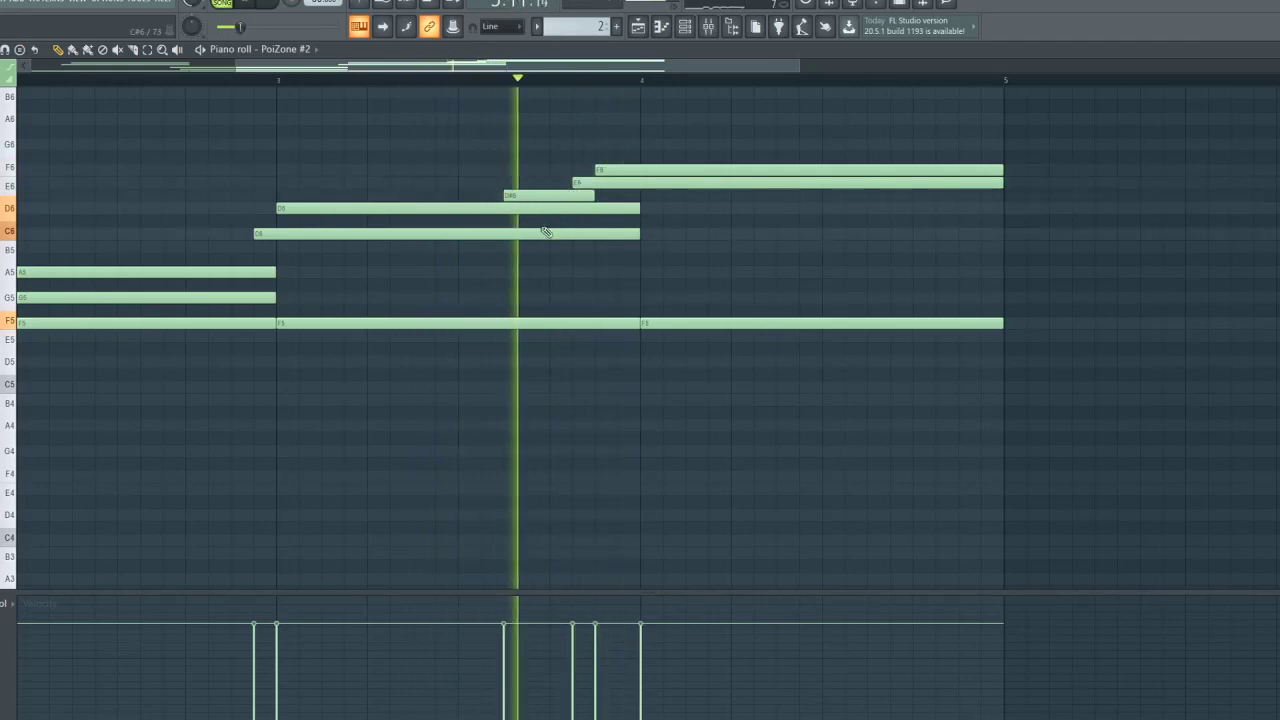
{"action": "scroll", "coordinate": [589, 80], "scroll_direction": "down", "scroll_amount": 2}
{"action": "key", "text": "space"}
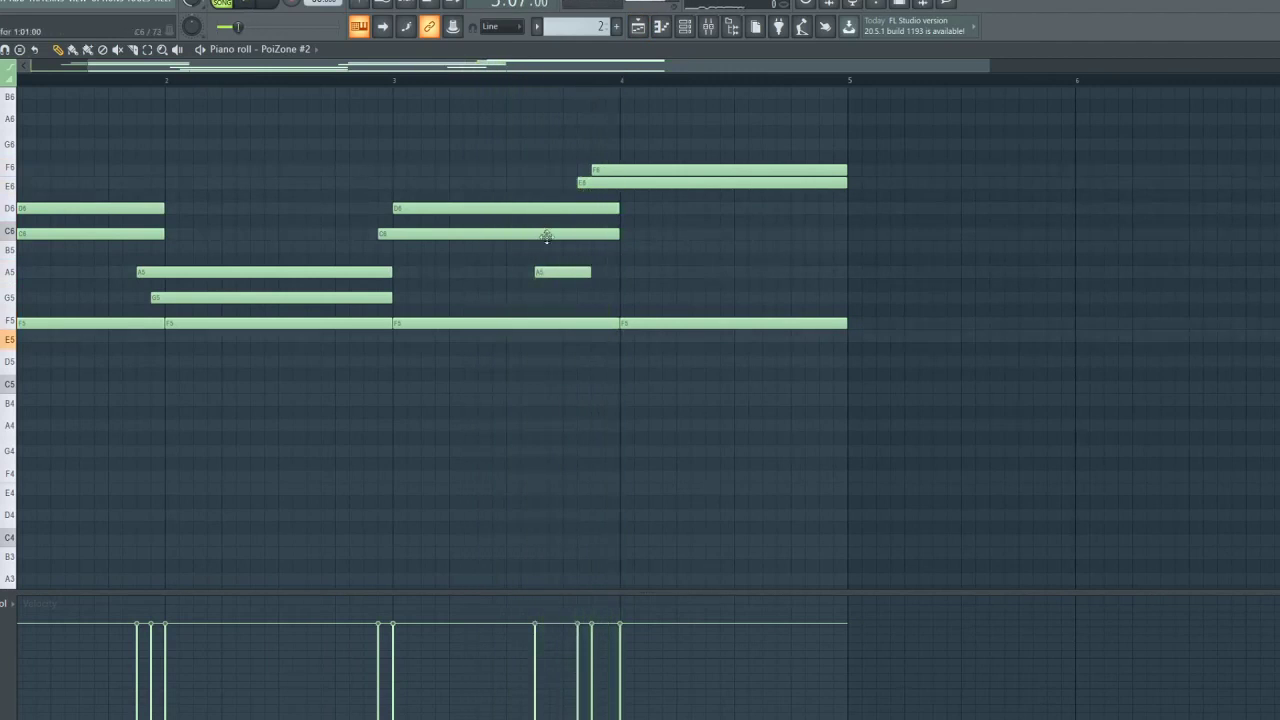
Add an A6 note from five steps before bar 4 to its end, and delete the short A5 note and the bar 4 F5 note
{"action": "scroll", "coordinate": [544, 230], "scroll_direction": "up", "scroll_amount": 3}
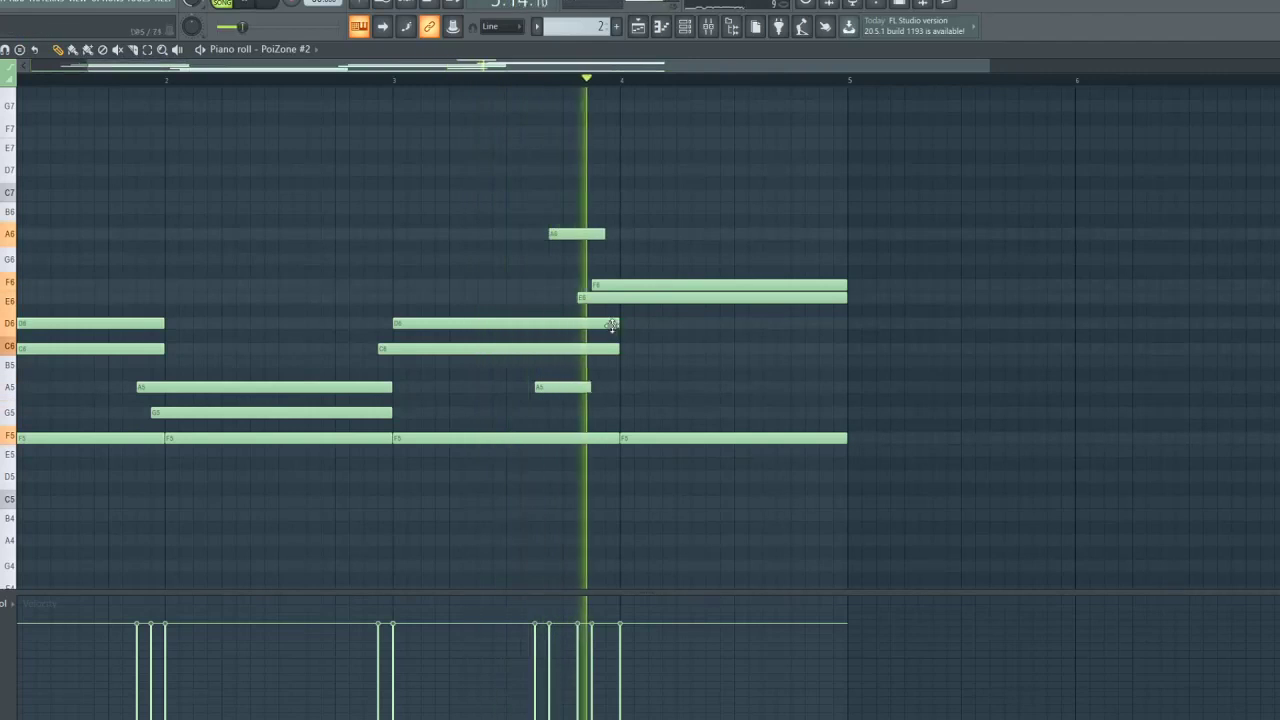
{"action": "scroll", "coordinate": [603, 83], "scroll_direction": "up", "scroll_amount": 3}
{"action": "left_click_drag", "start_coordinate": [597, 233], "coordinate": [928, 236]}
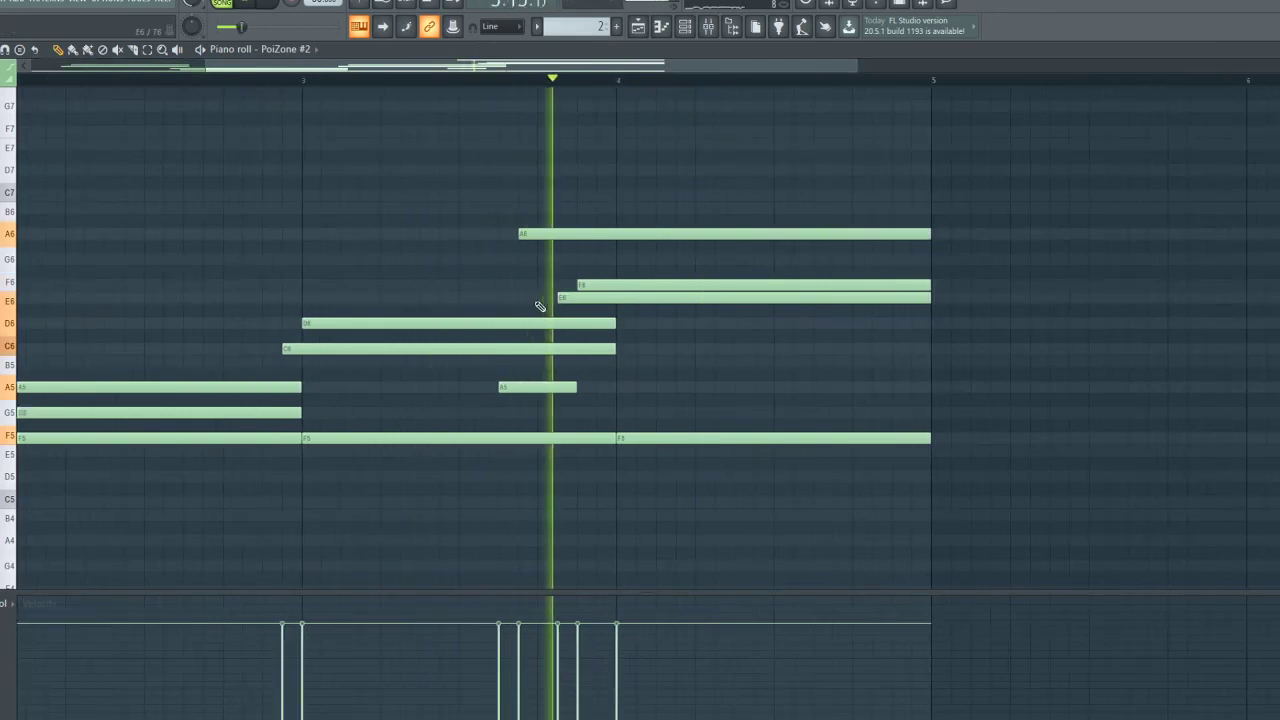
{"action": "scroll", "coordinate": [689, 88], "scroll_direction": "down", "scroll_amount": 3}
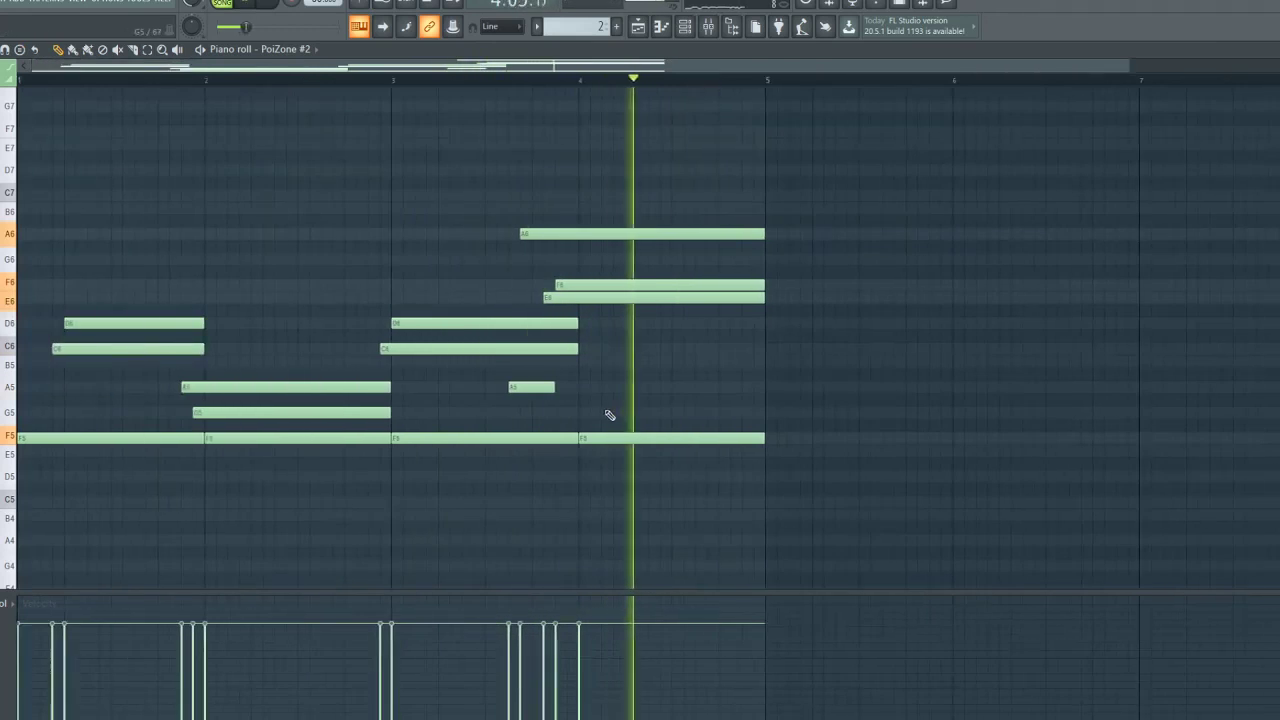
{"action": "right_click", "coordinate": [530, 387]}
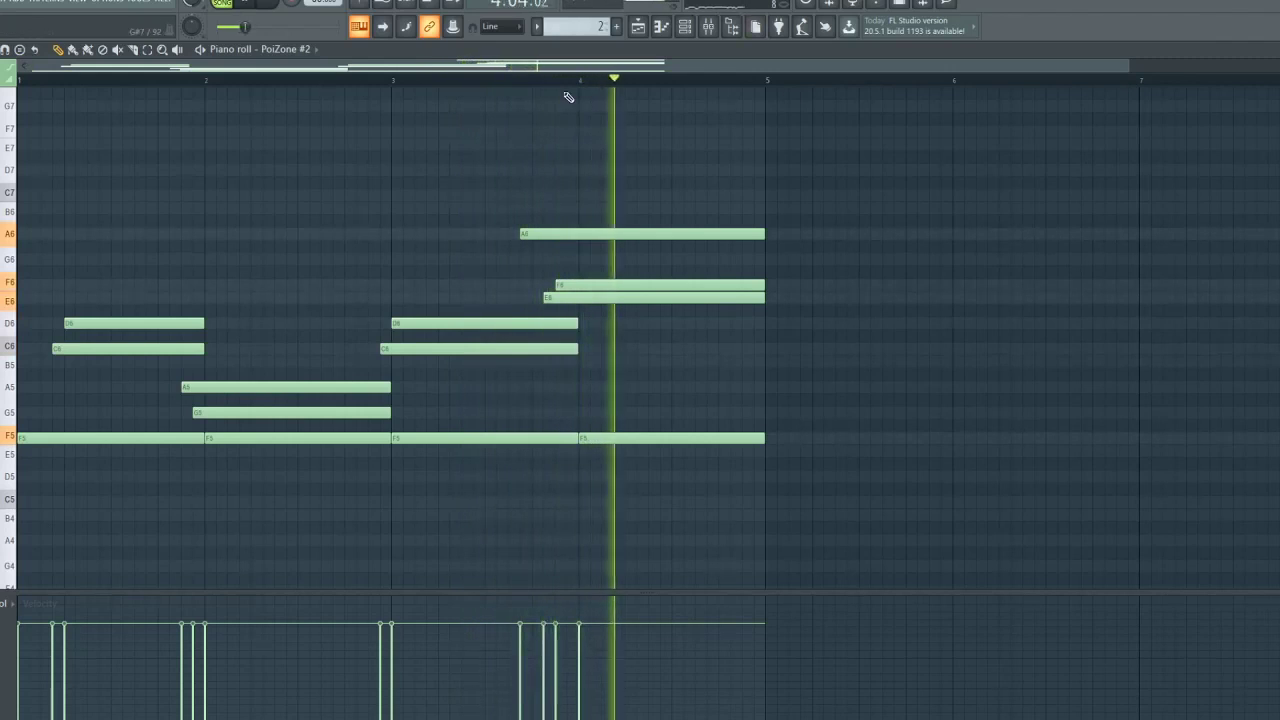
{"action": "right_click", "coordinate": [760, 438]}
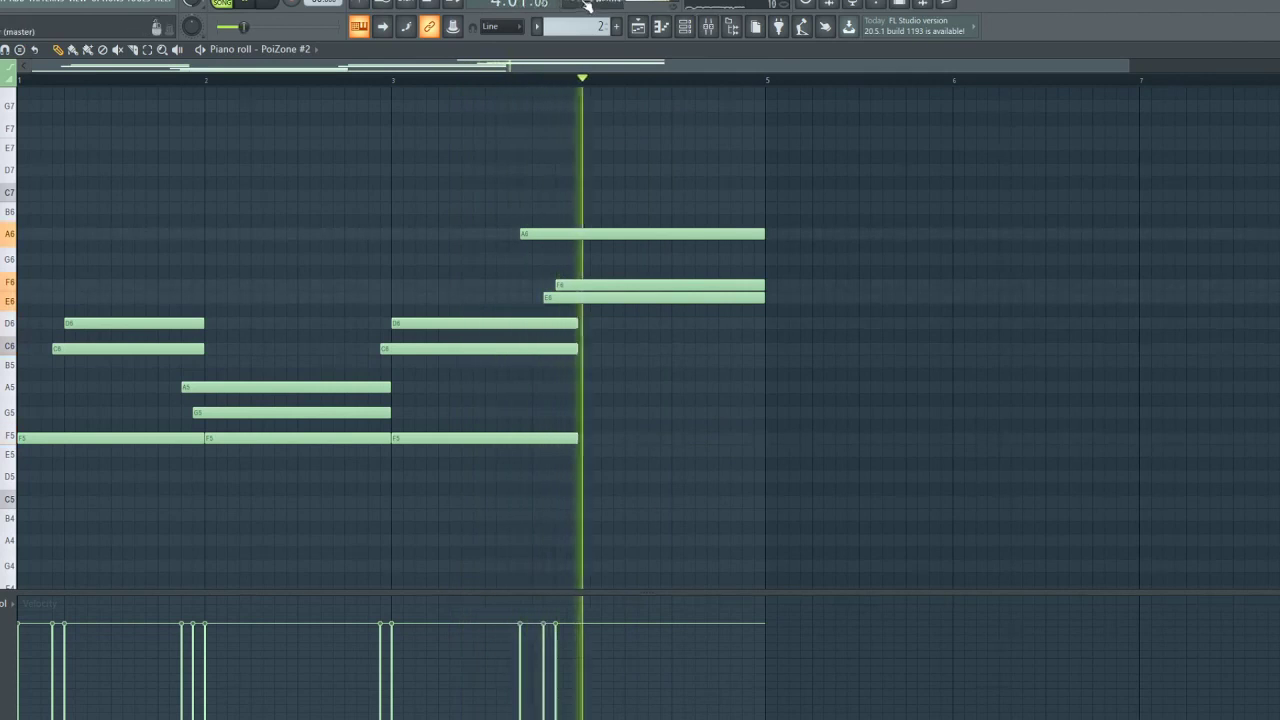
Move the pattern 2 clip on Track 3 of the playlist to bar 5 and place a copy at bar 9
{"action": "left_click", "coordinate": [640, 26]}
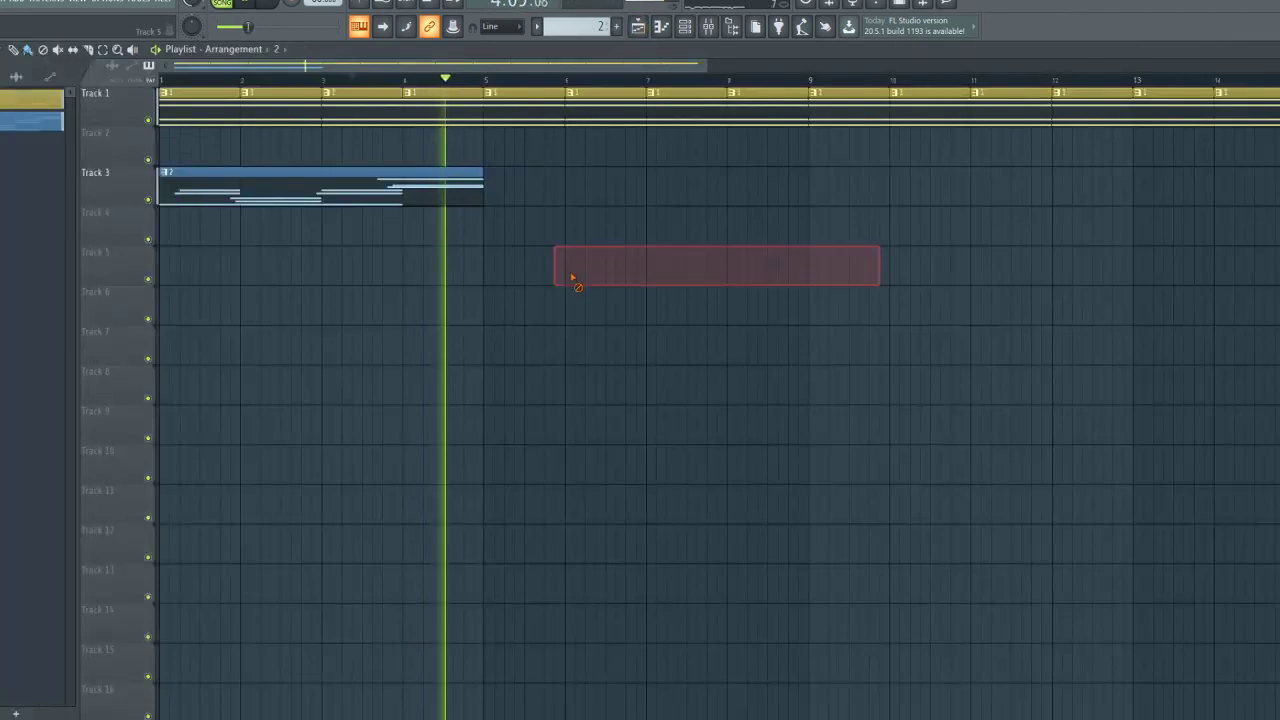
{"action": "scroll", "coordinate": [523, 80], "scroll_direction": "down", "scroll_amount": 4}
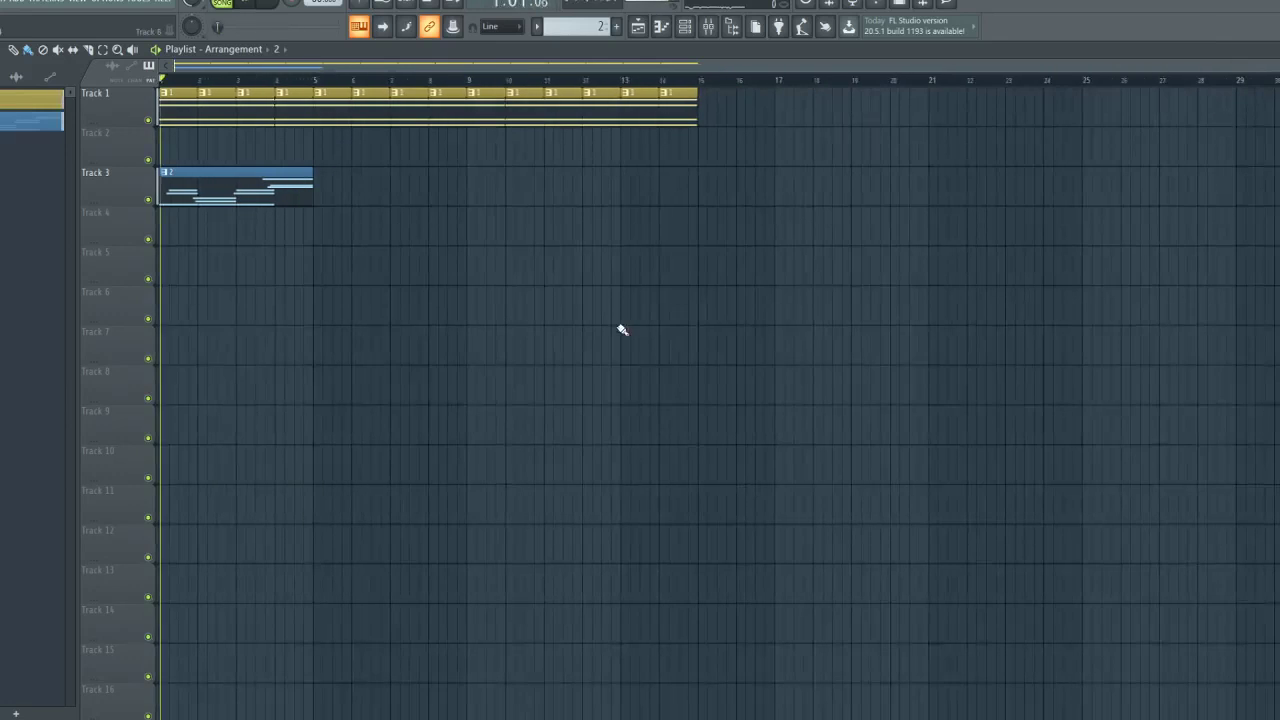
{"action": "key", "text": "space"}
{"action": "left_click_drag", "start_coordinate": [296, 189], "coordinate": [384, 189]}
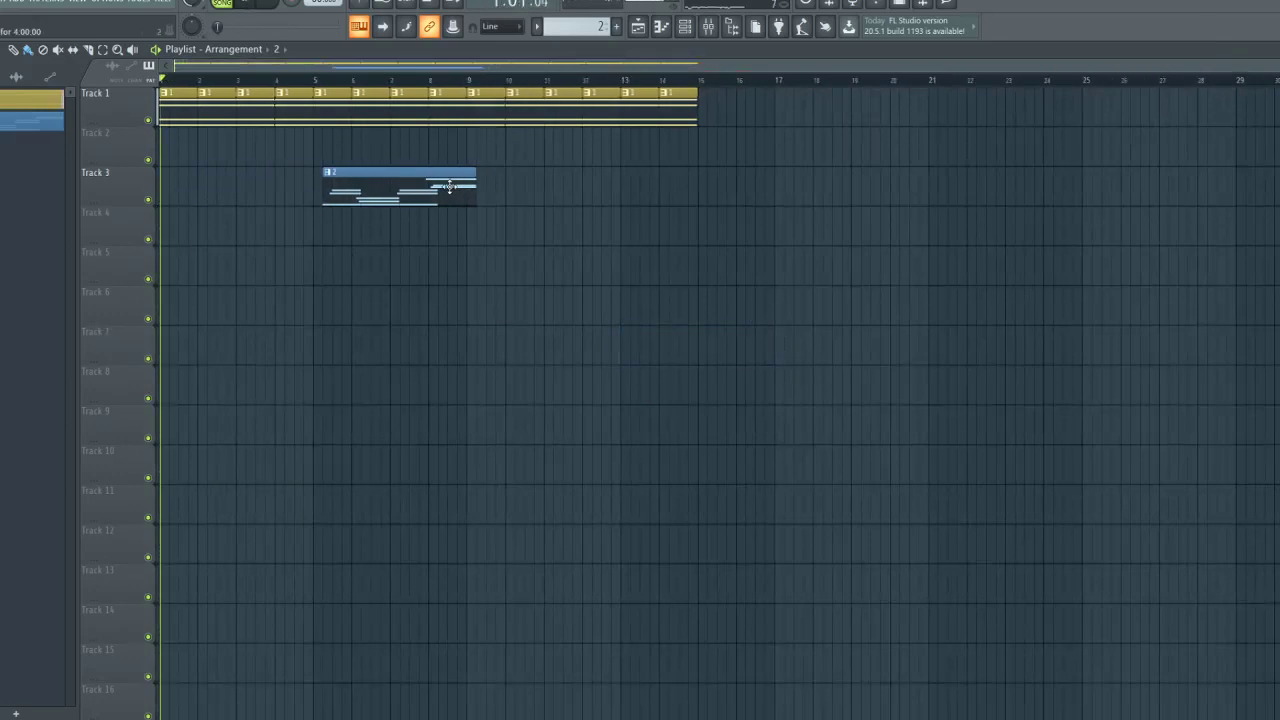
{"action": "left_click", "coordinate": [502, 240]}
{"action": "left_click_drag", "start_coordinate": [534, 216], "coordinate": [534, 183]}
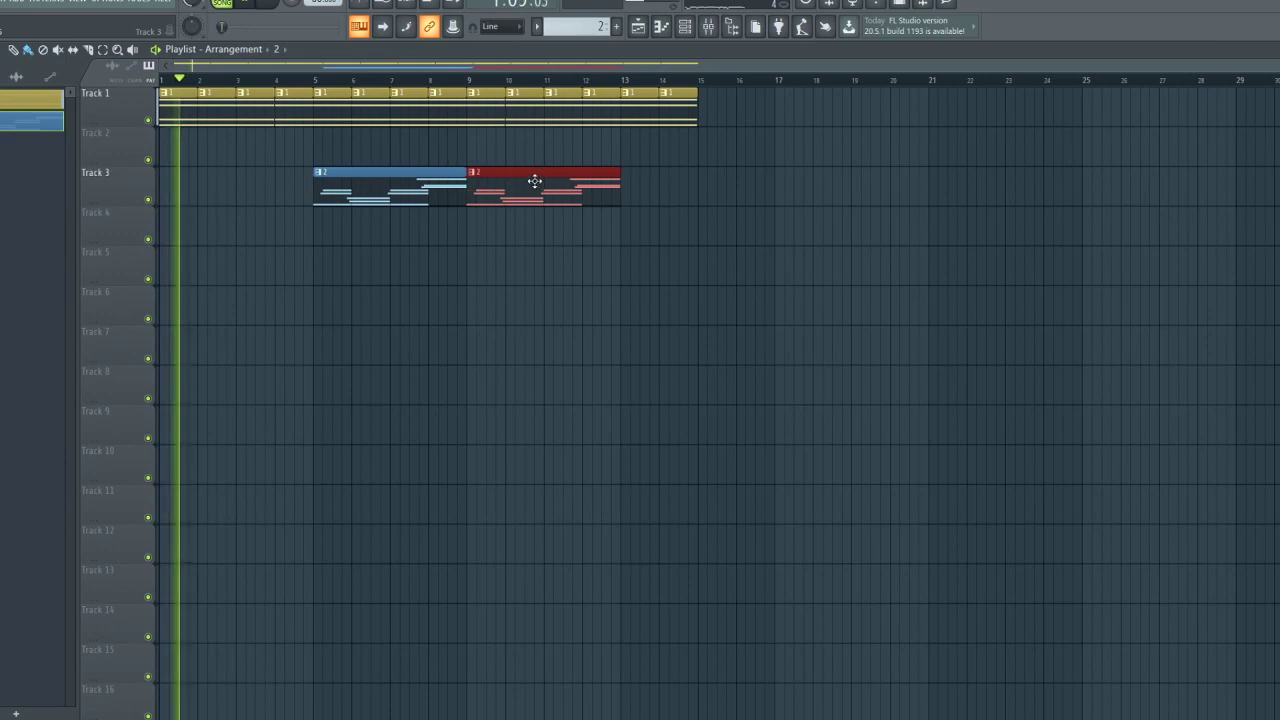
Place a third pattern 2 clip at bar 13 on Track 3 and remove the stray clips
{"action": "left_click", "coordinate": [589, 252]}
{"action": "right_click", "coordinate": [800, 234]}
{"action": "right_click", "coordinate": [725, 267]}
{"action": "left_click_drag", "start_coordinate": [612, 210], "coordinate": [640, 179]}
{"action": "scroll", "coordinate": [589, 82], "scroll_direction": "down", "scroll_amount": 1}
{"action": "scroll", "coordinate": [680, 270], "scroll_direction": "down", "scroll_amount": 1}
Extend the row of pattern 1 clips on Track 1 to the end of bar 16
{"action": "left_click", "coordinate": [712, 330]}
{"action": "right_click", "coordinate": [714, 328]}
{"action": "scroll", "coordinate": [685, 240], "scroll_direction": "up", "scroll_amount": 1}
{"action": "left_click_drag", "start_coordinate": [681, 147], "coordinate": [706, 97]}
{"action": "left_click", "coordinate": [806, 222]}
{"action": "right_click", "coordinate": [815, 230]}
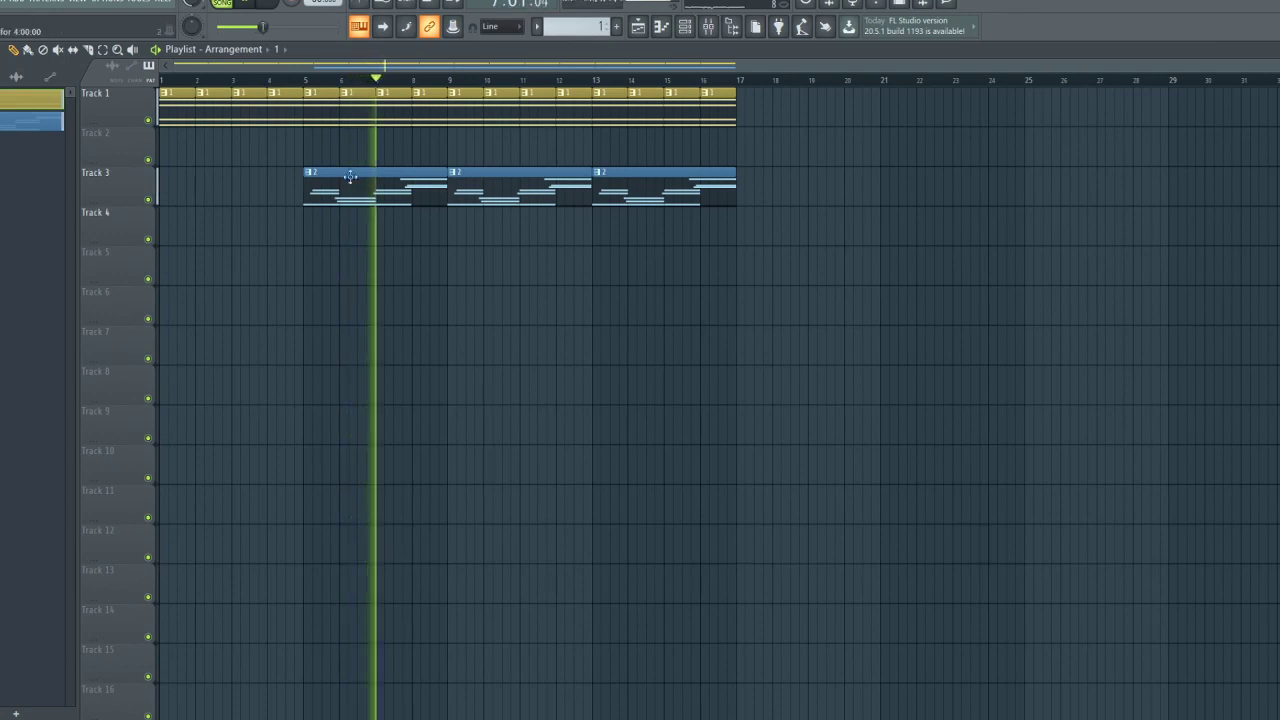
Try filling the Kick channel every four steps in pattern 1, and cut those steps again
{"action": "left_click", "coordinate": [690, 28]}
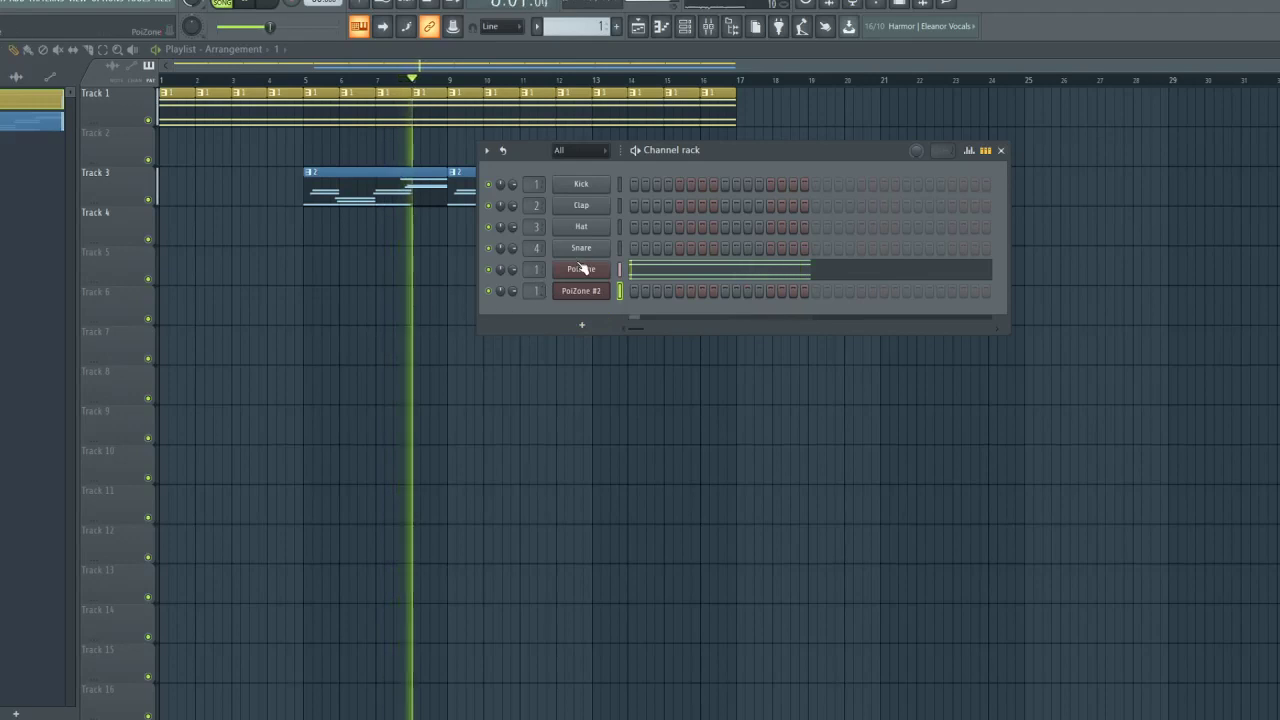
{"action": "right_click", "coordinate": [590, 184]}
{"action": "left_click", "coordinate": [814, 241]}
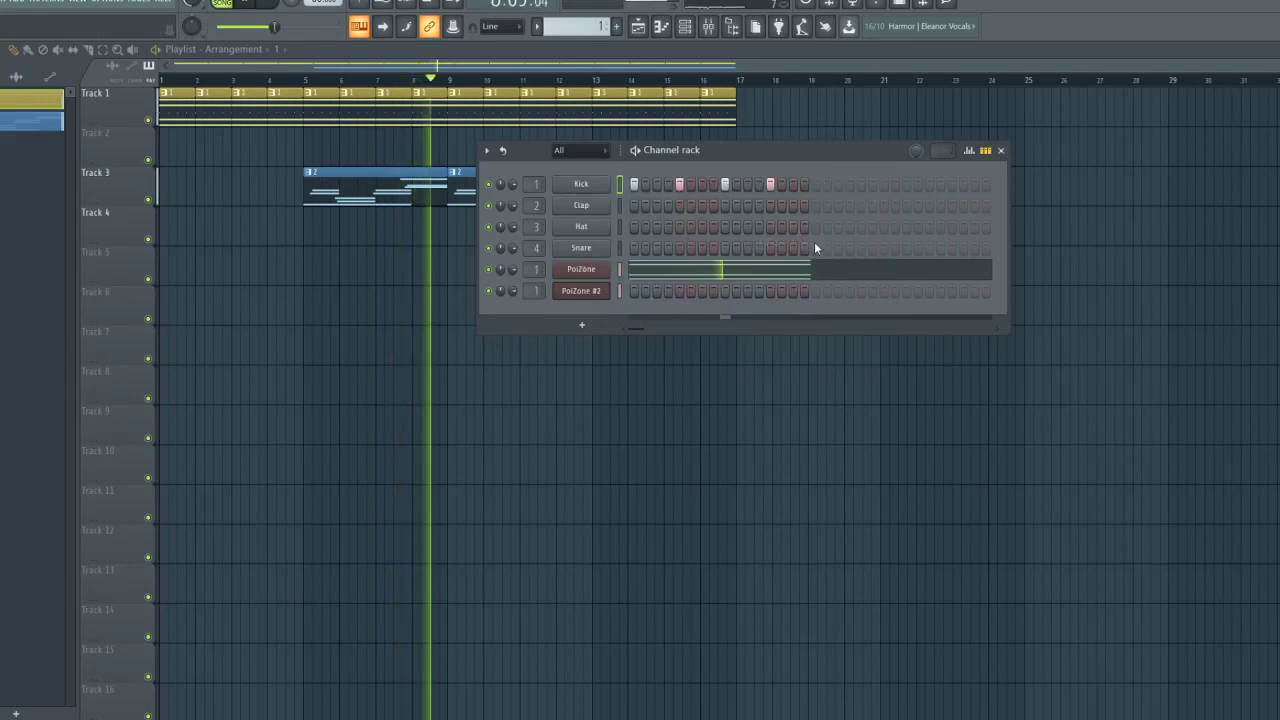
{"action": "right_click", "coordinate": [593, 203]}
{"action": "left_click", "coordinate": [766, 186]}
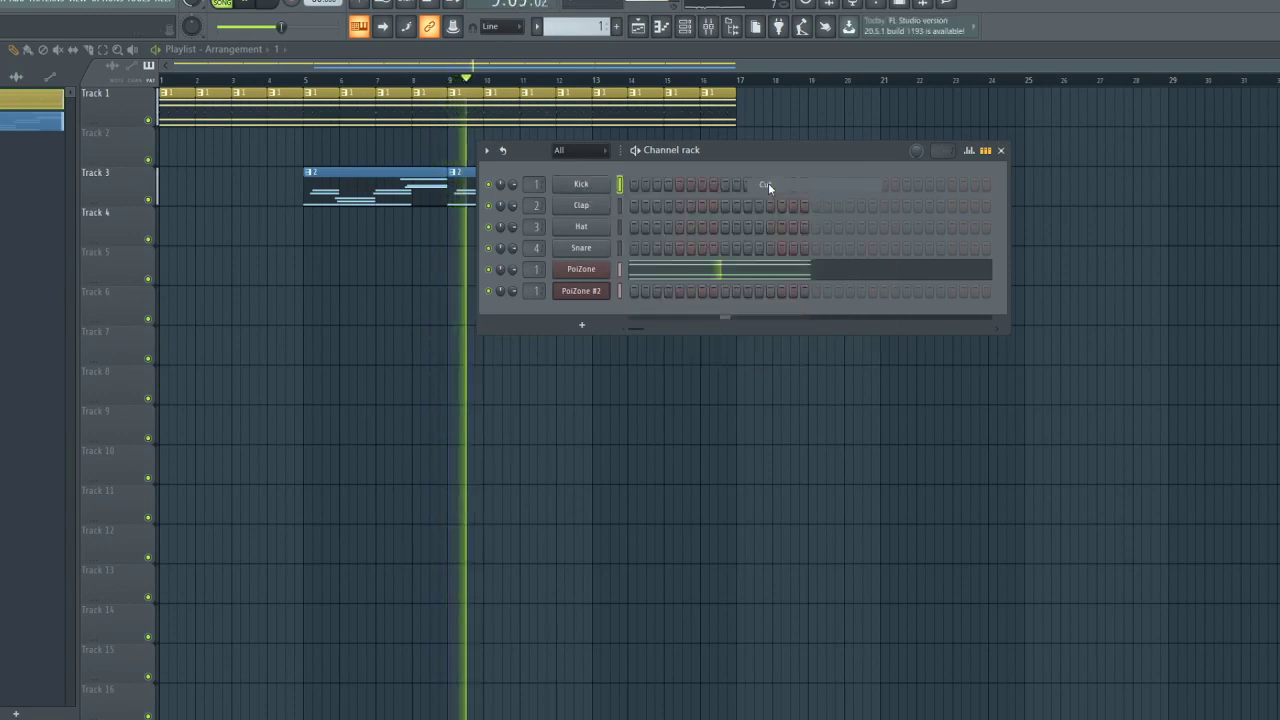
Create a third pattern named DD3 with a pink colour and place its clip at bar 1 on Track 5
{"action": "key", "text": "F6"}
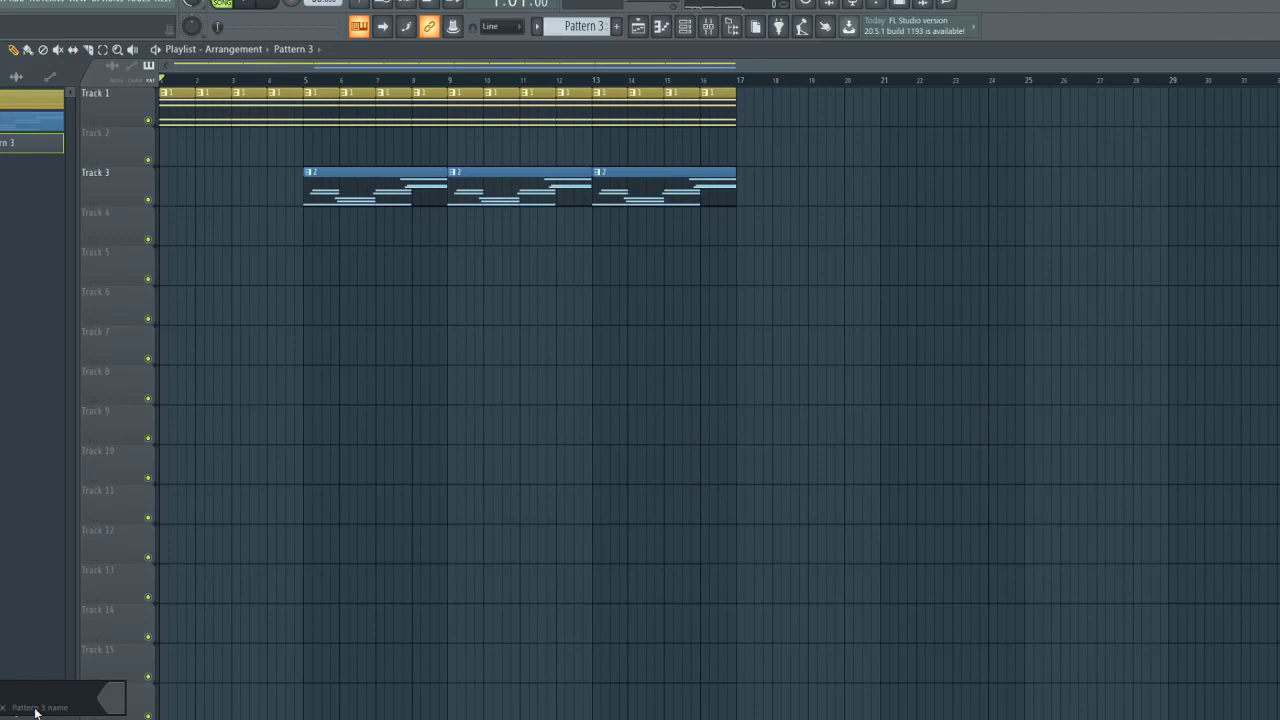
{"action": "left_click", "coordinate": [116, 698]}
{"action": "left_click", "coordinate": [283, 469]}
{"action": "left_click", "coordinate": [297, 452]}
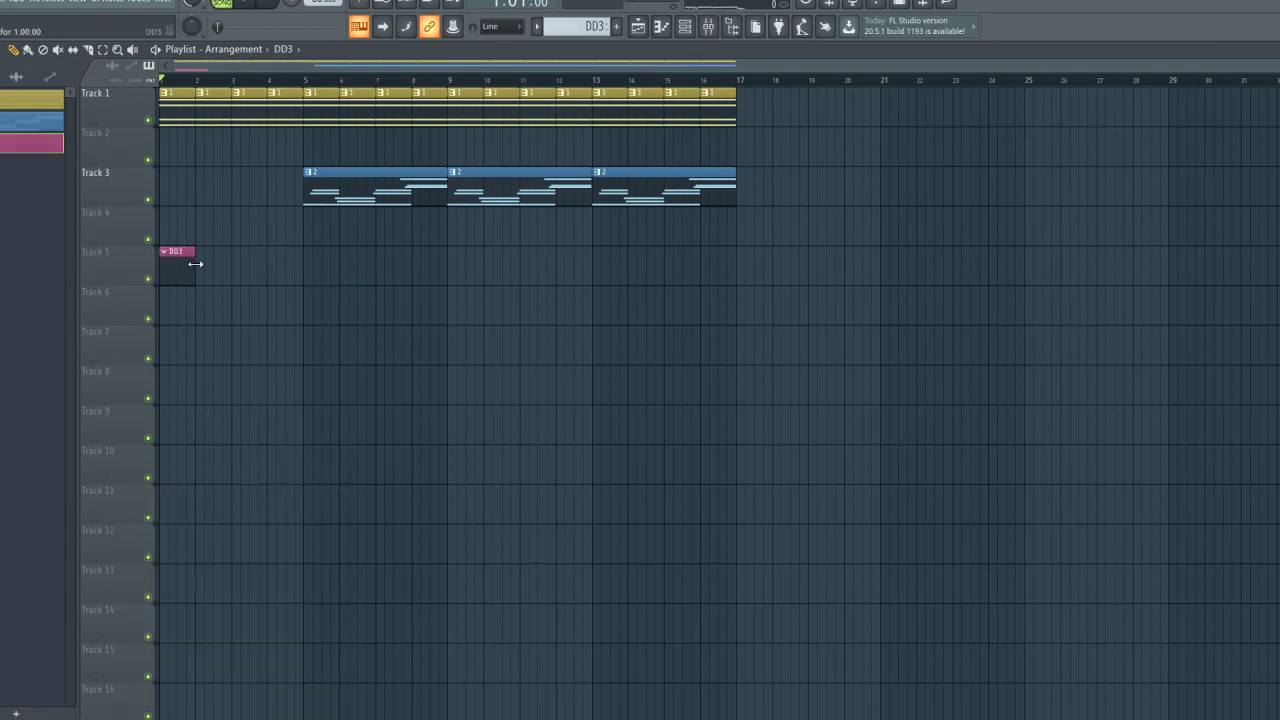
Delete the Kick and Clap channels from the channel rack
{"action": "double_click", "coordinate": [185, 263]}
{"action": "right_click", "coordinate": [605, 182]}
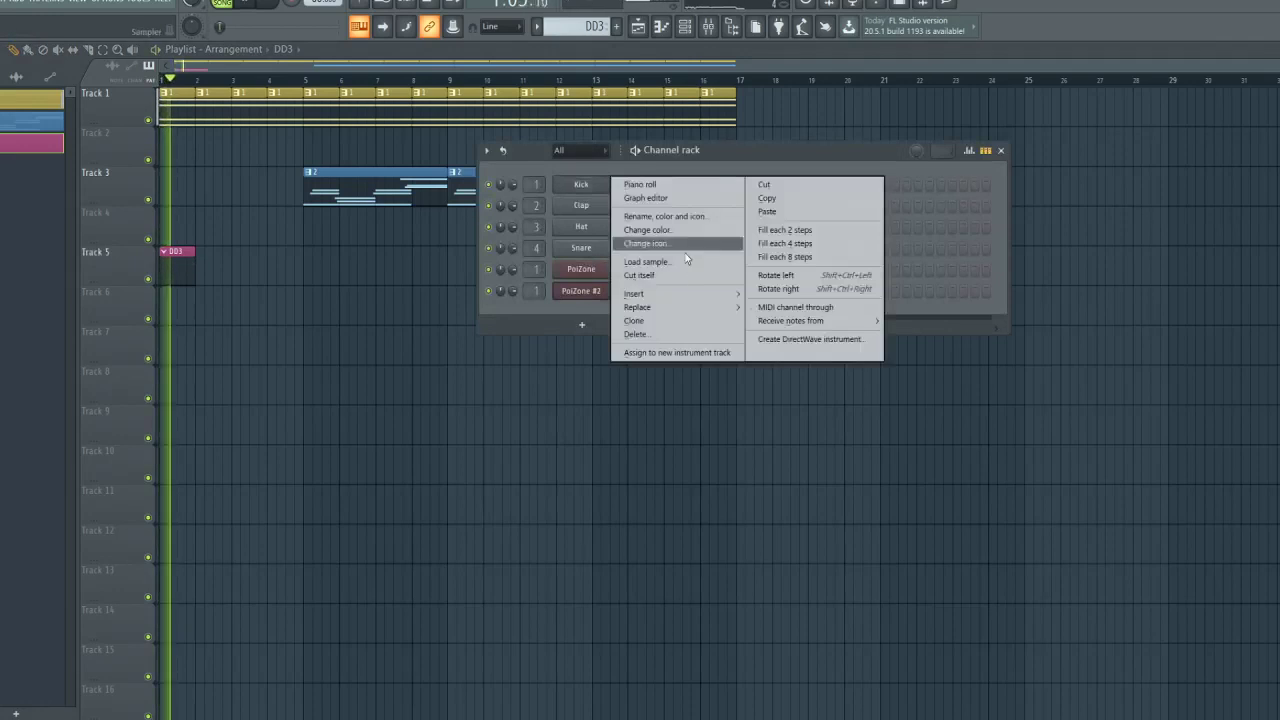
{"action": "left_click", "coordinate": [638, 330]}
{"action": "left_click", "coordinate": [714, 406]}
{"action": "right_click", "coordinate": [558, 182]}
{"action": "left_click", "coordinate": [645, 330]}
{"action": "left_click", "coordinate": [716, 405]}
{"action": "right_click", "coordinate": [596, 193]}
{"action": "left_click", "coordinate": [636, 334]}
{"action": "left_click", "coordinate": [757, 405]}
Delete the Hat and Snare channels so that only the two PoiZone channels remain
{"action": "right_click", "coordinate": [583, 192]}
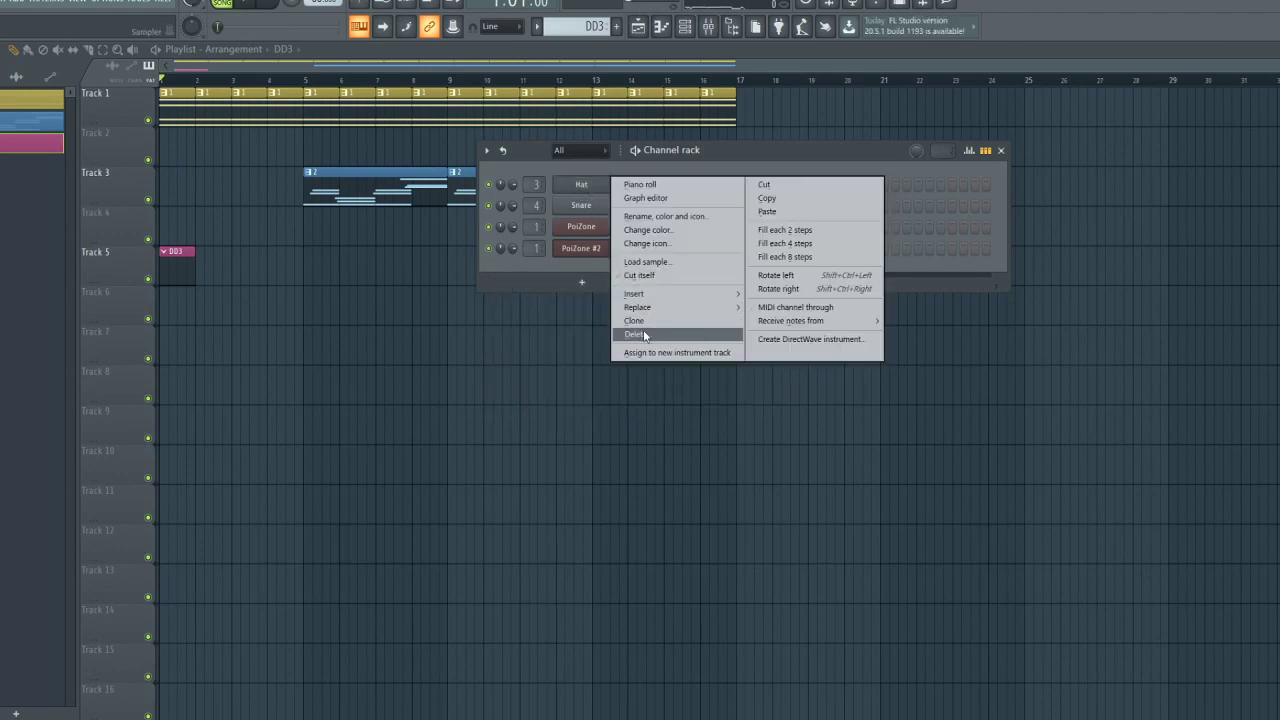
{"action": "left_click", "coordinate": [638, 334]}
{"action": "left_click", "coordinate": [714, 404]}
{"action": "right_click", "coordinate": [581, 186]}
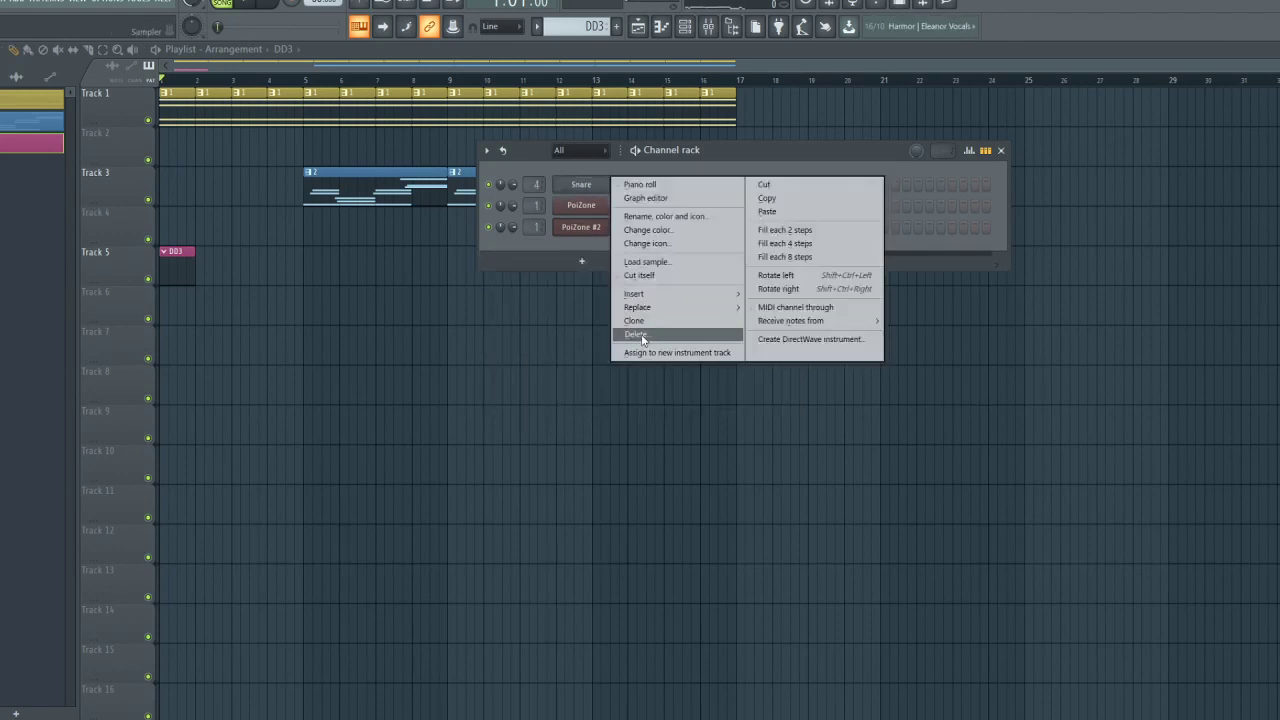
{"action": "left_click", "coordinate": [638, 335]}
{"action": "left_click", "coordinate": [714, 405]}
Add an FPC instrument to the channel rack below the two PoiZone channels
{"action": "left_click", "coordinate": [581, 240]}
{"action": "left_click", "coordinate": [608, 10]}
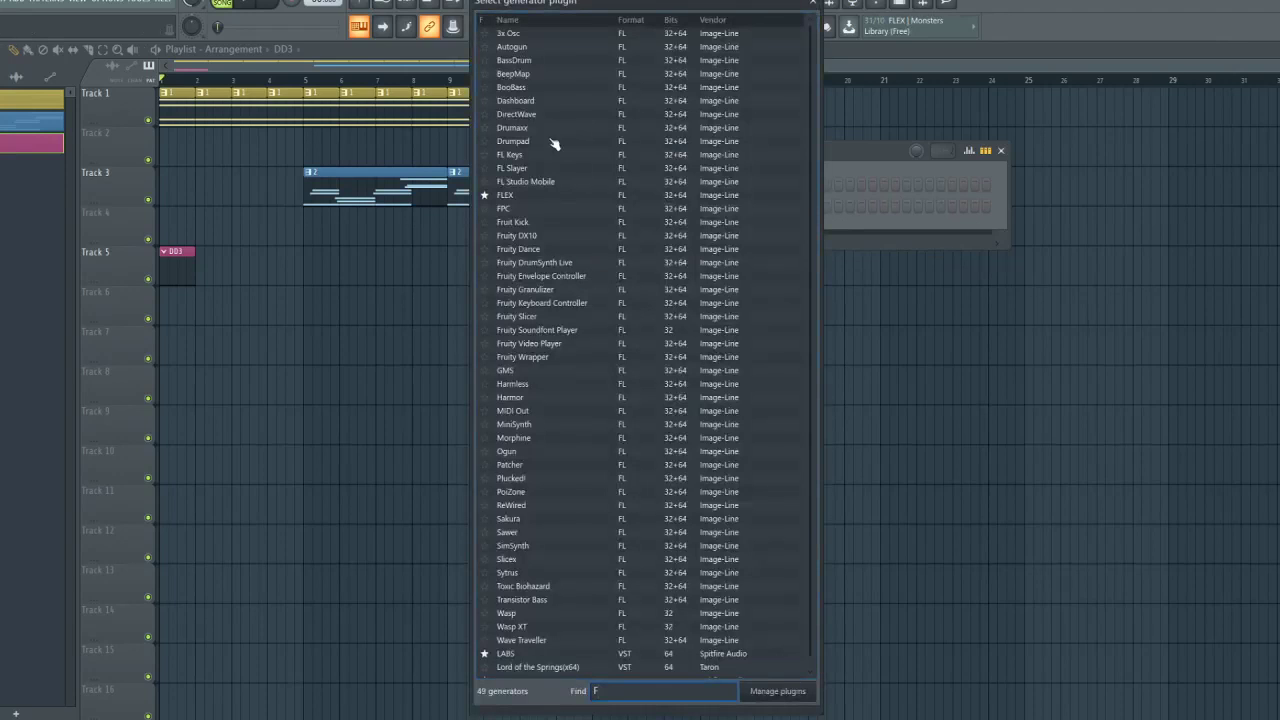
{"action": "double_click", "coordinate": [515, 210]}
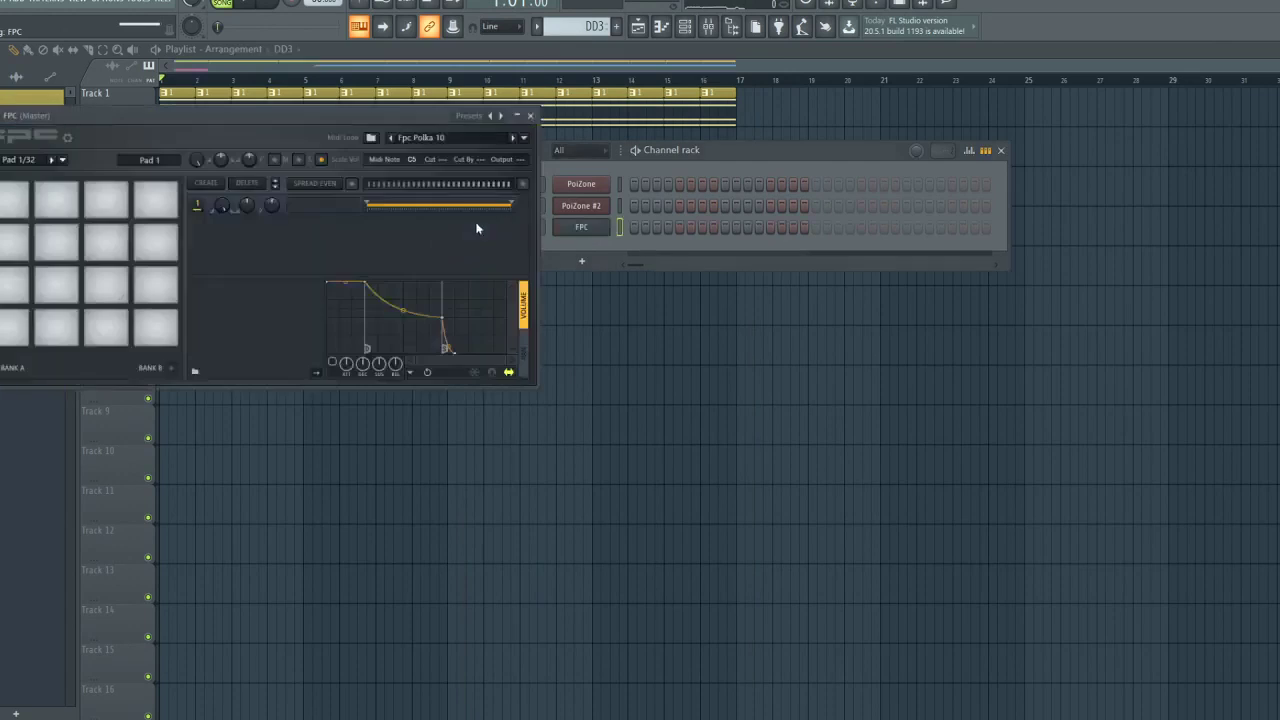
Load the Fpc Ambient Groove 01 MIDI loop into FPC
{"action": "left_click_drag", "start_coordinate": [410, 115], "coordinate": [738, 129]}
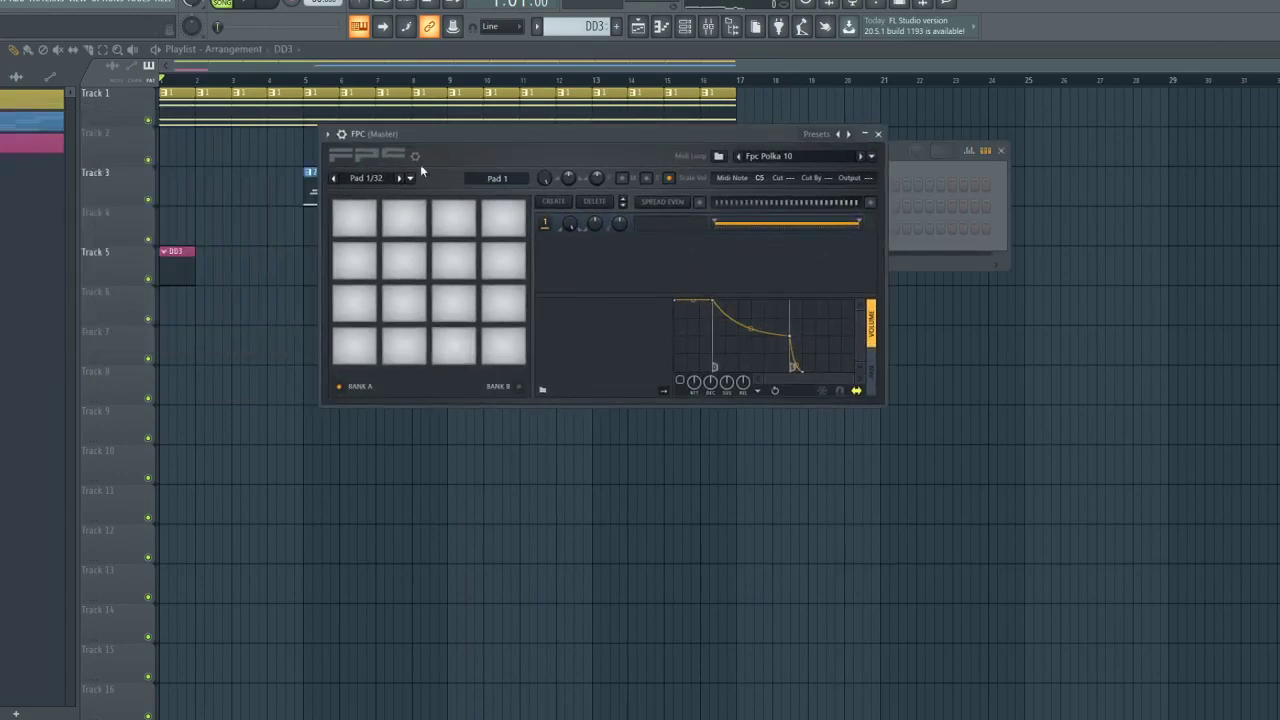
{"action": "left_click", "coordinate": [366, 179]}
{"action": "left_click", "coordinate": [451, 129]}
{"action": "left_click_drag", "start_coordinate": [449, 136], "coordinate": [467, 127]}
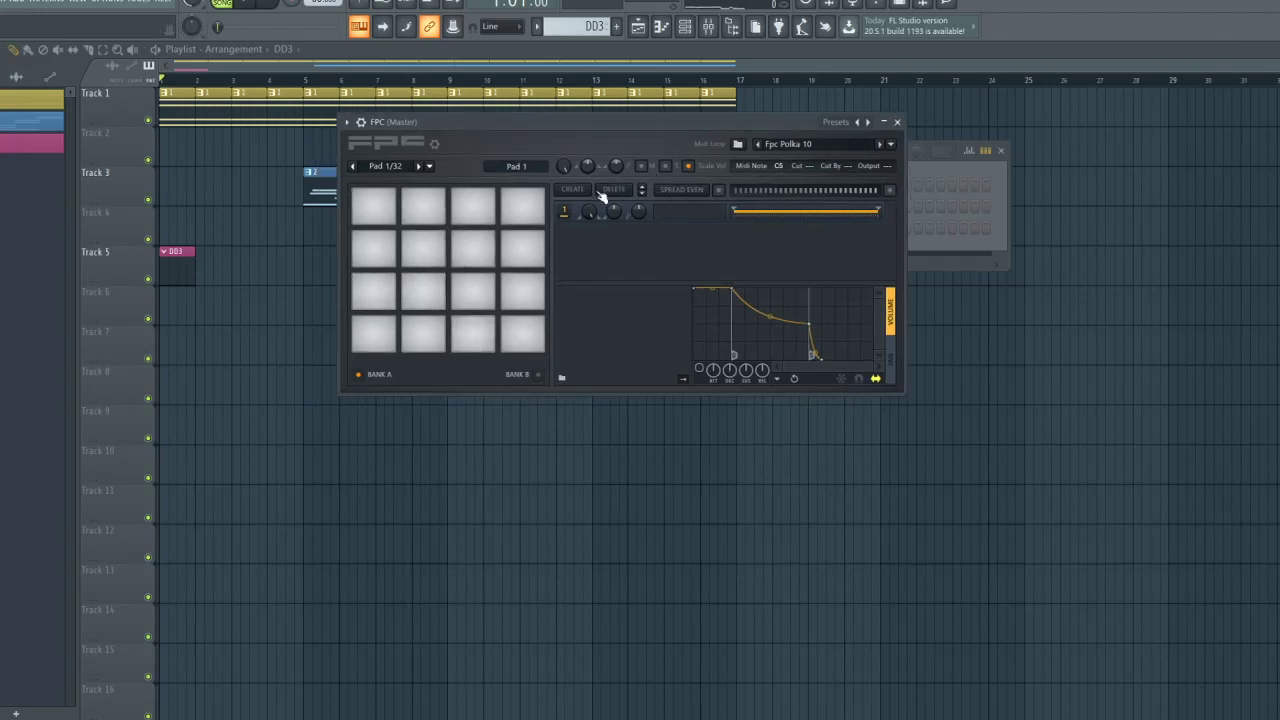
{"action": "left_click_drag", "start_coordinate": [648, 119], "coordinate": [622, 157]}
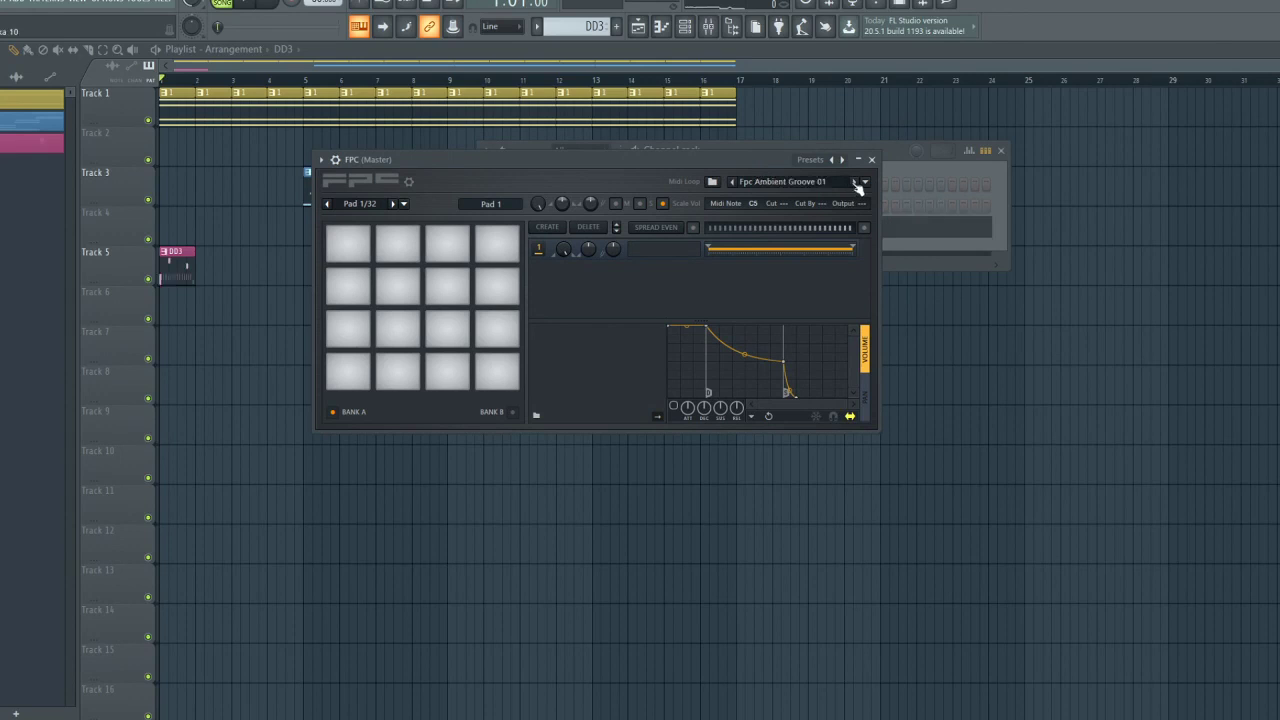
Open the FPC notes in the piano roll and play the DD3 pattern with the system volume raised
{"action": "left_click", "coordinate": [869, 150]}
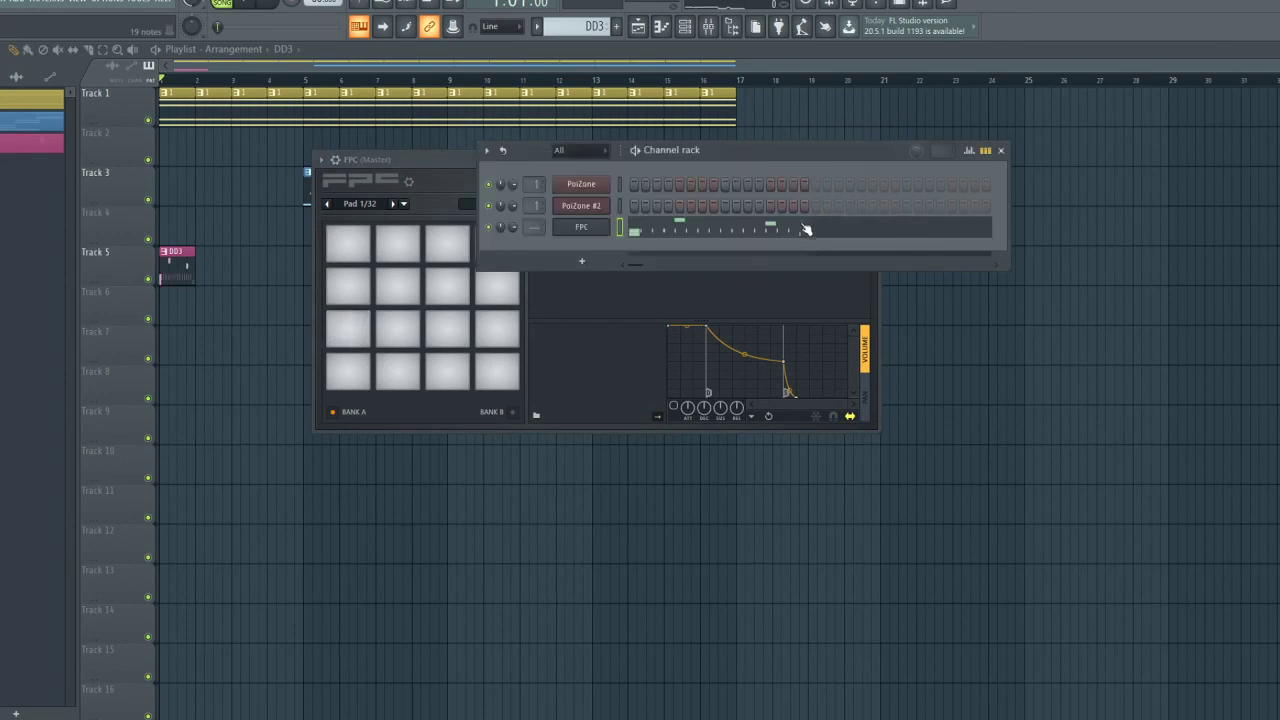
{"action": "left_click", "coordinate": [798, 229]}
{"action": "left_click", "coordinate": [244, 5]}
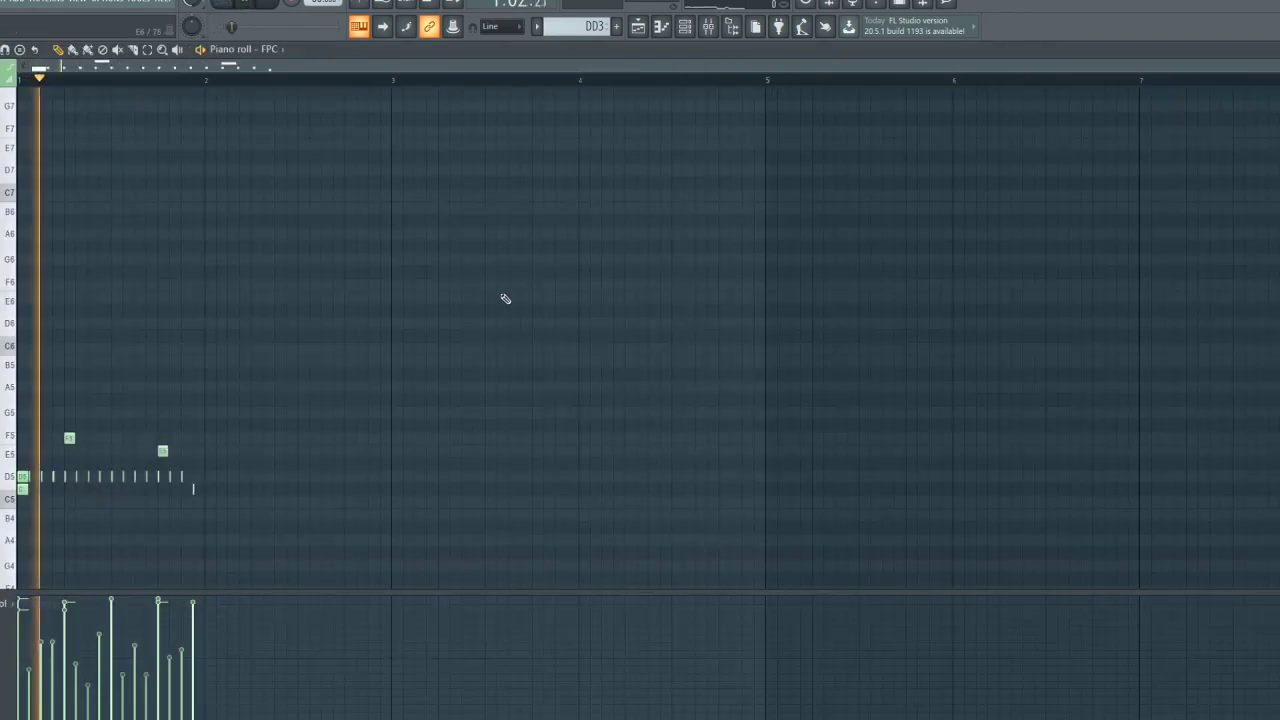
{"action": "key", "text": "XF86AudioRaiseVolume"}
Run the Windows audio playback troubleshooter on the default C24FG70 NVIDIA High Definition Audio device, declining to open the audio enhancements
{"action": "right_click", "coordinate": [1210, 719]}
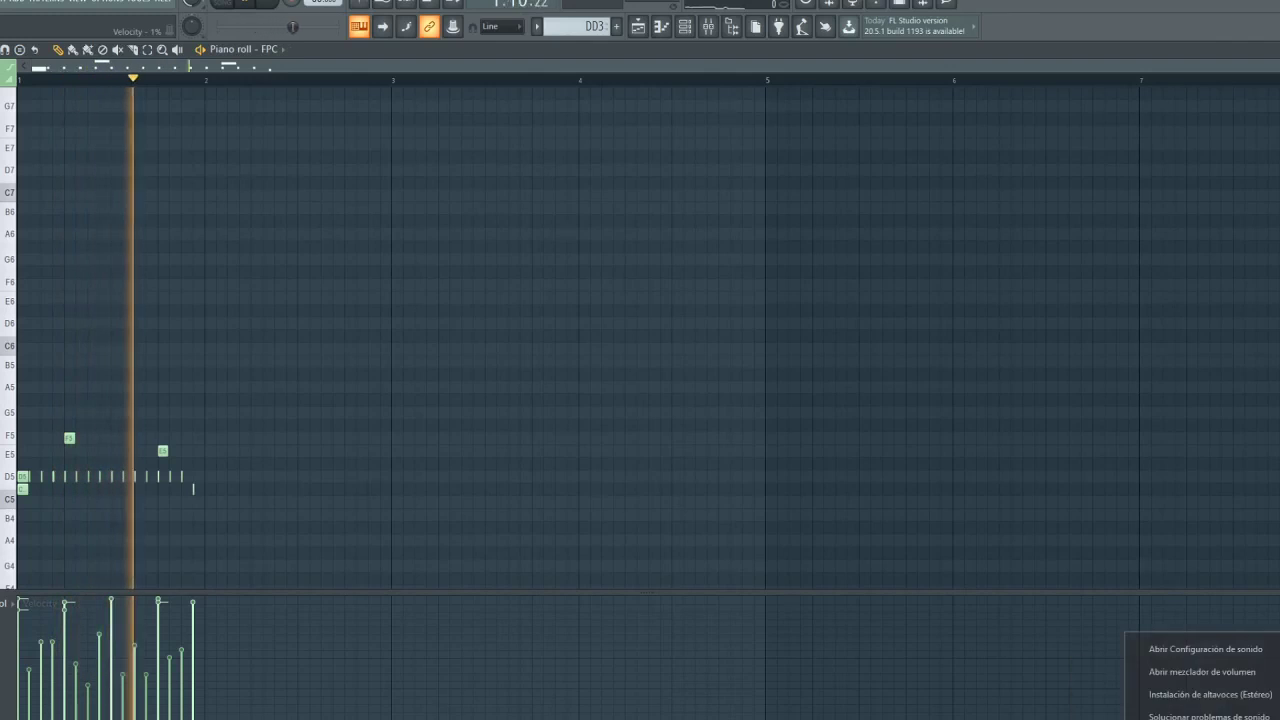
{"action": "left_click", "coordinate": [1200, 716]}
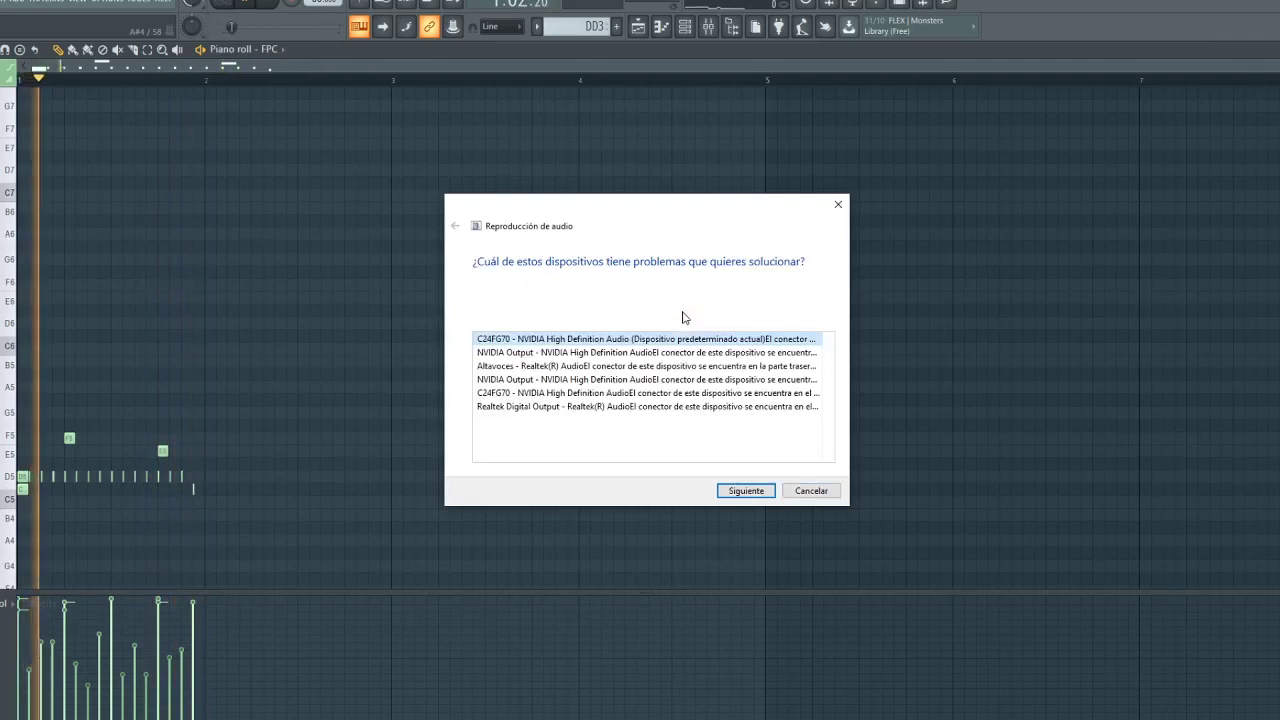
{"action": "left_click", "coordinate": [768, 495]}
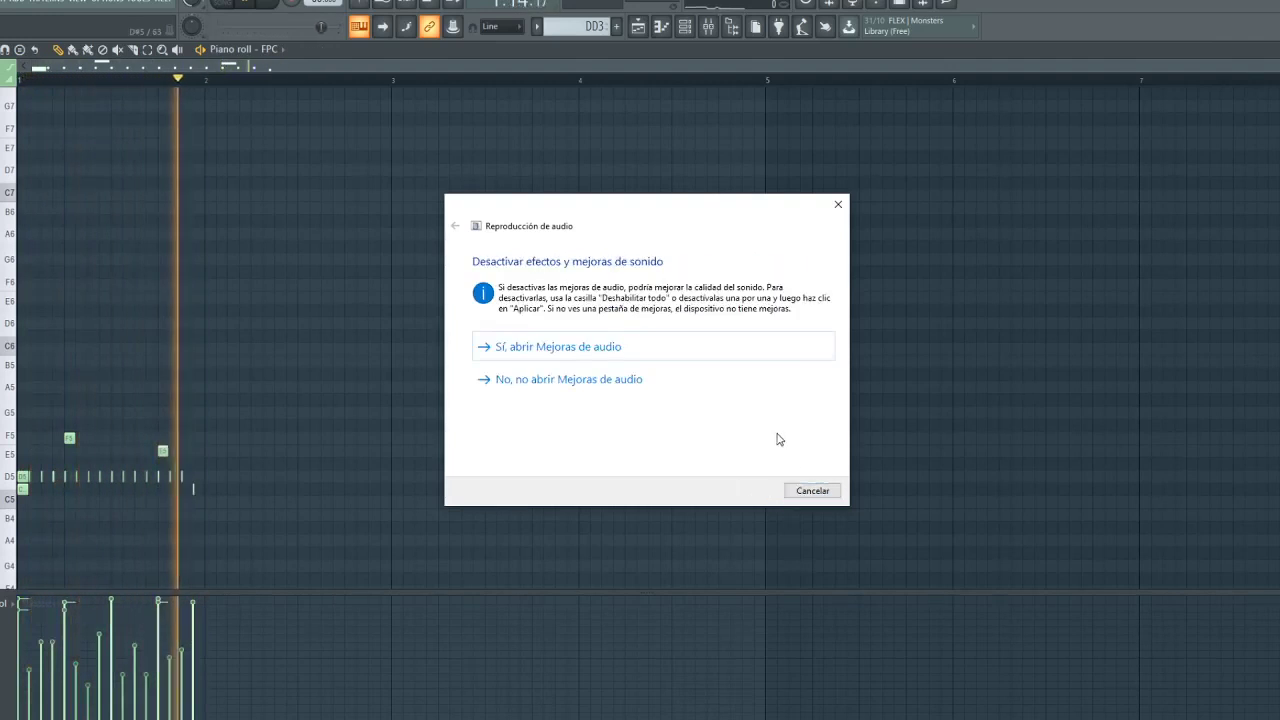
{"action": "left_click", "coordinate": [717, 388]}
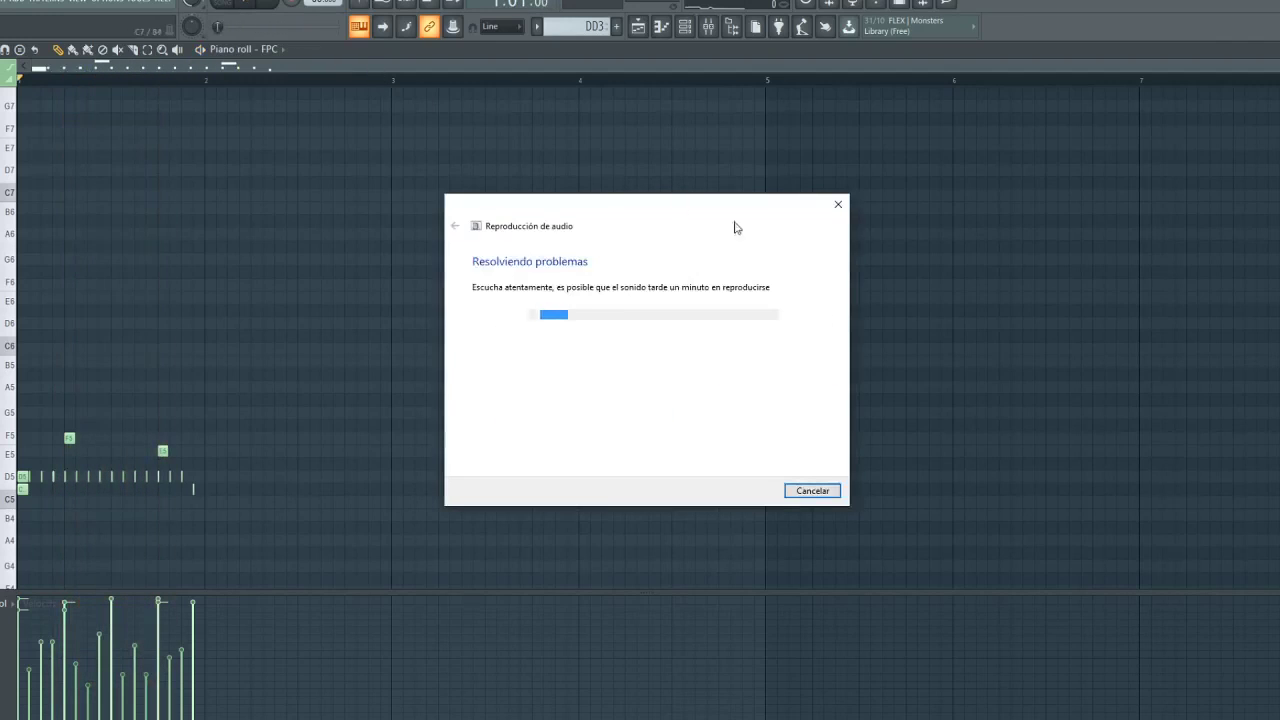
Play the FPC pattern while the troubleshooter tests the sound, and answer that nothing was heard
{"action": "left_click", "coordinate": [502, 67]}
{"action": "key", "text": "space"}
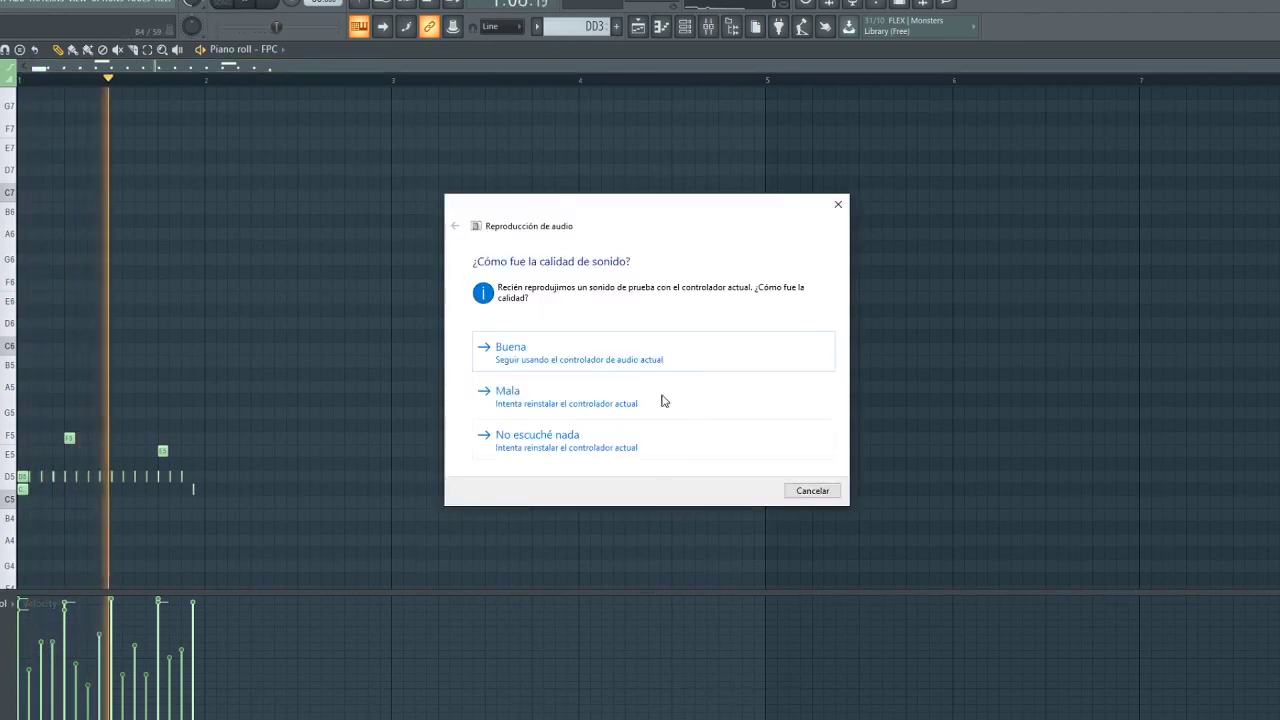
{"action": "left_click", "coordinate": [758, 447]}
{"action": "left_click", "coordinate": [502, 92]}
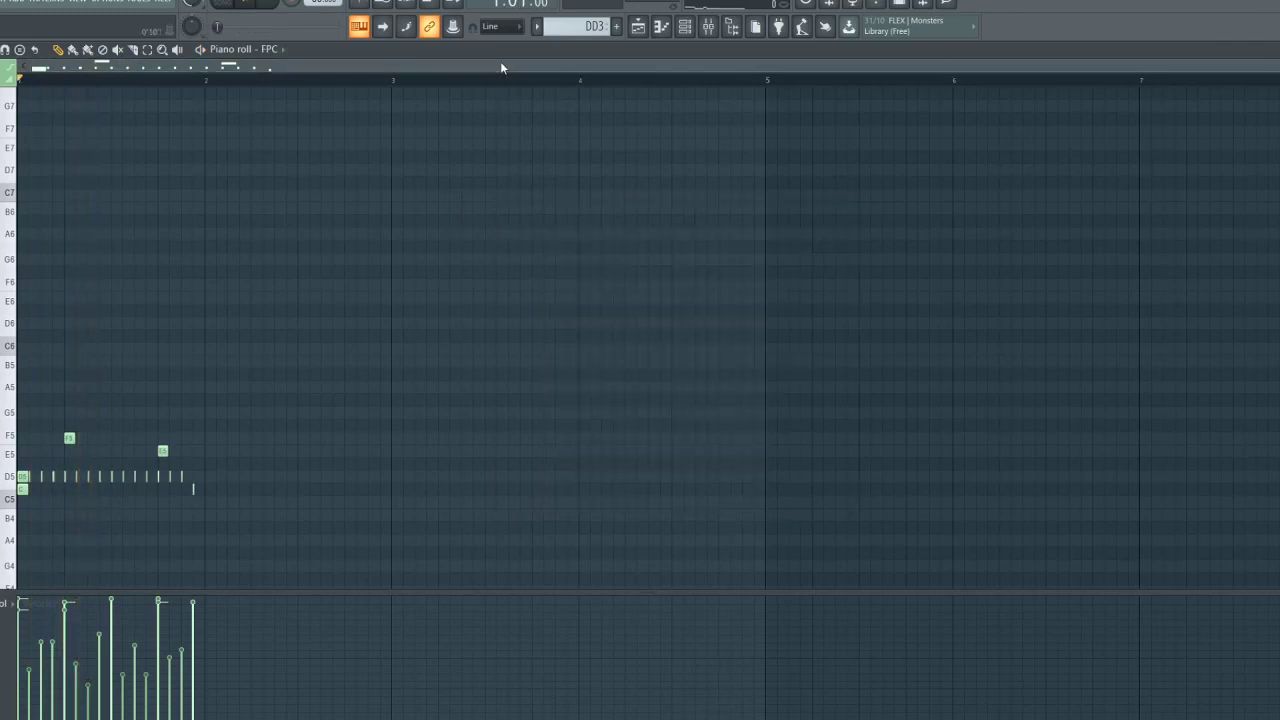
Check the FPC plugin, play the arrangement from the playlist, and dismiss the Windows restart prompt
{"action": "left_click", "coordinate": [687, 29]}
{"action": "left_click", "coordinate": [578, 229]}
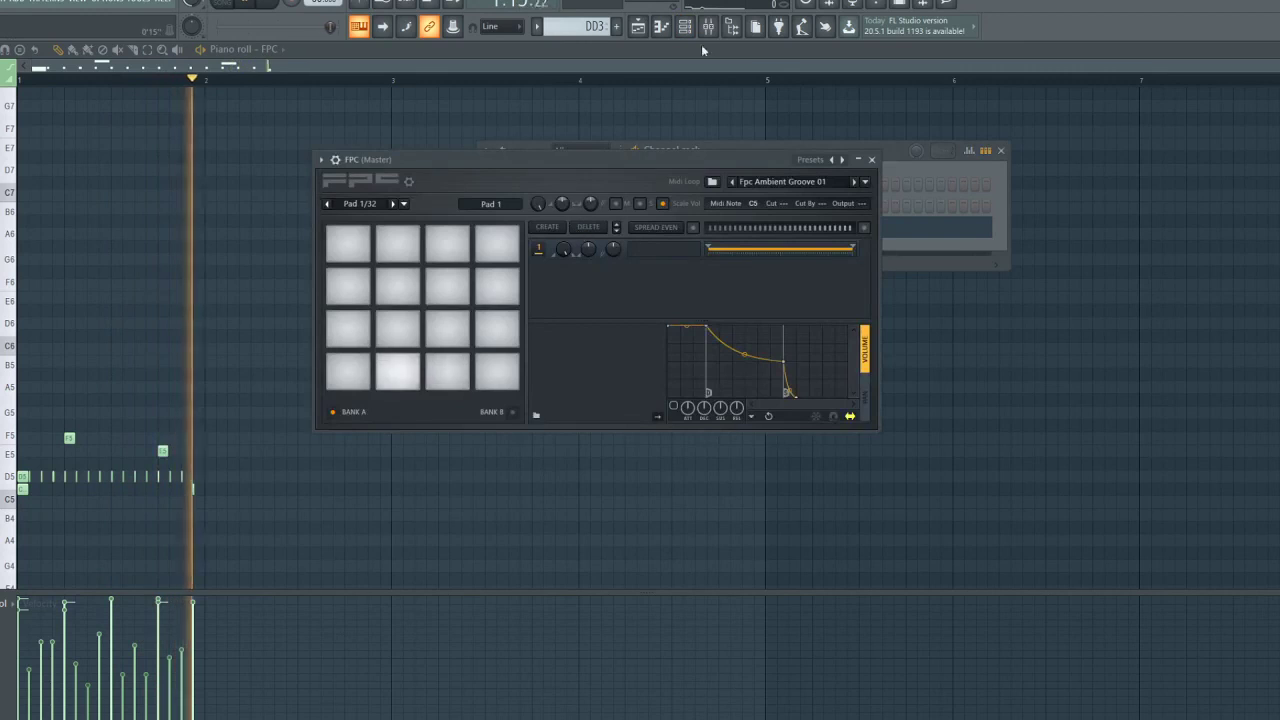
{"action": "left_click", "coordinate": [640, 29]}
{"action": "key", "text": "space"}
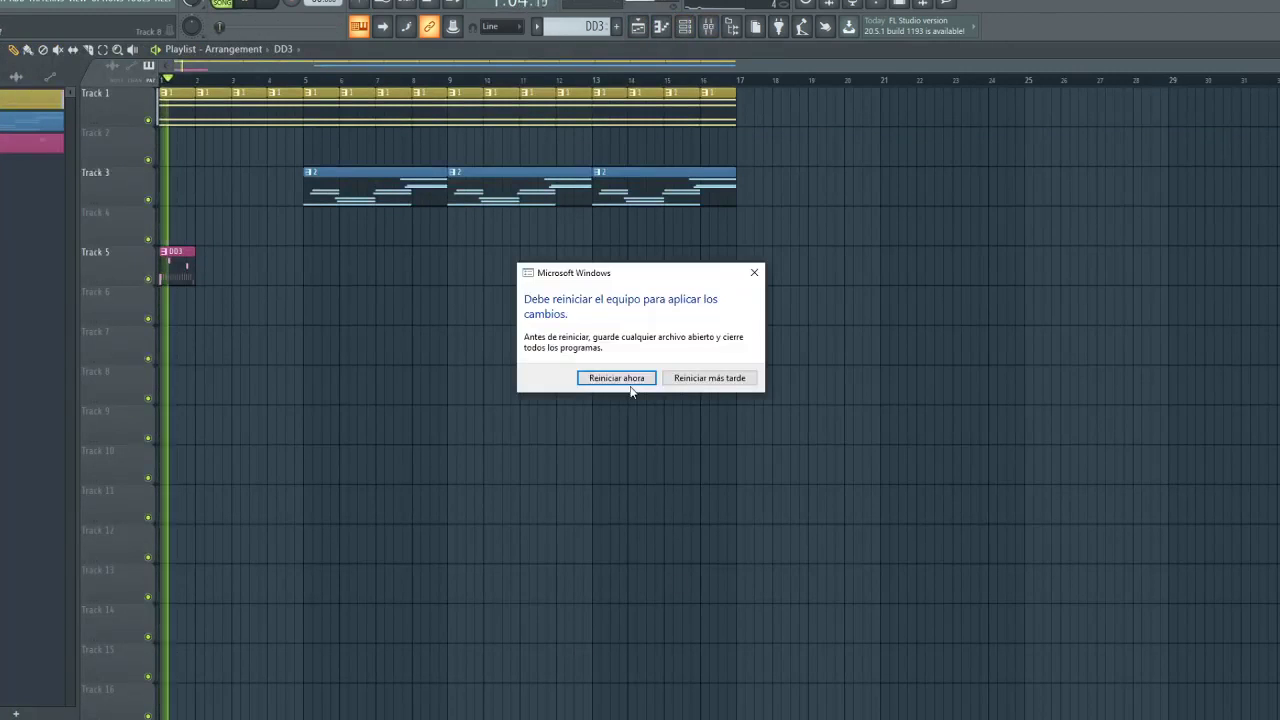
{"action": "left_click", "coordinate": [753, 272]}
Check the FPC notes of the DD3 clip and close the audio troubleshooter without rating the second sound test
{"action": "left_click", "coordinate": [470, 335]}
{"action": "right_click", "coordinate": [470, 335]}
{"action": "double_click", "coordinate": [177, 267]}
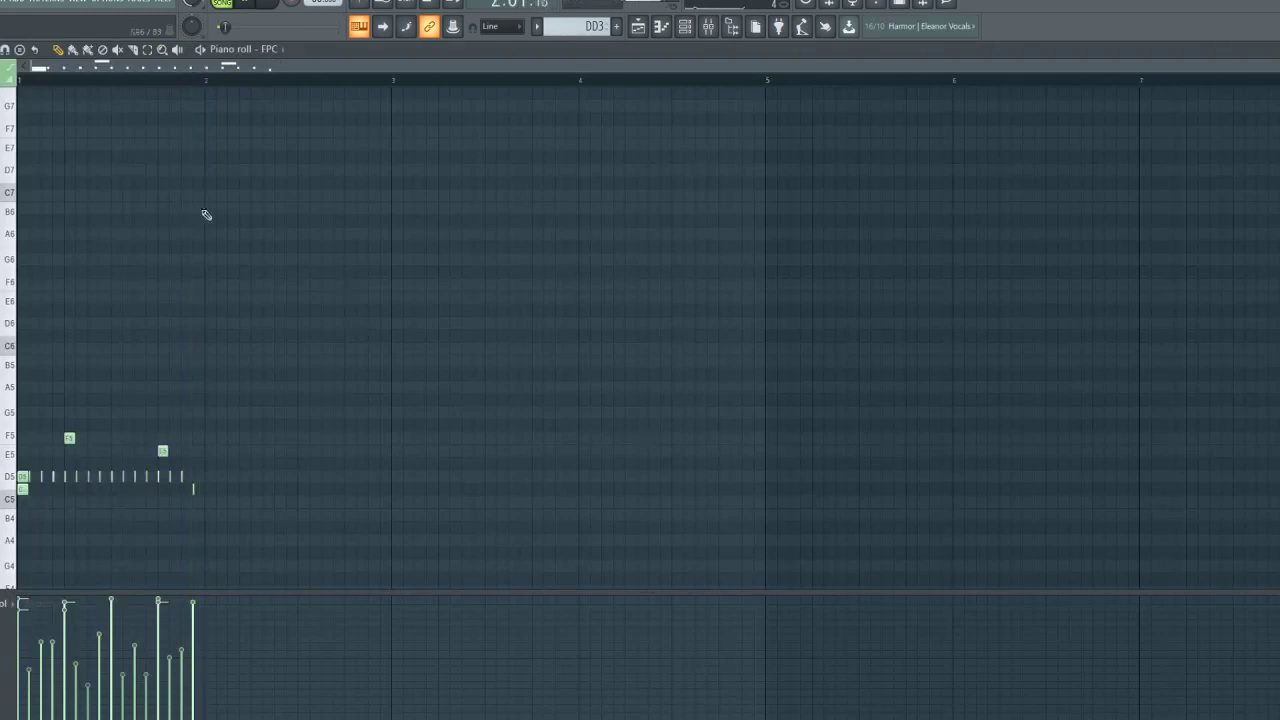
{"action": "left_click", "coordinate": [686, 26]}
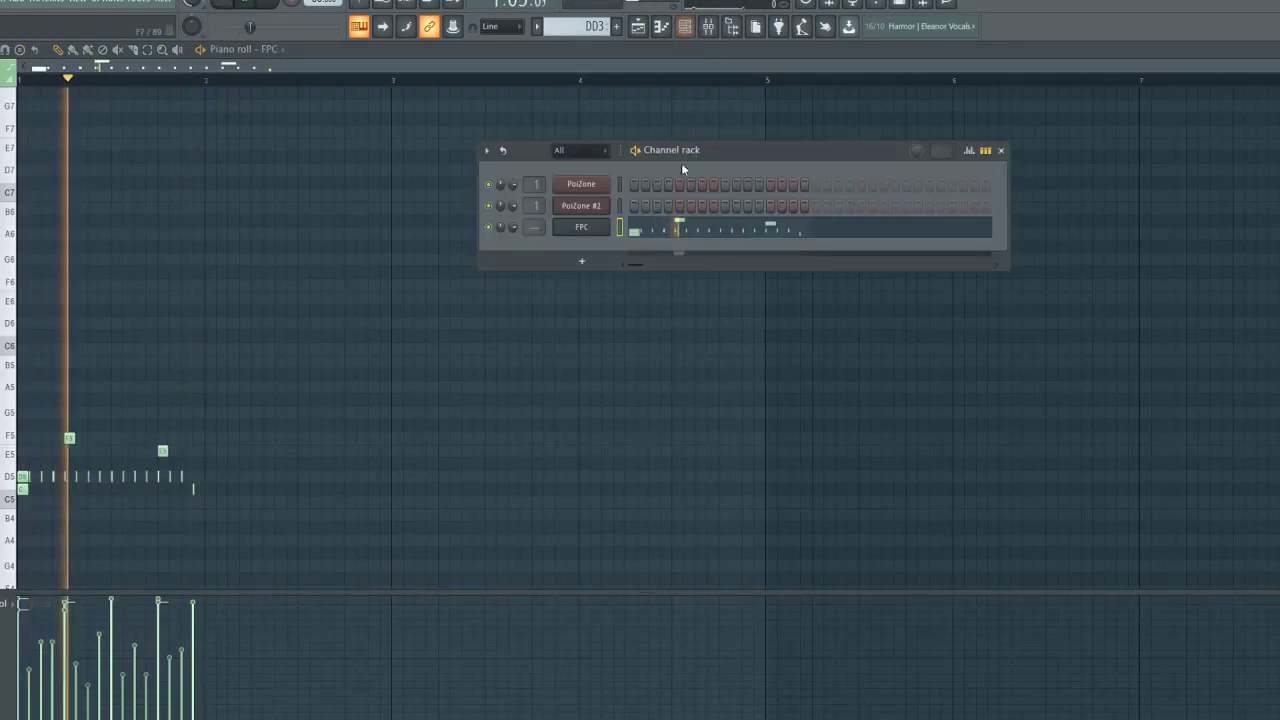
{"action": "left_click", "coordinate": [638, 45]}
{"action": "left_click", "coordinate": [637, 27]}
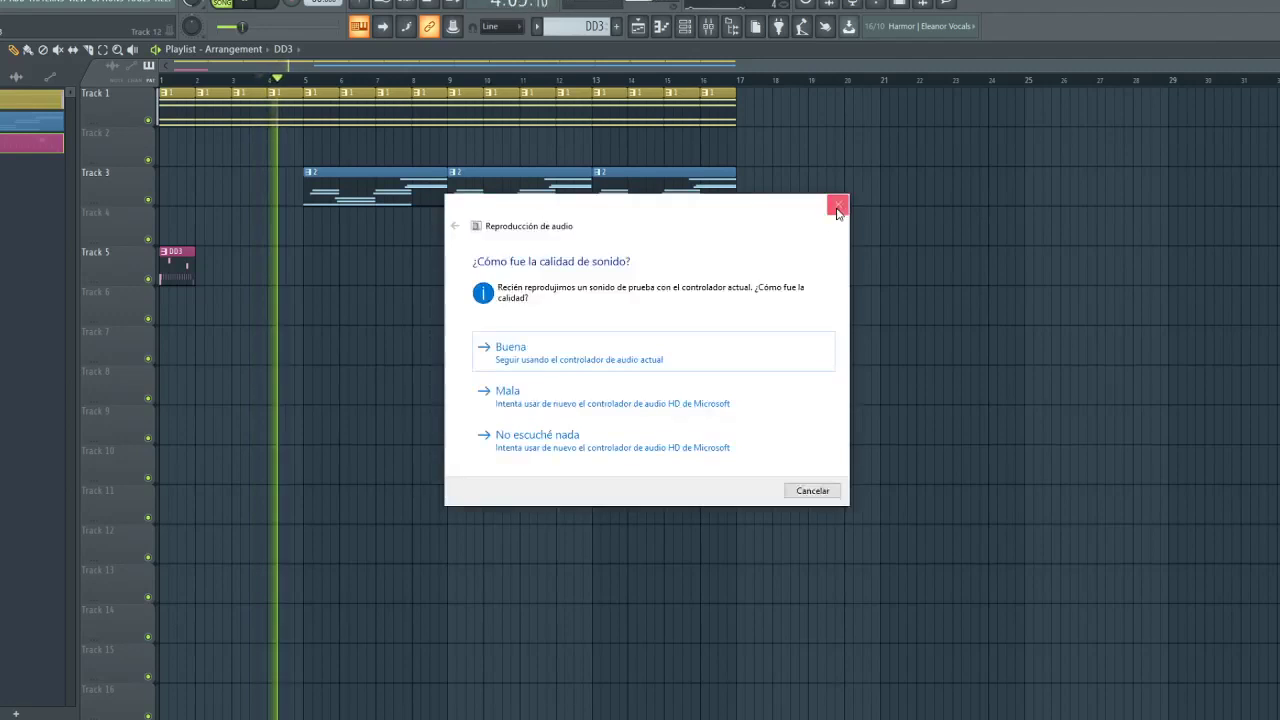
{"action": "left_click", "coordinate": [838, 207]}
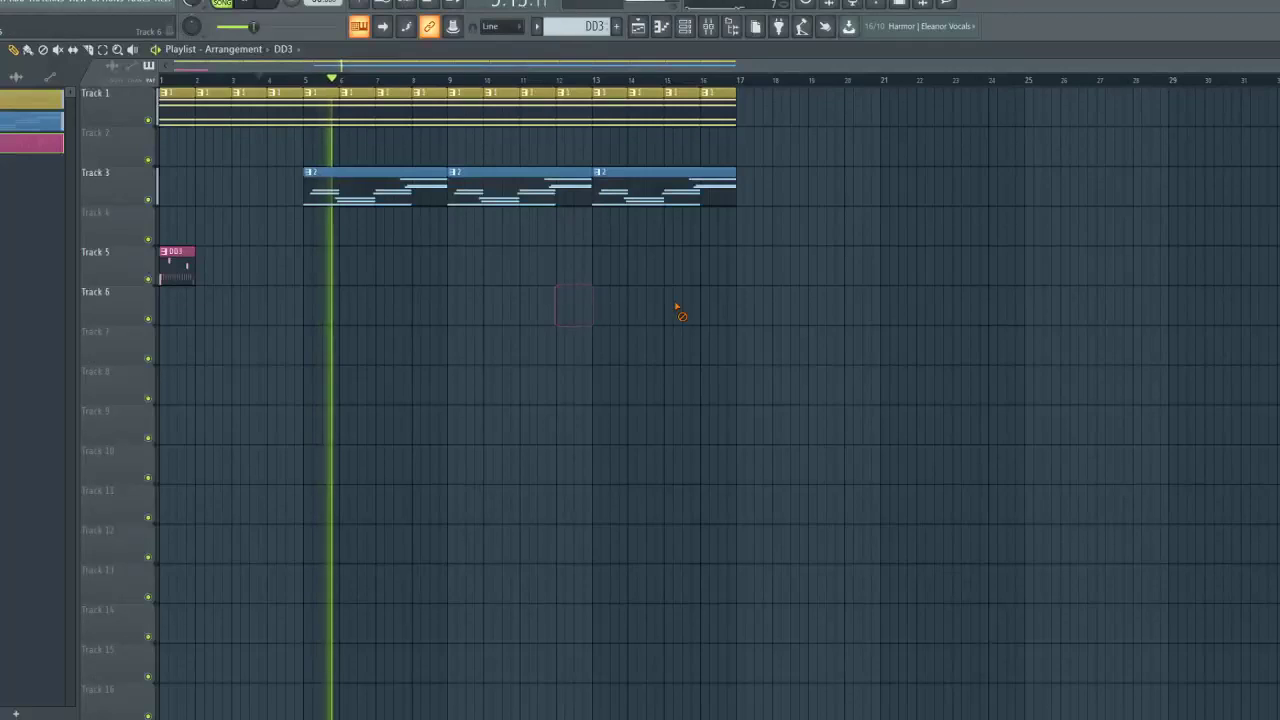
Reopen FPC from the DD3 clip and switch its MIDI loop to Fpc Ambient Groove 03
{"action": "scroll", "coordinate": [320, 80], "scroll_direction": "up", "scroll_amount": 3}
{"action": "left_click_drag", "start_coordinate": [320, 66], "coordinate": [5, 131]}
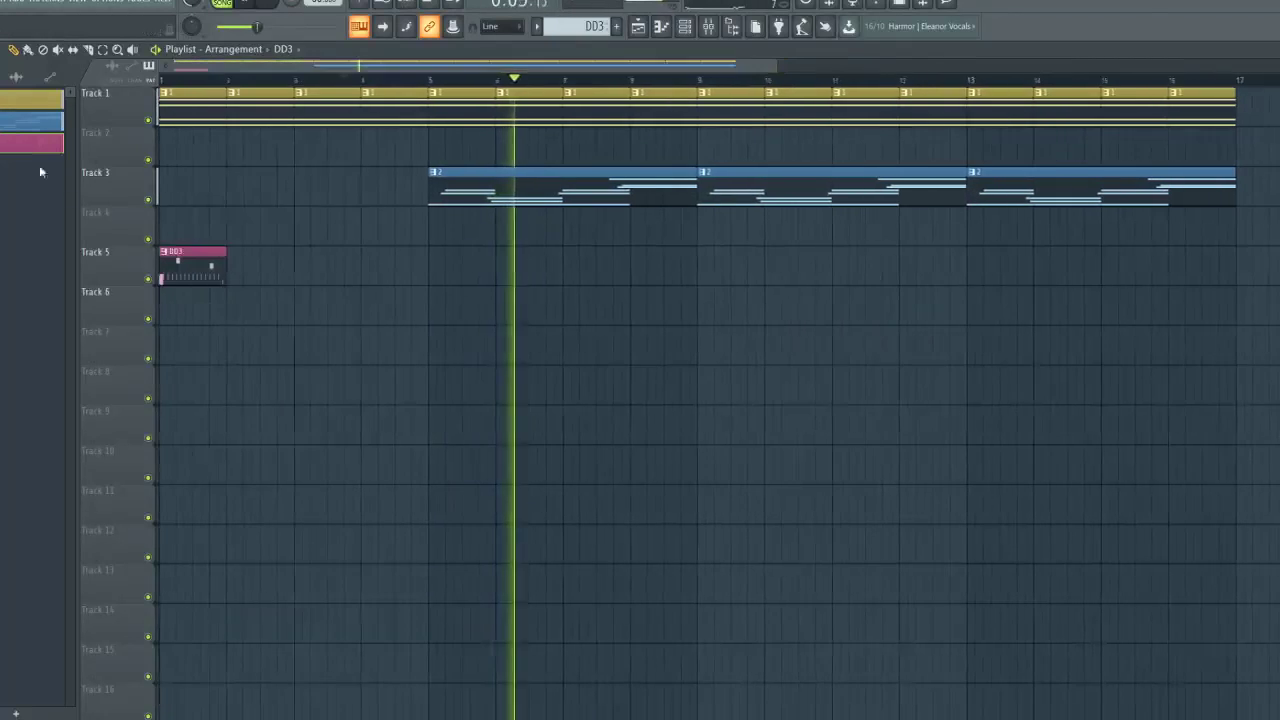
{"action": "double_click", "coordinate": [180, 251]}
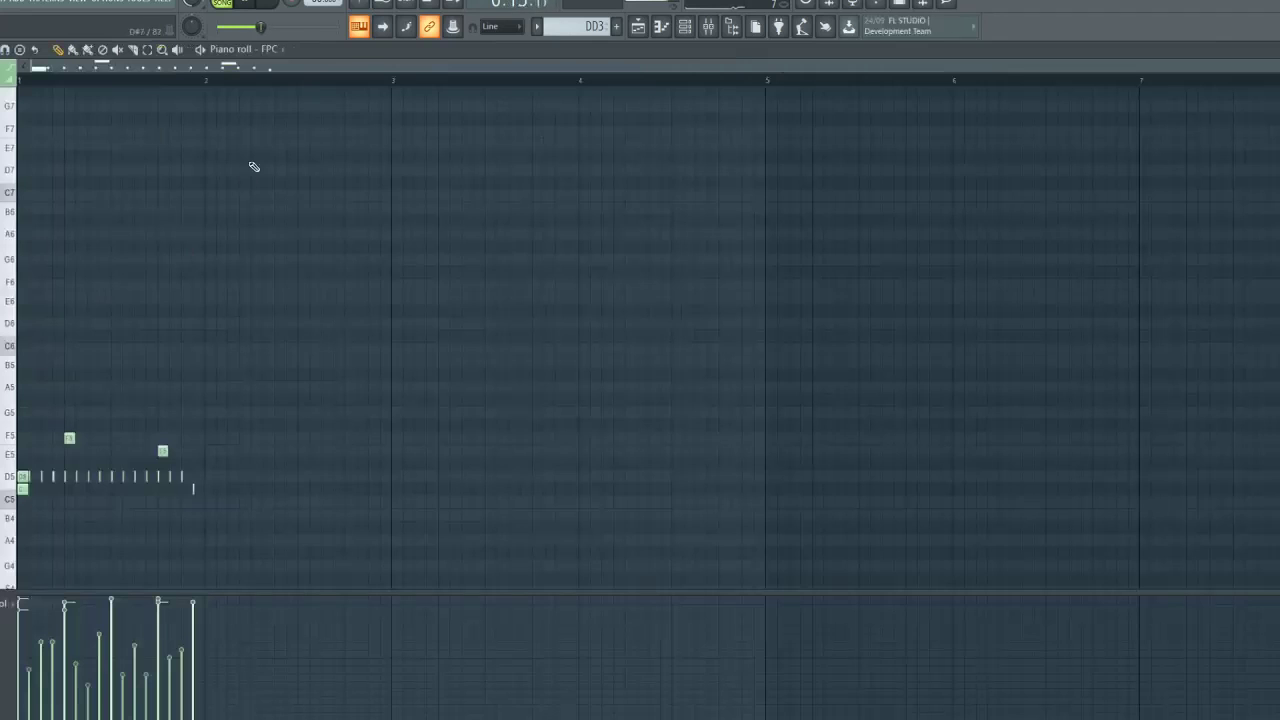
{"action": "left_click", "coordinate": [685, 26]}
{"action": "left_click", "coordinate": [596, 228]}
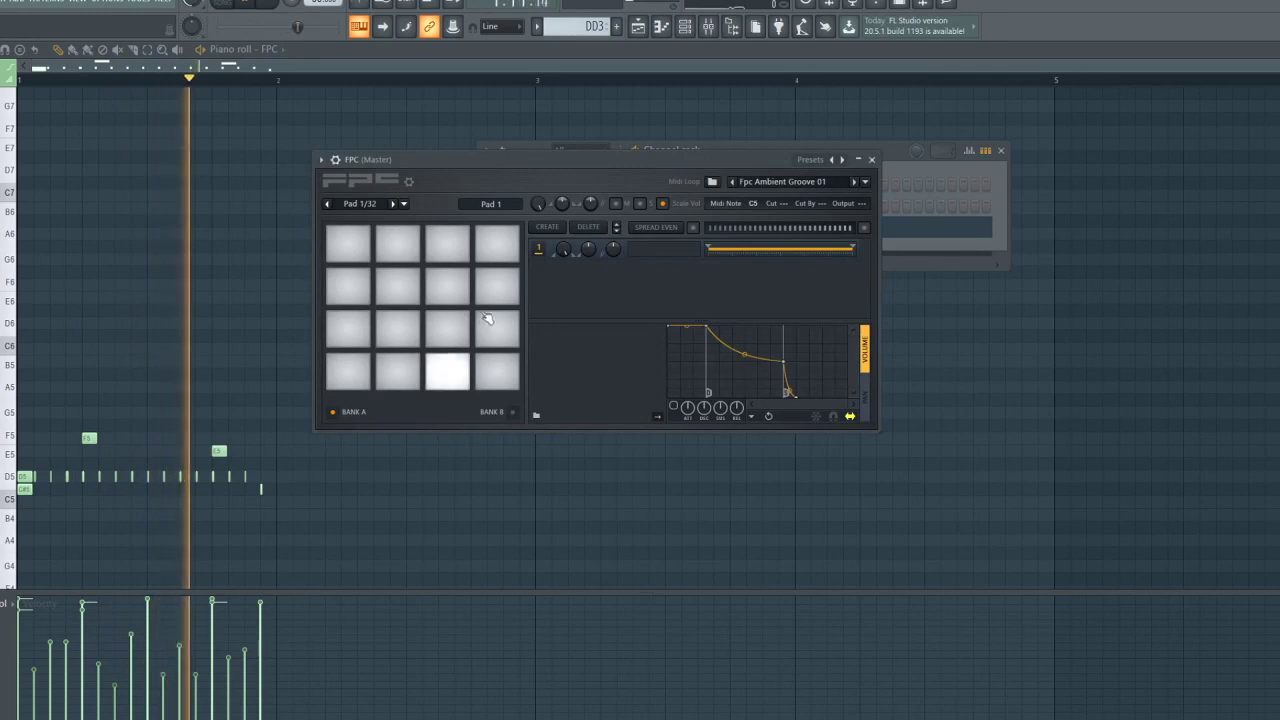
{"action": "left_click", "coordinate": [854, 181]}
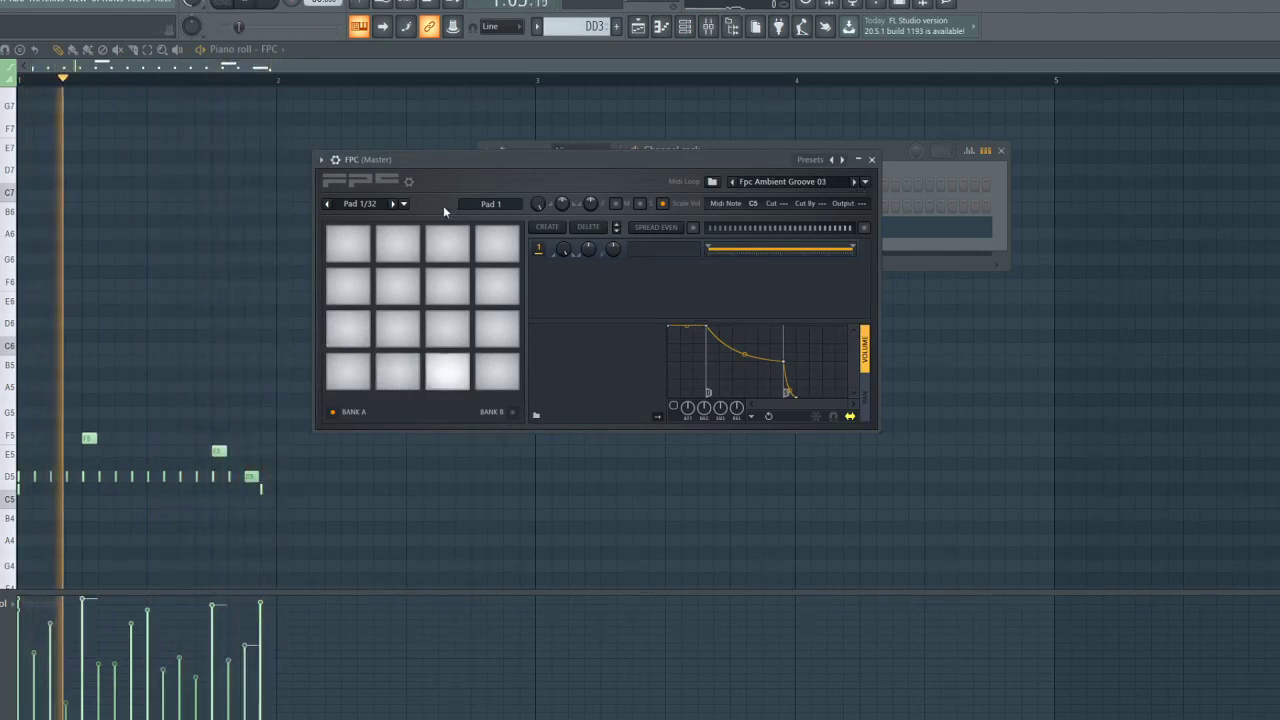
Select pad 3 in FPC and route the channel to mixer insert 2
{"action": "left_click", "coordinate": [404, 204]}
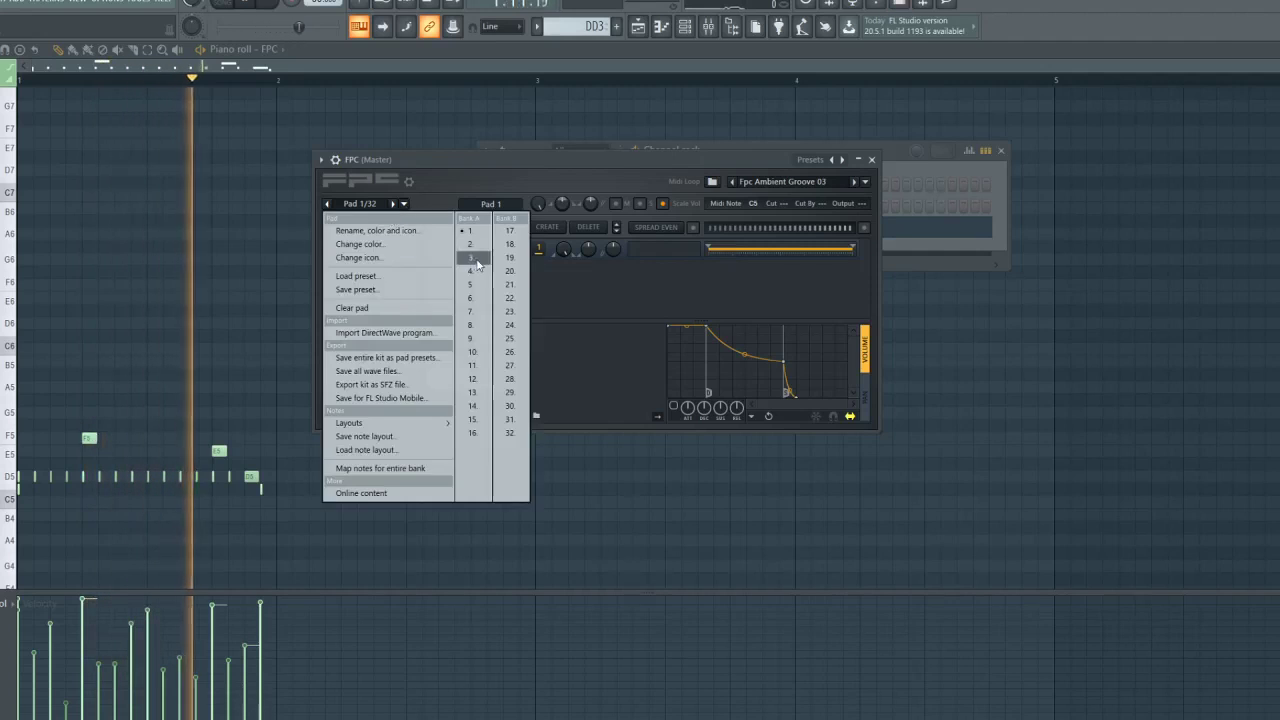
{"action": "left_click", "coordinate": [477, 177]}
{"action": "left_click_drag", "start_coordinate": [480, 163], "coordinate": [578, 325]}
{"action": "left_click", "coordinate": [601, 227]}
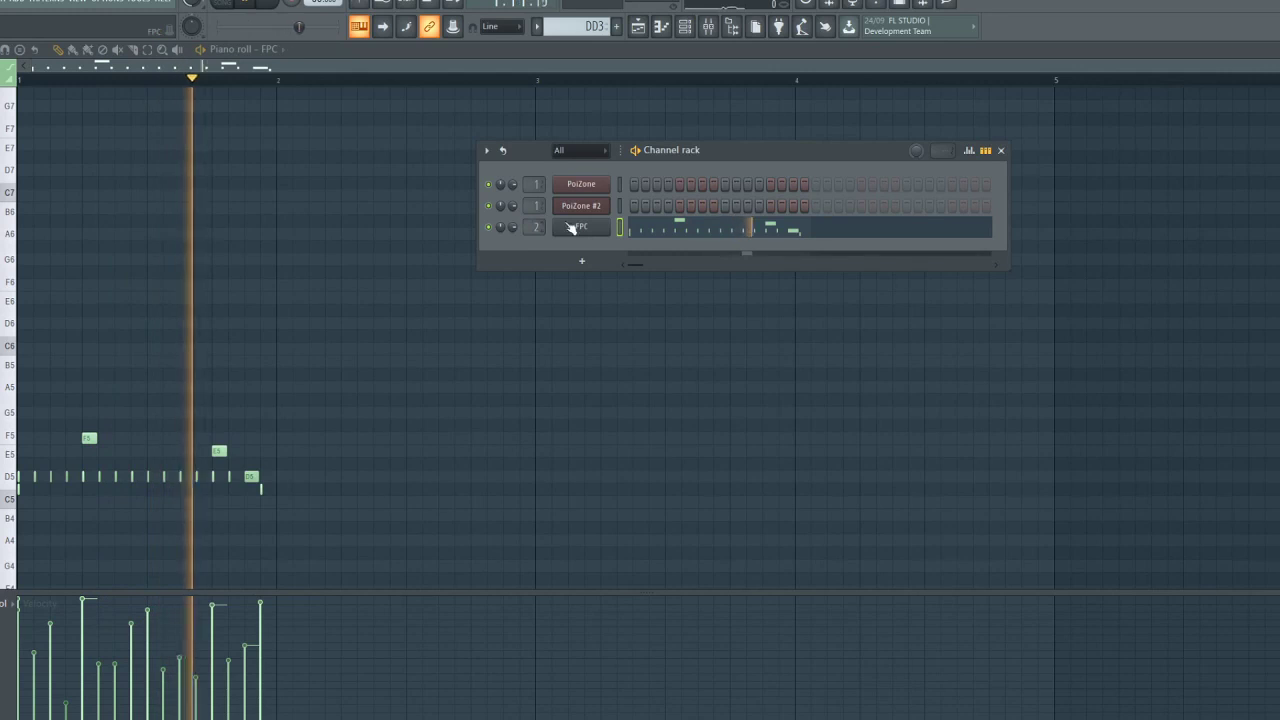
{"action": "left_click", "coordinate": [581, 226]}
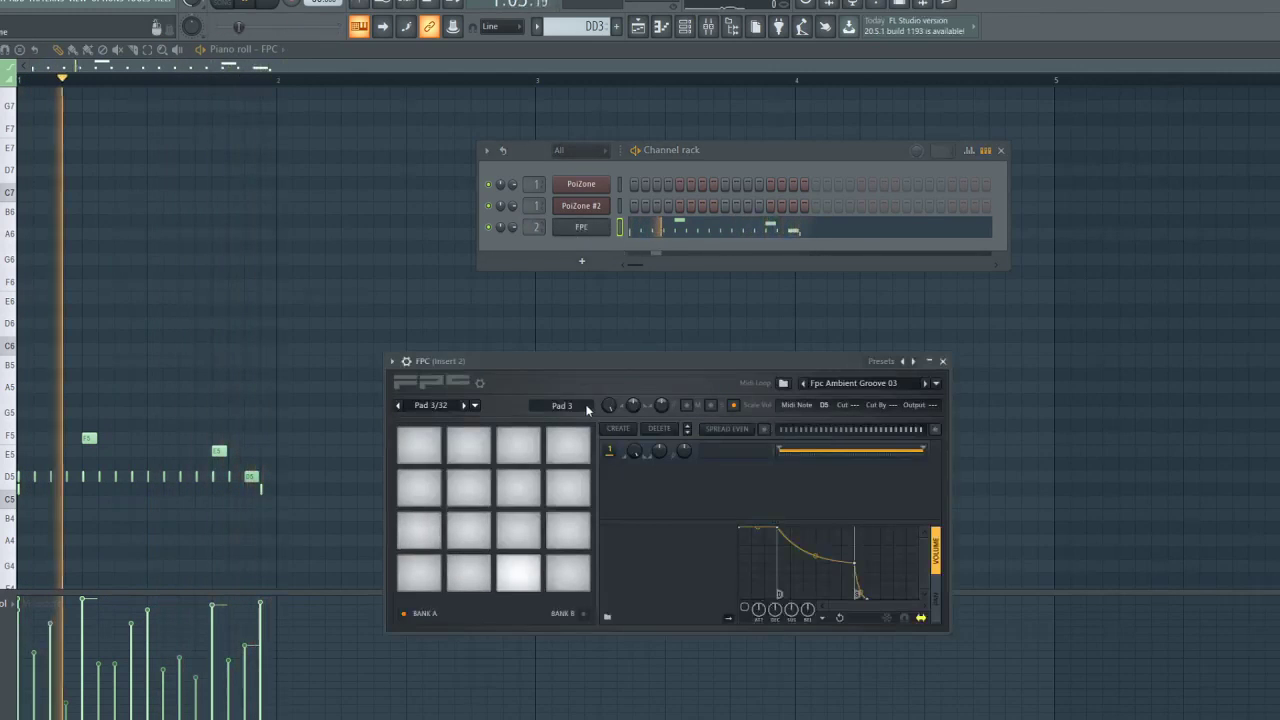
Replace the FPC MIDI loop with downtempo_01 from the Downtempo Loops
{"action": "left_click", "coordinate": [925, 383]}
{"action": "left_click", "coordinate": [936, 383]}
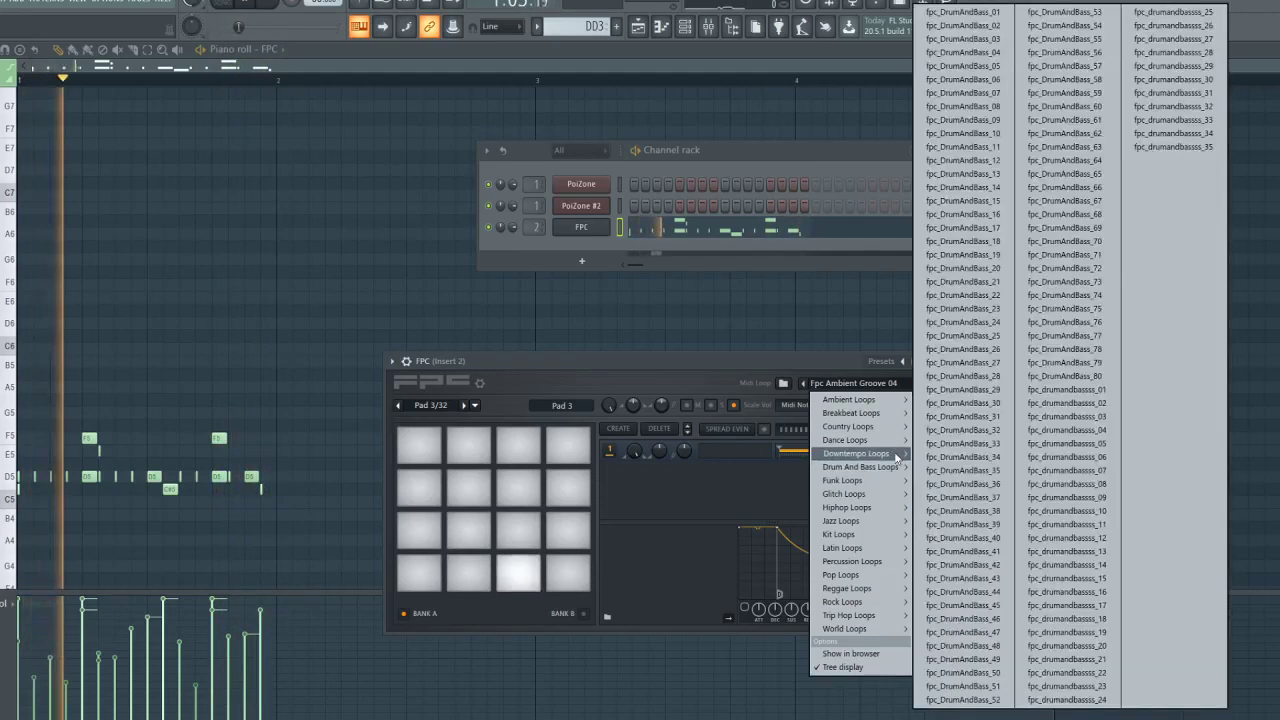
{"action": "mouse_move", "coordinate": [901, 456]}
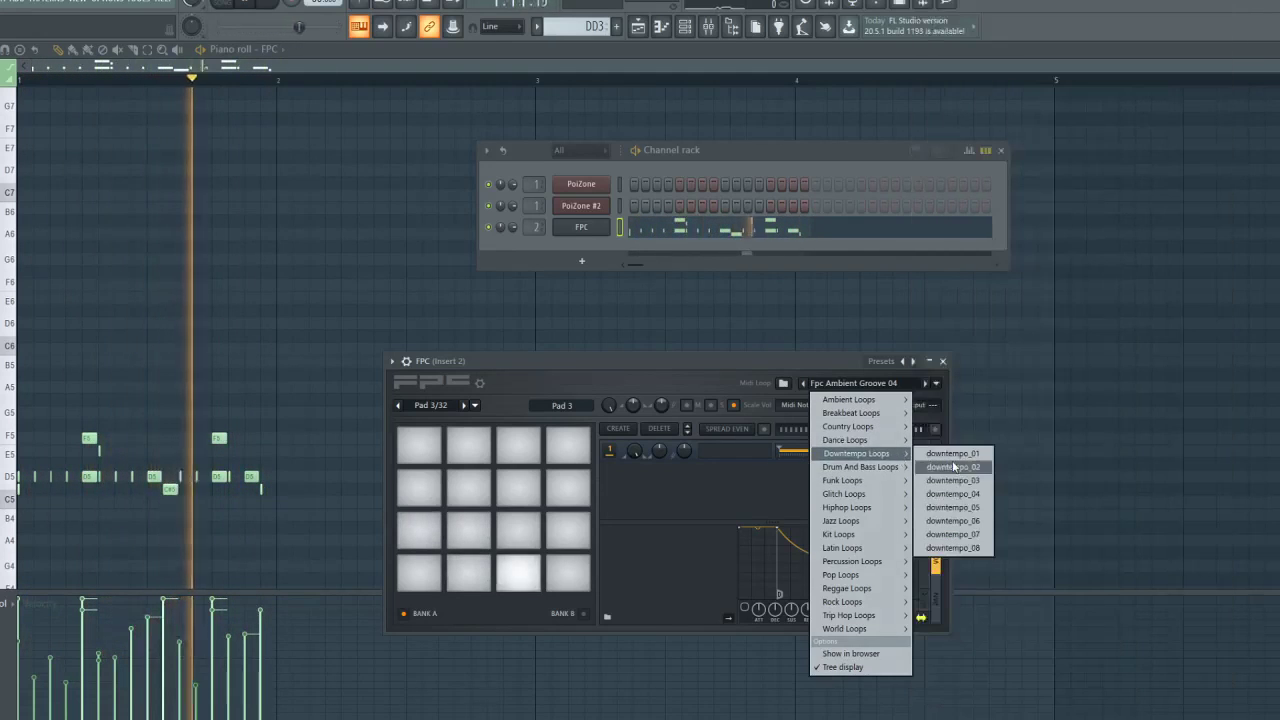
{"action": "left_click", "coordinate": [965, 454]}
{"action": "key", "text": "F5"}
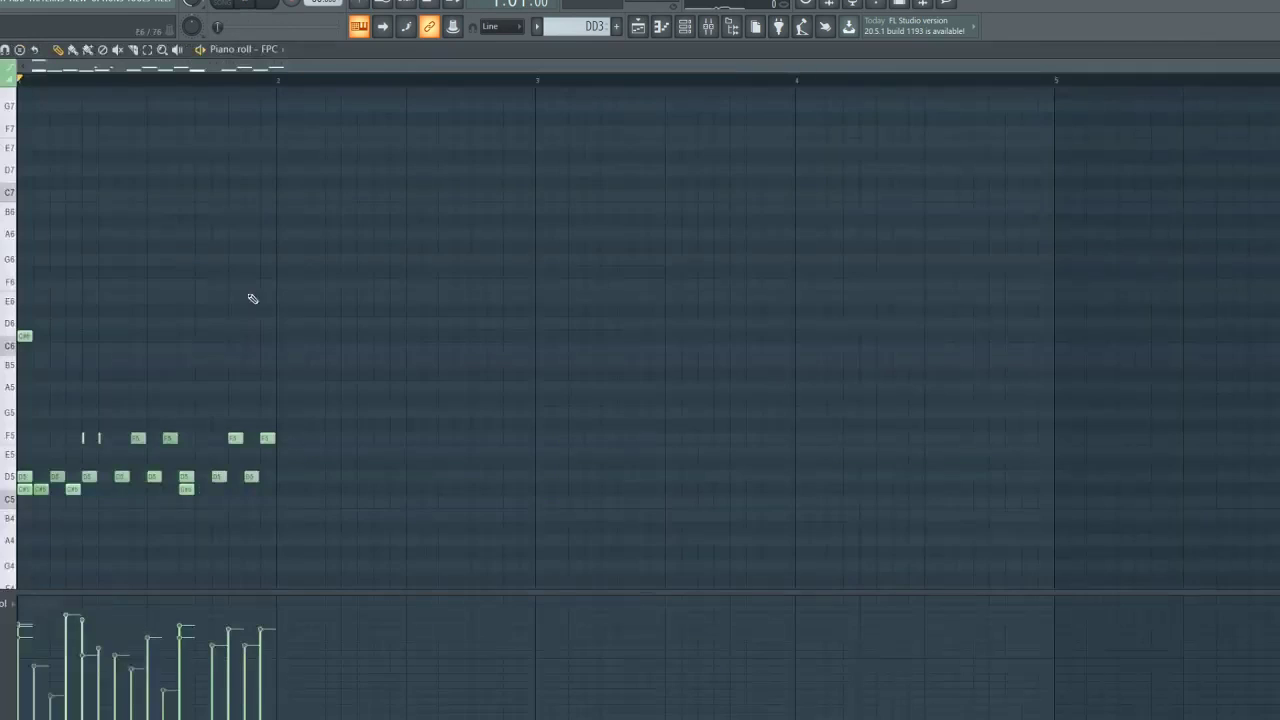
Play the downtempo loop in the FPC piano roll and examine its notes
{"action": "key", "text": "space"}
{"action": "scroll", "coordinate": [260, 334], "scroll_direction": "down", "scroll_amount": 2}
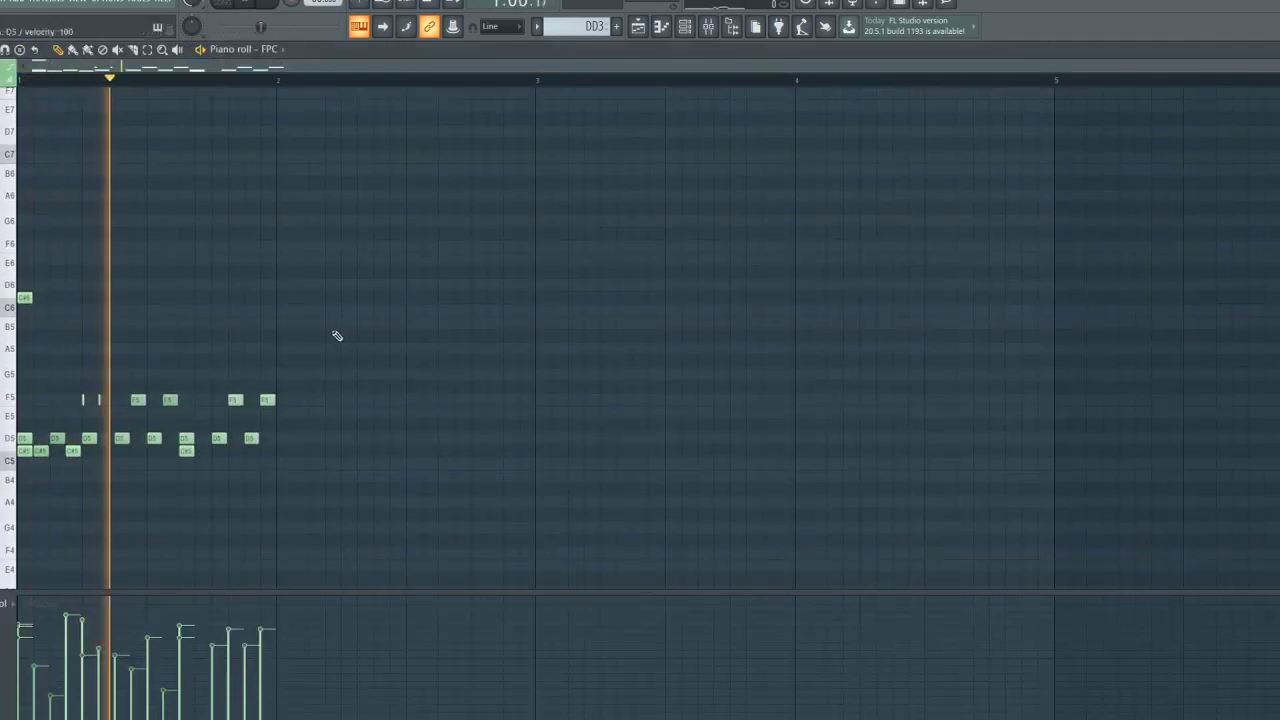
{"action": "scroll", "coordinate": [83, 394], "scroll_direction": "down", "scroll_amount": 3}
{"action": "left_click", "coordinate": [43, 388]}
{"action": "key", "text": "space"}
{"action": "right_click", "coordinate": [43, 388]}
{"action": "key", "text": "space"}
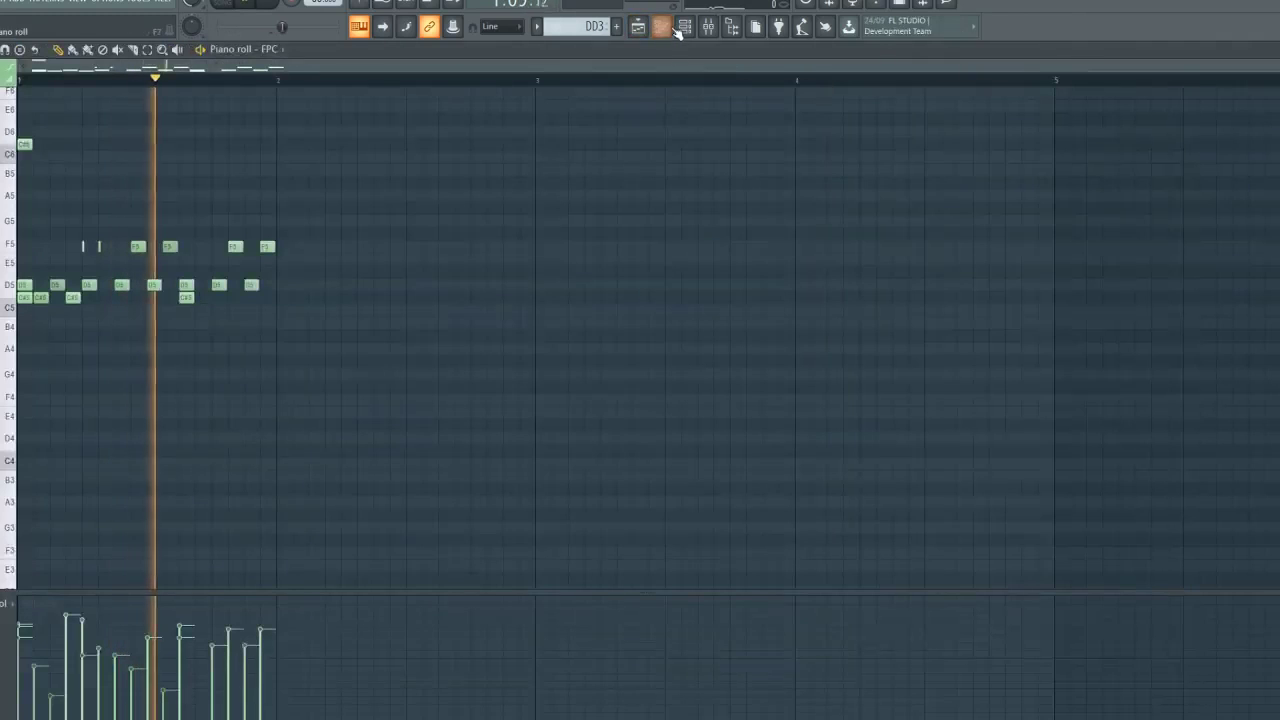
Replace the FPC channel with the Polysix synth
{"action": "left_click", "coordinate": [676, 33]}
{"action": "right_click", "coordinate": [594, 228]}
{"action": "mouse_move", "coordinate": [695, 340]}
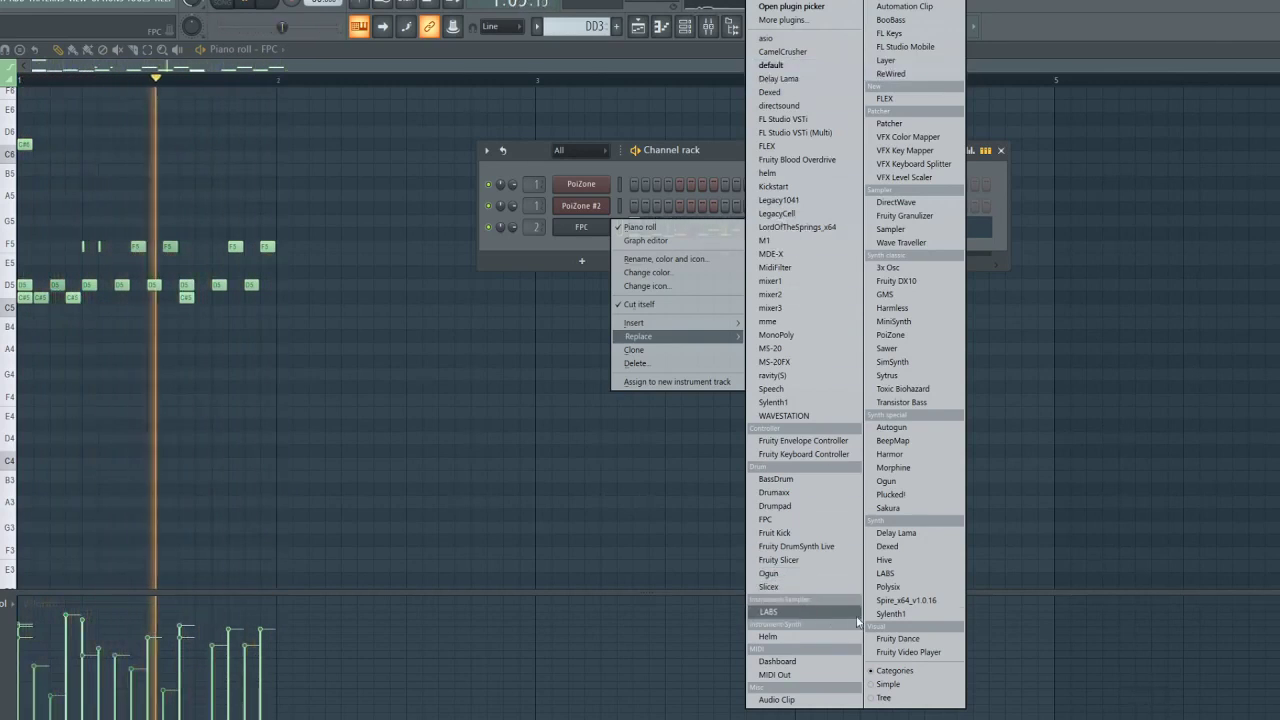
{"action": "left_click", "coordinate": [889, 587]}
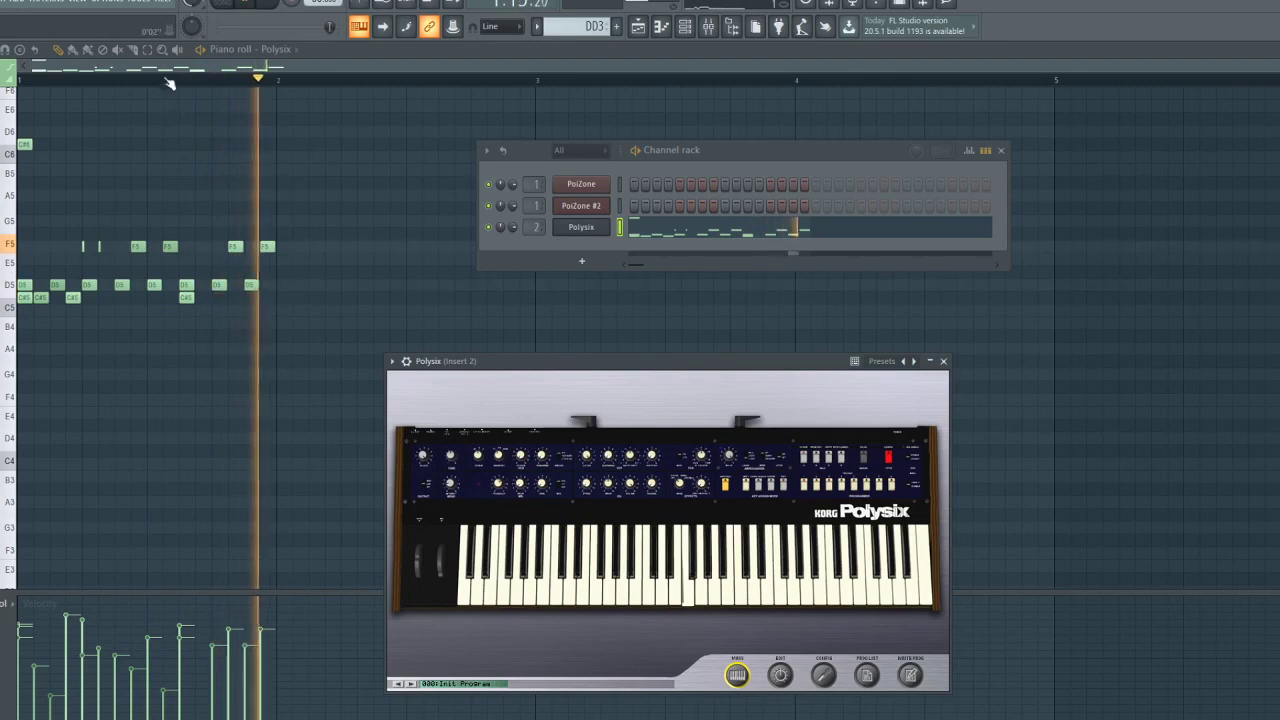
Delete all leftover drum loop notes from the Polysix piano roll and return to the playlist with the channel rack open
{"action": "left_click", "coordinate": [147, 49]}
{"action": "left_click_drag", "start_coordinate": [386, 137], "coordinate": [17, 480]}
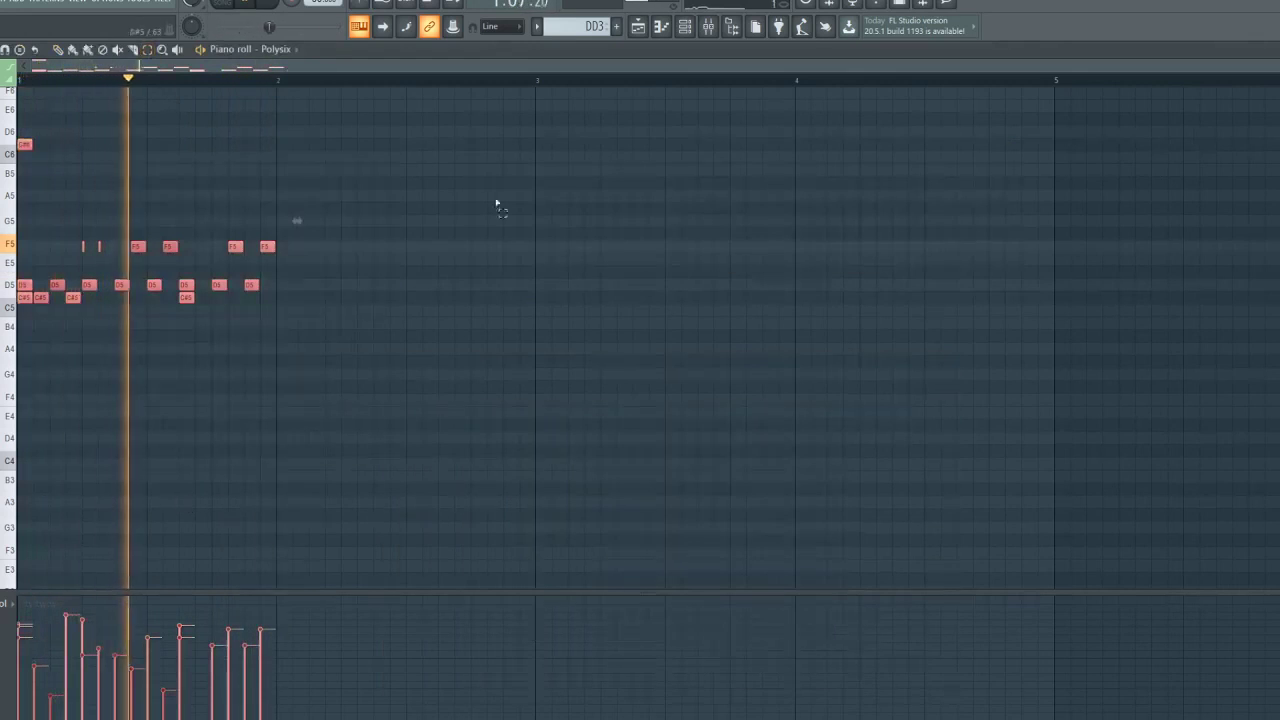
{"action": "key", "text": "Delete"}
{"action": "key", "text": "F5"}
{"action": "left_click", "coordinate": [257, 261]}
{"action": "right_click", "coordinate": [290, 275]}
{"action": "key", "text": "F6"}
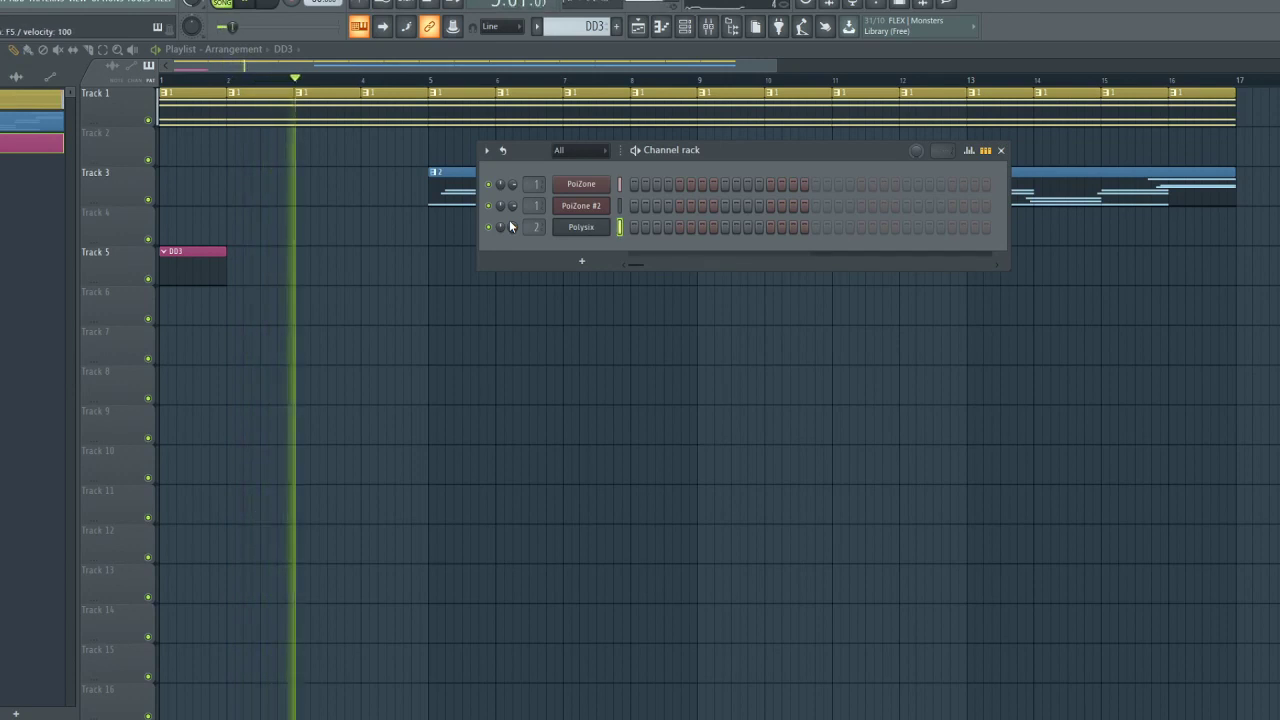
Route the PoiZone #2 brass lead channel to mixer insert 2 and display the mixer
{"action": "key", "text": "F6"}
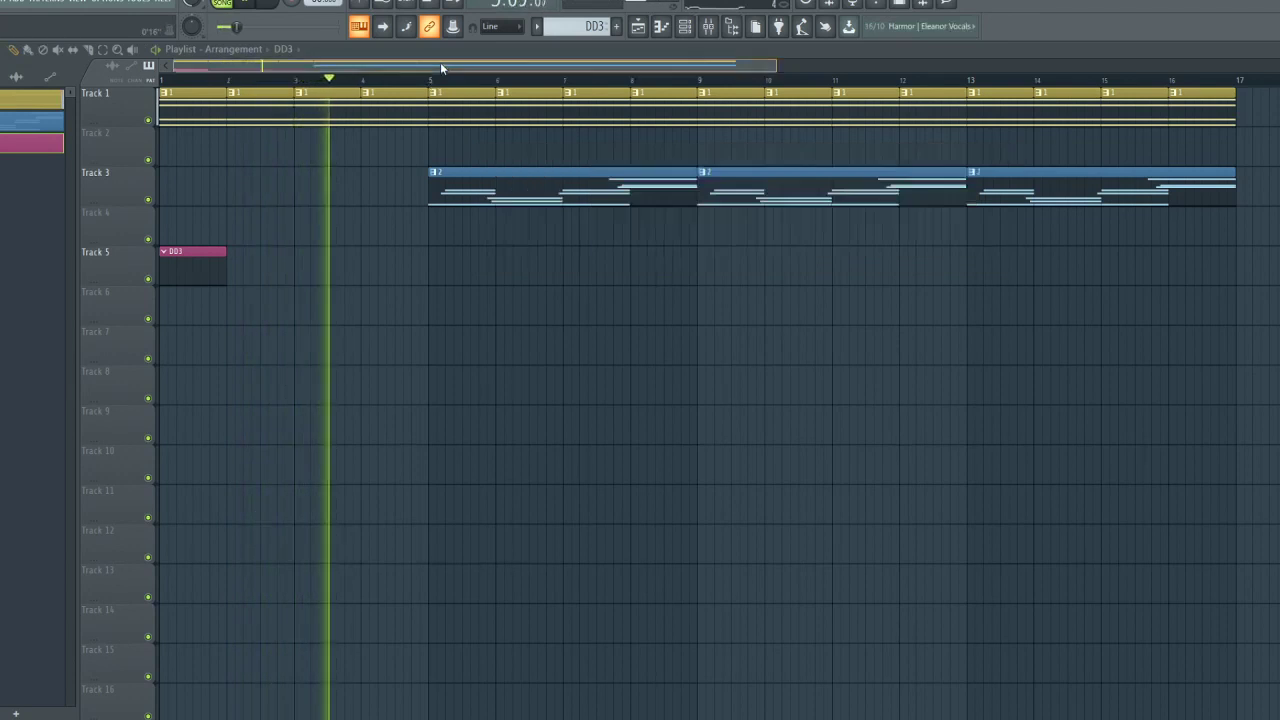
{"action": "key", "text": "F6"}
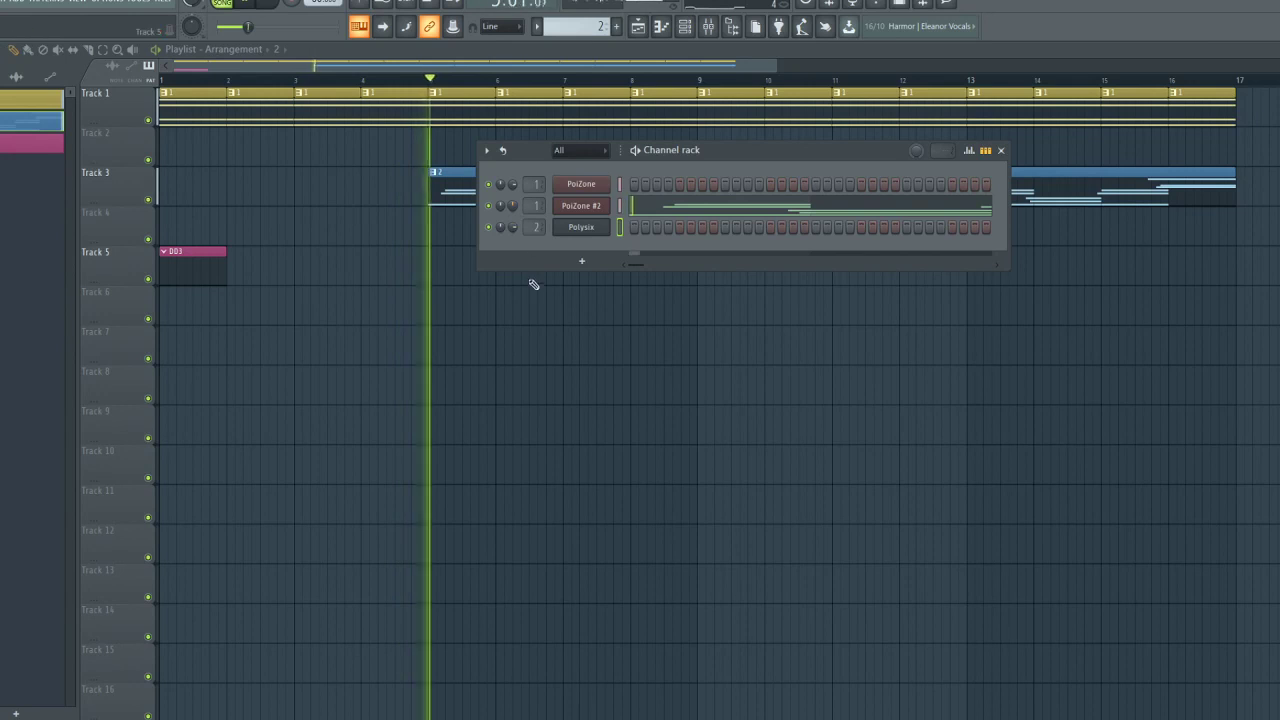
{"action": "key", "text": "F6"}
{"action": "scroll", "coordinate": [555, 86], "scroll_direction": "down", "scroll_amount": 4}
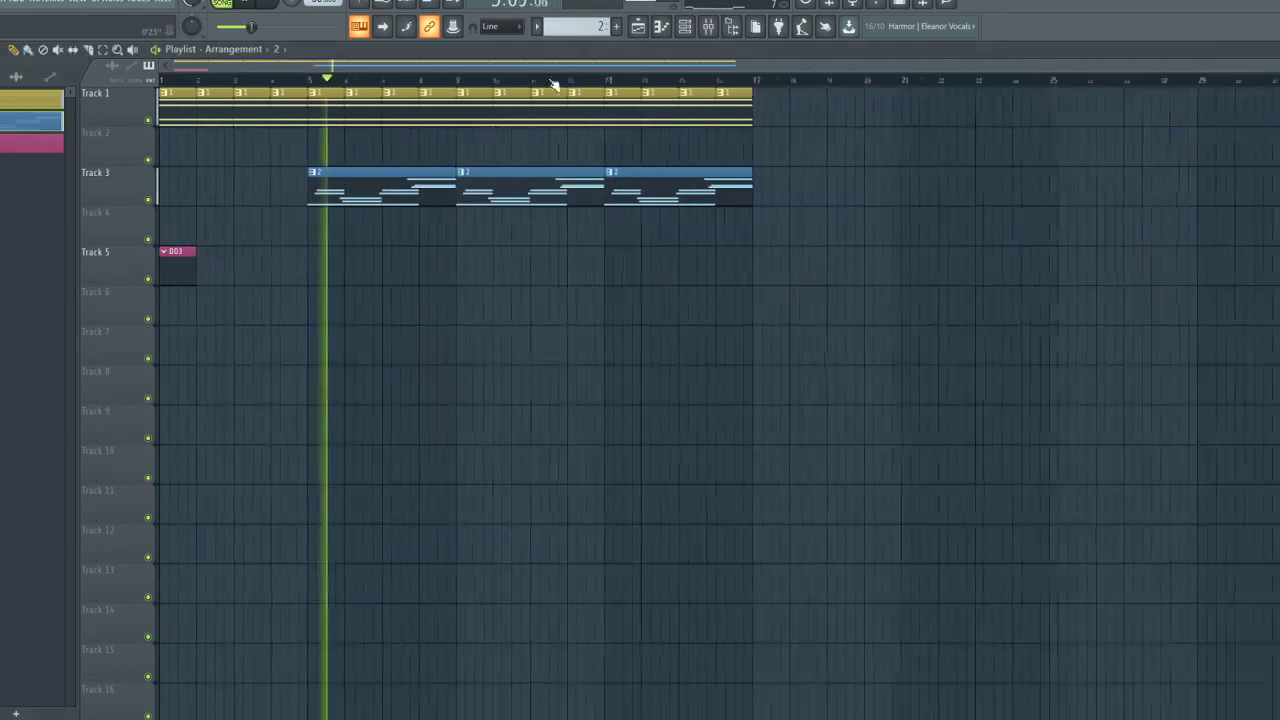
{"action": "left_click", "coordinate": [709, 27]}
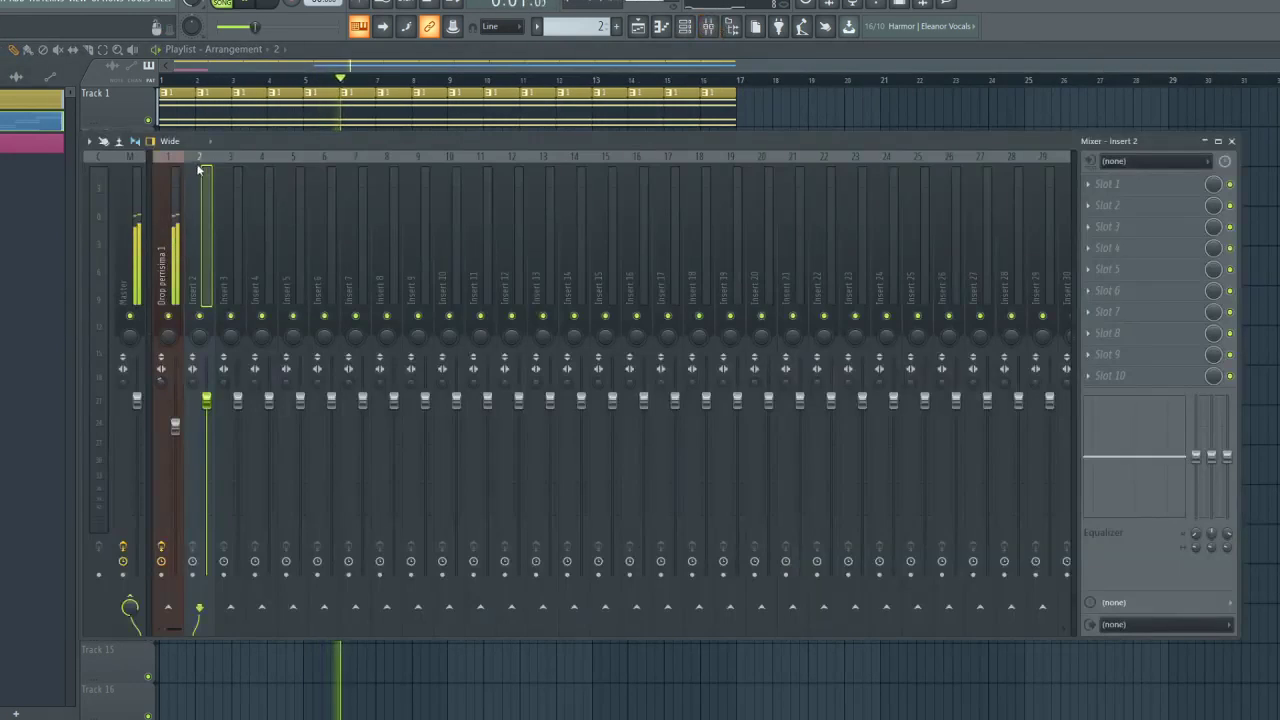
{"action": "key", "text": "F9"}
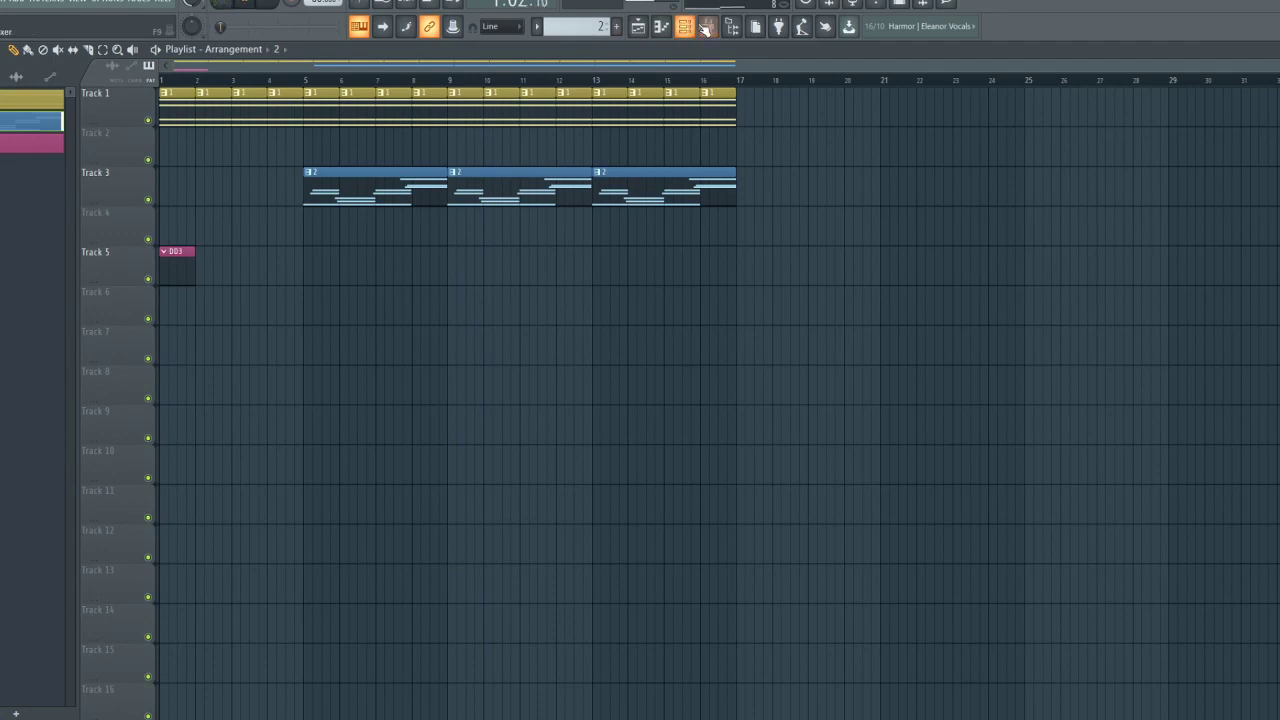
{"action": "left_click", "coordinate": [705, 27]}
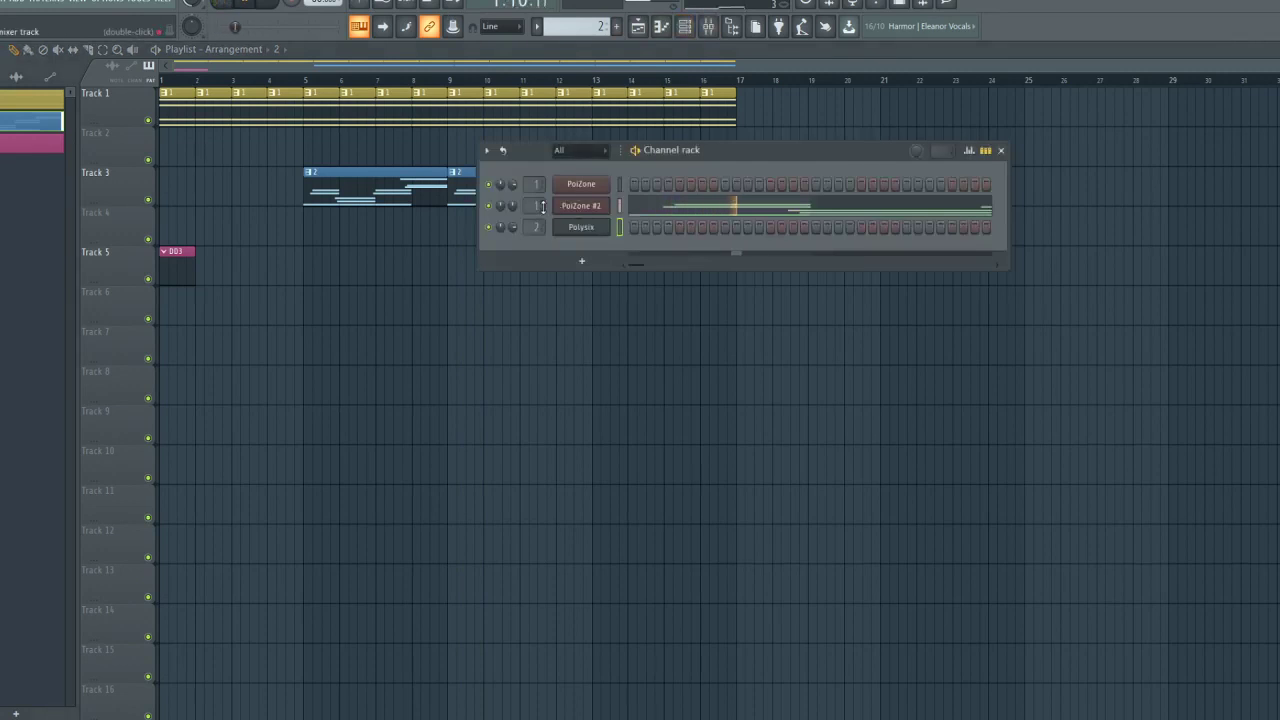
{"action": "left_click", "coordinate": [708, 26]}
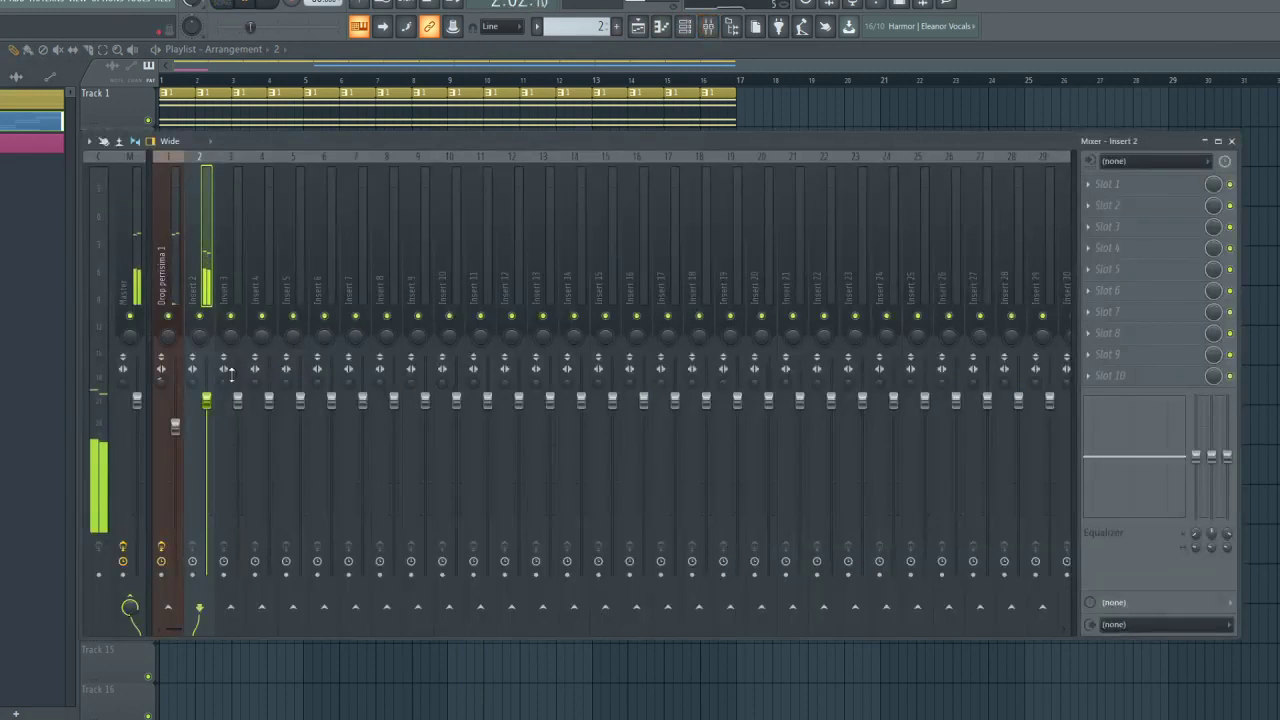
Copy the stereo separation setting of mixer insert 1 to insert 2 and lower insert 2's volume fader
{"action": "right_click", "coordinate": [160, 380]}
{"action": "left_click", "coordinate": [223, 536]}
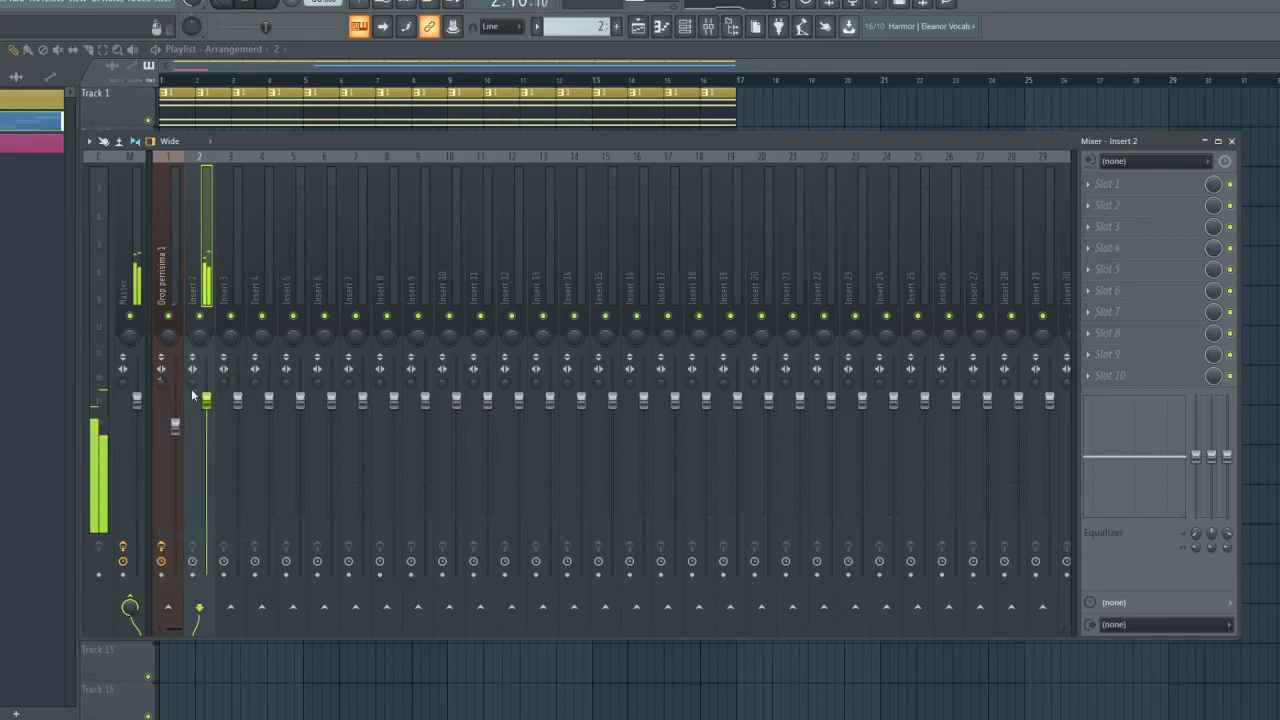
{"action": "right_click", "coordinate": [214, 445]}
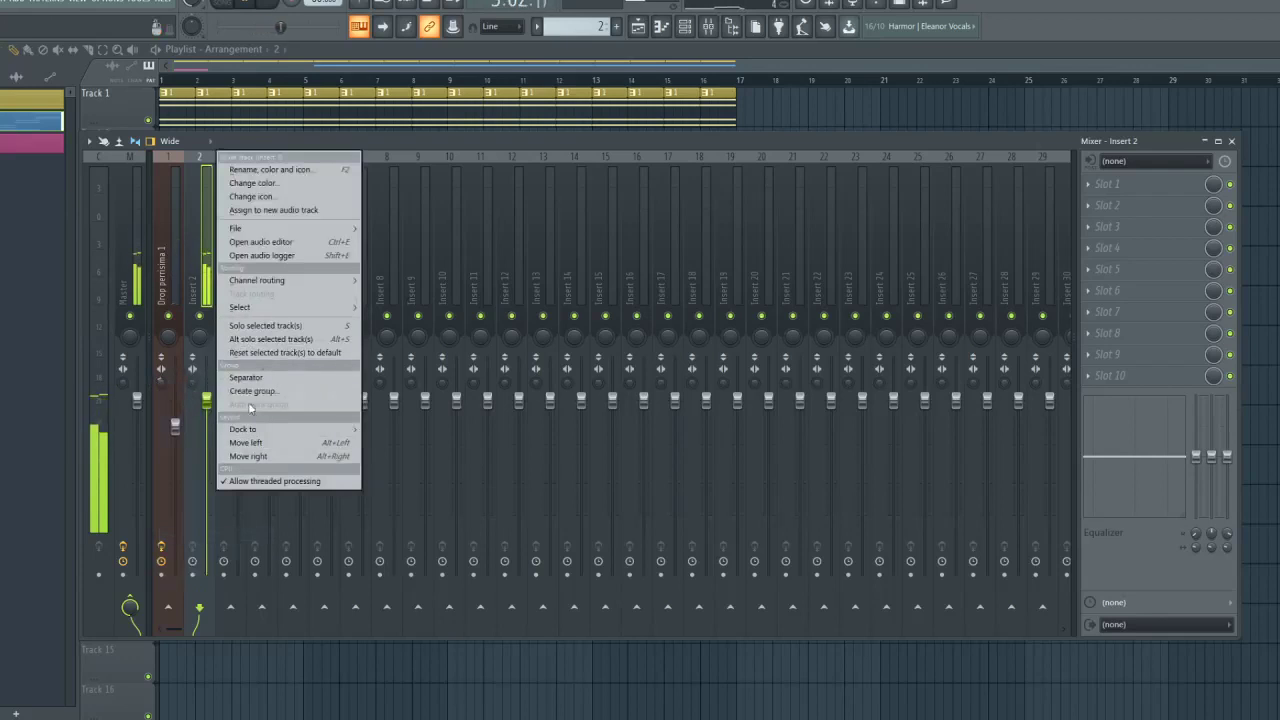
{"action": "right_click", "coordinate": [197, 384]}
{"action": "left_click", "coordinate": [271, 553]}
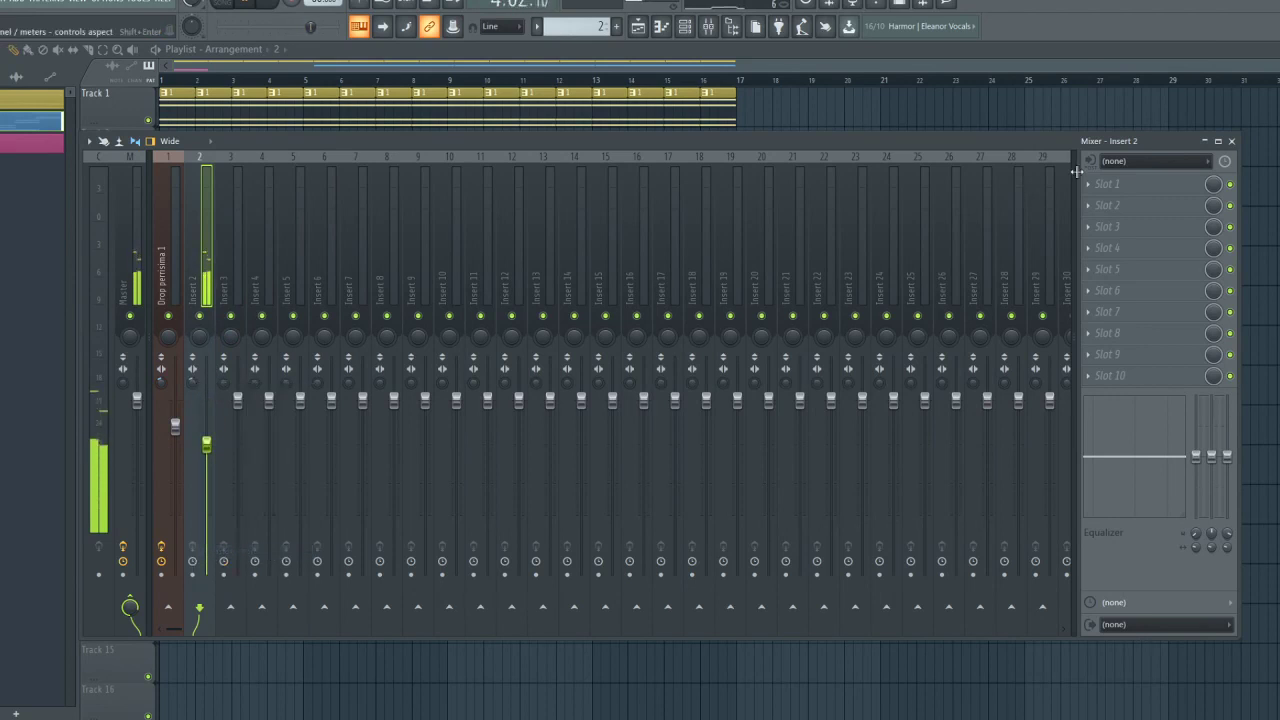
Add ValhallaRoom in slot 1 and Fruity Limiter in slot 10 of mixer insert 2
{"action": "left_click", "coordinate": [1095, 186]}
{"action": "left_click", "coordinate": [1015, 81]}
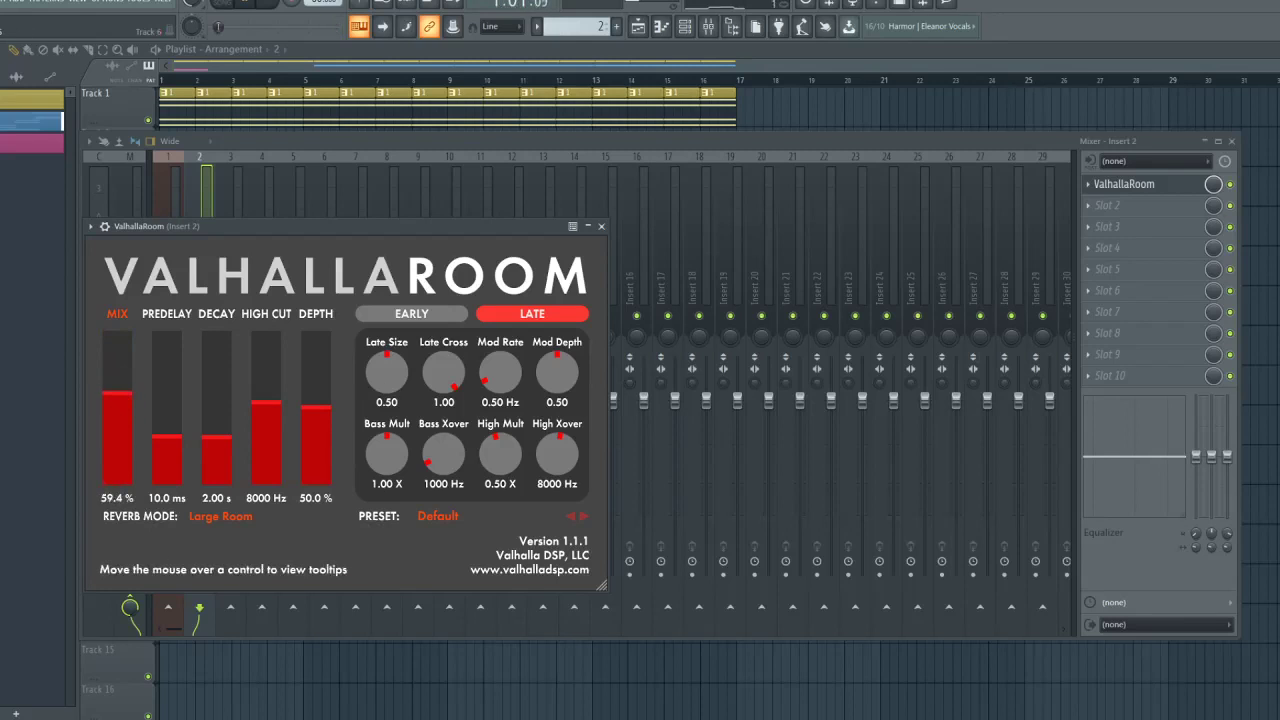
{"action": "left_click", "coordinate": [1148, 380]}
{"action": "left_click", "coordinate": [886, 659]}
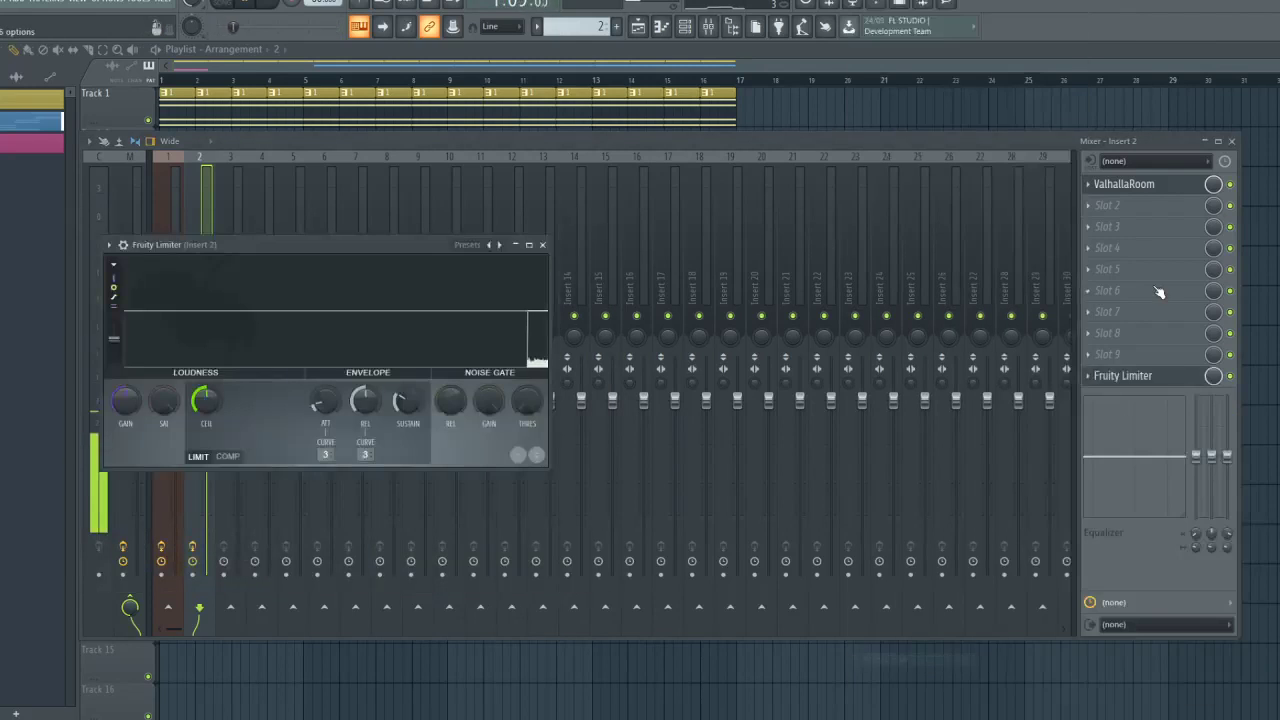
Set ValhallaRoom to 49.8 % mix, 17.2 ms predelay, 21.15 s decay, 6490 Hz high cut and 46.5 % depth, then close the plugin and mixer
{"action": "left_click", "coordinate": [1126, 188]}
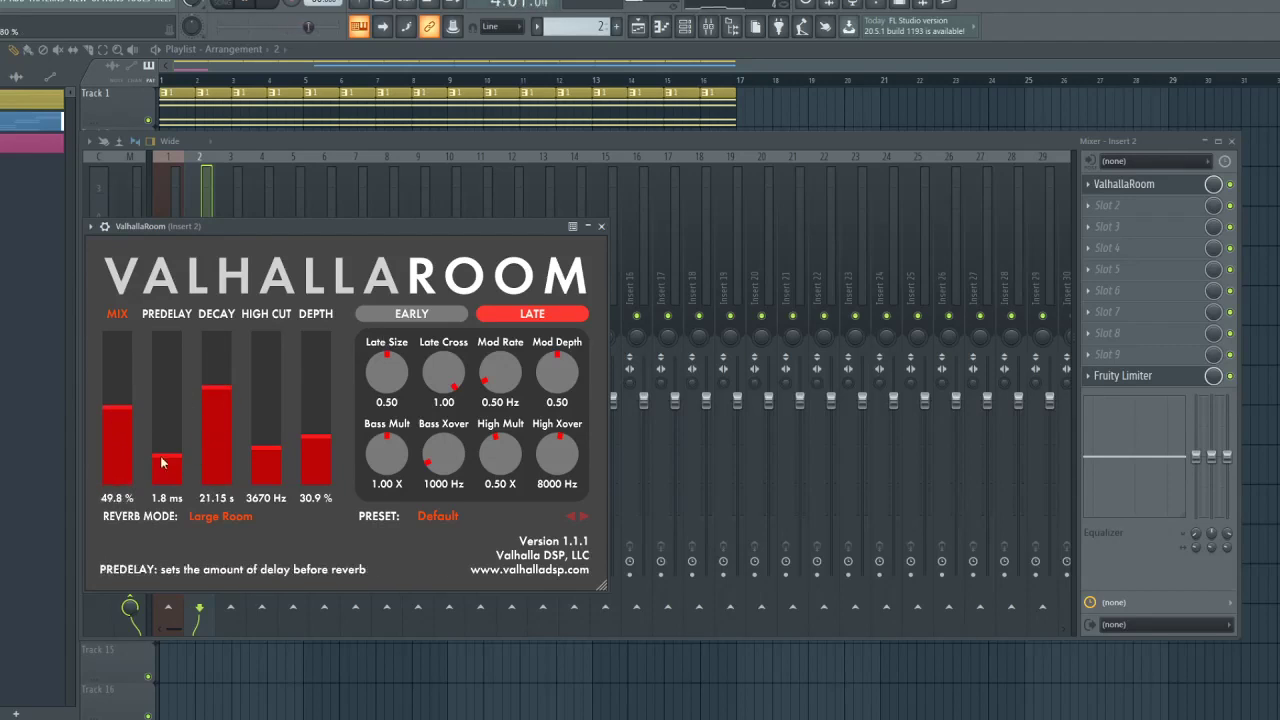
{"action": "left_click", "coordinate": [263, 416]}
{"action": "left_click", "coordinate": [325, 390]}
{"action": "left_click", "coordinate": [327, 412]}
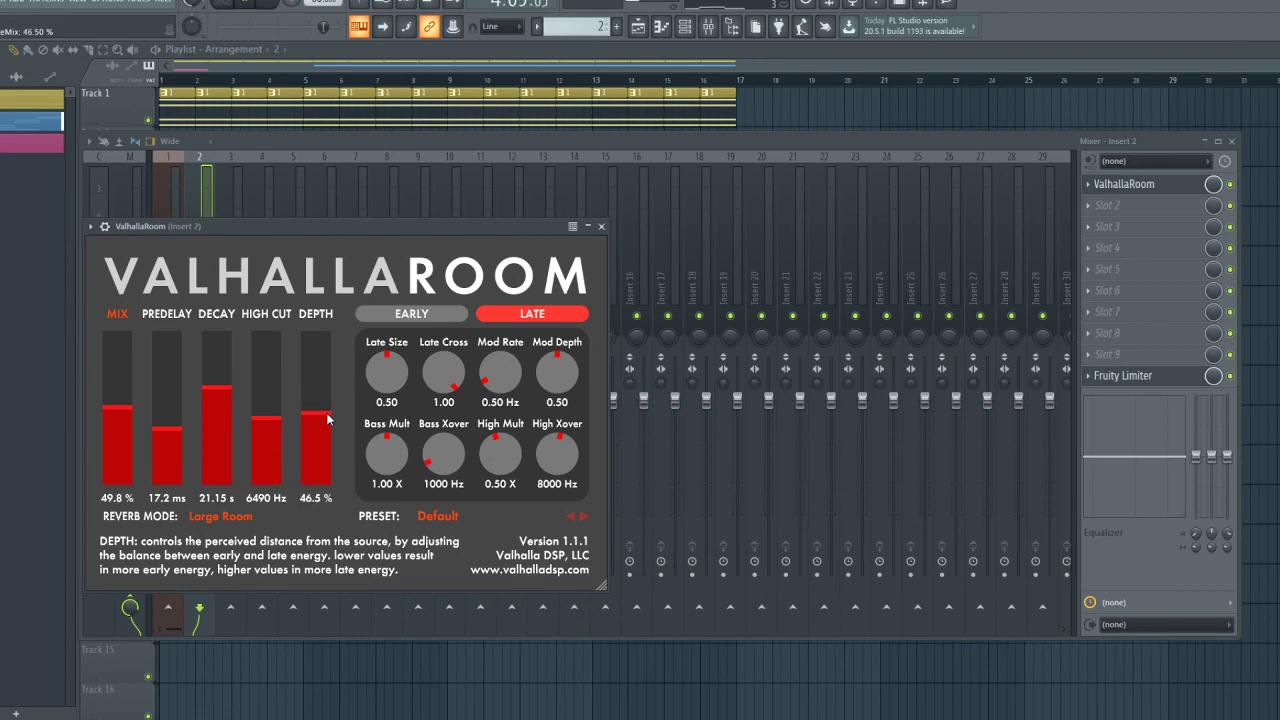
{"action": "left_click", "coordinate": [421, 88]}
{"action": "key", "text": "l"}
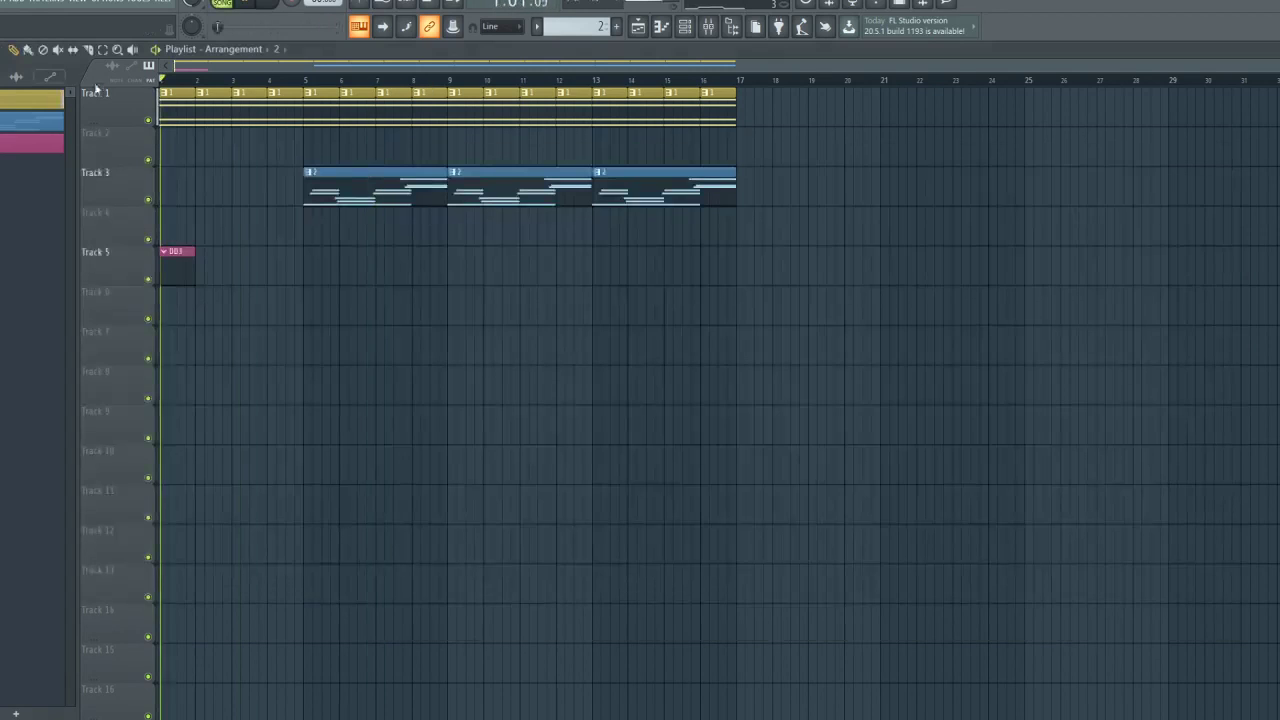
Copy the PoiZone chord notes from pattern 1
{"action": "double_click", "coordinate": [172, 275]}
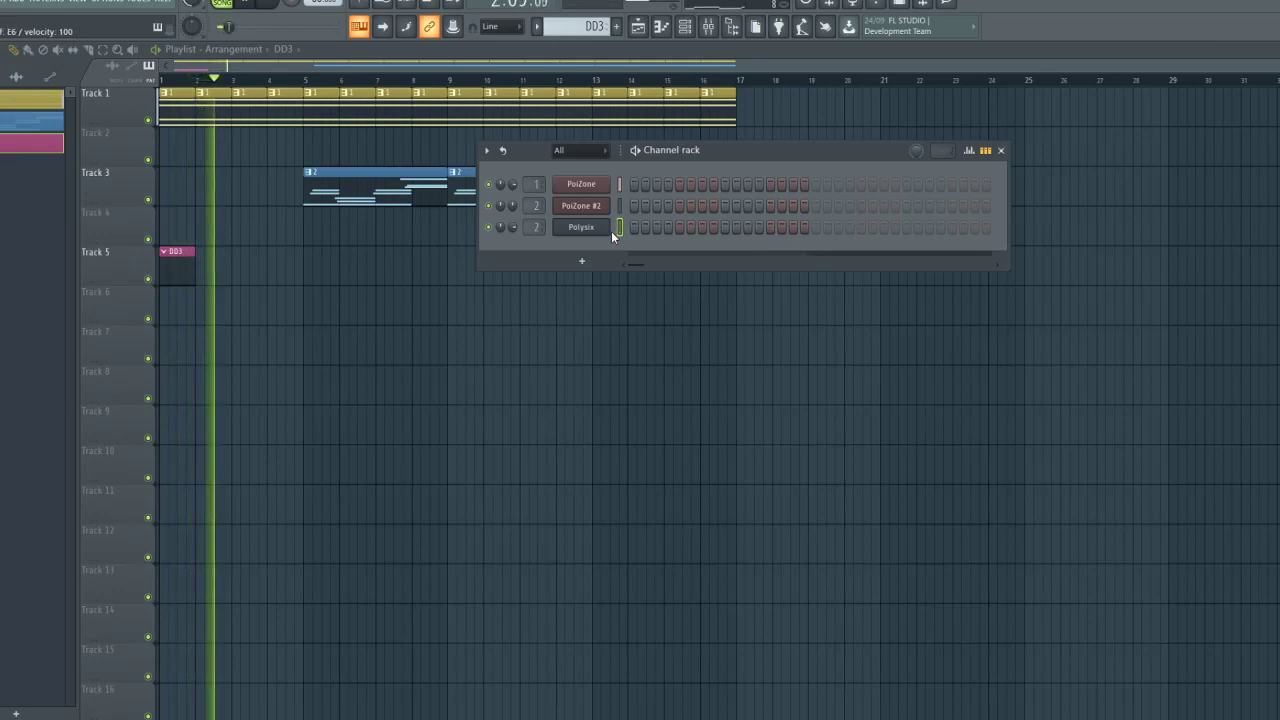
{"action": "left_click", "coordinate": [213, 114]}
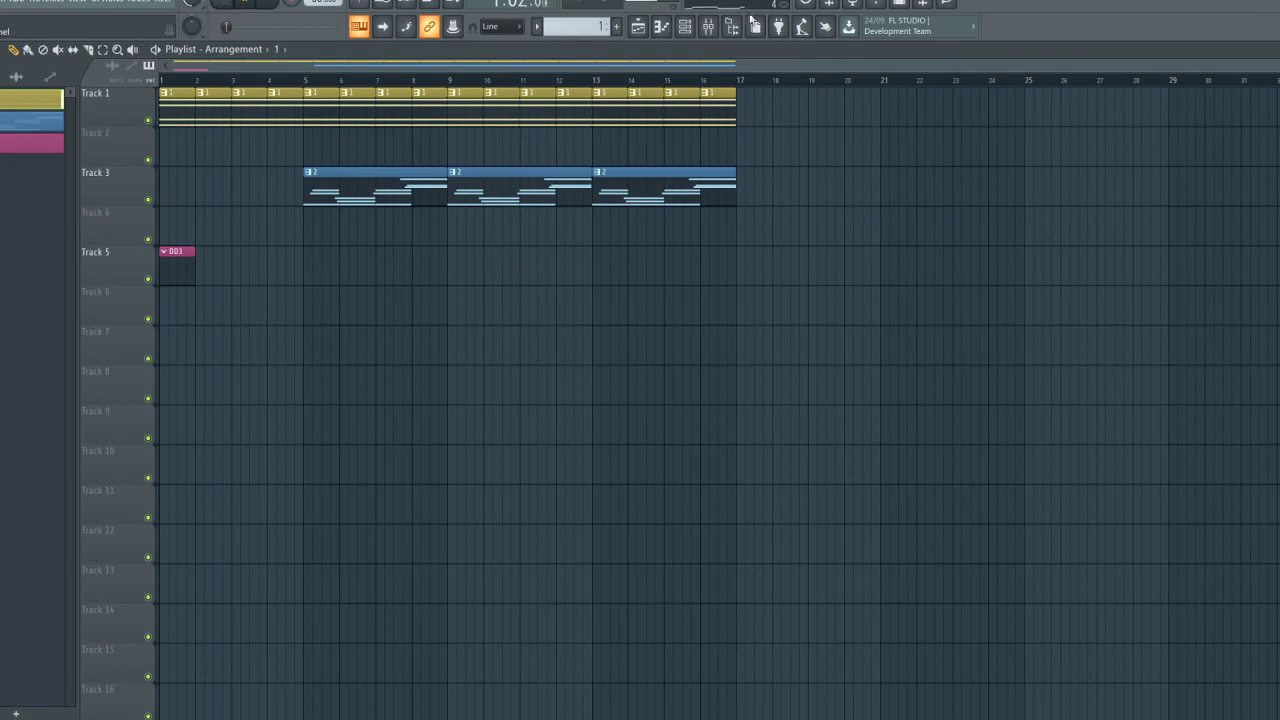
{"action": "left_click", "coordinate": [690, 29]}
{"action": "right_click", "coordinate": [606, 179]}
{"action": "left_click", "coordinate": [768, 197]}
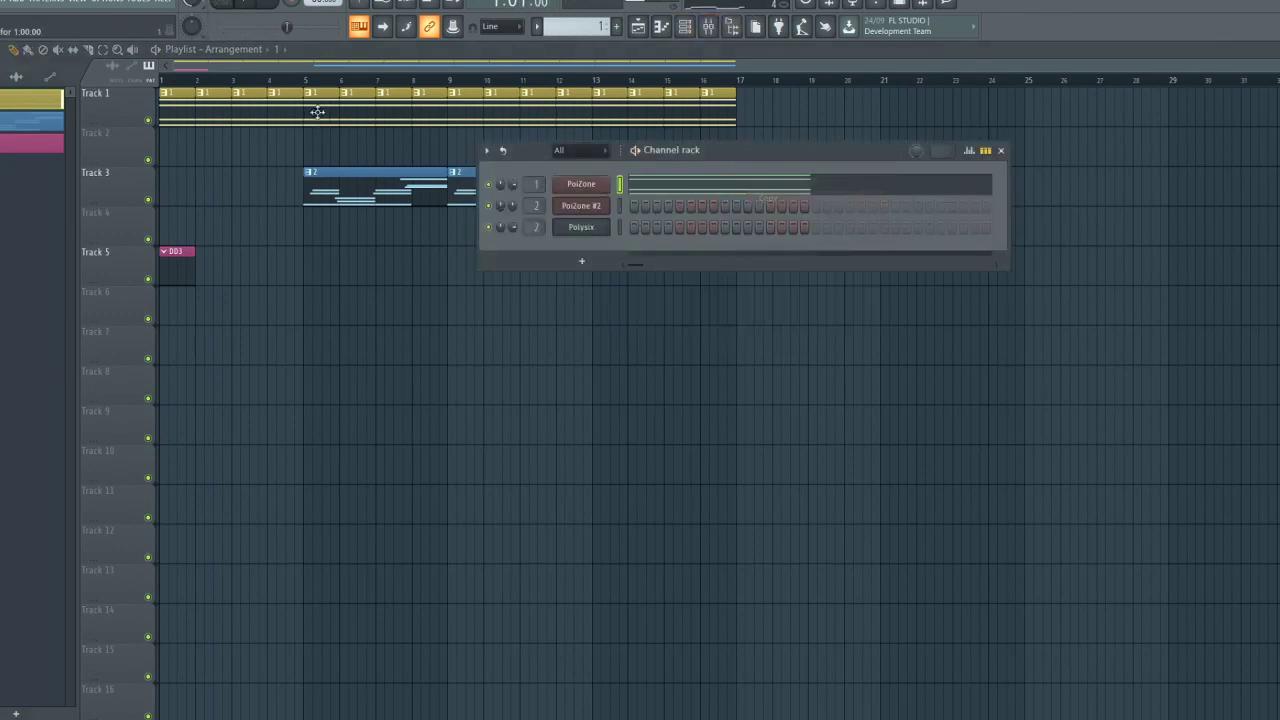
Paste the copied chord notes onto the Polysix channel in the DD3 pattern
{"action": "key", "text": "F6"}
{"action": "key", "text": "space"}
{"action": "key", "text": "F6"}
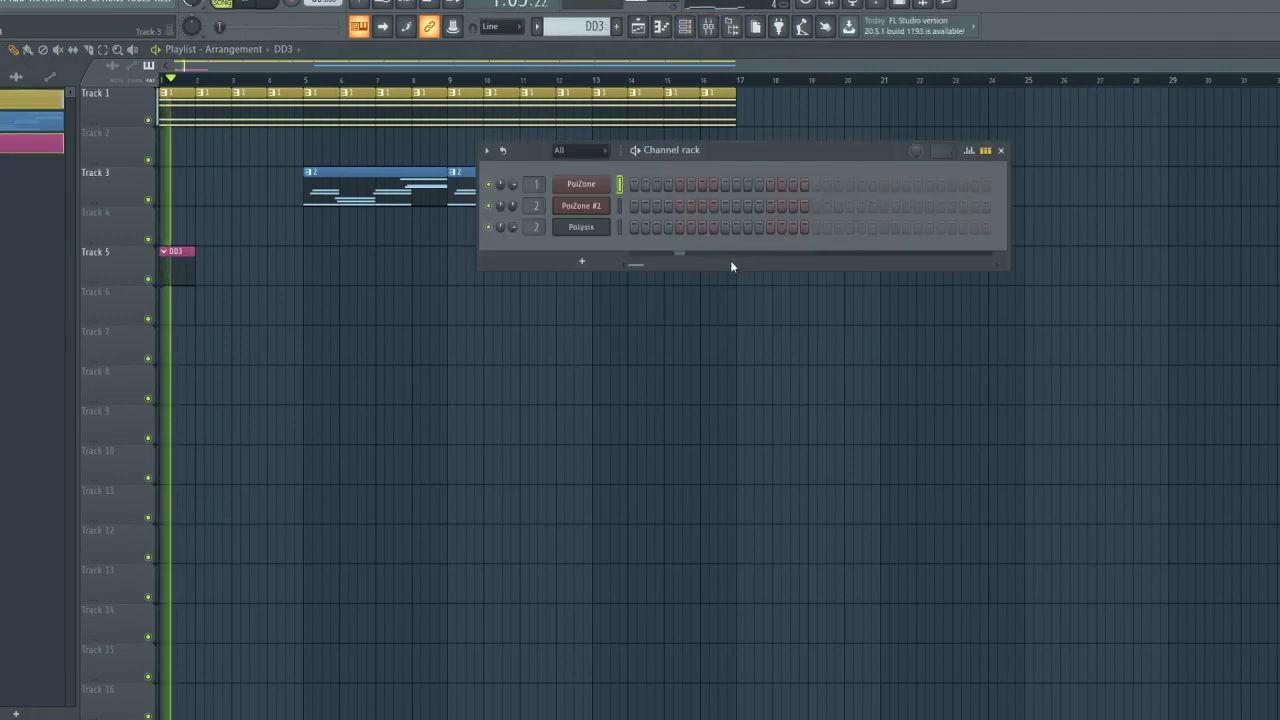
{"action": "right_click", "coordinate": [581, 227]}
{"action": "left_click", "coordinate": [767, 254]}
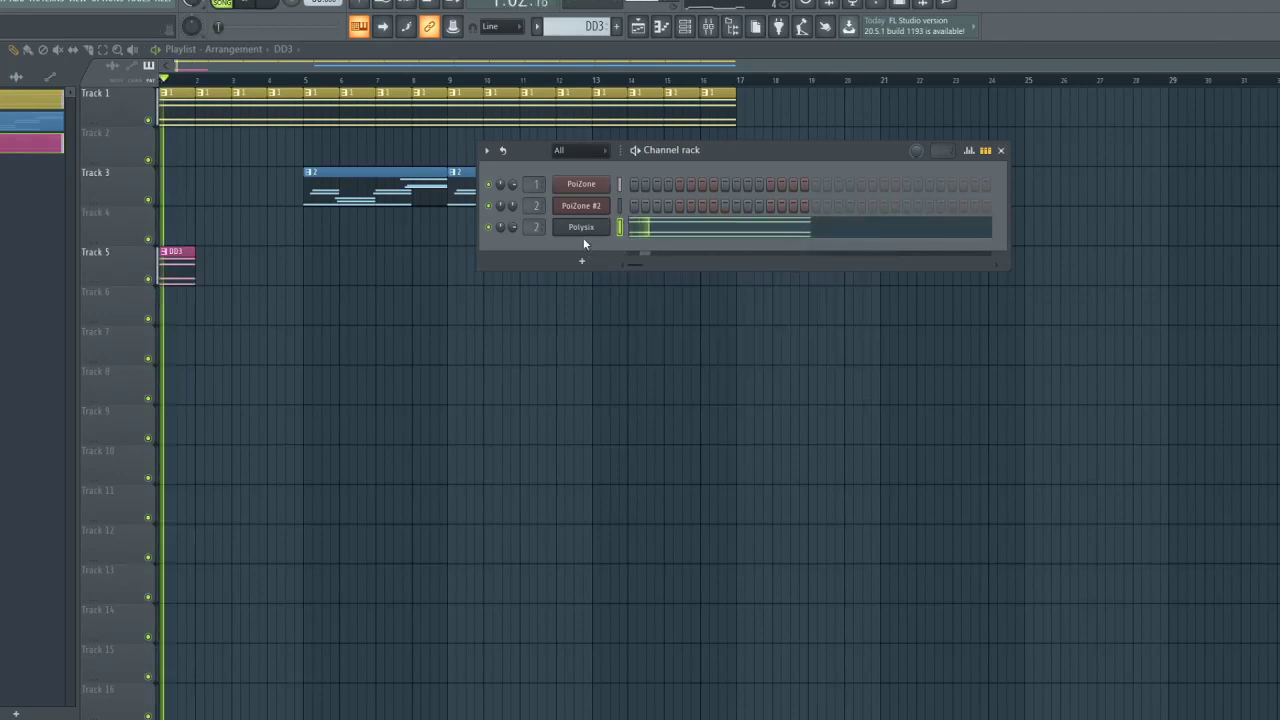
Audition the Polysix programs up to 010 during playback and inspect its preset options and edit controls
{"action": "left_click", "coordinate": [590, 230]}
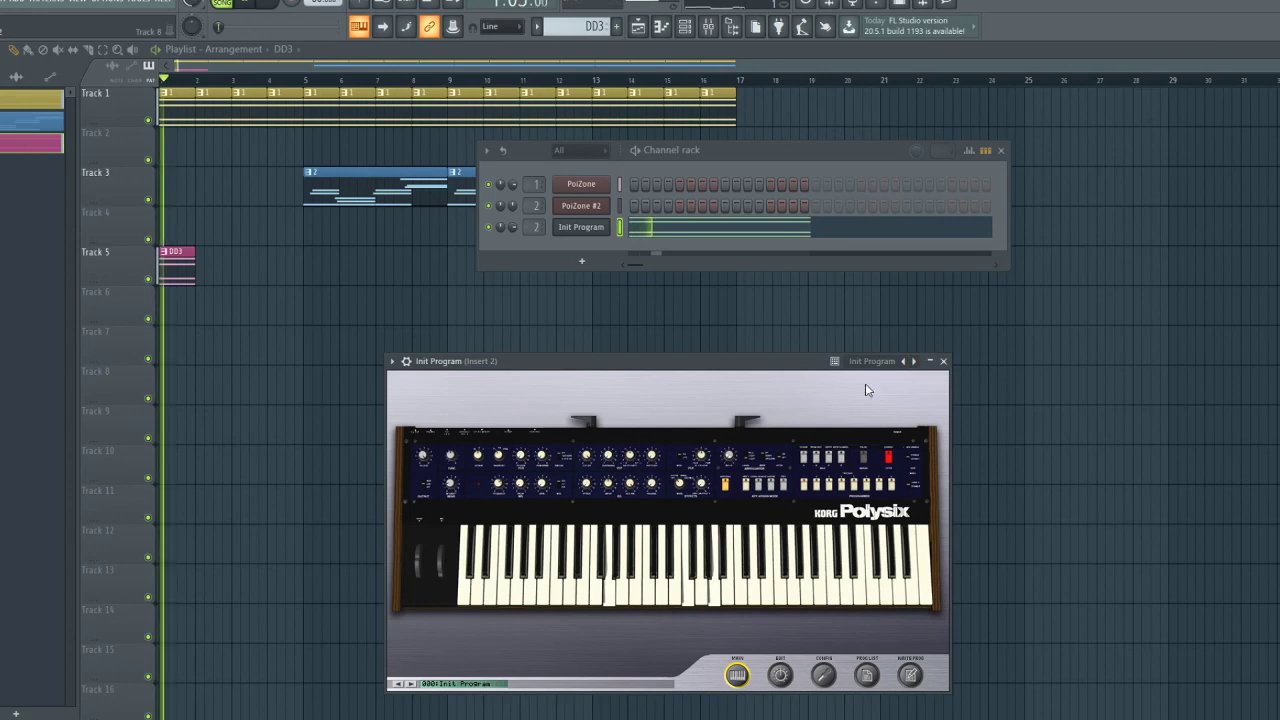
{"action": "left_click", "coordinate": [392, 361]}
{"action": "mouse_move", "coordinate": [470, 403]}
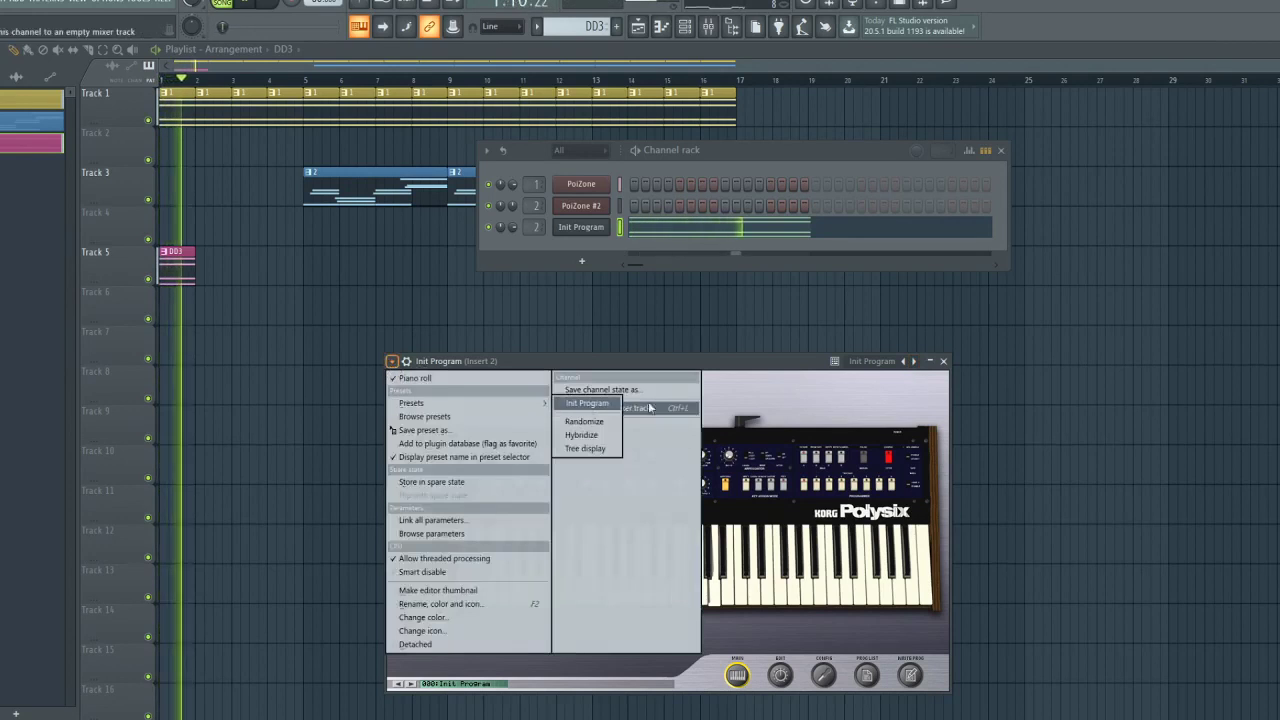
{"action": "left_click", "coordinate": [869, 372]}
{"action": "left_click", "coordinate": [746, 484]}
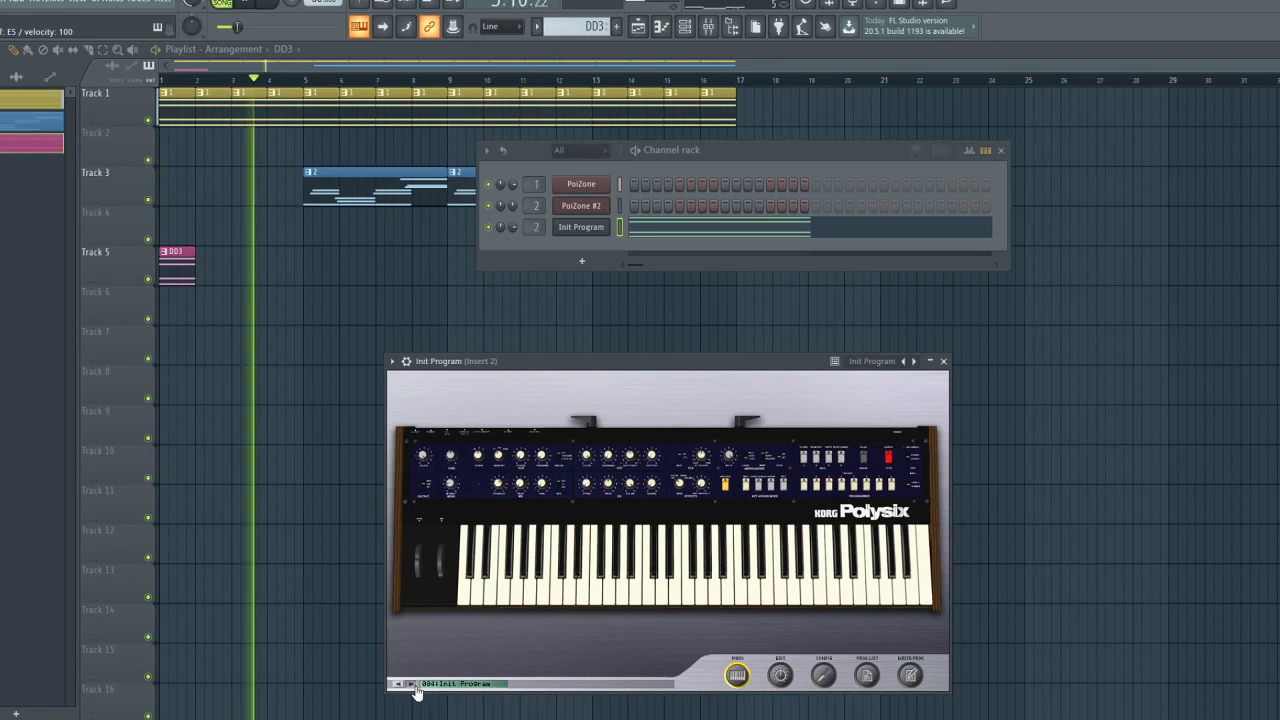
{"action": "key", "text": "space"}
{"action": "left_click_drag", "start_coordinate": [766, 367], "coordinate": [767, 360]}
{"action": "key", "text": "space"}
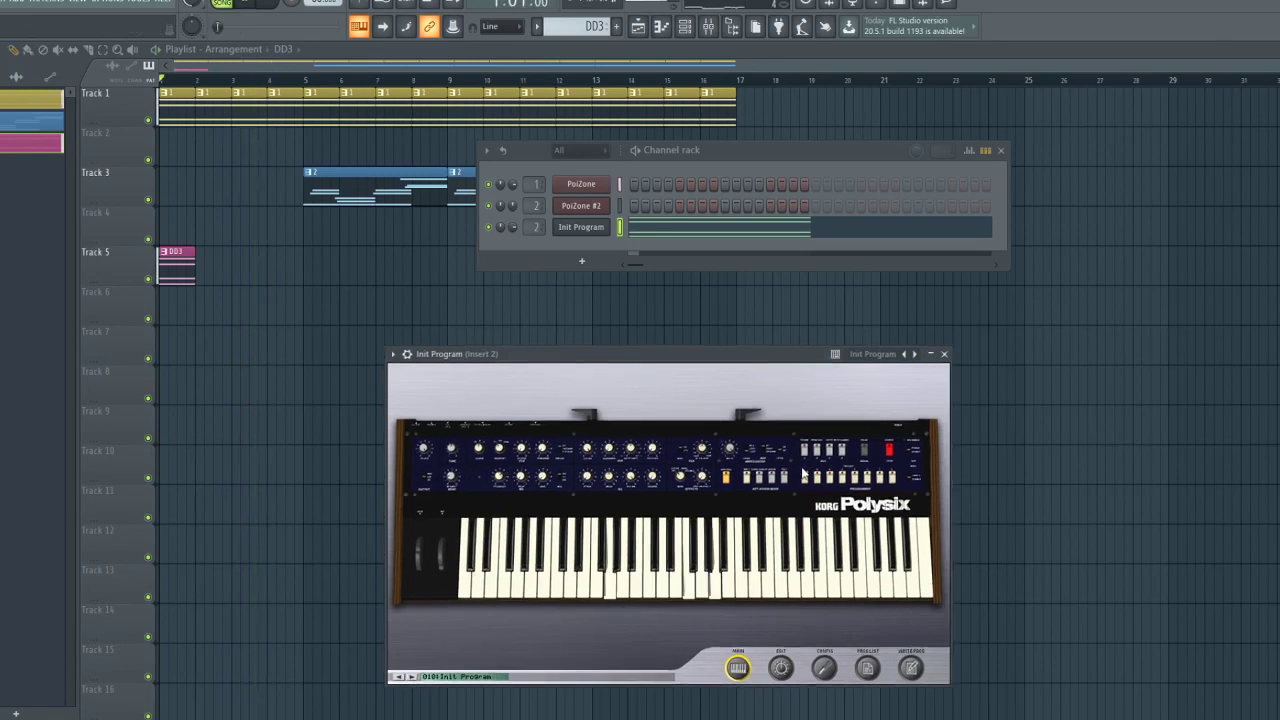
{"action": "left_click", "coordinate": [781, 667]}
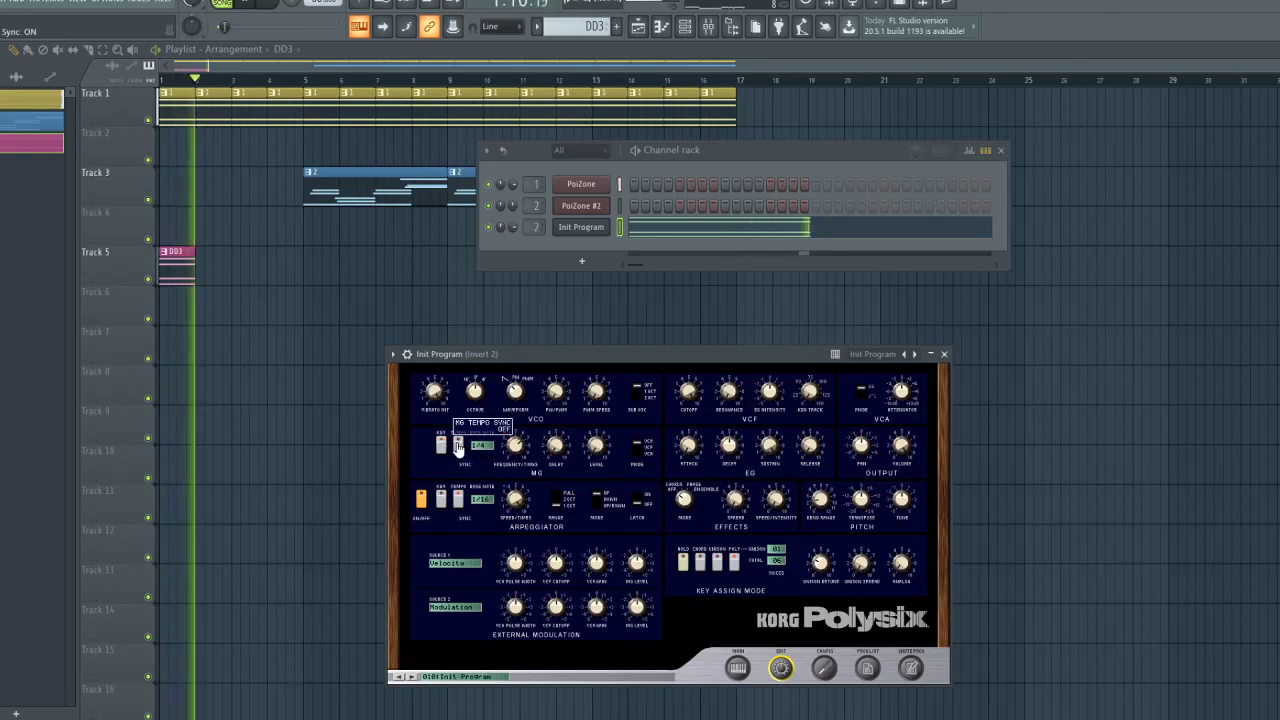
{"action": "left_click_drag", "start_coordinate": [524, 351], "coordinate": [521, 333]}
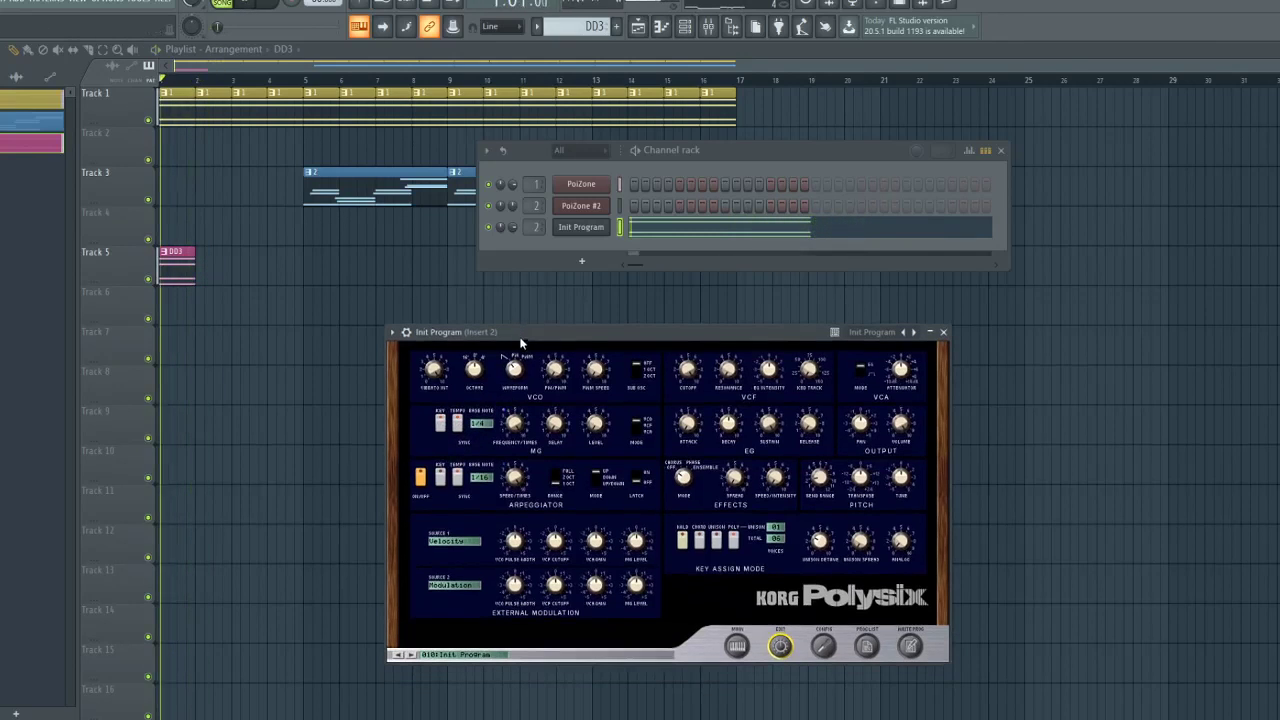
Replace the Polysix channel with the Sakura synth and reposition its window
{"action": "right_click", "coordinate": [582, 227]}
{"action": "mouse_move", "coordinate": [699, 324]}
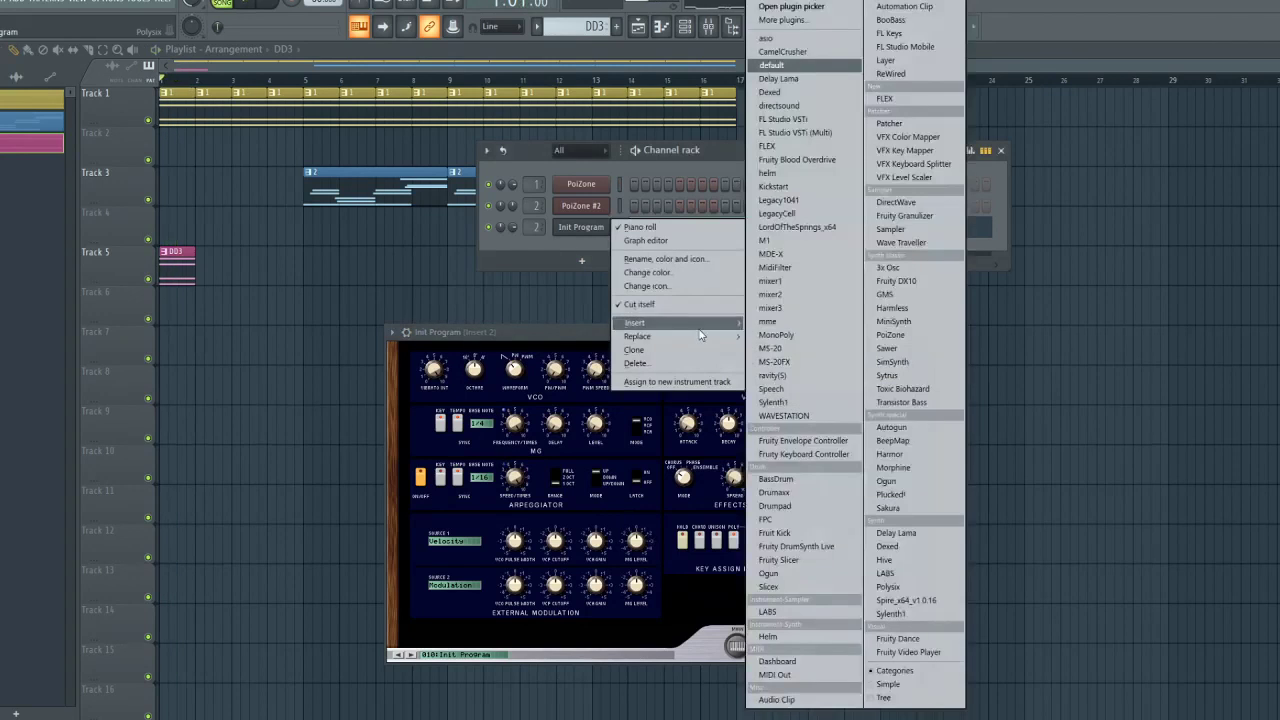
{"action": "left_click", "coordinate": [900, 508]}
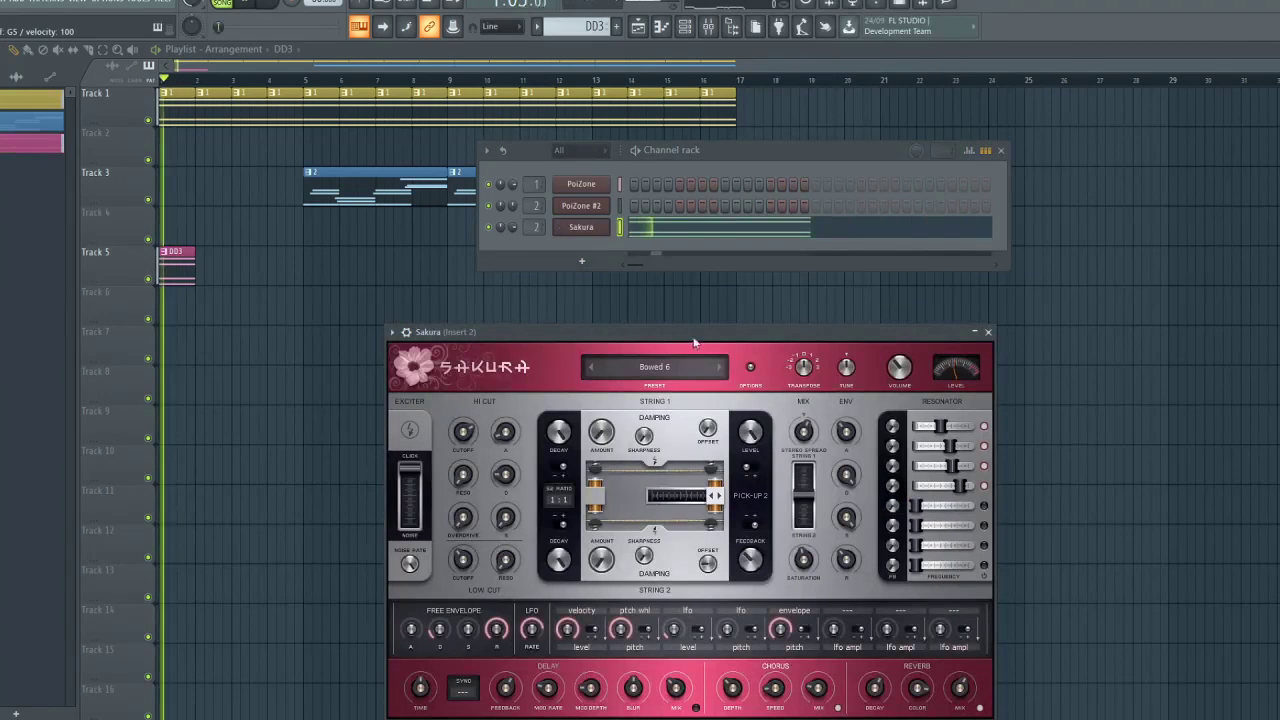
{"action": "left_click_drag", "start_coordinate": [694, 339], "coordinate": [684, 323]}
Audition presets from Sakura's String bank, including STR Campfire Guitar FG, STR Cello FG, STR Viola FG, STR Violin FG and STR Indo-China FG
{"action": "left_click", "coordinate": [681, 348]}
{"action": "mouse_move", "coordinate": [599, 655]}
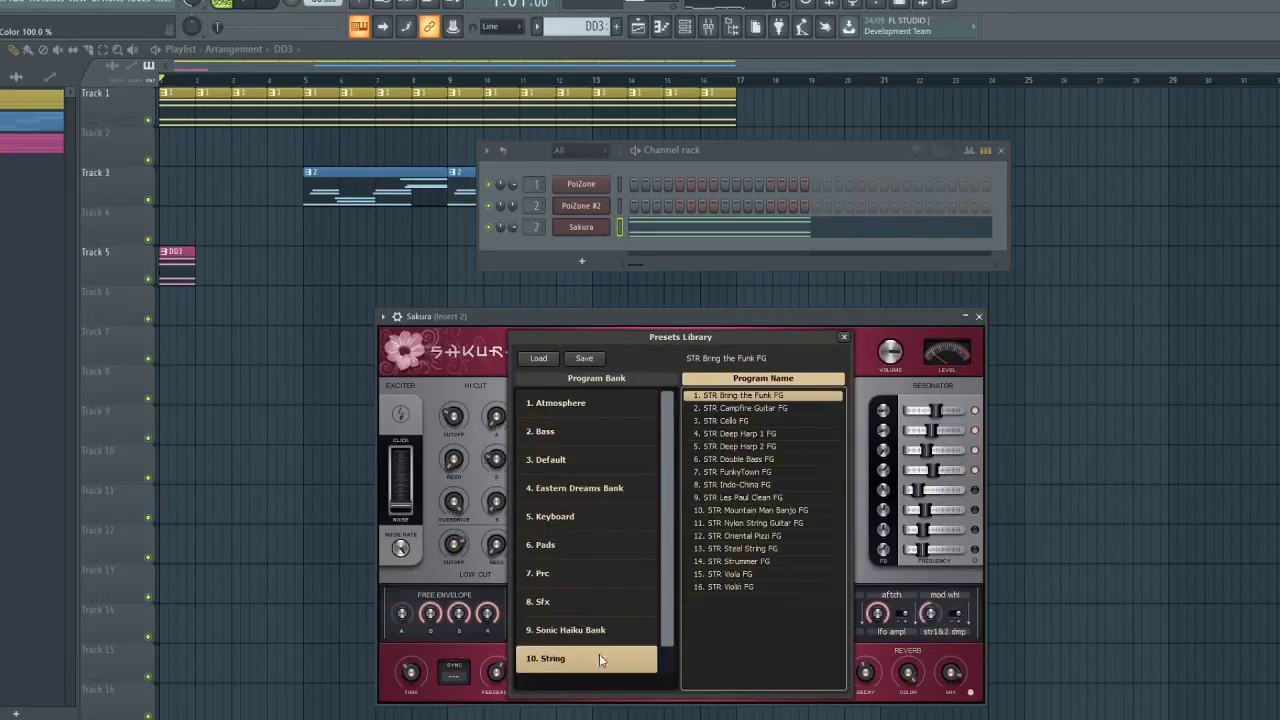
{"action": "left_click", "coordinate": [766, 410]}
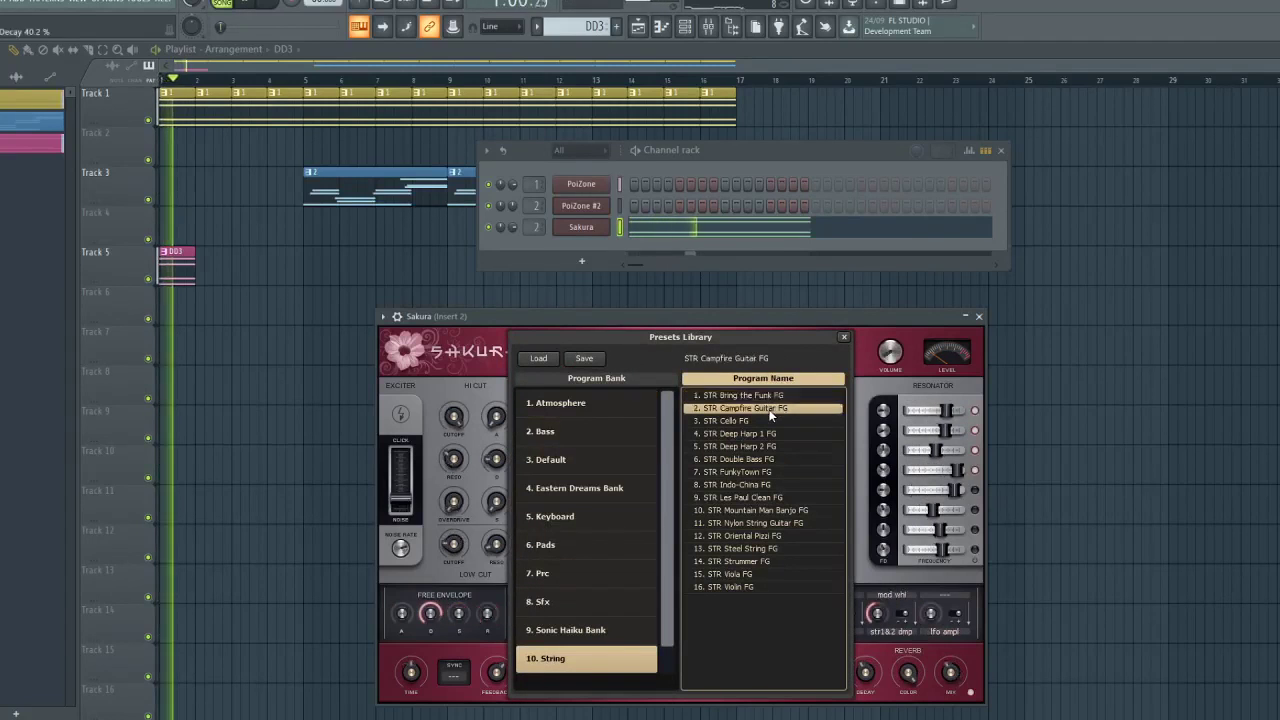
{"action": "left_click", "coordinate": [766, 420]}
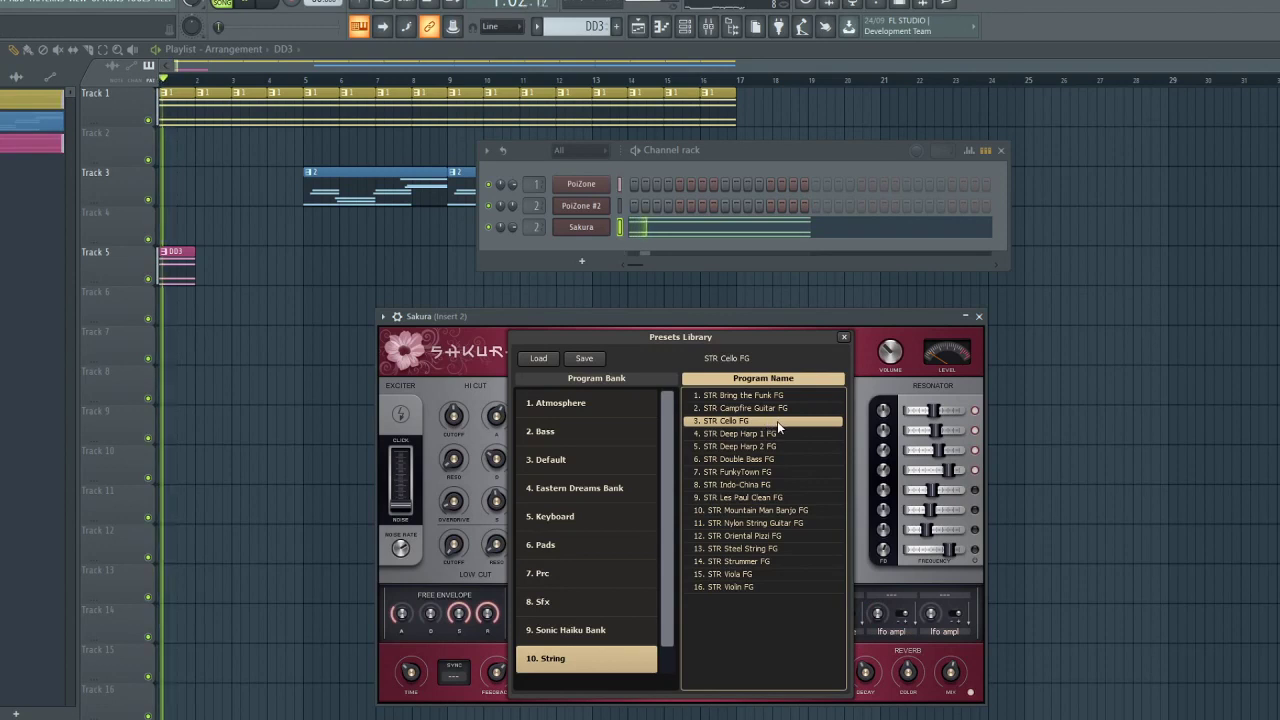
{"action": "left_click", "coordinate": [770, 586]}
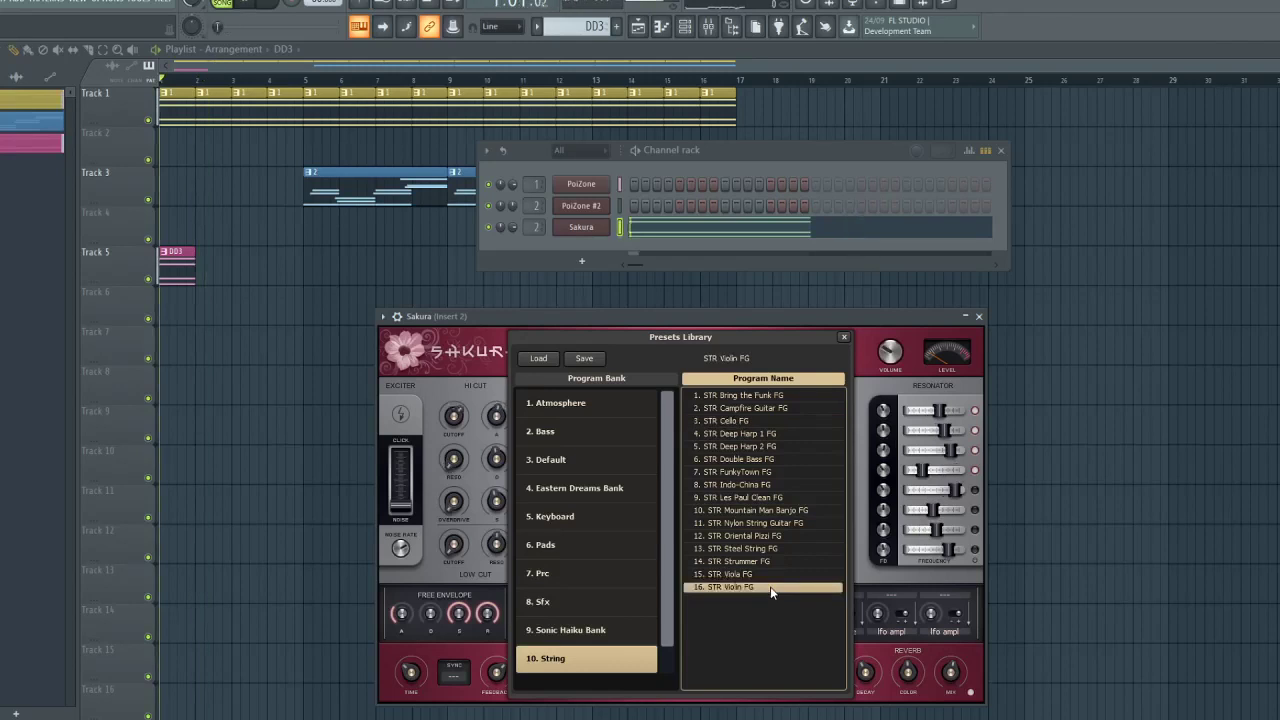
{"action": "left_click", "coordinate": [764, 574]}
{"action": "key", "text": "space"}
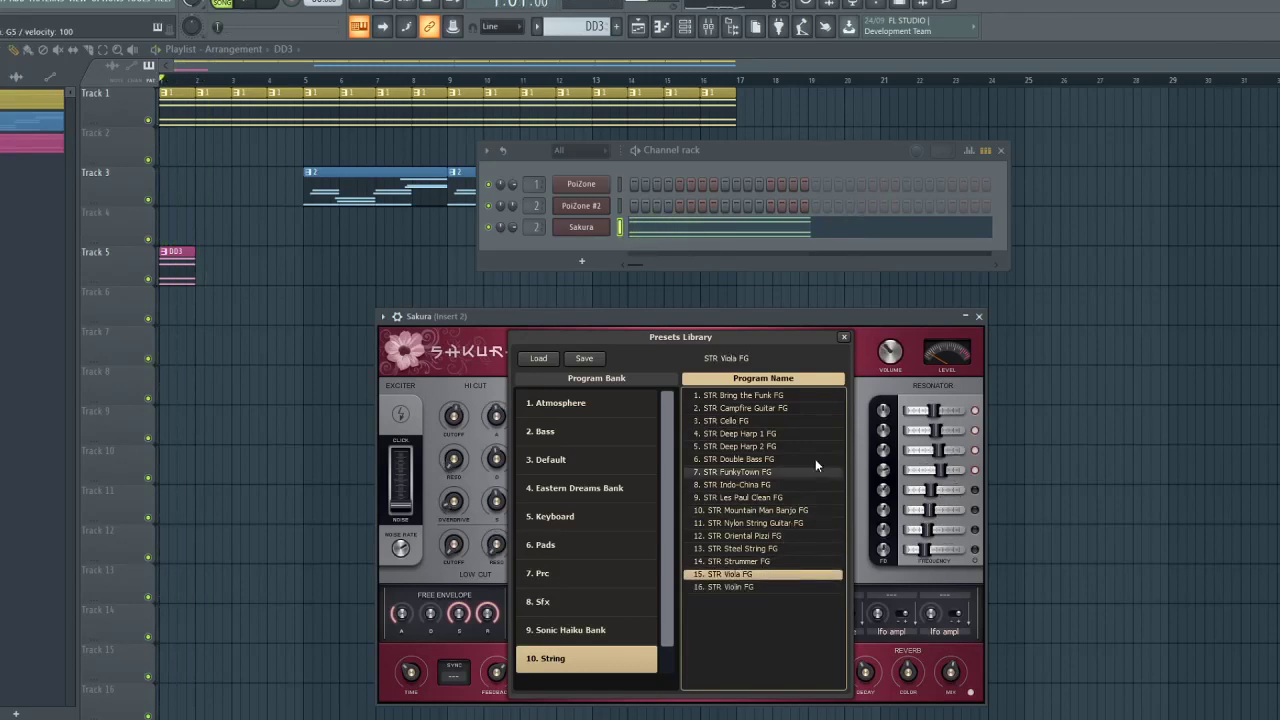
{"action": "left_click", "coordinate": [763, 588]}
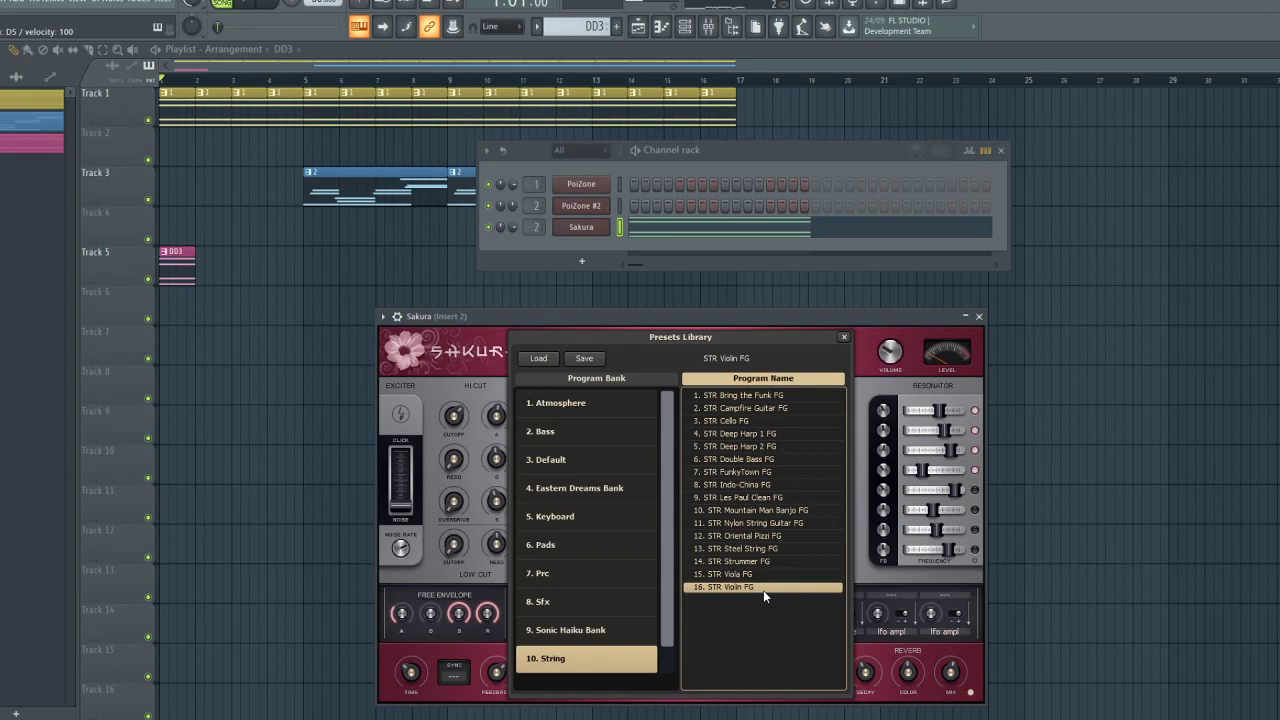
{"action": "left_click", "coordinate": [777, 482]}
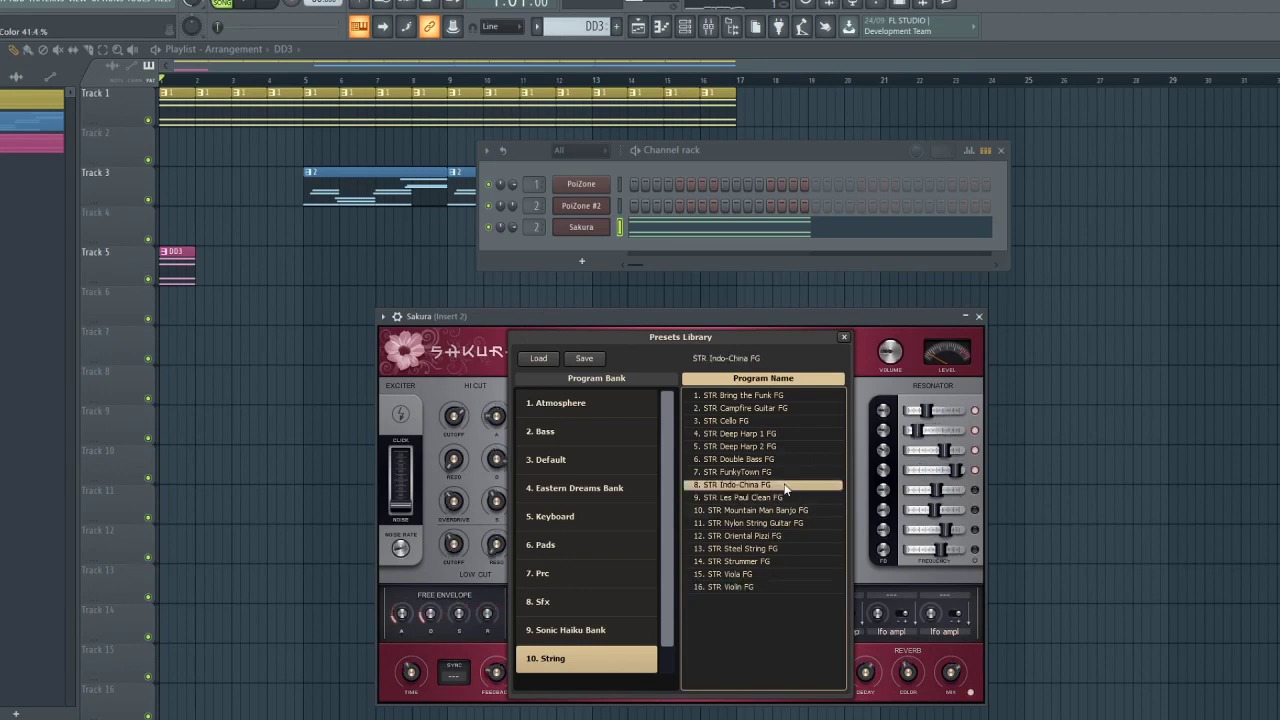
Switch Sakura to the Keyboard bank's KBD Clavikura FG preset and close the preset library
{"action": "left_click", "coordinate": [594, 488]}
{"action": "left_click", "coordinate": [598, 470]}
{"action": "left_click", "coordinate": [604, 496]}
{"action": "left_click", "coordinate": [605, 470]}
{"action": "left_click", "coordinate": [606, 498]}
{"action": "left_click", "coordinate": [606, 510]}
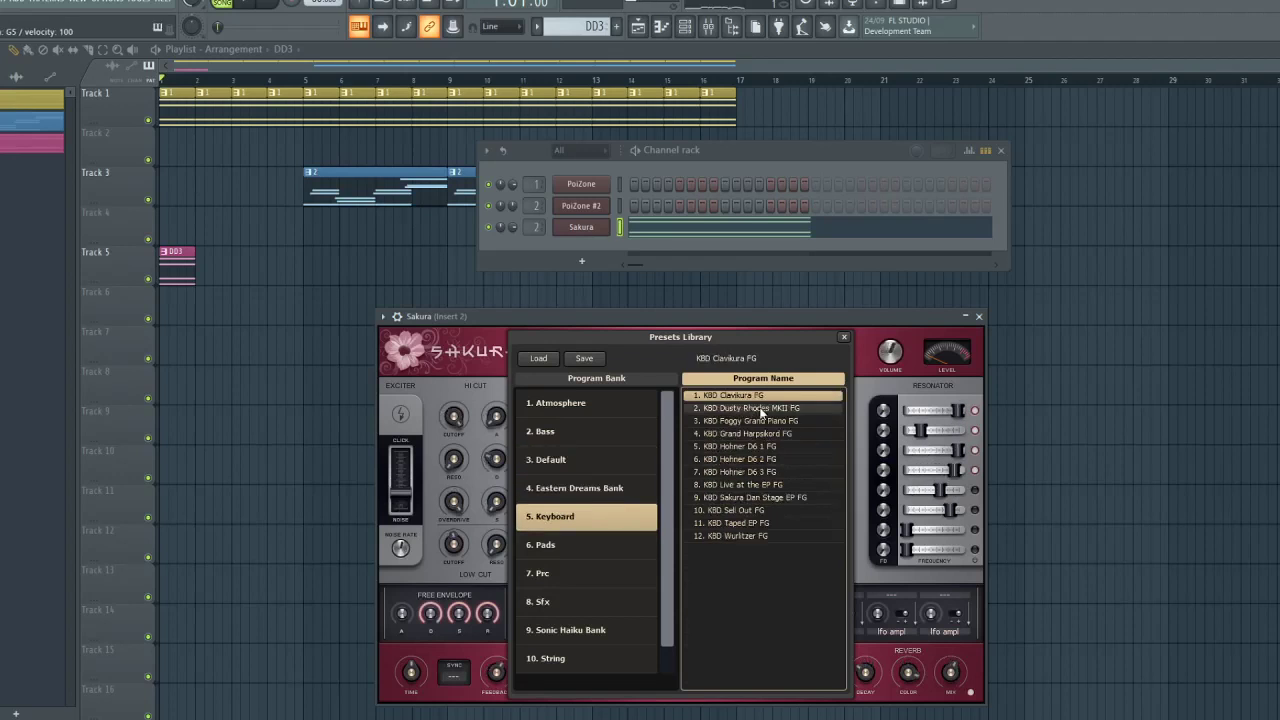
{"action": "left_click", "coordinate": [842, 338]}
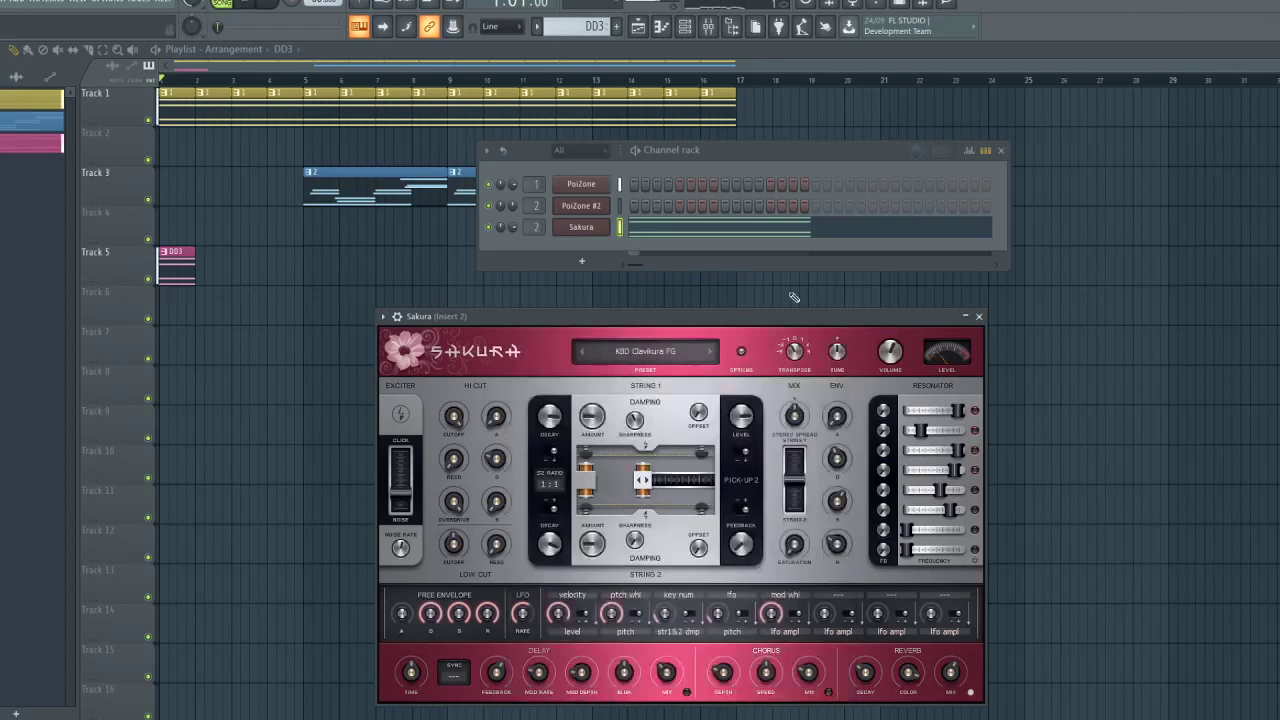
Try arpeggiating the Sakura chord in the piano roll with the Normal pattern and a range of 1
{"action": "left_click", "coordinate": [696, 242]}
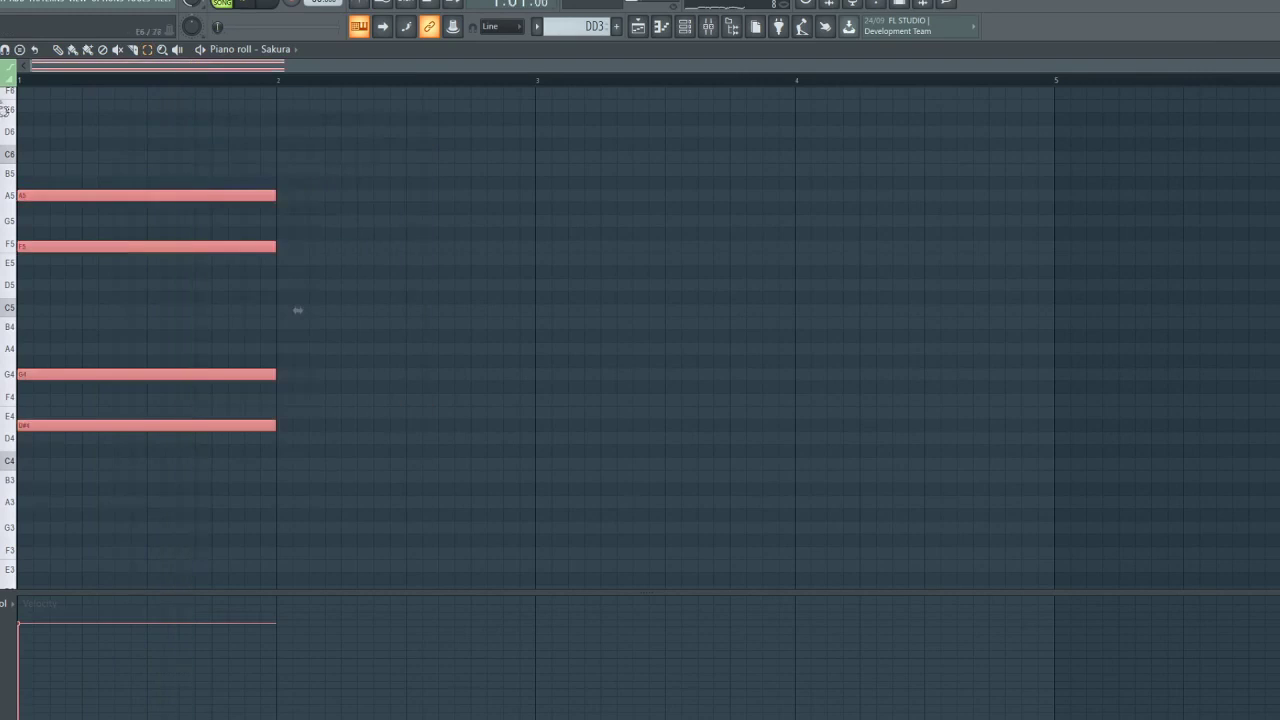
{"action": "left_click", "coordinate": [2, 49]}
{"action": "mouse_move", "coordinate": [12, 98]}
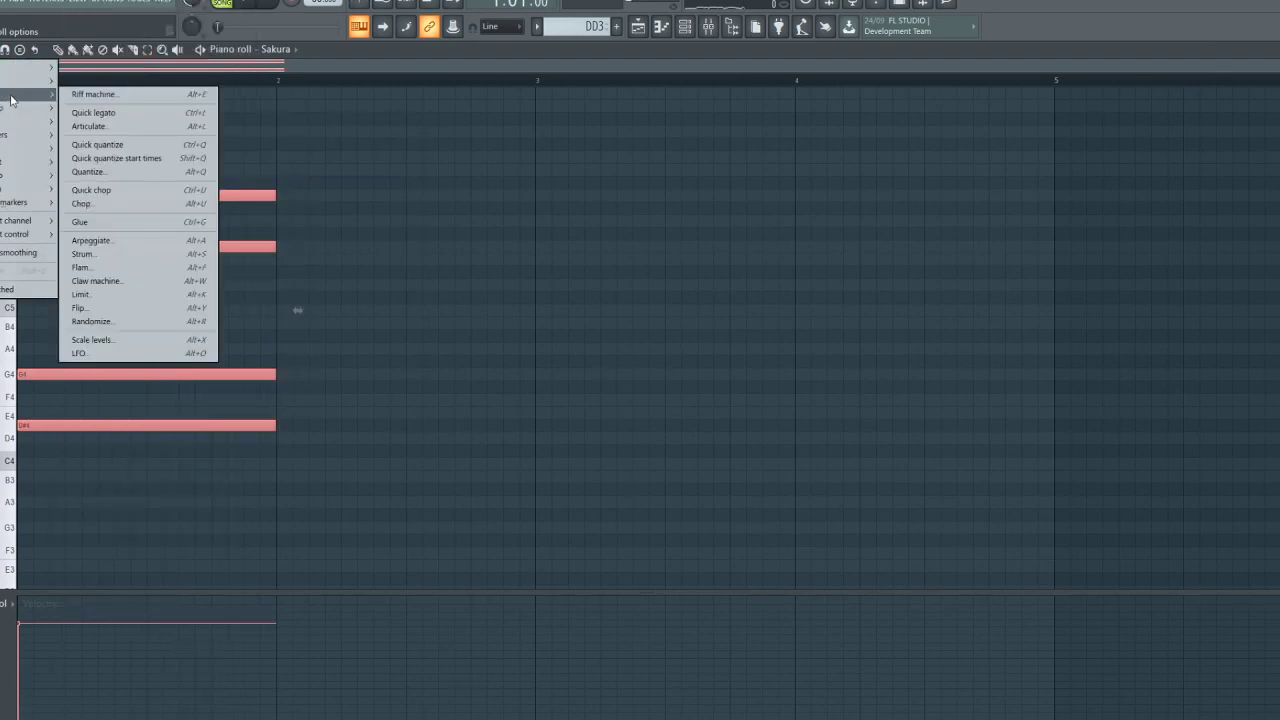
{"action": "left_click", "coordinate": [92, 240]}
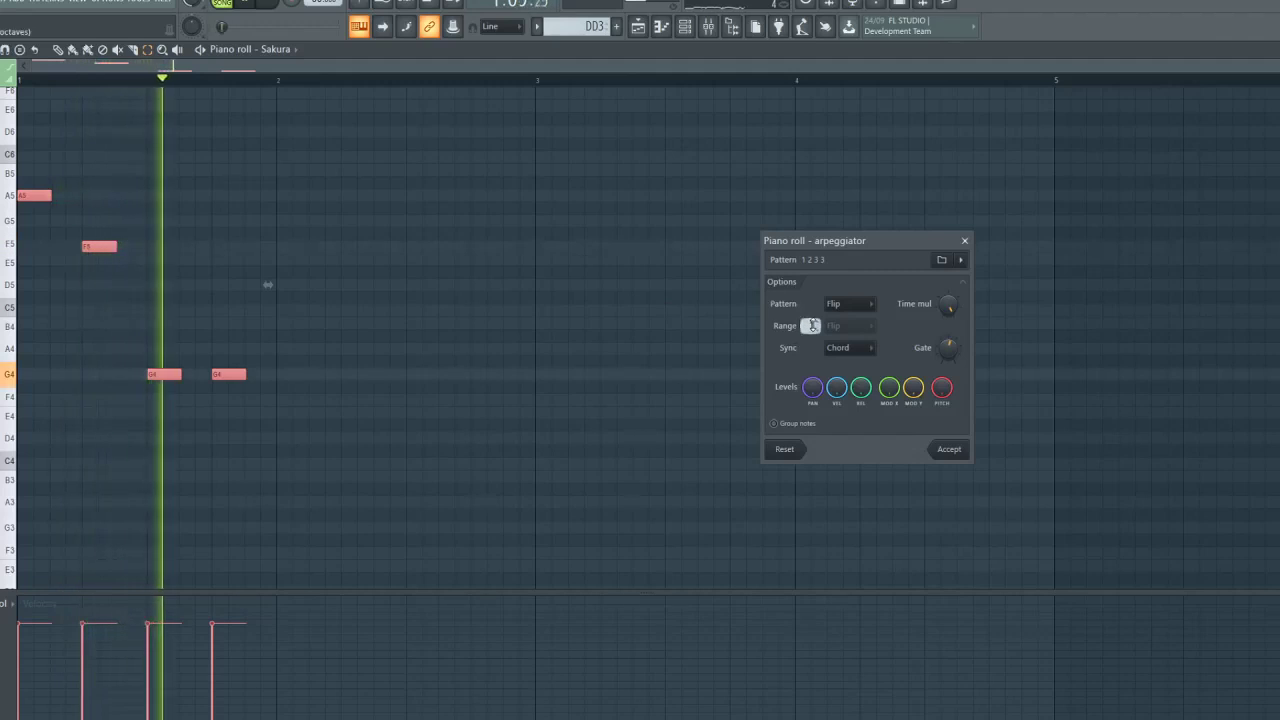
{"action": "left_click_drag", "start_coordinate": [811, 326], "coordinate": [826, 327]}
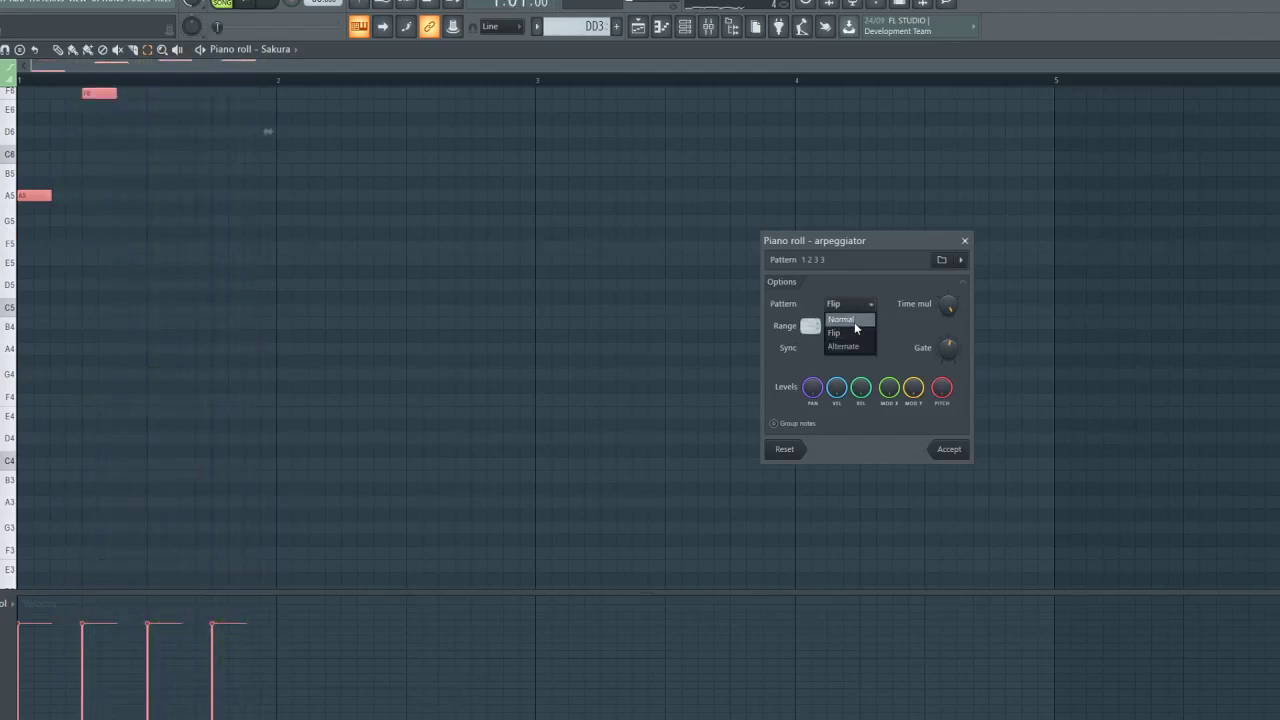
{"action": "left_click", "coordinate": [854, 321]}
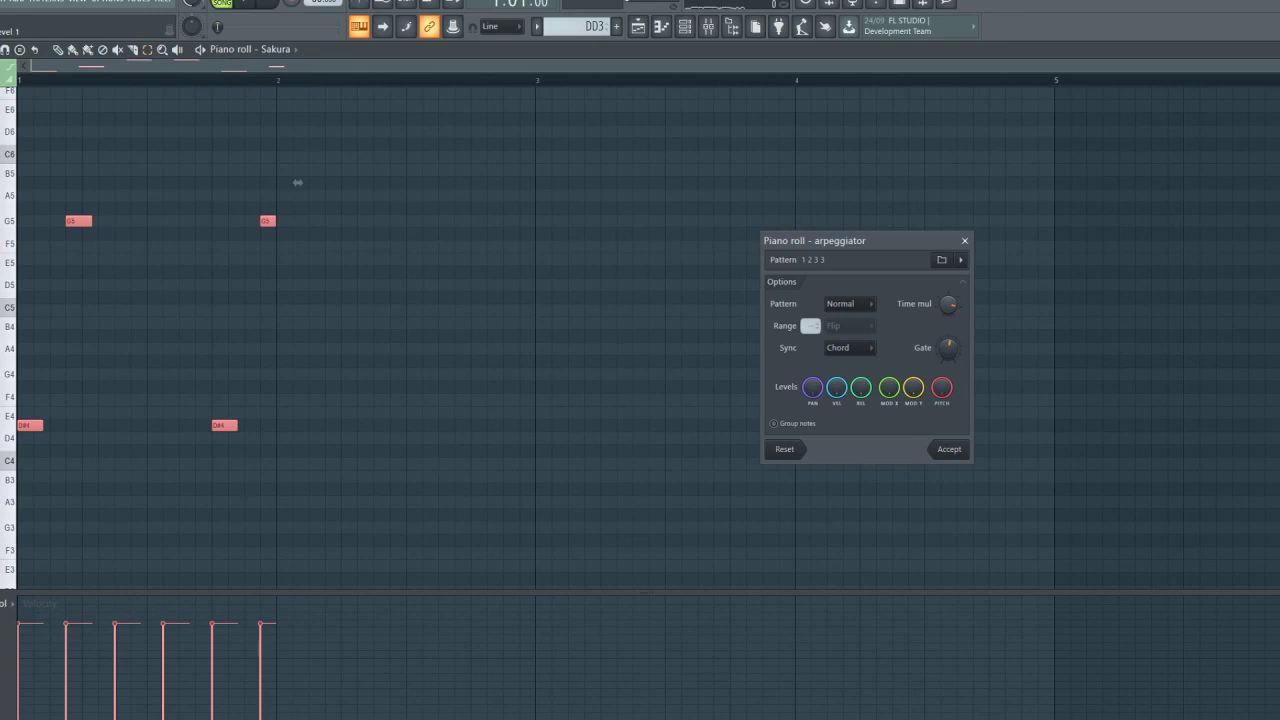
{"action": "left_click_drag", "start_coordinate": [808, 326], "coordinate": [812, 326]}
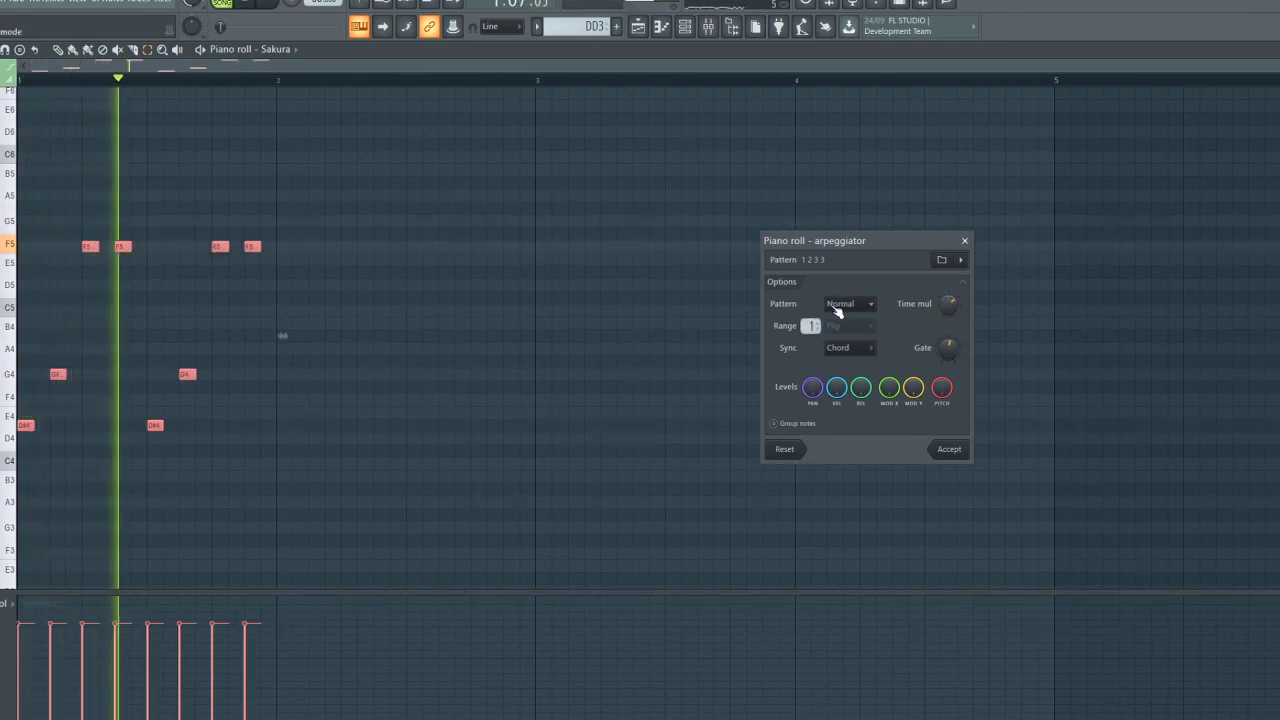
Lengthen the arpeggio's gate, then try the Alternate pattern with a range of 2
{"action": "mouse_move", "coordinate": [946, 347]}
{"action": "left_mouse_down"}
{"action": "mouse_move", "coordinate": [946, 330]}
{"action": "mouse_move", "coordinate": [951, 352]}
{"action": "mouse_move", "coordinate": [962, 335]}
{"action": "left_mouse_up"}
{"action": "mouse_move", "coordinate": [298, 336]}
{"action": "left_mouse_down"}
{"action": "mouse_move", "coordinate": [266, 337]}
{"action": "mouse_move", "coordinate": [297, 336]}
{"action": "left_mouse_up"}
{"action": "mouse_move", "coordinate": [950, 349]}
{"action": "left_mouse_down"}
{"action": "mouse_move", "coordinate": [951, 390]}
{"action": "mouse_move", "coordinate": [958, 350]}
{"action": "left_mouse_up"}
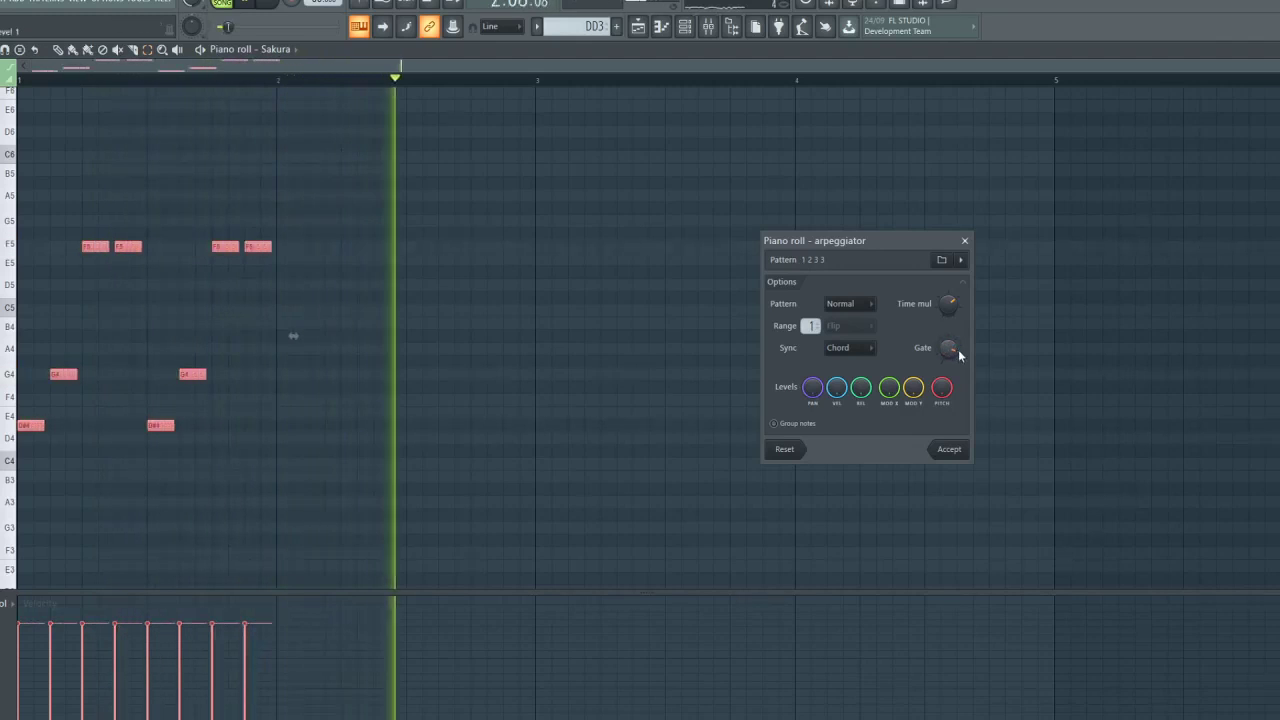
{"action": "left_click", "coordinate": [849, 304]}
{"action": "left_click", "coordinate": [866, 306]}
{"action": "left_click", "coordinate": [866, 306]}
{"action": "left_click", "coordinate": [834, 349]}
{"action": "left_click_drag", "start_coordinate": [811, 326], "coordinate": [811, 314]}
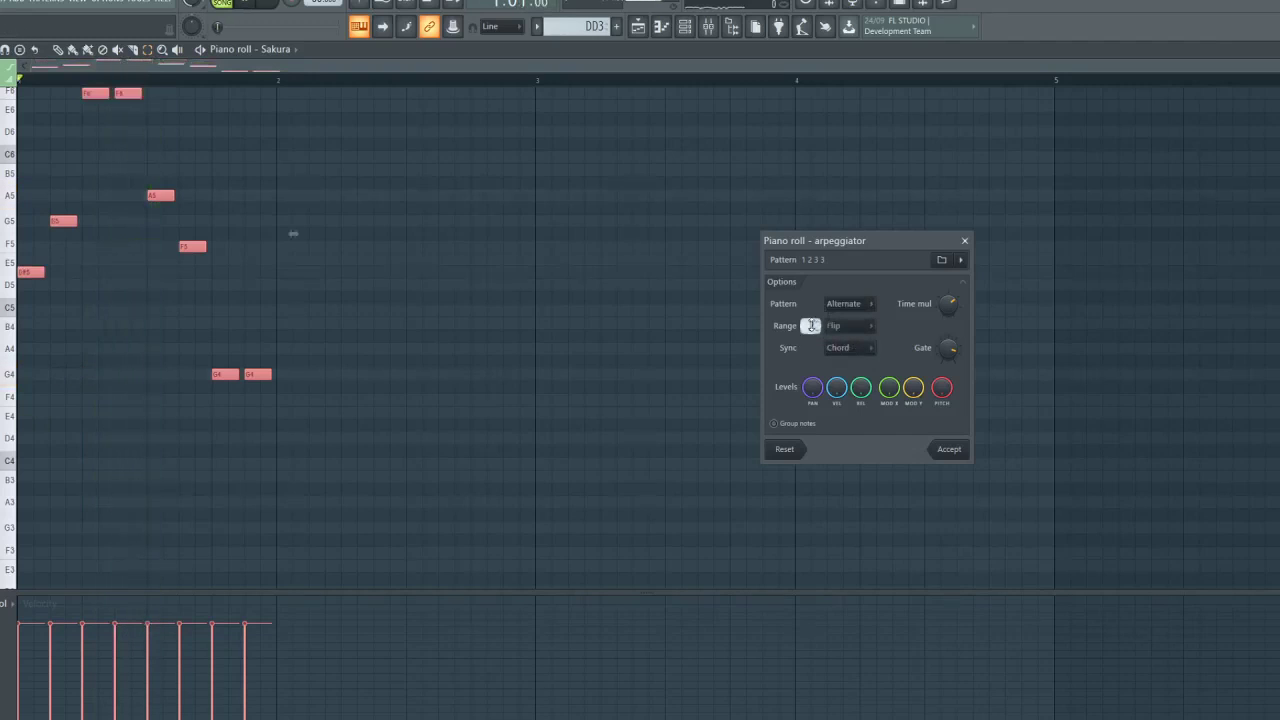
Try the Normal arpeggio pattern with Time sync and a range of 1
{"action": "left_click", "coordinate": [848, 304]}
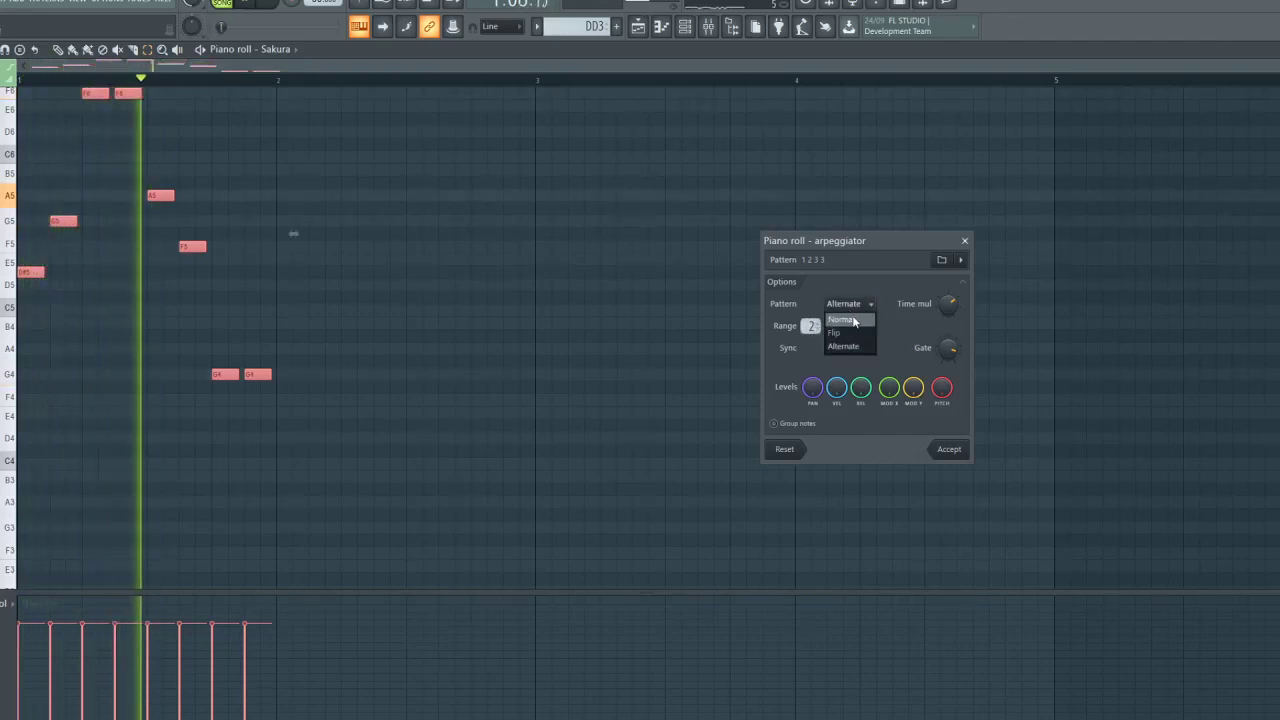
{"action": "left_click", "coordinate": [853, 313]}
{"action": "left_click", "coordinate": [850, 348]}
{"action": "left_click", "coordinate": [838, 376]}
{"action": "left_click", "coordinate": [862, 349]}
{"action": "left_click", "coordinate": [836, 363]}
{"action": "scroll", "coordinate": [810, 326], "scroll_direction": "up", "scroll_amount": 3}
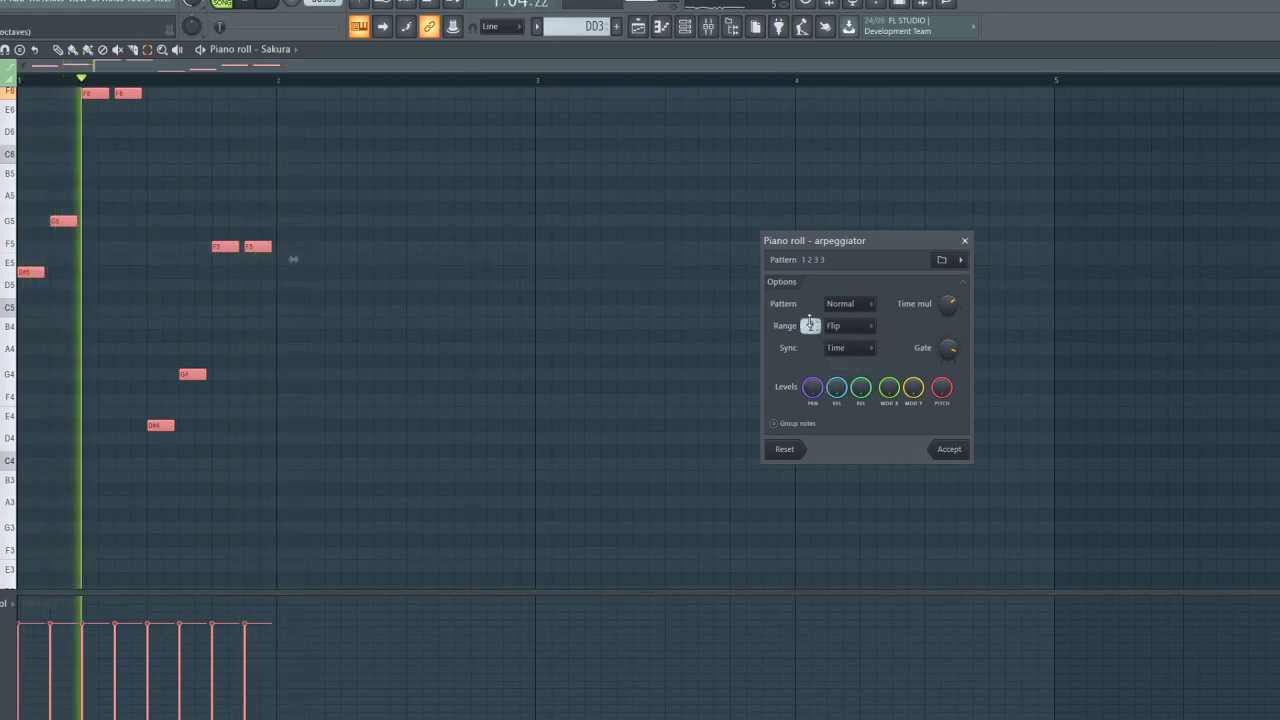
{"action": "scroll", "coordinate": [810, 326], "scroll_direction": "down", "scroll_amount": 4}
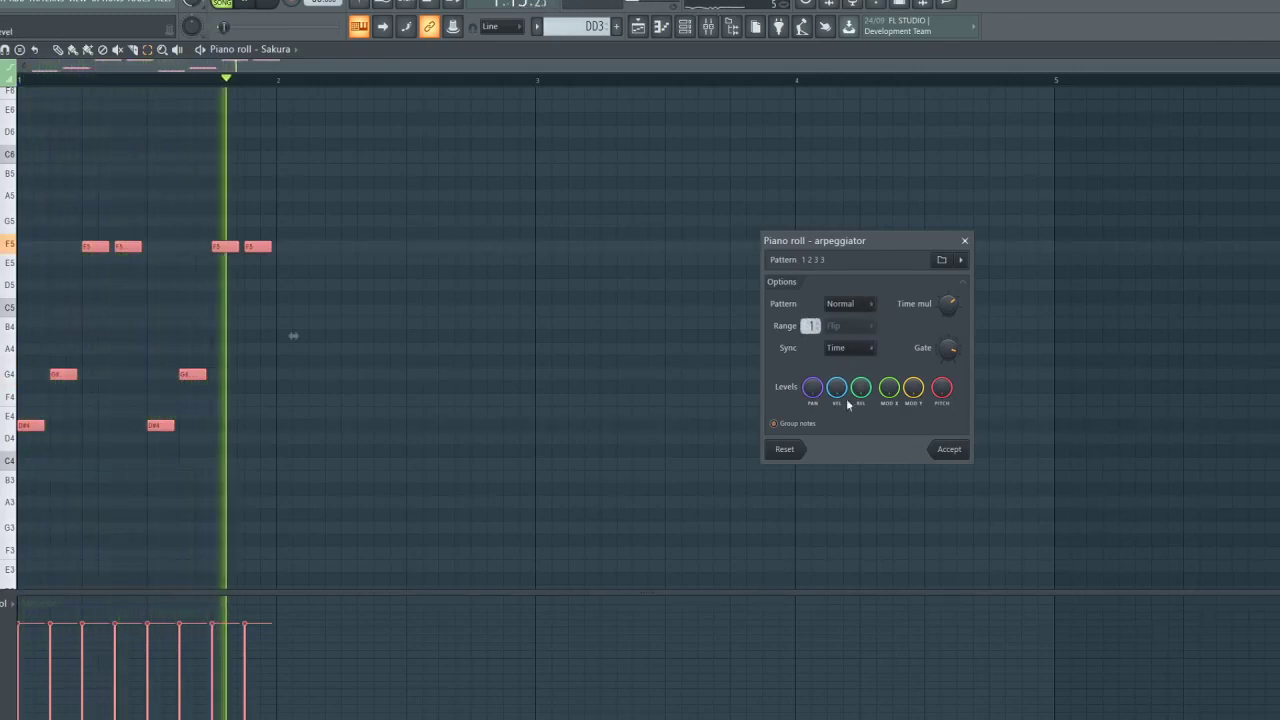
Try different time multipliers for the arpeggio, then close the arpeggiator without accepting it
{"action": "left_click_drag", "start_coordinate": [948, 304], "coordinate": [948, 340]}
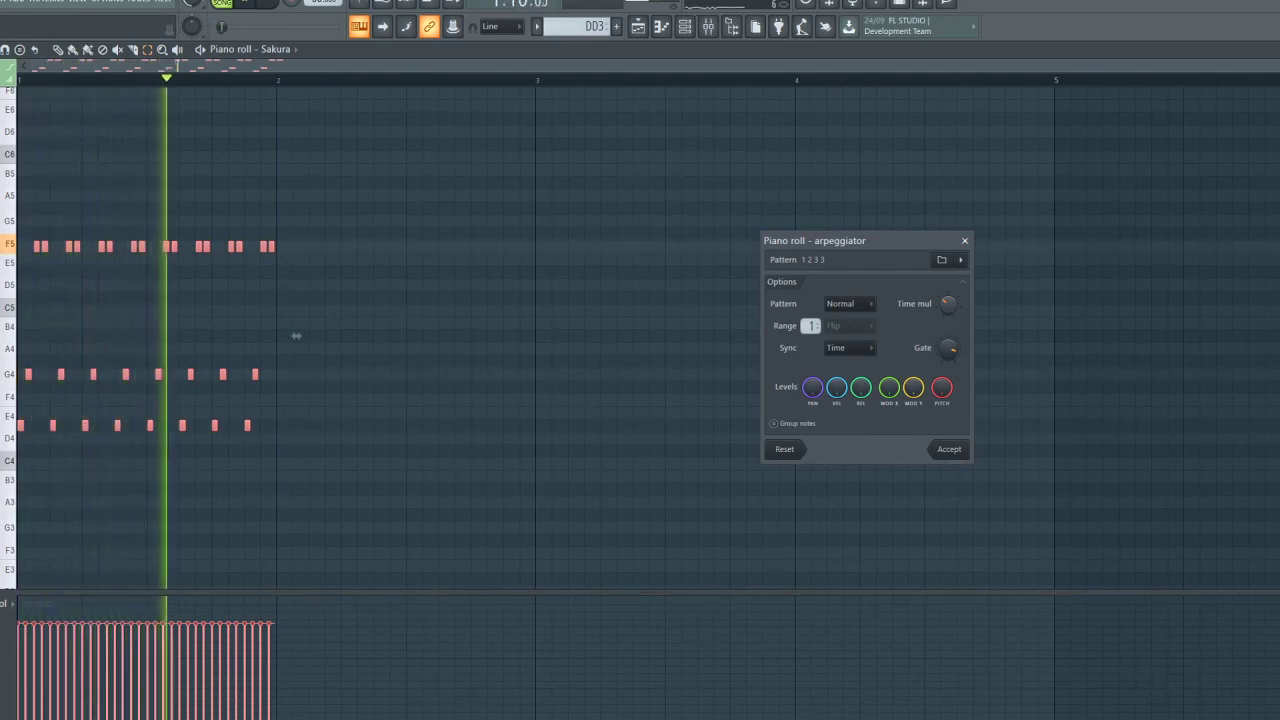
{"action": "left_click_drag", "start_coordinate": [946, 315], "coordinate": [946, 335]}
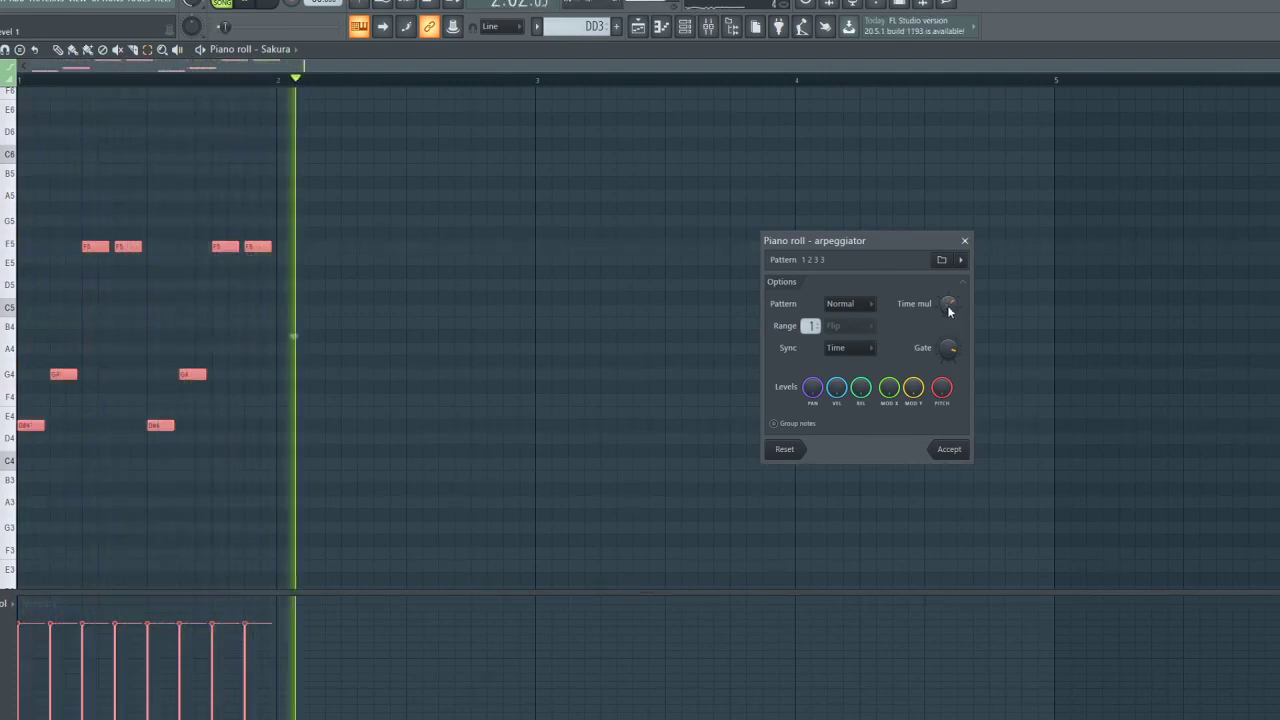
{"action": "left_click", "coordinate": [964, 241]}
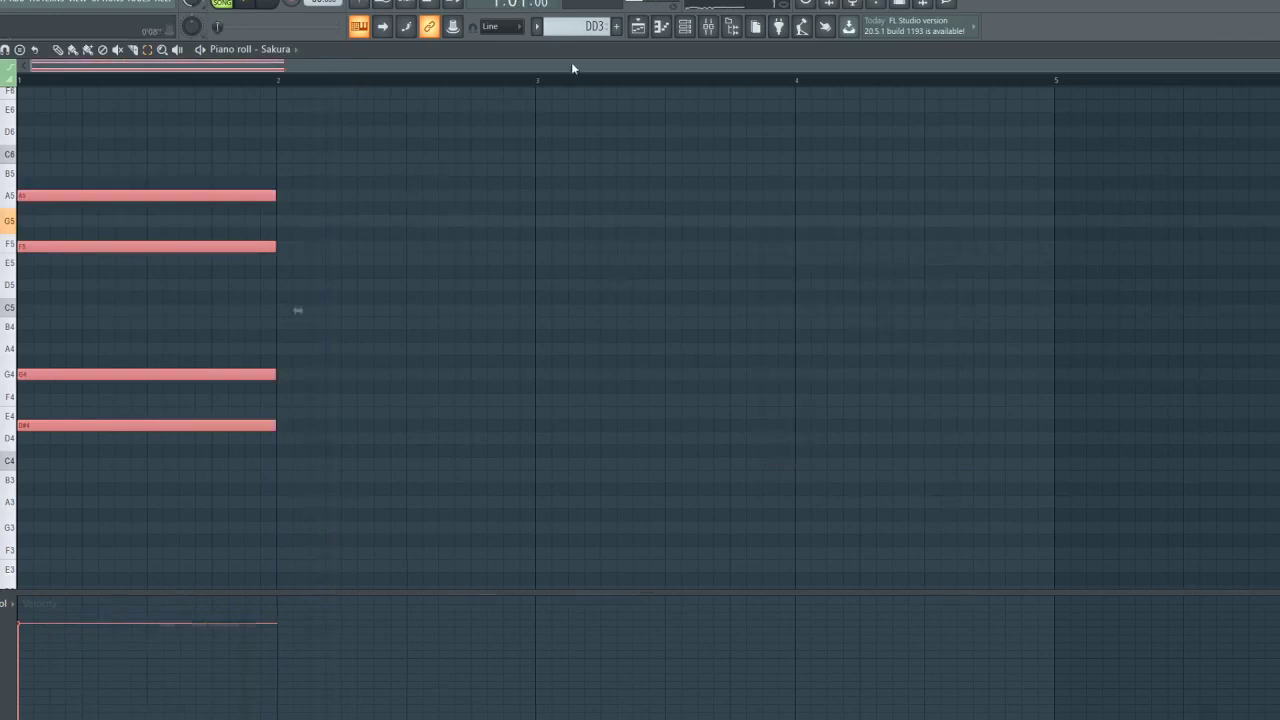
Return to the Sakura instrument and audition KBD Hohner D6 3 FG from its preset library
{"action": "left_click", "coordinate": [636, 27]}
{"action": "left_click", "coordinate": [685, 27]}
{"action": "left_click", "coordinate": [581, 228]}
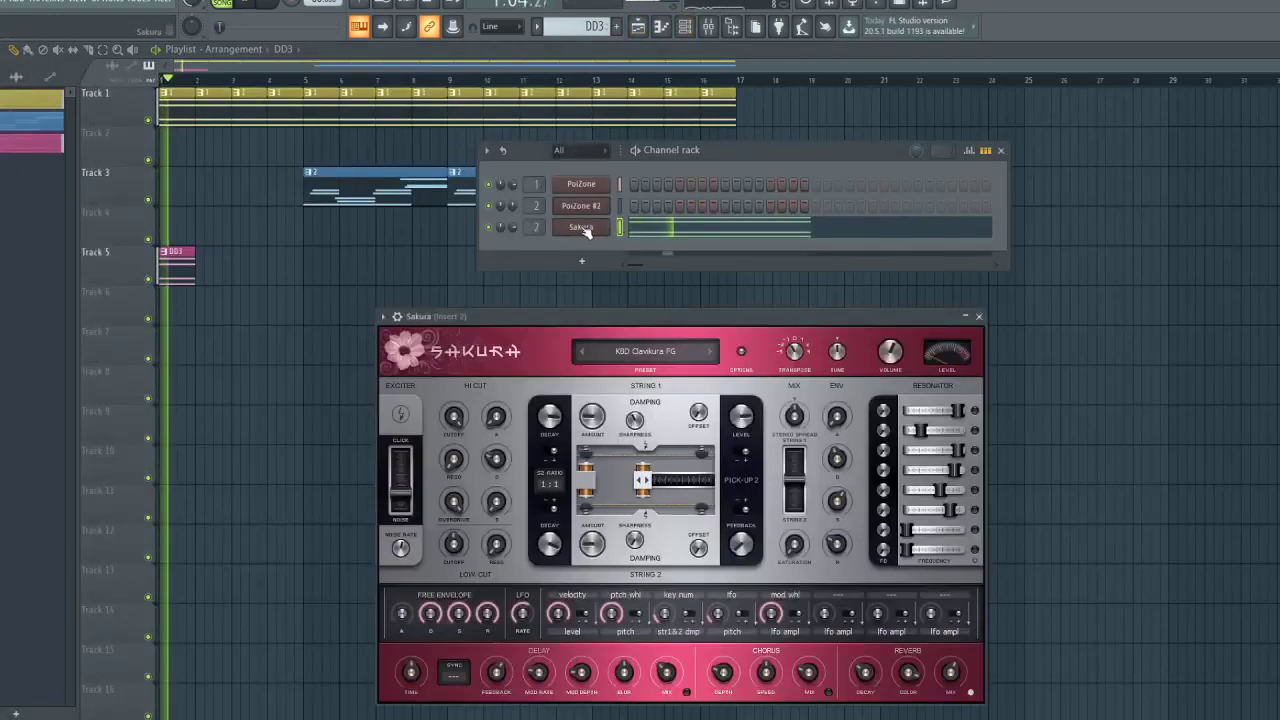
{"action": "left_click", "coordinate": [680, 356]}
{"action": "left_click", "coordinate": [729, 474]}
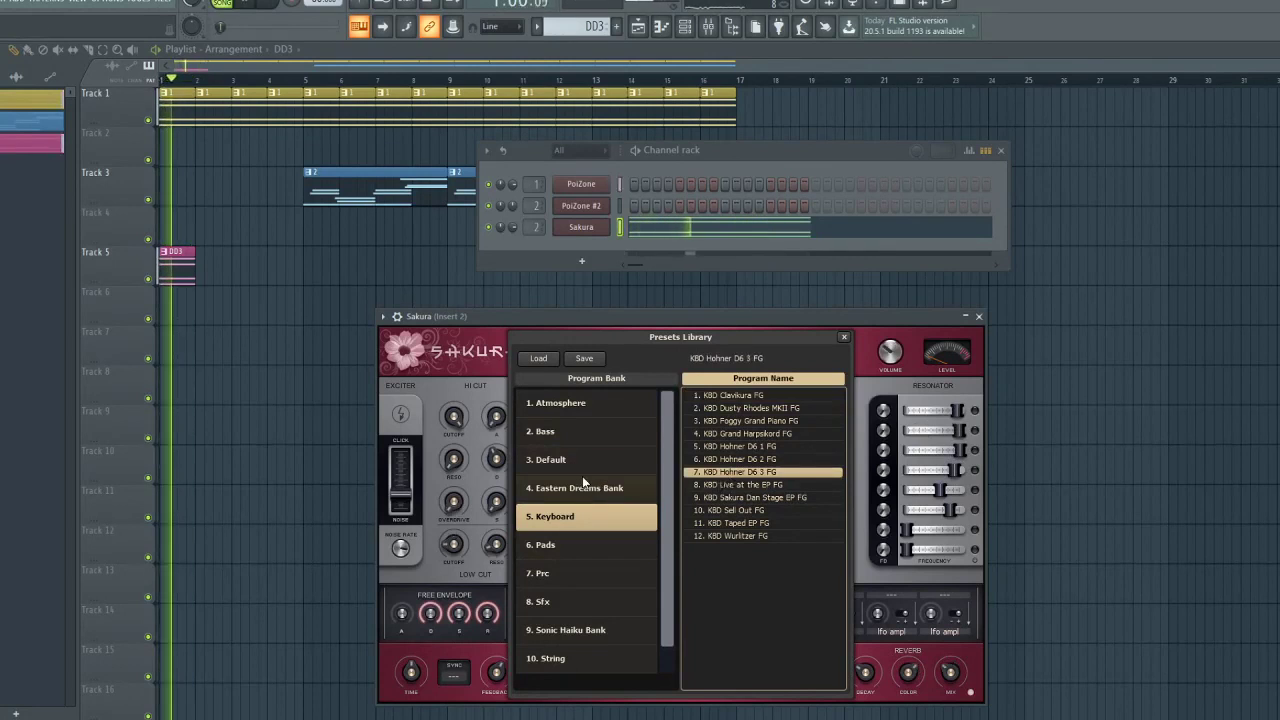
Audition bass, bell and flute presets in Sakura's Eastern Dreams Bank, including BASS Disco DS and FLUTE Seasonal DS
{"action": "left_click", "coordinate": [582, 487]}
{"action": "left_click", "coordinate": [730, 435]}
{"action": "scroll", "coordinate": [770, 508], "scroll_direction": "down", "scroll_amount": 2}
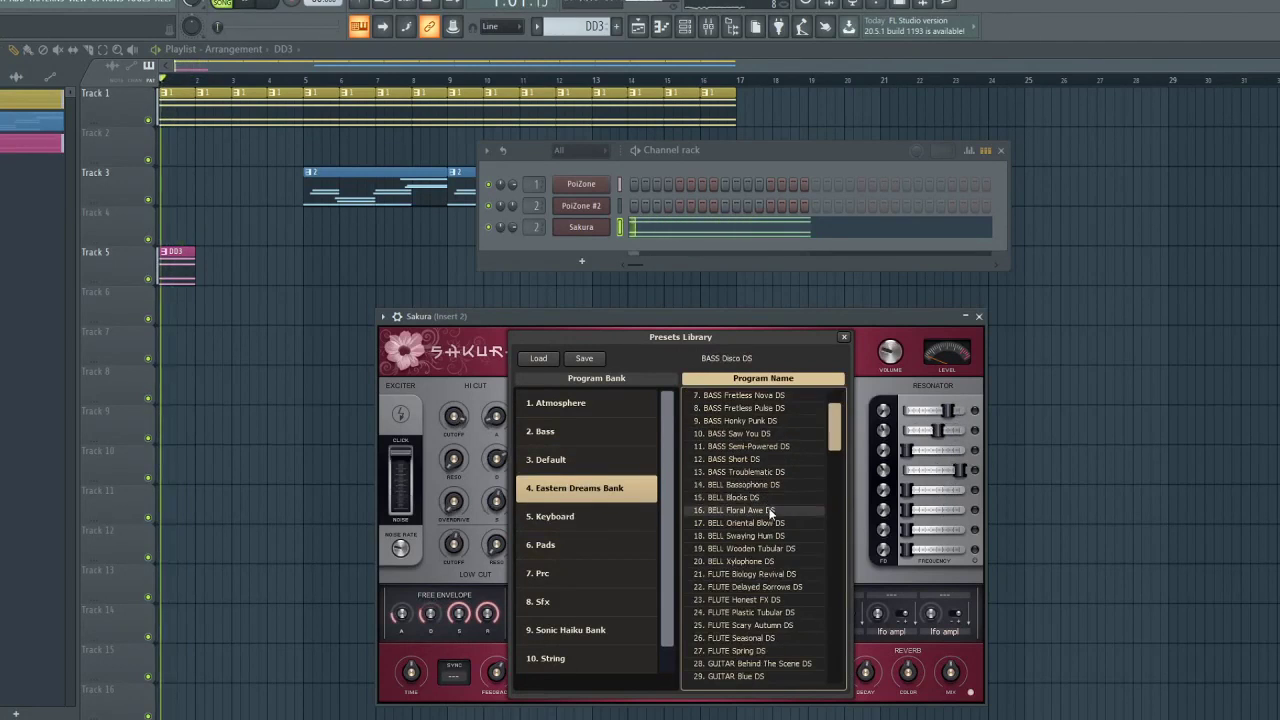
{"action": "left_click", "coordinate": [769, 508]}
{"action": "scroll", "coordinate": [771, 536], "scroll_direction": "down", "scroll_amount": 4}
{"action": "left_click", "coordinate": [771, 573]}
{"action": "scroll", "coordinate": [771, 556], "scroll_direction": "up", "scroll_amount": 1}
{"action": "left_click", "coordinate": [756, 445]}
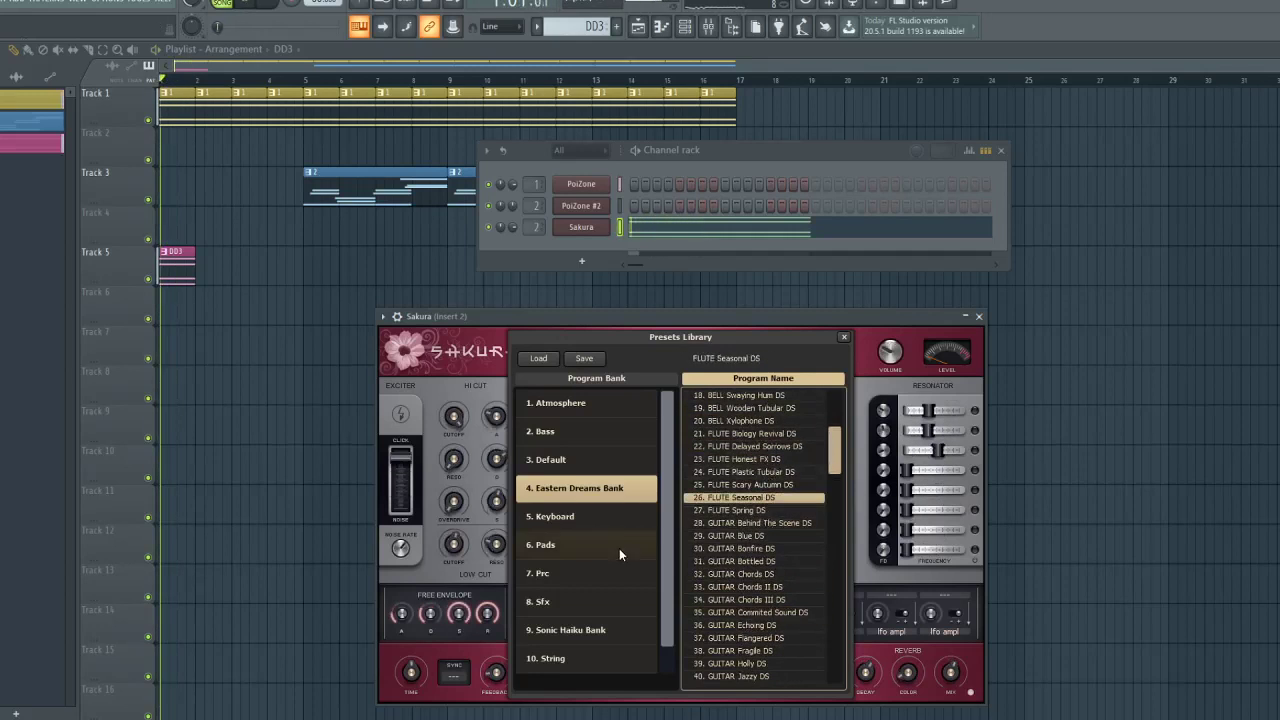
Audition more Keyboard presets, switch Sakura to PRC Analog Kick FG in the Prc bank, and close the preset library
{"action": "left_click", "coordinate": [588, 520]}
{"action": "left_click", "coordinate": [788, 459]}
{"action": "left_click", "coordinate": [781, 434]}
{"action": "left_click", "coordinate": [767, 497]}
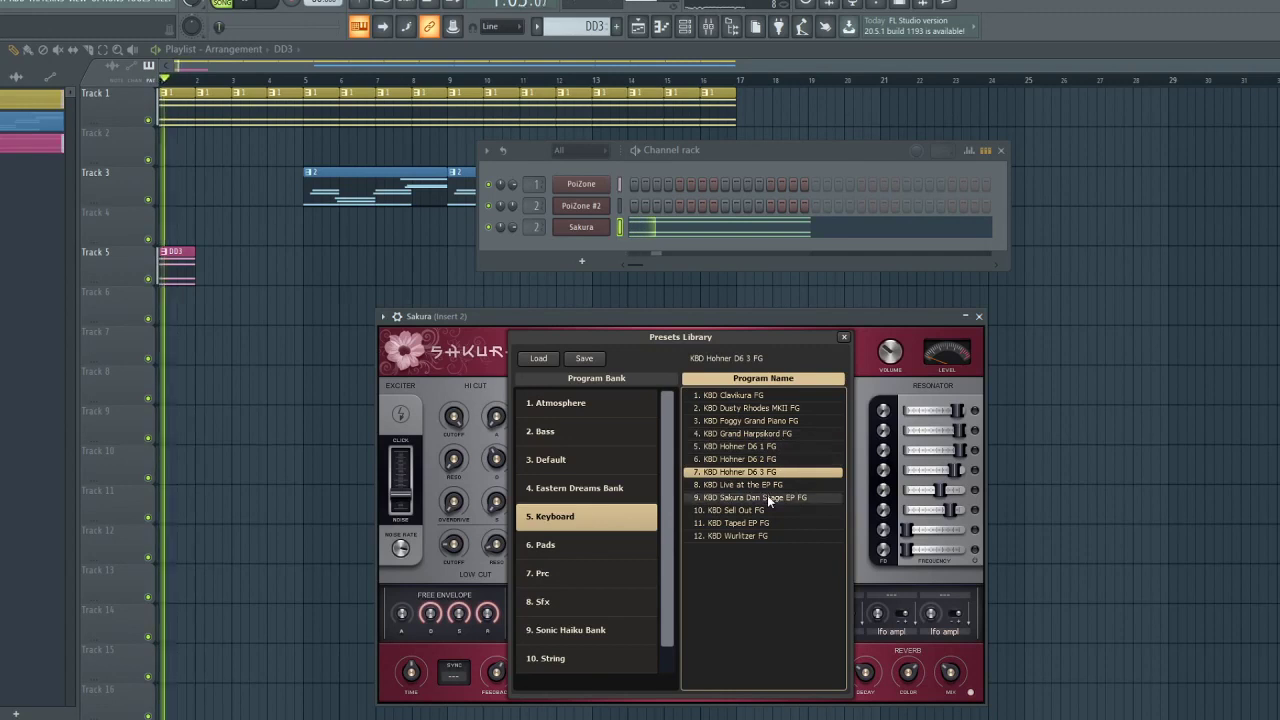
{"action": "left_click", "coordinate": [565, 578]}
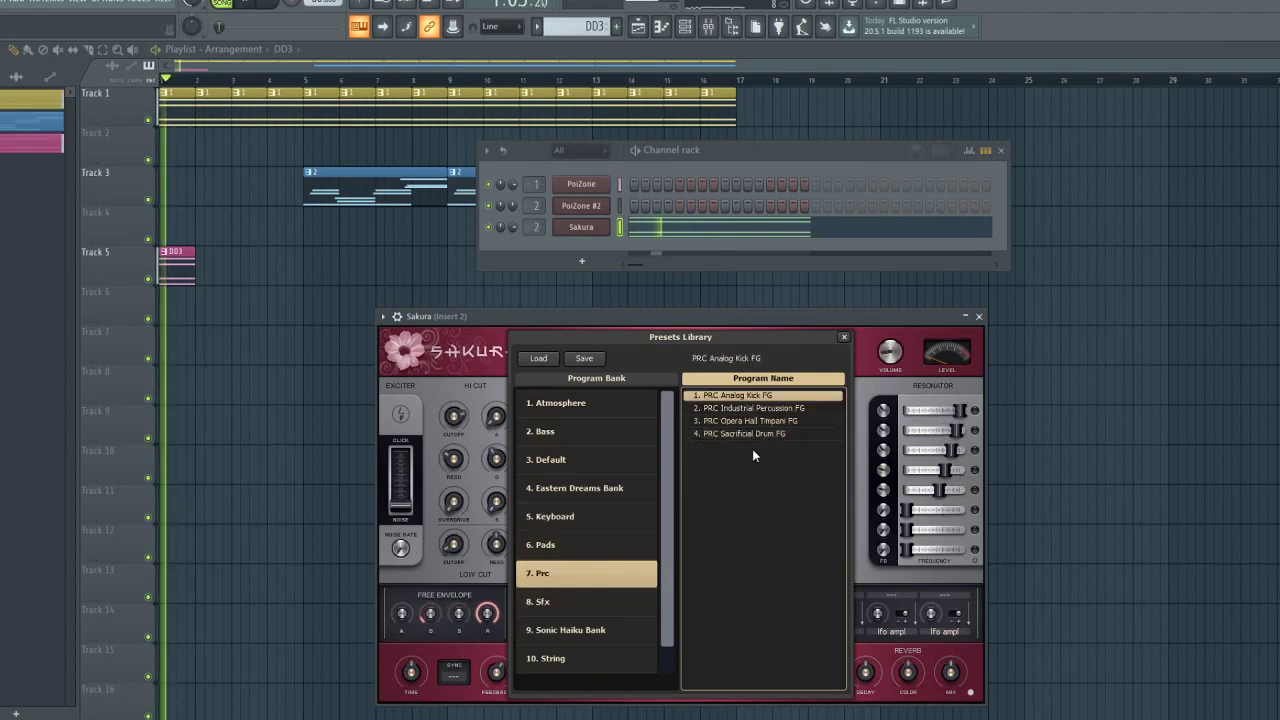
{"action": "left_click", "coordinate": [844, 338]}
Delete the A5, G4 and D#4 notes from Sakura's chord, keeping only F5, and play it back
{"action": "left_click", "coordinate": [714, 237]}
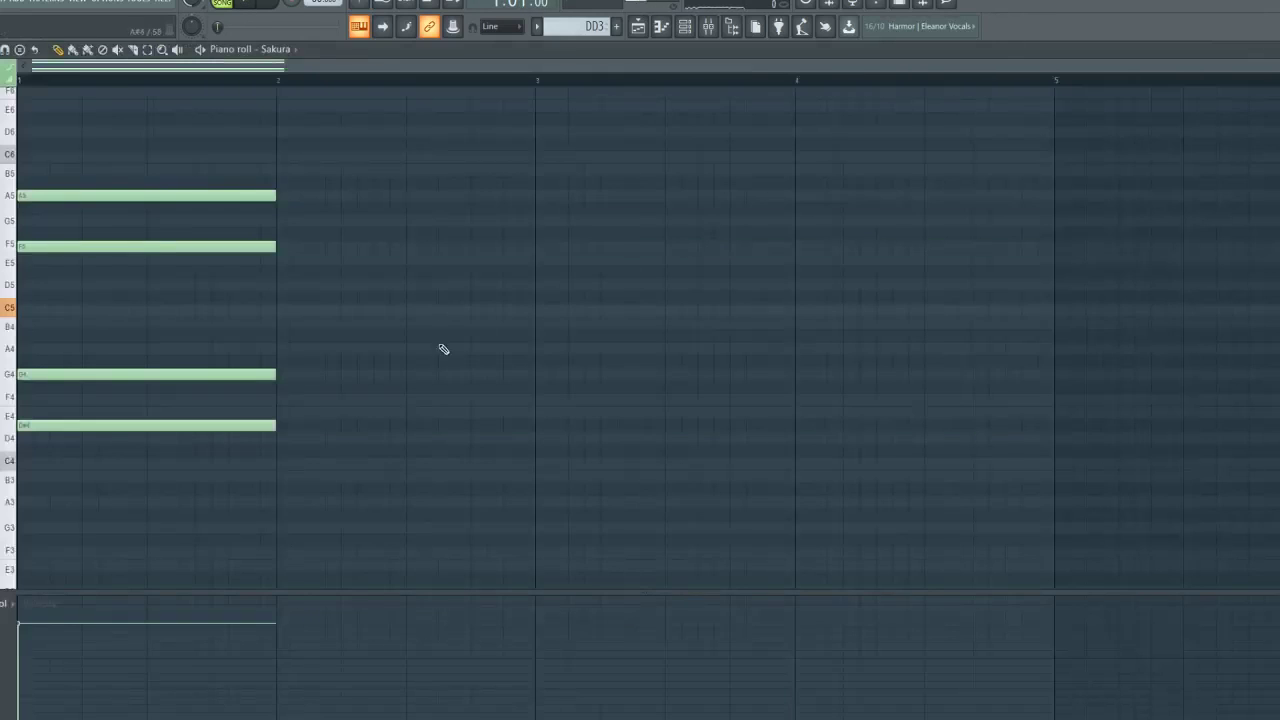
{"action": "right_click", "coordinate": [266, 195]}
{"action": "right_click", "coordinate": [232, 374]}
{"action": "right_click", "coordinate": [220, 425]}
{"action": "key", "text": "space"}
{"action": "key", "text": "space"}
Route the Sakura channel to mixer track 3 and load Fruity Limiter in effect slot 10
{"action": "left_click", "coordinate": [709, 28]}
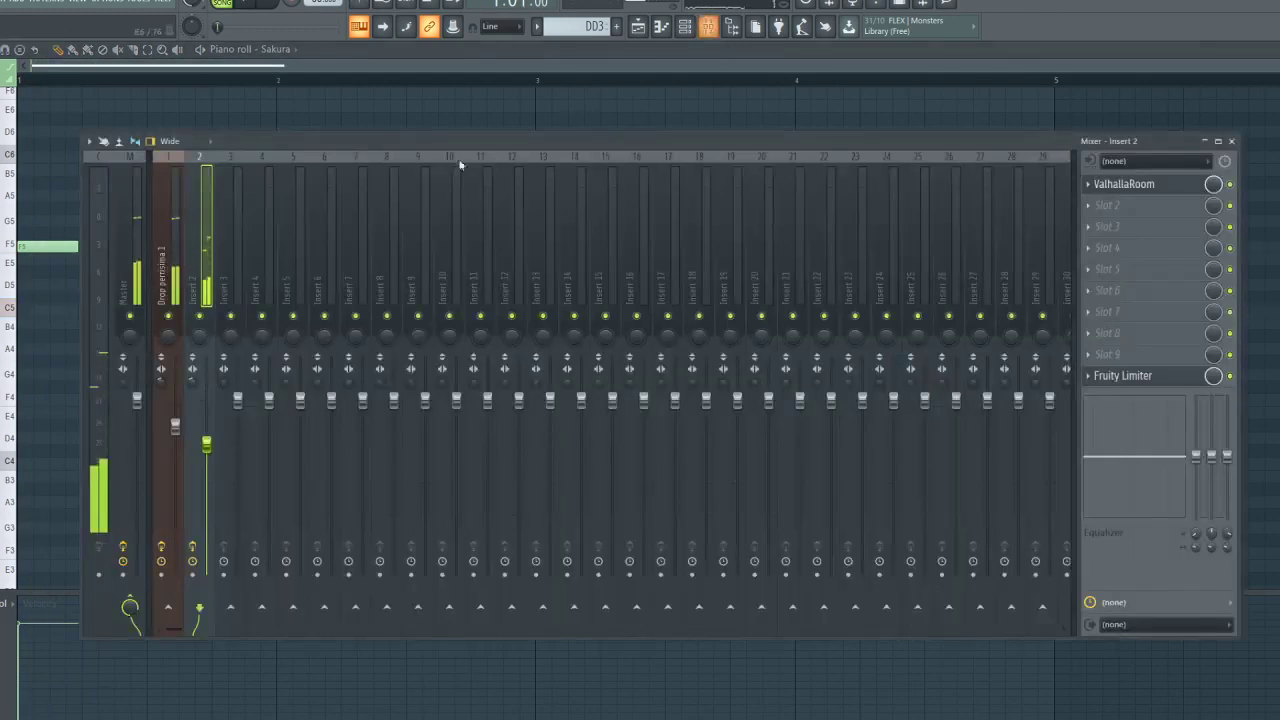
{"action": "key", "text": "ctrl+l"}
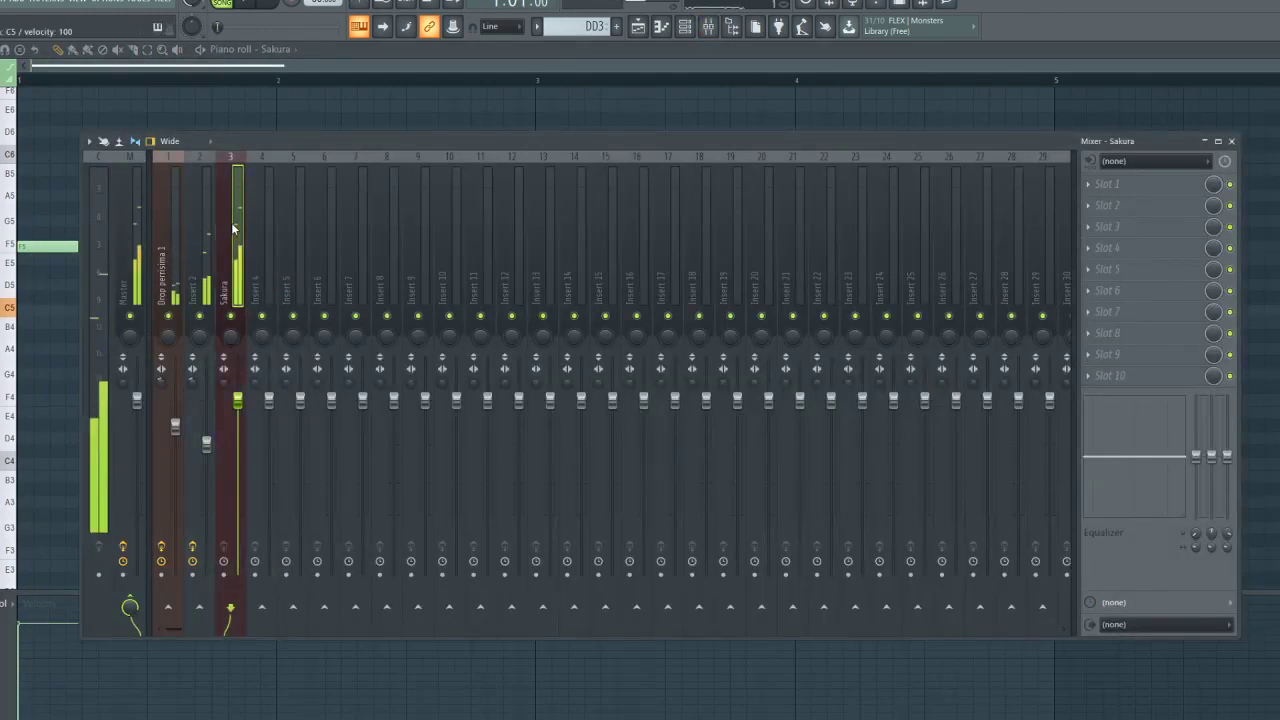
{"action": "left_click", "coordinate": [1133, 385]}
{"action": "mouse_move", "coordinate": [1110, 394]}
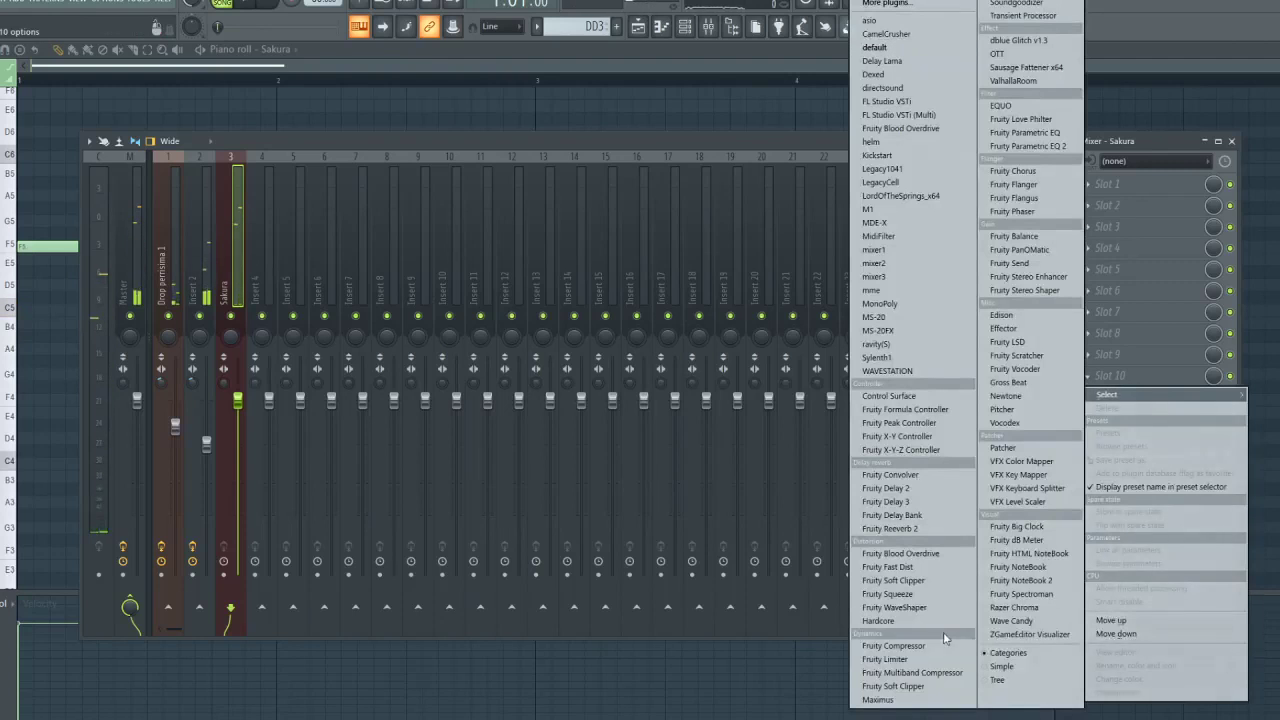
{"action": "left_click", "coordinate": [912, 659]}
Load Fruity Parametric EQ 2 in effect slot 1 of the Sakura mixer track
{"action": "left_click", "coordinate": [1149, 181]}
{"action": "mouse_move", "coordinate": [1110, 202]}
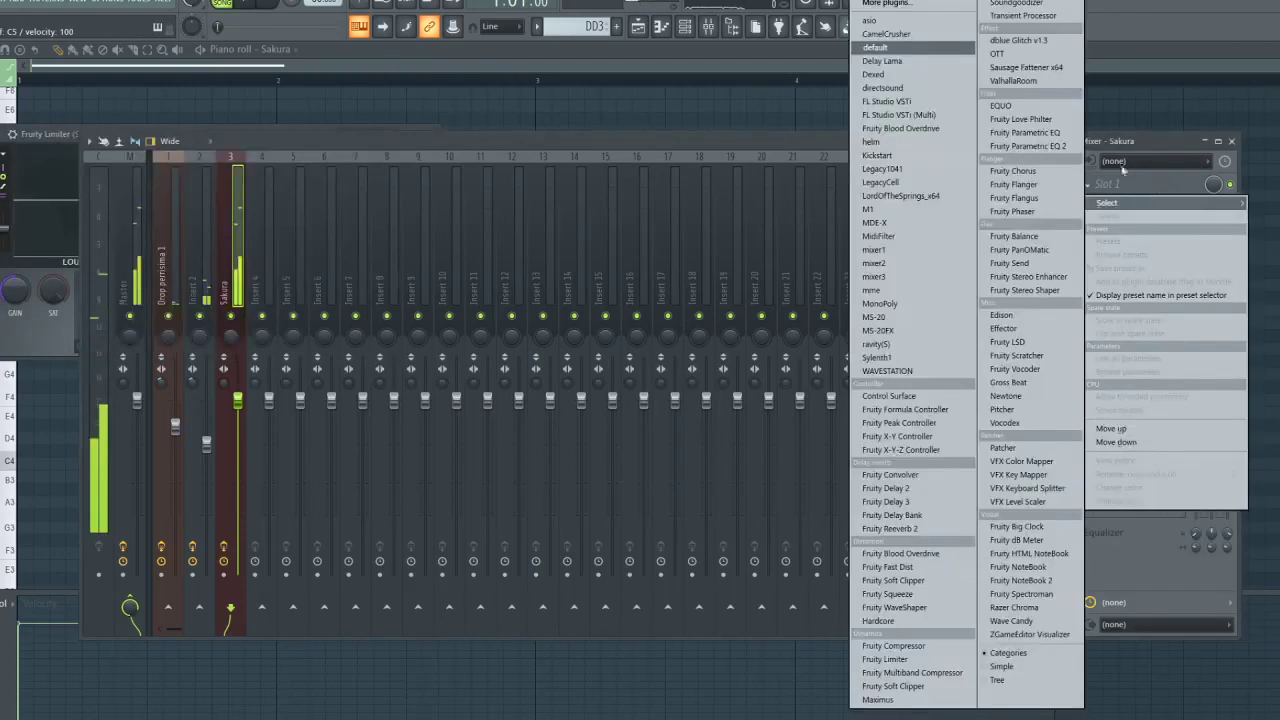
{"action": "left_click", "coordinate": [1063, 146]}
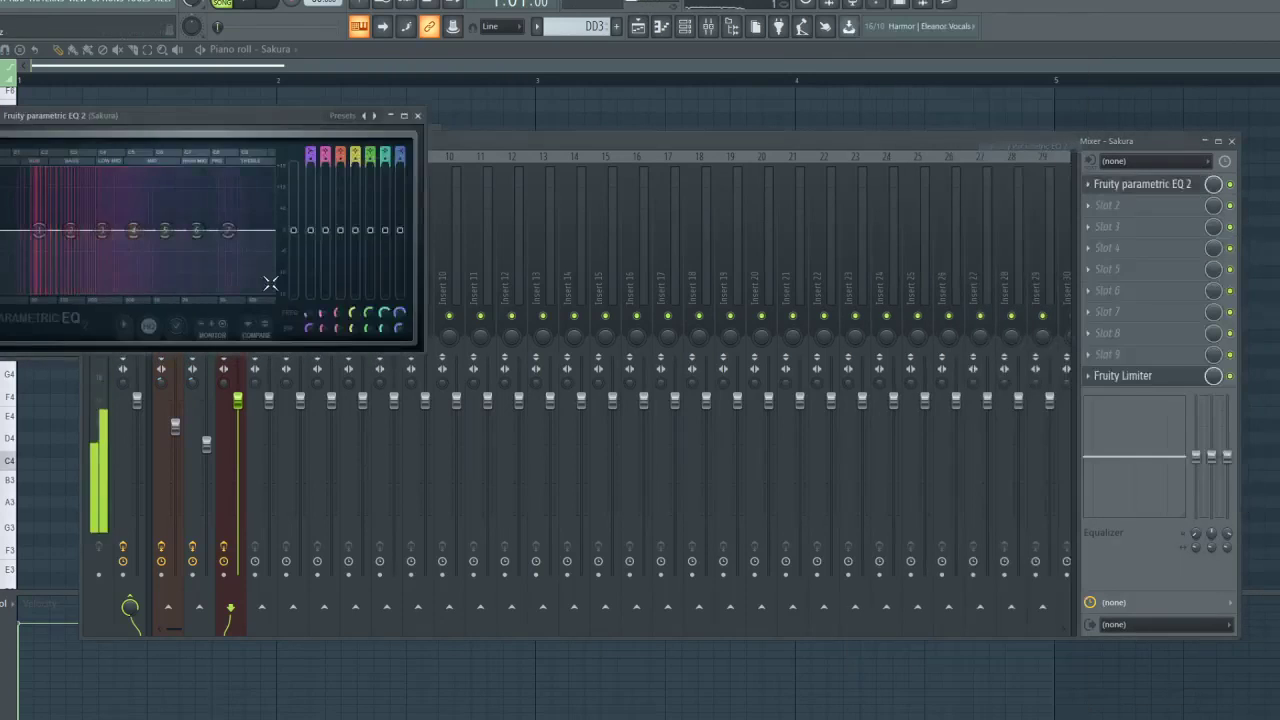
Shape the Sakura track's Parametric EQ 2 with a low cut on band 1, a bass boost on band 2 and a lowered band 4
{"action": "right_click", "coordinate": [38, 231]}
{"action": "left_click", "coordinate": [100, 282]}
{"action": "left_click_drag", "start_coordinate": [31, 289], "coordinate": [2, 288]}
{"action": "left_click_drag", "start_coordinate": [70, 230], "coordinate": [40, 204]}
{"action": "left_click_drag", "start_coordinate": [134, 230], "coordinate": [202, 291]}
Load Fruity Bass Boost in effect slot 2 of the Sakura mixer track and raise its amount at 60 Hz
{"action": "left_click", "coordinate": [1120, 205]}
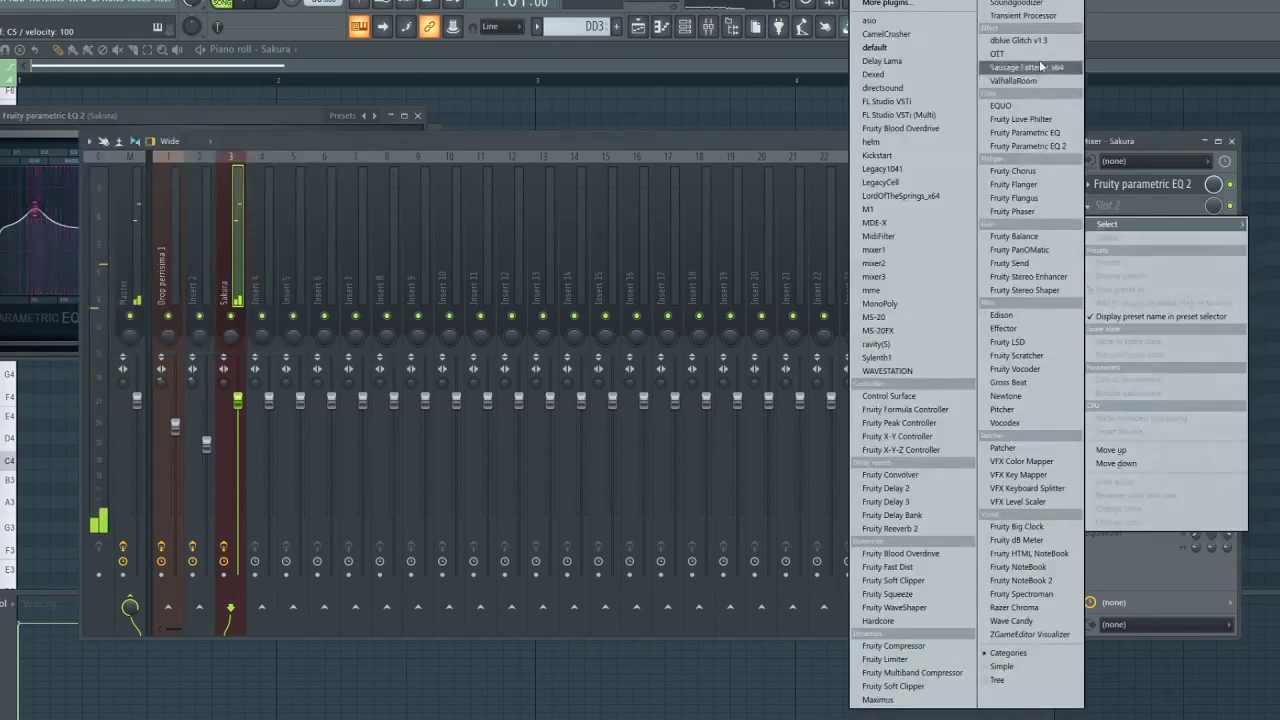
{"action": "left_click", "coordinate": [927, 8]}
{"action": "type", "text": "bass"}
{"action": "key", "text": "Return"}
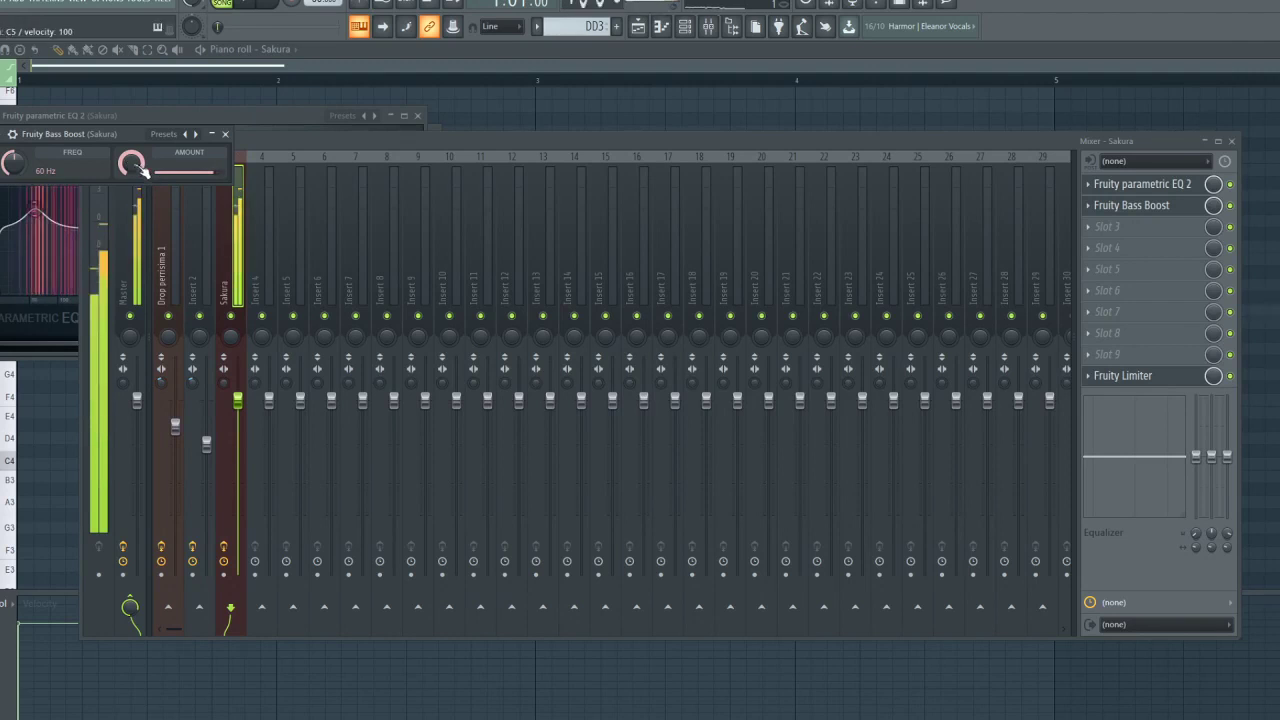
{"action": "left_click", "coordinate": [291, 219]}
{"action": "left_click", "coordinate": [216, 239]}
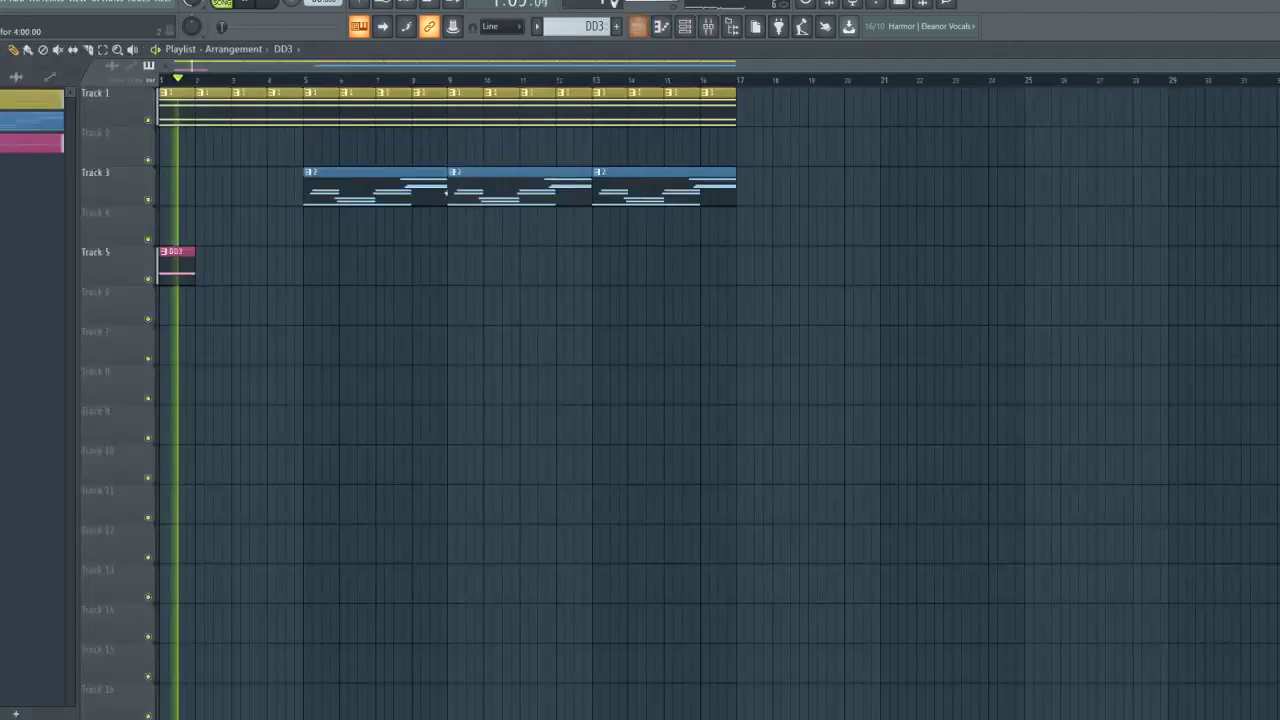
Shorten Sakura's F5 note to one beat and repeat it on beat 3 of bar 1 and at the start of bar 2
{"action": "left_click", "coordinate": [668, 28]}
{"action": "left_click", "coordinate": [685, 28]}
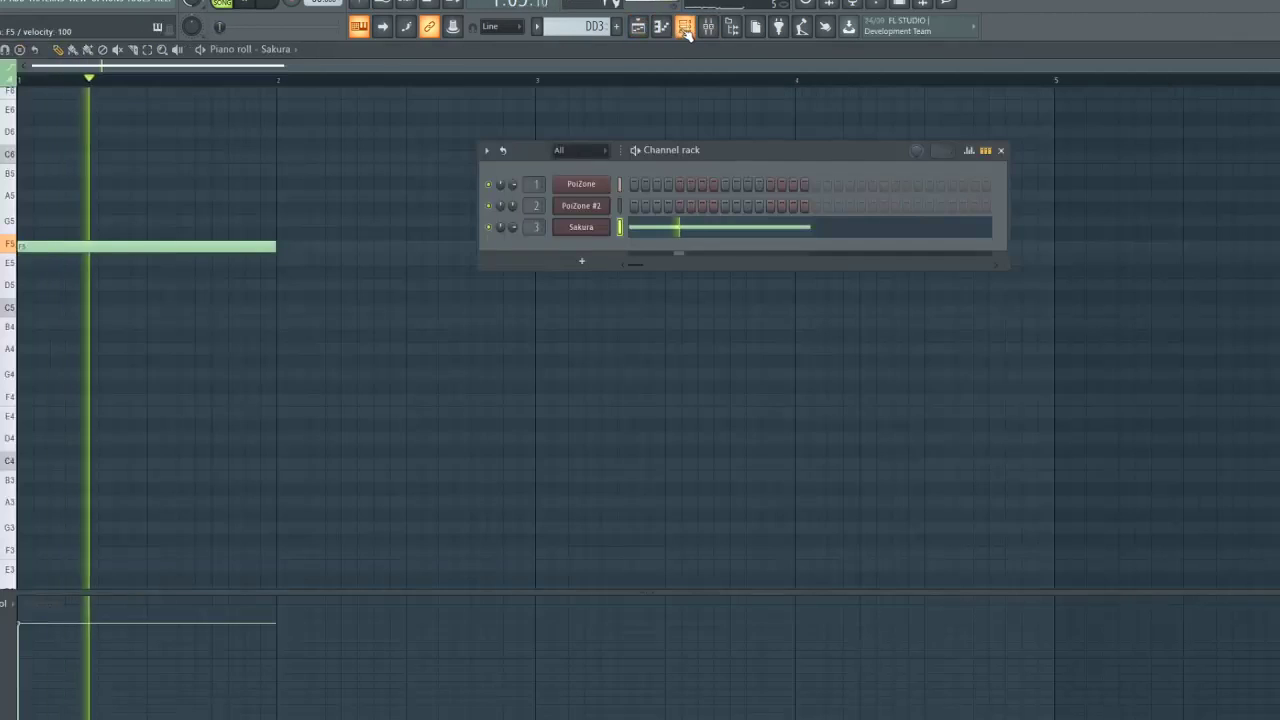
{"action": "left_click", "coordinate": [642, 27]}
{"action": "left_click", "coordinate": [685, 29]}
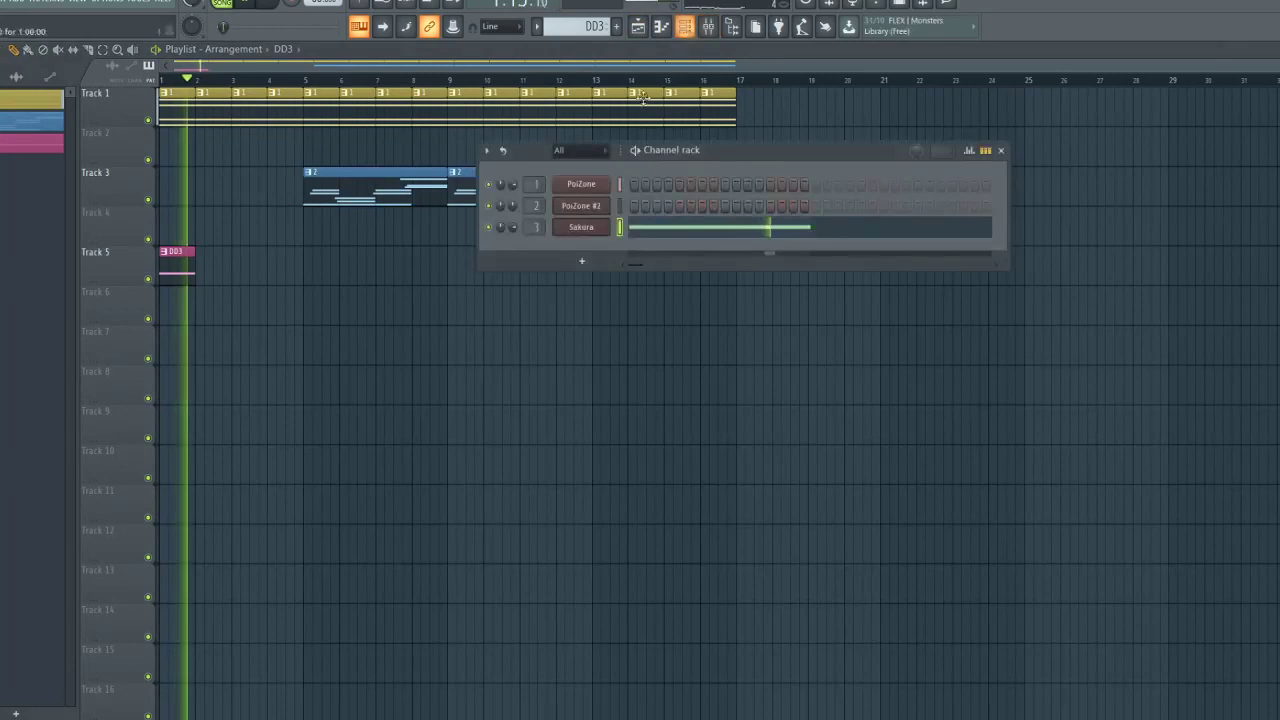
{"action": "left_click", "coordinate": [674, 229]}
{"action": "key", "text": "space"}
{"action": "left_click_drag", "start_coordinate": [277, 249], "coordinate": [85, 248]}
{"action": "key", "text": "space"}
{"action": "left_click_drag", "start_coordinate": [152, 284], "coordinate": [160, 246]}
{"action": "left_click_drag", "start_coordinate": [291, 297], "coordinate": [283, 247]}
{"action": "key", "text": "space"}
{"action": "key", "text": "space"}
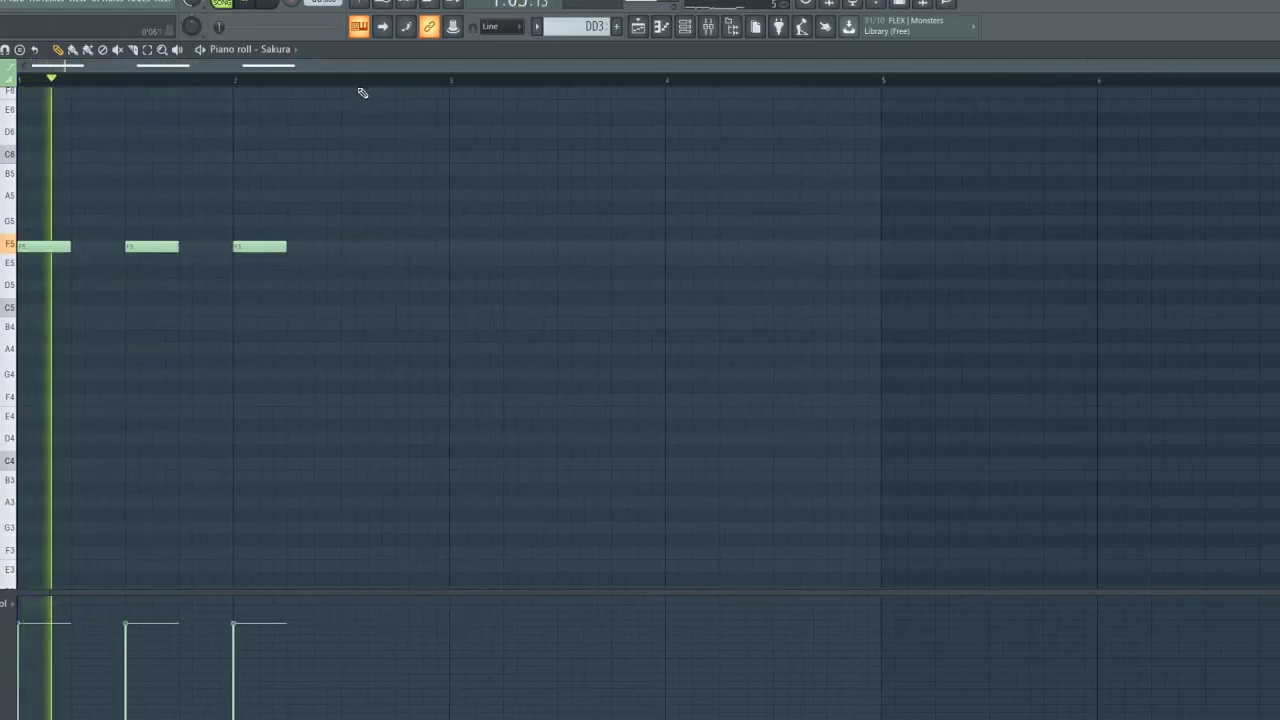
Continue Sakura's one-beat F5 notes at half-bar intervals through the end of bar 4
{"action": "left_click", "coordinate": [358, 246]}
{"action": "left_click", "coordinate": [455, 250]}
{"action": "left_click", "coordinate": [563, 248]}
{"action": "scroll", "coordinate": [609, 69], "scroll_direction": "right", "scroll_amount": 2}
{"action": "scroll", "coordinate": [615, 78], "scroll_direction": "down", "scroll_amount": 1}
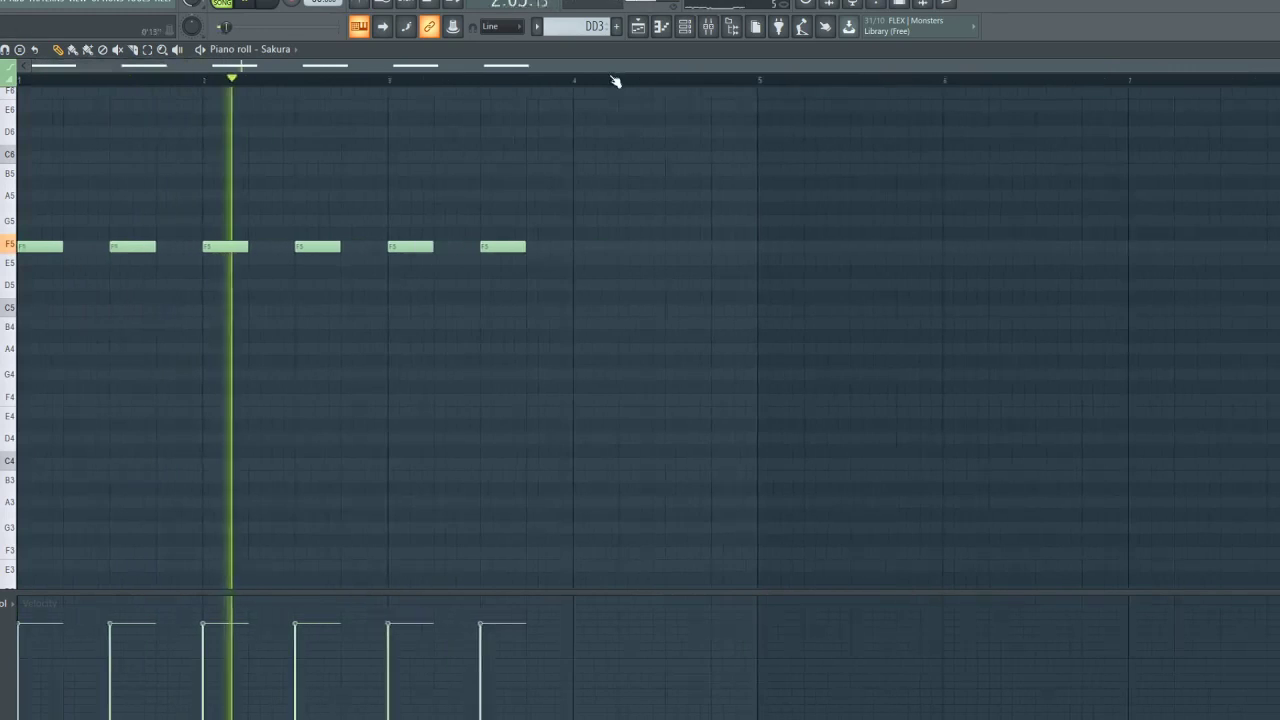
{"action": "left_click", "coordinate": [590, 248]}
{"action": "left_click", "coordinate": [672, 248]}
Clone the Sakura channel in the channel rack
{"action": "left_click", "coordinate": [685, 26]}
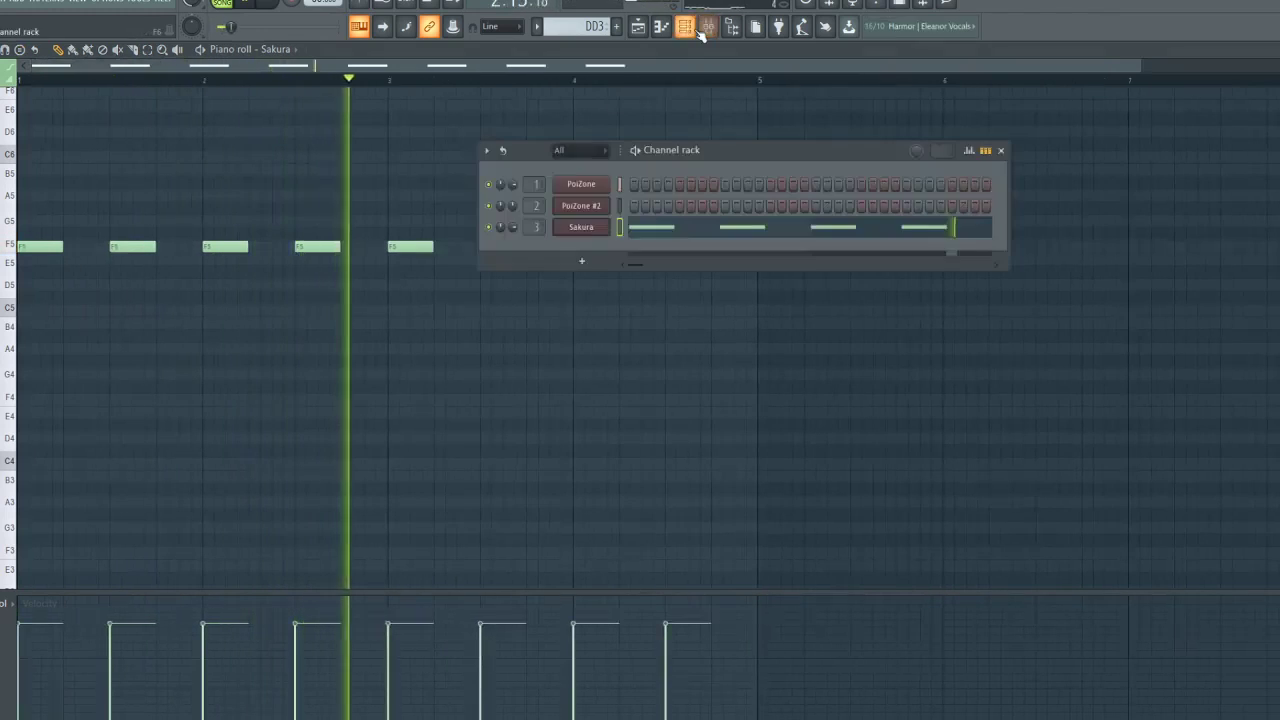
{"action": "right_click", "coordinate": [583, 226]}
{"action": "left_click", "coordinate": [636, 350]}
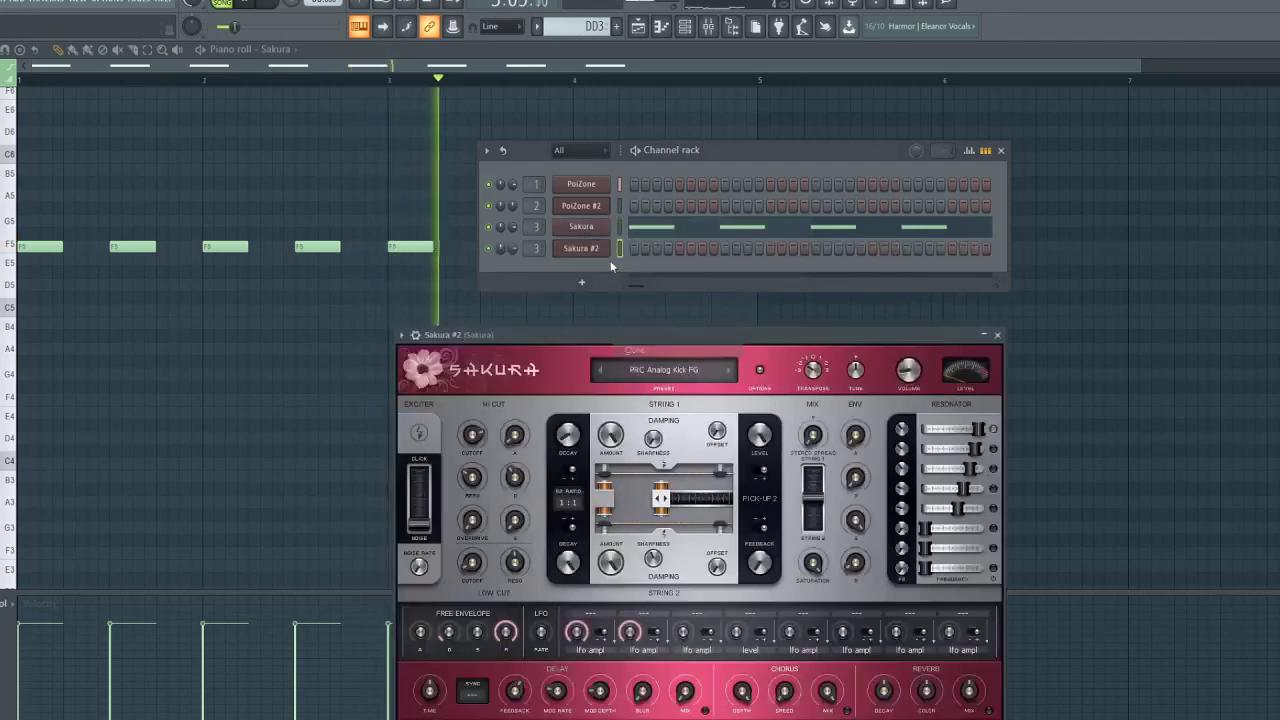
Audition Atmosphere presets for the cloned Sakura channel, settle on ATM Mohican Sun FG and close the preset library
{"action": "left_click", "coordinate": [677, 371]}
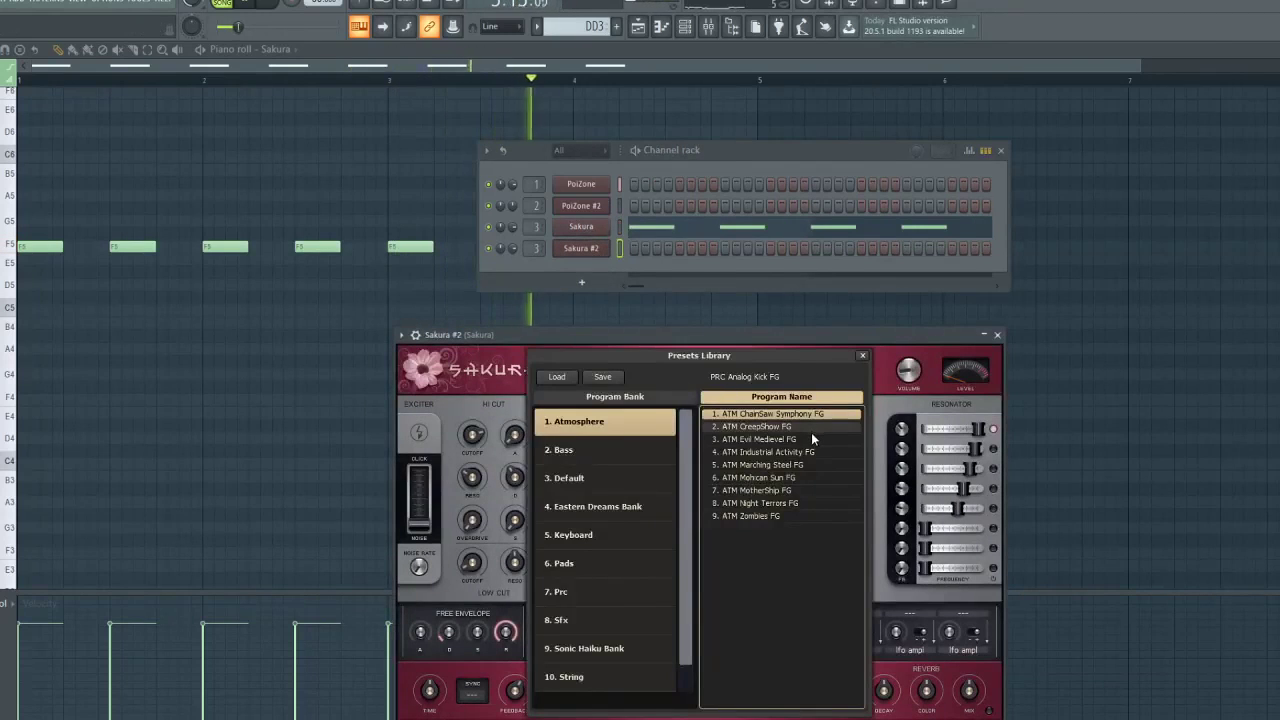
{"action": "left_click", "coordinate": [810, 428]}
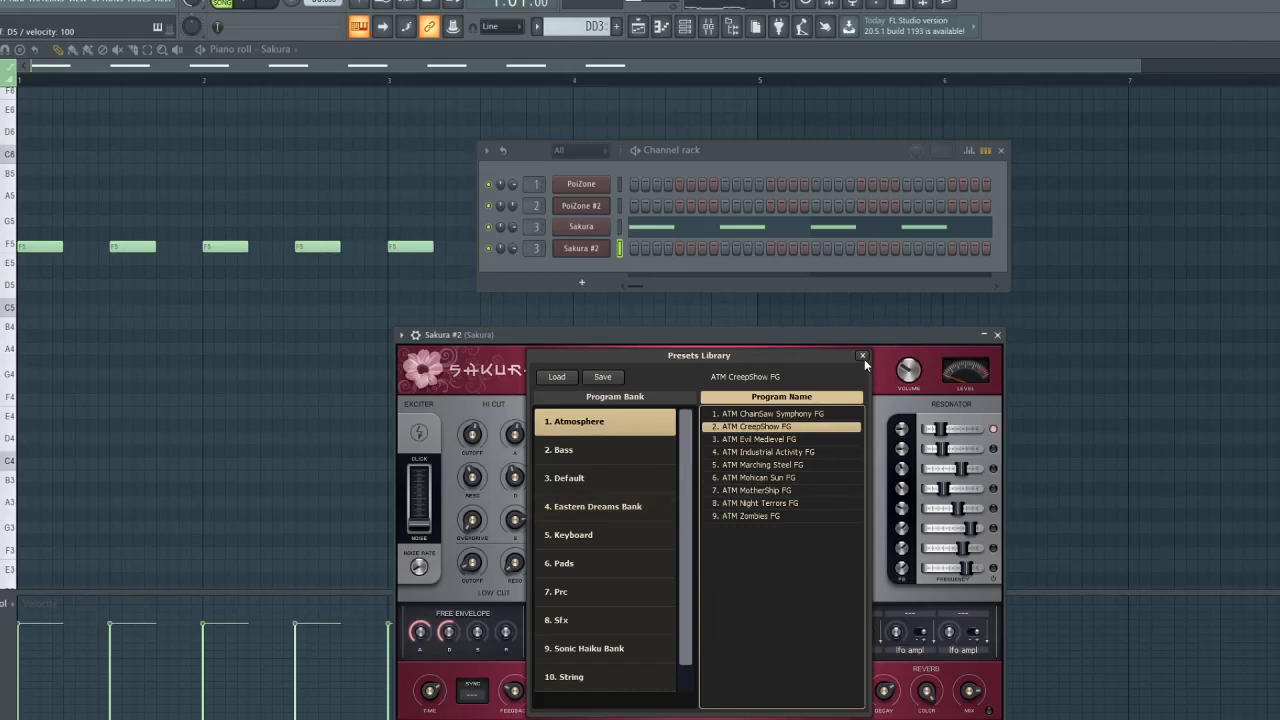
{"action": "left_click", "coordinate": [812, 439]}
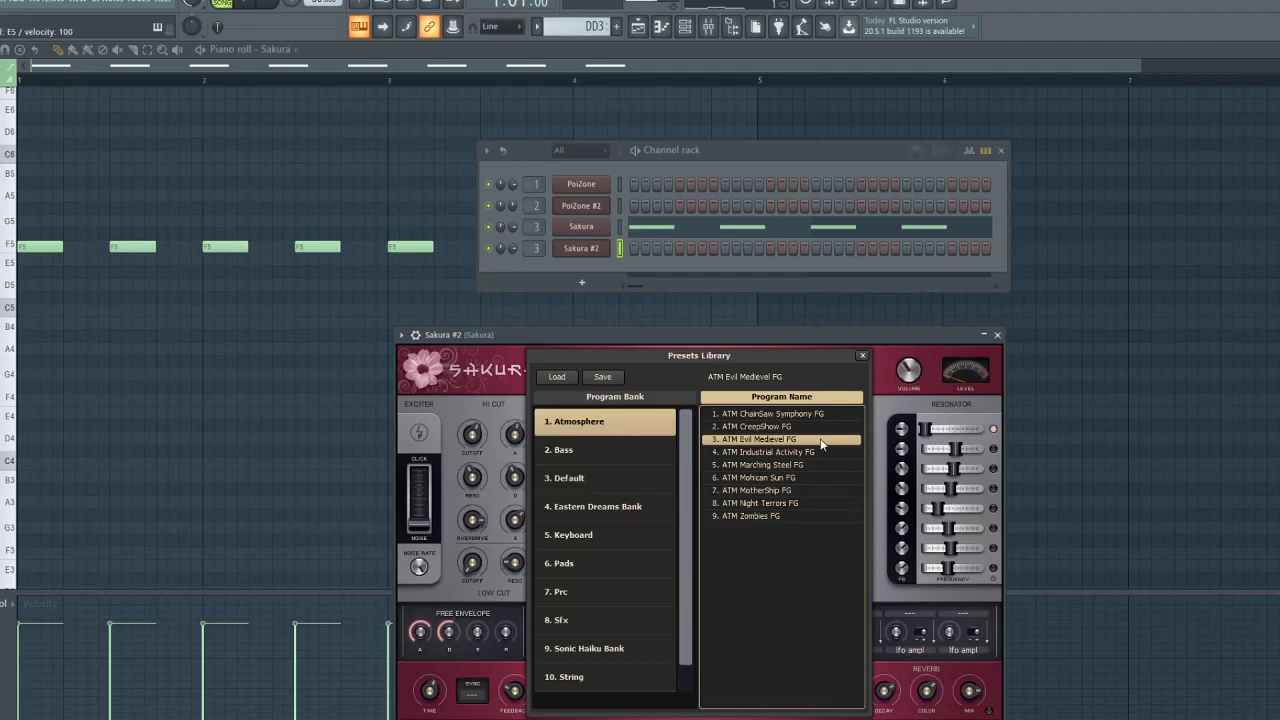
{"action": "left_click", "coordinate": [808, 453]}
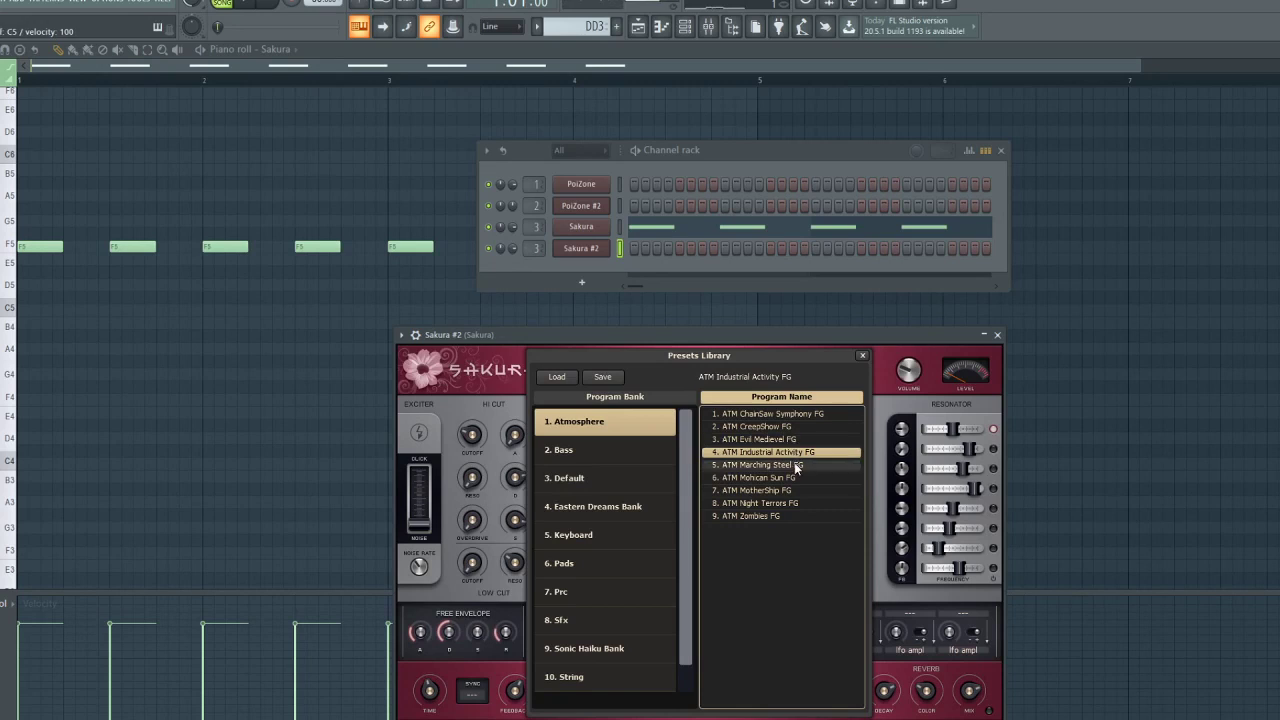
{"action": "left_click", "coordinate": [797, 466]}
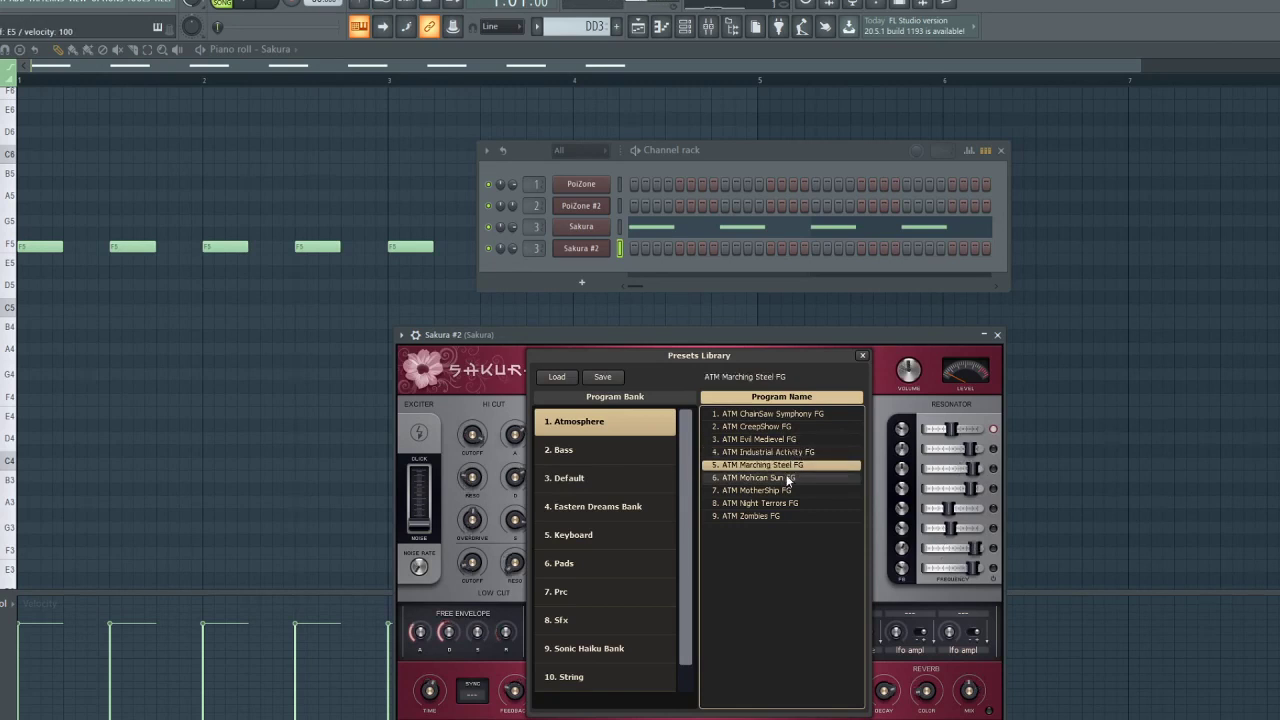
{"action": "left_click", "coordinate": [786, 480]}
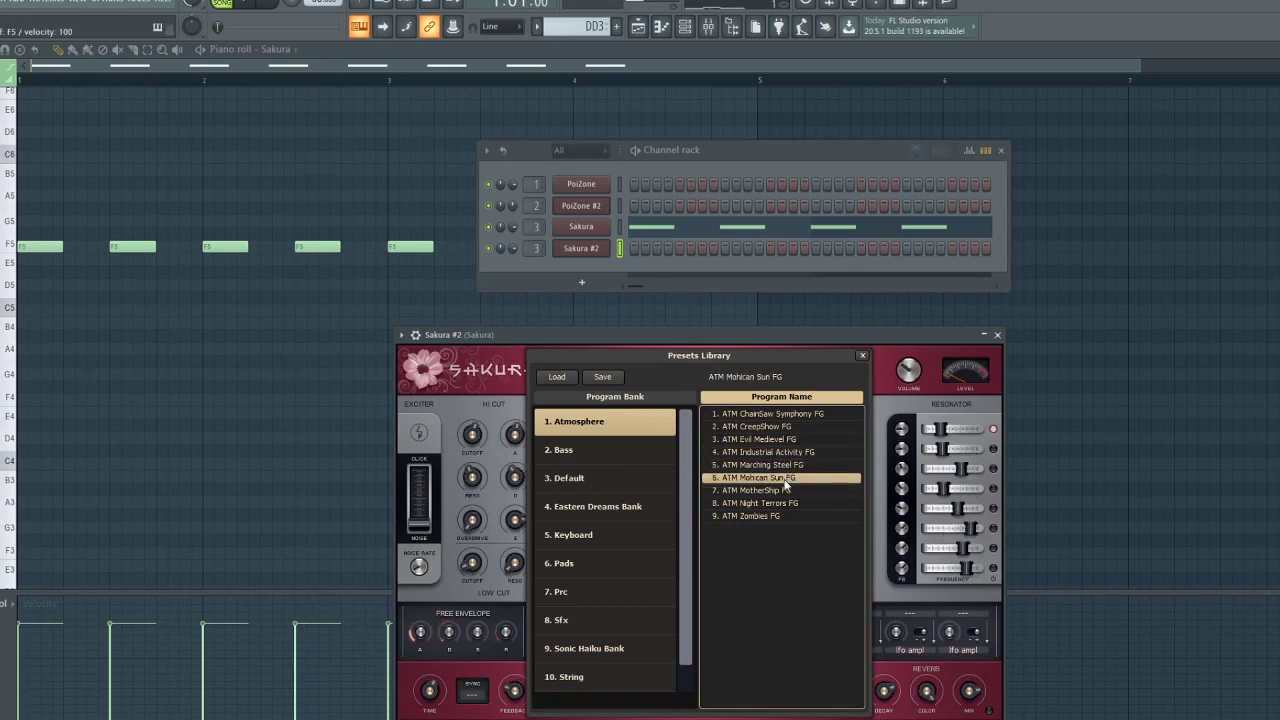
{"action": "left_click", "coordinate": [862, 355]}
Enter an F5 note filling bar 1 in Sakura #2's piano roll and play it back
{"action": "right_click", "coordinate": [606, 248]}
{"action": "left_click", "coordinate": [640, 250]}
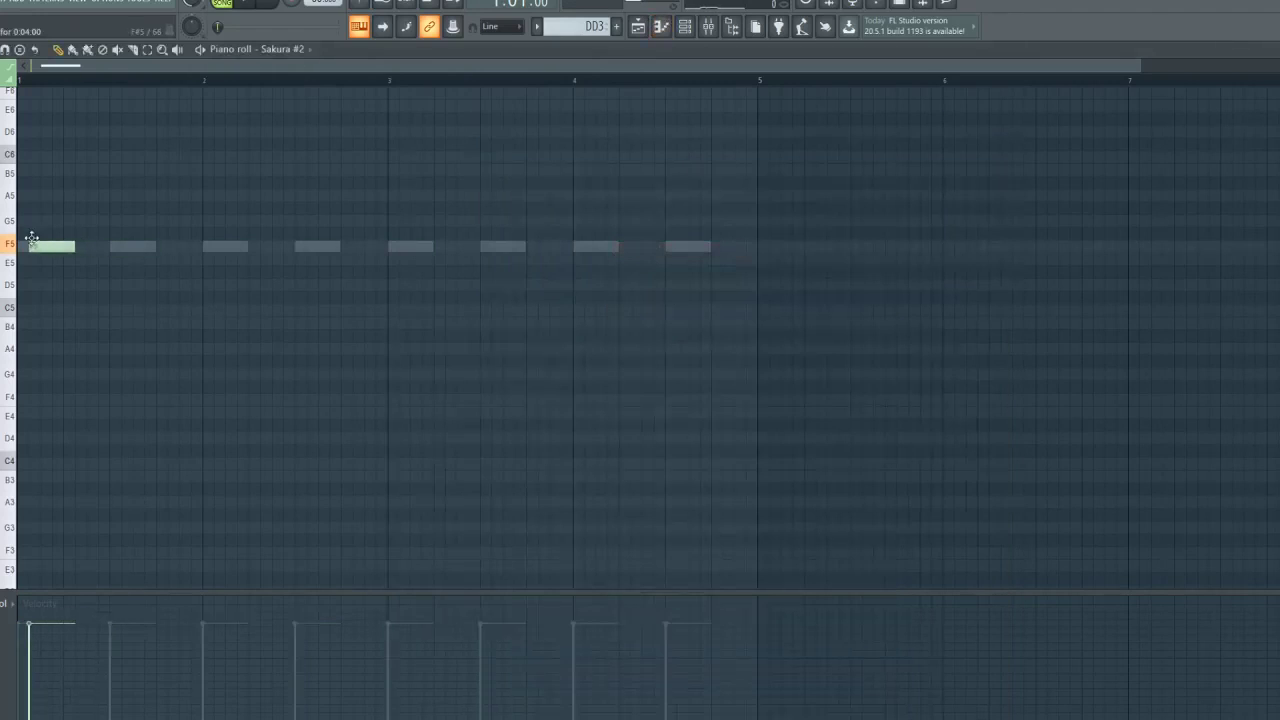
{"action": "left_click", "coordinate": [112, 246]}
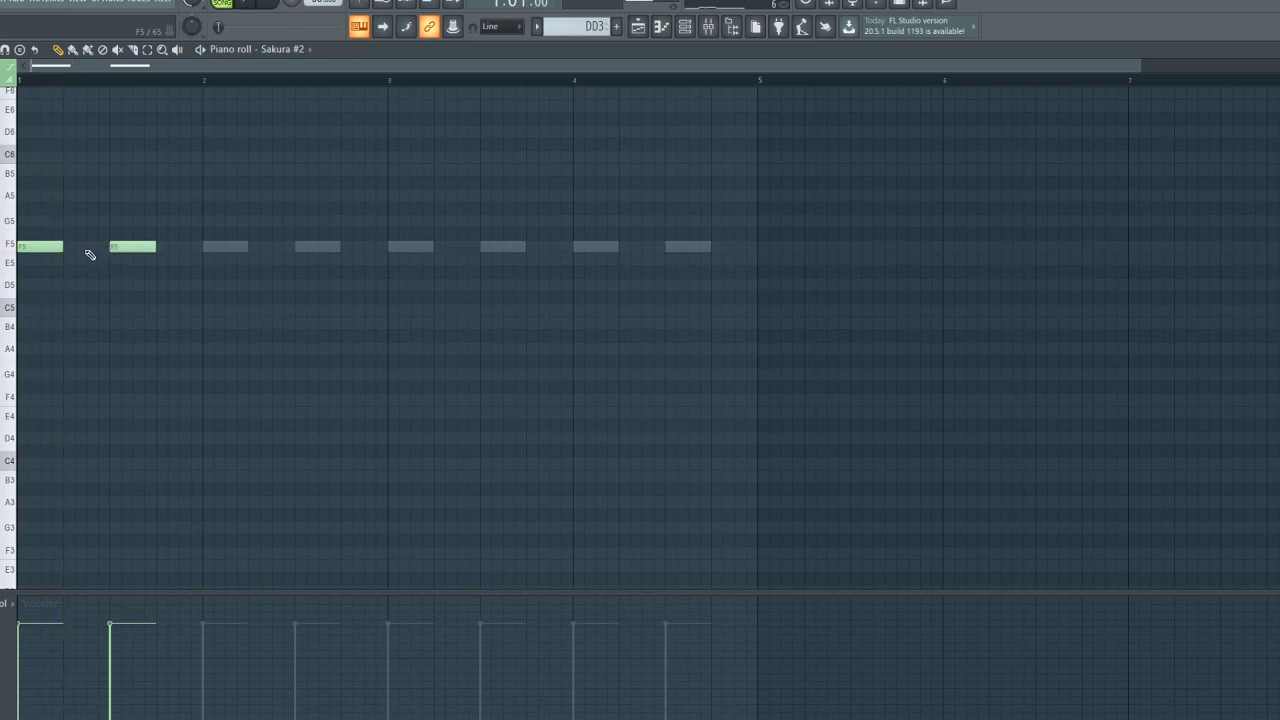
{"action": "key", "text": "space"}
{"action": "key", "text": "F9"}
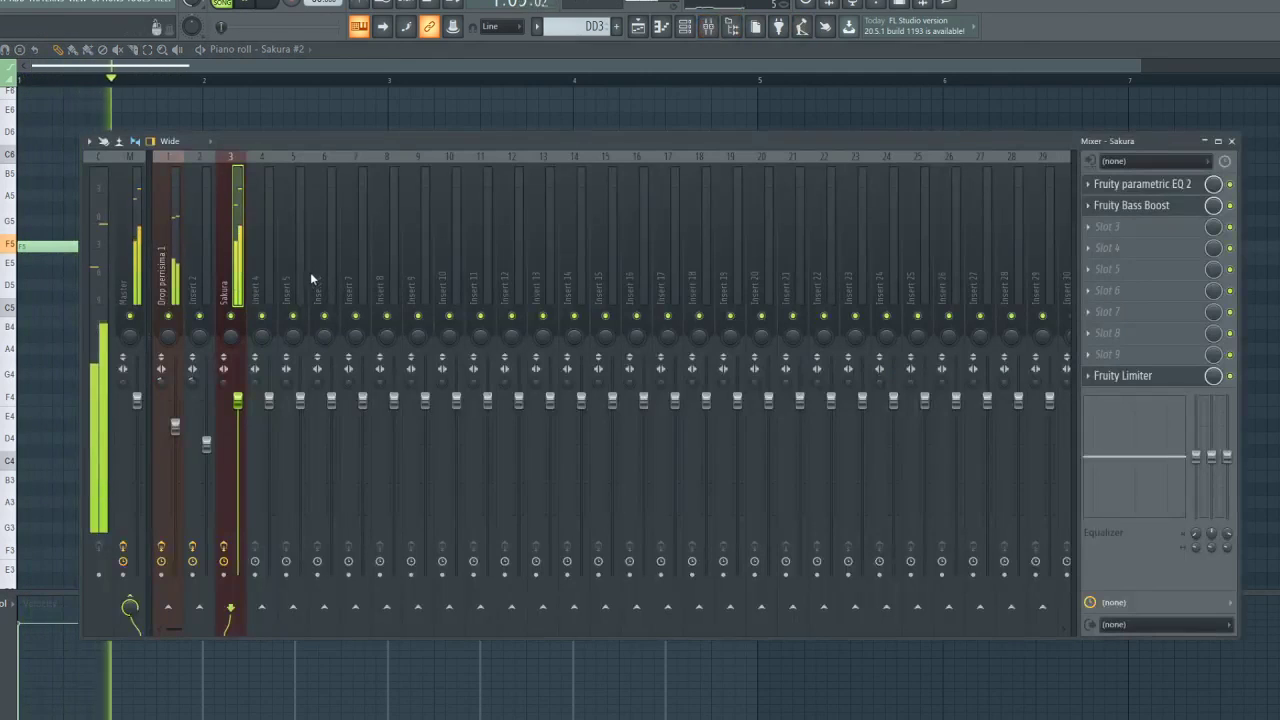
Place a second DD3 clip at bar 5 on playlist Track 5
{"action": "left_click", "coordinate": [685, 28]}
{"action": "left_click", "coordinate": [329, 298]}
{"action": "left_click_drag", "start_coordinate": [329, 298], "coordinate": [307, 252]}
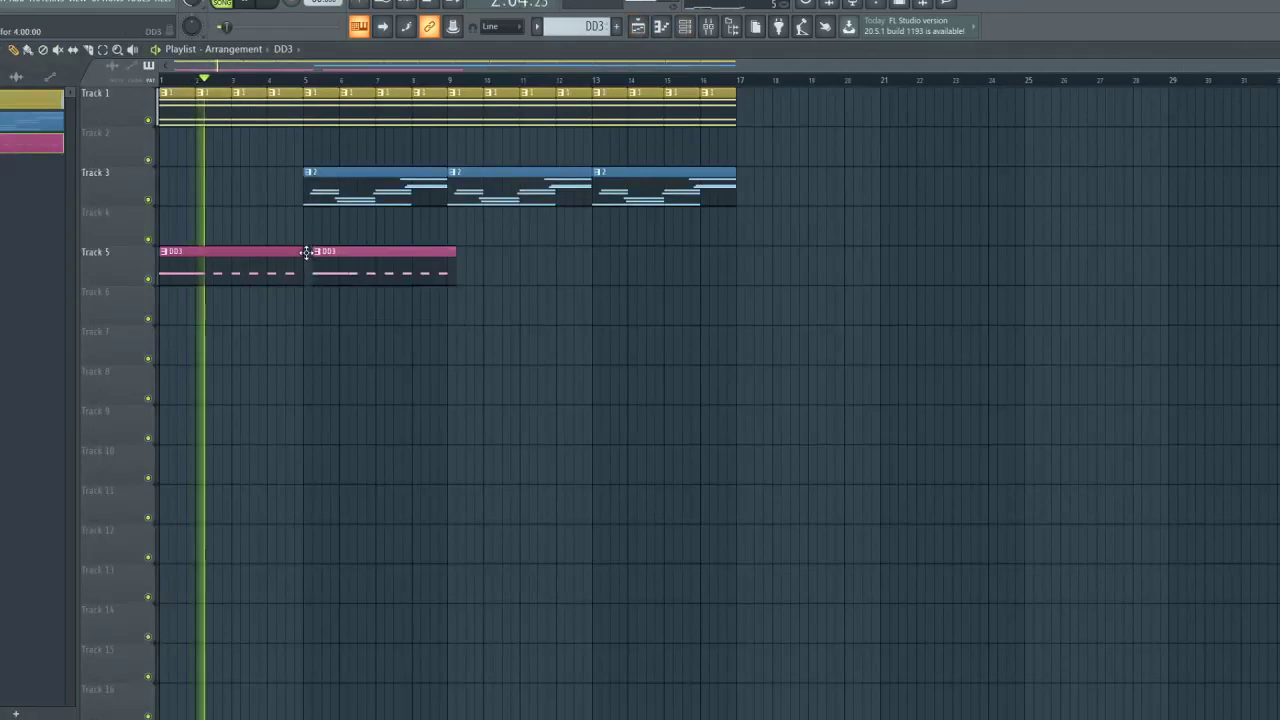
Try adding a second bar-long F5 note in bar 2 of Sakura #2's piano roll, and delete it
{"action": "left_click", "coordinate": [685, 28]}
{"action": "left_click", "coordinate": [711, 245]}
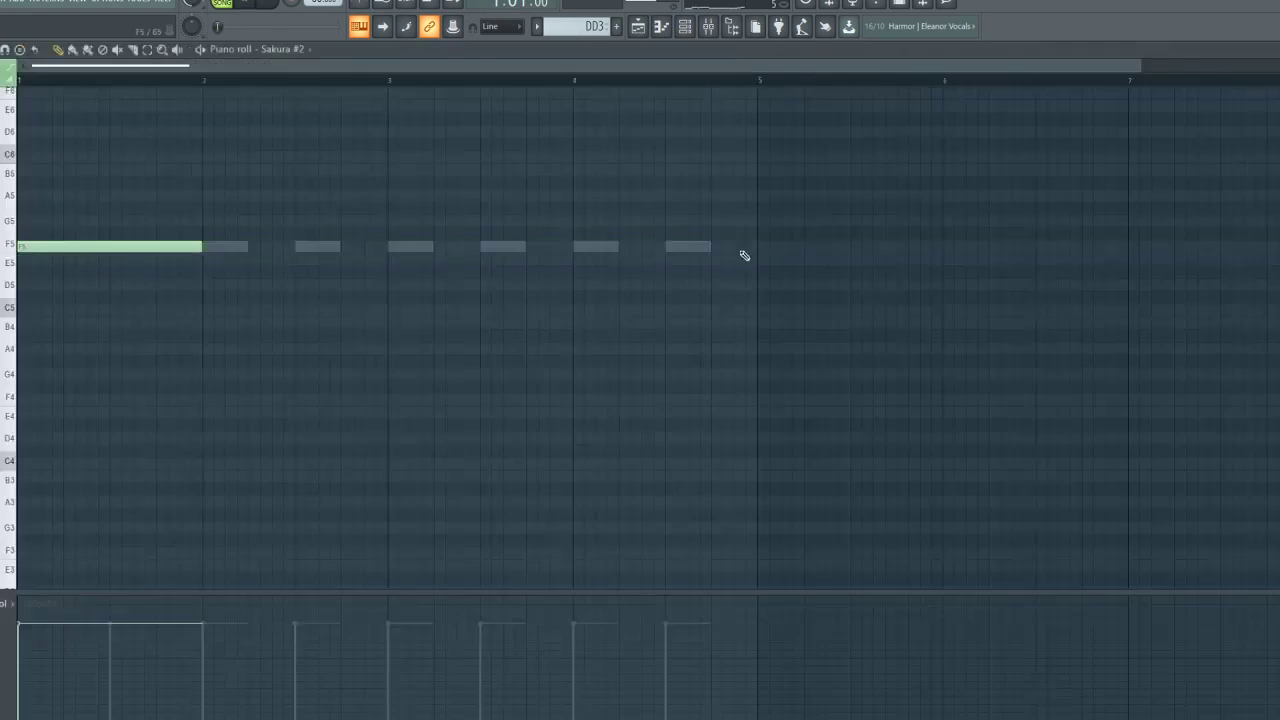
{"action": "left_click", "coordinate": [208, 260]}
{"action": "right_click", "coordinate": [208, 262]}
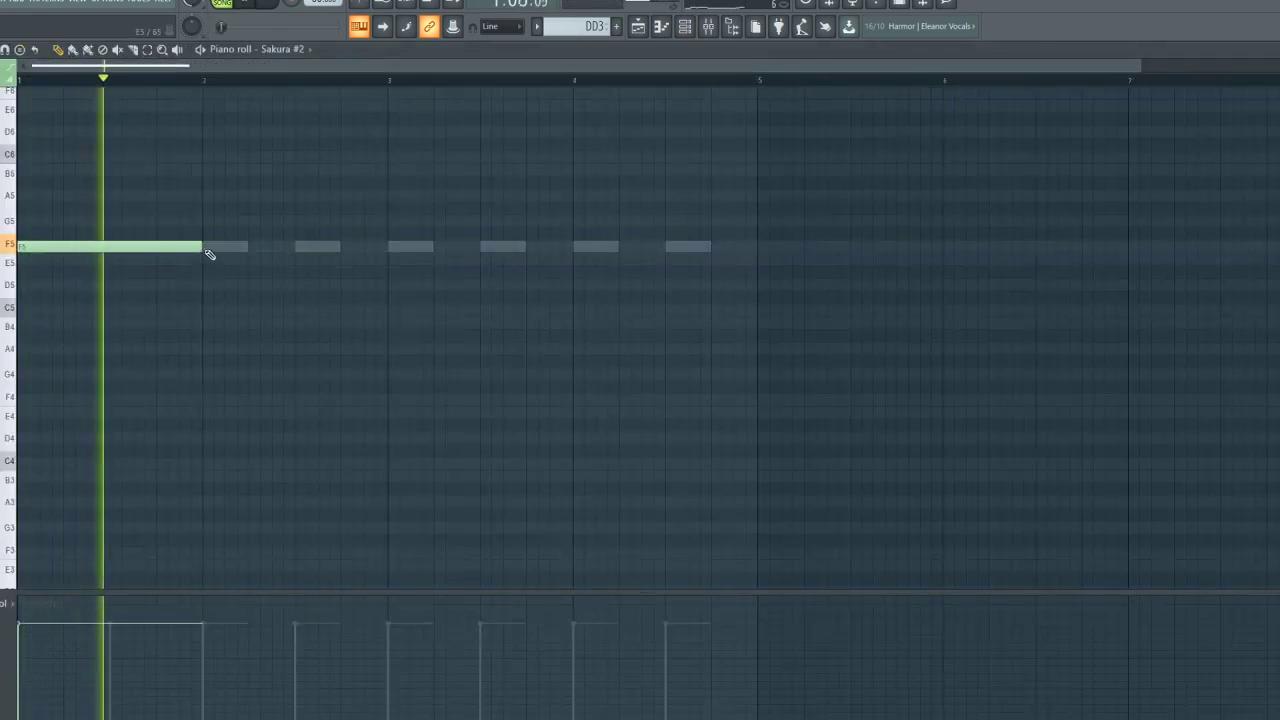
{"action": "left_click", "coordinate": [206, 248]}
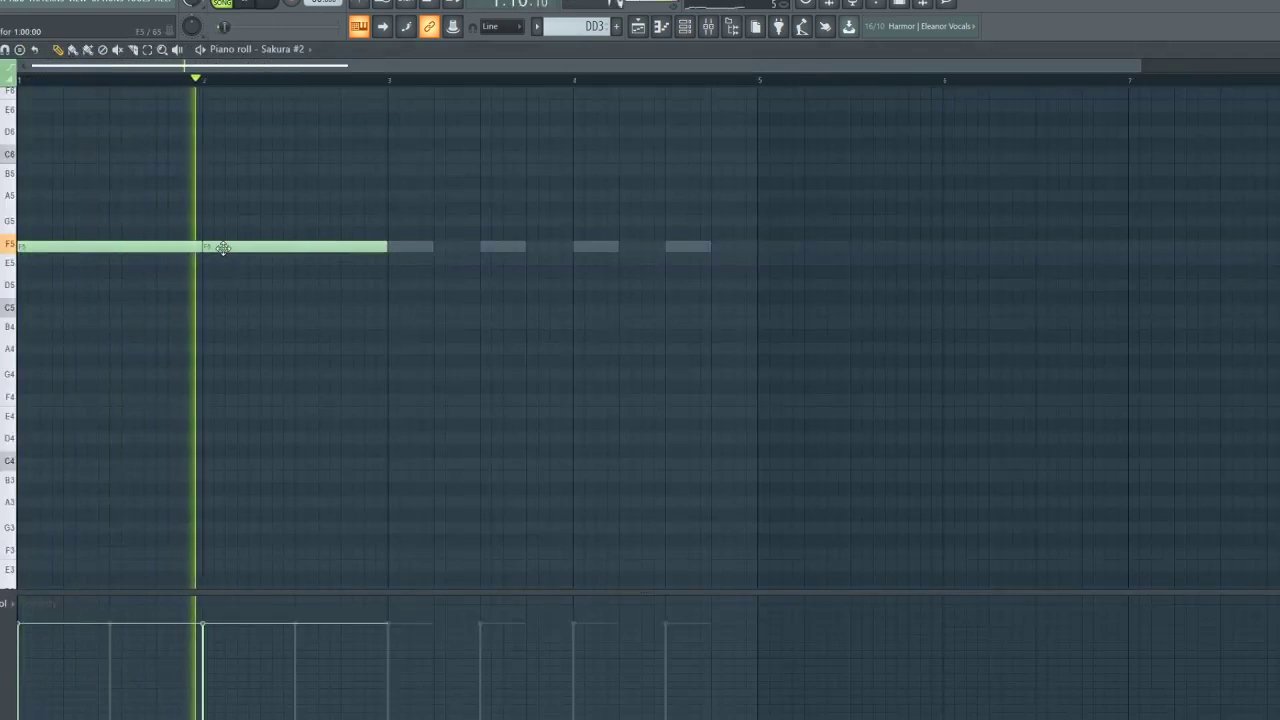
{"action": "right_click", "coordinate": [228, 250]}
Fit Sakura #2's F5 note from beat 2 to the end of bar 1 and set its velocity to 100%
{"action": "key", "text": "space"}
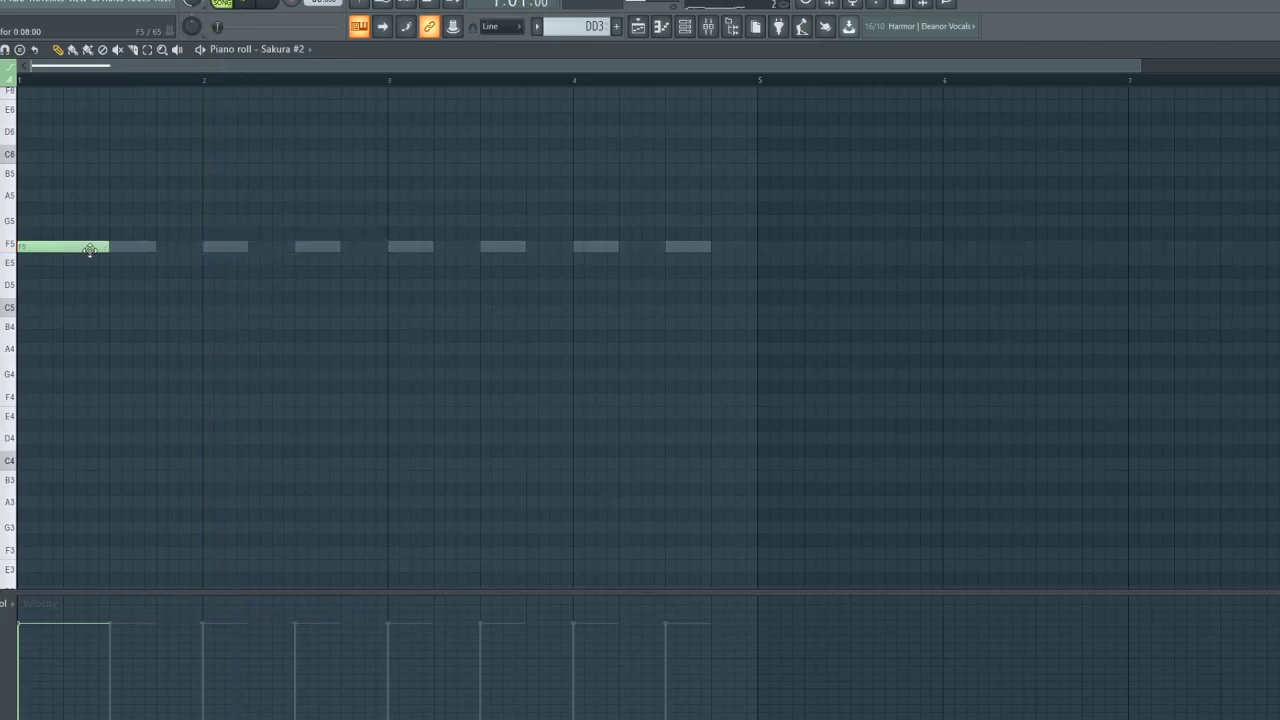
{"action": "key", "text": "space"}
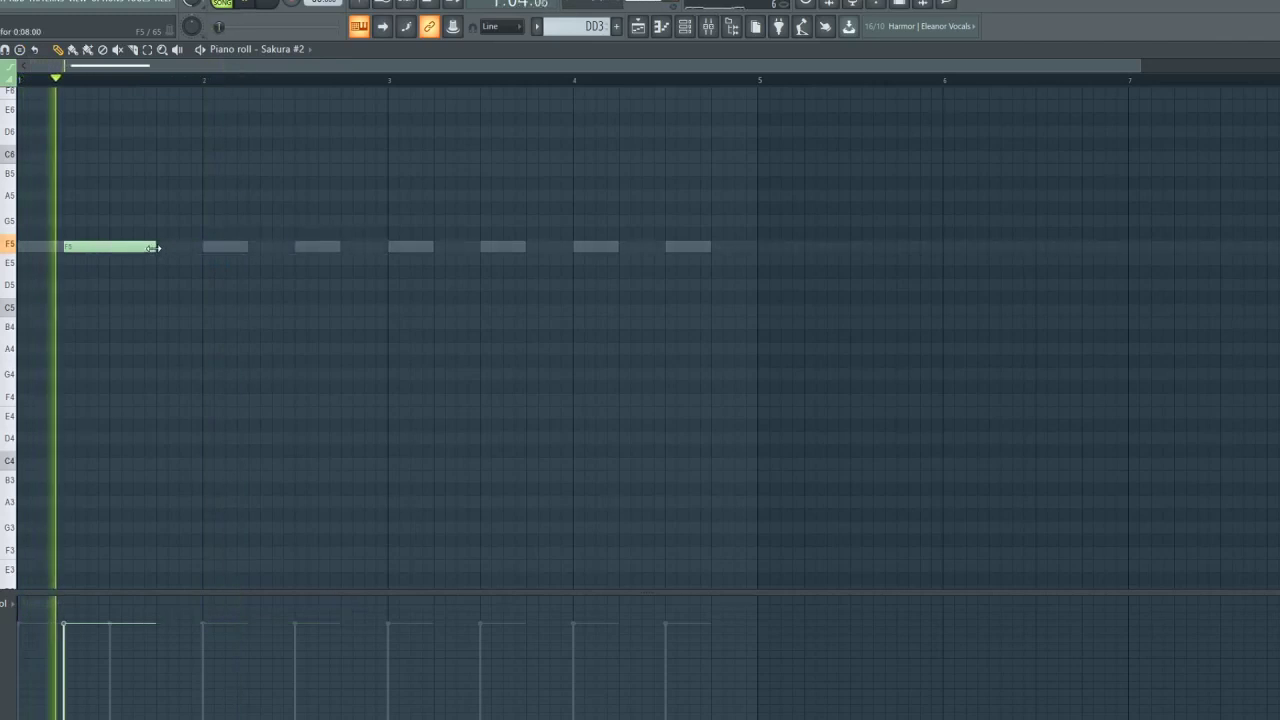
{"action": "left_click_drag", "start_coordinate": [154, 247], "coordinate": [193, 247]}
{"action": "key", "text": "l"}
{"action": "left_click", "coordinate": [72, 598]}
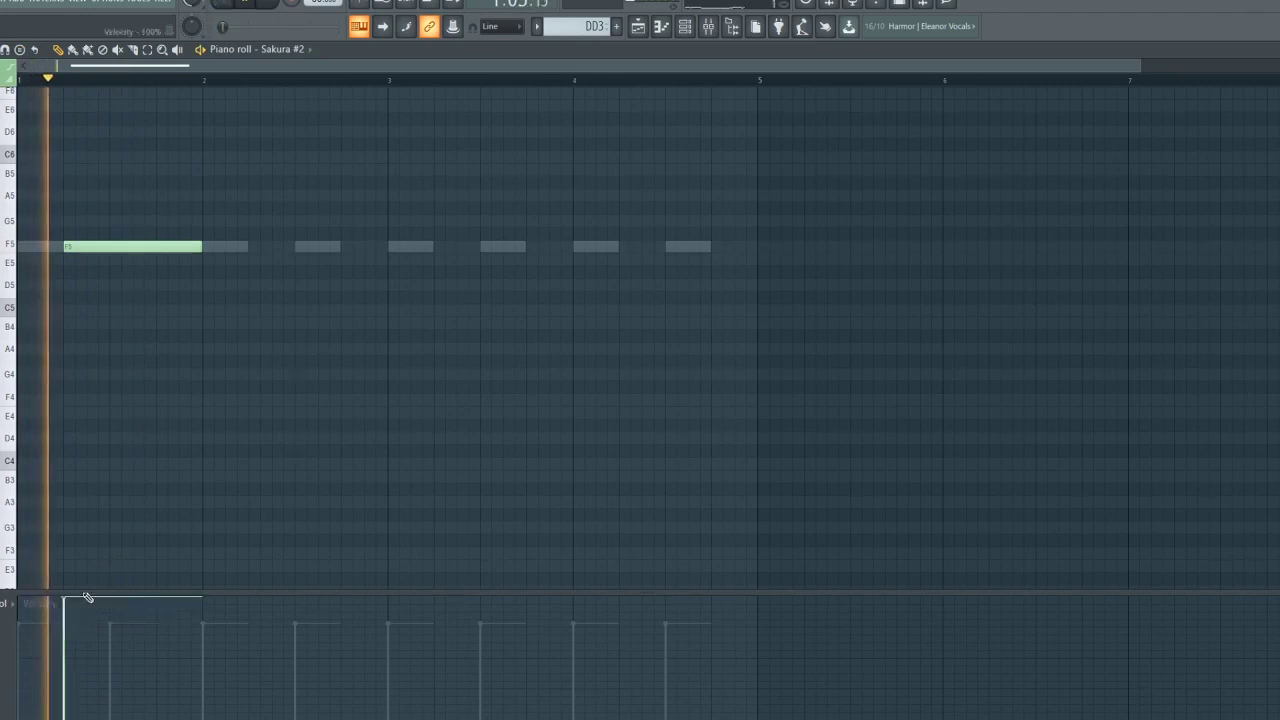
Route Sakura #2 to mixer track 4 and balance it by adjusting the Sakura track's stereo separation and lowering track 4's fader
{"action": "left_click", "coordinate": [685, 26]}
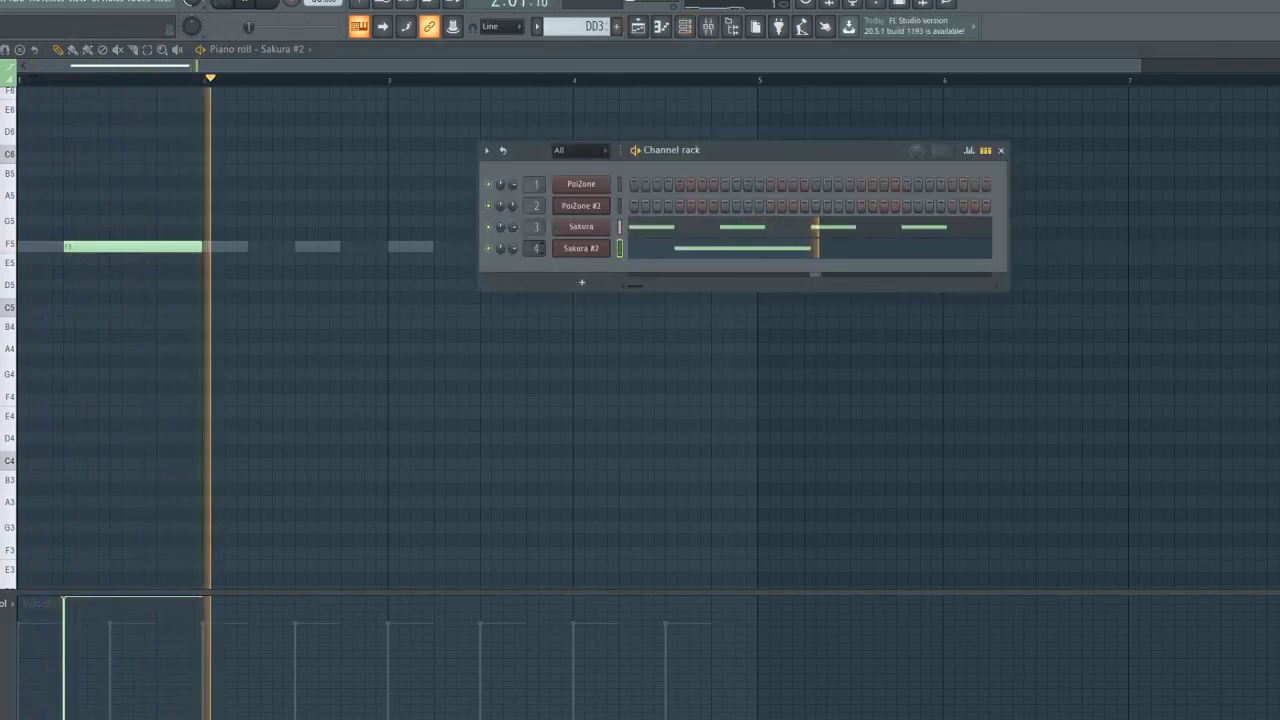
{"action": "left_click", "coordinate": [707, 27]}
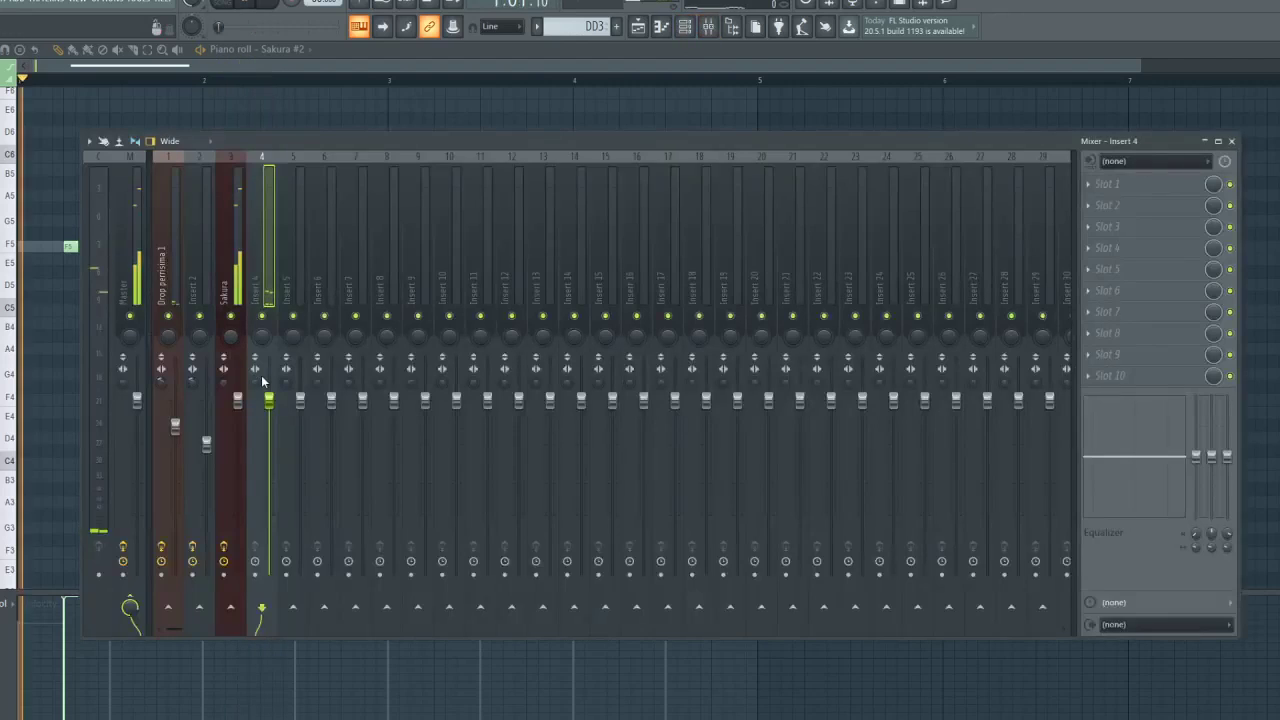
{"action": "left_click", "coordinate": [229, 386]}
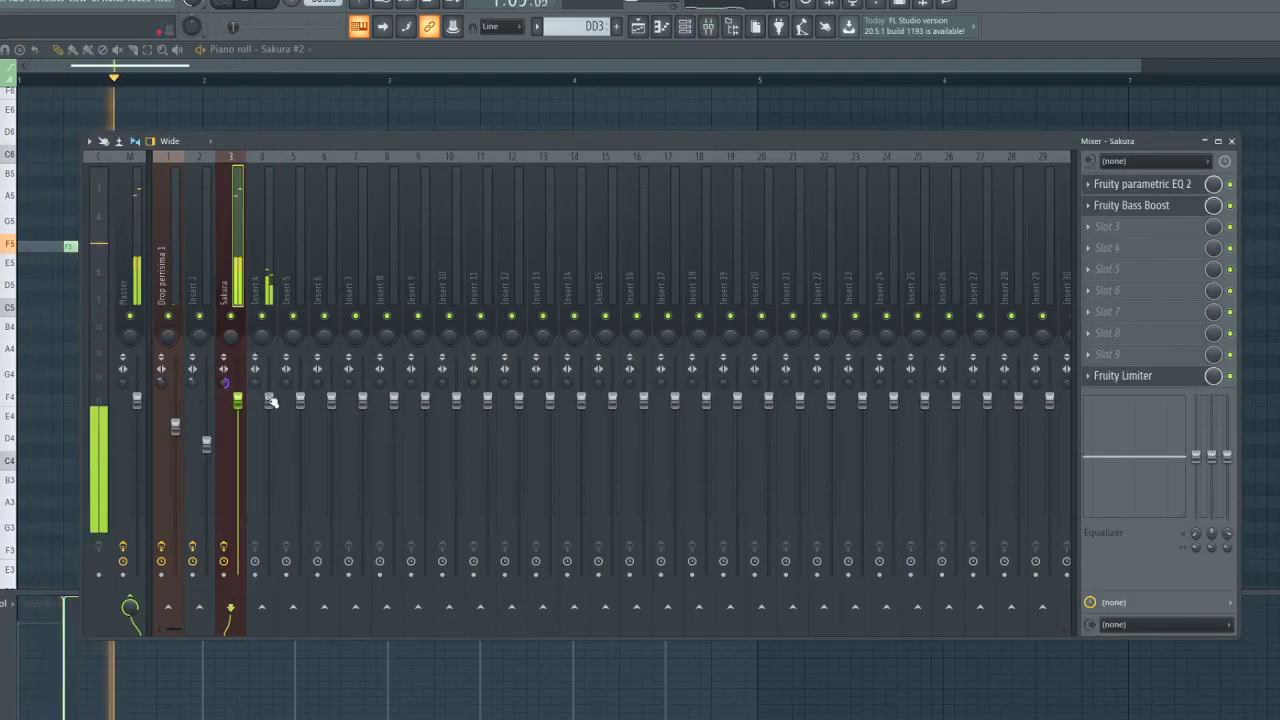
{"action": "left_click_drag", "start_coordinate": [270, 400], "coordinate": [268, 444]}
Load Fruity Parametric EQ 2 in slot 1 of Insert 4, cut the lows at about 22 Hz with band 1 and adjust the mid bands
{"action": "left_click", "coordinate": [1164, 192]}
{"action": "left_click", "coordinate": [1030, 122]}
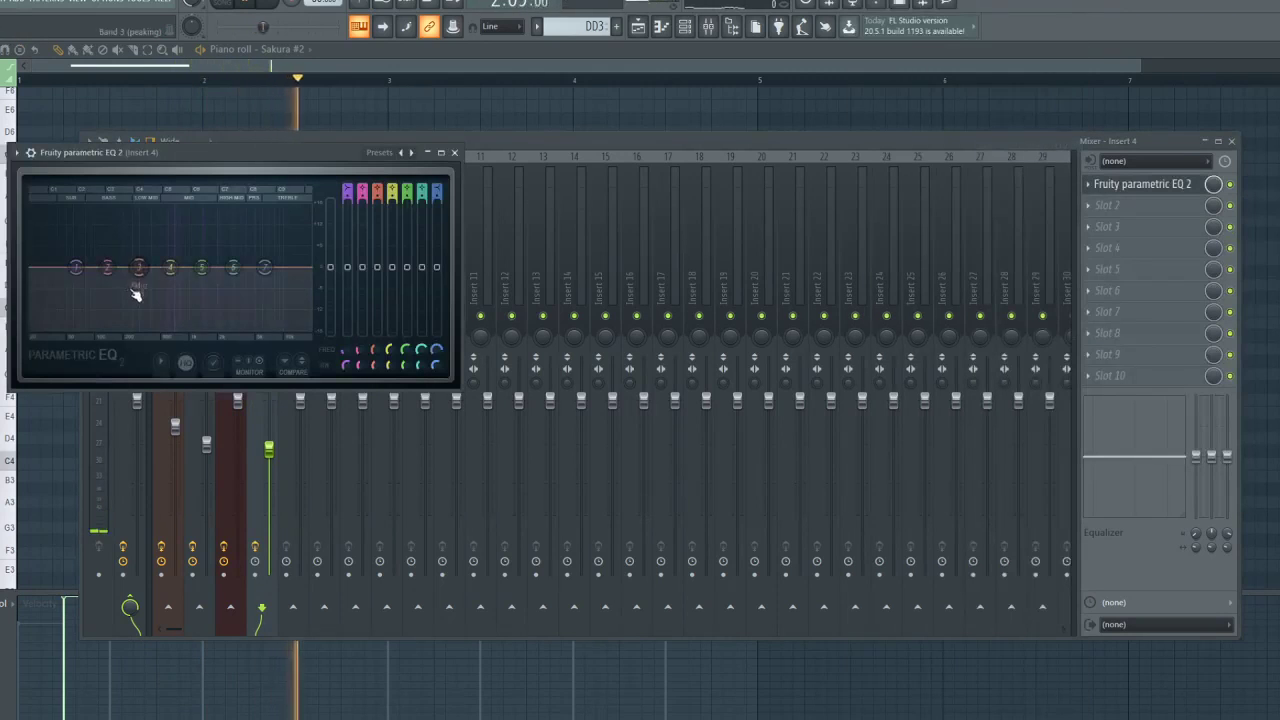
{"action": "right_click", "coordinate": [106, 267]}
{"action": "right_click", "coordinate": [77, 268]}
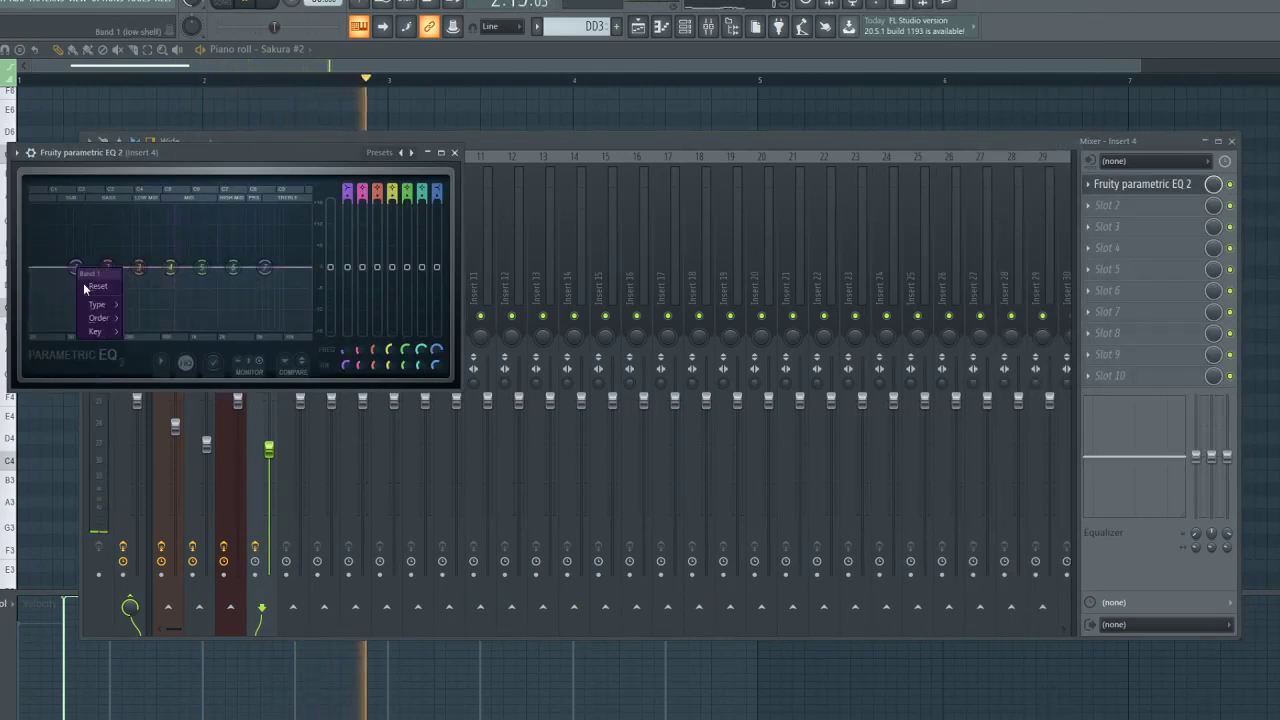
{"action": "left_click", "coordinate": [130, 319]}
{"action": "left_click_drag", "start_coordinate": [60, 278], "coordinate": [35, 325]}
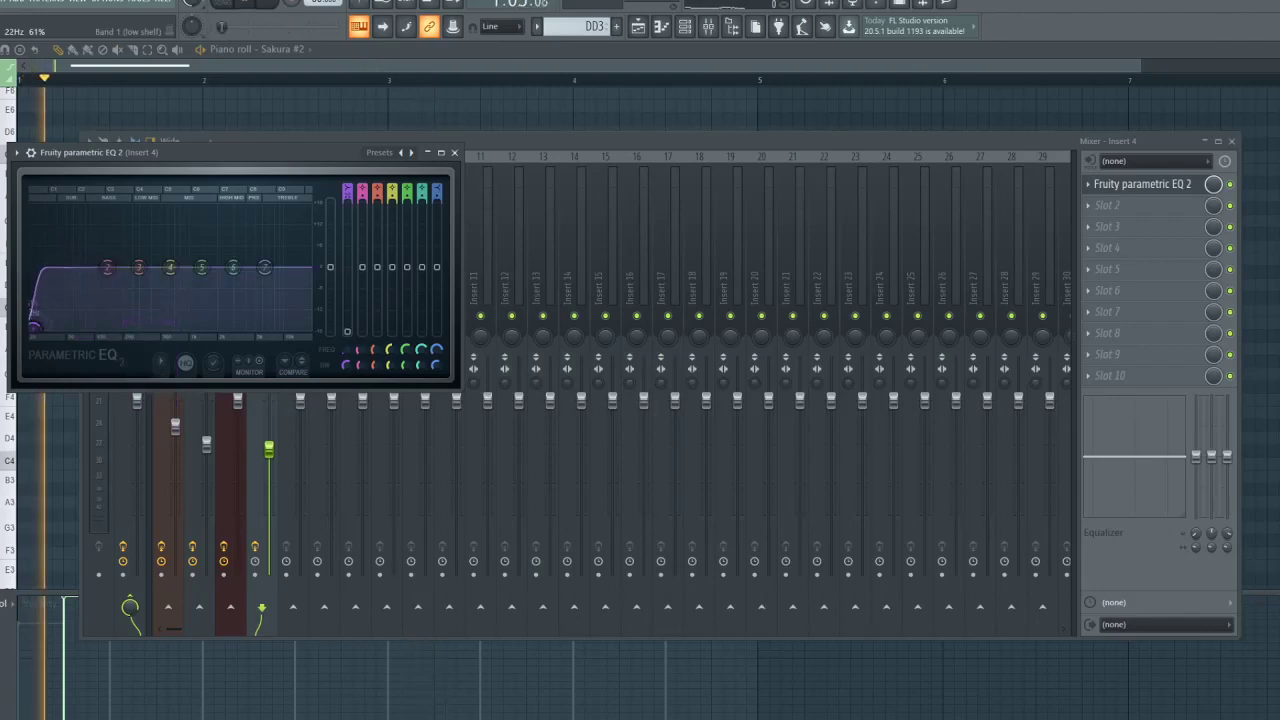
{"action": "left_click_drag", "start_coordinate": [193, 158], "coordinate": [562, 219]}
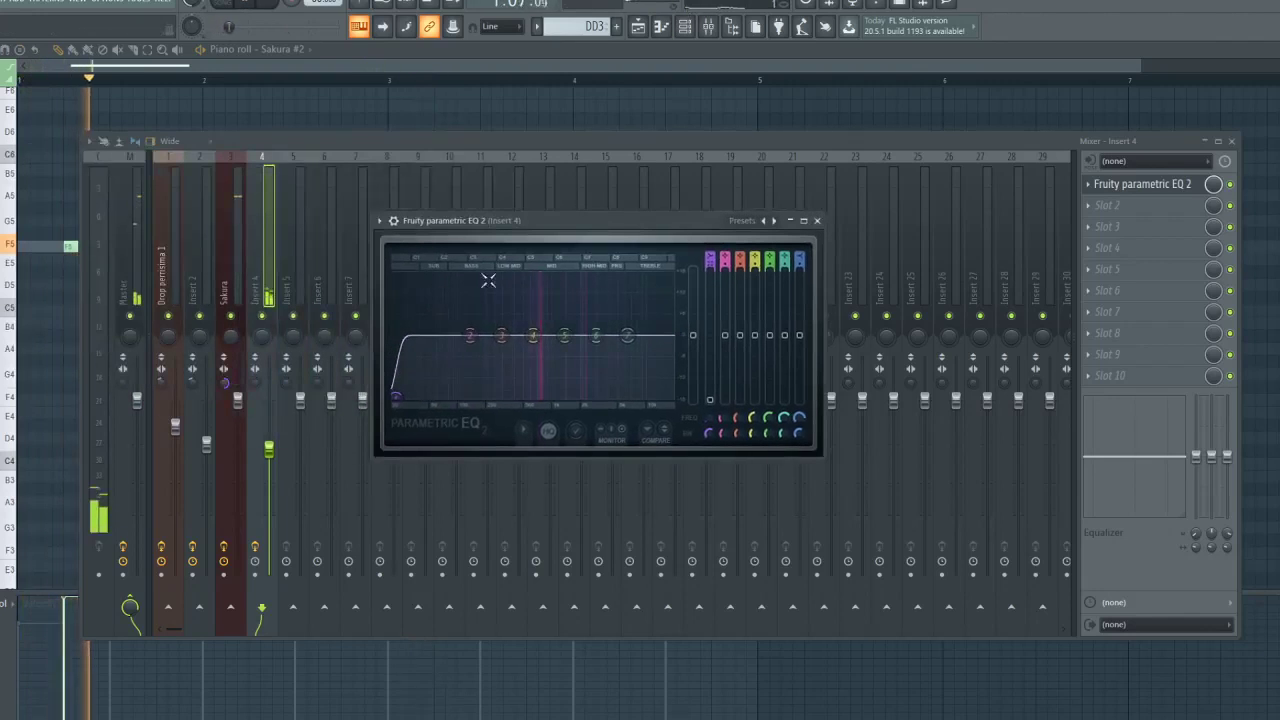
{"action": "left_click_drag", "start_coordinate": [448, 376], "coordinate": [511, 369]}
{"action": "left_click_drag", "start_coordinate": [534, 325], "coordinate": [613, 324]}
Load CamelCrusher in slot 2 of Insert 4 with a British patch and raise the track's fader slightly
{"action": "left_click", "coordinate": [1124, 204]}
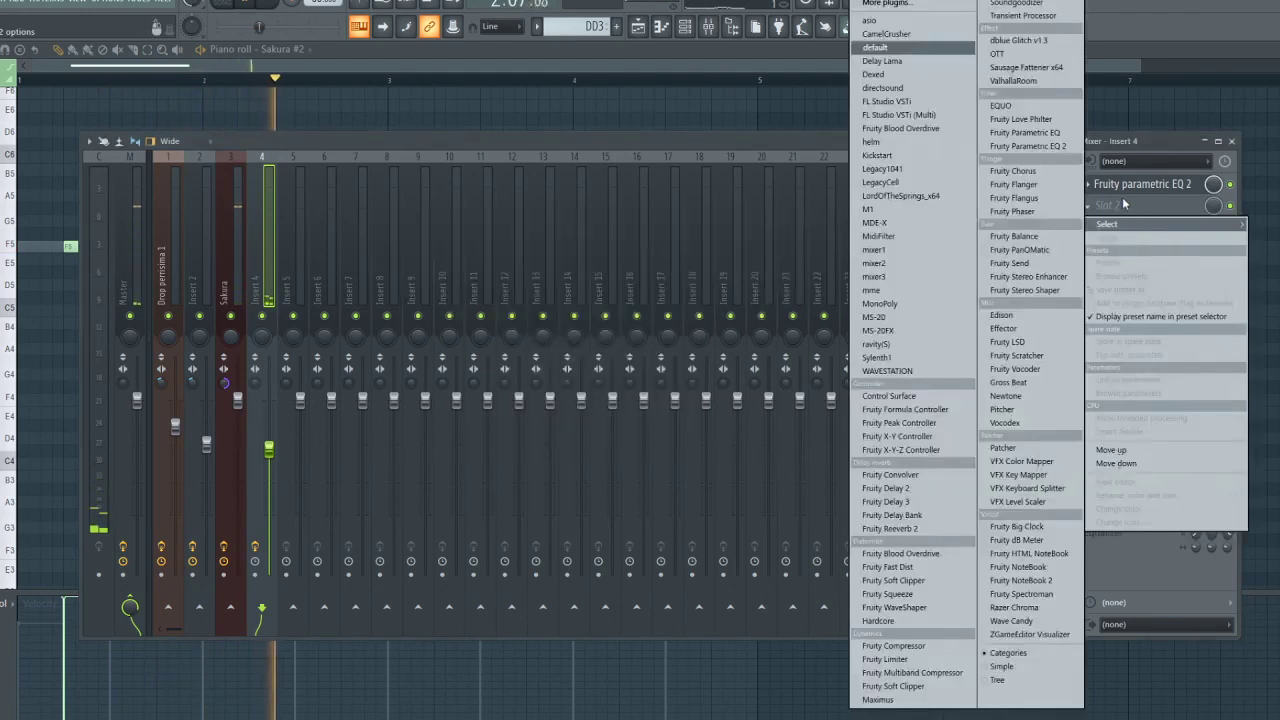
{"action": "left_click", "coordinate": [886, 33]}
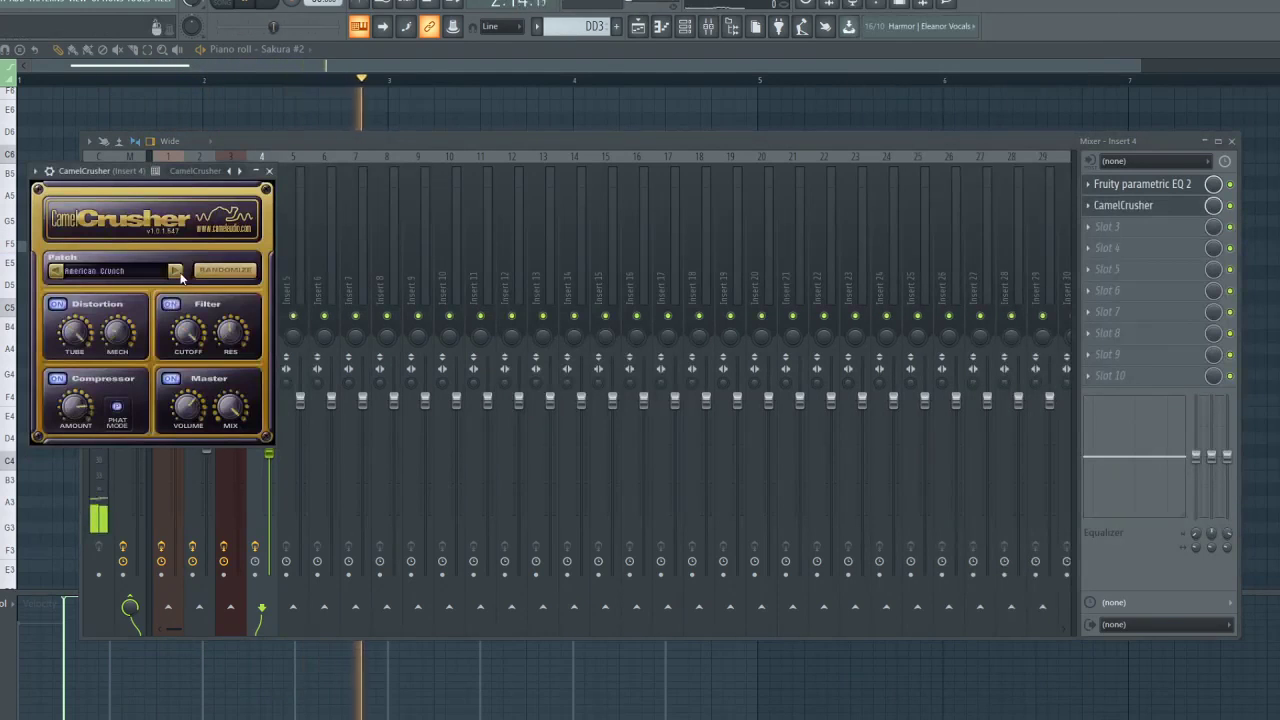
{"action": "left_click_drag", "start_coordinate": [410, 150], "coordinate": [420, 150]}
{"action": "key", "text": "space"}
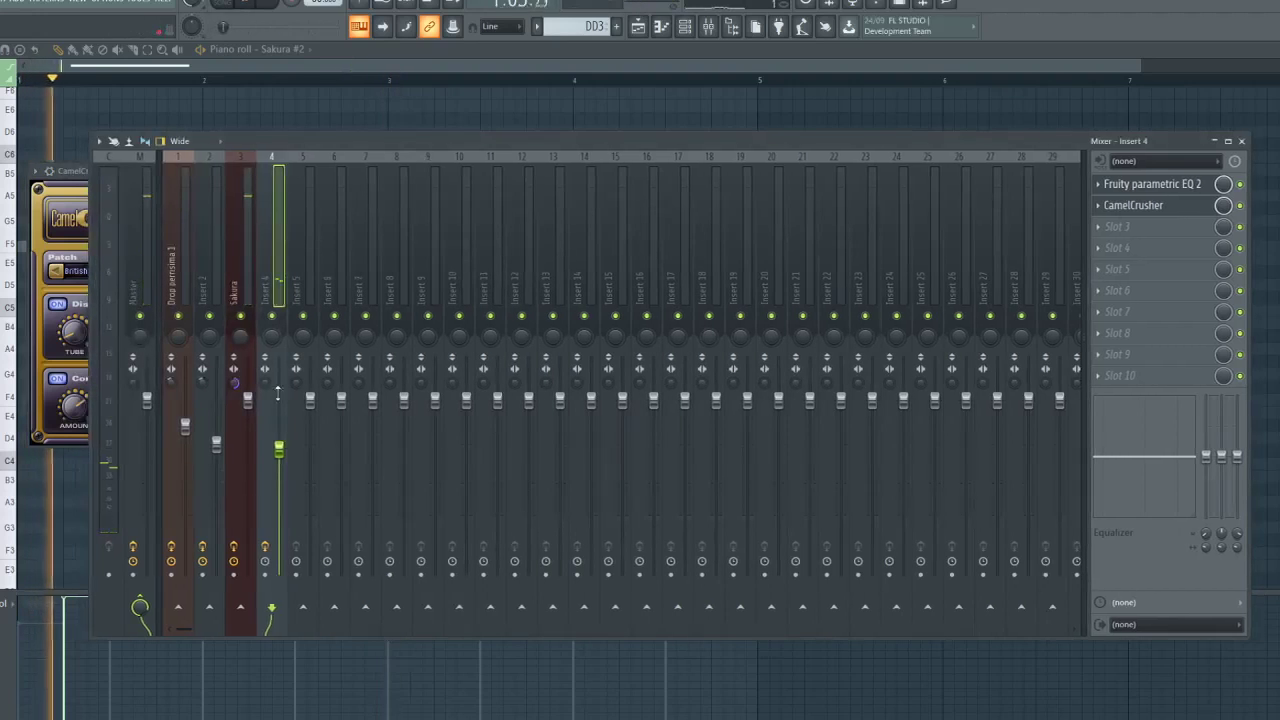
{"action": "left_click_drag", "start_coordinate": [279, 451], "coordinate": [279, 419]}
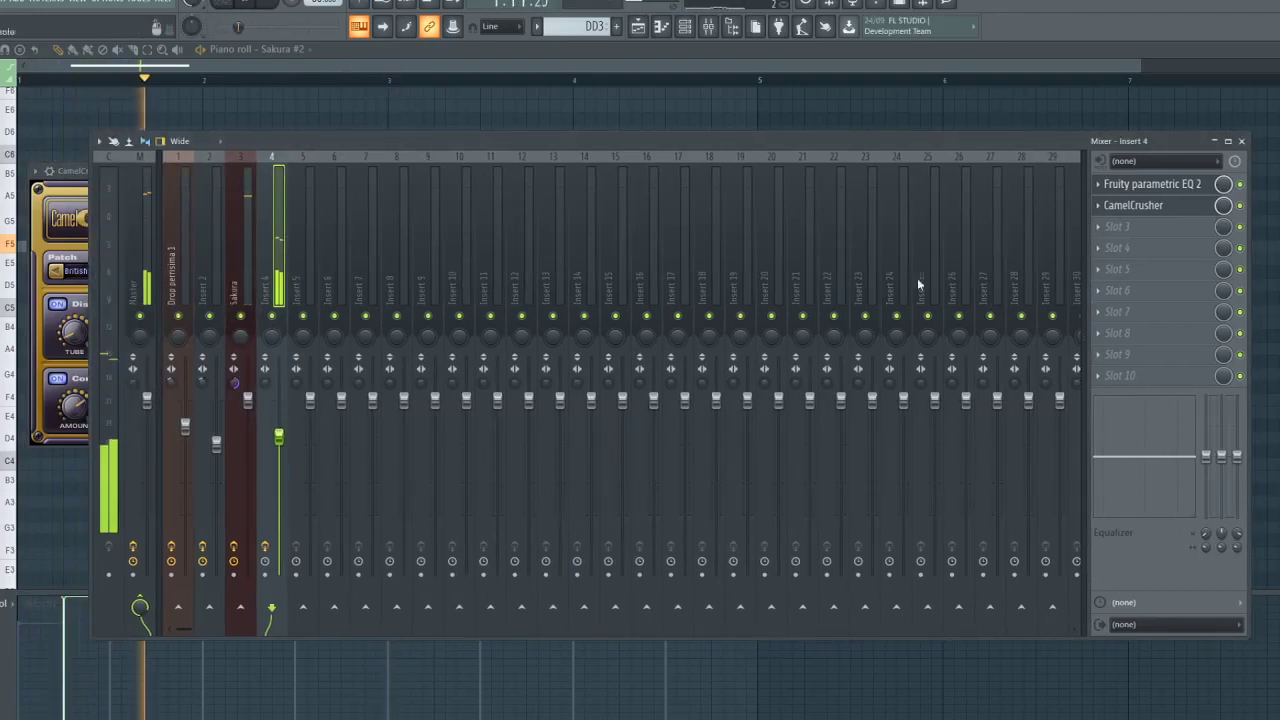
Load ValhallaRoom in slot 3 of Insert 4 and set its mix to 23%
{"action": "left_click", "coordinate": [1170, 230]}
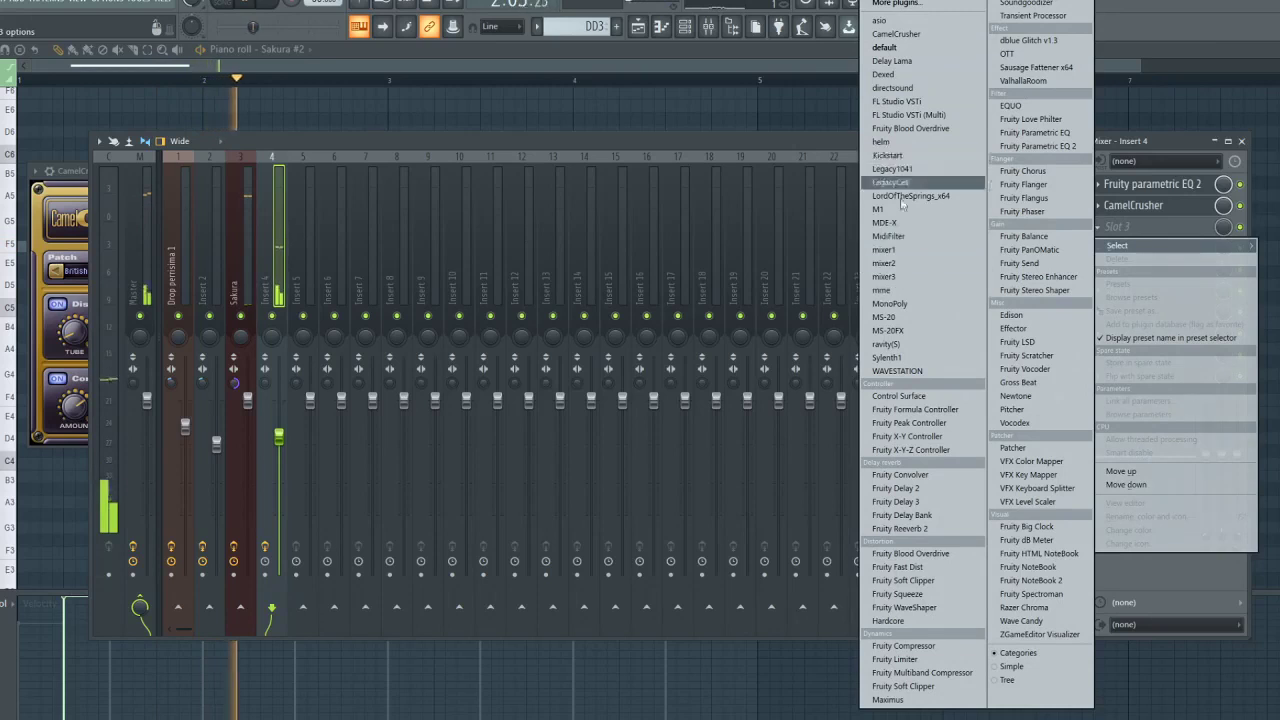
{"action": "left_click", "coordinate": [1023, 80]}
{"action": "left_click", "coordinate": [72, 419]}
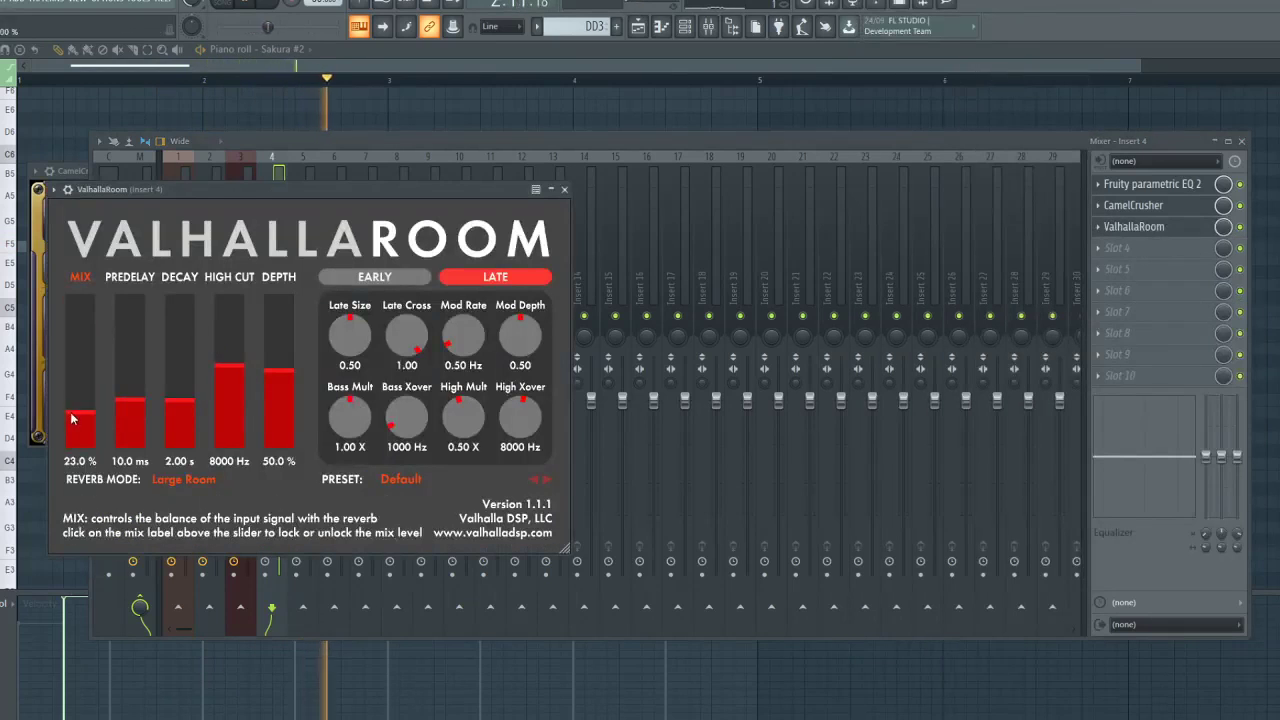
Raise the ValhallaRoom reverb mix on mixer Insert 4 and return to the playlist
{"action": "left_click_drag", "start_coordinate": [84, 432], "coordinate": [84, 402]}
{"action": "left_click_drag", "start_coordinate": [335, 192], "coordinate": [430, 197]}
{"action": "left_click", "coordinate": [240, 87]}
{"action": "left_click", "coordinate": [637, 27]}
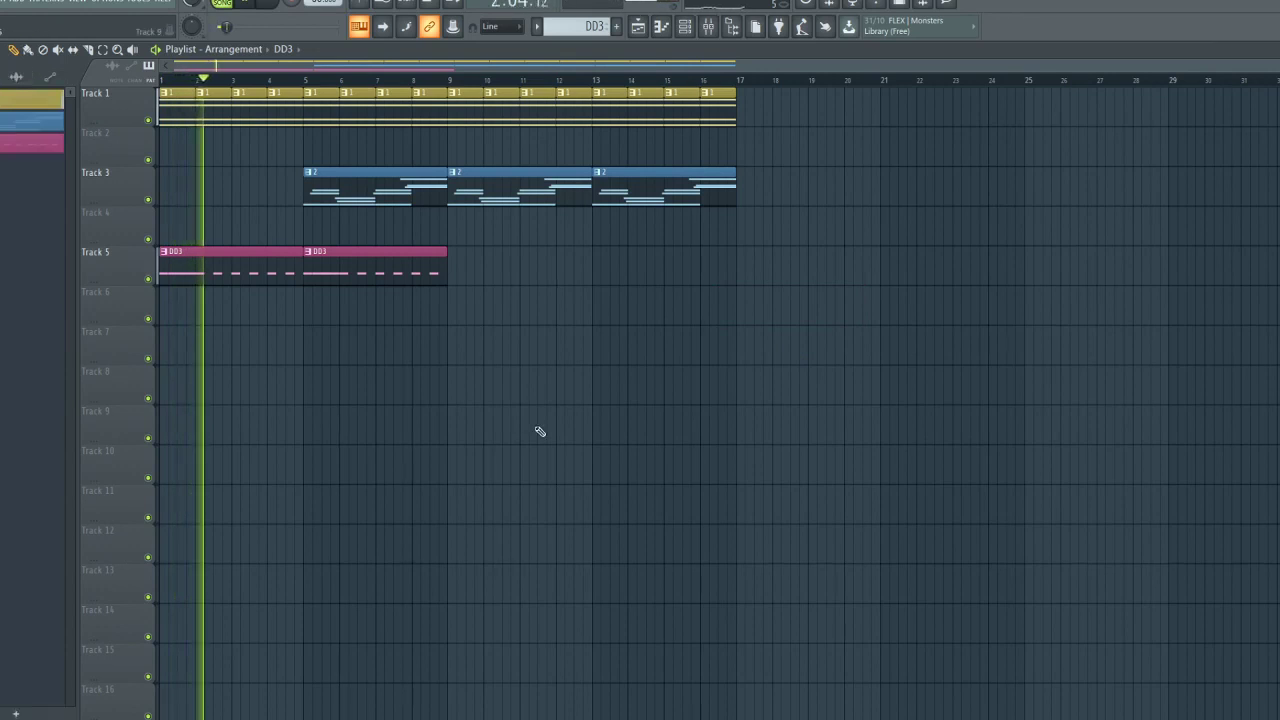
Add a second long F5 note in bar 3 of Sakura #2's part in the DD3 pattern
{"action": "double_click", "coordinate": [217, 266]}
{"action": "left_click", "coordinate": [640, 27]}
{"action": "left_click", "coordinate": [687, 27]}
{"action": "left_click", "coordinate": [688, 250]}
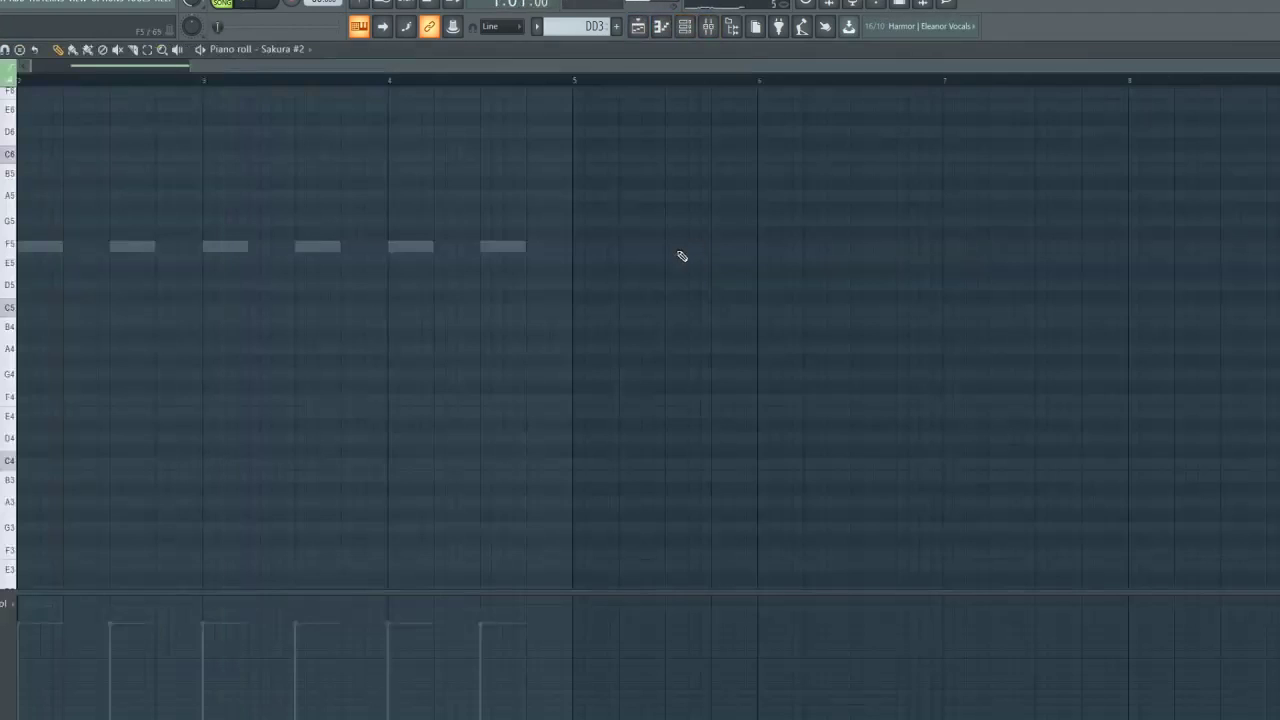
{"action": "scroll", "coordinate": [704, 166], "scroll_direction": "up", "scroll_amount": 2}
{"action": "scroll", "coordinate": [255, 62], "scroll_direction": "down", "scroll_amount": 2}
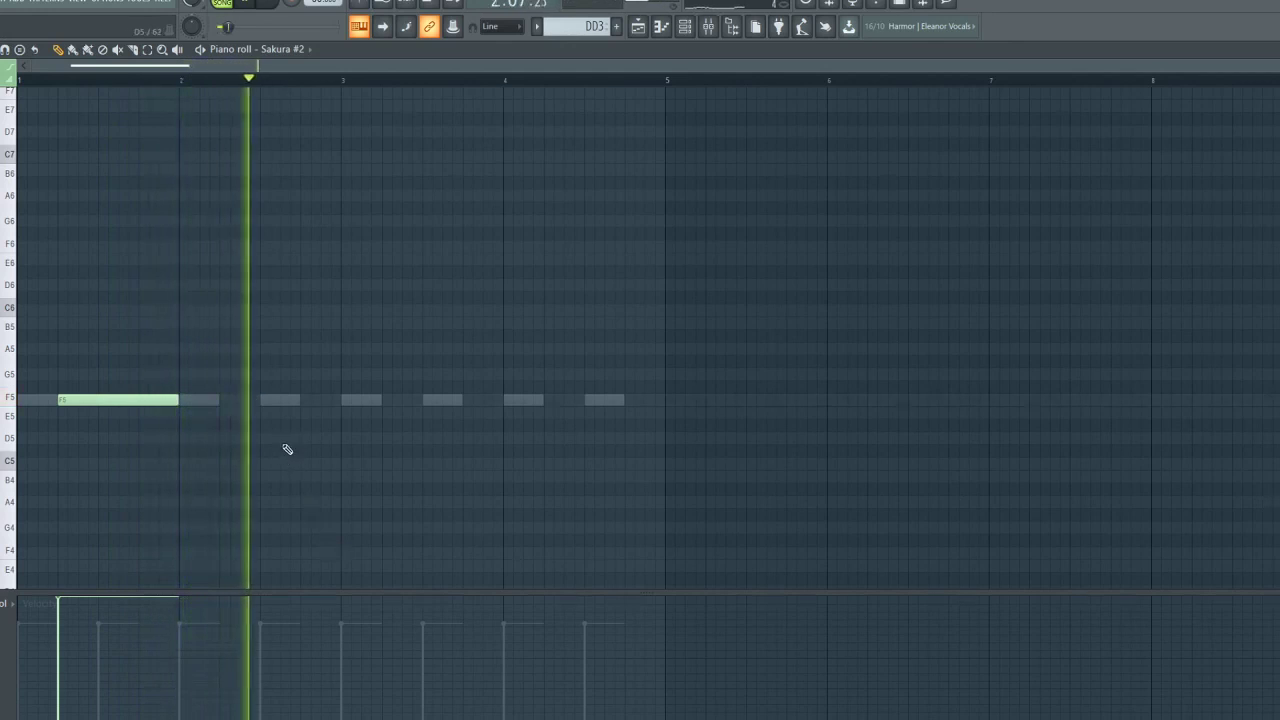
{"action": "left_click", "coordinate": [383, 400]}
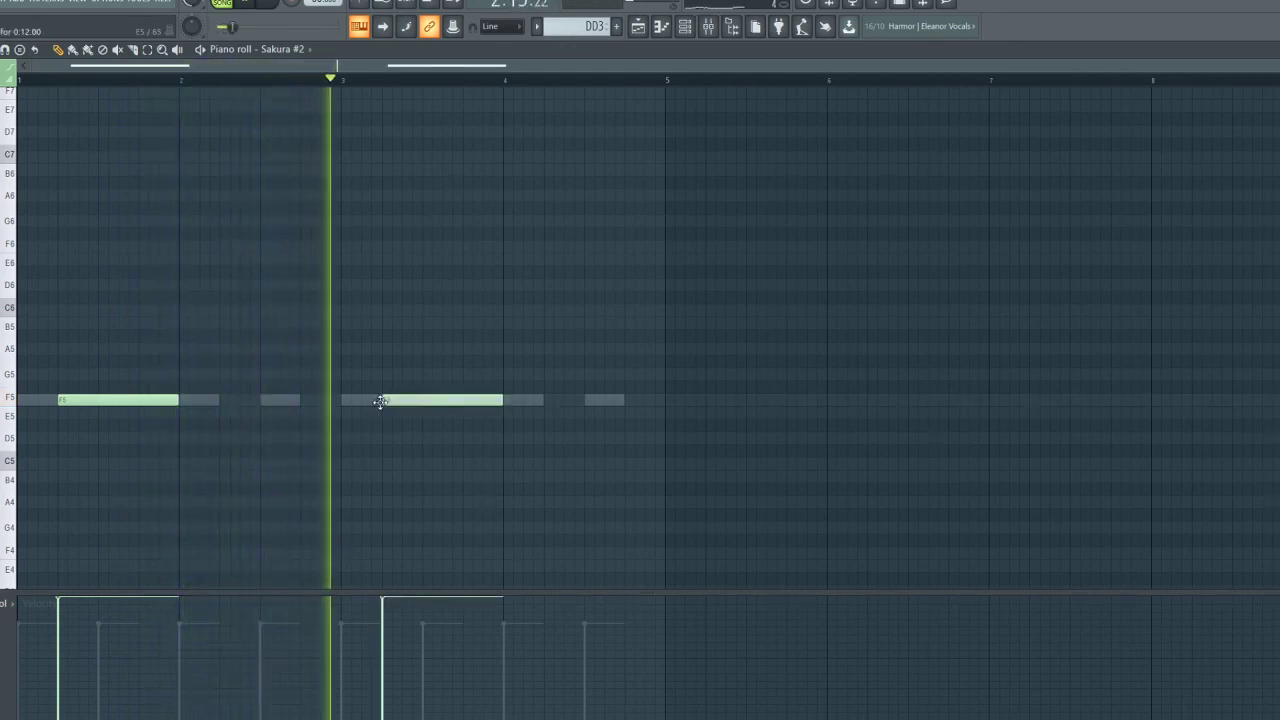
Place two more DD3 clips on Track 5 at bars 9 and 13, and mute Track 3
{"action": "left_click", "coordinate": [690, 27]}
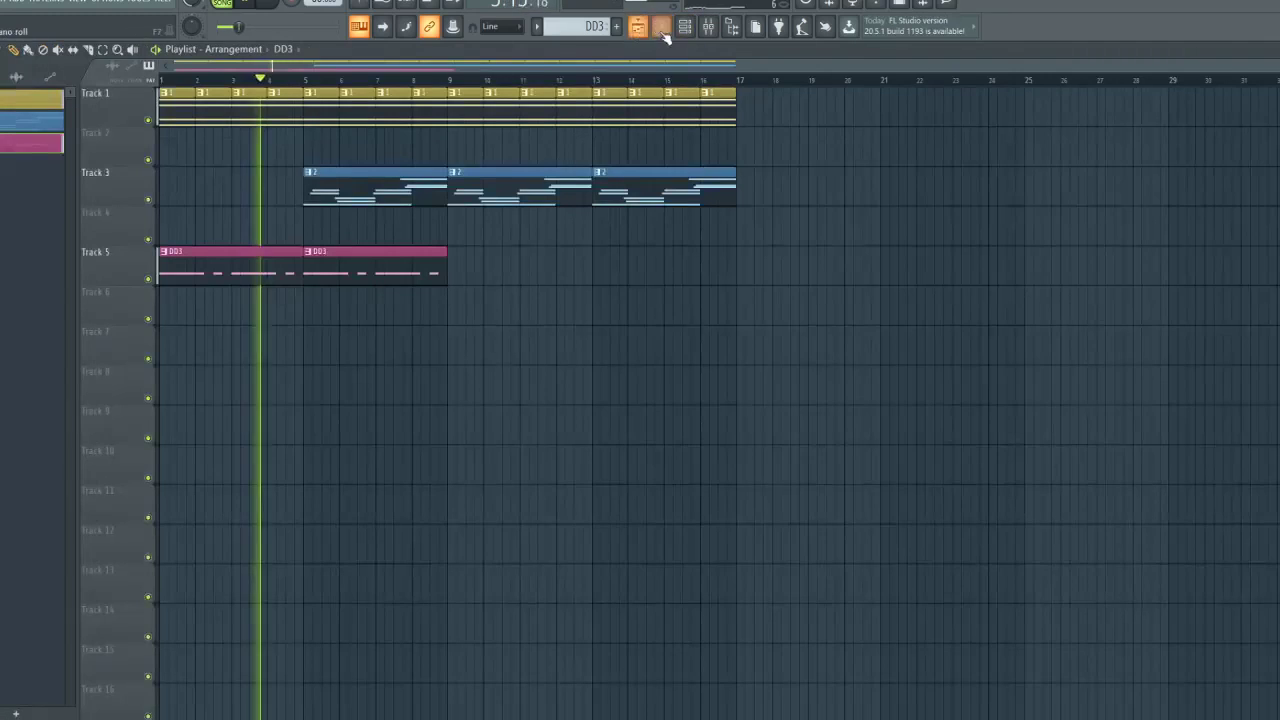
{"action": "left_click", "coordinate": [661, 27]}
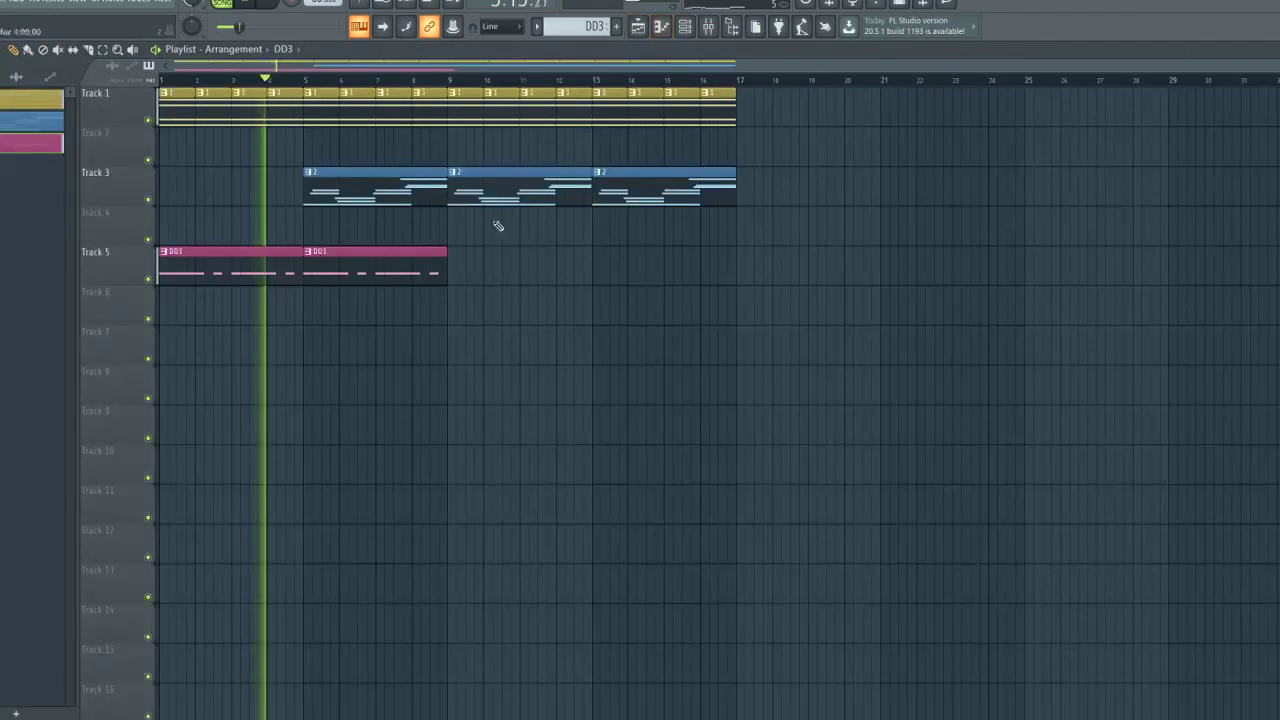
{"action": "left_click", "coordinate": [455, 256]}
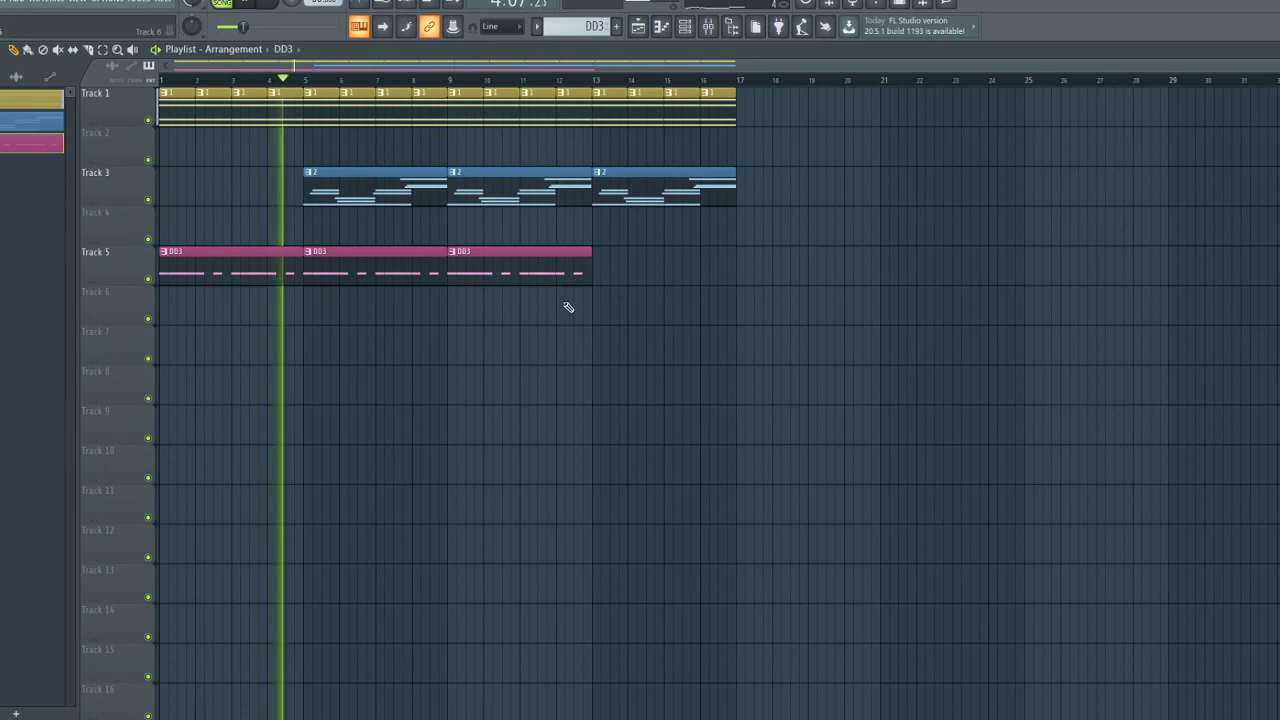
{"action": "left_click", "coordinate": [601, 252]}
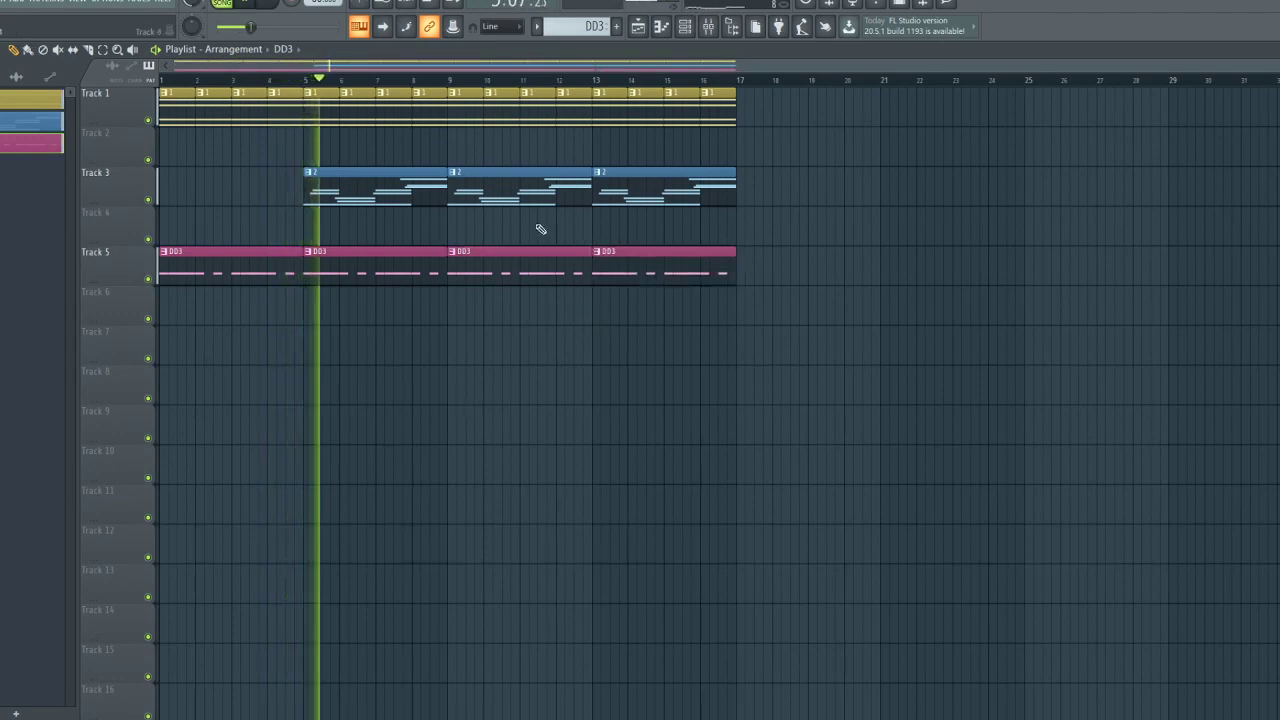
{"action": "left_click", "coordinate": [156, 203]}
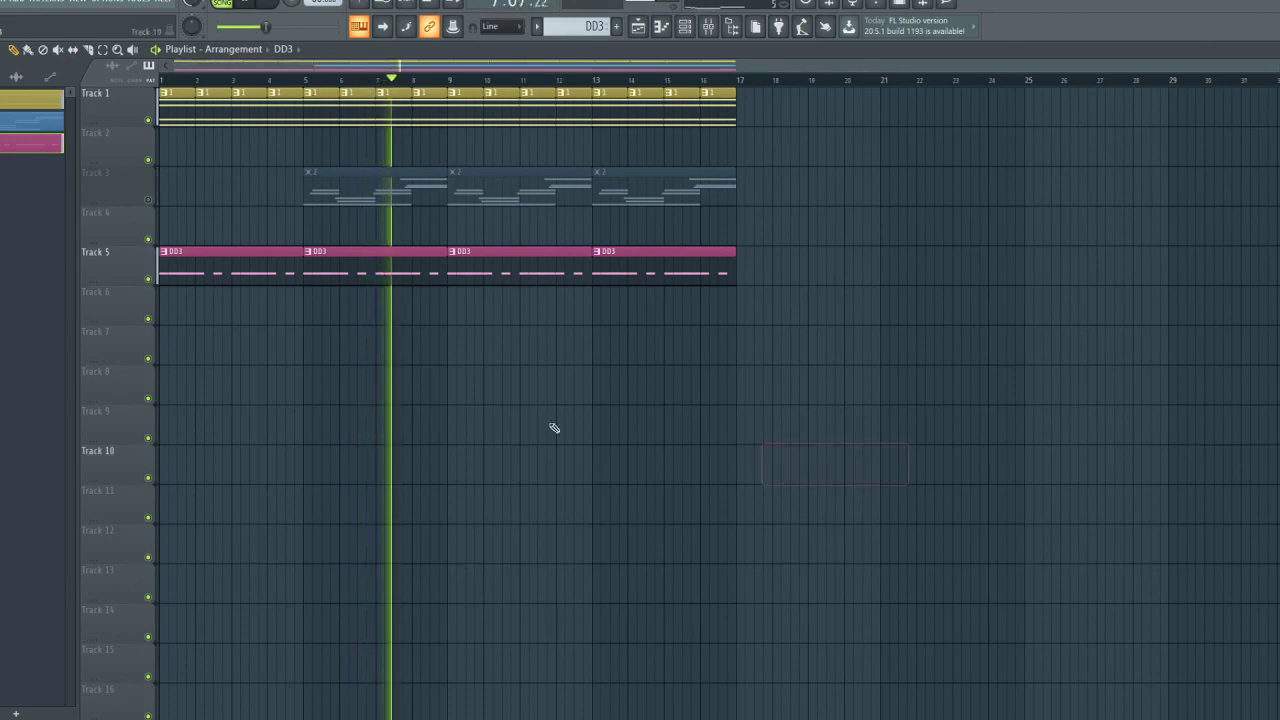
Clone the Sakura #2 channel and load the ATM Marching Steel FG preset on the copy
{"action": "left_click", "coordinate": [685, 27]}
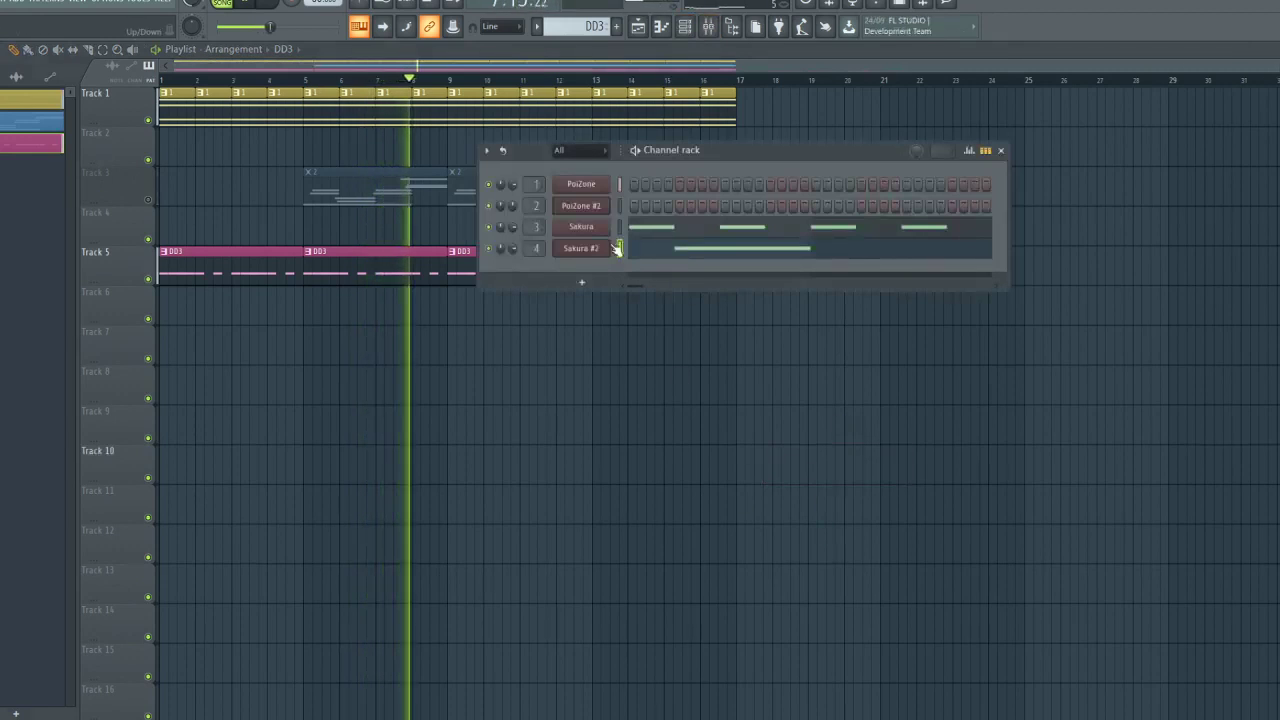
{"action": "right_click", "coordinate": [598, 248]}
{"action": "left_click", "coordinate": [642, 371]}
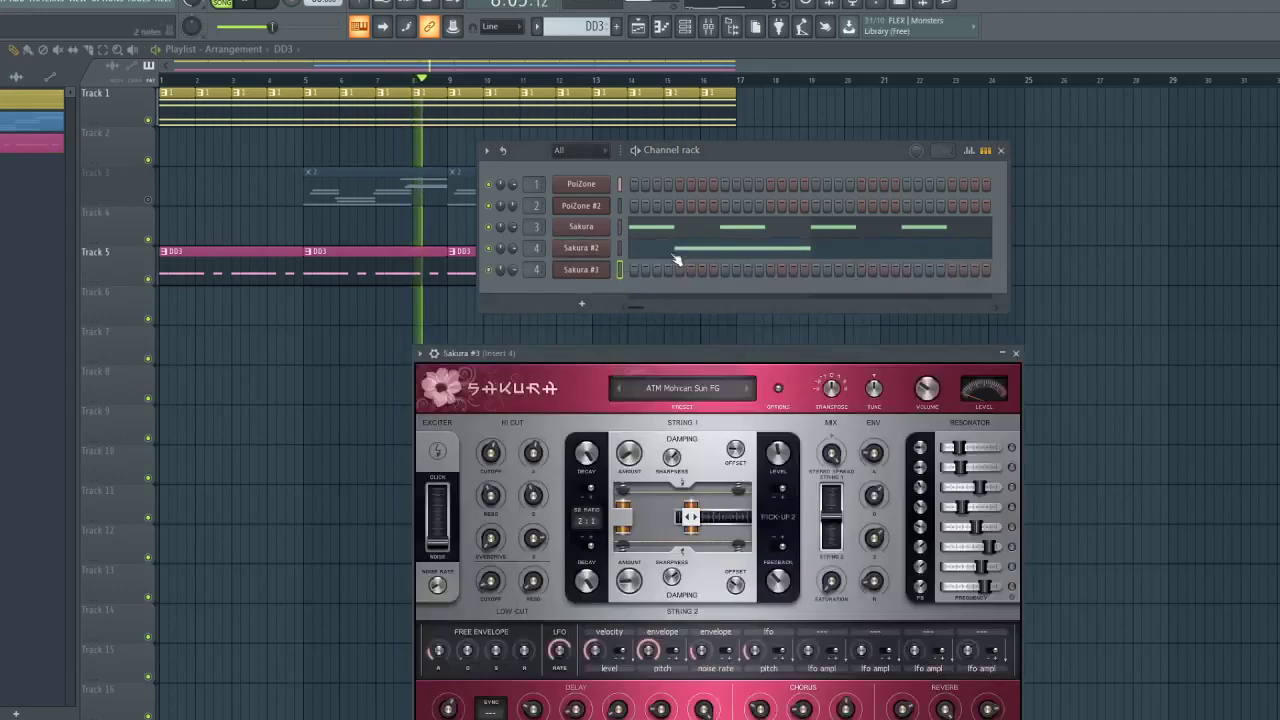
{"action": "left_click", "coordinate": [590, 278]}
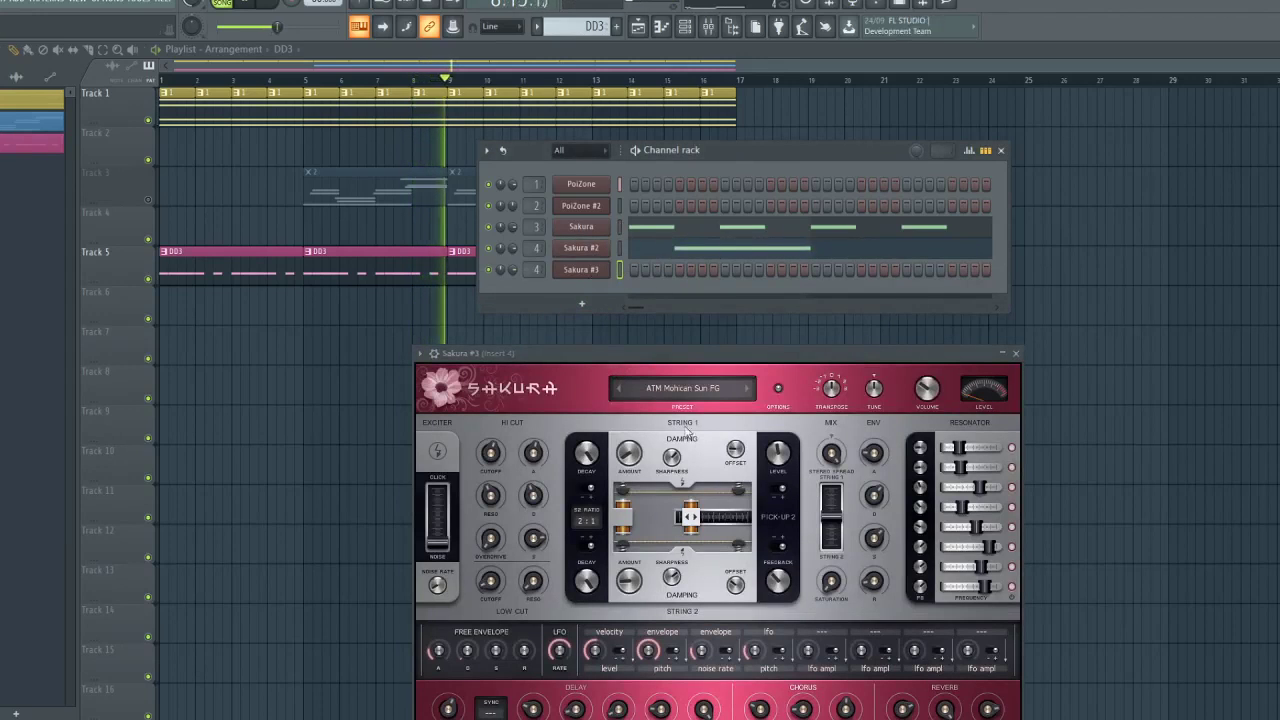
{"action": "left_click", "coordinate": [688, 391]}
{"action": "left_click", "coordinate": [790, 483]}
{"action": "key", "text": "space"}
Rename the cloned Sakura channel as ambient and give it a green colour
{"action": "right_click", "coordinate": [599, 276]}
{"action": "key", "text": "r"}
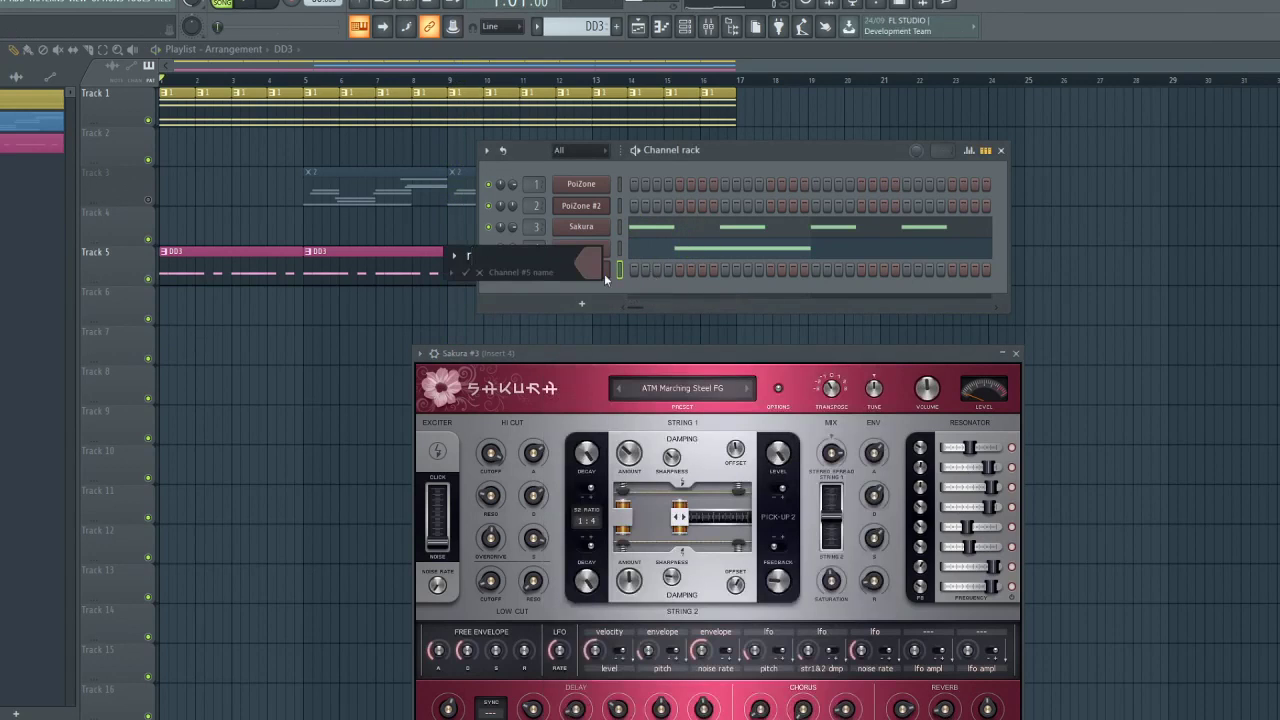
{"action": "key", "text": "BackSpace"}
{"action": "type", "text": "d"}
{"action": "key", "text": "BackSpace"}
{"action": "type", "text": "f"}
{"action": "key", "text": "BackSpace"}
{"action": "type", "text": "ambient"}
{"action": "left_click", "coordinate": [588, 281]}
{"action": "left_click", "coordinate": [635, 290]}
{"action": "key", "text": "Return"}
Audition several Atmosphere presets on the ambient channel, and load BAS Ampeg Pop FG from the Bass bank
{"action": "left_click", "coordinate": [705, 391]}
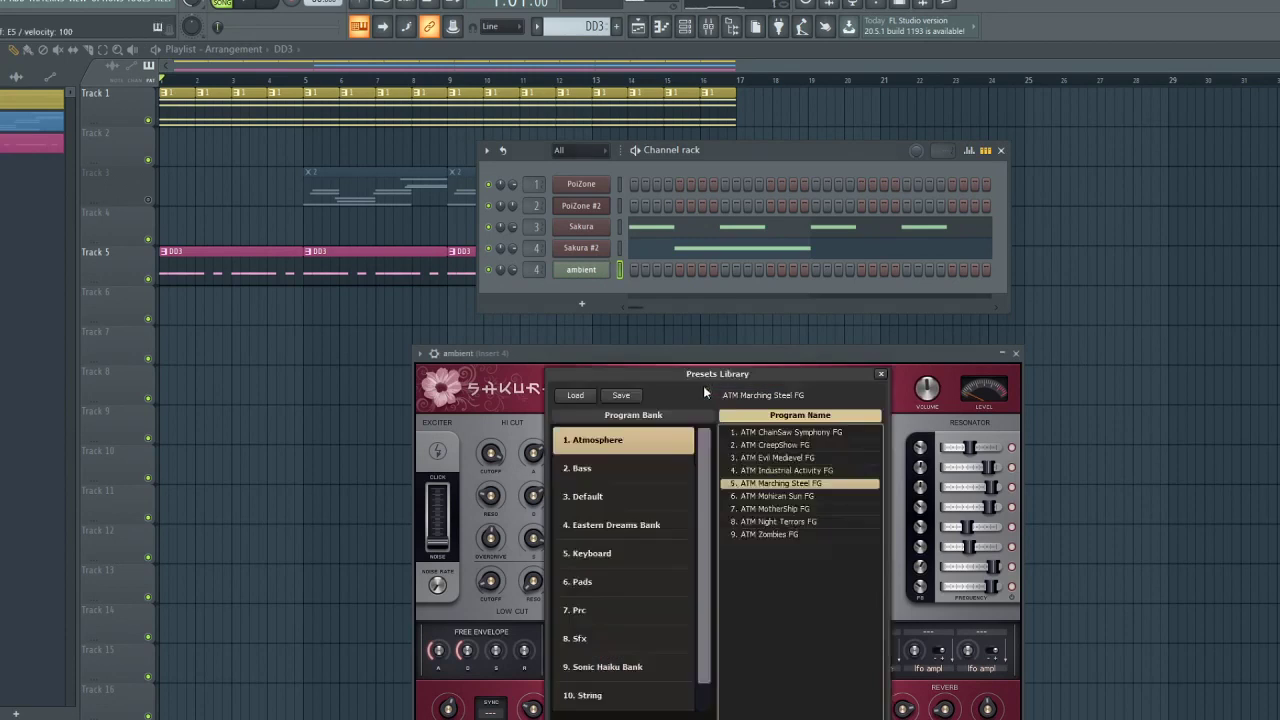
{"action": "left_click", "coordinate": [788, 535]}
{"action": "left_click", "coordinate": [789, 522]}
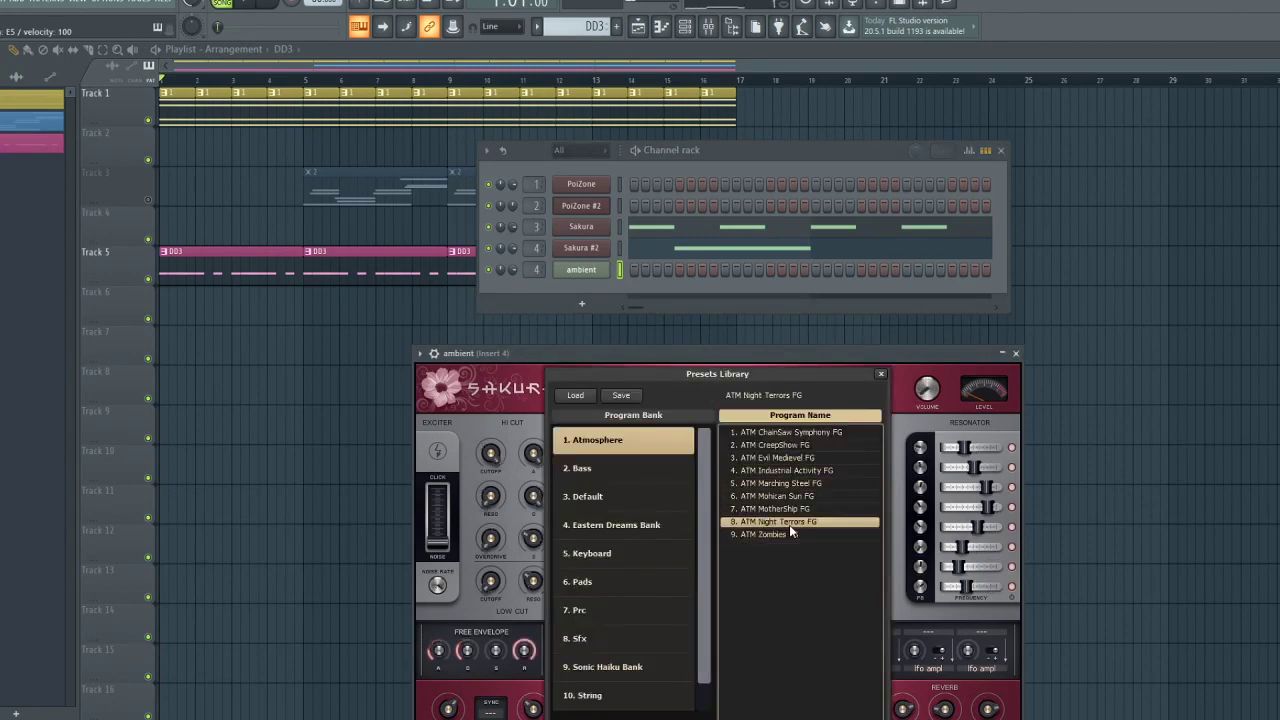
{"action": "left_click", "coordinate": [798, 509]}
{"action": "key", "text": "Up"}
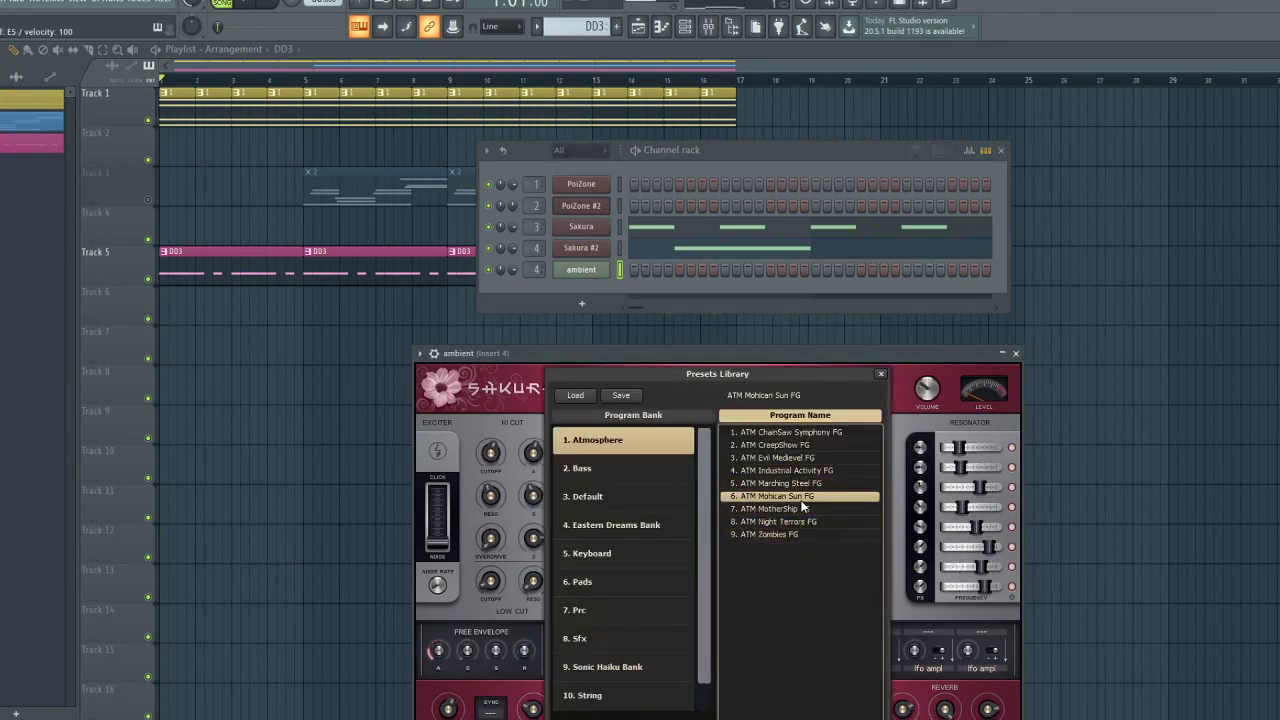
{"action": "left_click", "coordinate": [820, 485]}
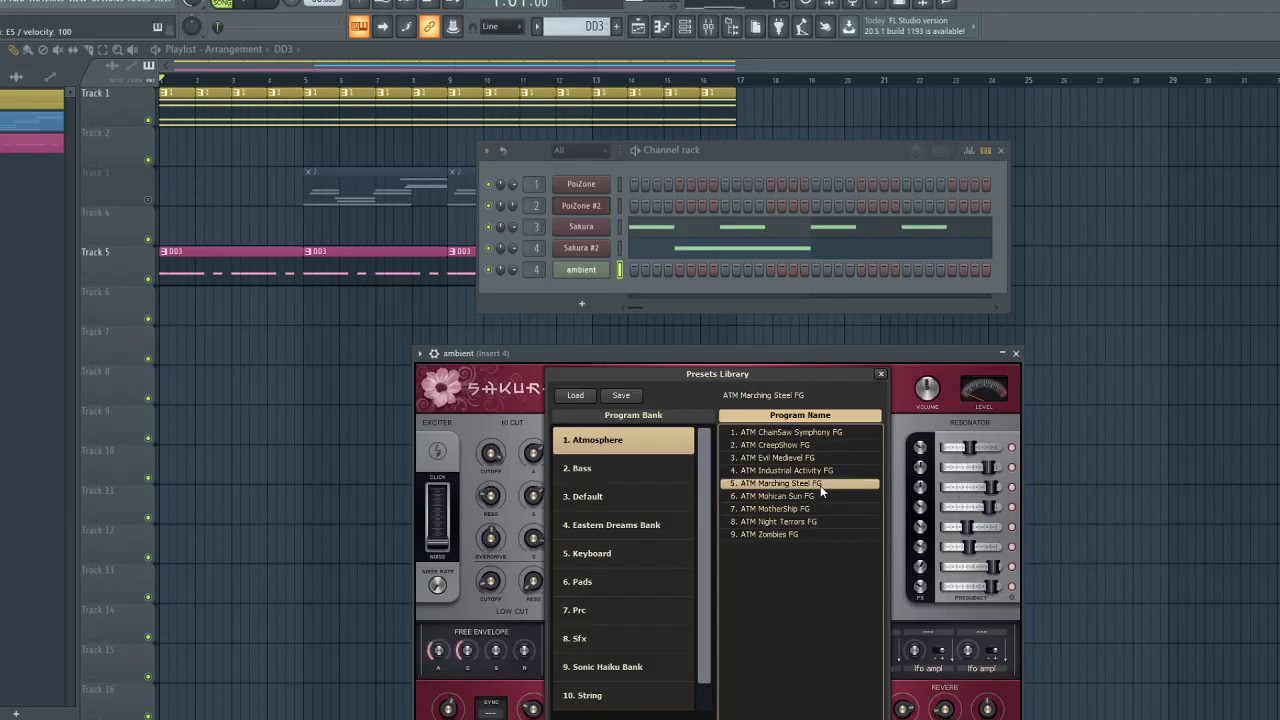
{"action": "left_click", "coordinate": [633, 468]}
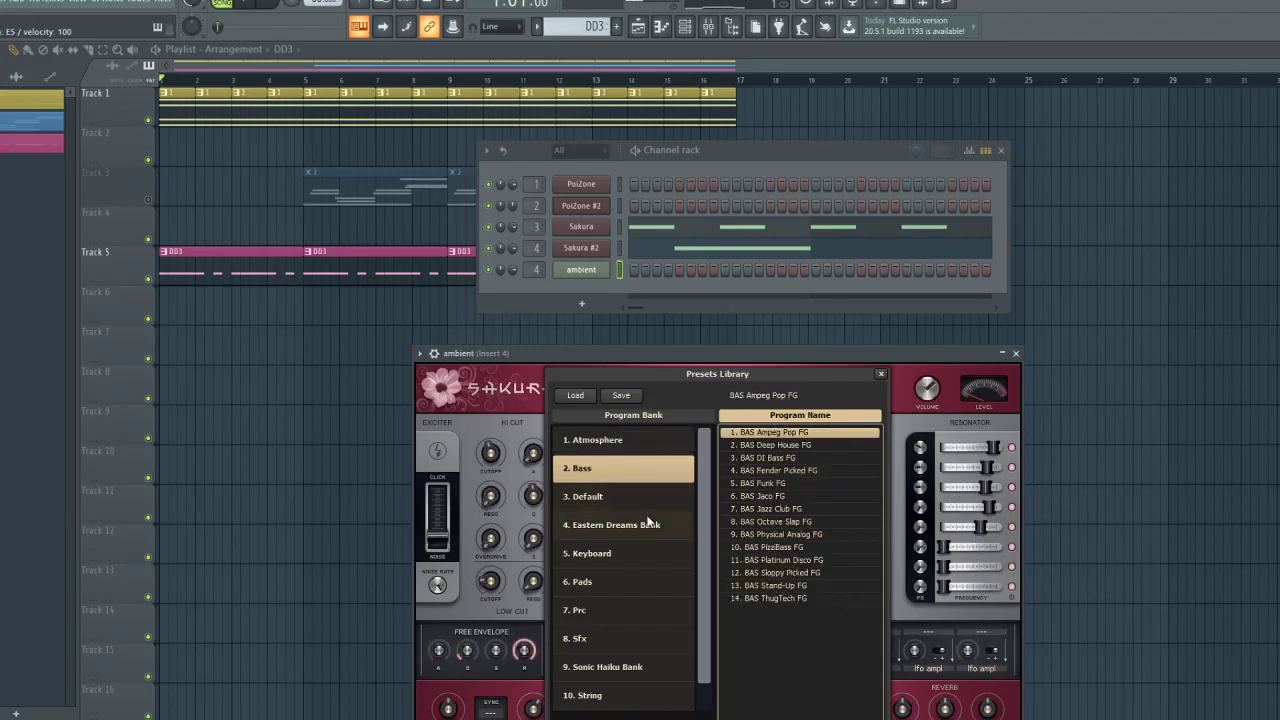
Route the ambient channel to mixer track 5 and lower that track's volume fader
{"action": "right_click", "coordinate": [588, 272]}
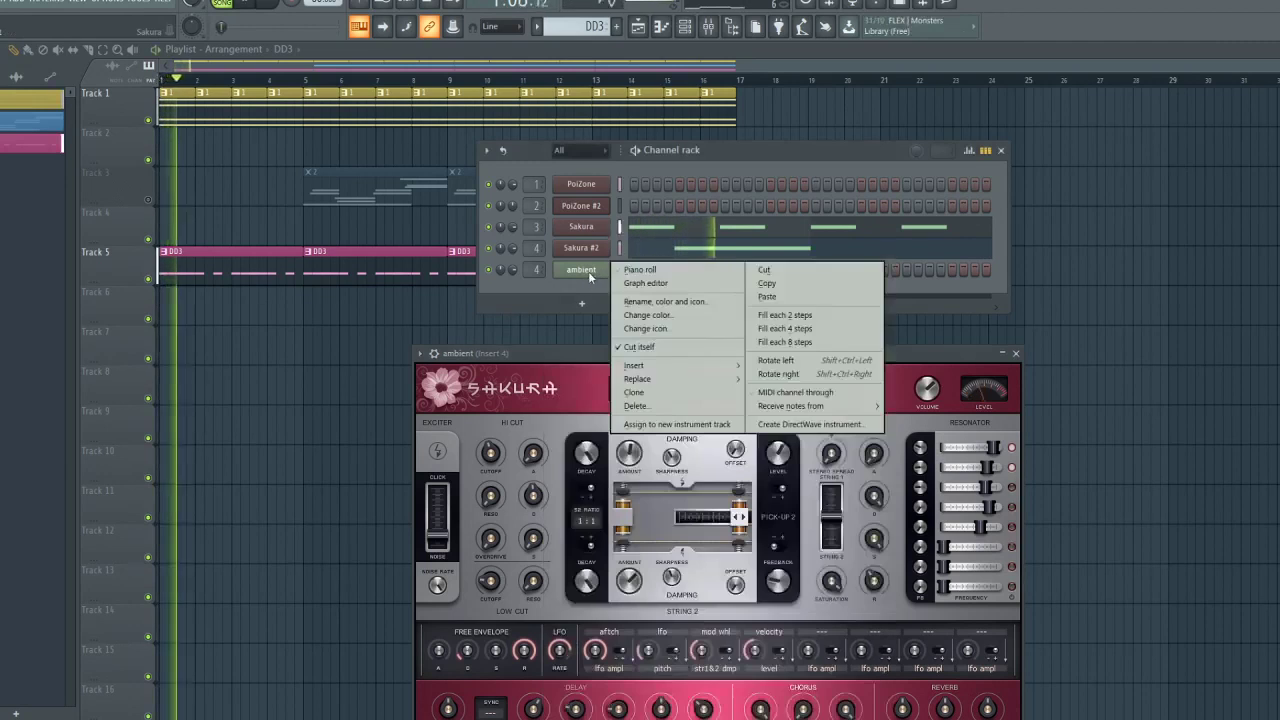
{"action": "left_click", "coordinate": [634, 274]}
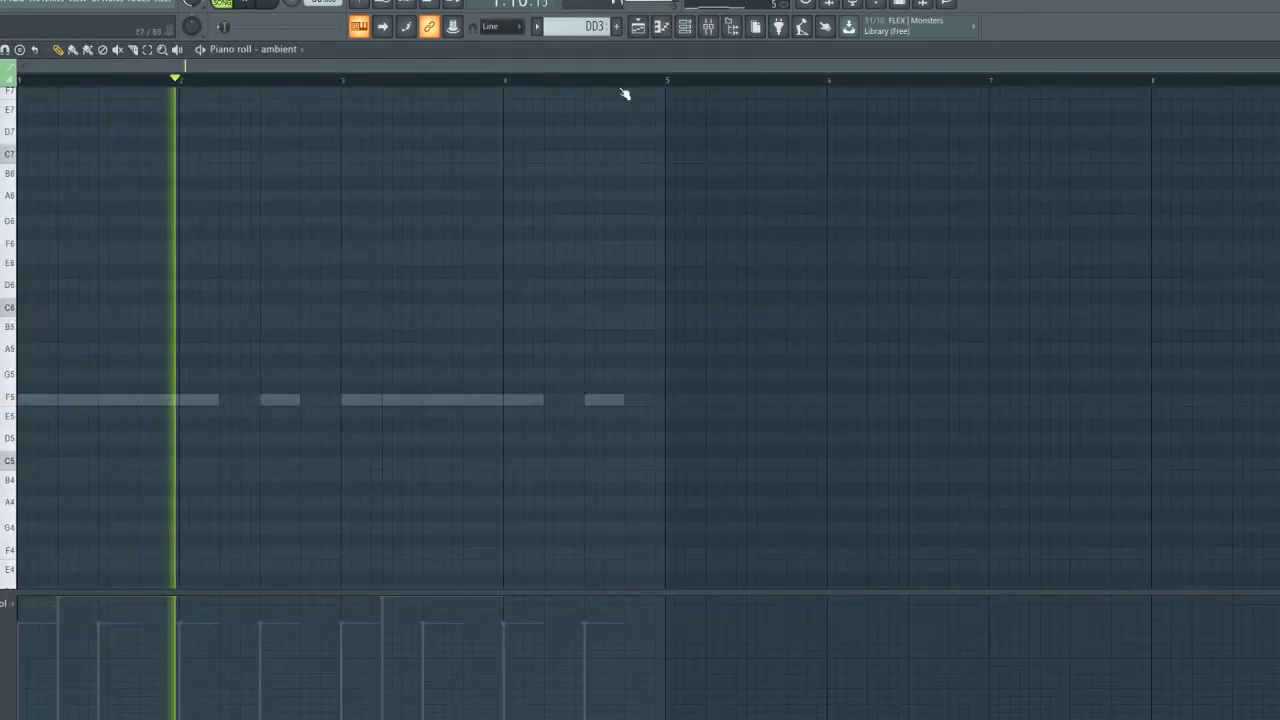
{"action": "left_click", "coordinate": [714, 32]}
{"action": "left_click", "coordinate": [731, 30]}
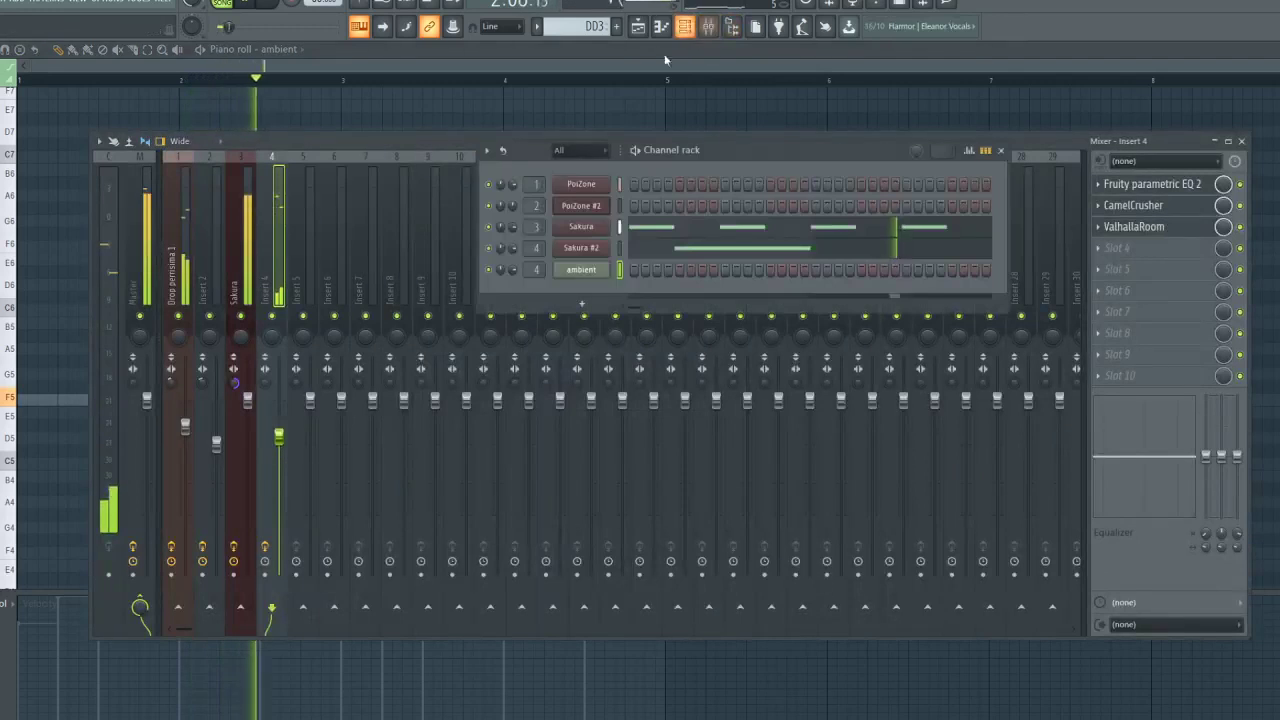
{"action": "scroll", "coordinate": [535, 269], "scroll_direction": "up", "scroll_amount": 1}
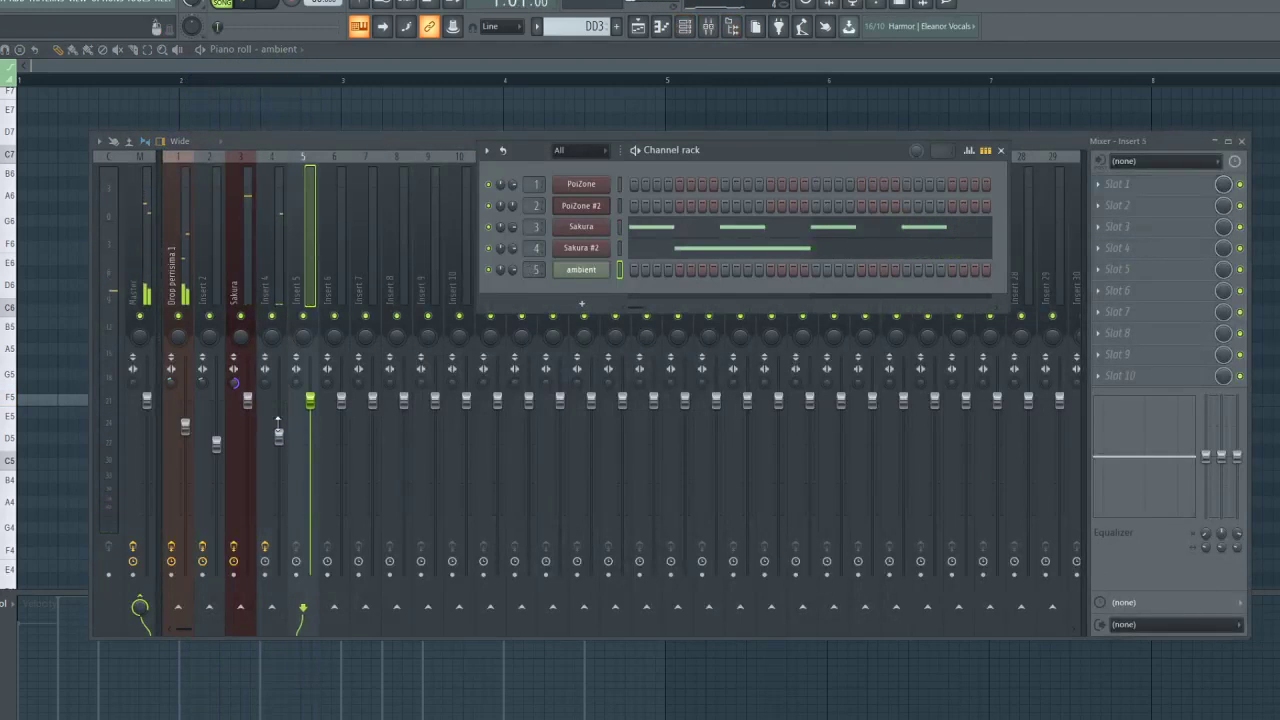
{"action": "left_click_drag", "start_coordinate": [310, 400], "coordinate": [310, 443]}
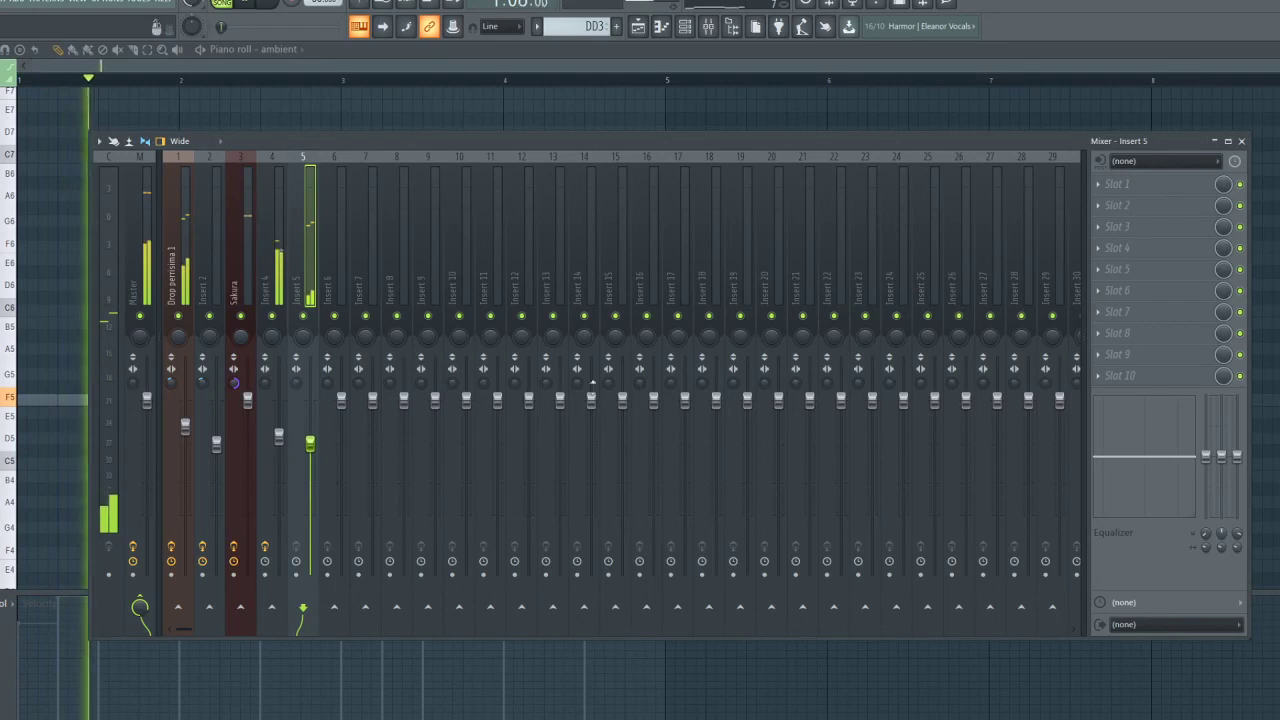
Add Fruity Limiter to effect slot 10 of mixer Insert 5
{"action": "left_click", "coordinate": [1135, 385]}
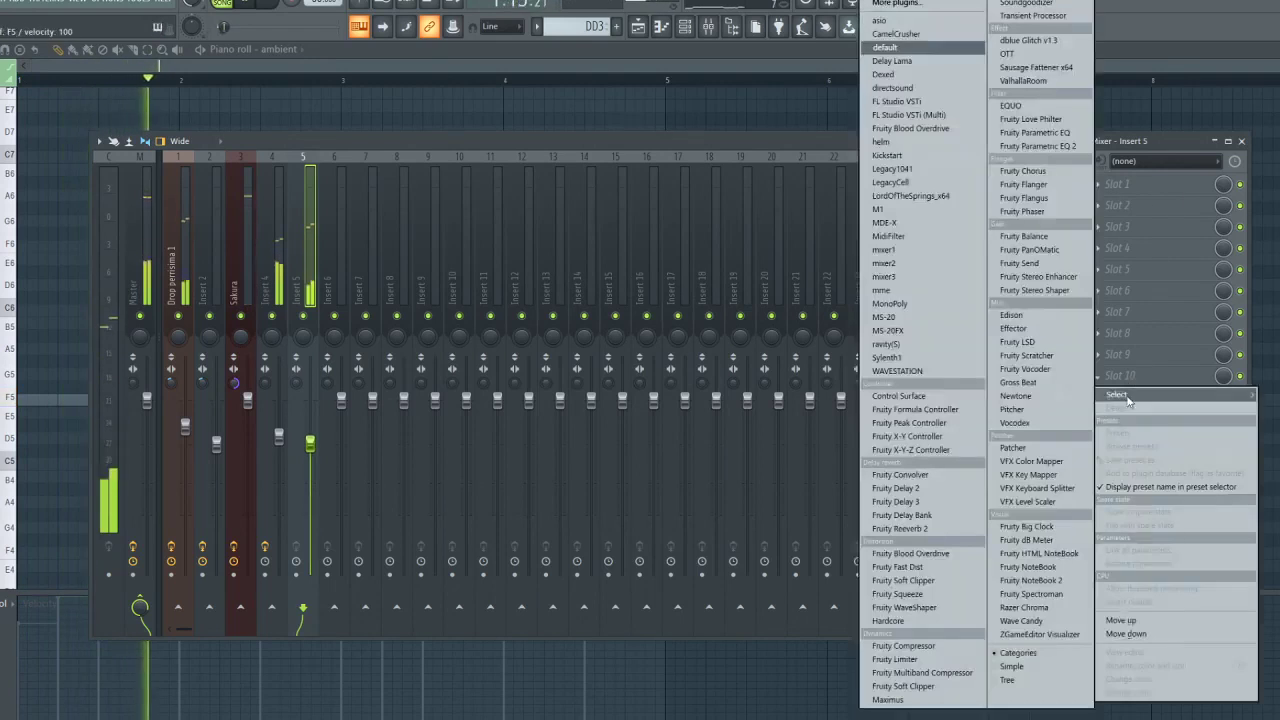
{"action": "left_click", "coordinate": [905, 651]}
{"action": "left_click", "coordinate": [560, 208]}
Load the KSHMR_Airlock_01 mixer track state onto Insert 5
{"action": "right_click", "coordinate": [318, 155]}
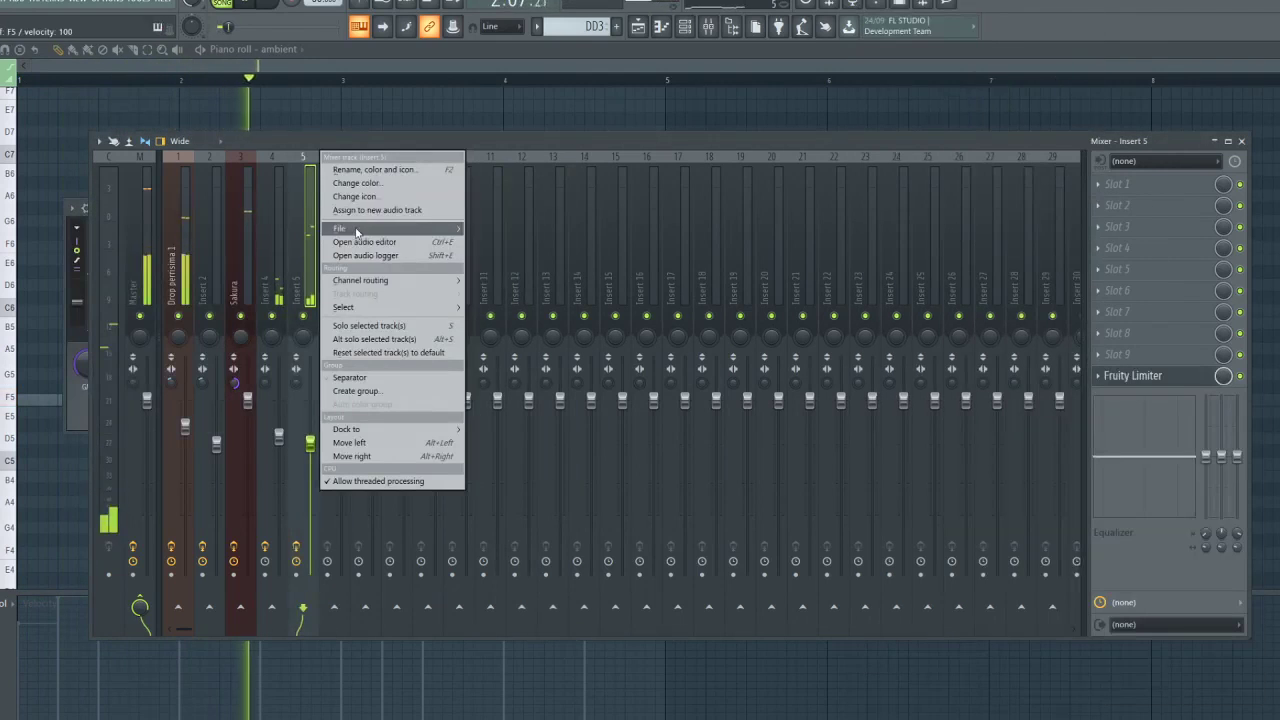
{"action": "mouse_move", "coordinate": [395, 228]}
{"action": "left_click", "coordinate": [519, 510]}
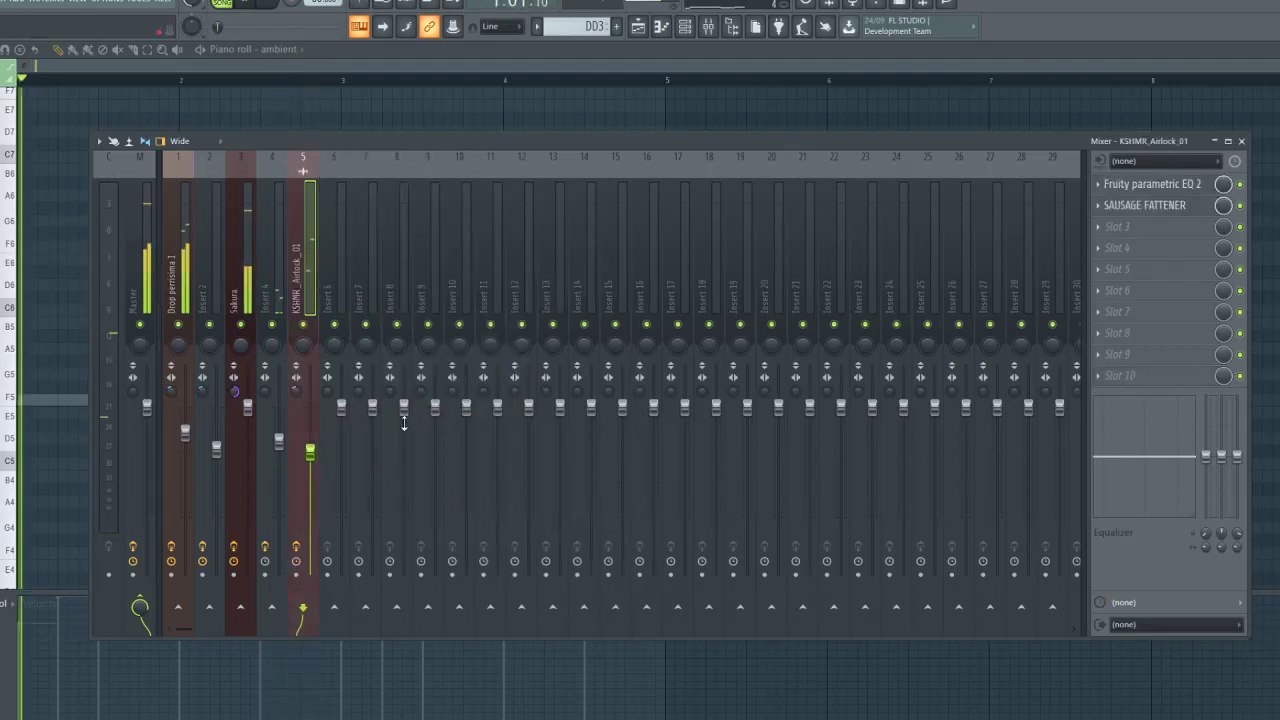
Audition Bass and Default presets on the ambient channel's Sakura and load Alaska from the Default bank
{"action": "left_click", "coordinate": [685, 26]}
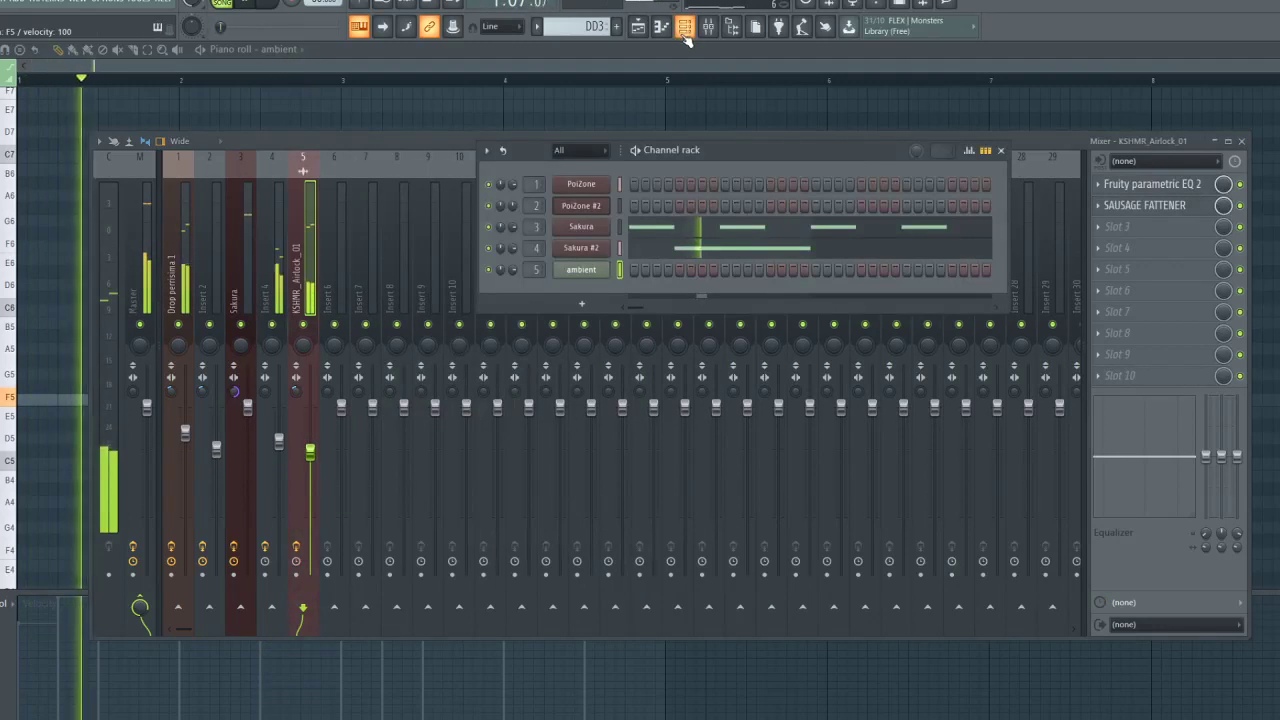
{"action": "left_click", "coordinate": [586, 270]}
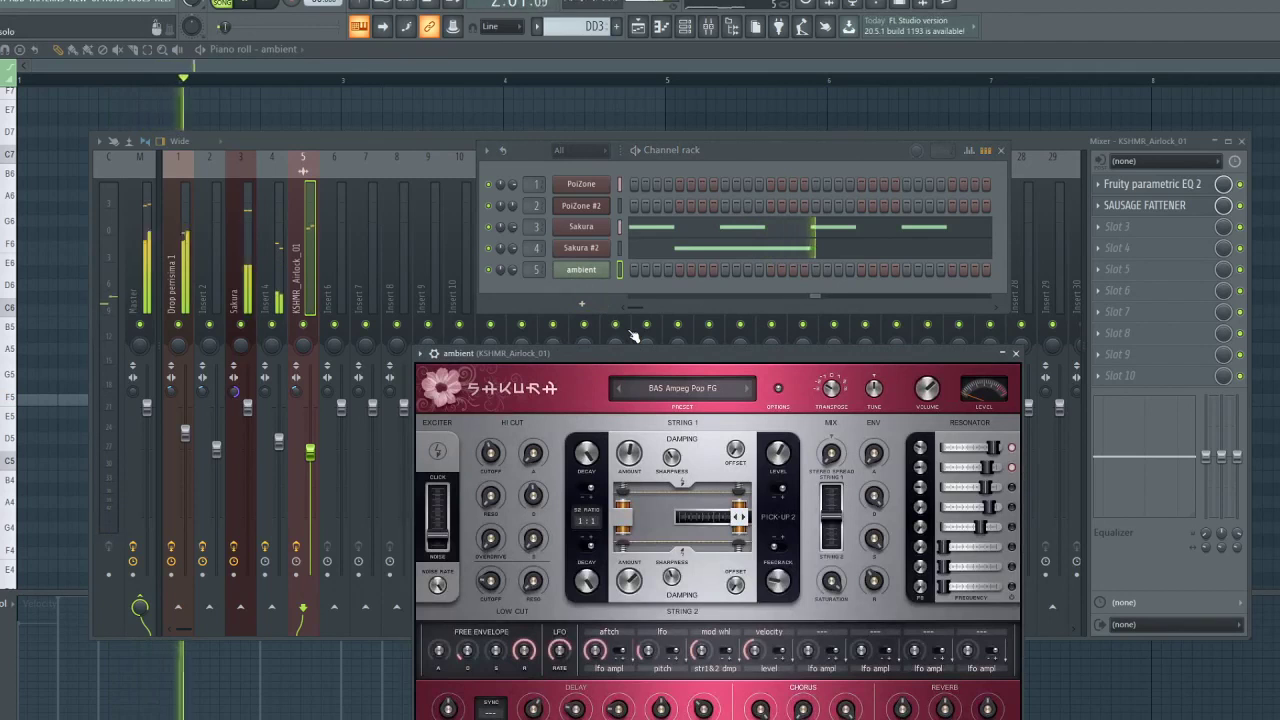
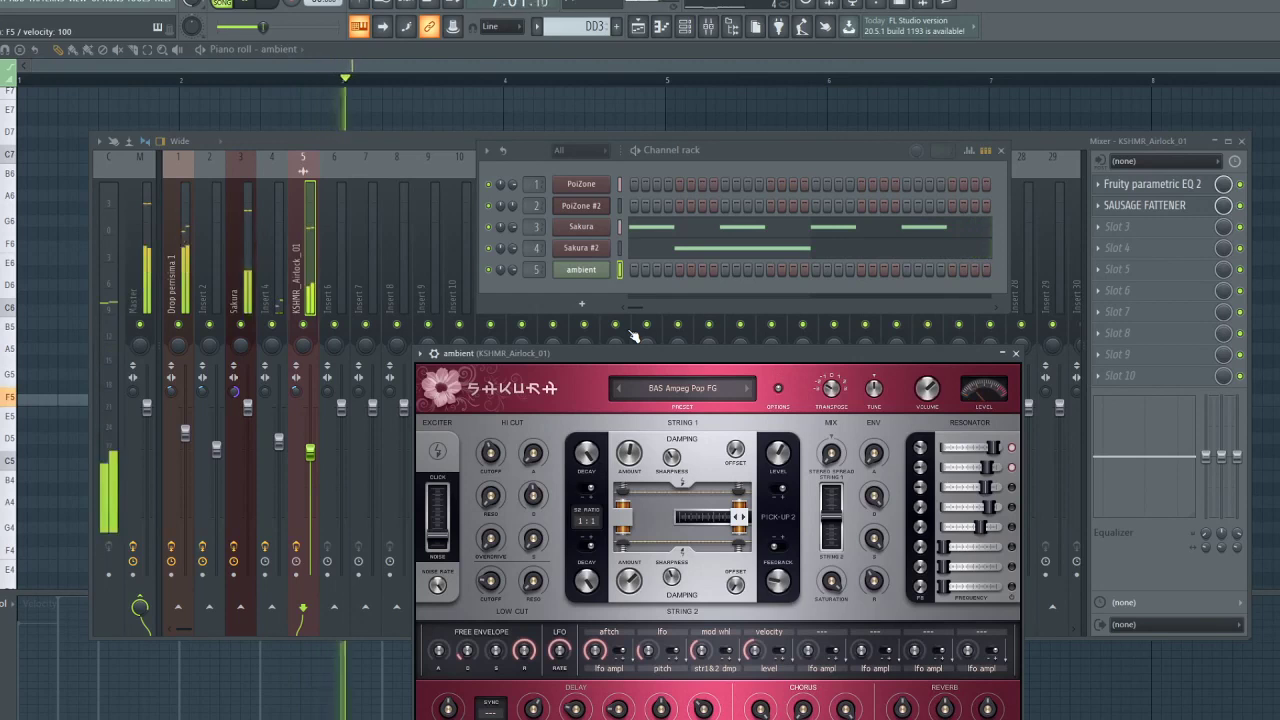
{"action": "left_click", "coordinate": [688, 388]}
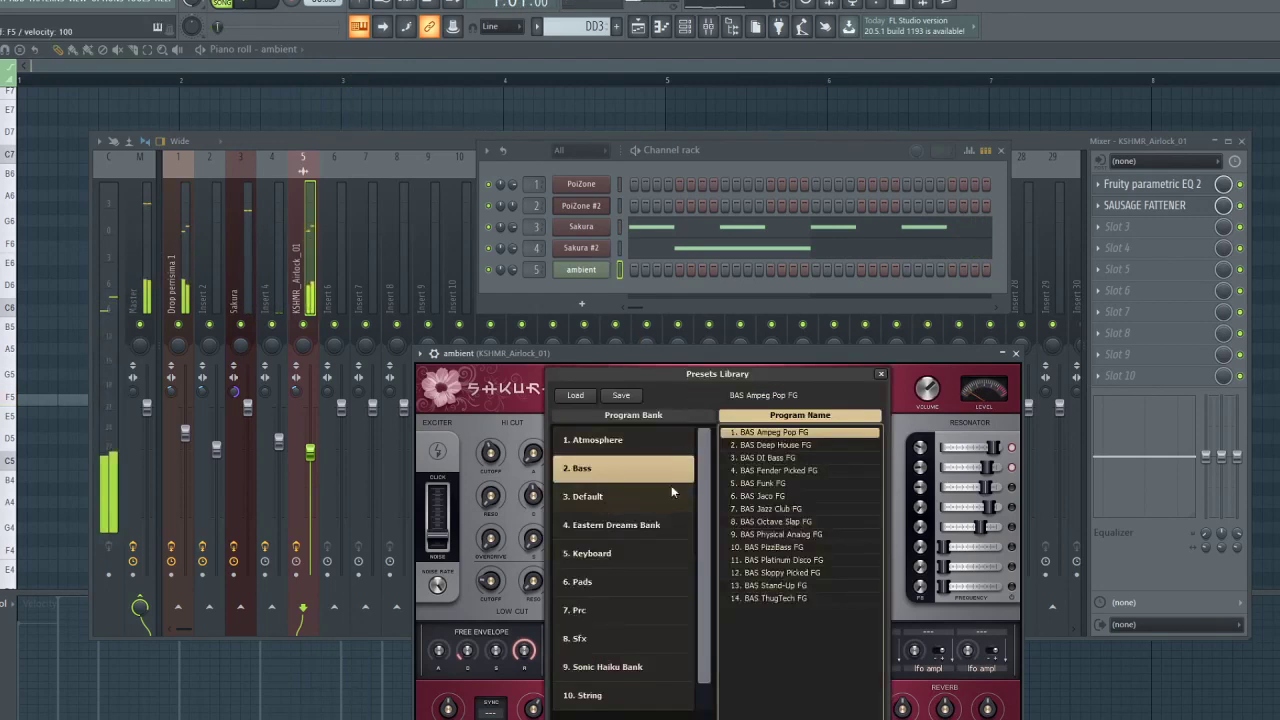
{"action": "left_click", "coordinate": [795, 509]}
{"action": "left_click", "coordinate": [803, 534]}
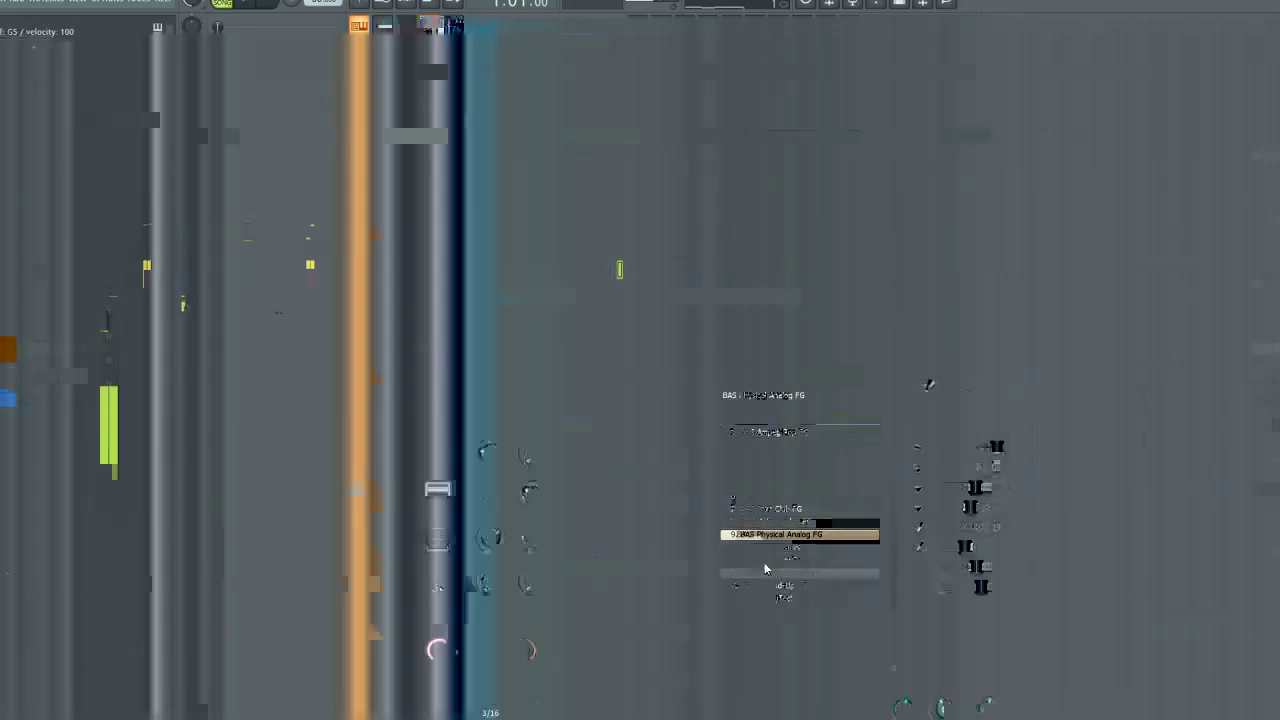
{"action": "left_click", "coordinate": [634, 500]}
{"action": "double_click", "coordinate": [762, 518]}
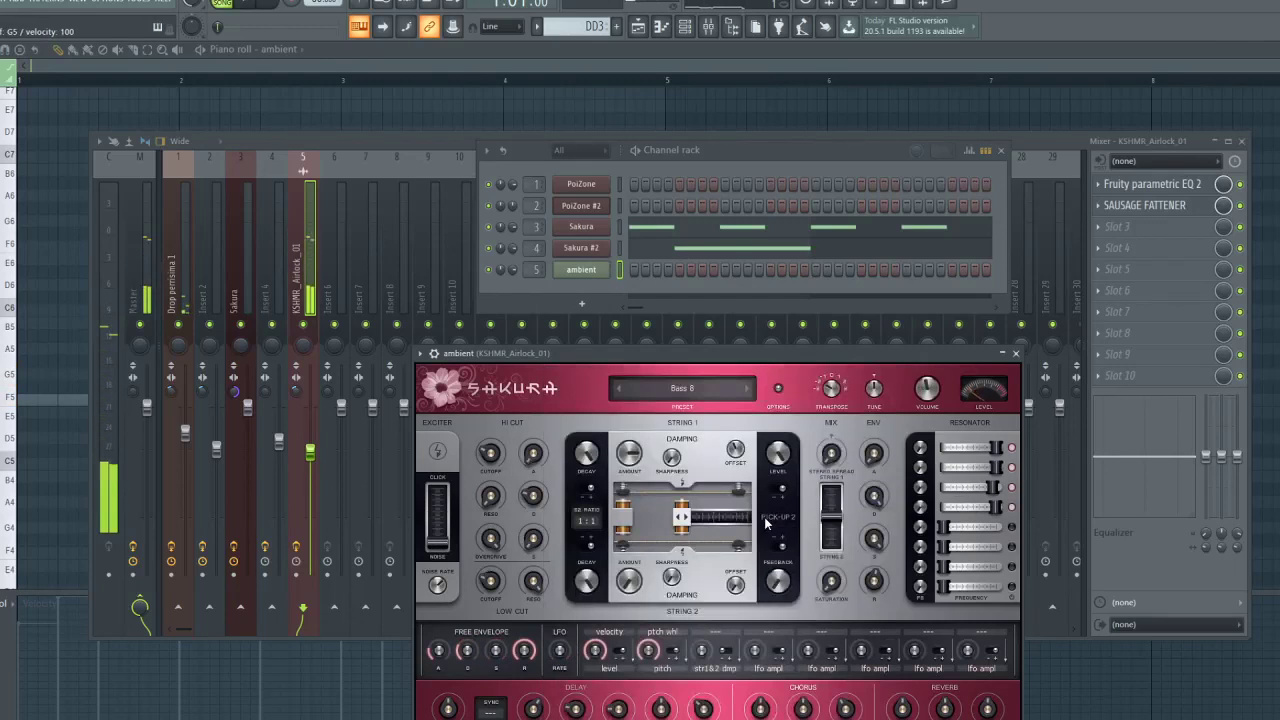
{"action": "left_click", "coordinate": [717, 397]}
{"action": "left_click", "coordinate": [797, 435]}
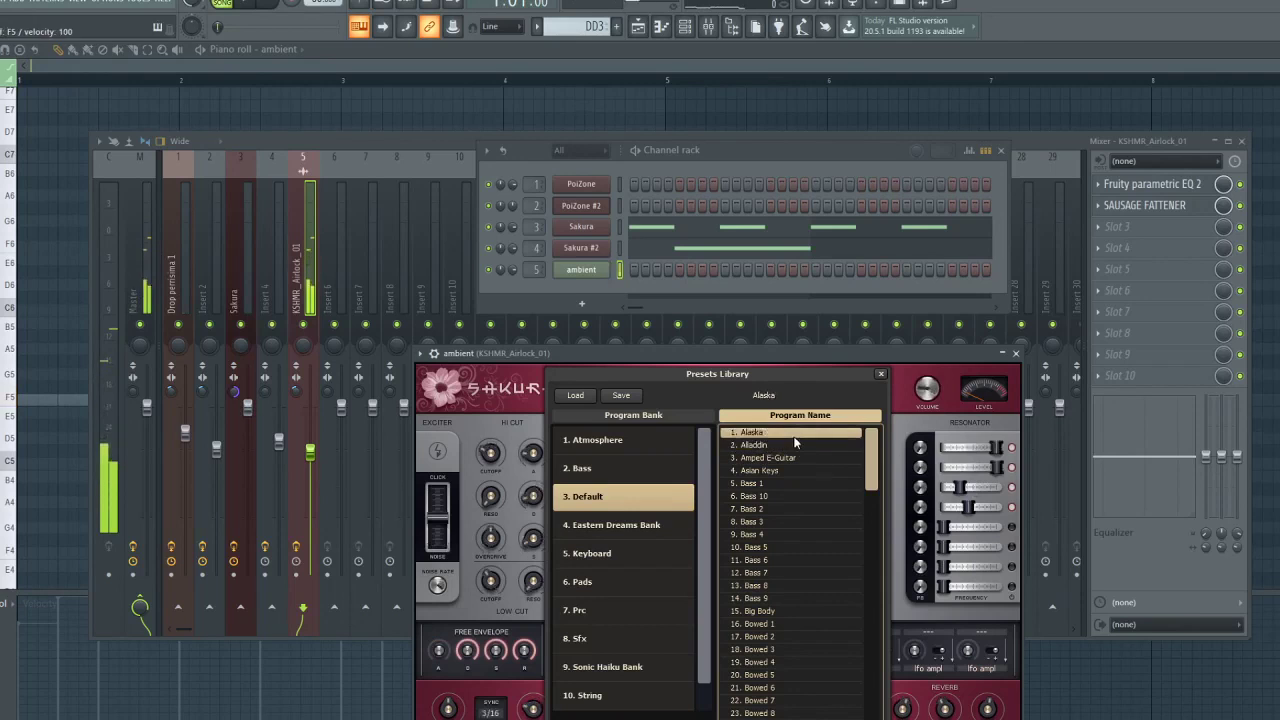
Open the ambient channel's piano roll, add a note at beat 3 of bar 1, and raise it an octave to F6
{"action": "right_click", "coordinate": [597, 270]}
{"action": "left_click", "coordinate": [631, 272]}
{"action": "right_click", "coordinate": [606, 264]}
{"action": "left_click", "coordinate": [632, 270]}
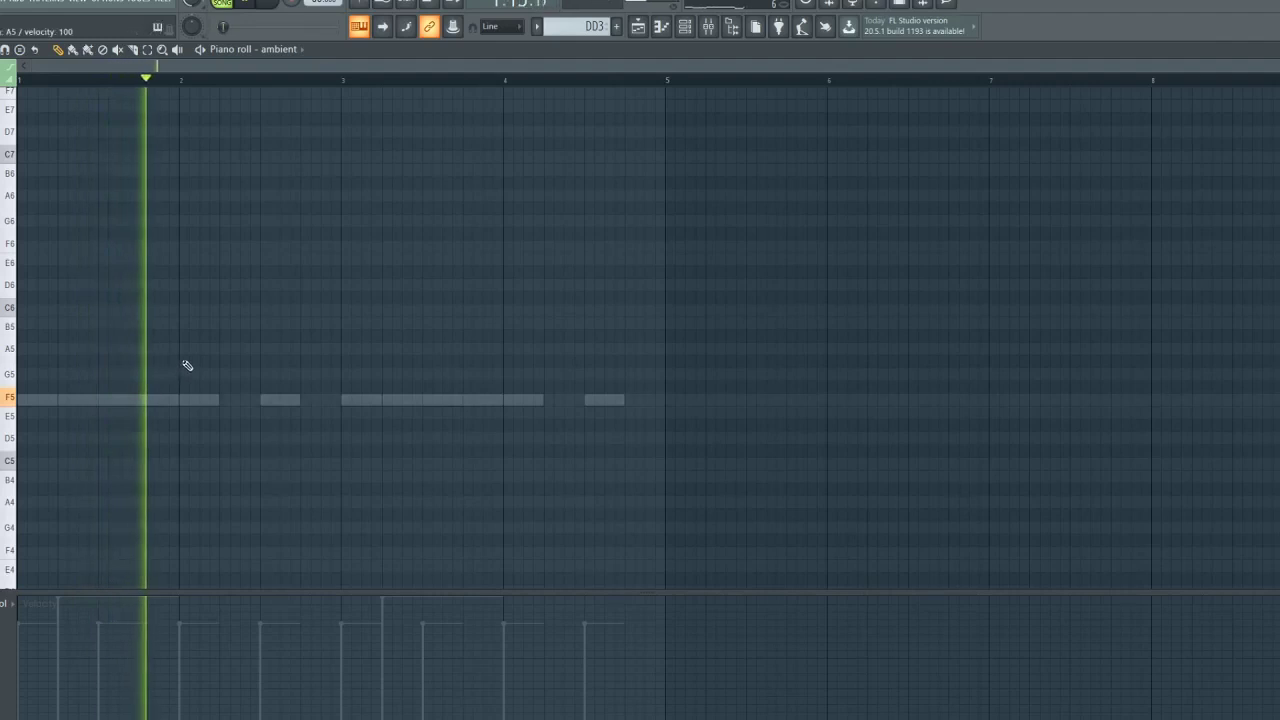
{"action": "key", "text": "space"}
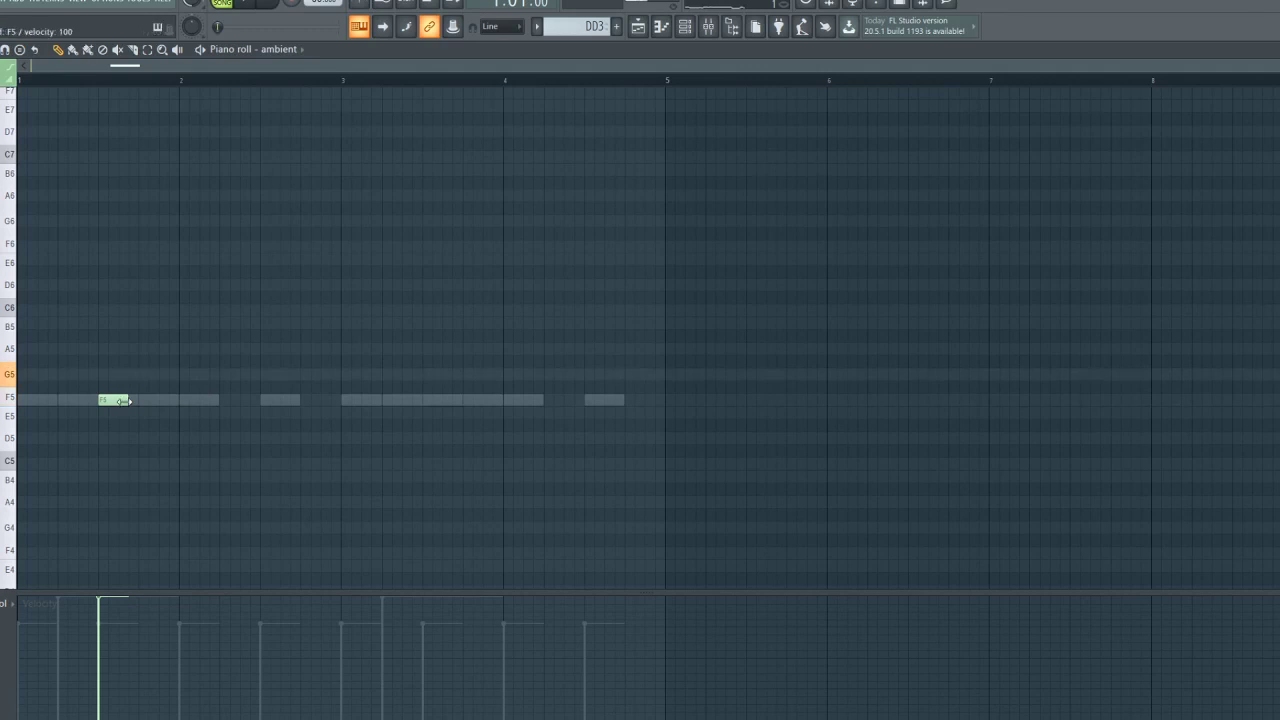
{"action": "key", "text": "space"}
{"action": "left_click", "coordinate": [148, 49]}
{"action": "left_click_drag", "start_coordinate": [225, 229], "coordinate": [86, 430]}
{"action": "key", "text": "ctrl+Up"}
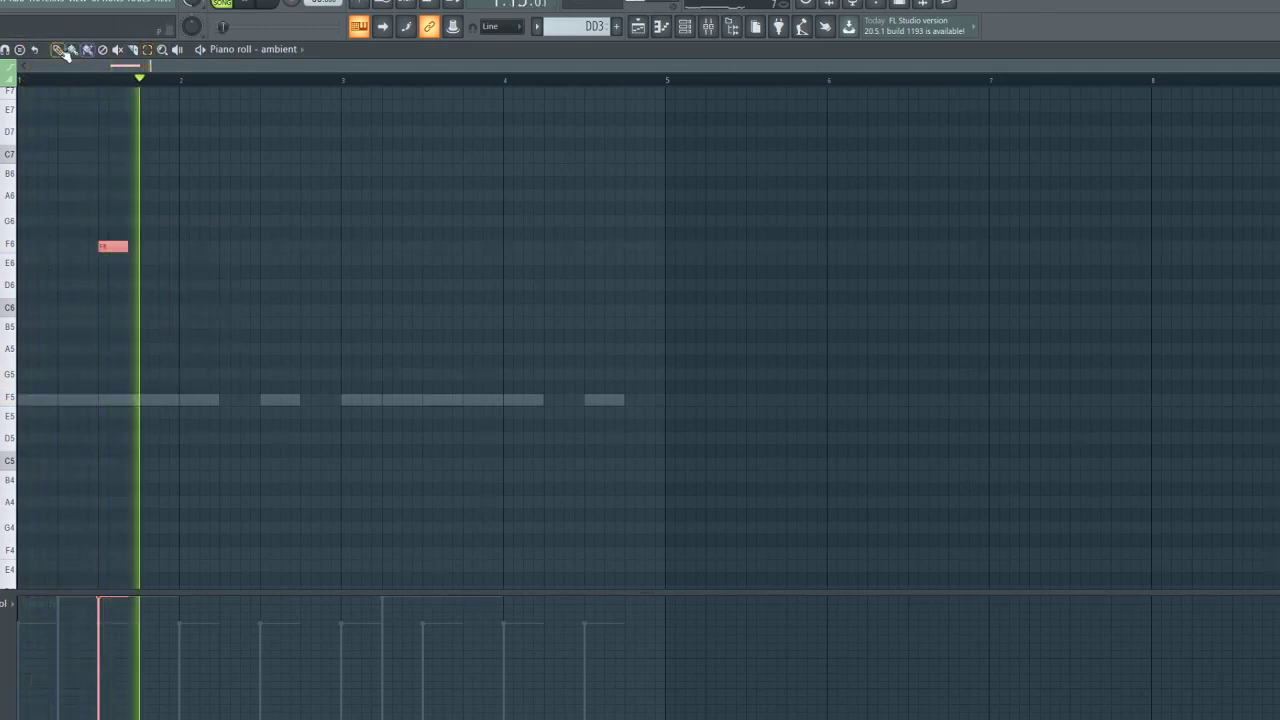
Shorten the F6 note to two steps and add consecutive two-step A6 and B6 notes directly after it
{"action": "scroll", "coordinate": [160, 245], "scroll_direction": "up", "scroll_amount": 2}
{"action": "key", "text": "space"}
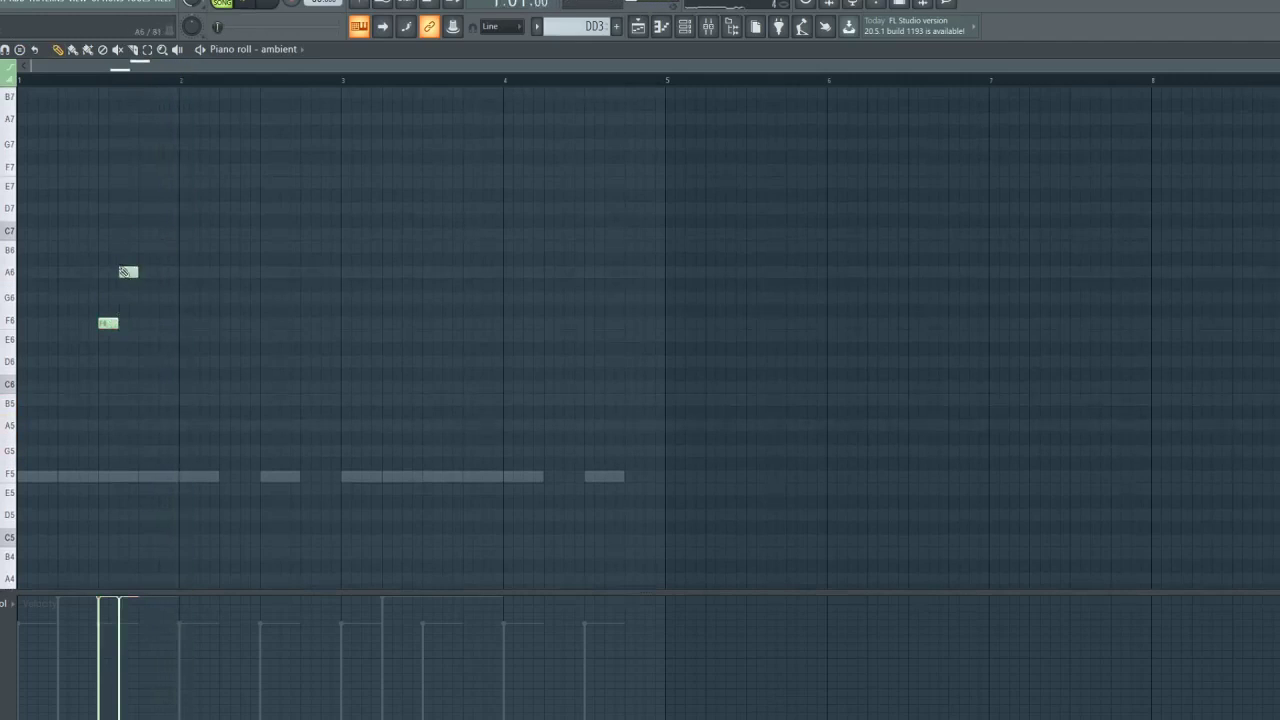
{"action": "key", "text": "space"}
{"action": "scroll", "coordinate": [106, 88], "scroll_direction": "up", "scroll_amount": 2}
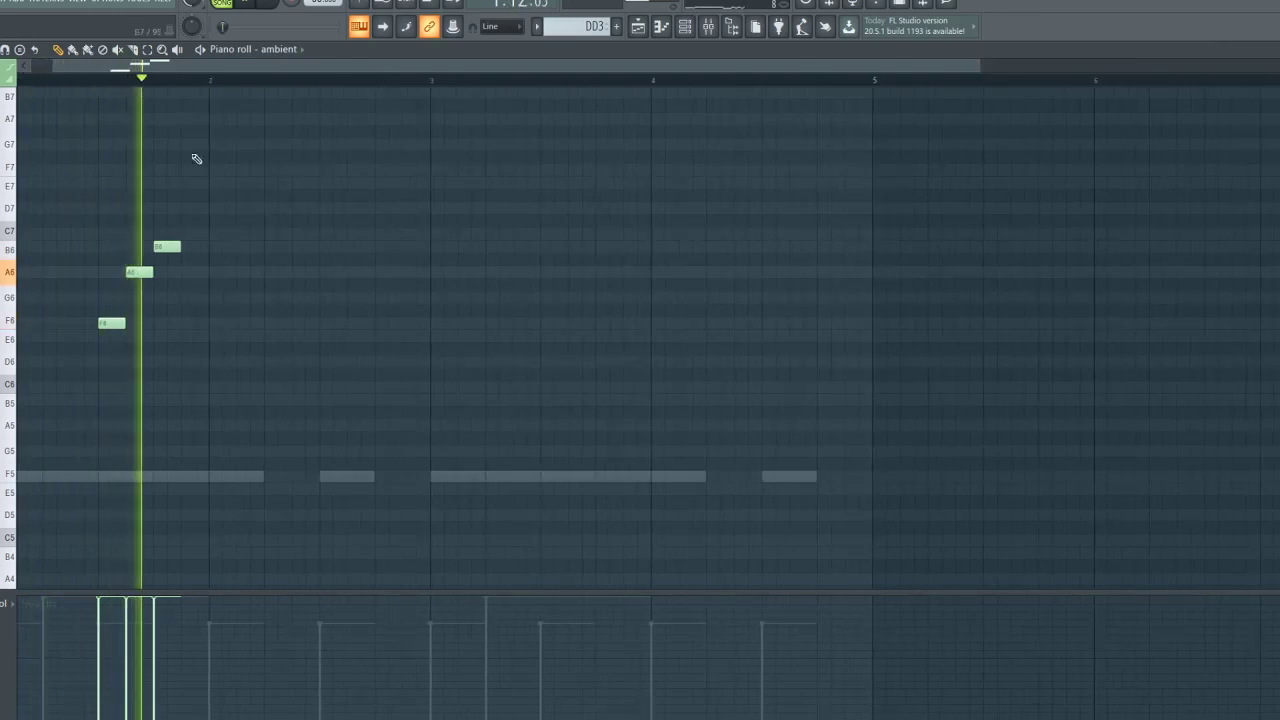
{"action": "key", "text": "space"}
Replace the B6 note with a D7 and shorten the A6 and D7 notes to one consecutive step each
{"action": "right_click", "coordinate": [168, 248]}
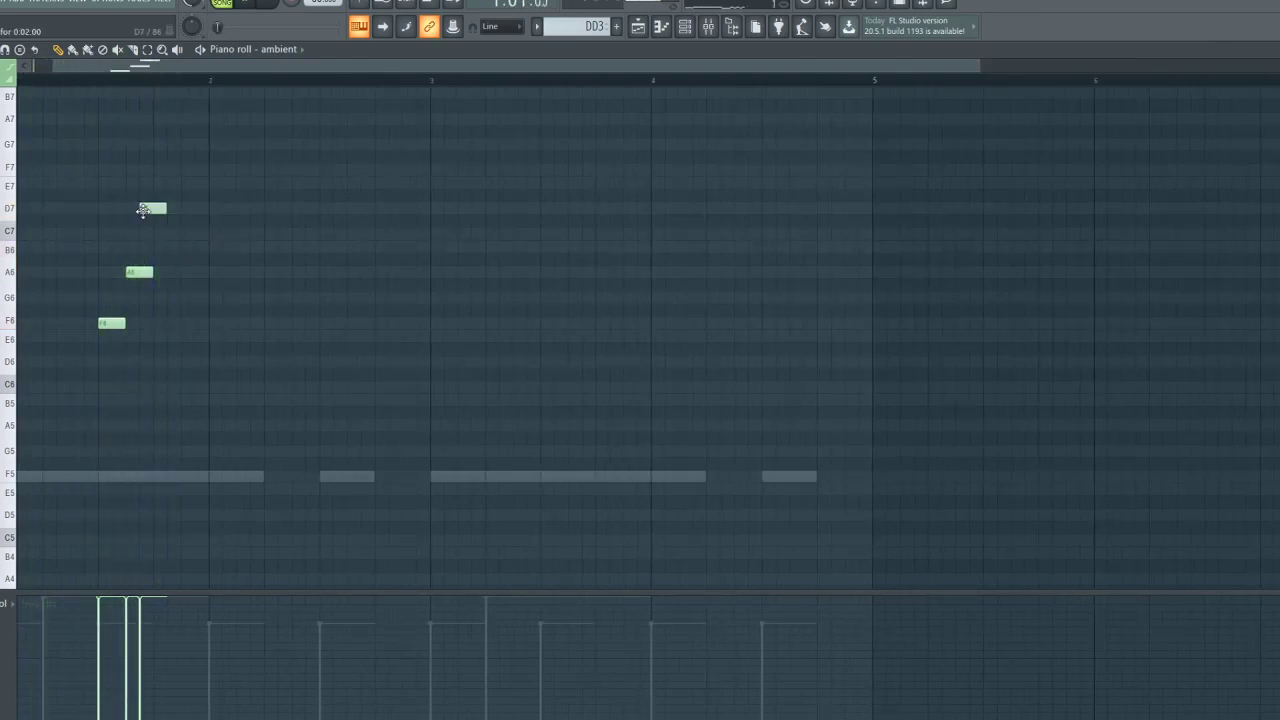
{"action": "left_click_drag", "start_coordinate": [176, 208], "coordinate": [163, 208]}
{"action": "left_click_drag", "start_coordinate": [151, 272], "coordinate": [137, 272]}
{"action": "left_click_drag", "start_coordinate": [161, 208], "coordinate": [147, 208]}
{"action": "key", "text": "space"}
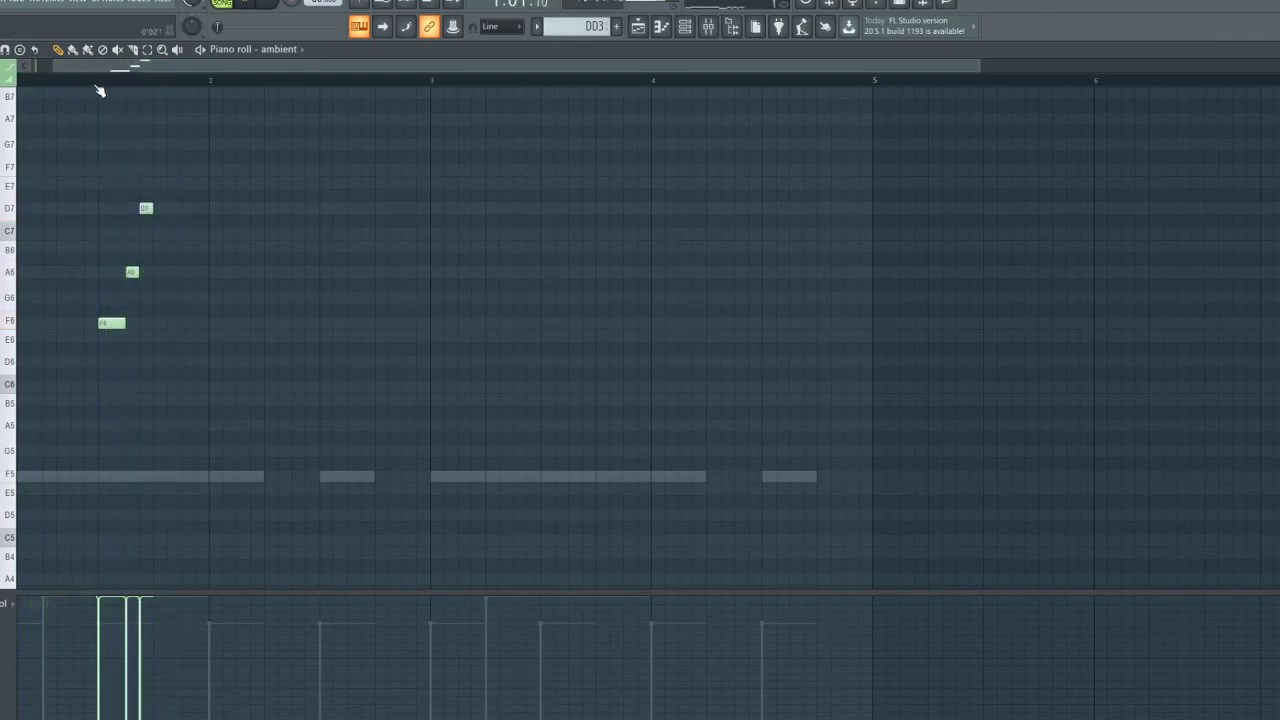
{"action": "scroll", "coordinate": [110, 86], "scroll_direction": "down", "scroll_amount": 2}
{"action": "key", "text": "space"}
{"action": "left_click", "coordinate": [685, 26]}
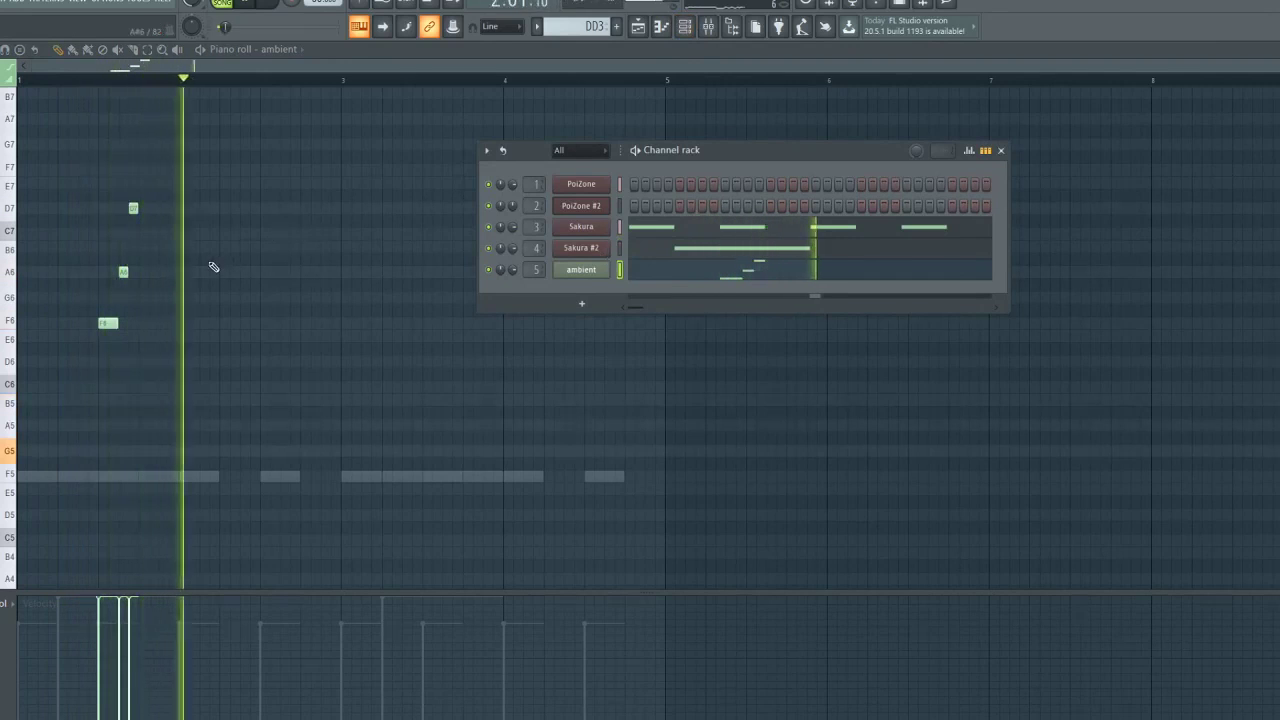
{"action": "left_click", "coordinate": [709, 28]}
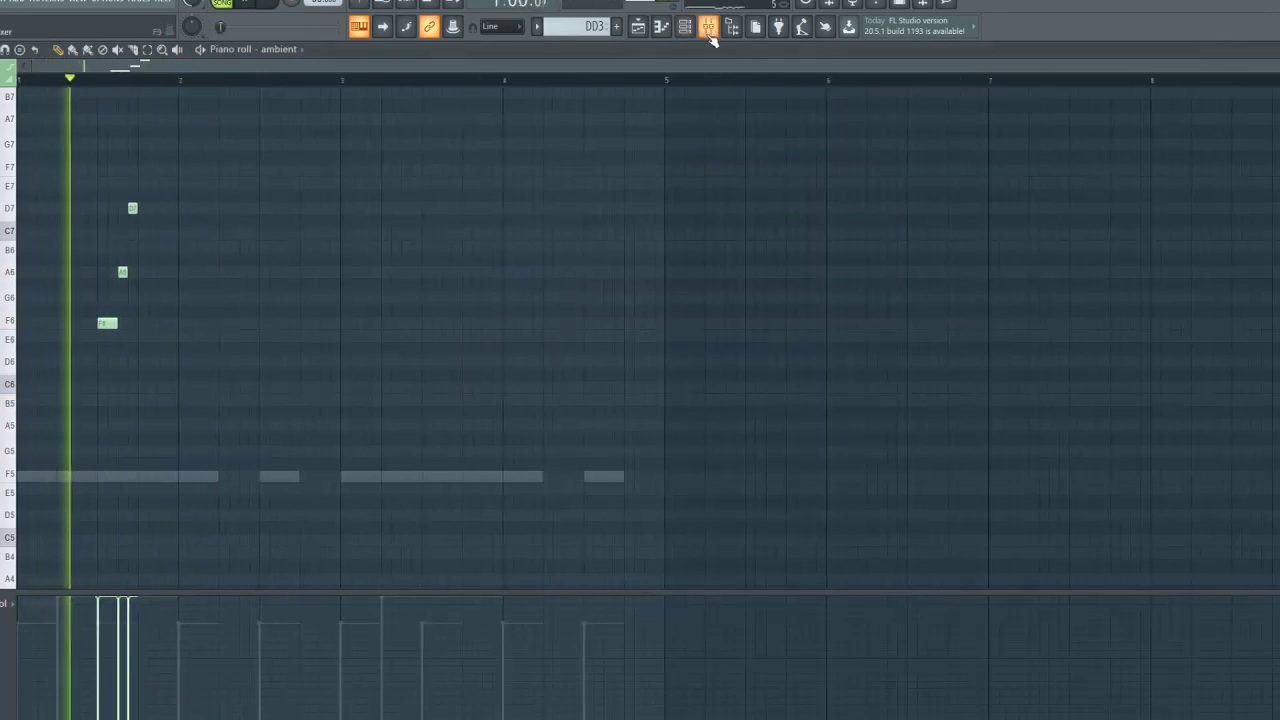
{"action": "left_click", "coordinate": [638, 26]}
{"action": "left_click", "coordinate": [685, 26]}
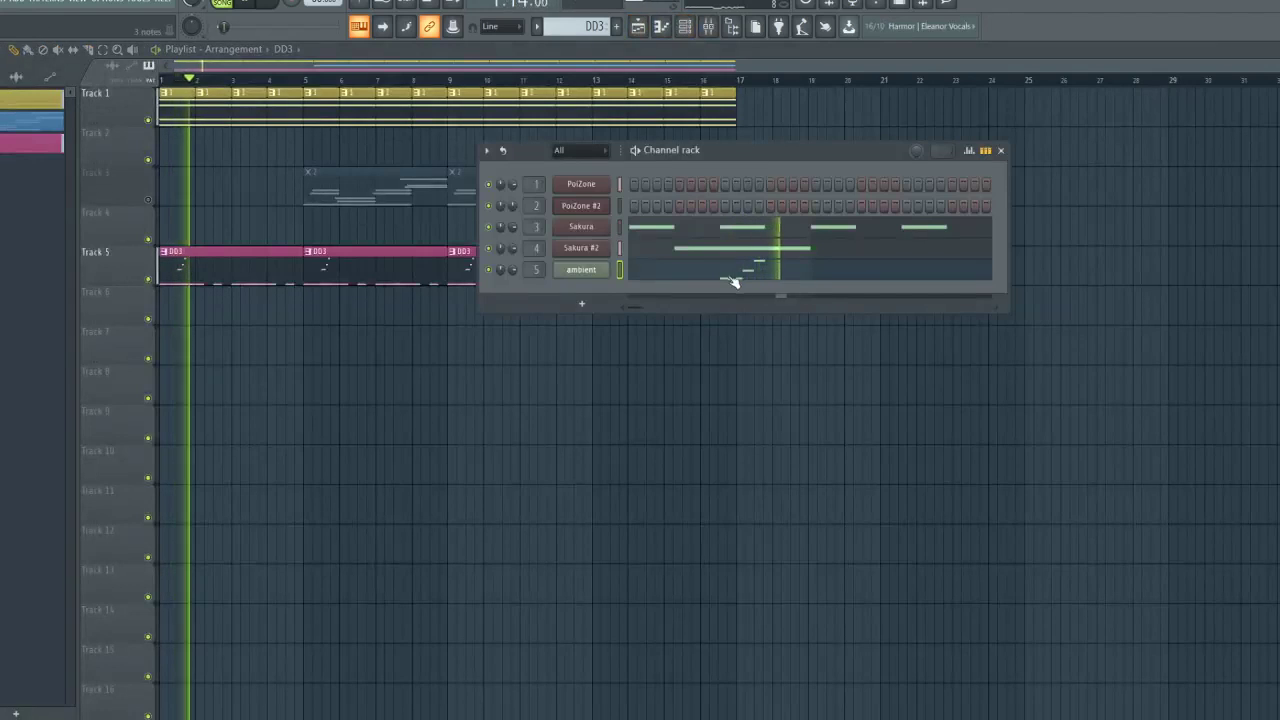
{"action": "left_click", "coordinate": [734, 280]}
Add ValhallaRoom to effect slot 3 of the ambient mixer track and lower its Mix to 45.6 %
{"action": "left_click", "coordinate": [709, 26]}
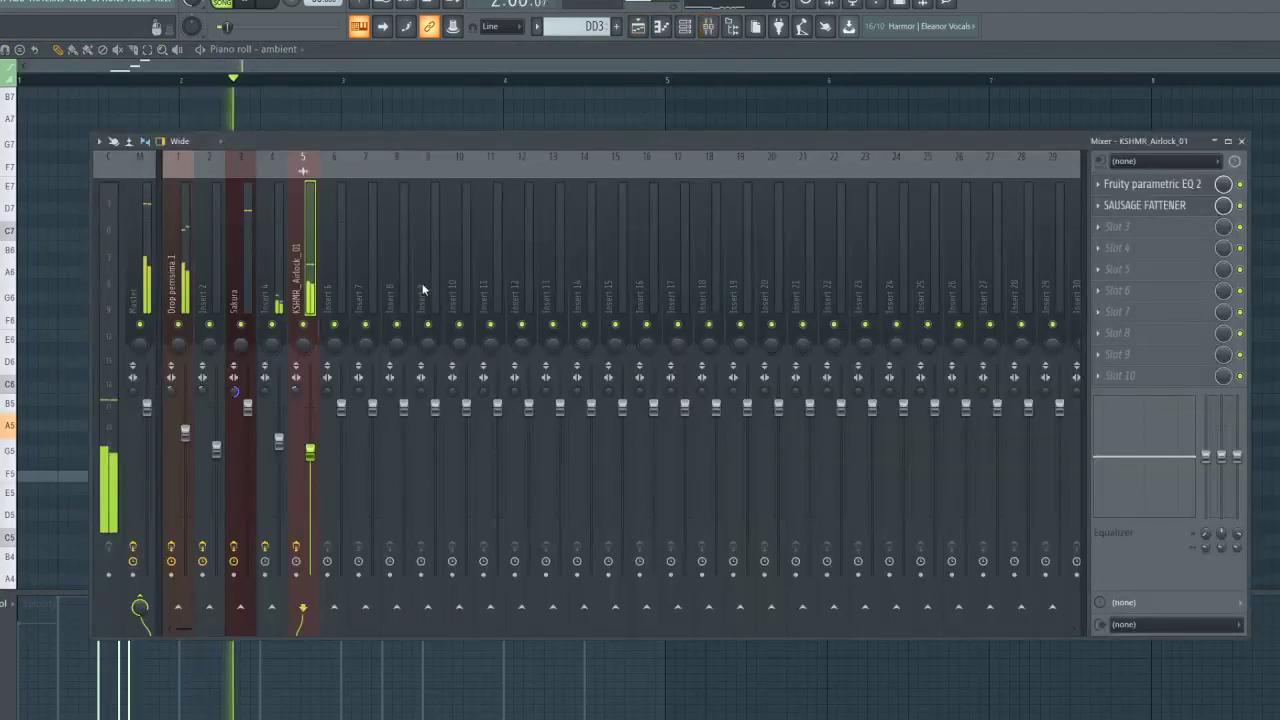
{"action": "left_click", "coordinate": [1138, 226]}
{"action": "left_click", "coordinate": [1035, 78]}
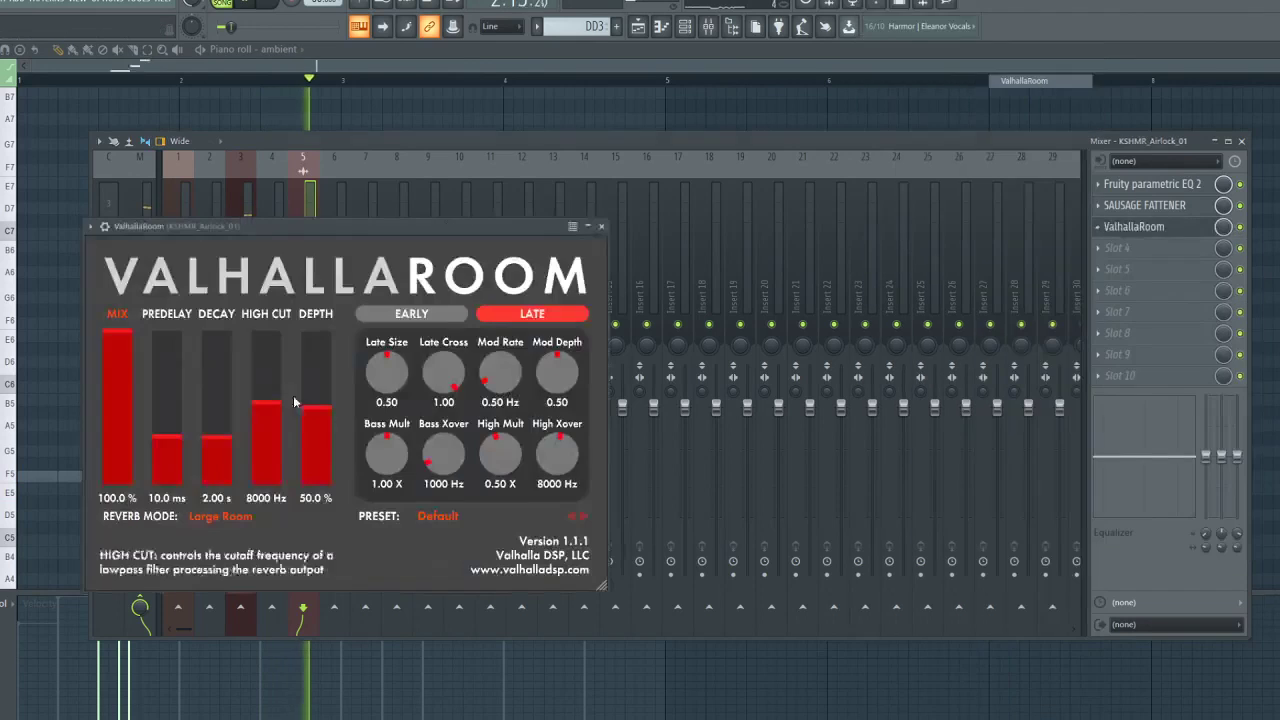
{"action": "left_click", "coordinate": [351, 66]}
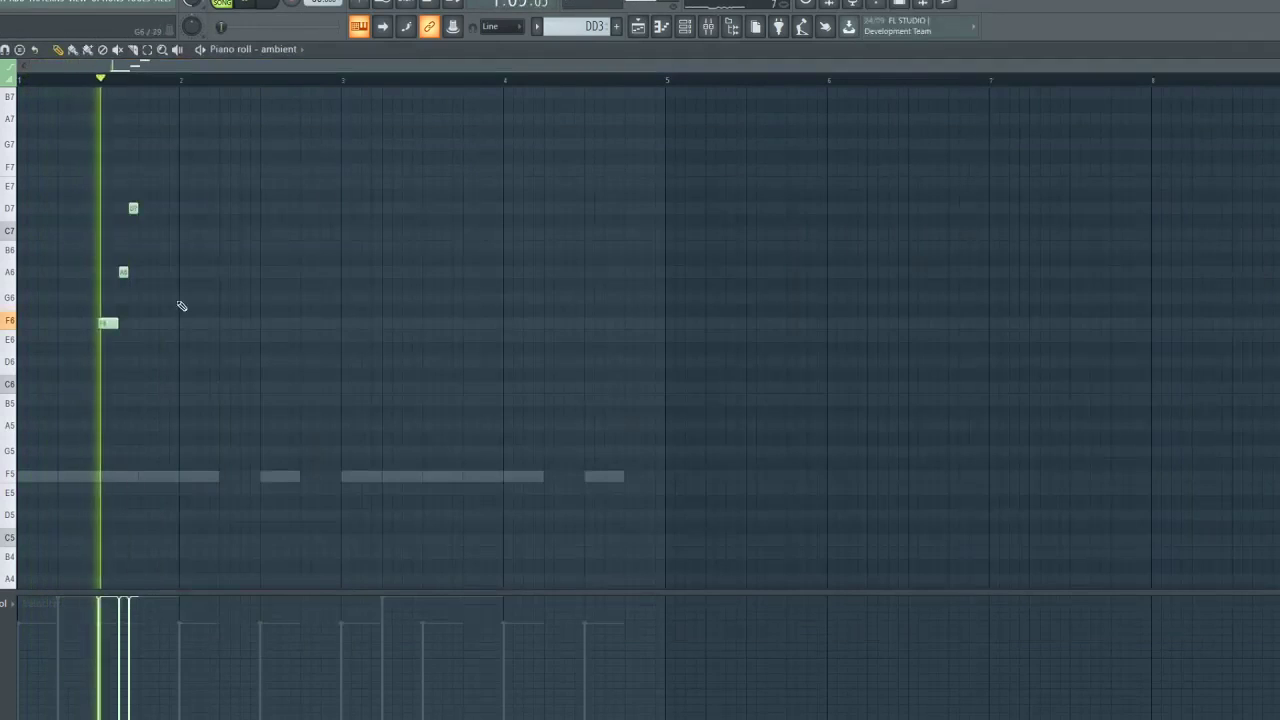
{"action": "left_click", "coordinate": [709, 26]}
{"action": "left_click", "coordinate": [1175, 229]}
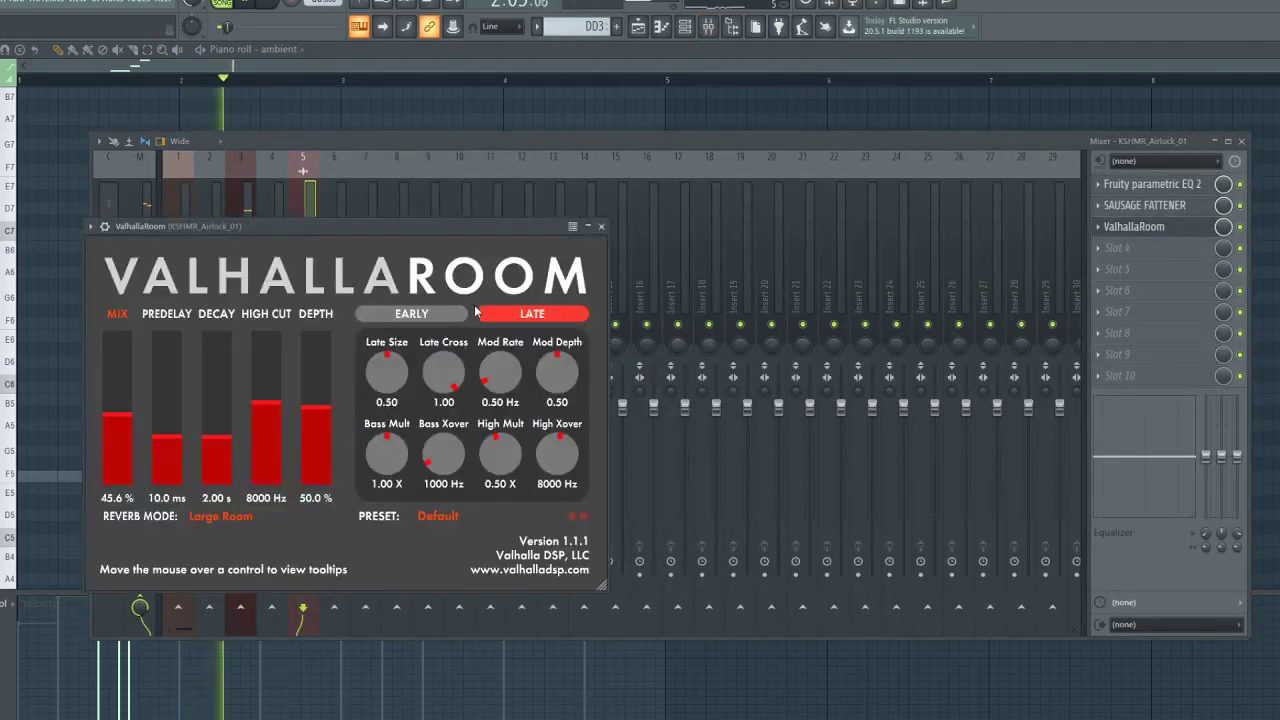
Try the Medium Room reverb mode in ValhallaRoom on the ambient track
{"action": "left_click", "coordinate": [91, 229]}
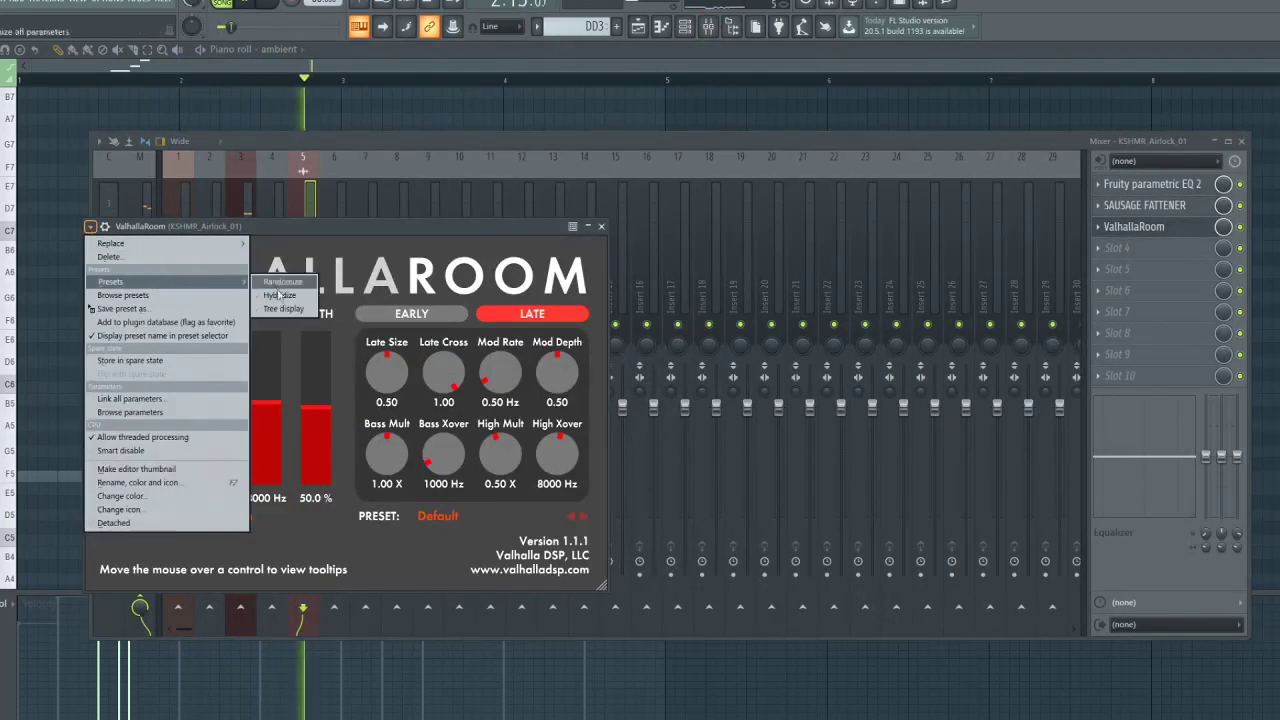
{"action": "left_click", "coordinate": [401, 370]}
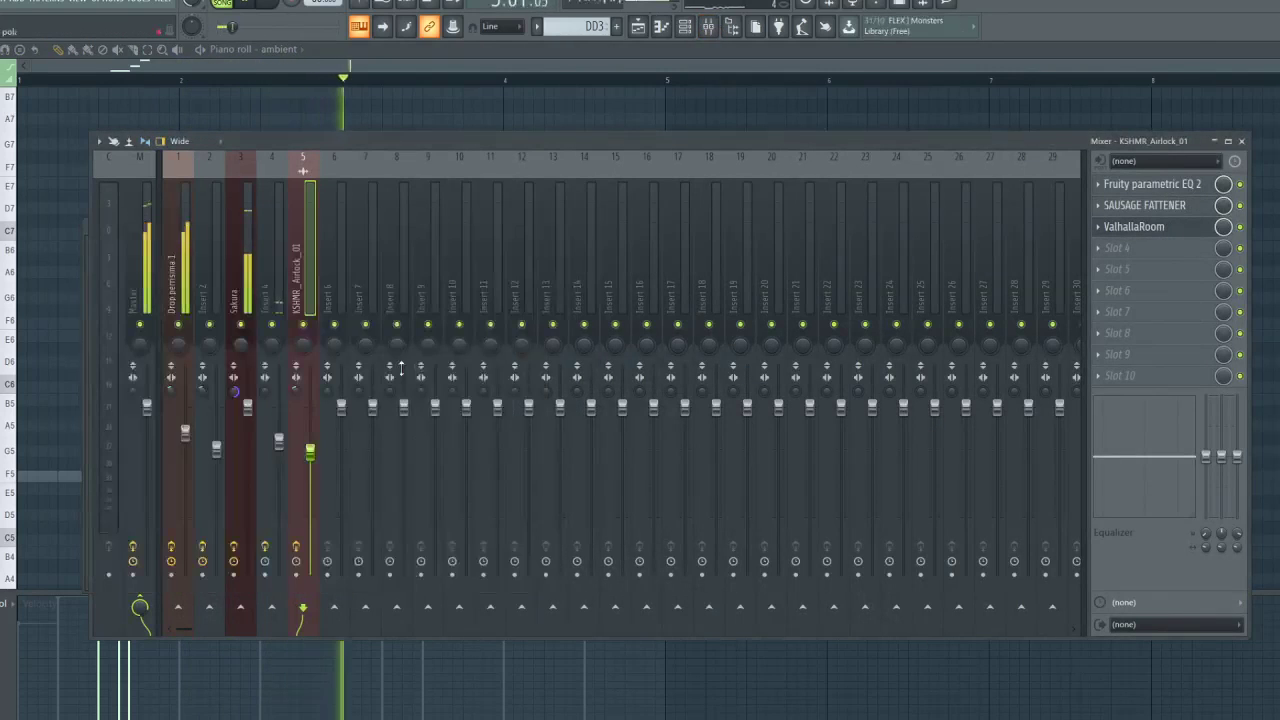
{"action": "left_click", "coordinate": [1162, 227]}
{"action": "left_click", "coordinate": [212, 516]}
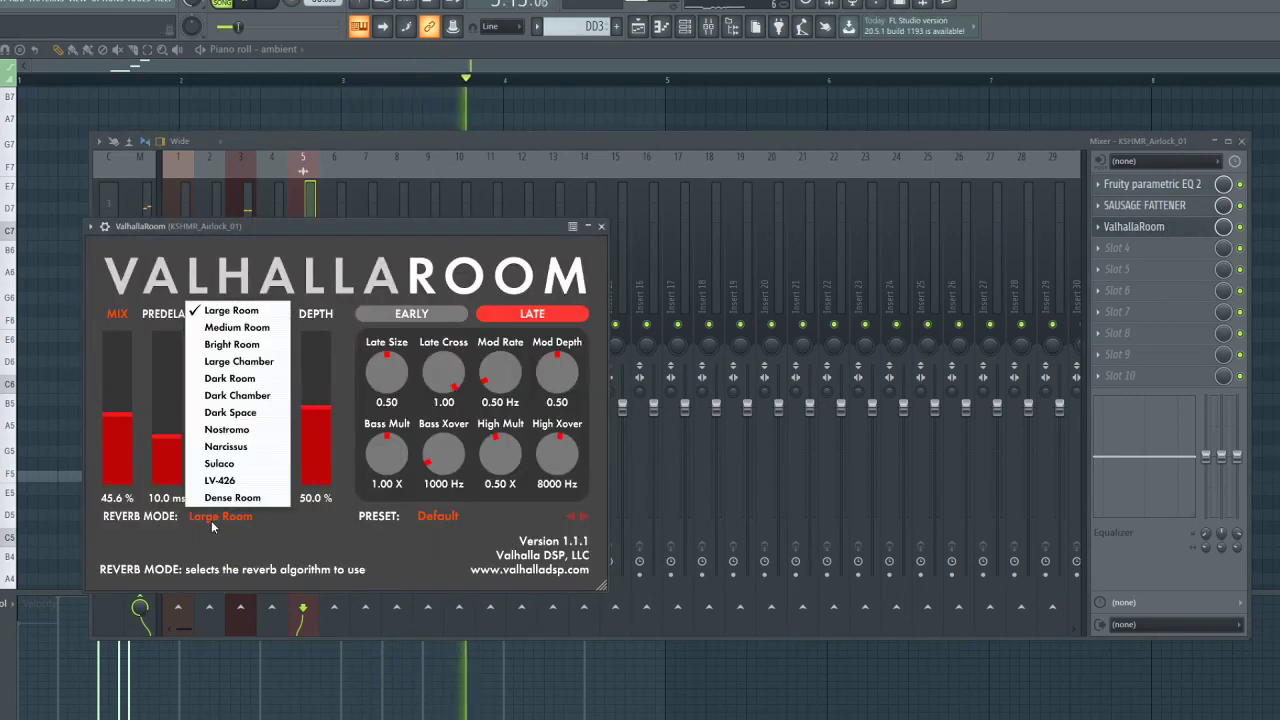
{"action": "left_click", "coordinate": [242, 329]}
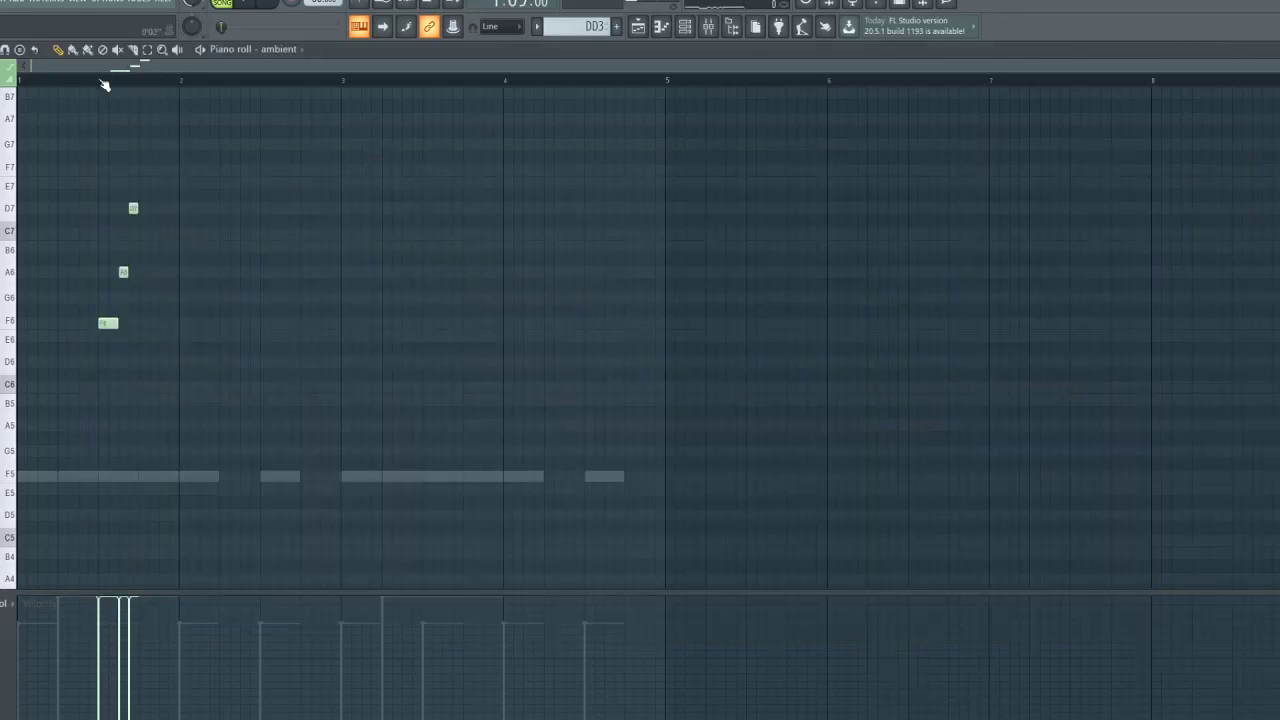
Play the ambient notes and try the Narcissus and Dark Chamber reverb modes in ValhallaRoom
{"action": "key", "text": "space"}
{"action": "left_click", "coordinate": [685, 26]}
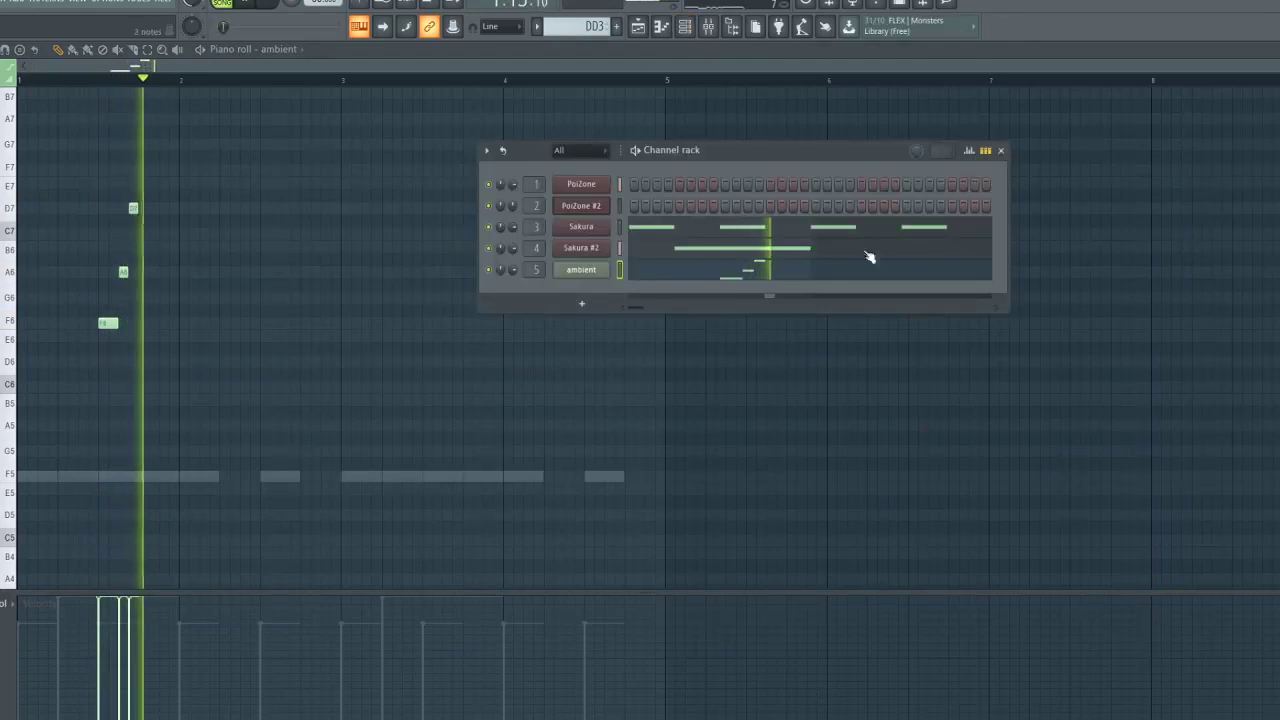
{"action": "left_click", "coordinate": [726, 36]}
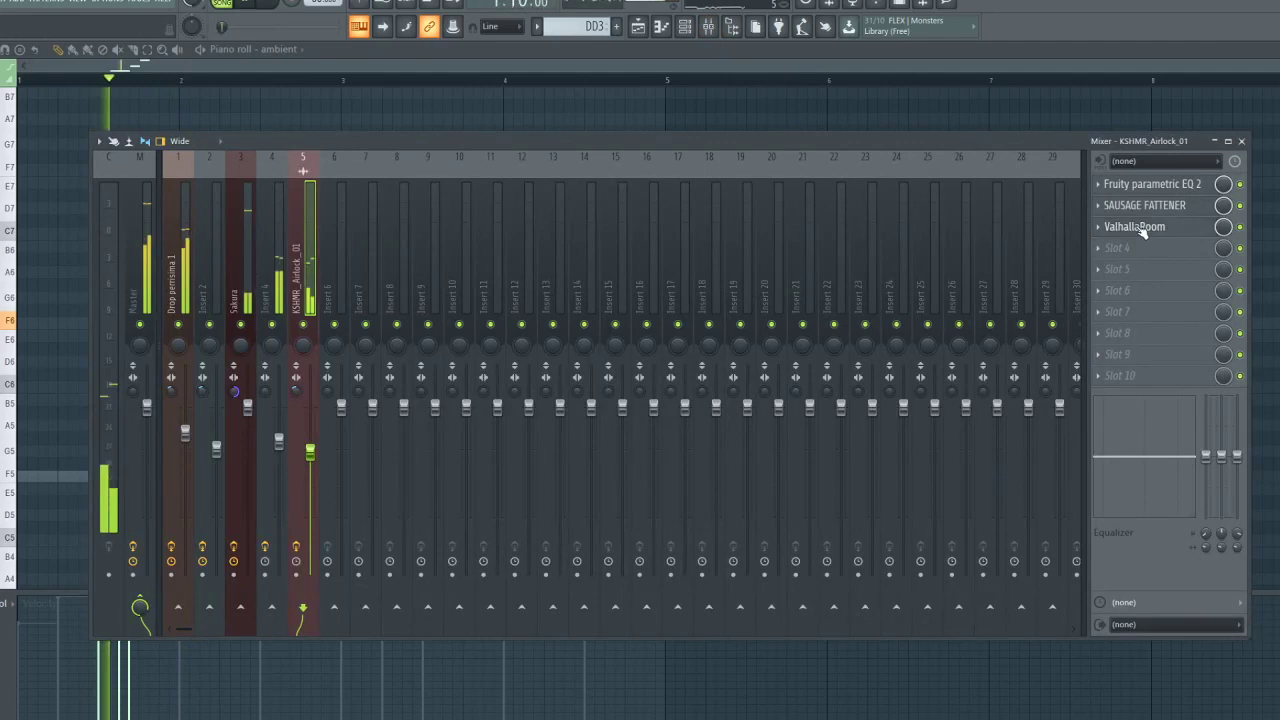
{"action": "left_click", "coordinate": [1140, 227]}
{"action": "left_click", "coordinate": [197, 518]}
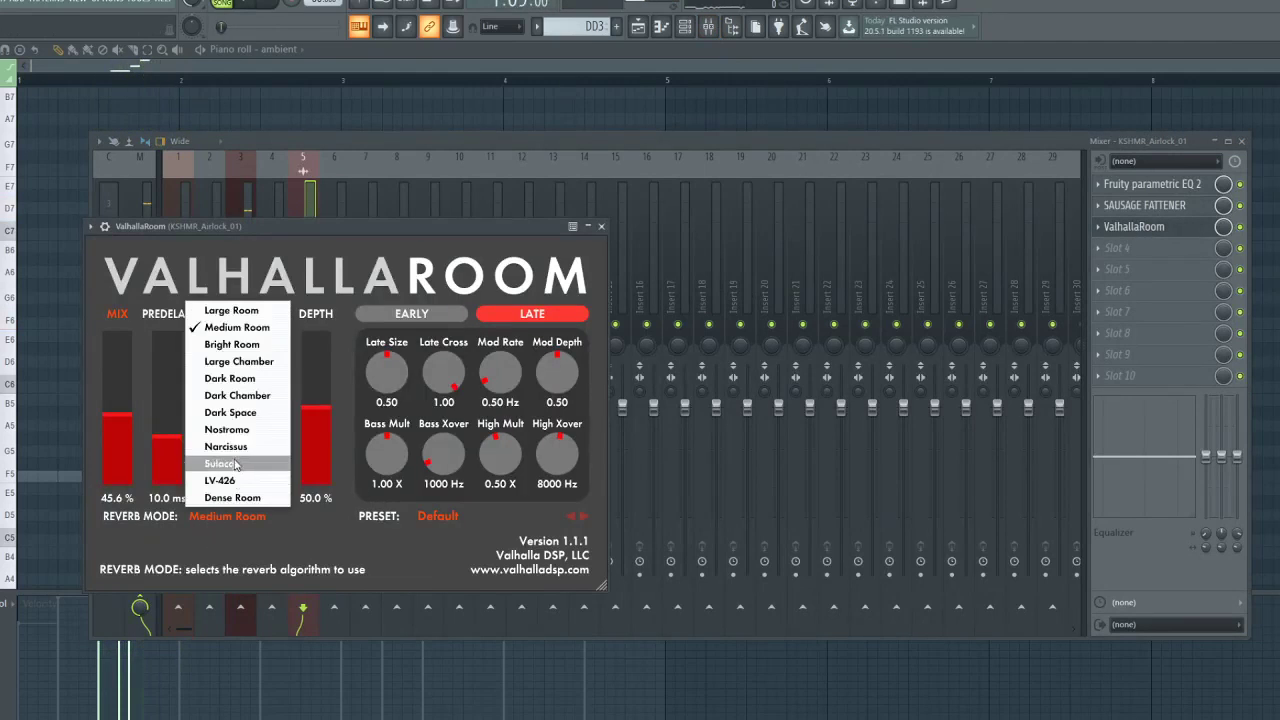
{"action": "left_click", "coordinate": [236, 447]}
{"action": "left_click", "coordinate": [220, 522]}
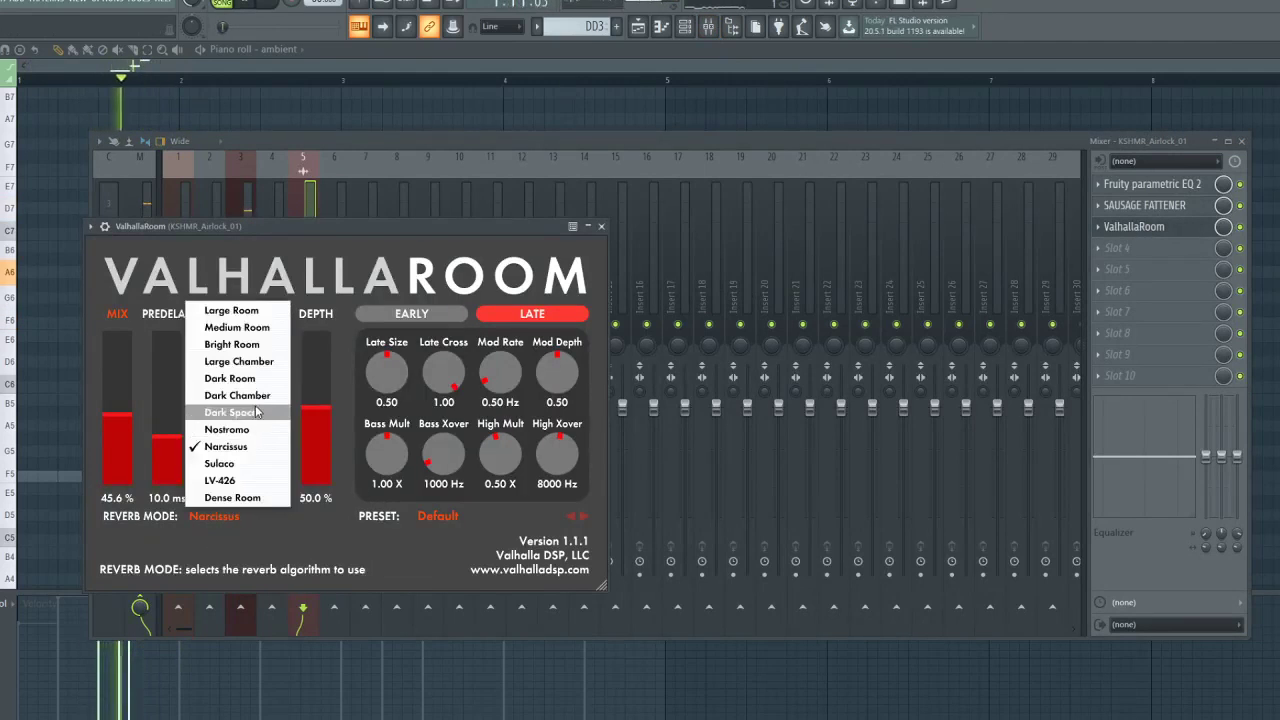
{"action": "left_click", "coordinate": [240, 394]}
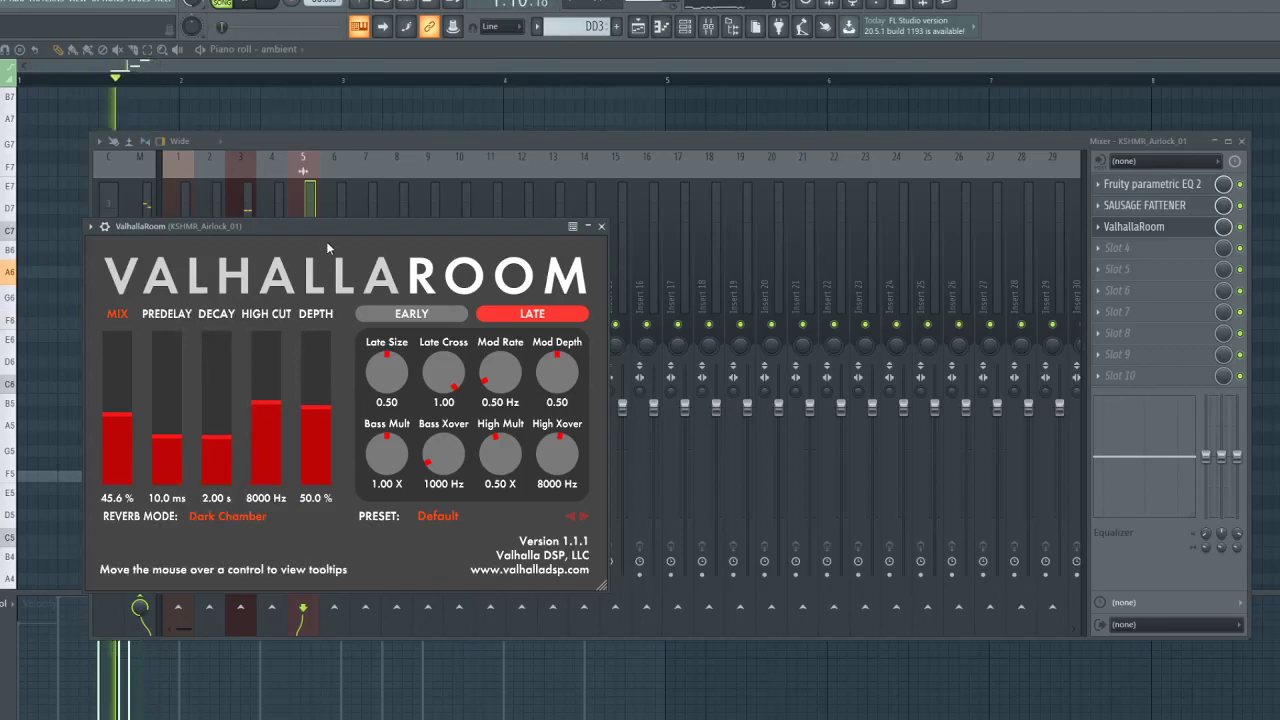
Try ValhallaRoom's Dark Room, Large Chamber, Medium Room and Large Room reverb modes in turn
{"action": "left_click", "coordinate": [226, 516]}
{"action": "left_click", "coordinate": [265, 377]}
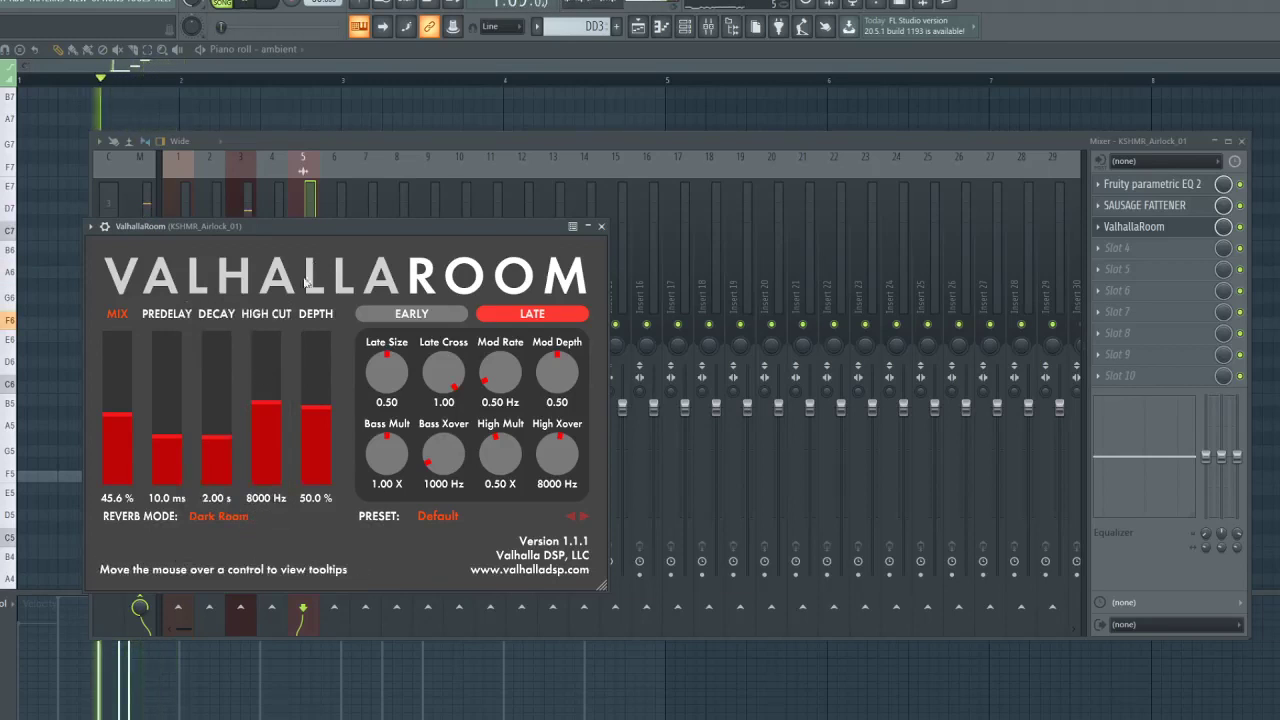
{"action": "left_click", "coordinate": [233, 526]}
{"action": "left_click", "coordinate": [265, 373]}
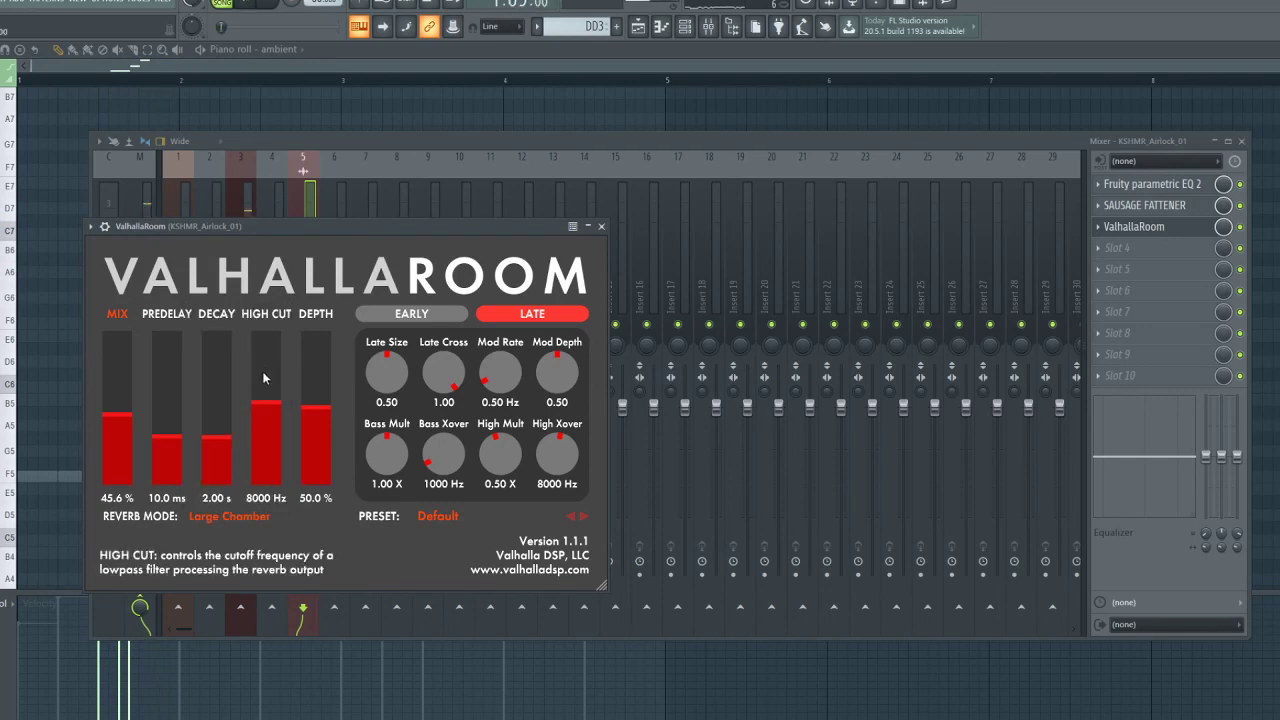
{"action": "left_click", "coordinate": [229, 516]}
{"action": "left_click", "coordinate": [240, 323]}
{"action": "left_click", "coordinate": [239, 516]}
{"action": "left_click", "coordinate": [238, 311]}
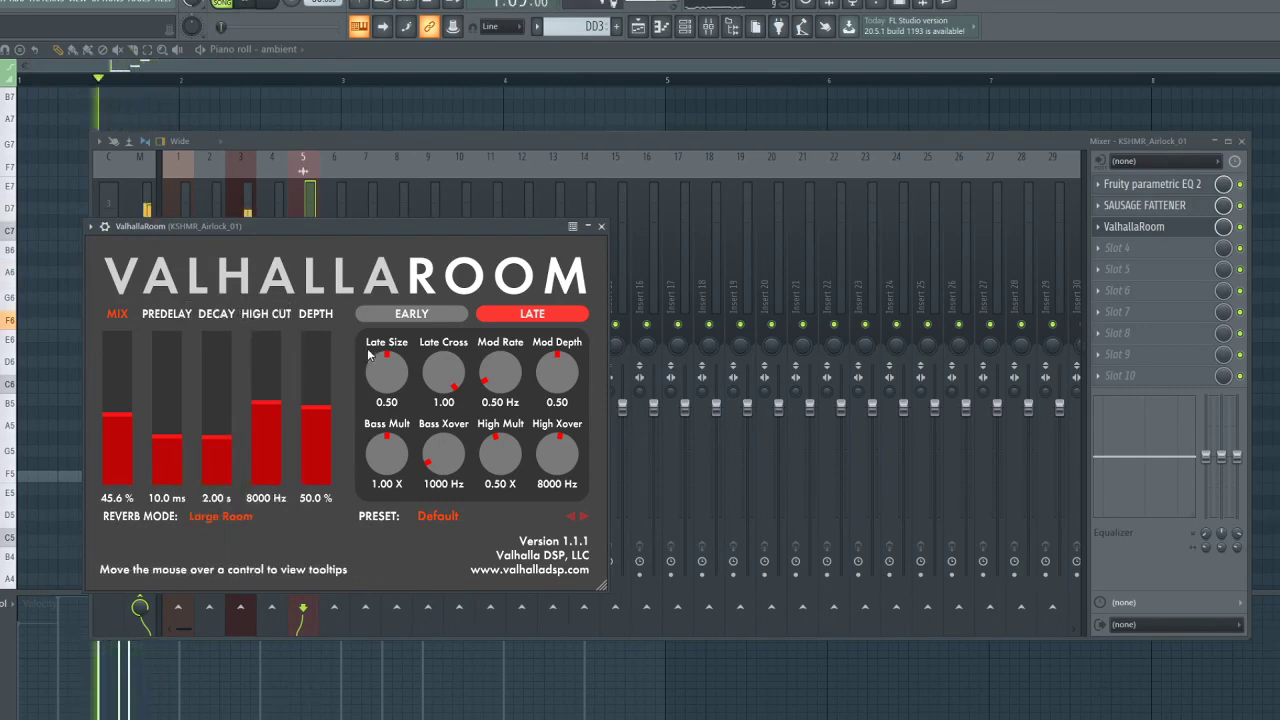
Load ValhallaRoom's LargeAmbience preset from the Ambiences group and advance through the presets to BrightCistern
{"action": "left_click", "coordinate": [231, 513]}
{"action": "left_click", "coordinate": [165, 520]}
{"action": "left_click", "coordinate": [433, 517]}
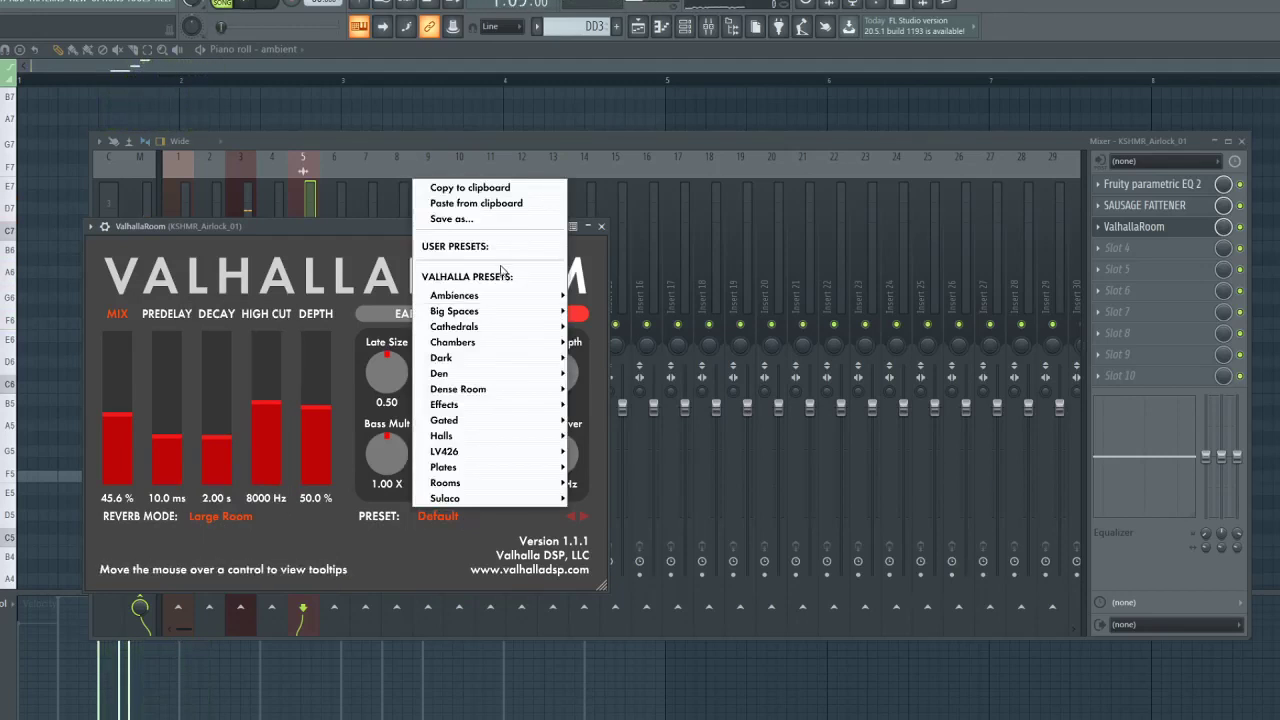
{"action": "mouse_move", "coordinate": [492, 298]}
{"action": "left_click", "coordinate": [609, 297]}
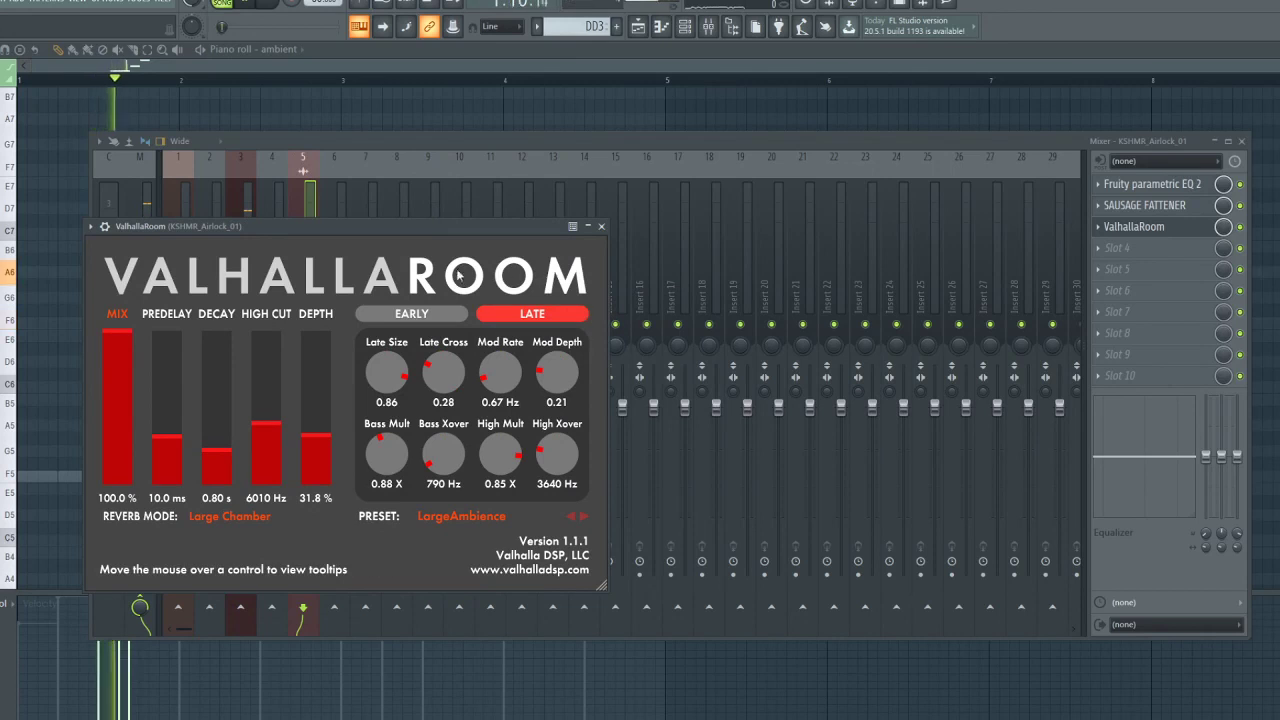
{"action": "left_click", "coordinate": [582, 517]}
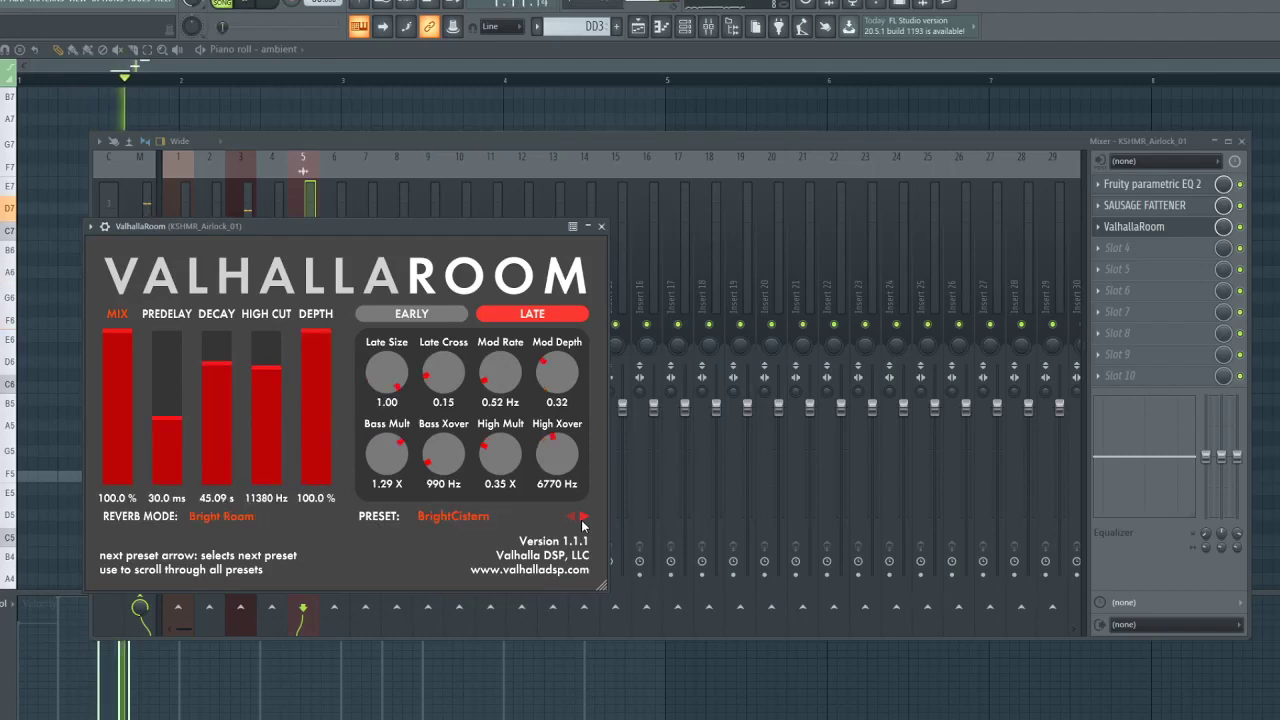
{"action": "left_click", "coordinate": [637, 30]}
{"action": "double_click", "coordinate": [262, 272]}
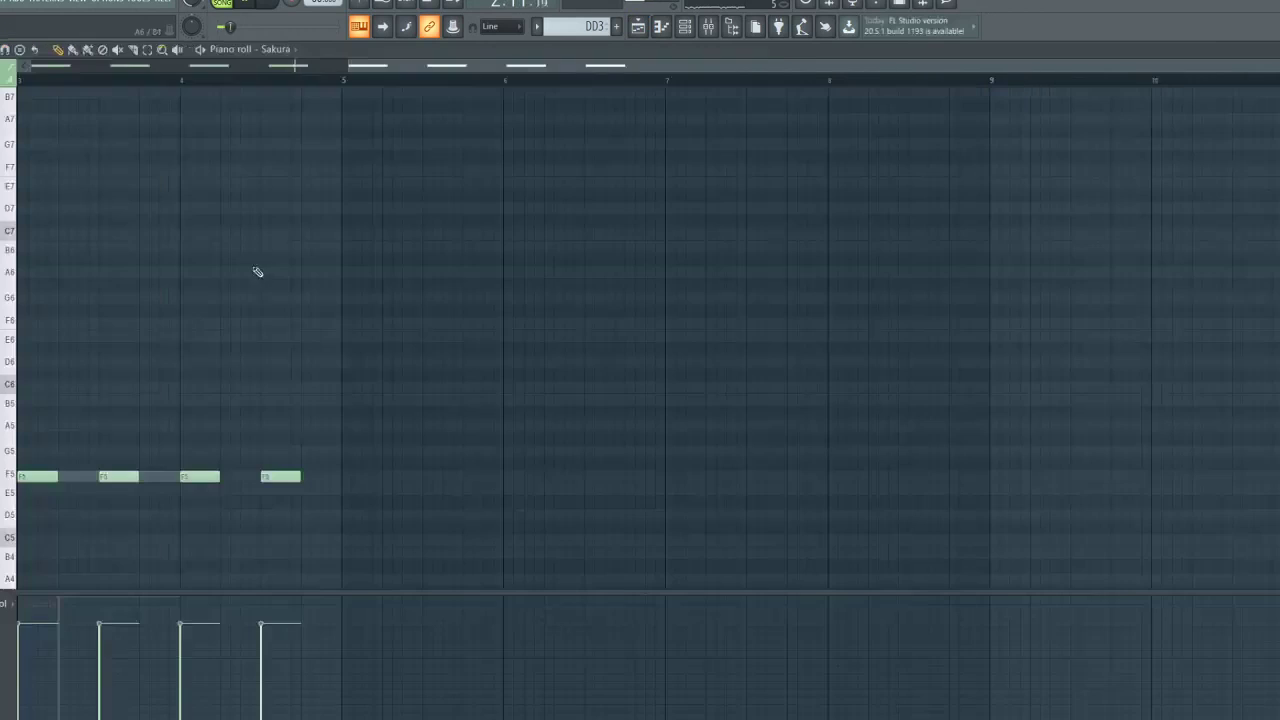
{"action": "scroll", "coordinate": [449, 114], "scroll_direction": "down", "scroll_amount": 3}
{"action": "key", "text": "space"}
Reopen the ambient channel's piano roll and copy the F6, A6 and D7 notes to beat 3 of bar 3
{"action": "key", "text": "F6"}
{"action": "left_click", "coordinate": [743, 271]}
{"action": "scroll", "coordinate": [586, 334], "scroll_direction": "up", "scroll_amount": 5}
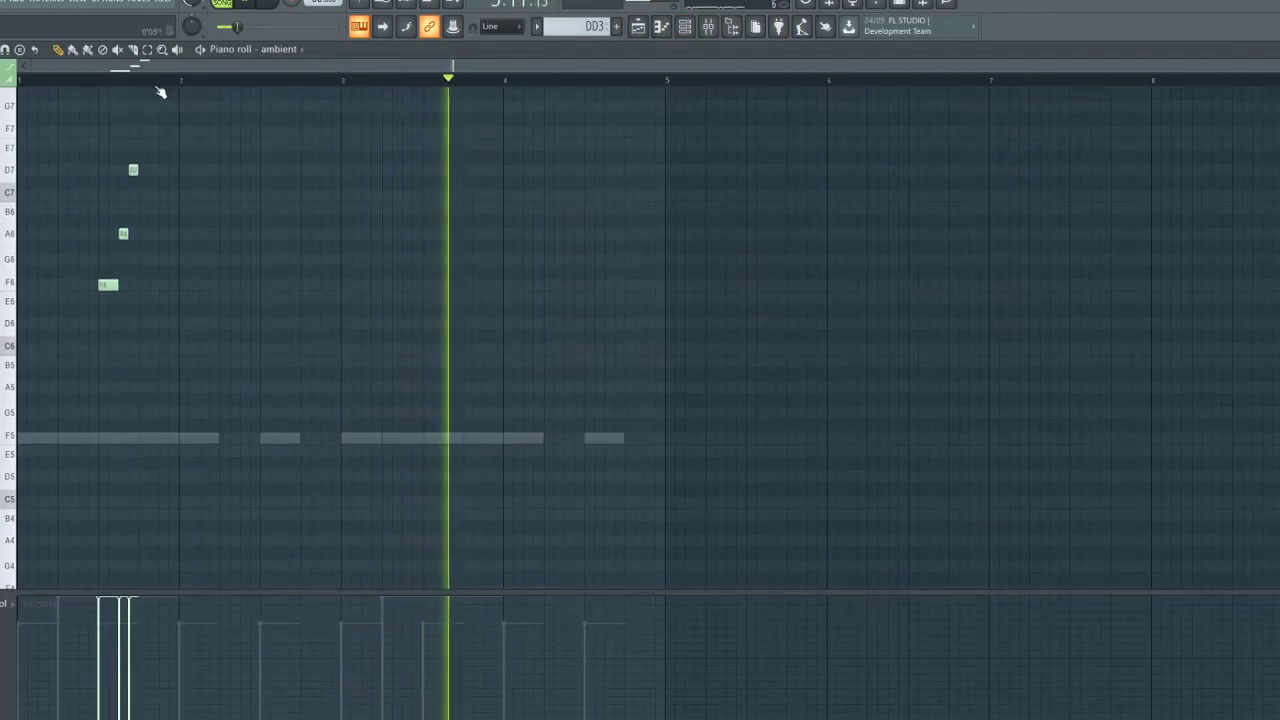
{"action": "left_click_drag", "start_coordinate": [174, 137], "coordinate": [92, 333]}
{"action": "key", "text": "space"}
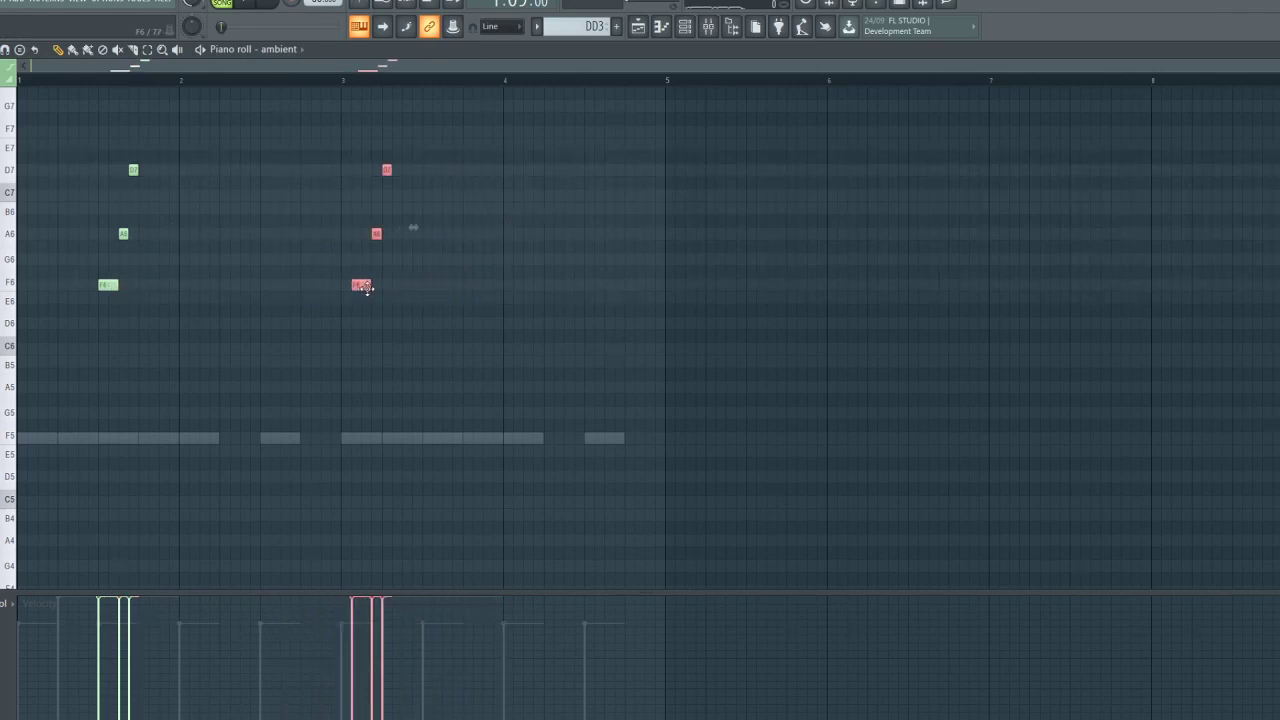
{"action": "left_click_drag", "start_coordinate": [440, 288], "coordinate": [430, 288]}
{"action": "key", "text": "space"}
{"action": "key", "text": "ctrl+d"}
{"action": "scroll", "coordinate": [600, 300], "scroll_direction": "up", "scroll_amount": 2}
Show the playlist arrangement and open the system calendar to check the current date and time
{"action": "left_click", "coordinate": [689, 18]}
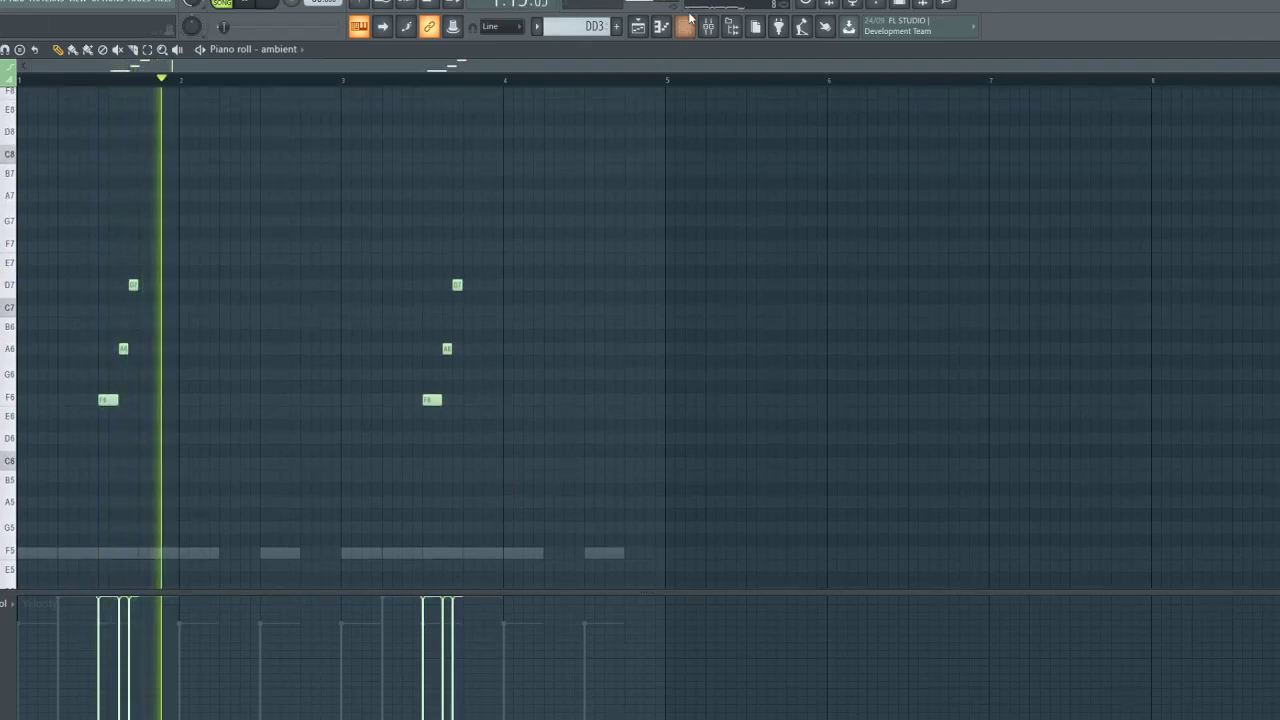
{"action": "left_click", "coordinate": [667, 26]}
{"action": "left_click", "coordinate": [642, 25]}
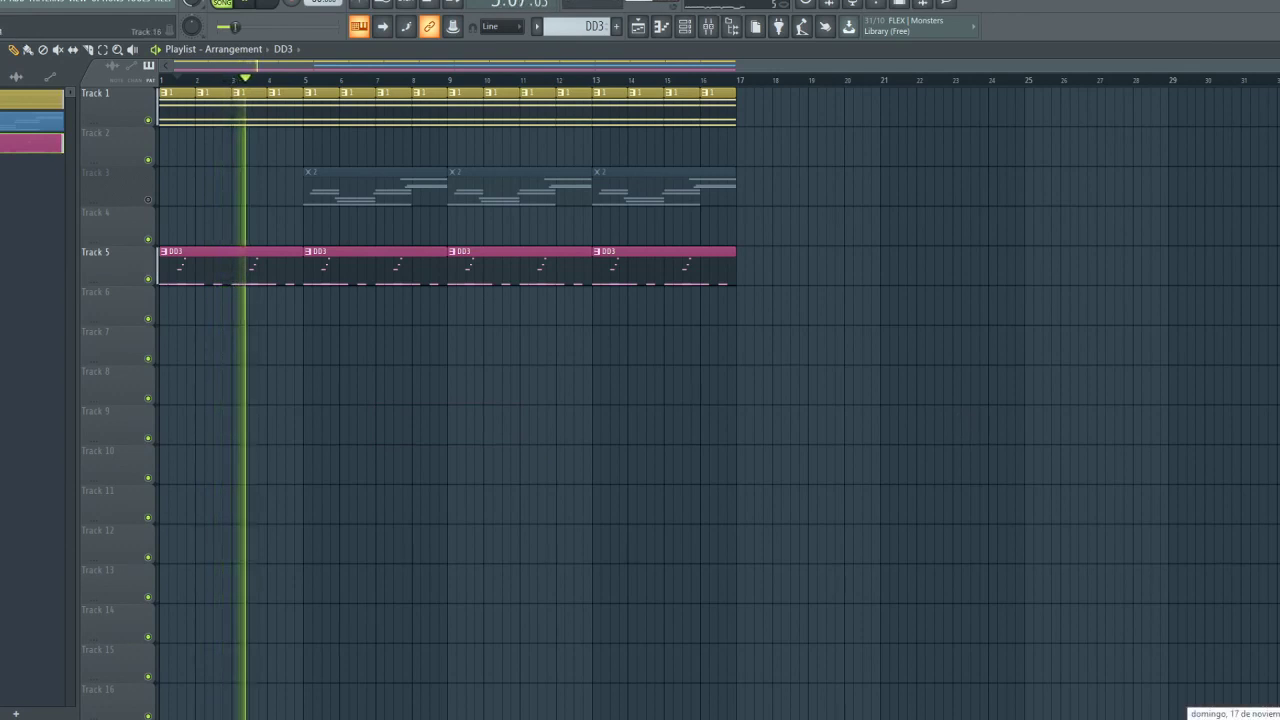
{"action": "left_click", "coordinate": [1233, 713]}
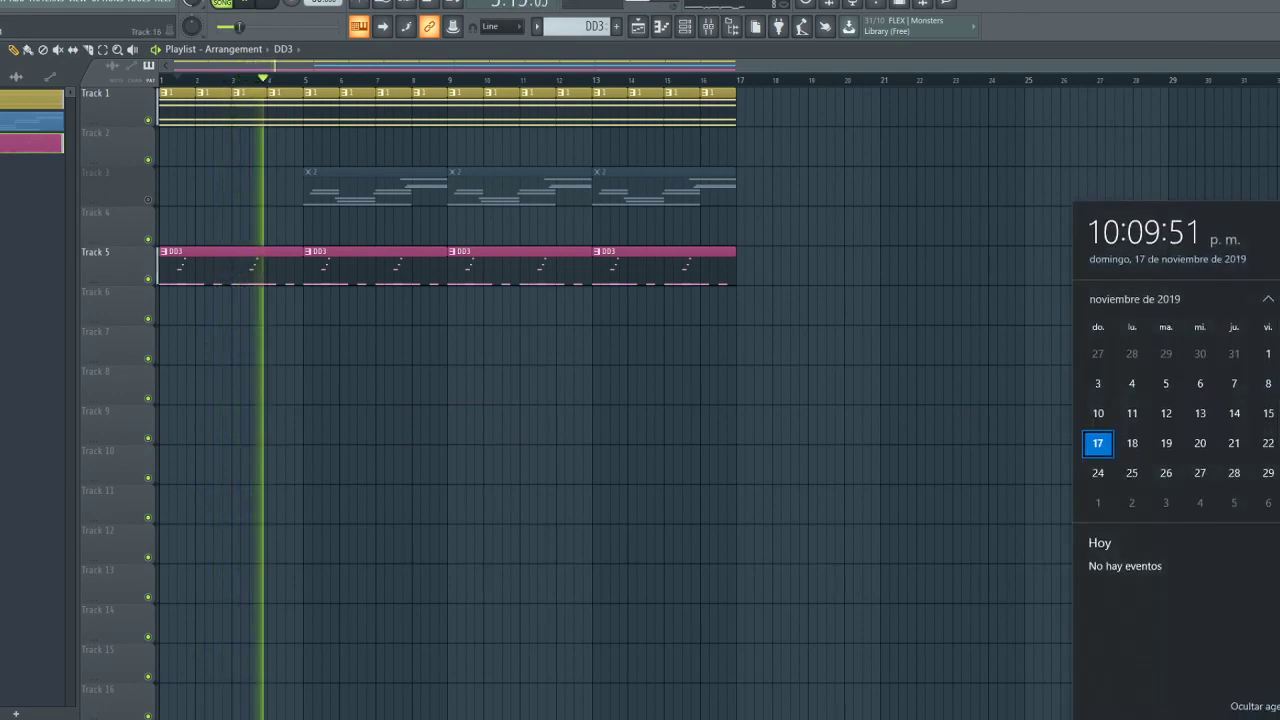
{"action": "left_click", "coordinate": [1200, 715]}
{"action": "left_click", "coordinate": [938, 464]}
{"action": "right_click", "coordinate": [1003, 480]}
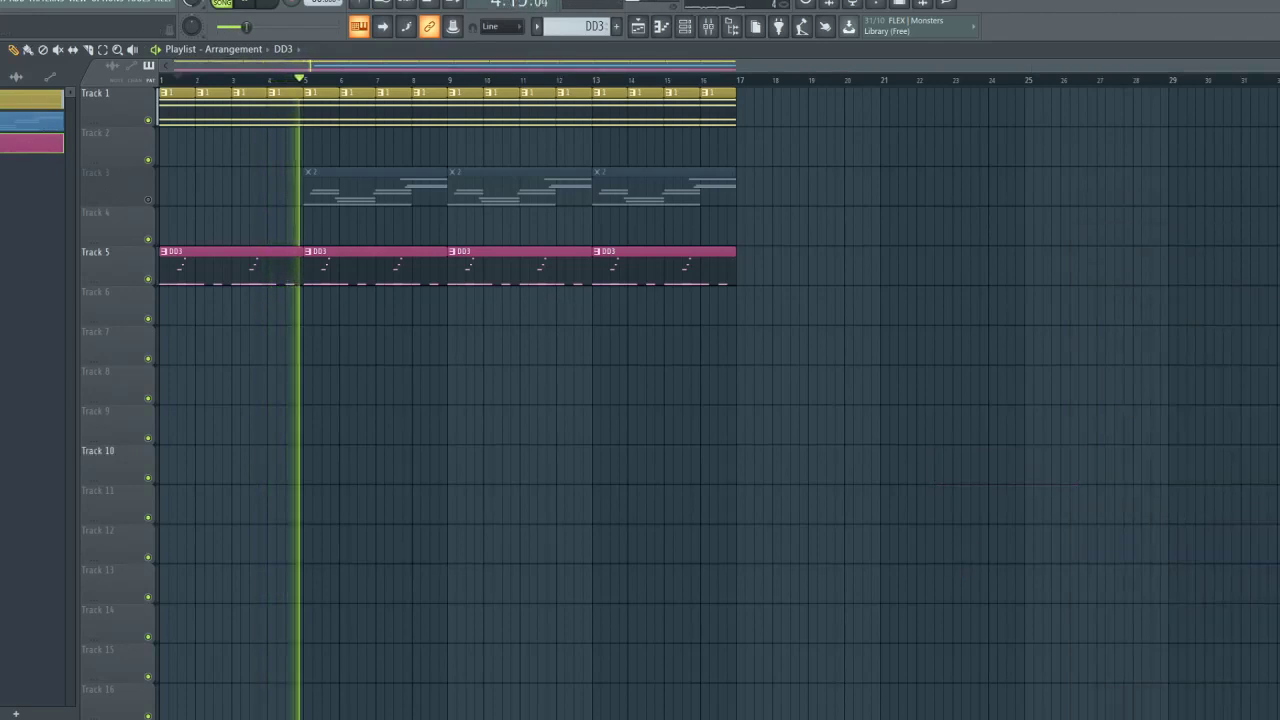
{"action": "left_click", "coordinate": [706, 28]}
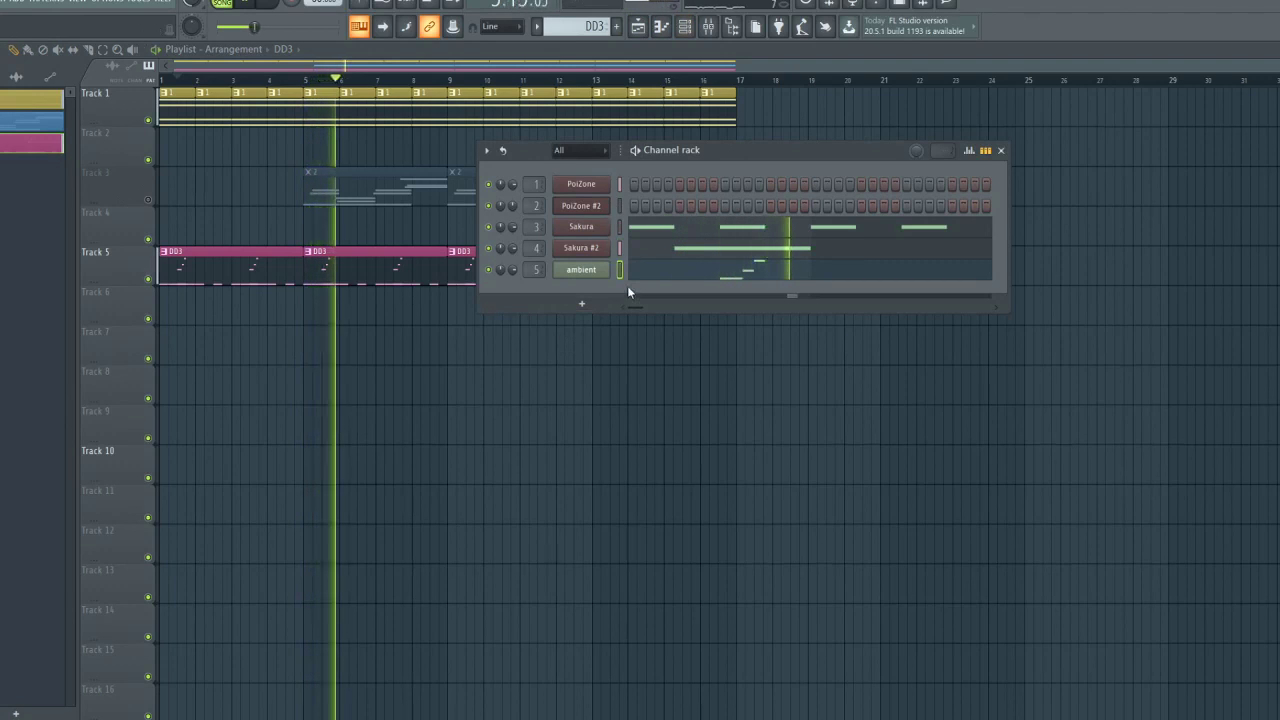
{"action": "left_click", "coordinate": [505, 507]}
{"action": "right_click", "coordinate": [632, 492]}
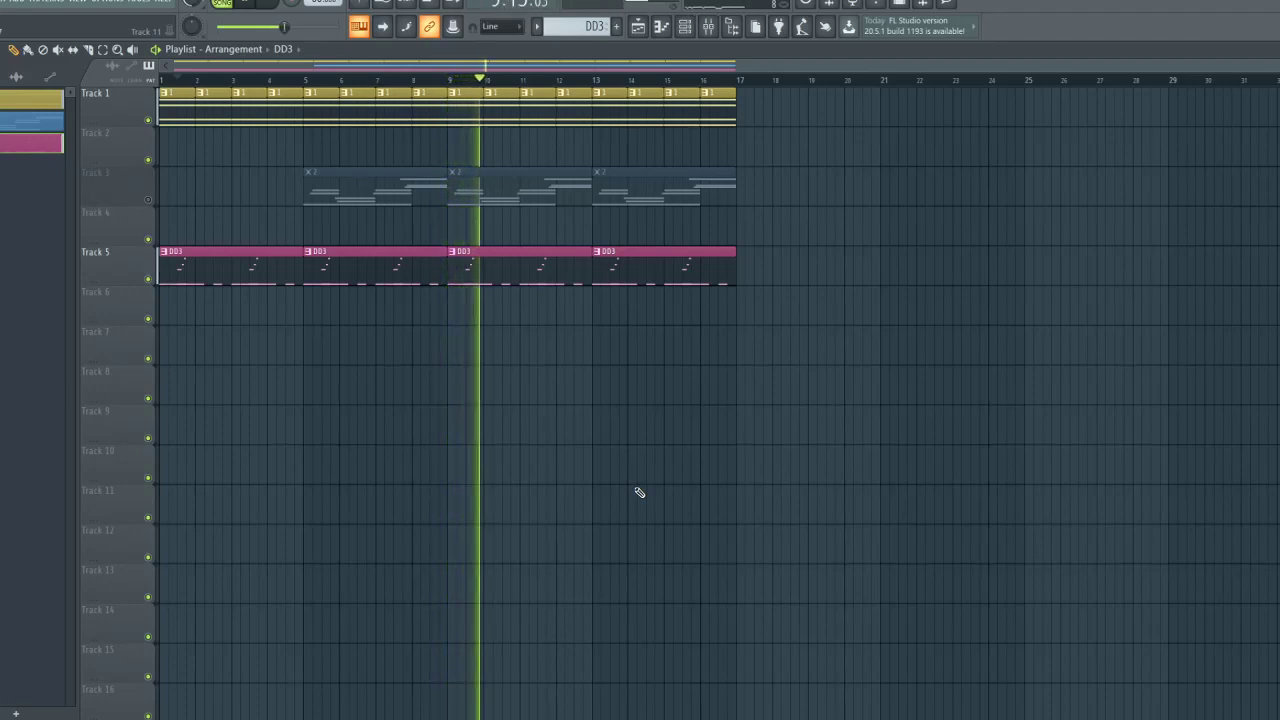
Browse the instrument plugins available for a new channel in the channel rack
{"action": "key", "text": "F6"}
{"action": "left_click", "coordinate": [581, 303]}
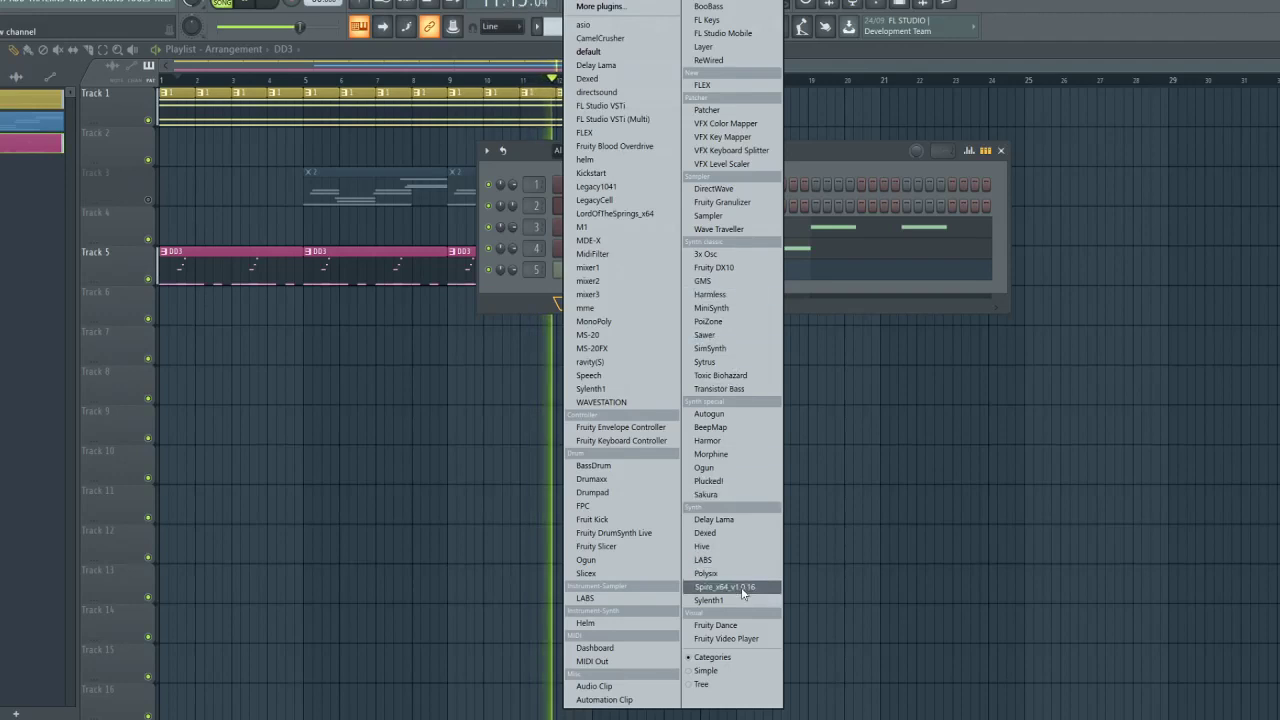
{"action": "left_click", "coordinate": [848, 153]}
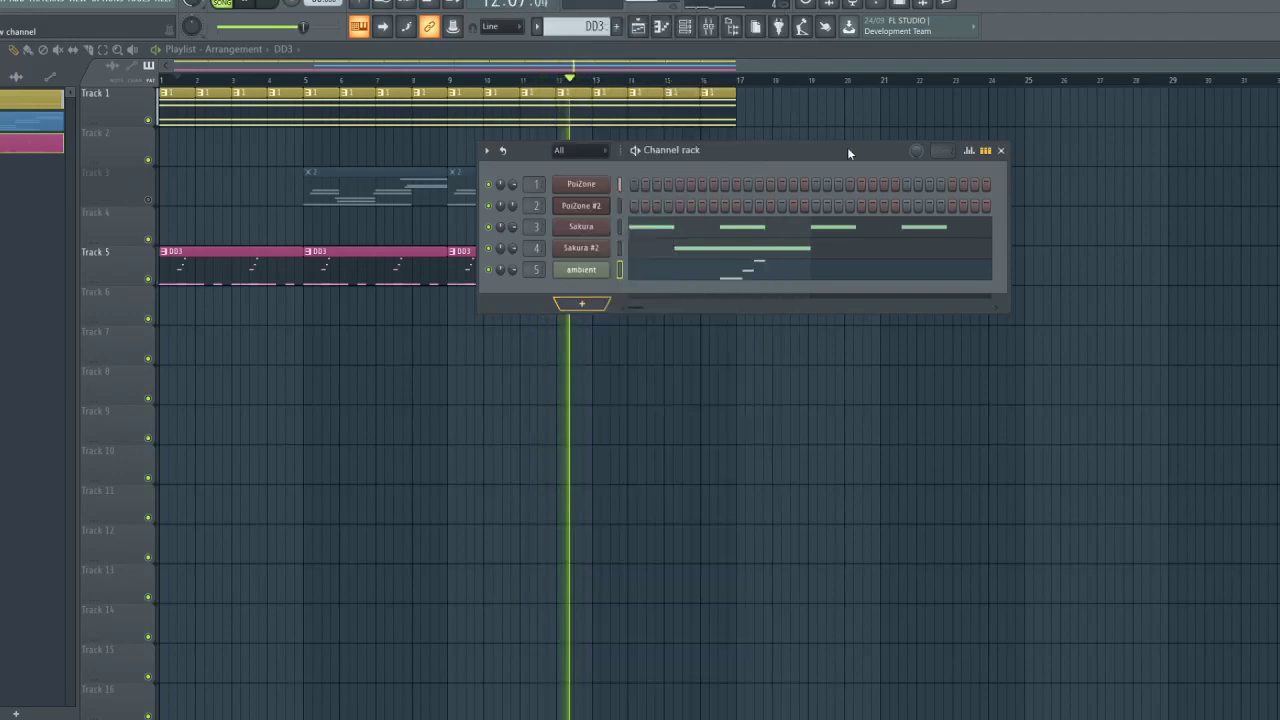
{"action": "left_click", "coordinate": [776, 54]}
{"action": "left_click", "coordinate": [686, 35]}
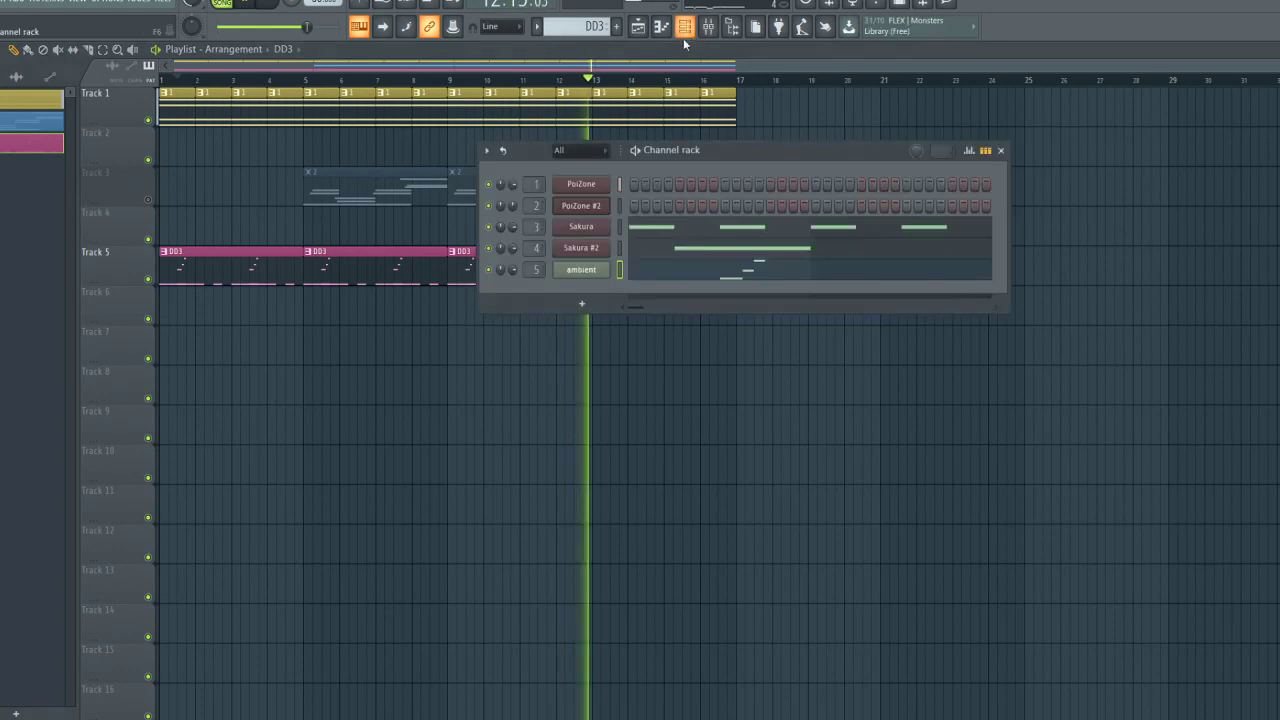
Add Maximus to the master mixer track's first effect slot and load its EN EL MASTER preset
{"action": "left_click", "coordinate": [708, 27]}
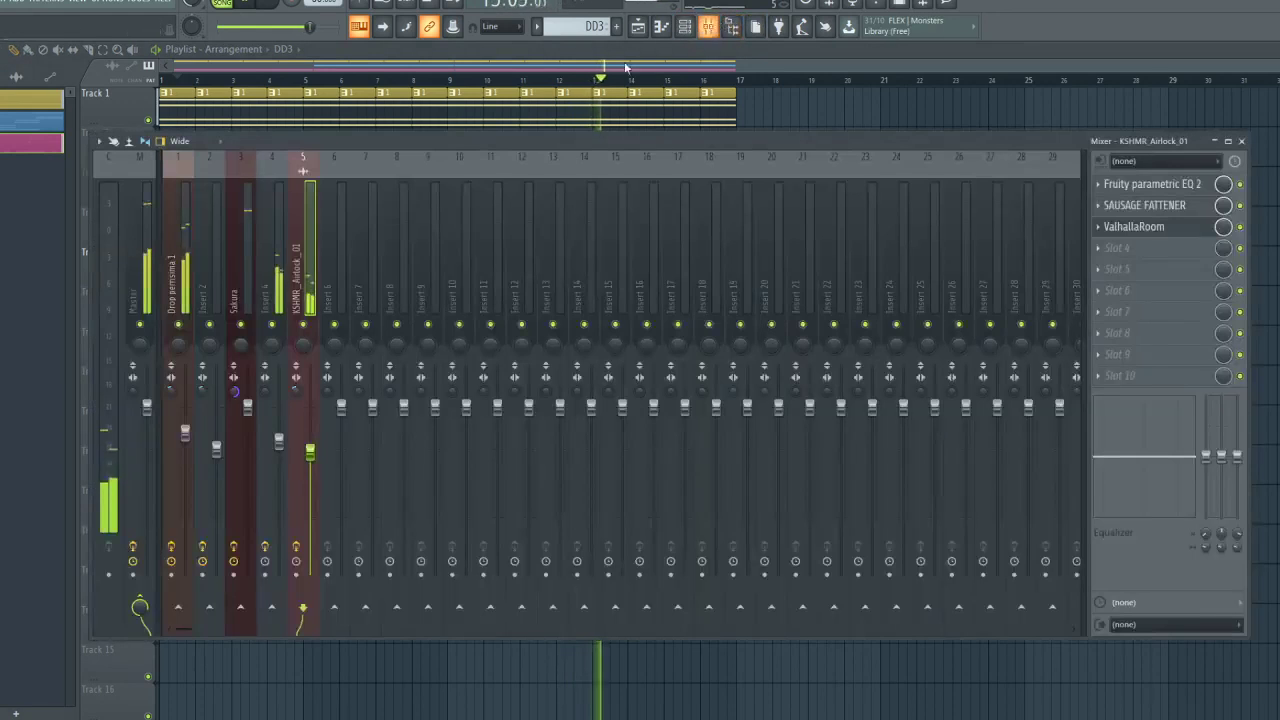
{"action": "left_click", "coordinate": [153, 230]}
{"action": "left_click", "coordinate": [1114, 183]}
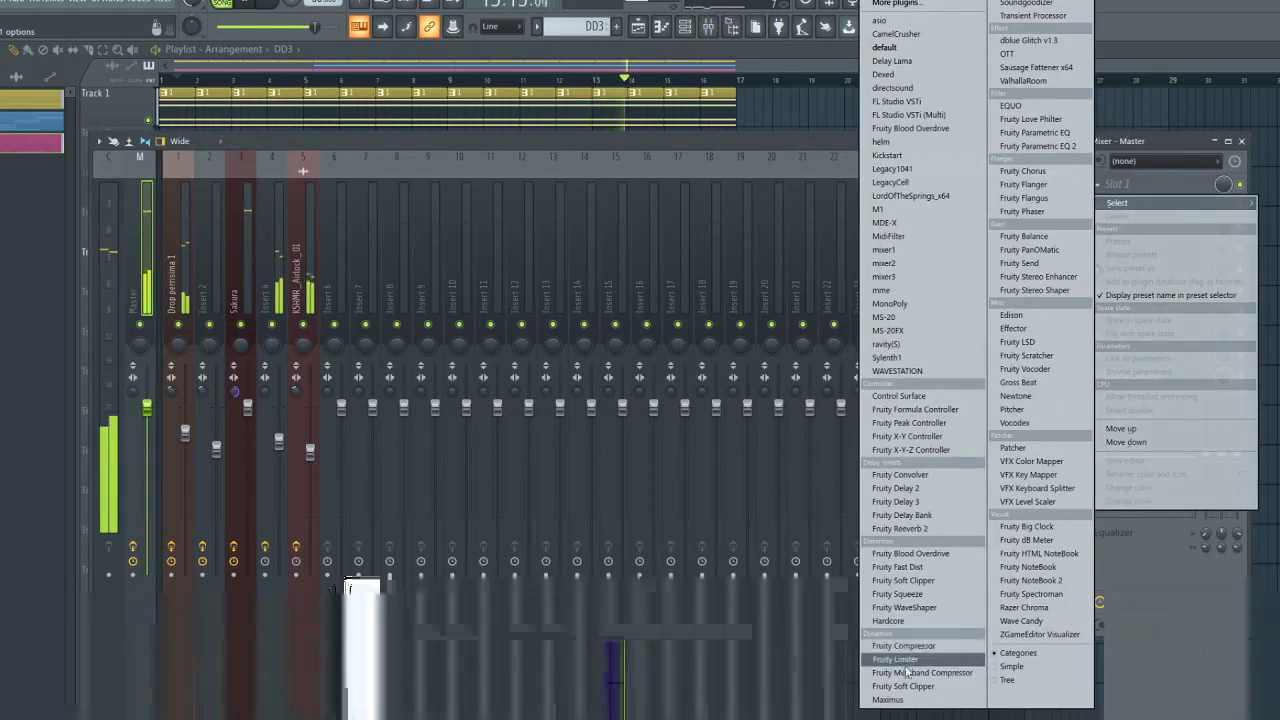
{"action": "left_click", "coordinate": [888, 699]}
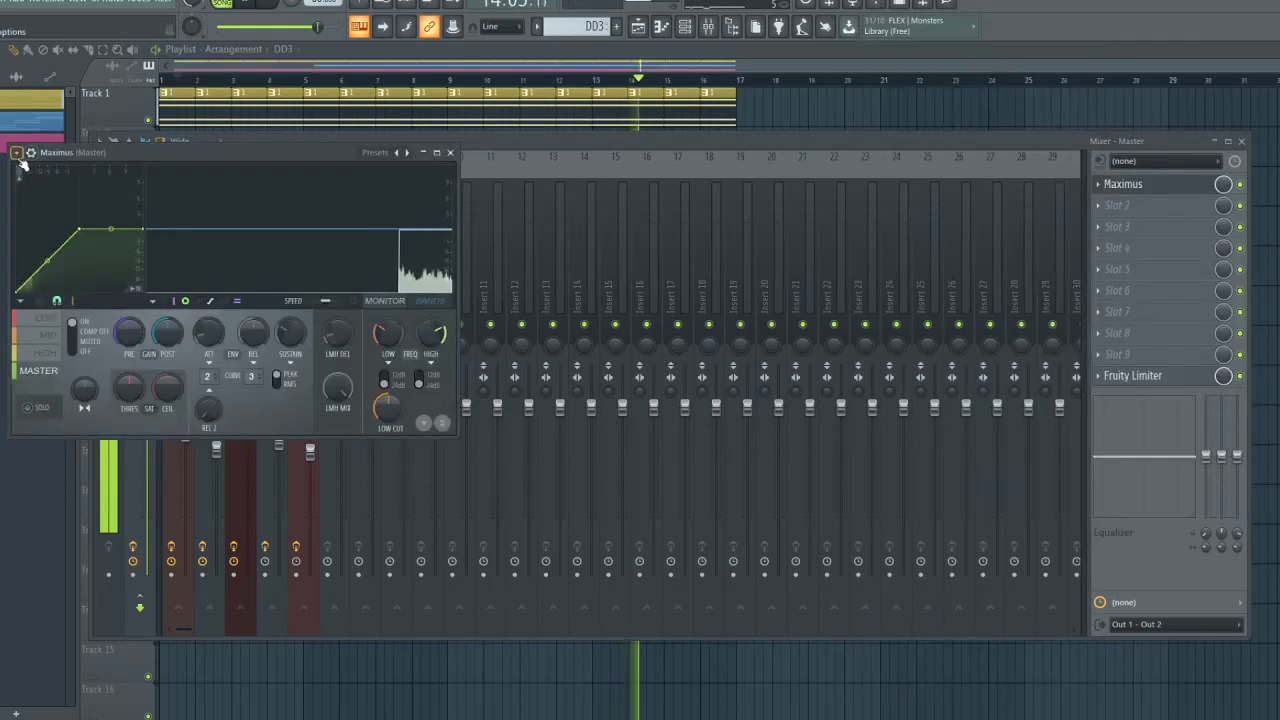
{"action": "left_click", "coordinate": [16, 152]}
{"action": "mouse_move", "coordinate": [40, 206]}
{"action": "left_click", "coordinate": [285, 72]}
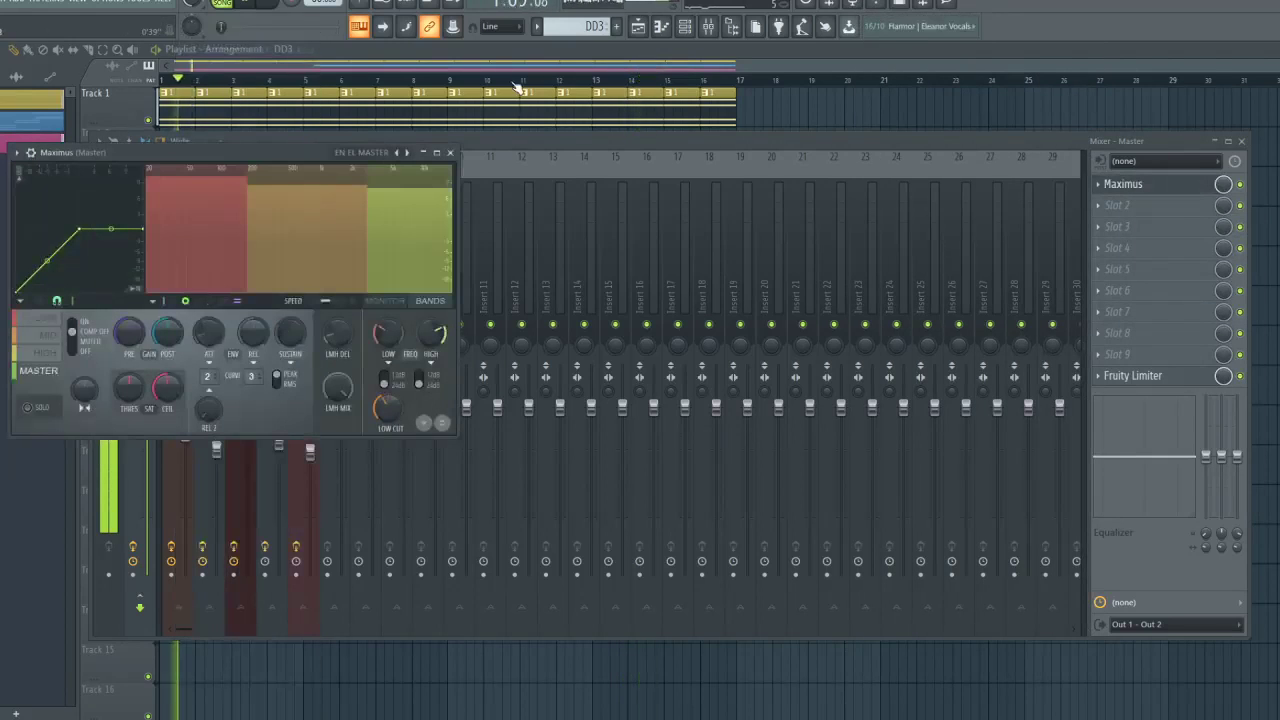
{"action": "left_click", "coordinate": [516, 68]}
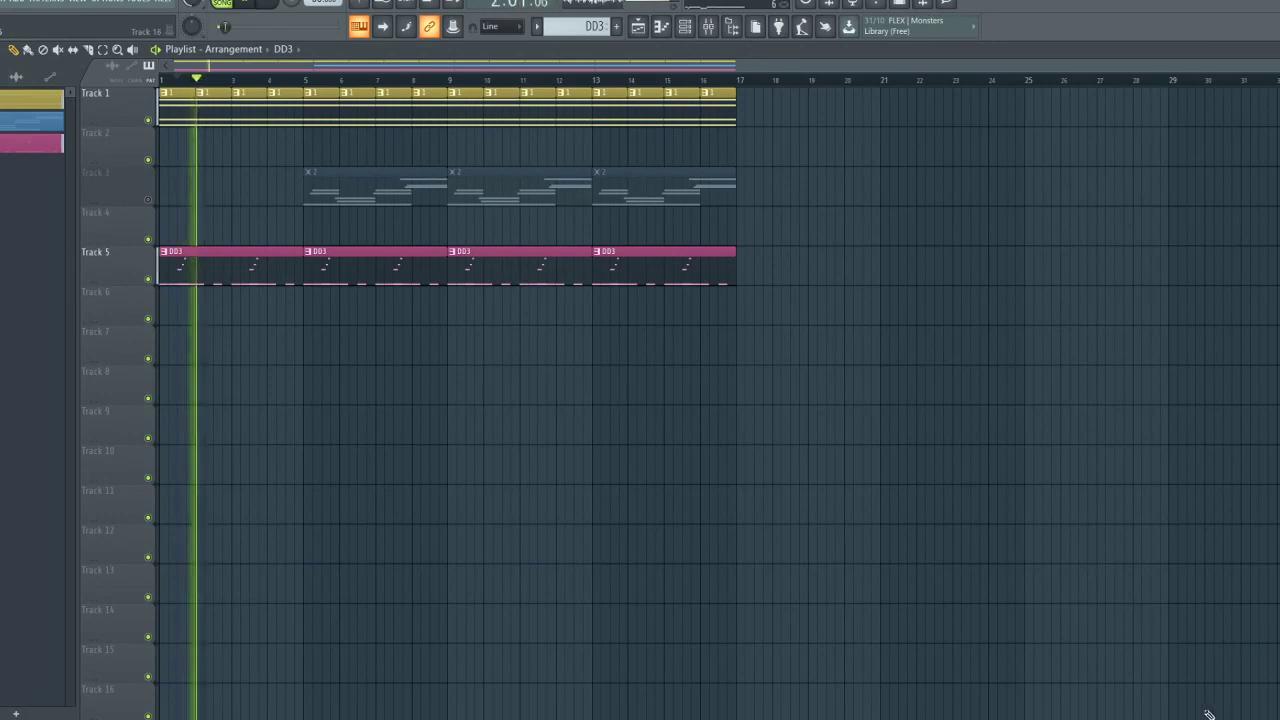
Add Fruity Parametric EQ 2 to the master mixer track's second effect slot
{"action": "key", "text": "XF86AudioLowerVolume"}
{"action": "left_click", "coordinate": [620, 394]}
{"action": "right_click", "coordinate": [622, 394]}
{"action": "left_click", "coordinate": [708, 27]}
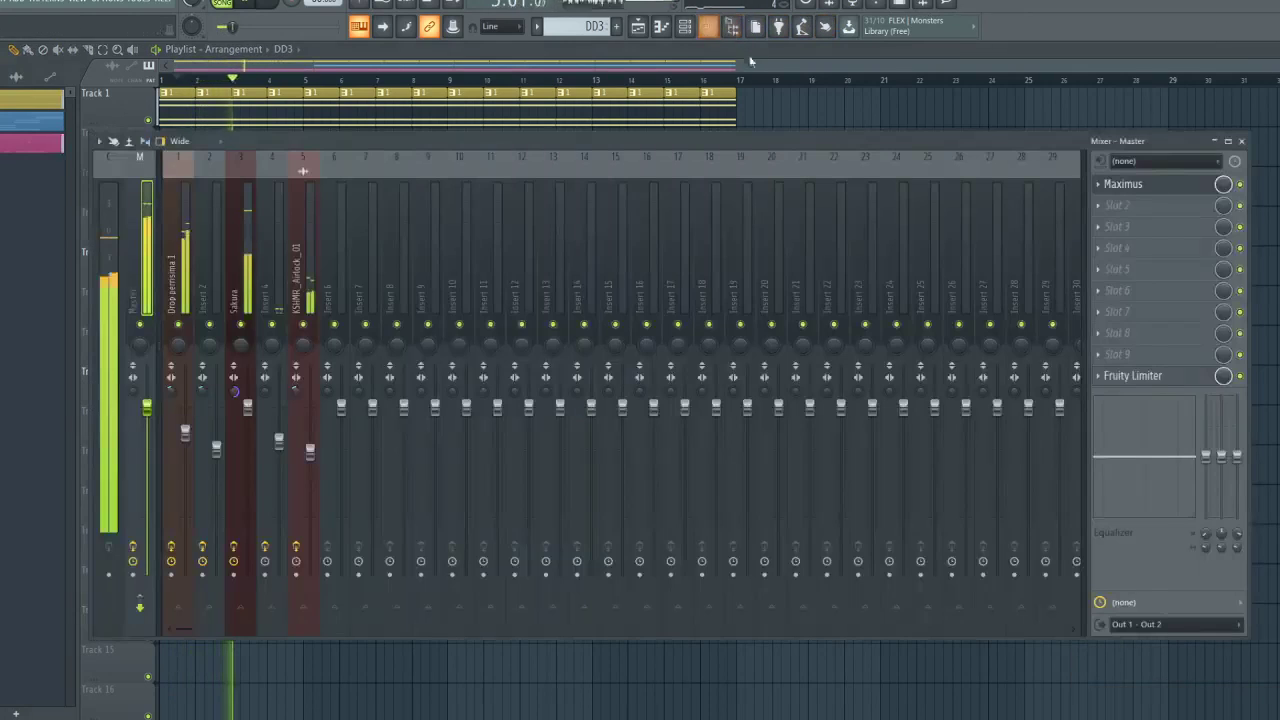
{"action": "left_click", "coordinate": [1136, 205]}
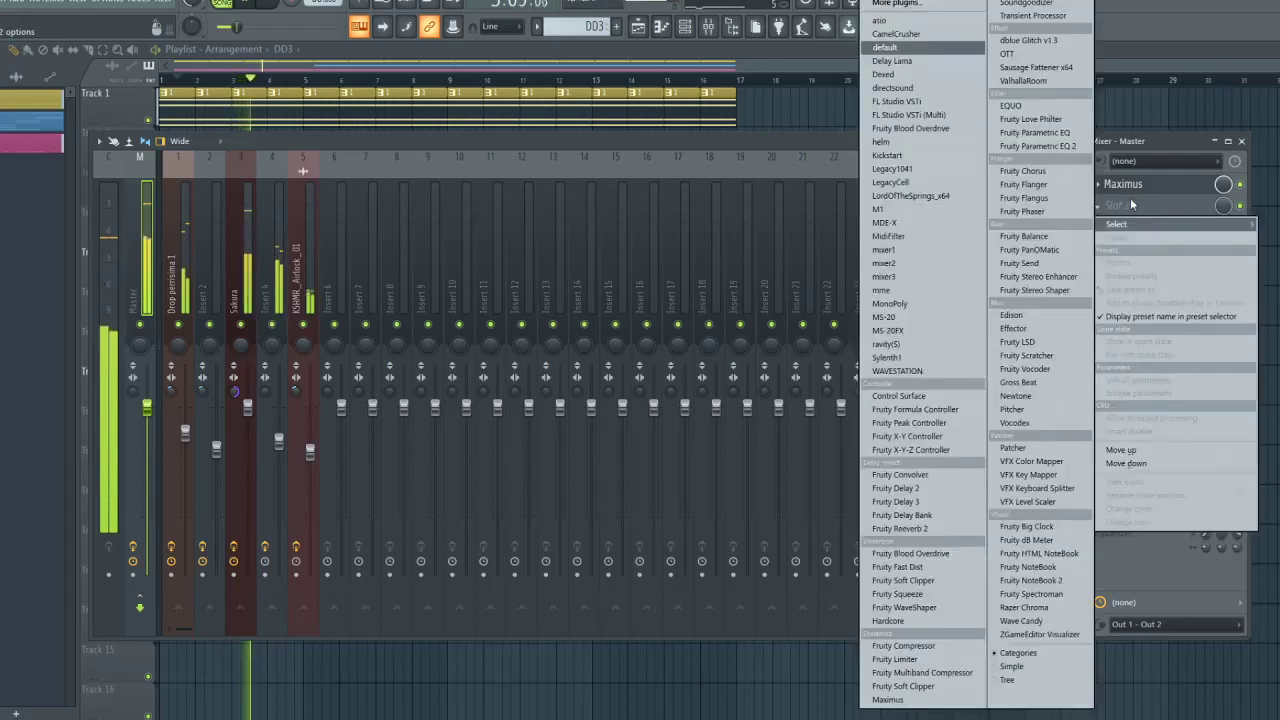
{"action": "left_click", "coordinate": [1042, 136]}
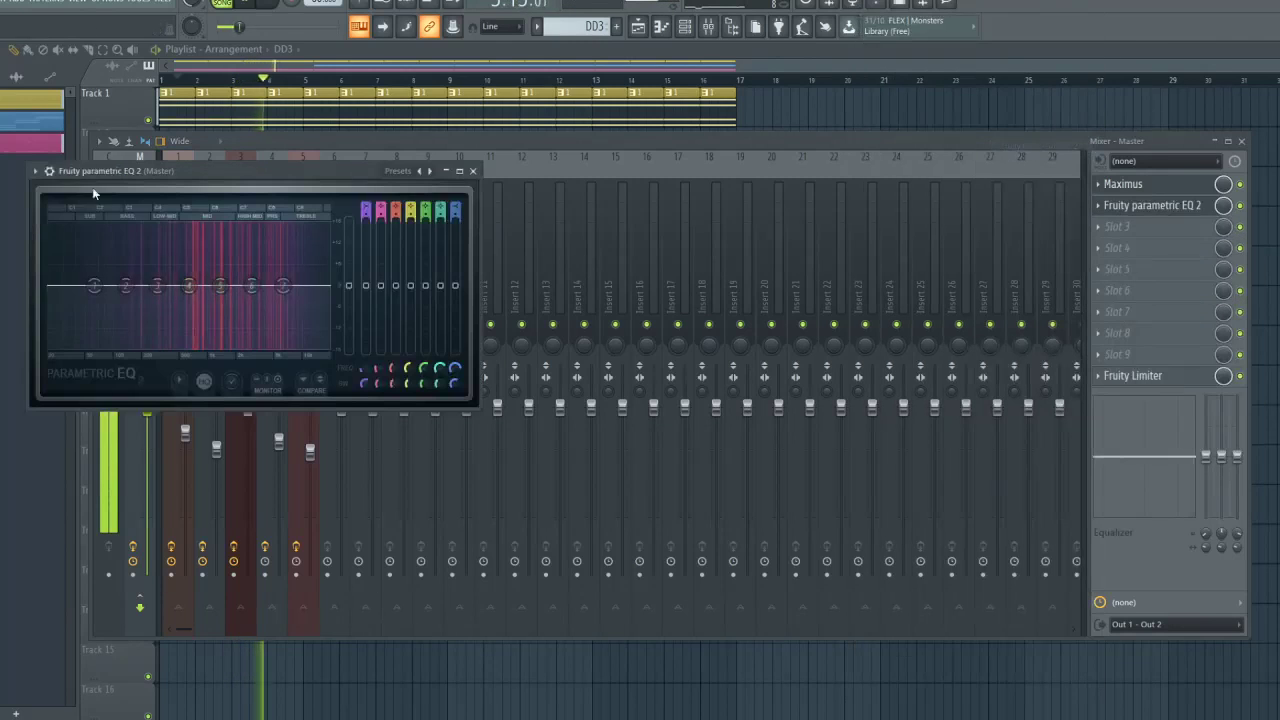
{"action": "left_click", "coordinate": [35, 171]}
{"action": "left_click", "coordinate": [226, 223]}
{"action": "left_click", "coordinate": [654, 229]}
{"action": "left_click", "coordinate": [178, 229]}
{"action": "left_click", "coordinate": [410, 70]}
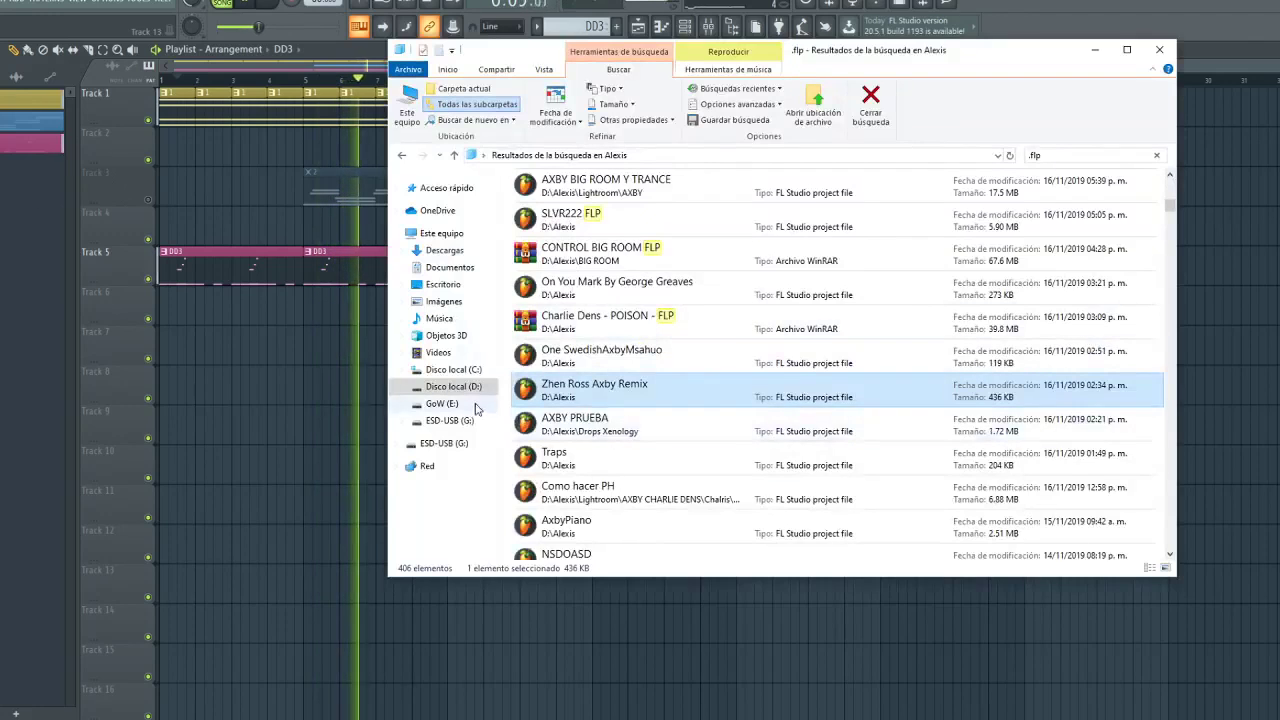
Switch to File Explorer and open the KSHMR SAMPLE PACK folder inside the Lightroom folder on drive D
{"action": "left_click", "coordinate": [453, 386]}
{"action": "double_click", "coordinate": [577, 185]}
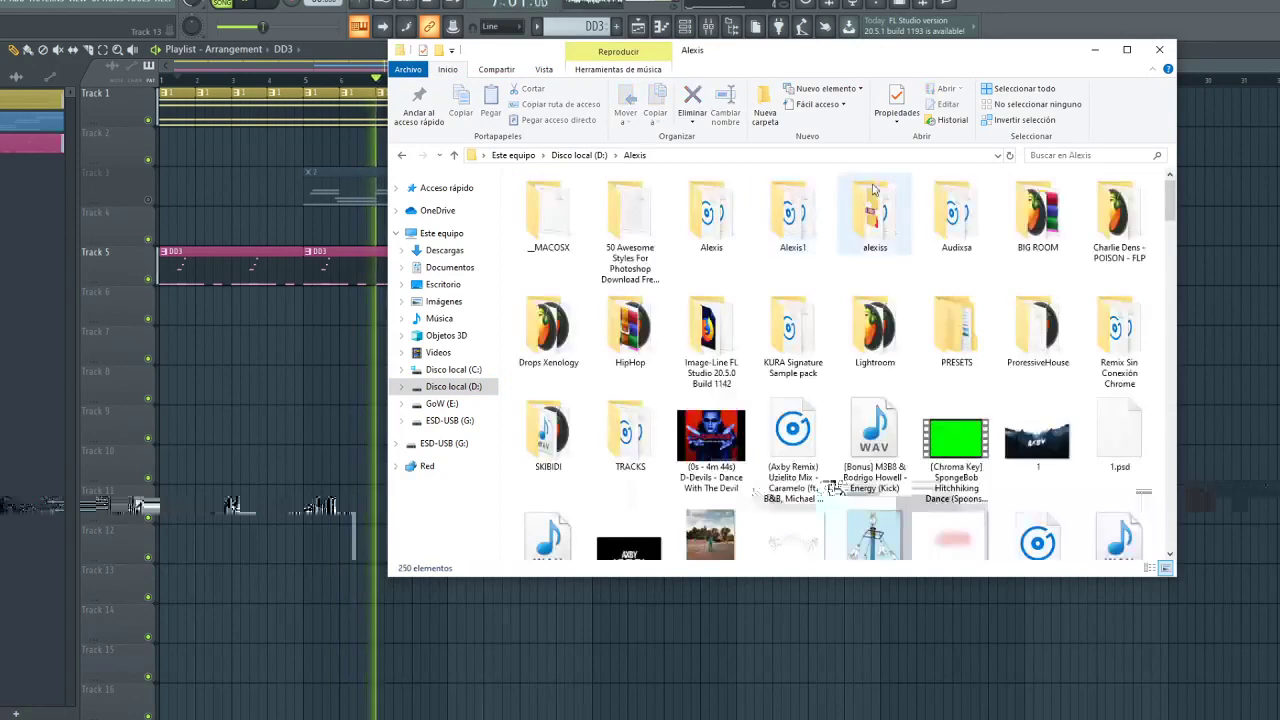
{"action": "double_click", "coordinate": [628, 330]}
{"action": "scroll", "coordinate": [714, 340], "scroll_direction": "down", "scroll_amount": 5}
{"action": "left_click", "coordinate": [713, 338]}
{"action": "double_click", "coordinate": [721, 228]}
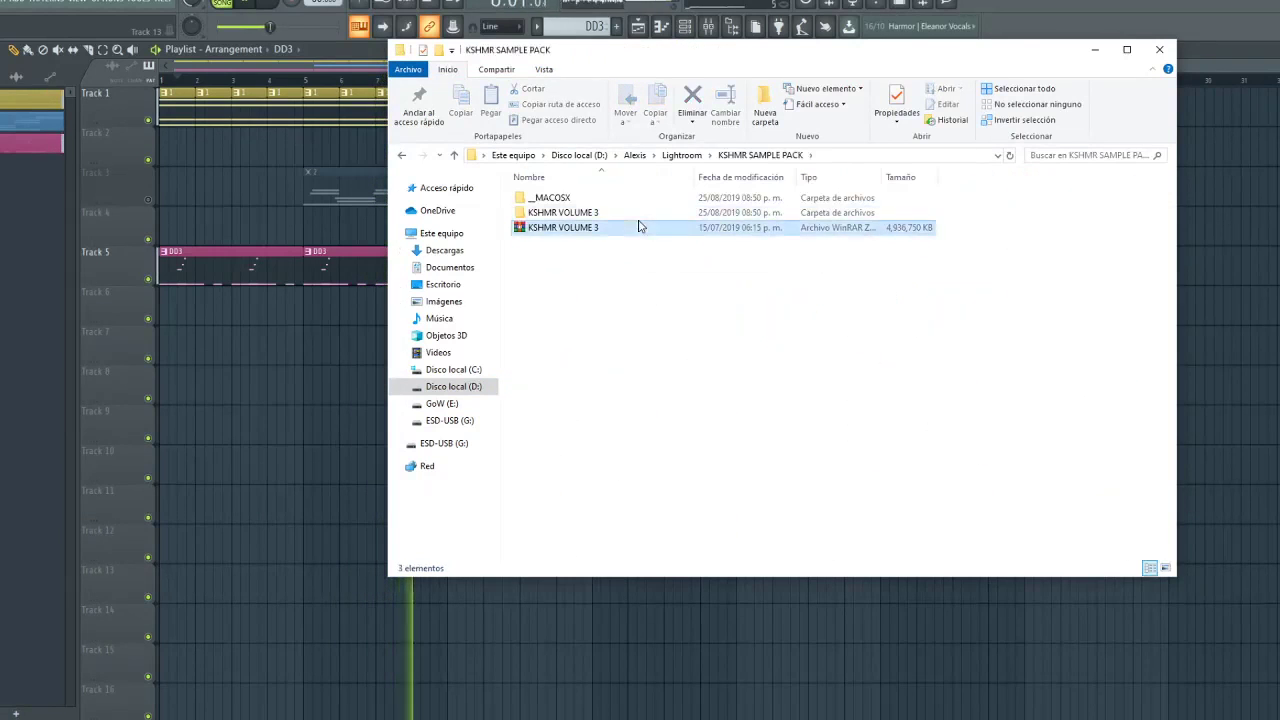
{"action": "double_click", "coordinate": [640, 227]}
{"action": "key", "text": "Escape"}
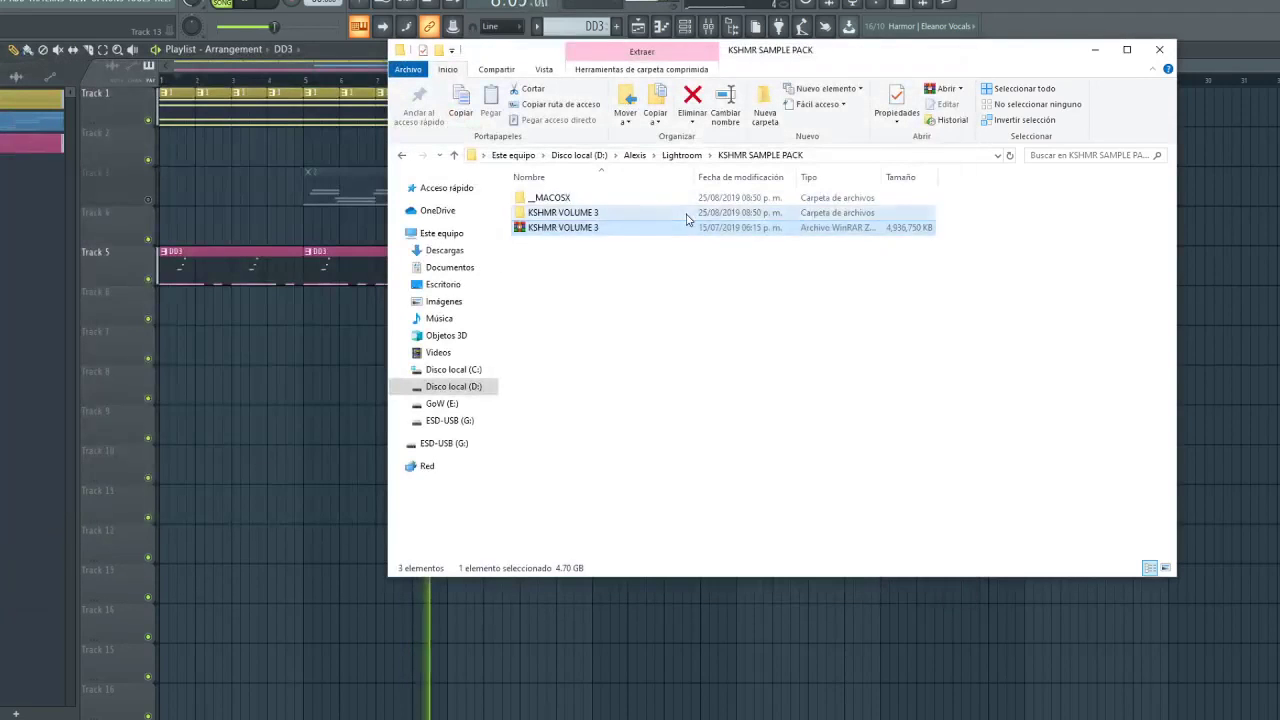
Open the KSHMR_Airy folder in KSHMR VOLUME 3, inside KSHMR_FX_Elements, KSHMR_Ambiance_and_Foley and KSHMR_Ambiance_Designed
{"action": "double_click", "coordinate": [687, 214]}
{"action": "double_click", "coordinate": [663, 242]}
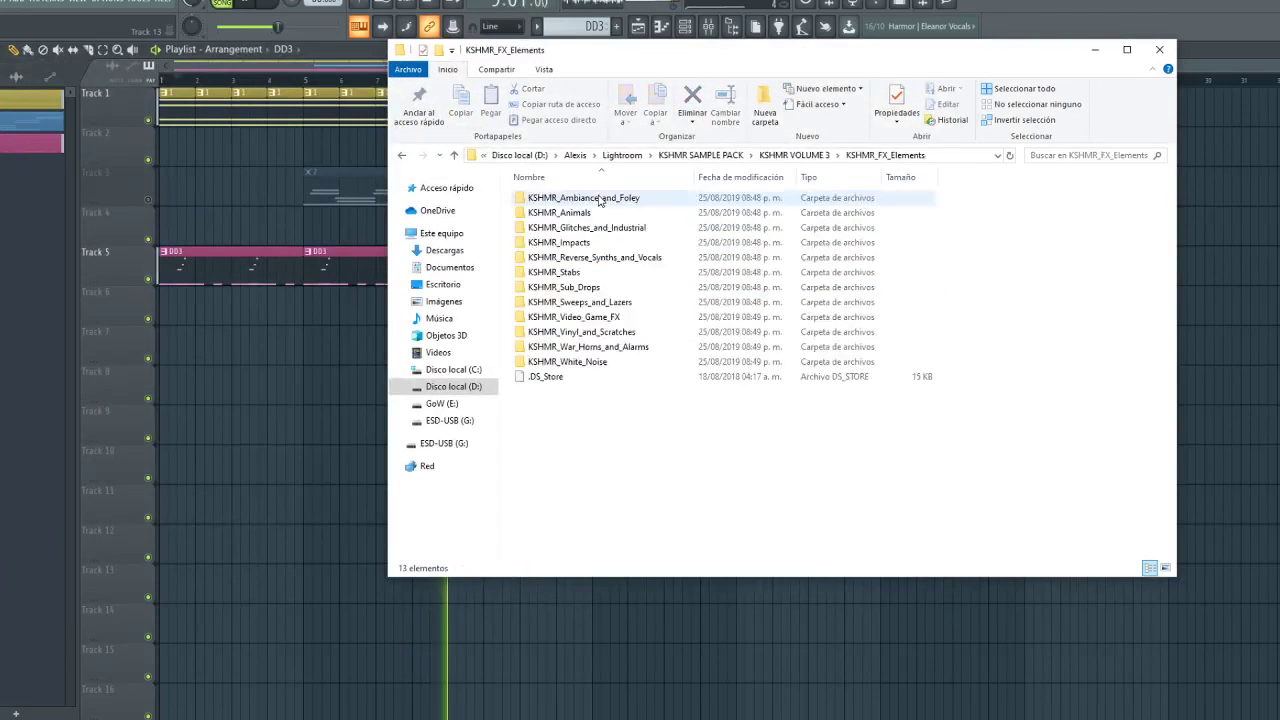
{"action": "double_click", "coordinate": [597, 200]}
{"action": "double_click", "coordinate": [598, 200]}
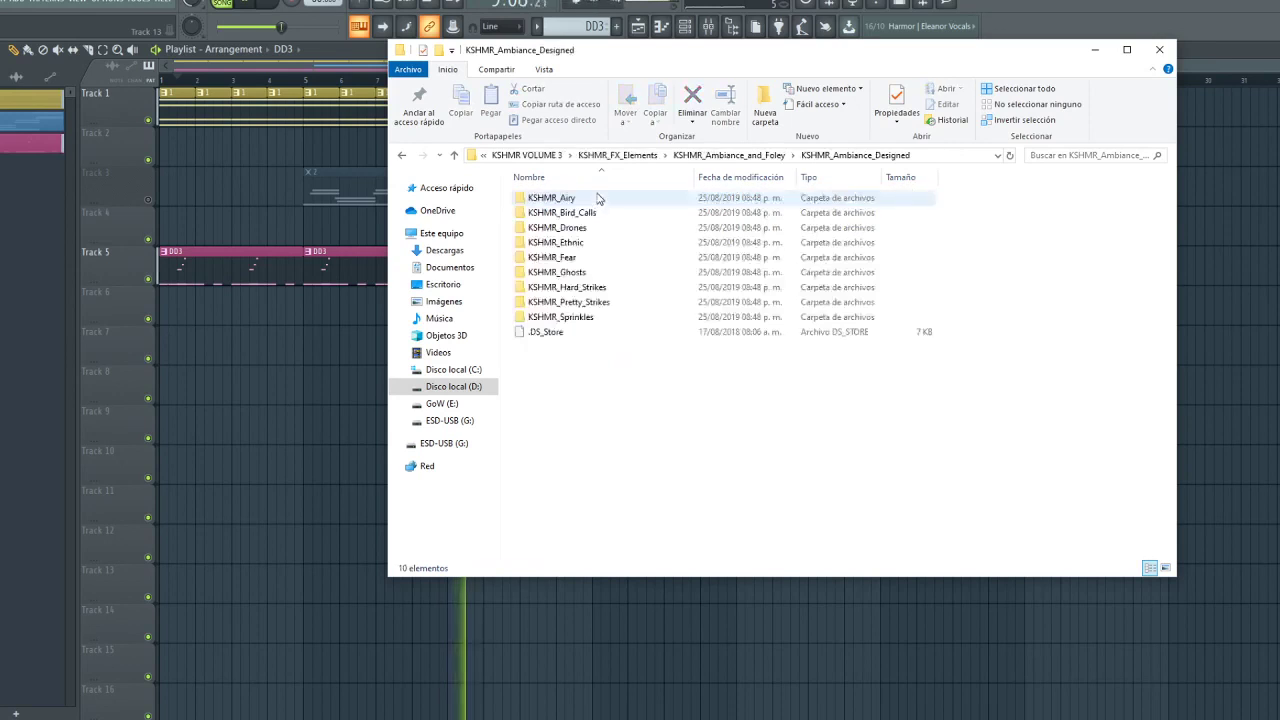
{"action": "double_click", "coordinate": [593, 213]}
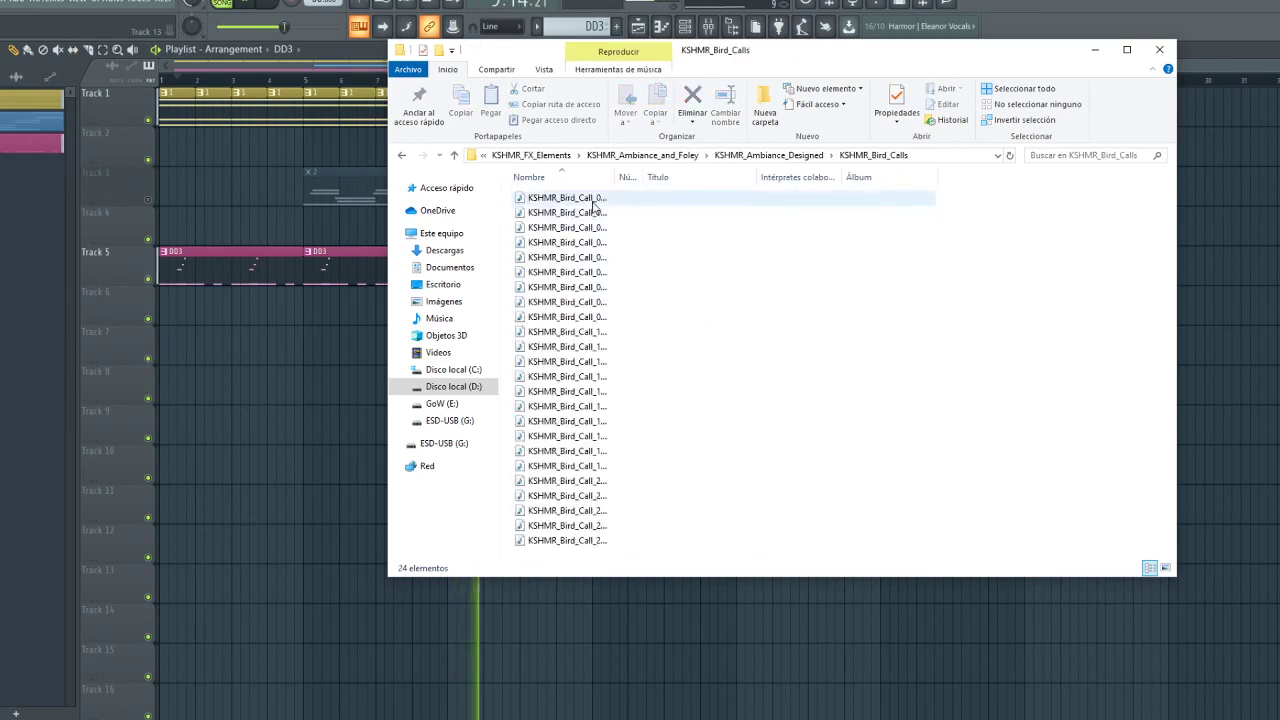
{"action": "left_click", "coordinate": [407, 155]}
{"action": "double_click", "coordinate": [643, 197]}
Stop the song playback and audition samples in the KSHMR_Airy folder
{"action": "left_click", "coordinate": [250, 3]}
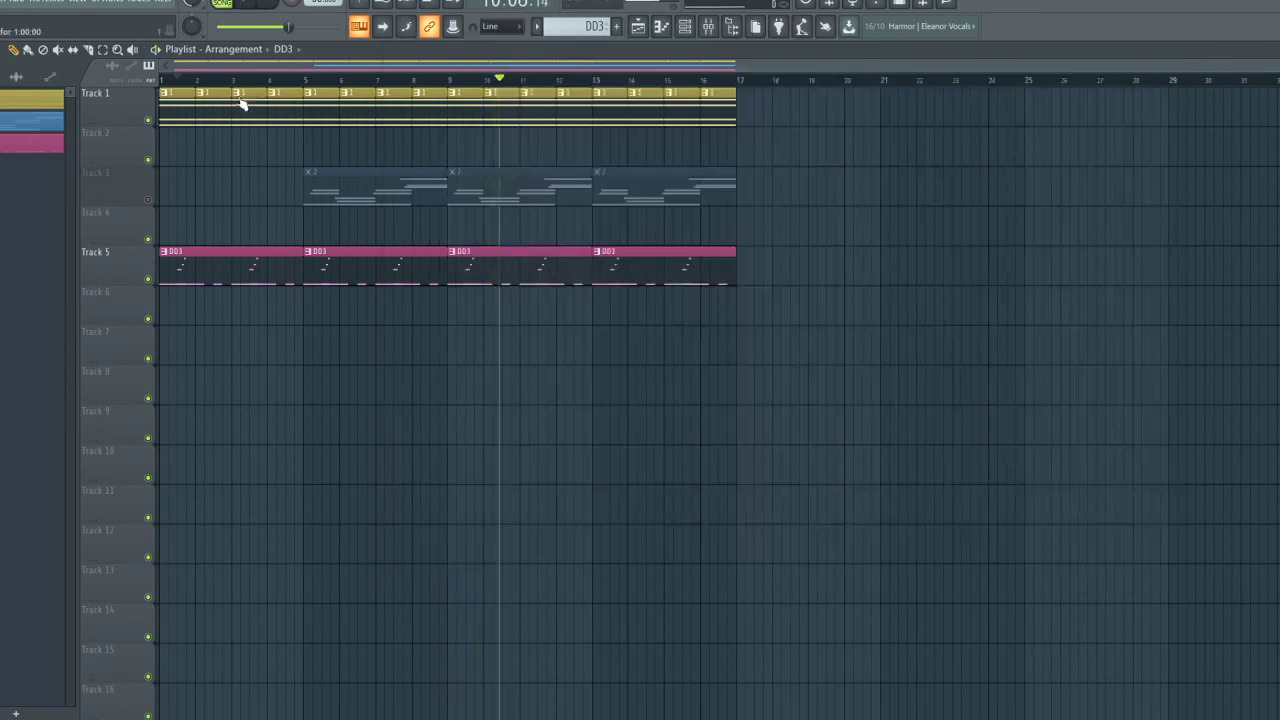
{"action": "key", "text": "alt+Tab"}
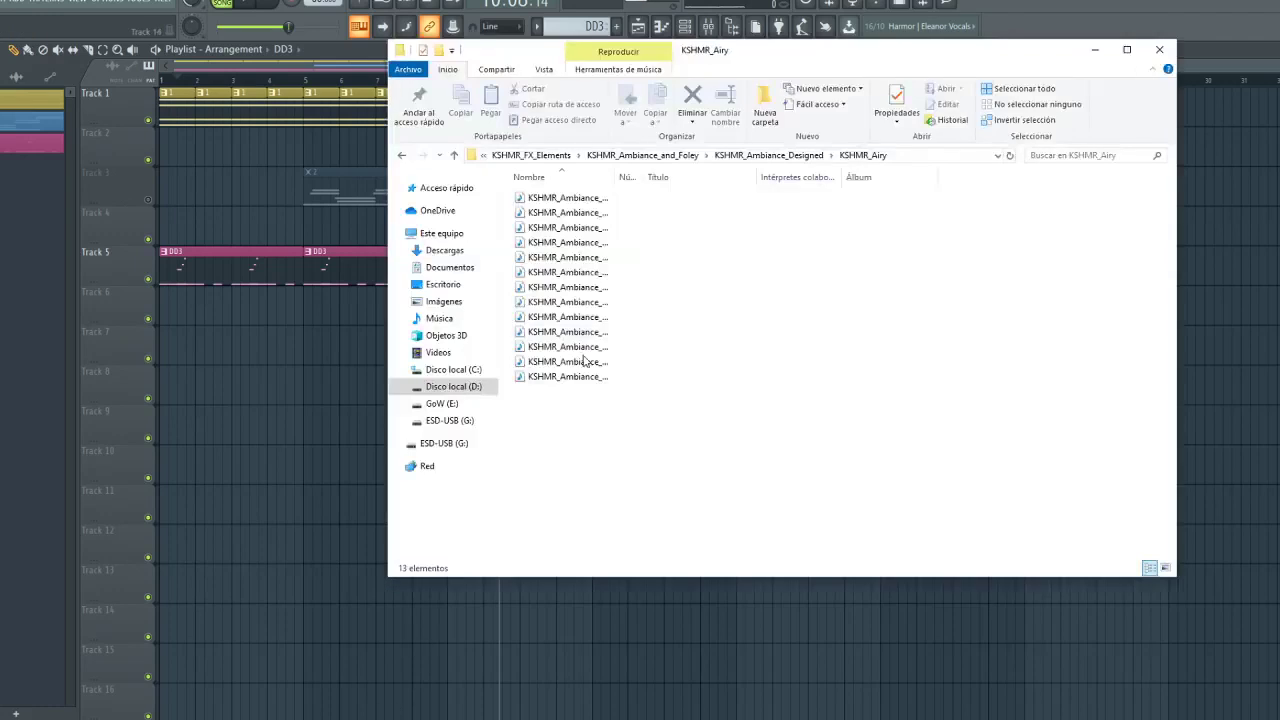
{"action": "left_click", "coordinate": [601, 200]}
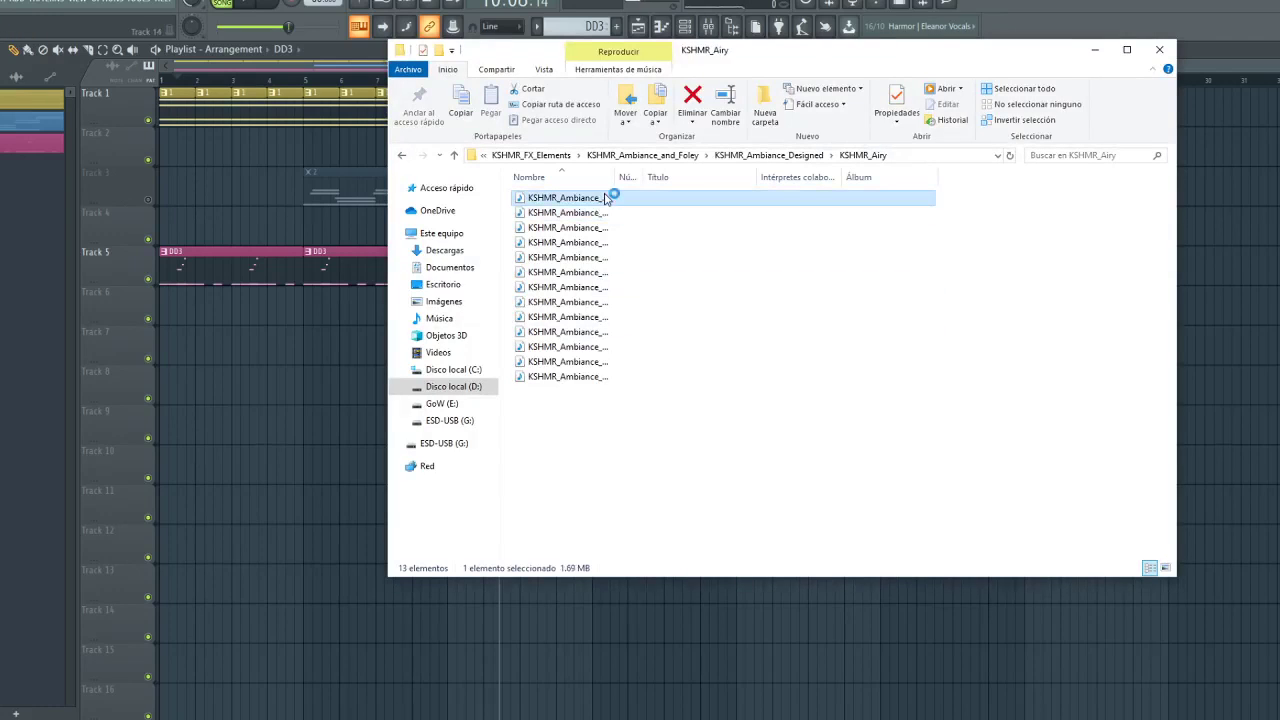
{"action": "double_click", "coordinate": [871, 223]}
Search the KSHMR_Airy folder for F, audition the samples and place KSHMR_Ambiance_Airy_08_F on Track 7 at bar 1
{"action": "left_click", "coordinate": [1068, 151]}
{"action": "left_click", "coordinate": [1068, 150]}
{"action": "type", "text": "F"}
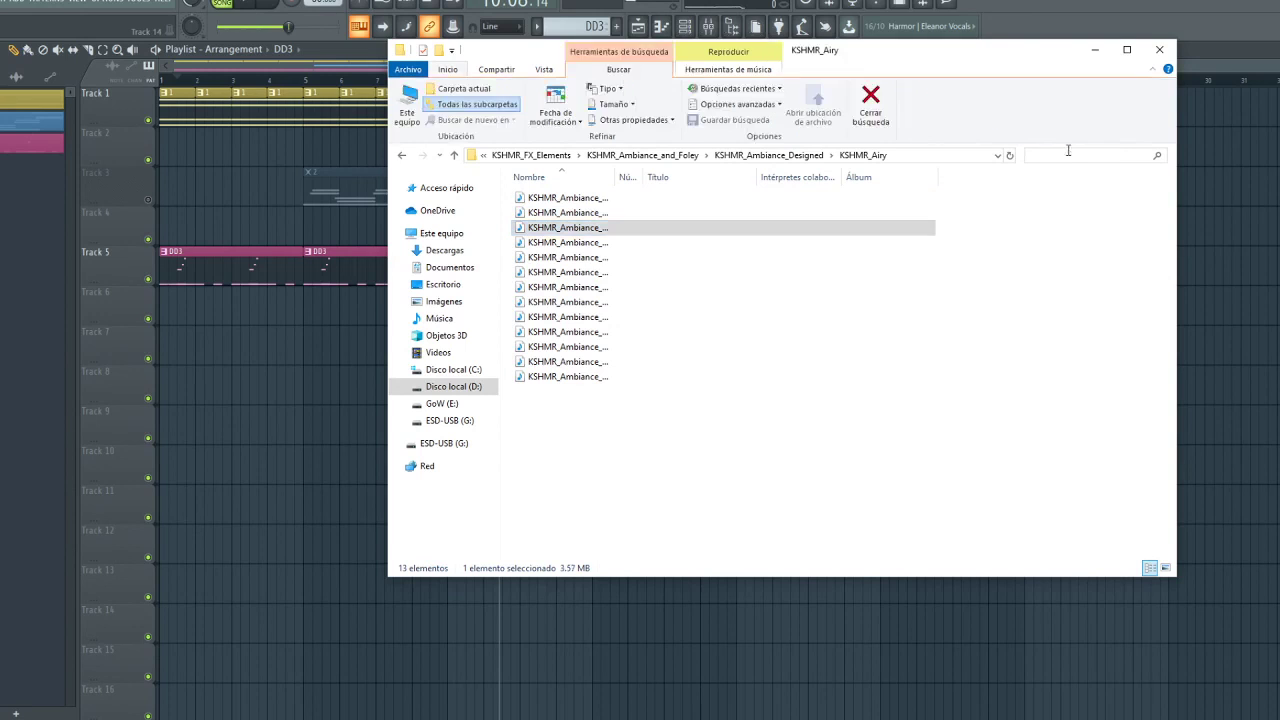
{"action": "double_click", "coordinate": [605, 195]}
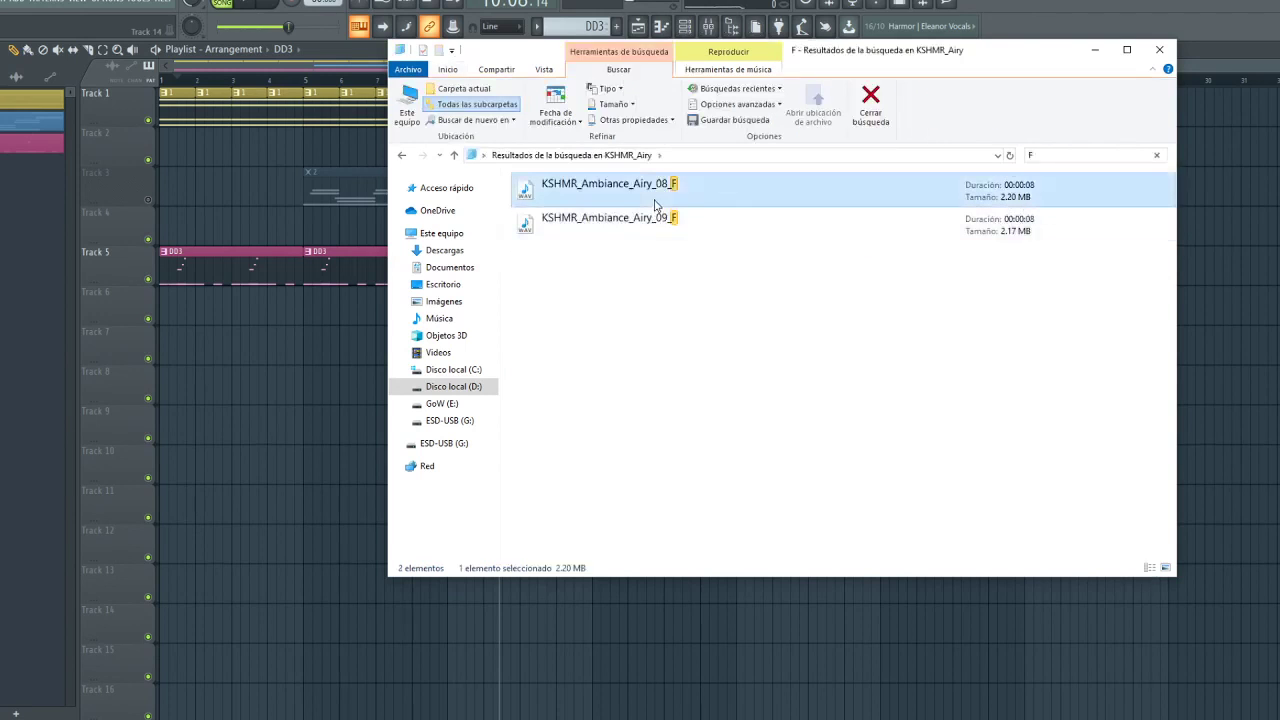
{"action": "double_click", "coordinate": [704, 229]}
{"action": "left_click", "coordinate": [733, 206]}
{"action": "left_click_drag", "start_coordinate": [759, 201], "coordinate": [379, 344]}
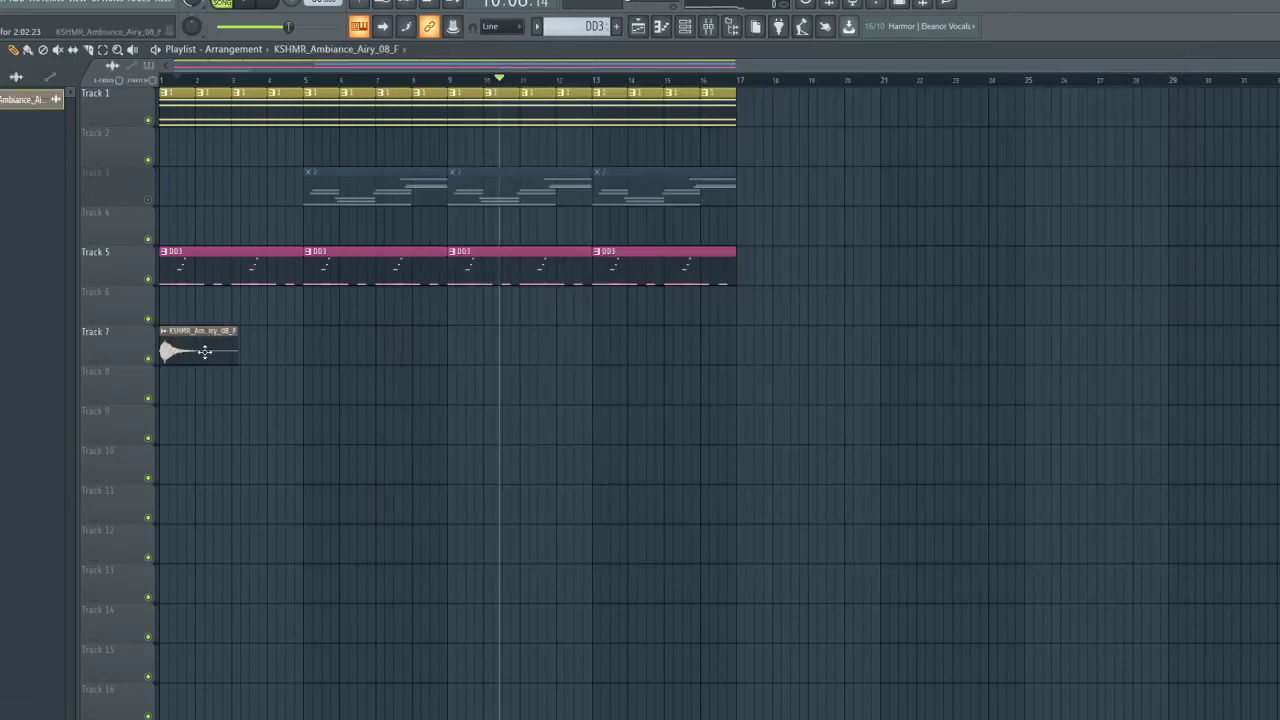
Open the KSHMR_Ambiance_Airy_08_F clip's channel settings and route the channel to mixer insert 6
{"action": "double_click", "coordinate": [204, 351]}
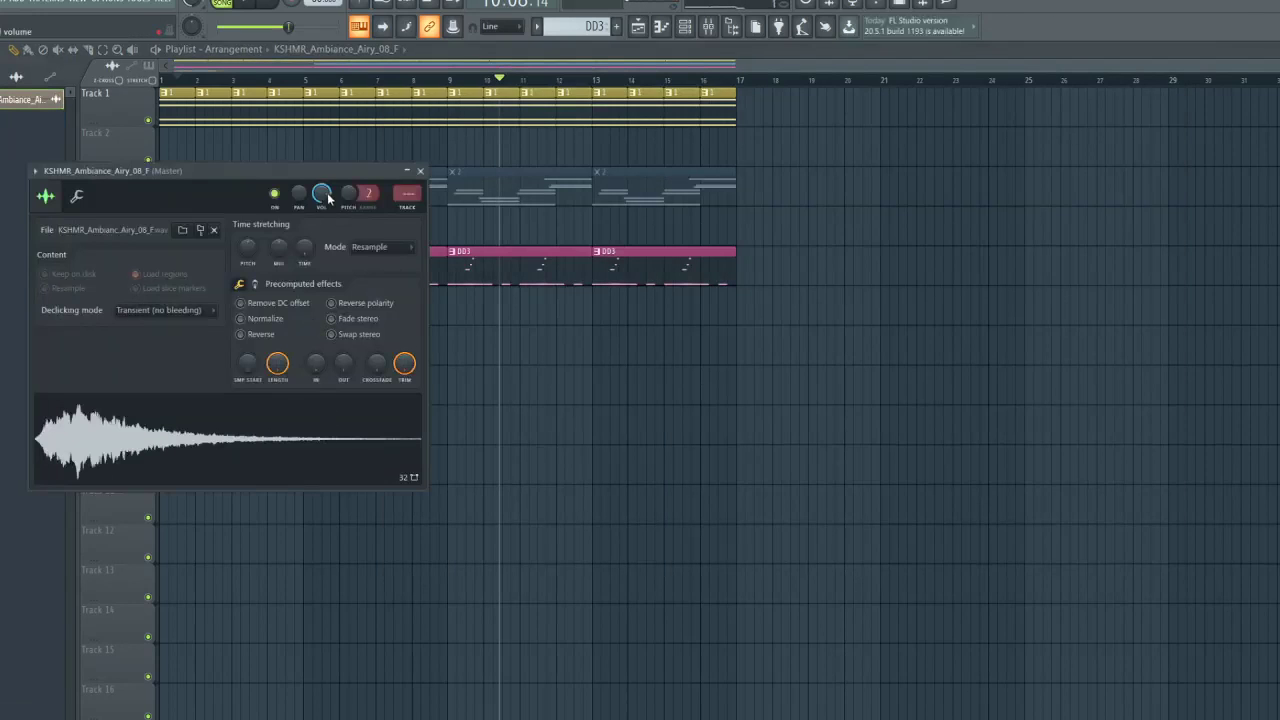
{"action": "left_click", "coordinate": [707, 27]}
{"action": "left_click", "coordinate": [335, 249]}
{"action": "key", "text": "ctrl+l"}
{"action": "right_click", "coordinate": [335, 249]}
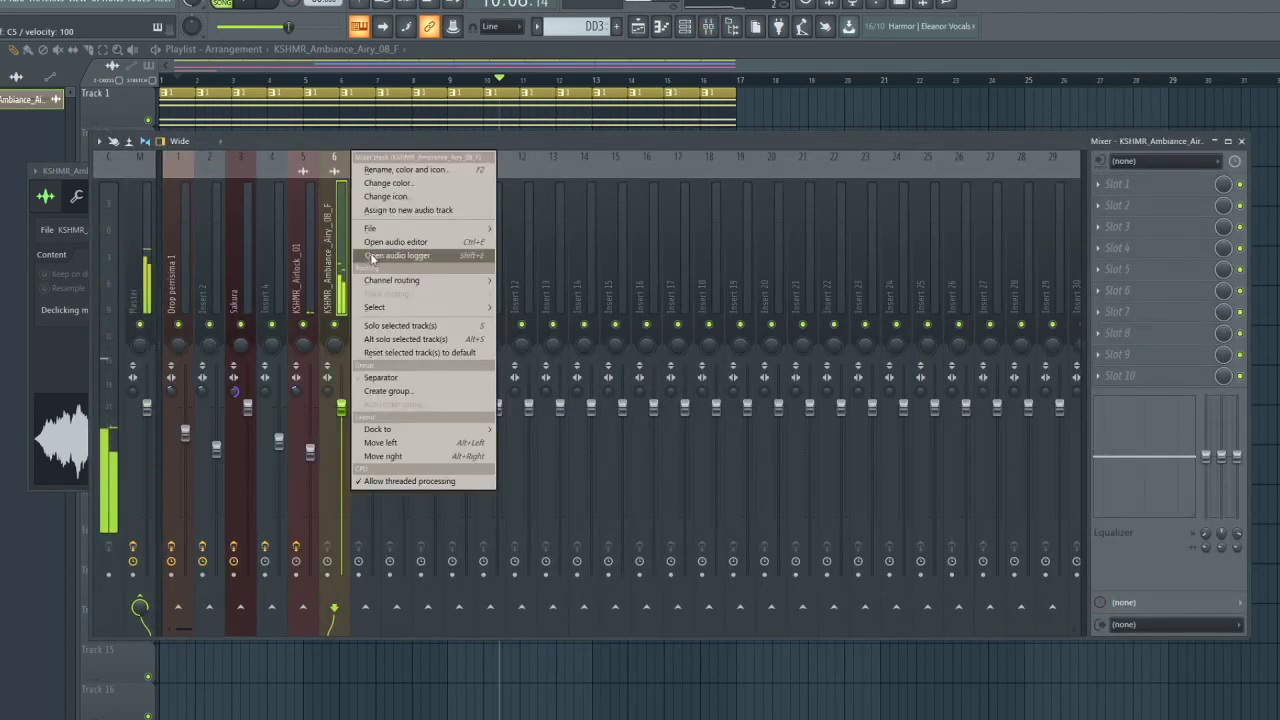
{"action": "left_click", "coordinate": [370, 242]}
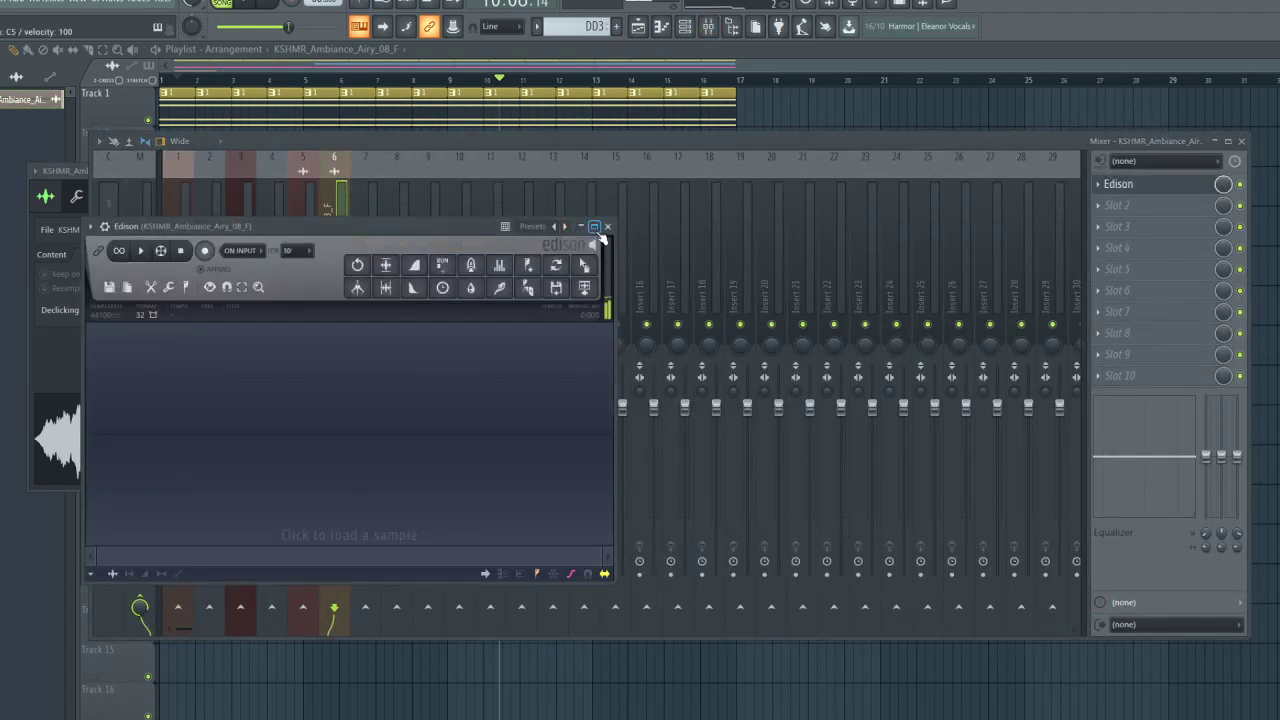
{"action": "left_click_drag", "start_coordinate": [496, 230], "coordinate": [1088, 252]}
{"action": "left_click", "coordinate": [1110, 241]}
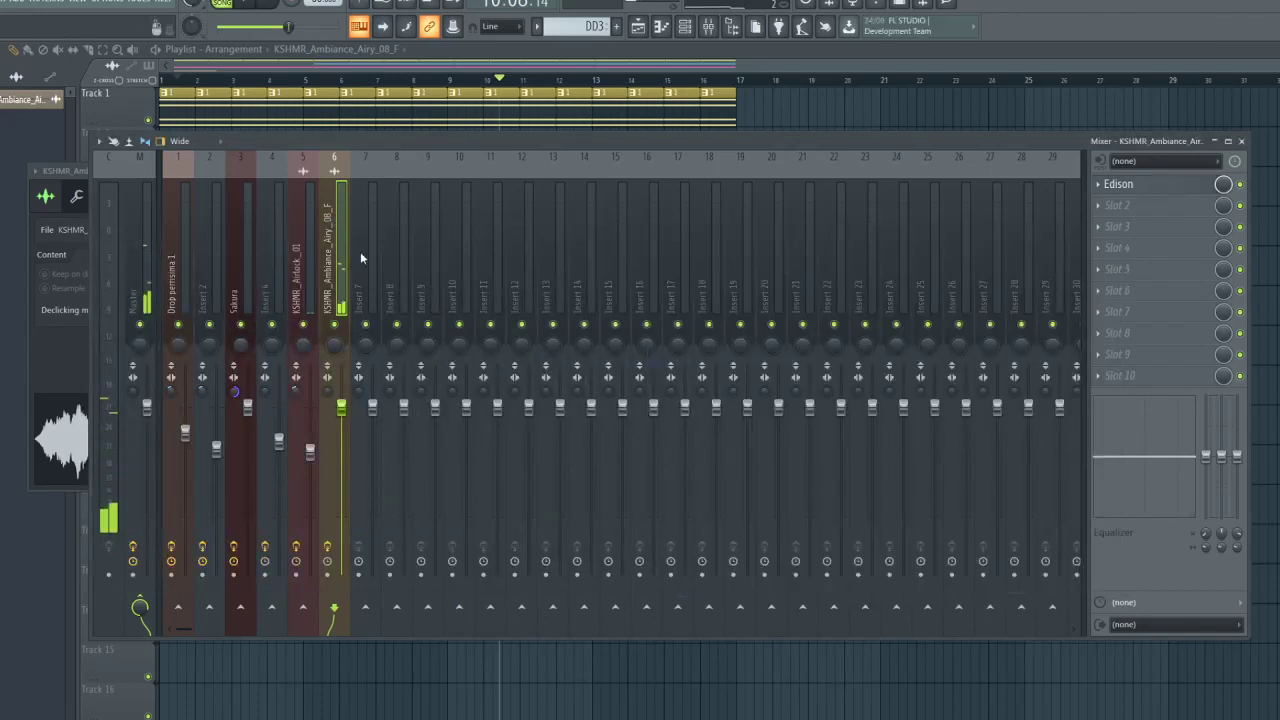
Load the saved PA LOS FX mixer track state onto insert 6
{"action": "right_click", "coordinate": [360, 251]}
{"action": "mouse_move", "coordinate": [372, 228]}
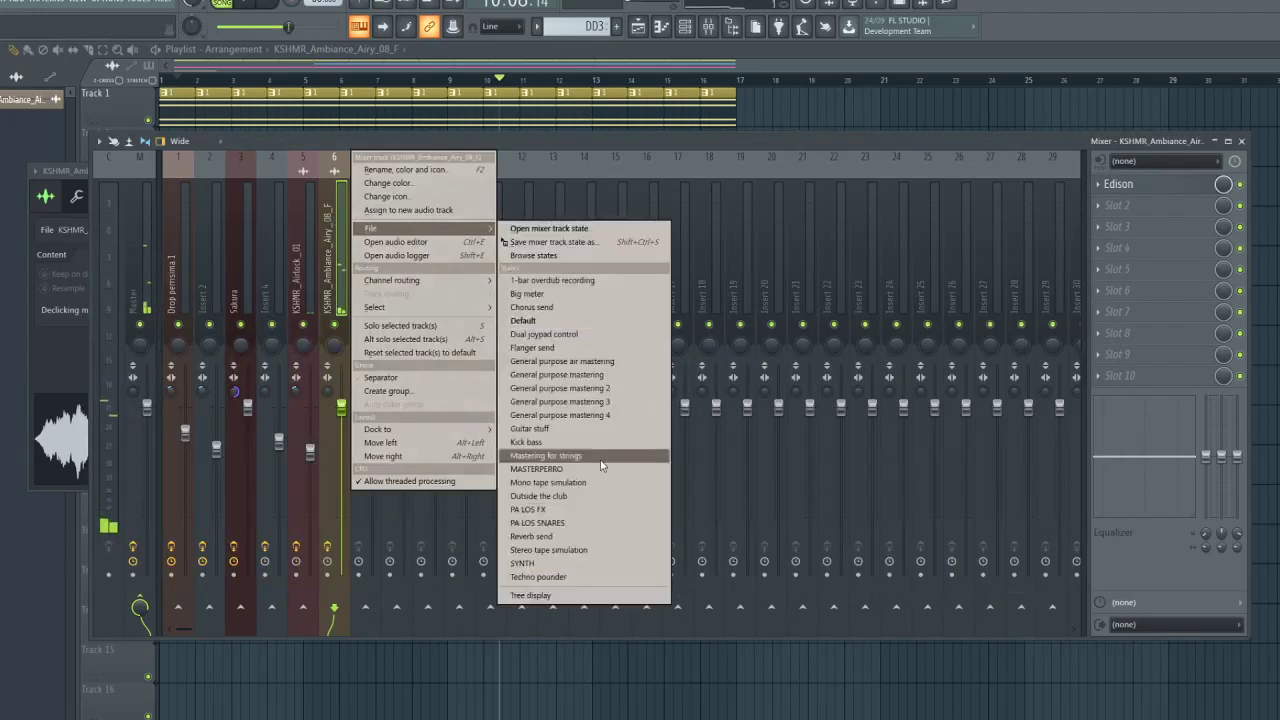
{"action": "left_click", "coordinate": [549, 512]}
Copy the stereo separation value of mixer insert 5 and paste the 36% value onto insert 4
{"action": "right_click", "coordinate": [300, 397]}
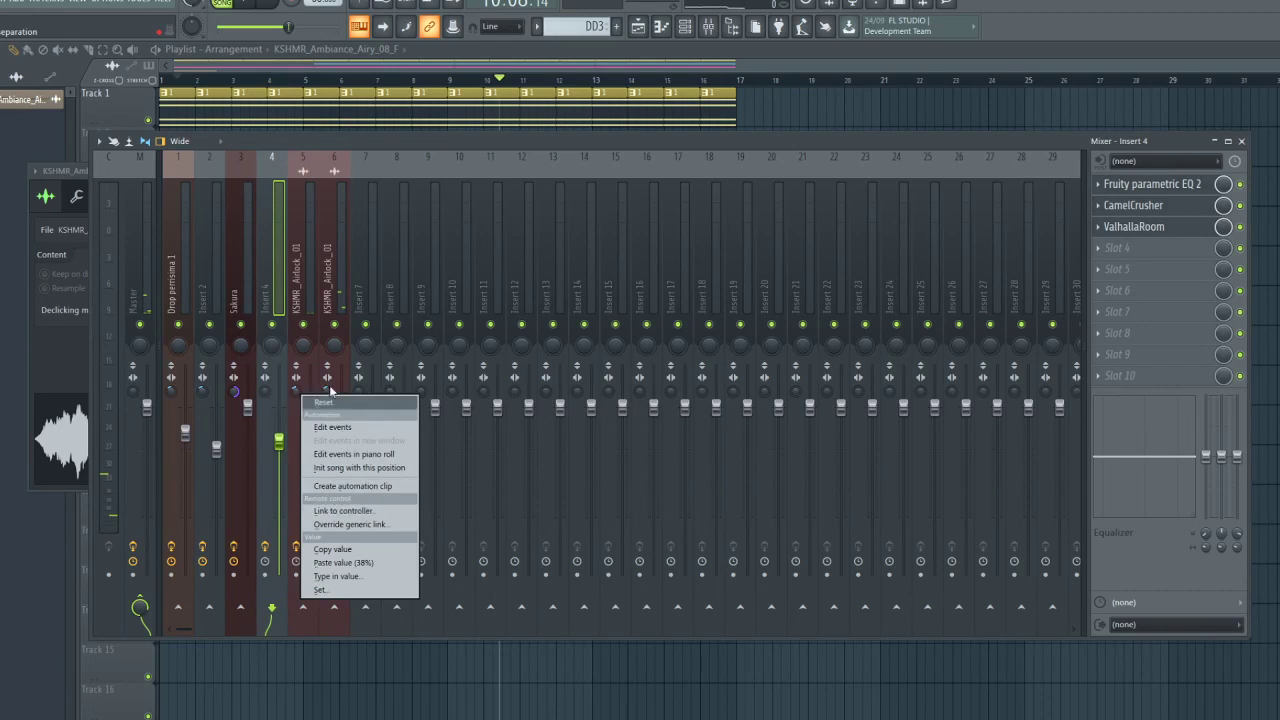
{"action": "left_click", "coordinate": [368, 550]}
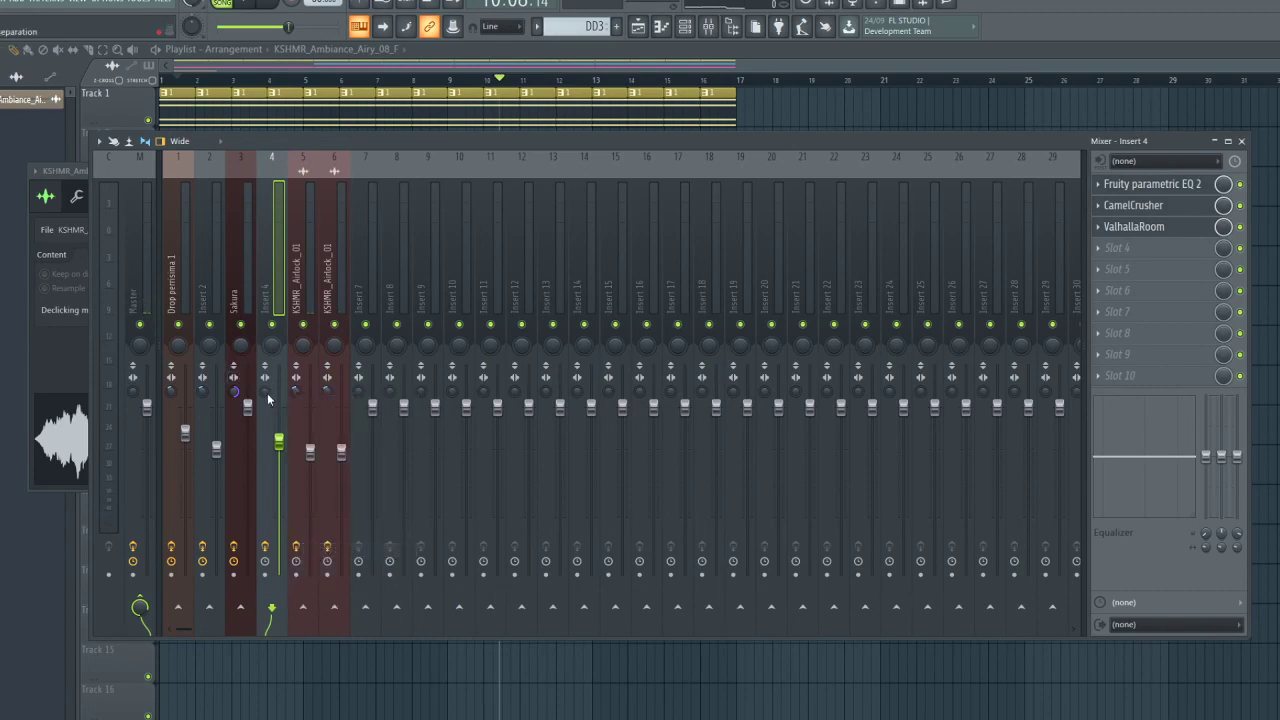
{"action": "right_click", "coordinate": [267, 399]}
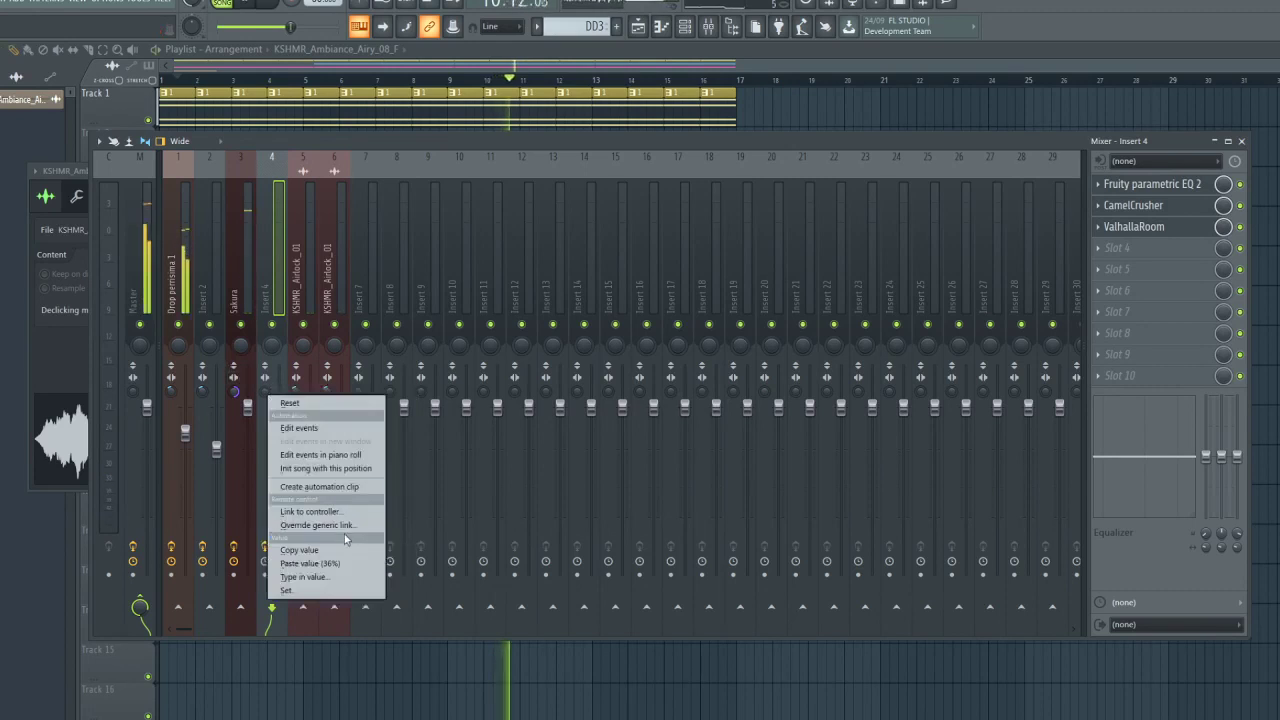
{"action": "left_click", "coordinate": [339, 566]}
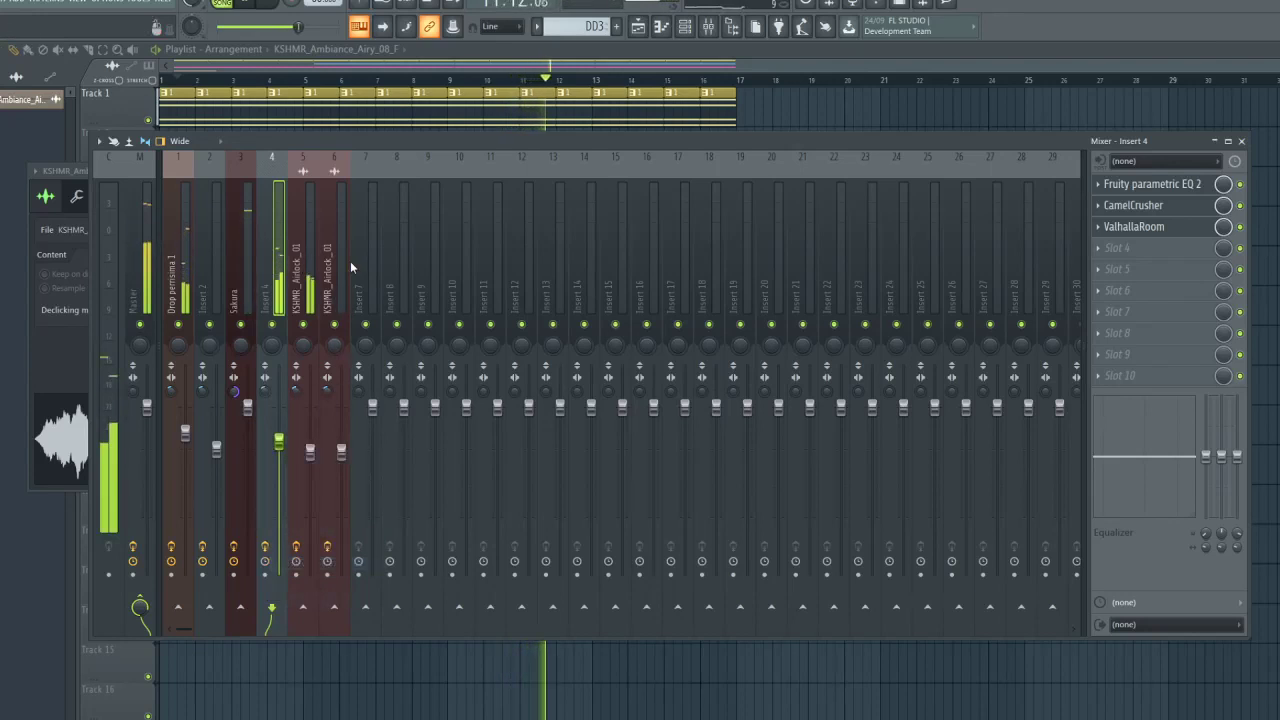
Return to the playlist and play the arrangement from bar 1
{"action": "left_click", "coordinate": [374, 88]}
{"action": "key", "text": "space"}
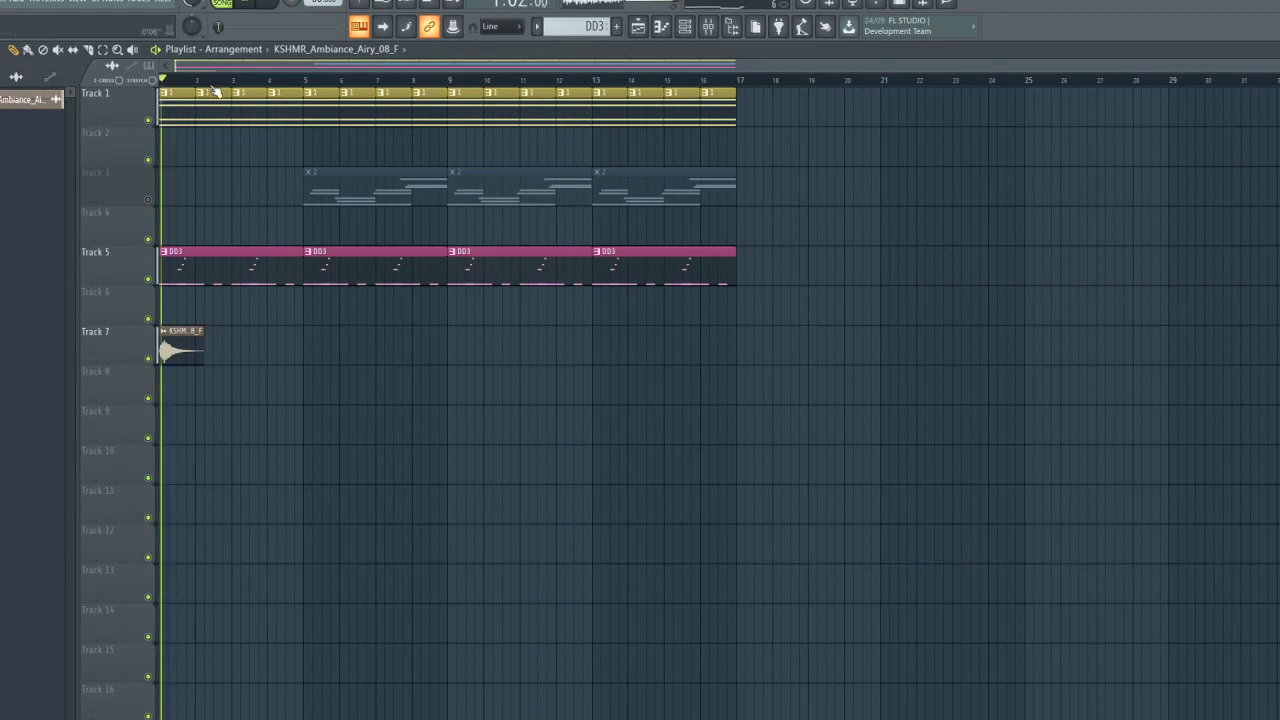
{"action": "scroll", "coordinate": [214, 90], "scroll_direction": "up", "scroll_amount": 4}
{"action": "key", "text": "space"}
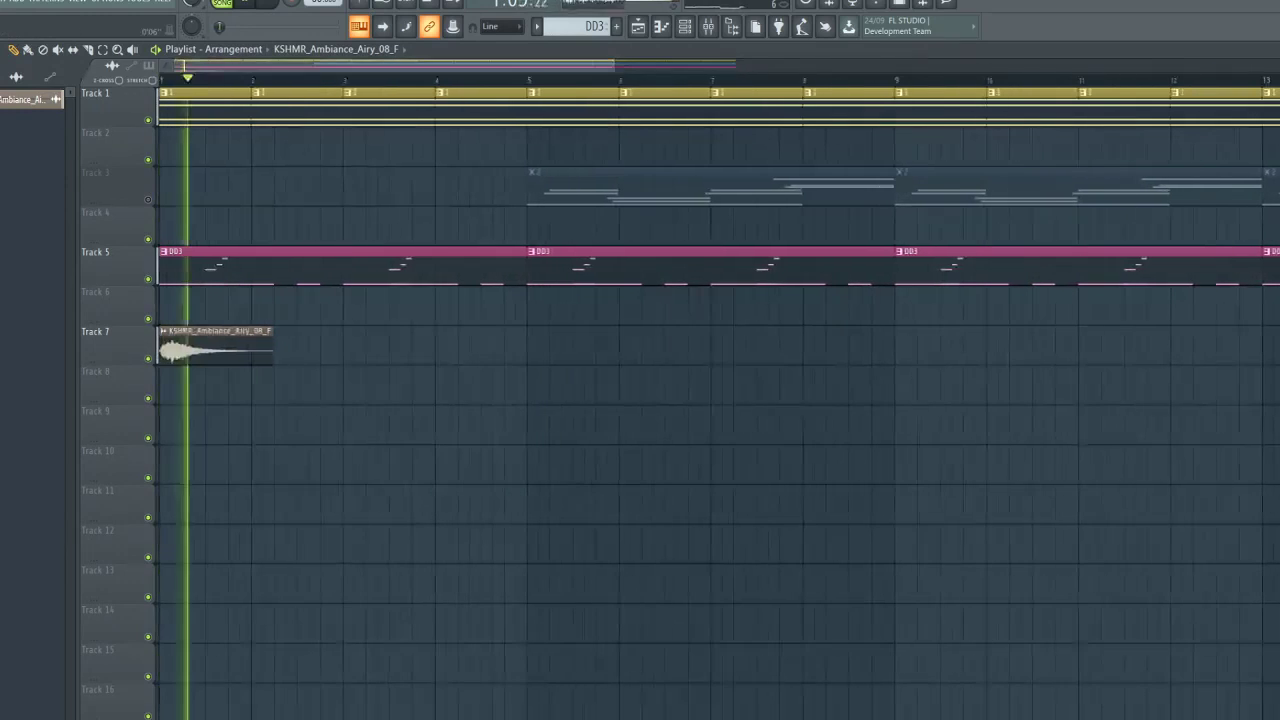
Add ValhallaRoom to slot 3 of mixer insert 6 and return to the playlist
{"action": "left_click", "coordinate": [707, 30]}
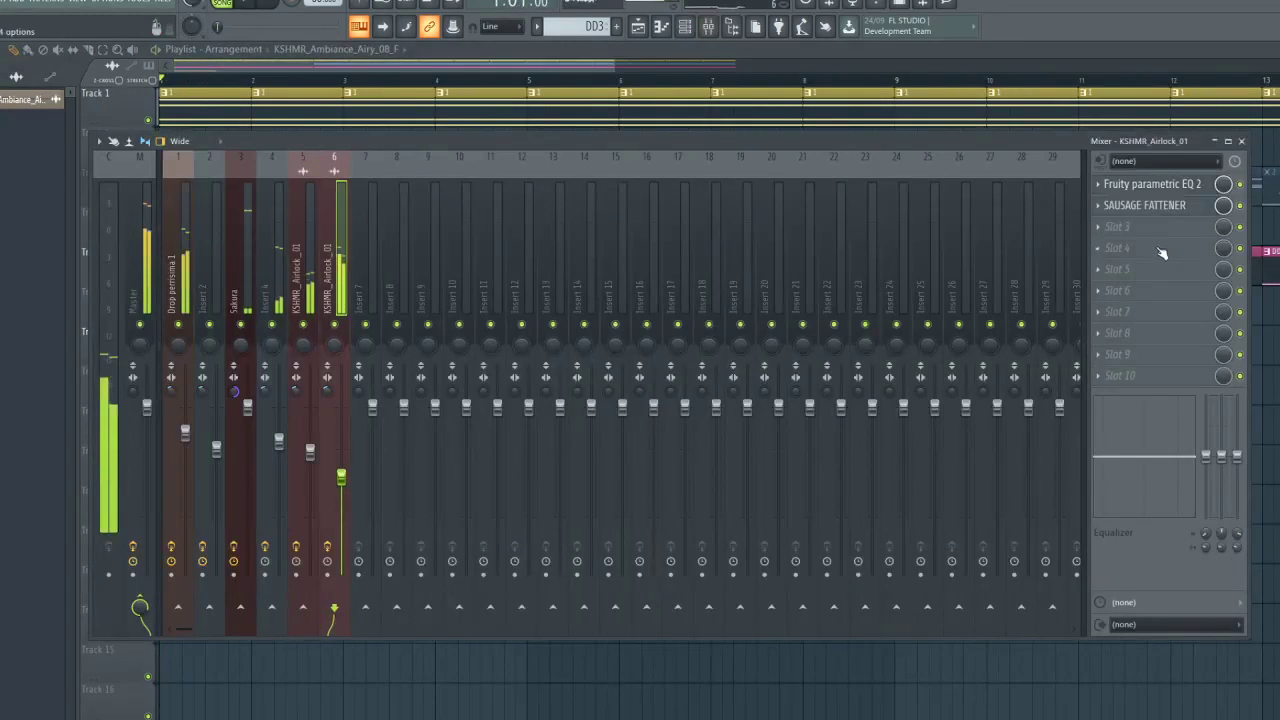
{"action": "left_click", "coordinate": [1150, 227]}
{"action": "left_click", "coordinate": [1040, 81]}
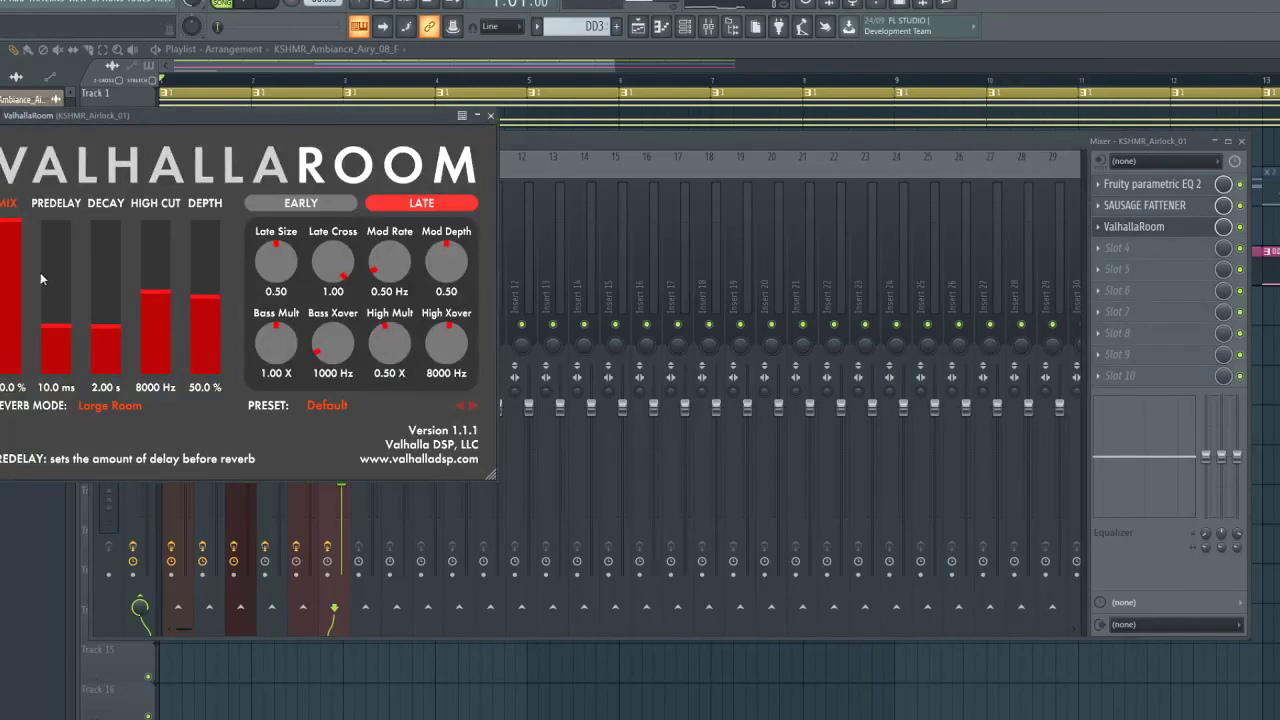
{"action": "left_click", "coordinate": [535, 136]}
{"action": "key", "text": "F5"}
Move the KSHMR_Ambiance_Airy_08_F clip on Track 7 to start between bars 2 and 3, playing the song to check its timing
{"action": "left_click_drag", "start_coordinate": [229, 340], "coordinate": [305, 332]}
{"action": "key", "text": "space"}
{"action": "key", "text": "space"}
{"action": "key", "text": "space"}
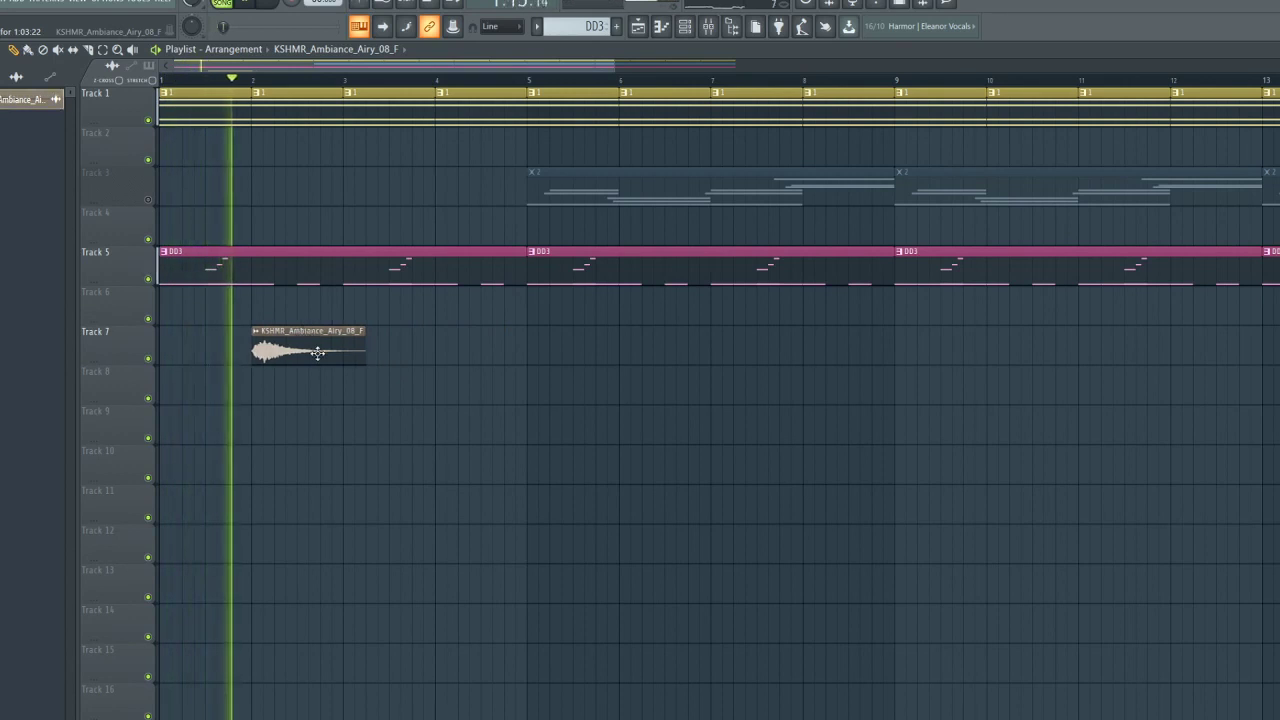
{"action": "key", "text": "space"}
{"action": "left_click_drag", "start_coordinate": [317, 353], "coordinate": [351, 354]}
{"action": "key", "text": "space"}
Raise the computer's output volume while the song plays
{"action": "left_click", "coordinate": [1229, 717]}
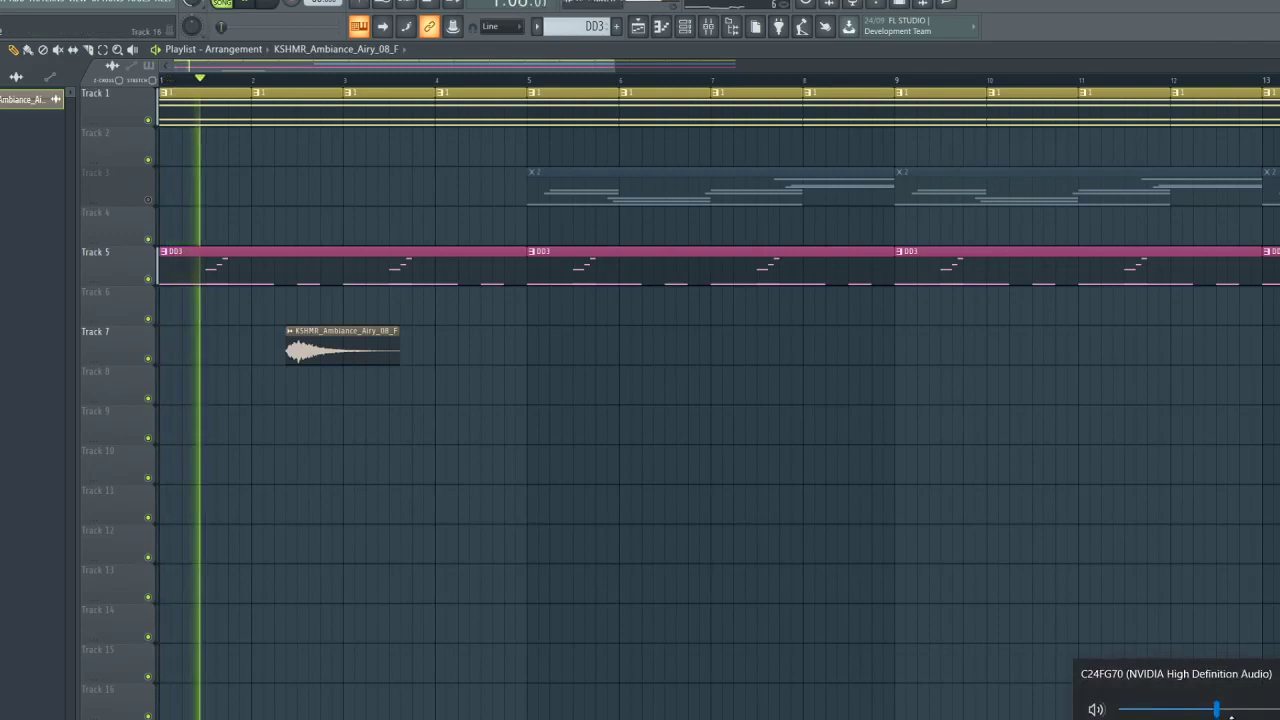
{"action": "scroll", "coordinate": [1229, 716], "scroll_direction": "down", "scroll_amount": 15}
{"action": "scroll", "coordinate": [497, 503], "scroll_direction": "up", "scroll_amount": 20}
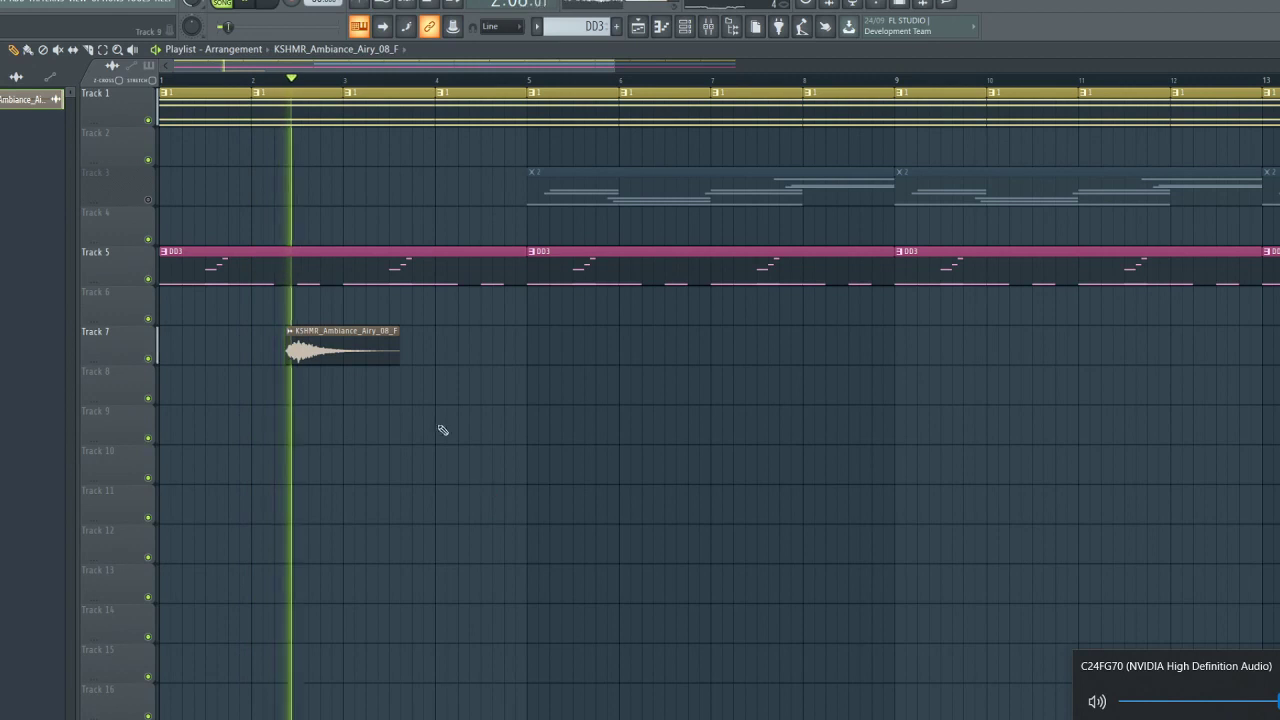
Check the KSHMR_Ambiance_Airy_08_F clip's channel settings, replay the clip's section and stop playback
{"action": "double_click", "coordinate": [366, 358]}
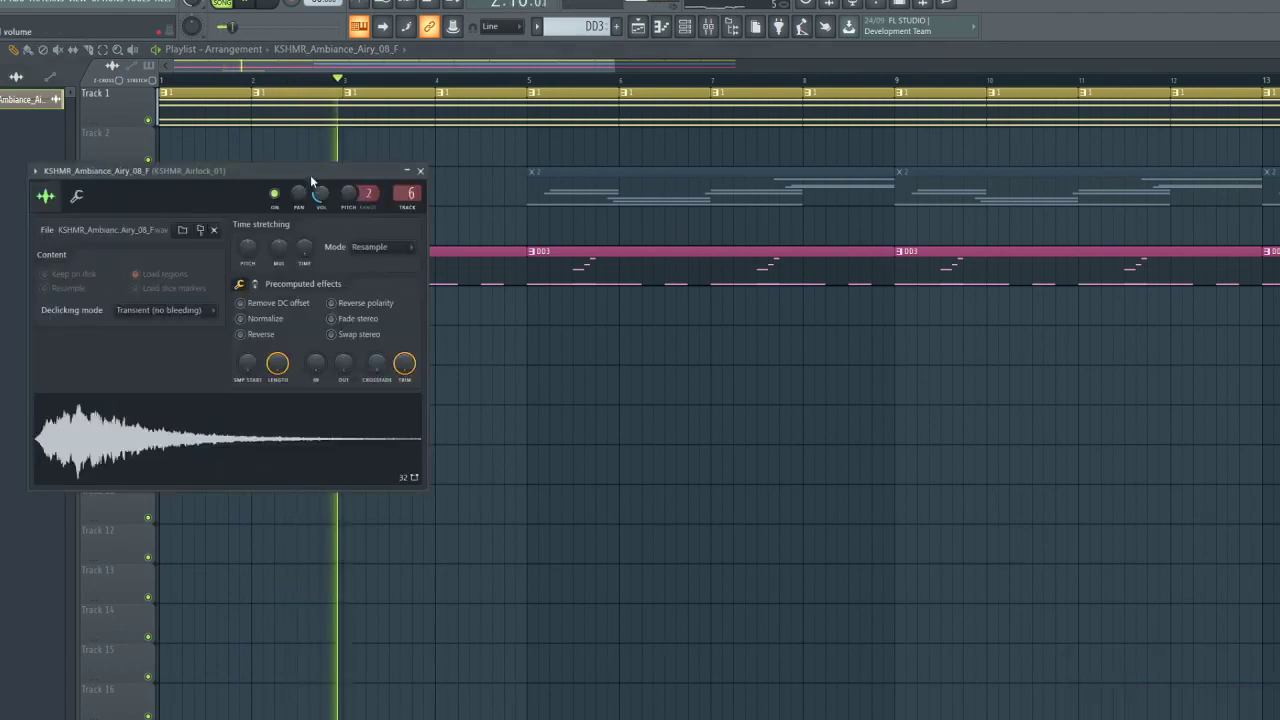
{"action": "key", "text": "Escape"}
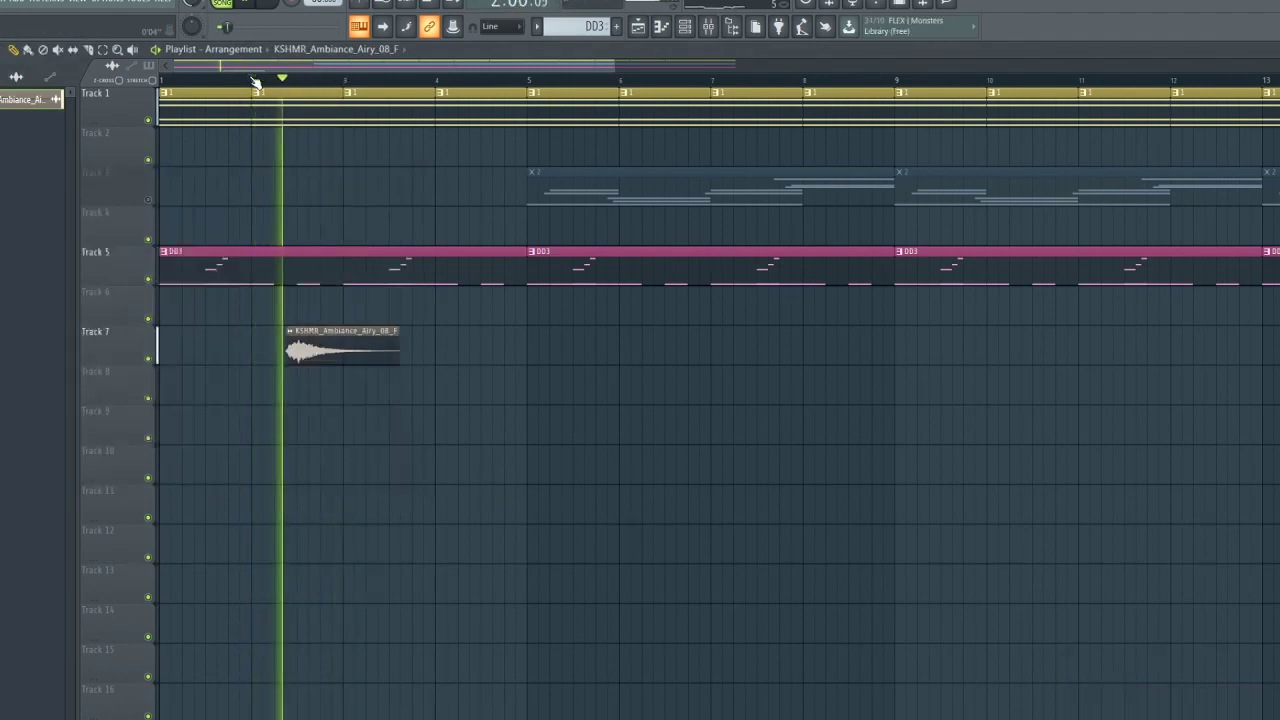
{"action": "scroll", "coordinate": [256, 82], "scroll_direction": "down", "scroll_amount": 3}
{"action": "key", "text": "space"}
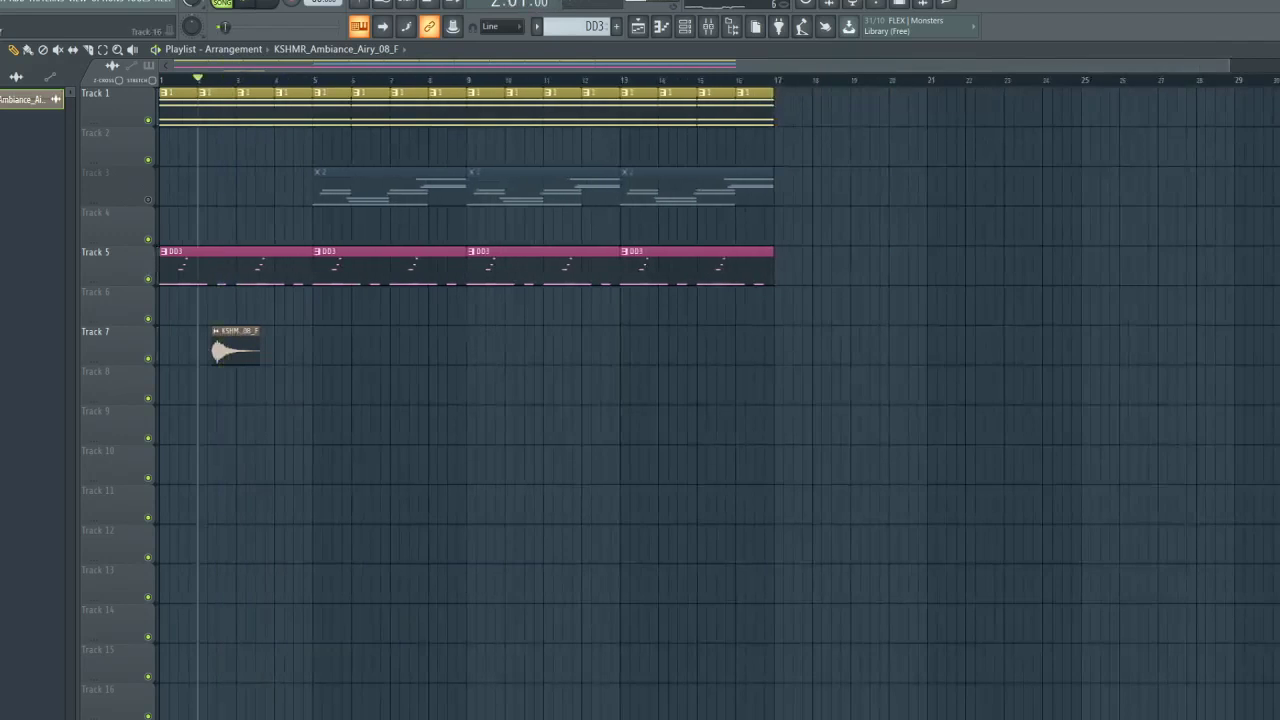
Switch to File Explorer, audition samples in the KSHMR_Bird_Calls folder and search that folder for F
{"action": "key", "text": "alt+Tab"}
{"action": "left_click", "coordinate": [401, 155]}
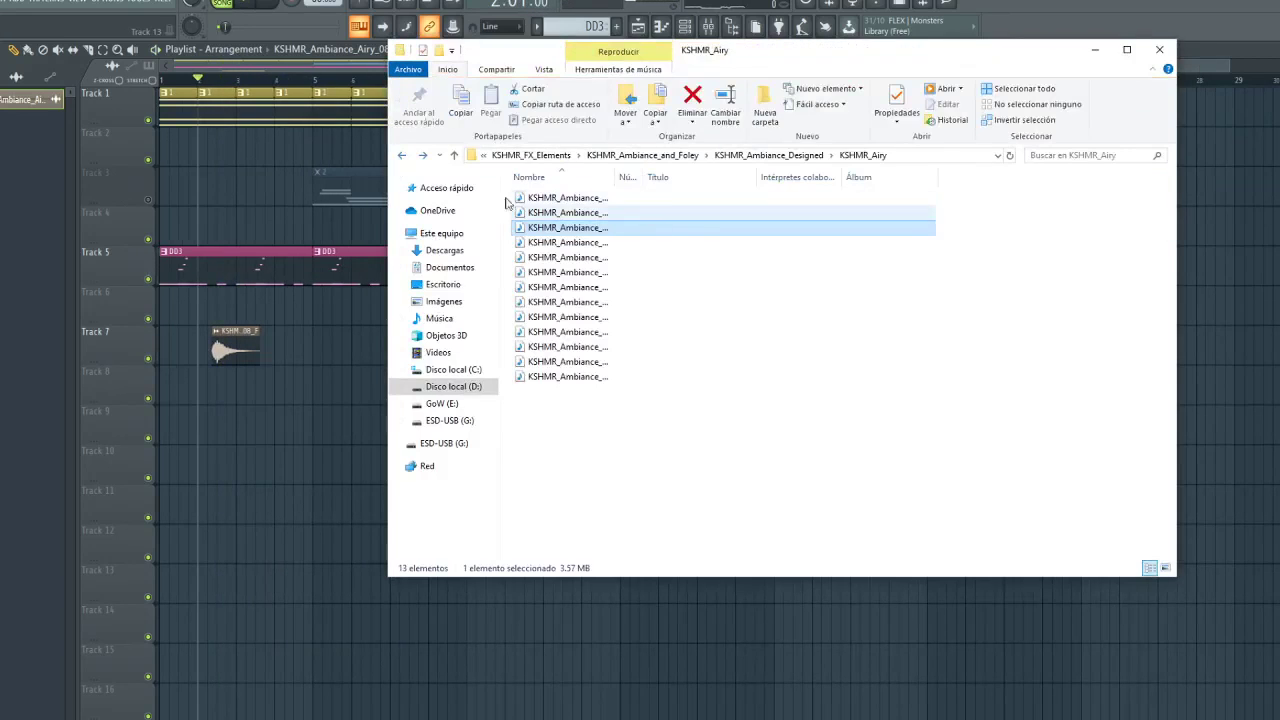
{"action": "left_click", "coordinate": [401, 155]}
{"action": "double_click", "coordinate": [571, 212]}
{"action": "left_click", "coordinate": [878, 210]}
{"action": "left_click", "coordinate": [920, 257]}
{"action": "left_click", "coordinate": [1090, 155]}
{"action": "type", "text": "F"}
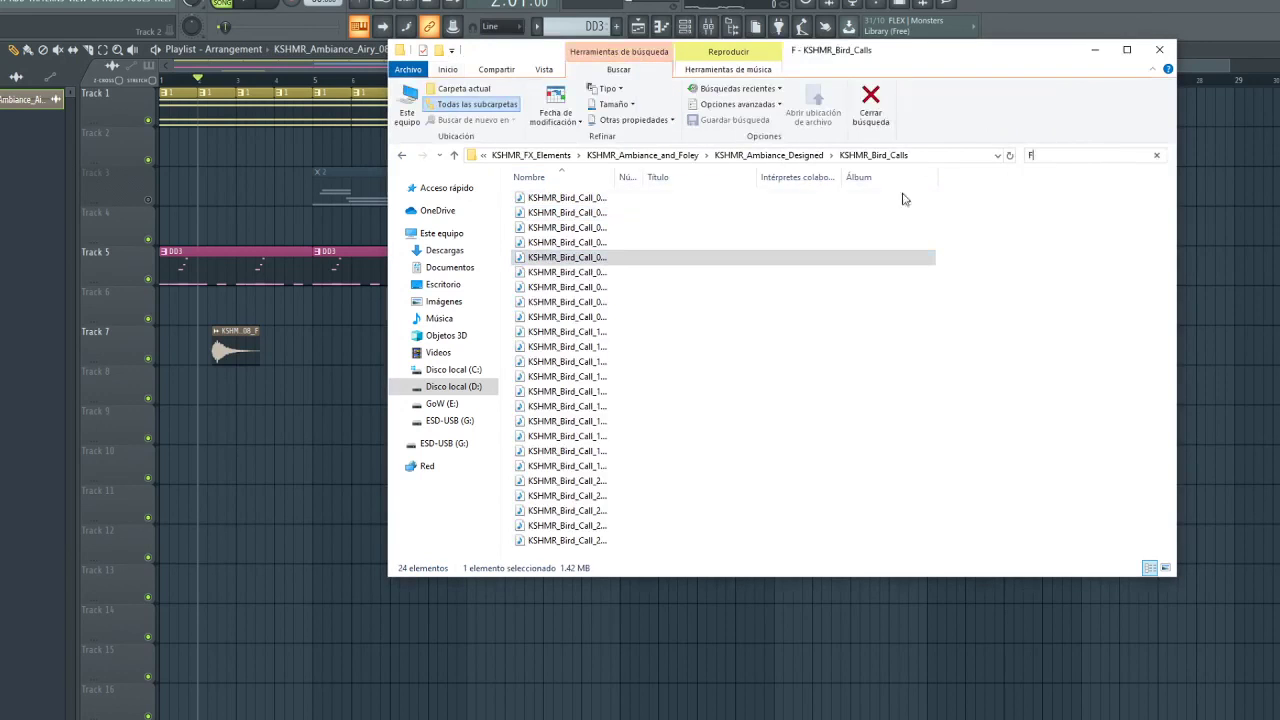
Audition the F bird call samples, including KSHMR_Bird_Call_07_Down_F and KSHMR_Bird_Call_21_Up_F, and return to the full KSHMR_Bird_Calls folder
{"action": "double_click", "coordinate": [687, 203]}
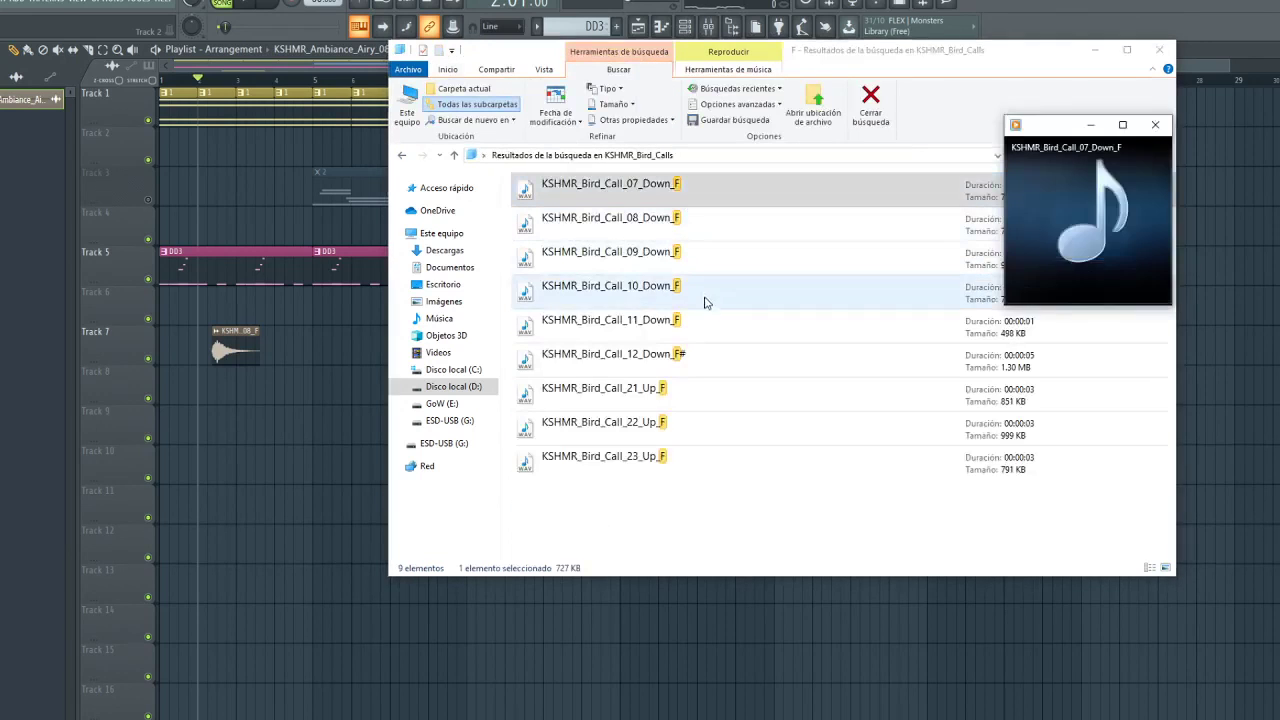
{"action": "left_click", "coordinate": [704, 372]}
{"action": "left_click", "coordinate": [700, 396]}
{"action": "left_click", "coordinate": [684, 432]}
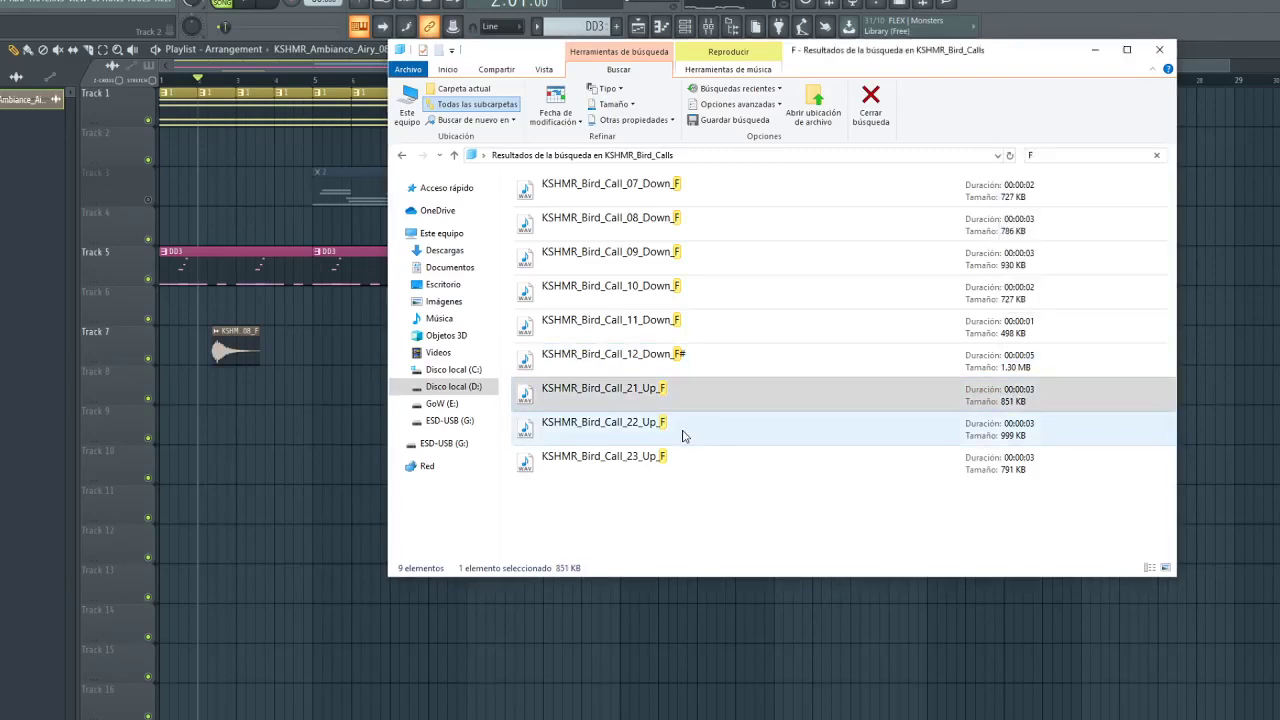
{"action": "left_click", "coordinate": [698, 458]}
{"action": "key", "text": "BackSpace"}
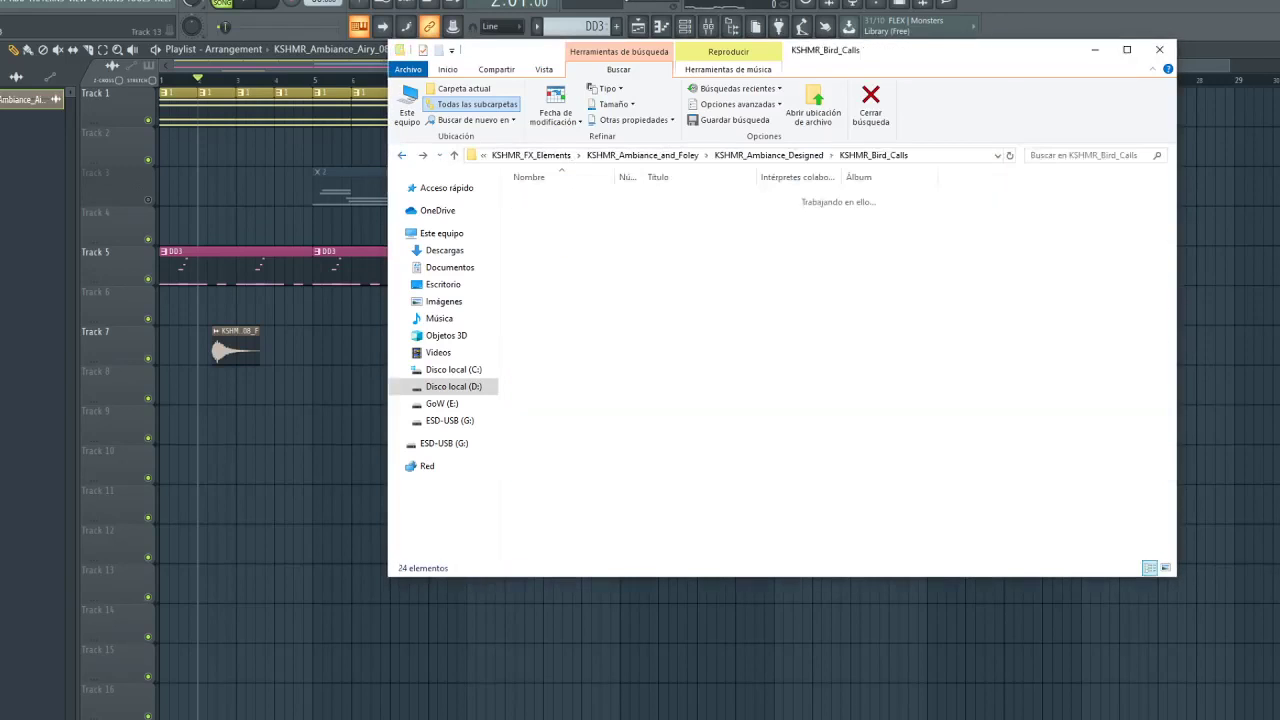
{"action": "left_click_drag", "start_coordinate": [719, 411], "coordinate": [704, 391]}
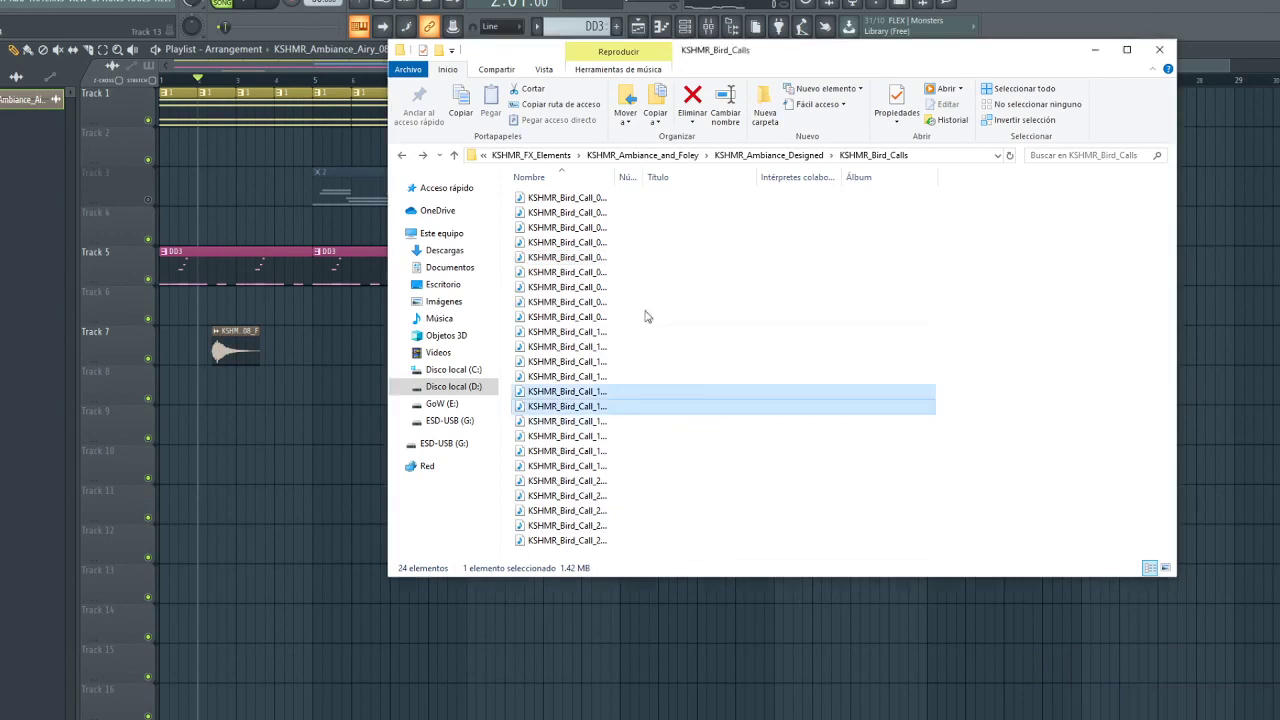
Look into KSHMR_Ambiance_Elemental within KSHMR_Ambiance_and_Foley and open the KSHMR_Ambiance_Scenes folder
{"action": "left_click", "coordinate": [401, 155]}
{"action": "left_click", "coordinate": [401, 155]}
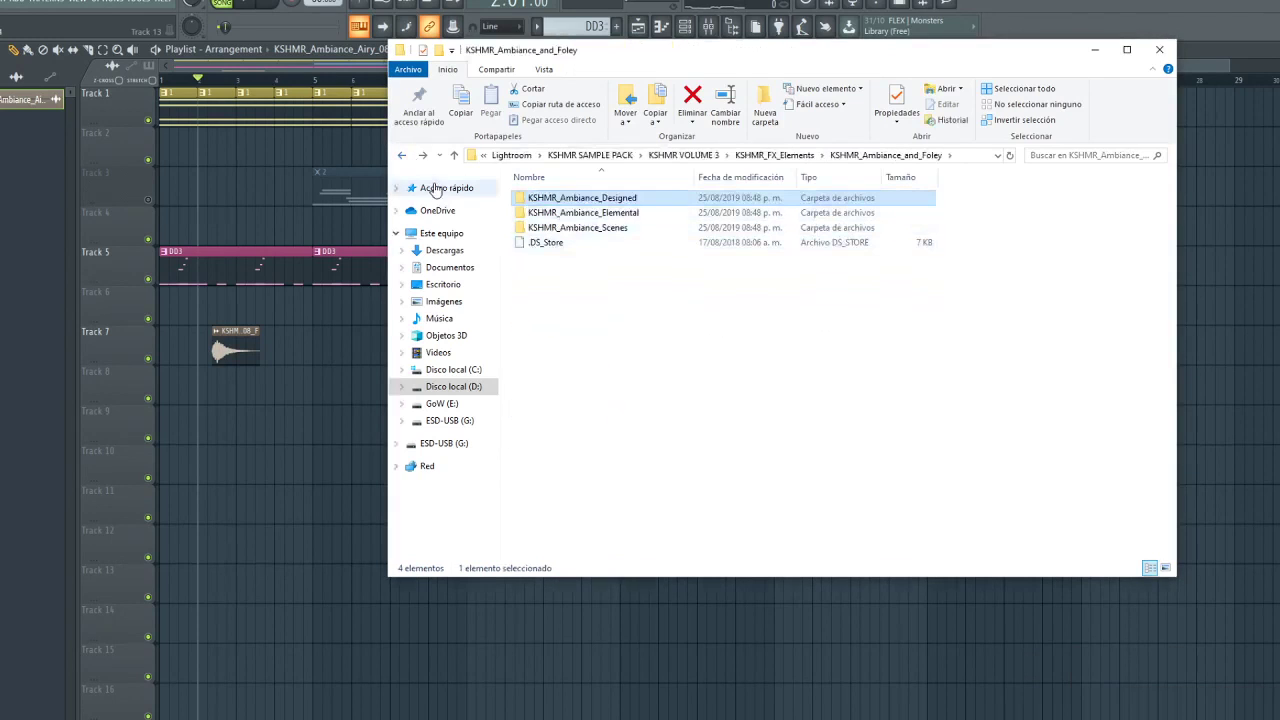
{"action": "double_click", "coordinate": [603, 210]}
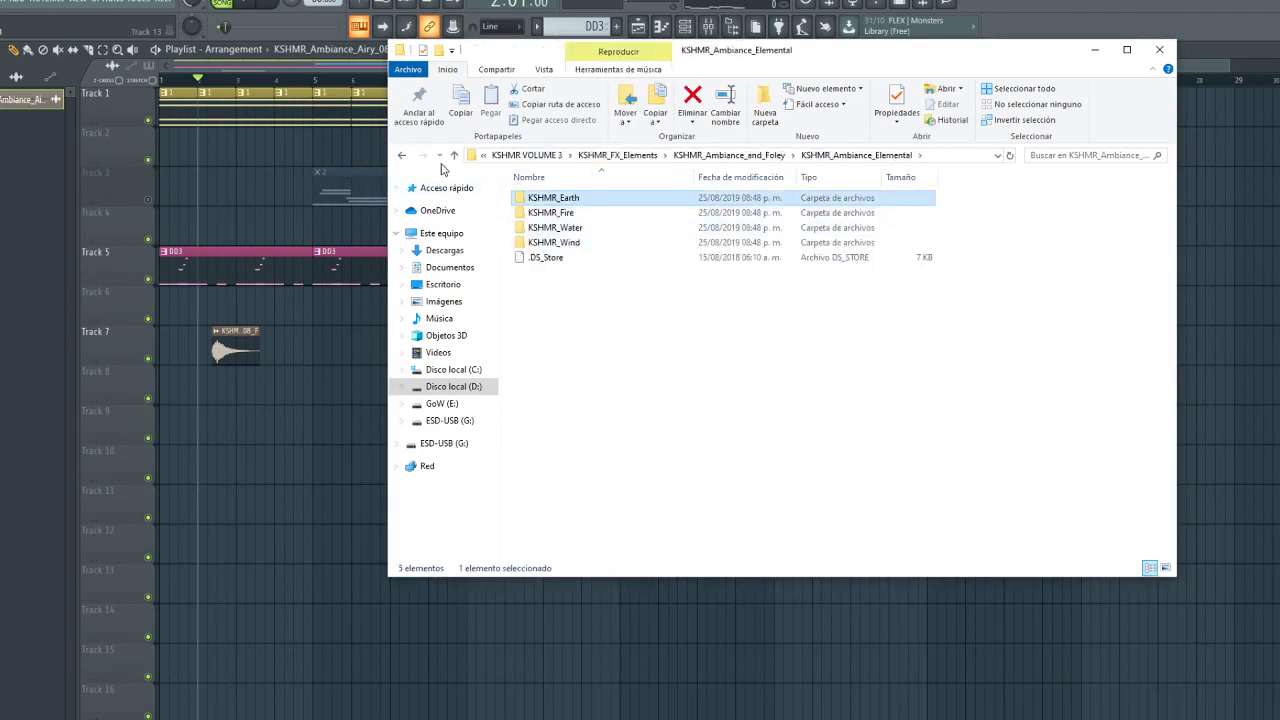
{"action": "left_click", "coordinate": [401, 155]}
{"action": "double_click", "coordinate": [610, 222]}
Audition samples in the KSHMR_Ambiance_Scenes folder, including KSHMR_Ambiance_Scene_01_Bathtub and the Jungle_Storm scene
{"action": "double_click", "coordinate": [618, 212]}
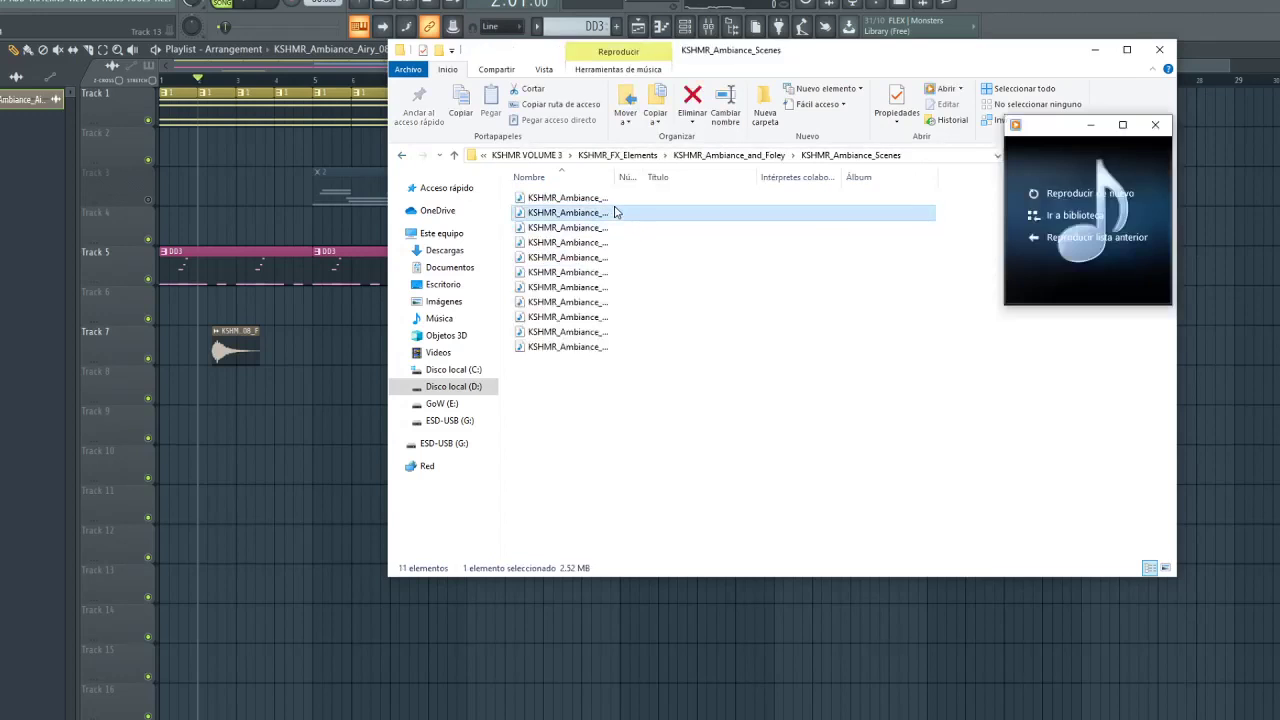
{"action": "double_click", "coordinate": [620, 199]}
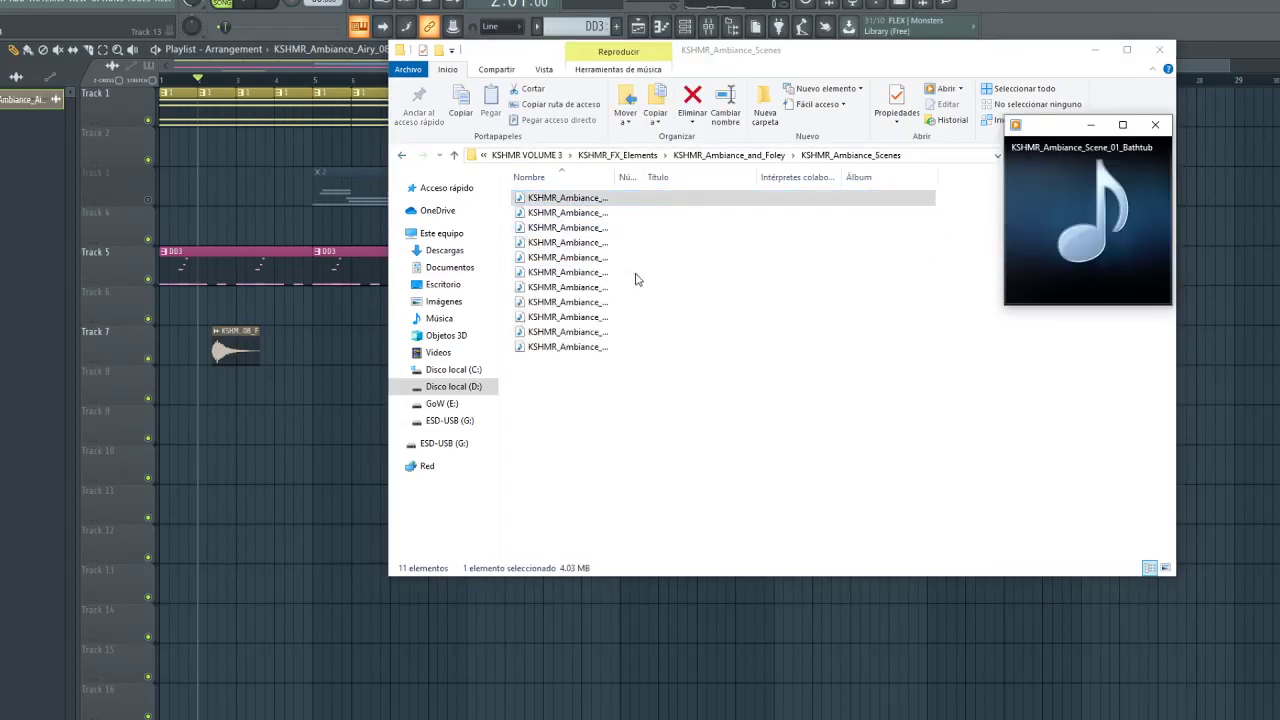
{"action": "left_click", "coordinate": [618, 347]}
{"action": "double_click", "coordinate": [615, 332]}
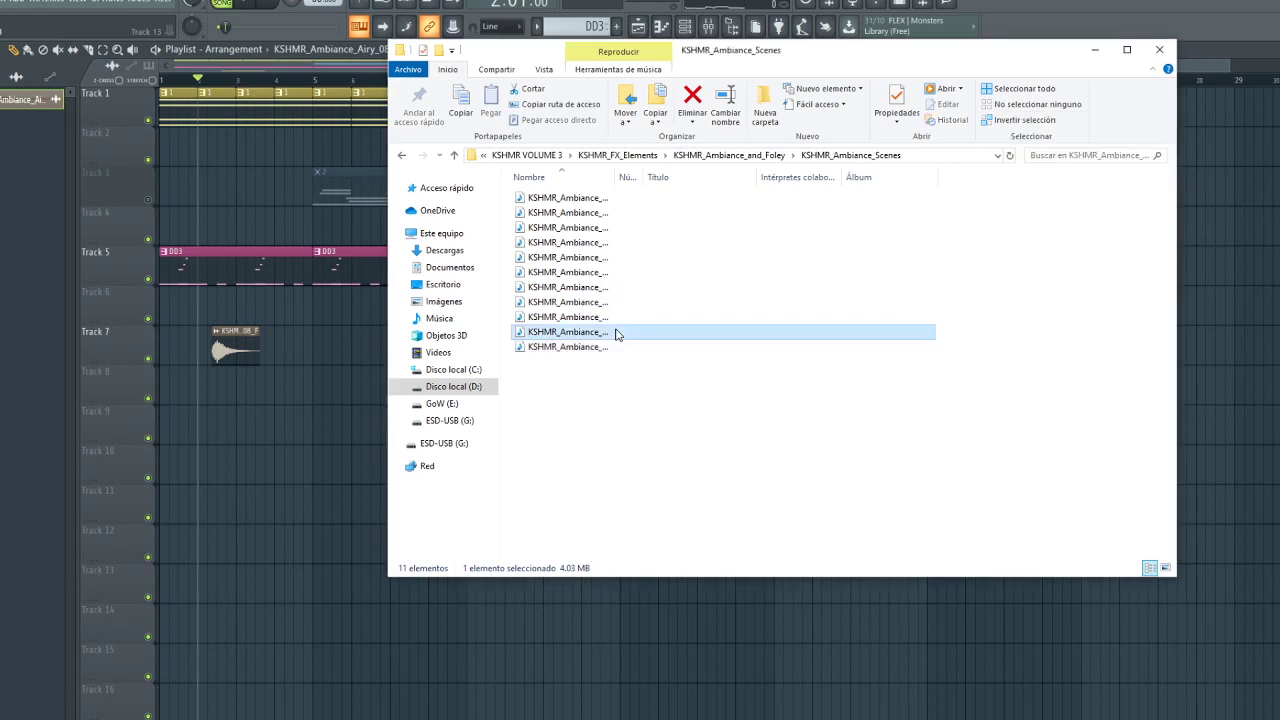
{"action": "double_click", "coordinate": [619, 317]}
{"action": "double_click", "coordinate": [616, 301]}
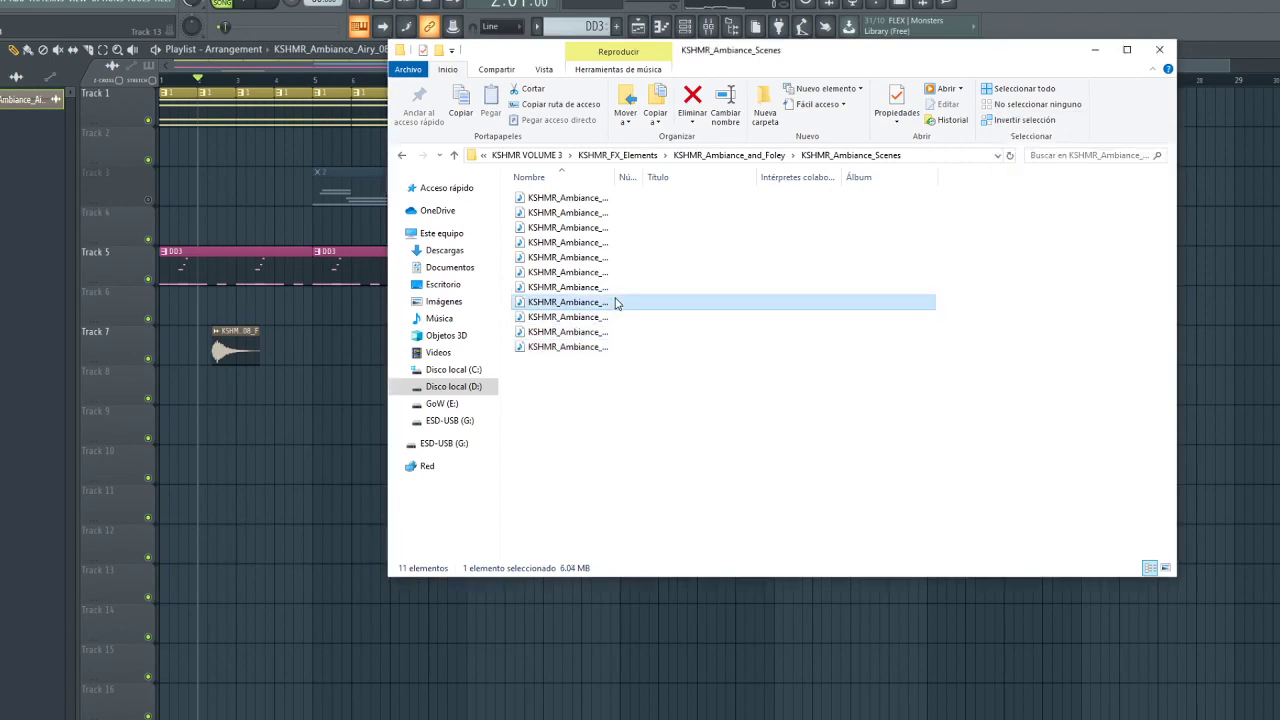
Place KSHMR_Ambiance_Scene_08_Jungle_Storm on Track 8 at bar 1 and enable Normalize in its channel settings
{"action": "left_click_drag", "start_coordinate": [606, 301], "coordinate": [85, 423]}
{"action": "left_click_drag", "start_coordinate": [253, 398], "coordinate": [255, 378]}
{"action": "double_click", "coordinate": [255, 378]}
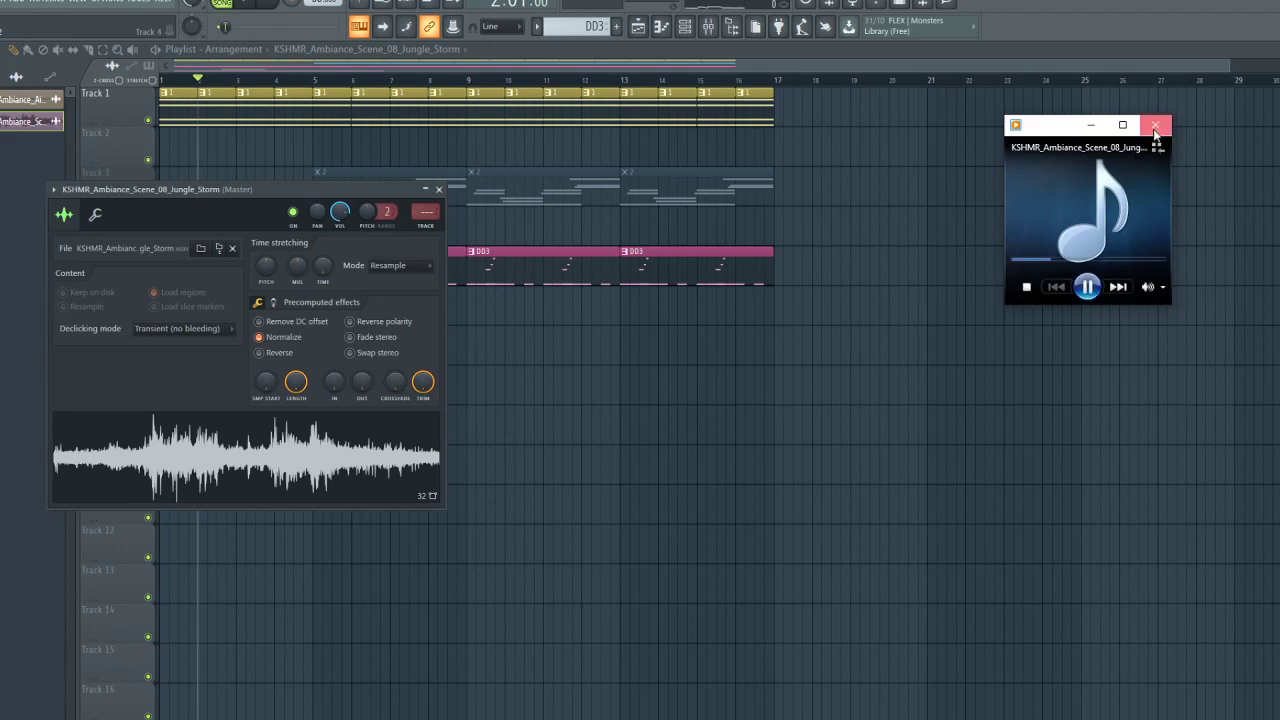
Close the media player and play the arrangement with the Jungle_Storm clip from bar 1
{"action": "left_click", "coordinate": [1154, 131]}
{"action": "left_click", "coordinate": [631, 408]}
{"action": "key", "text": "space"}
{"action": "right_click", "coordinate": [675, 412]}
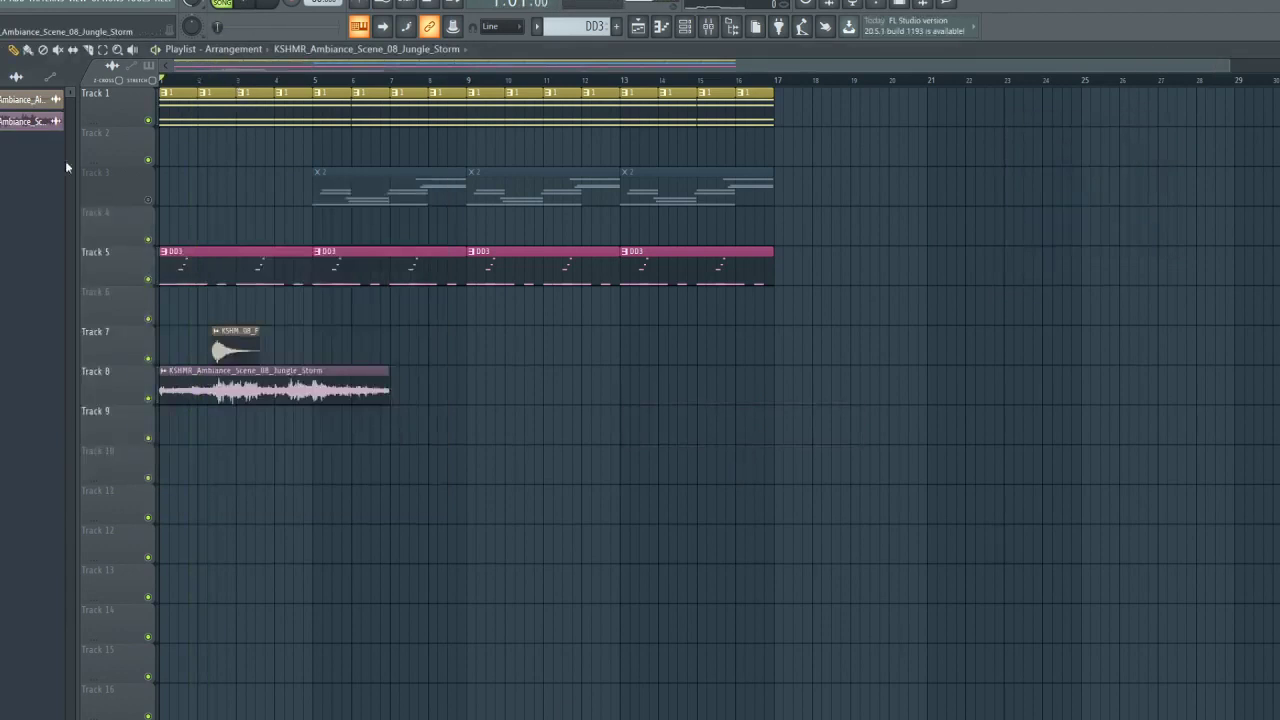
Open the Jungle_Storm clip's channel settings and route the channel to mixer insert 7
{"action": "double_click", "coordinate": [295, 392]}
{"action": "left_click", "coordinate": [709, 28]}
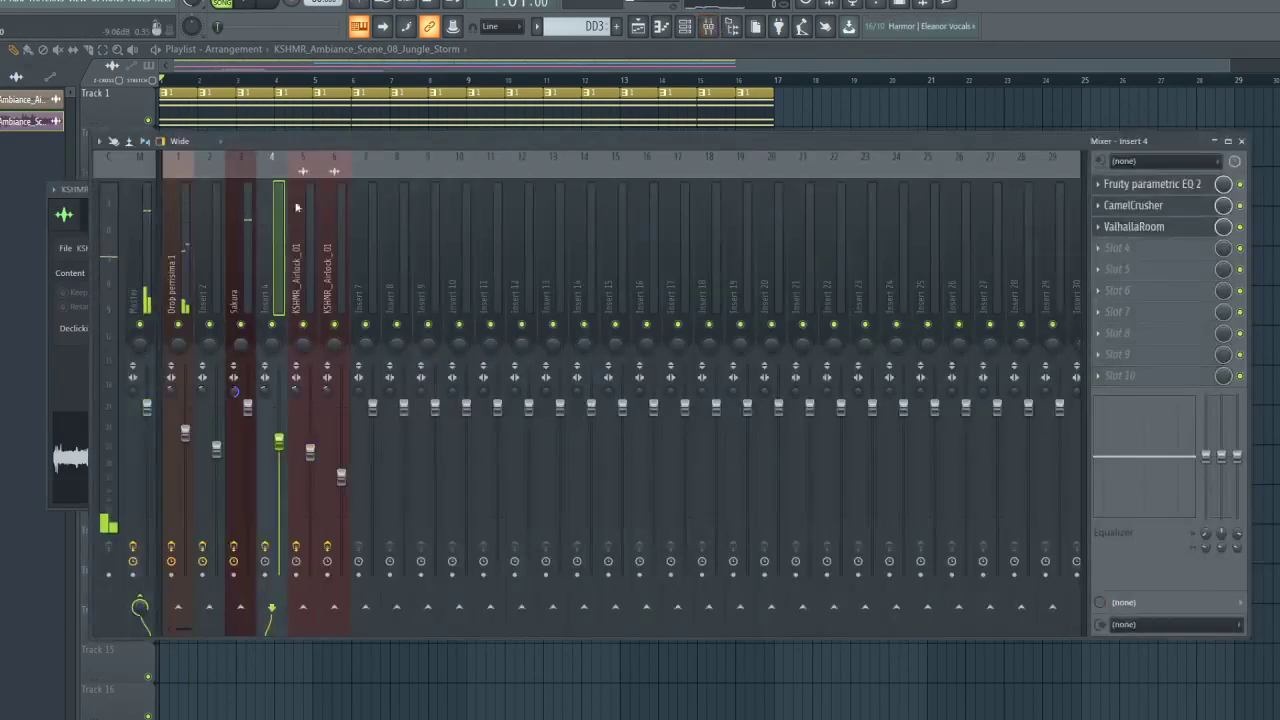
{"action": "left_click", "coordinate": [367, 187]}
Load the saved PA LOS FX mixer track state onto insert 7 and add Fruity Limiter in slot 10
{"action": "right_click", "coordinate": [374, 193]}
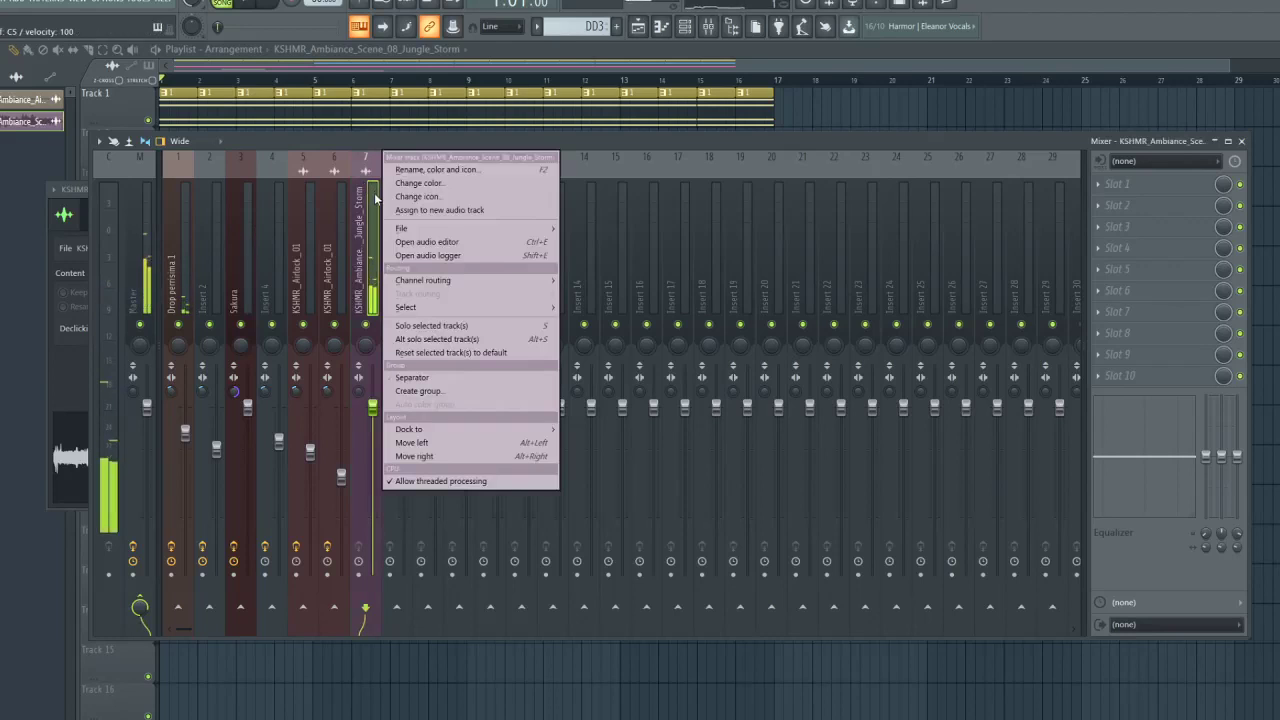
{"action": "mouse_move", "coordinate": [417, 230]}
{"action": "left_click", "coordinate": [620, 511]}
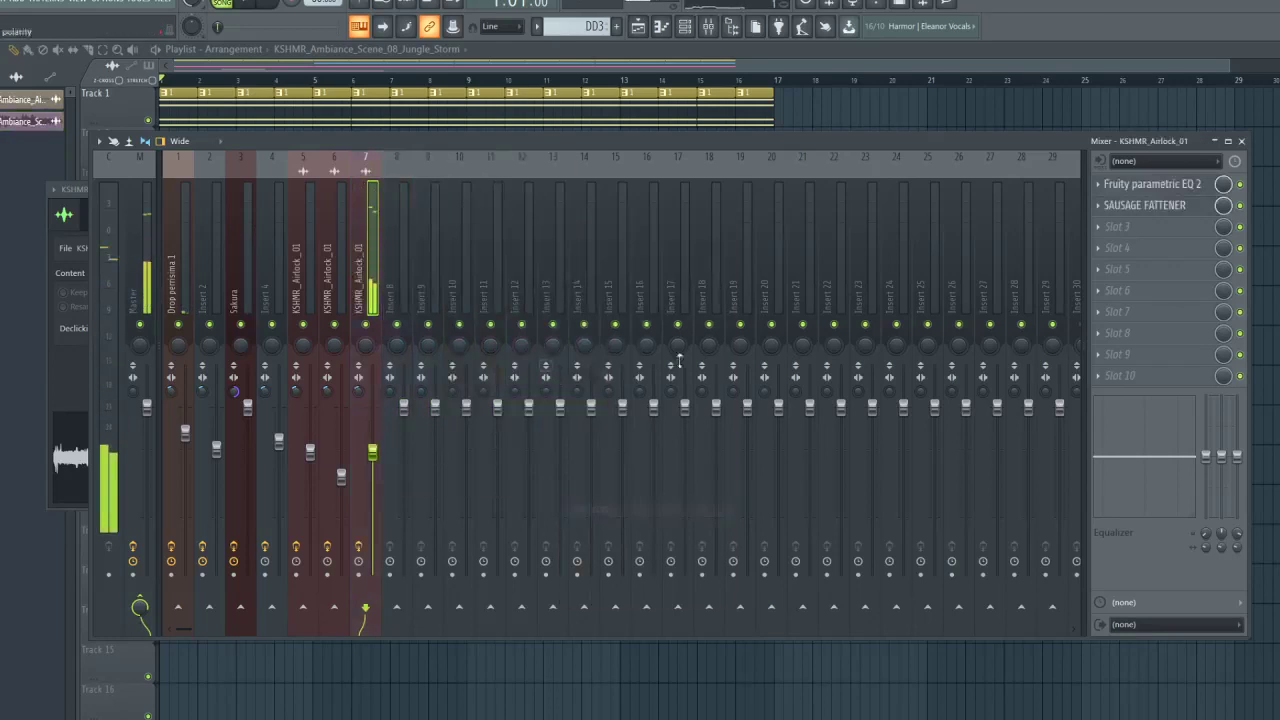
{"action": "left_click", "coordinate": [1135, 378]}
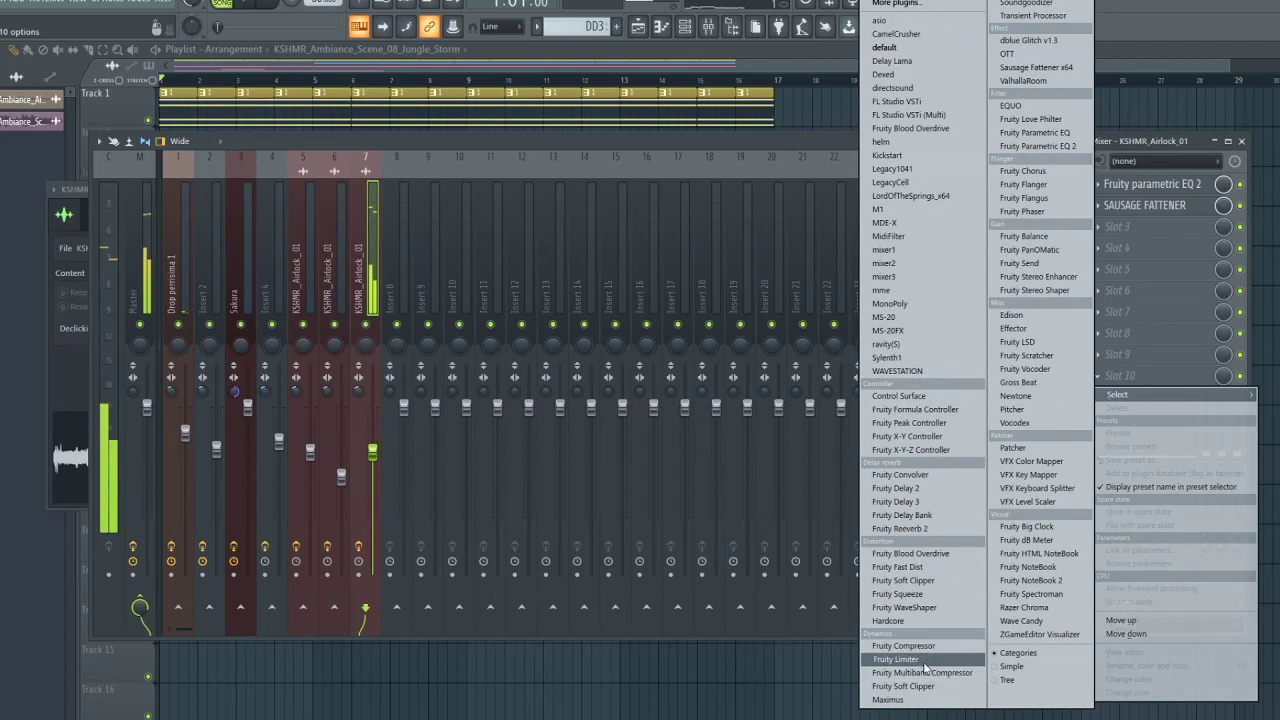
{"action": "left_click", "coordinate": [897, 659]}
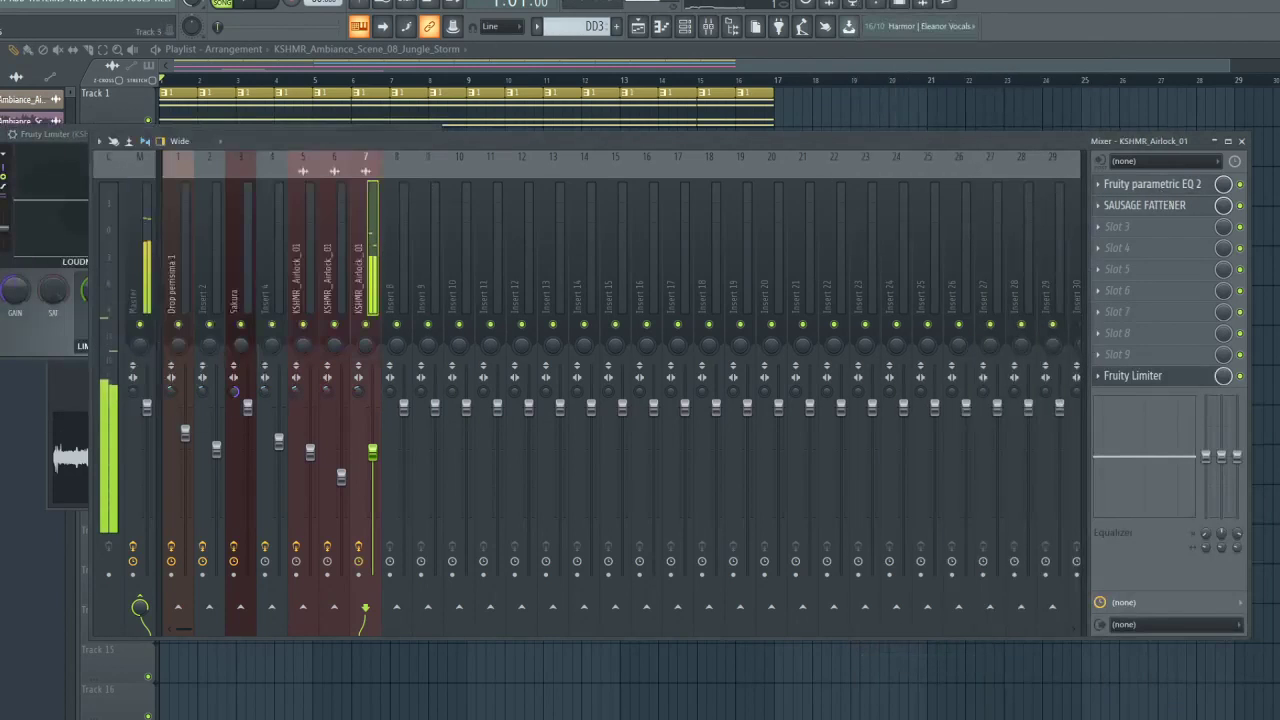
On insert 7's Fruity Parametric EQ 2, give band 1 the Steep 8 order with a cutoff around 20 Hz and roll off the extreme highs with band 7
{"action": "left_click", "coordinate": [1190, 186]}
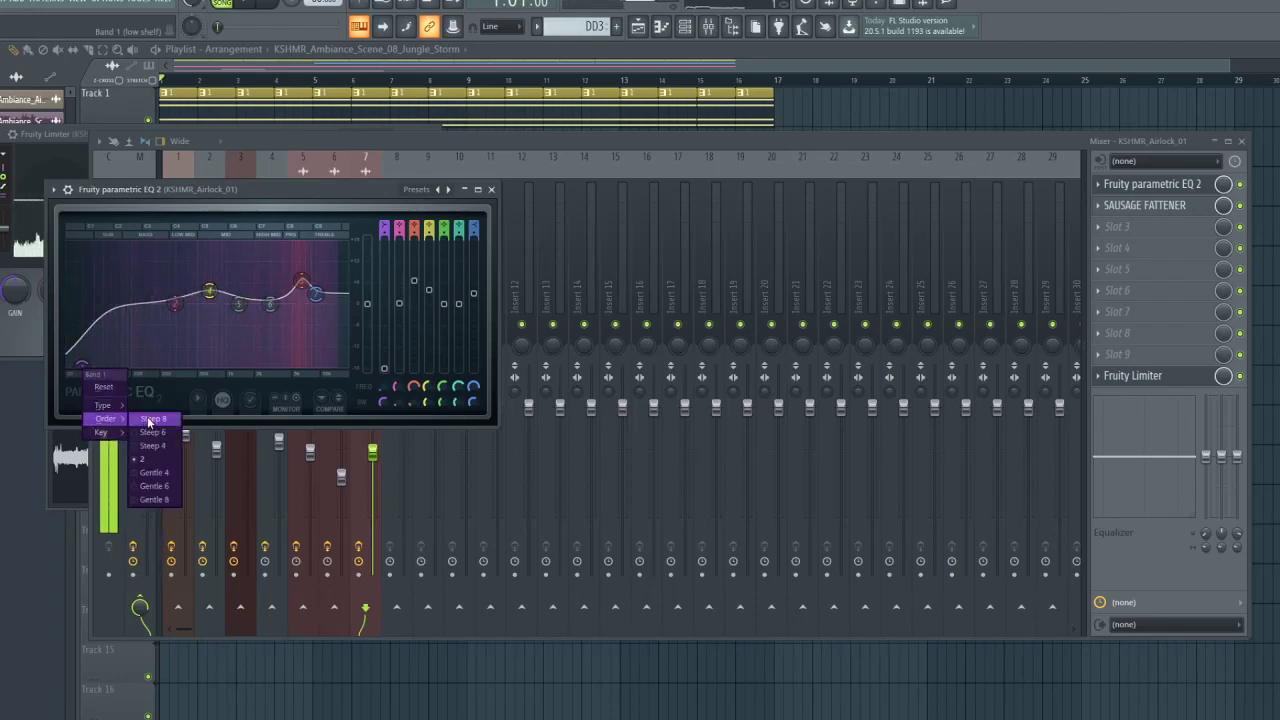
{"action": "left_click", "coordinate": [148, 420]}
{"action": "left_click_drag", "start_coordinate": [91, 369], "coordinate": [236, 362]}
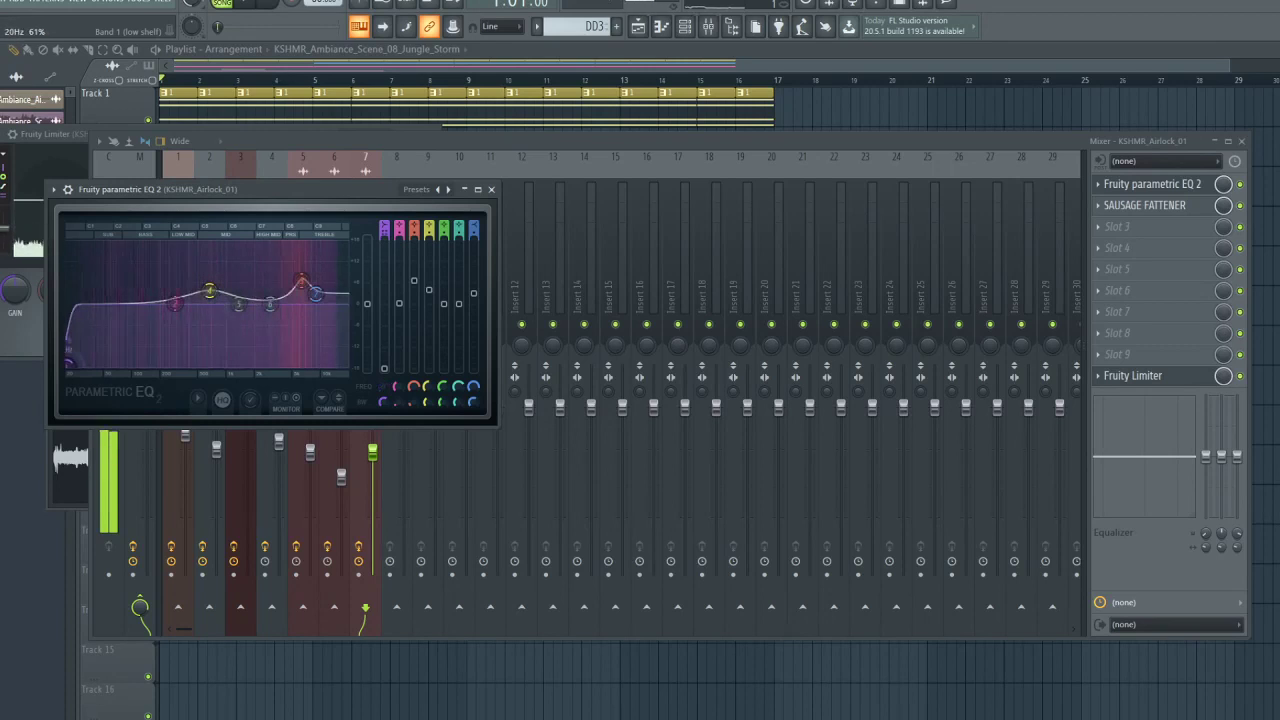
{"action": "mouse_move", "coordinate": [70, 365]}
{"action": "left_mouse_down"}
{"action": "mouse_move", "coordinate": [343, 350]}
{"action": "mouse_move", "coordinate": [76, 365]}
{"action": "left_mouse_up"}
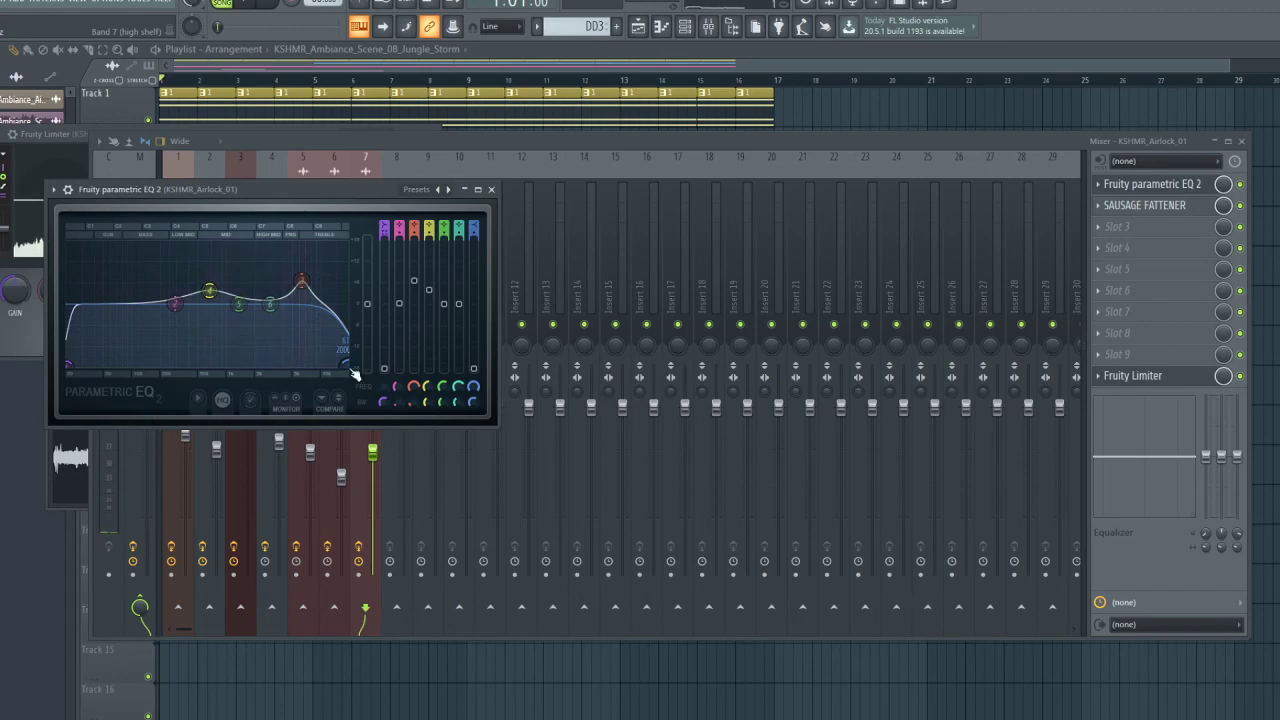
{"action": "key", "text": "space"}
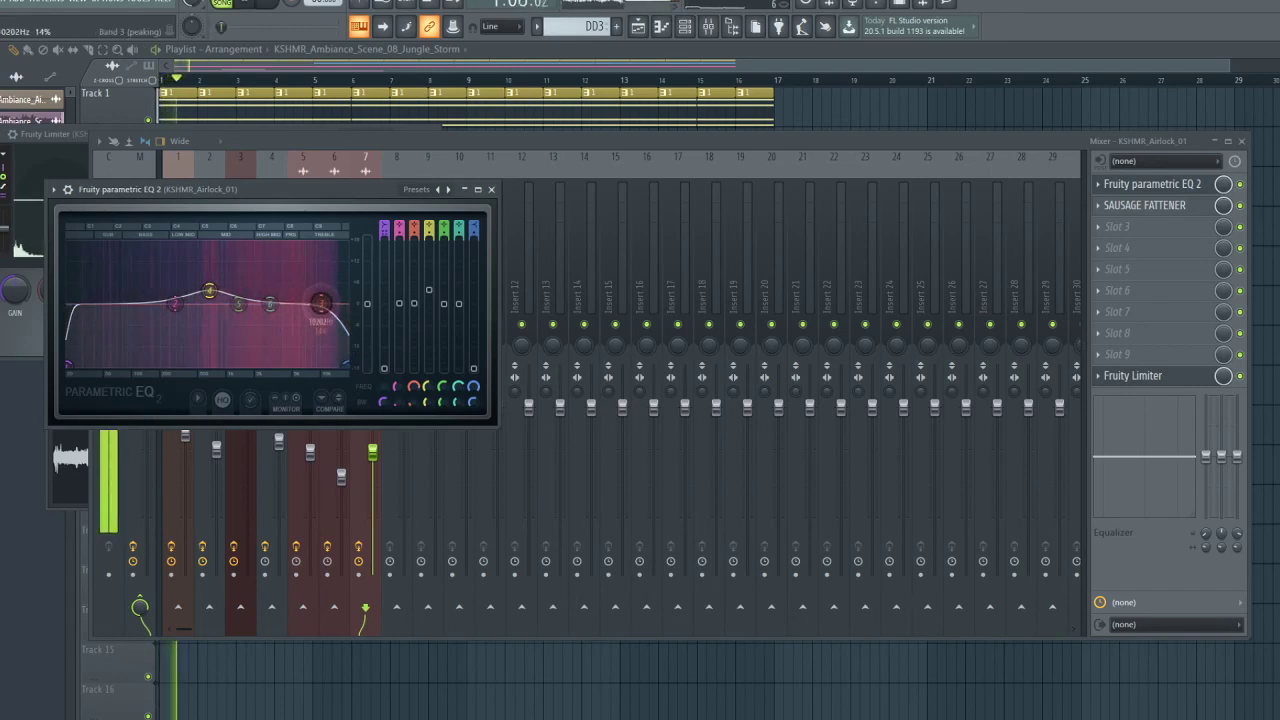
Sweep the EQ's band 1 cutoff to the top of the spectrum and create an automation clip for its frequency on Track 2
{"action": "left_click_drag", "start_coordinate": [76, 365], "coordinate": [349, 377]}
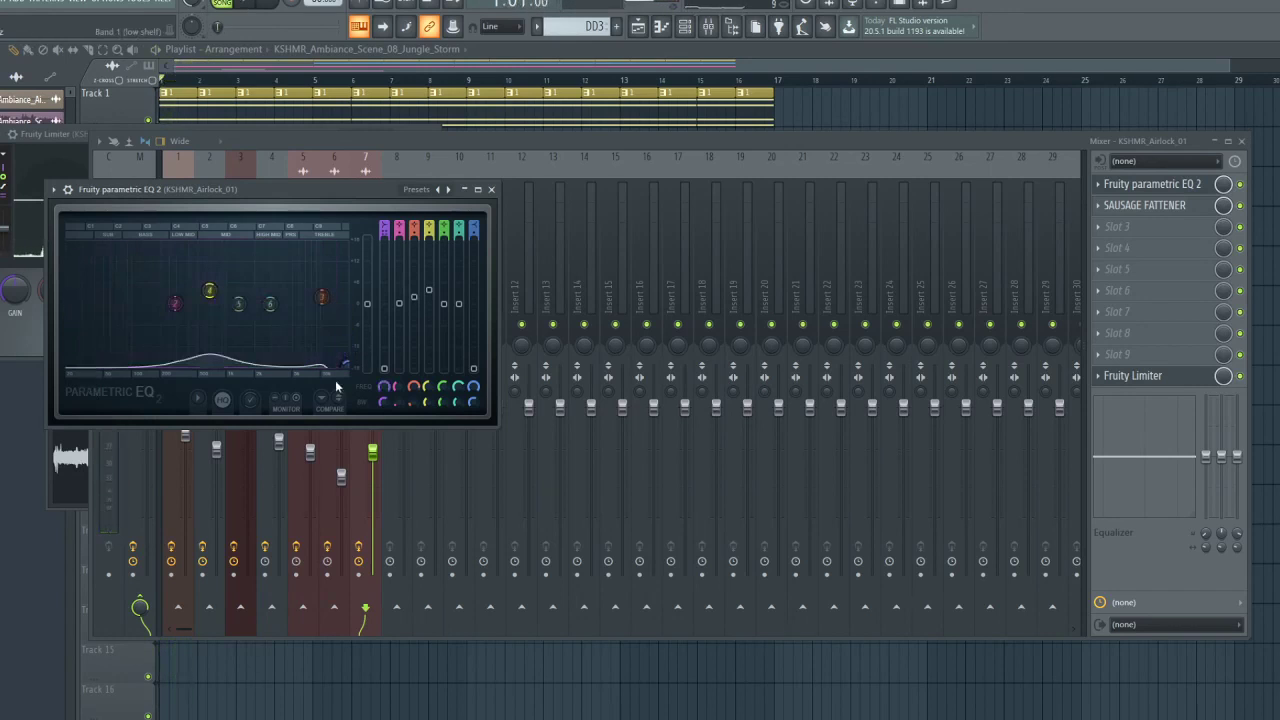
{"action": "right_click", "coordinate": [380, 391]}
{"action": "left_click", "coordinate": [453, 478]}
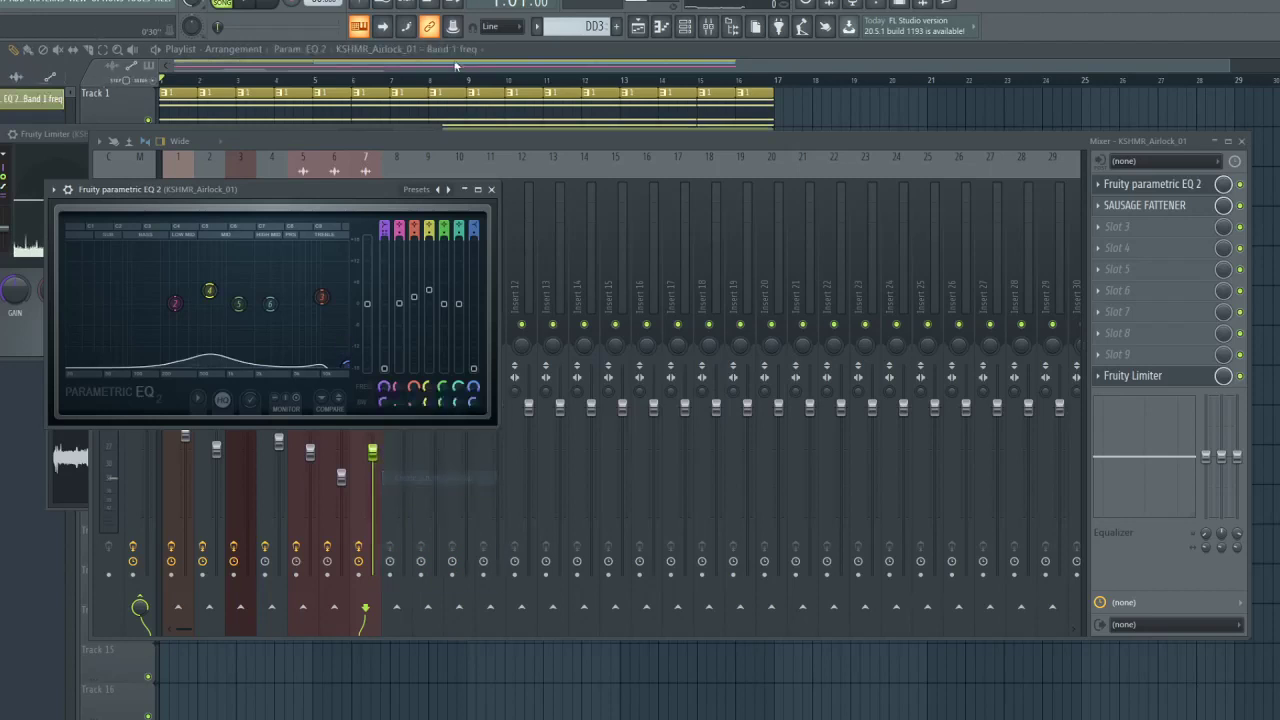
{"action": "left_click", "coordinate": [456, 68]}
{"action": "left_click", "coordinate": [690, 27]}
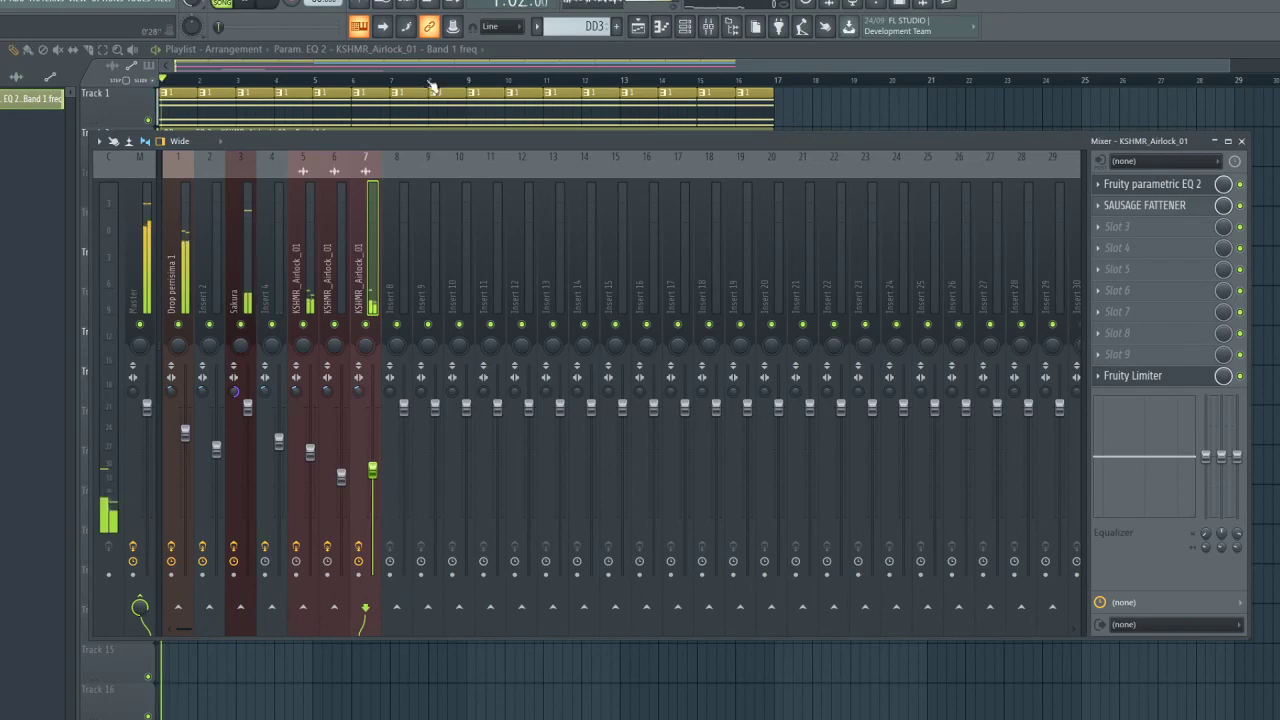
{"action": "left_click", "coordinate": [322, 69]}
{"action": "scroll", "coordinate": [269, 78], "scroll_direction": "up", "scroll_amount": 4}
{"action": "left_click_drag", "start_coordinate": [285, 68], "coordinate": [230, 68]}
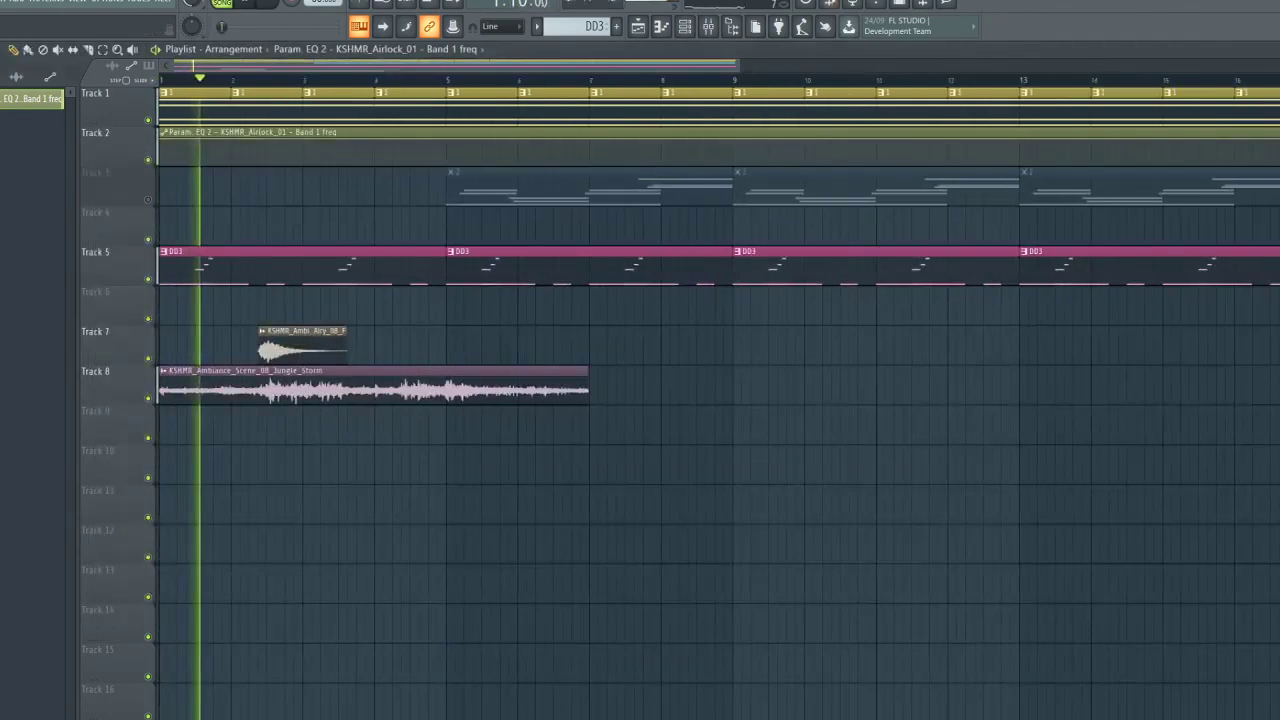
Reopen insert 7's Fruity Parametric EQ 2 and create another Band 1 frequency automation clip, on Track 4
{"action": "left_click", "coordinate": [681, 30]}
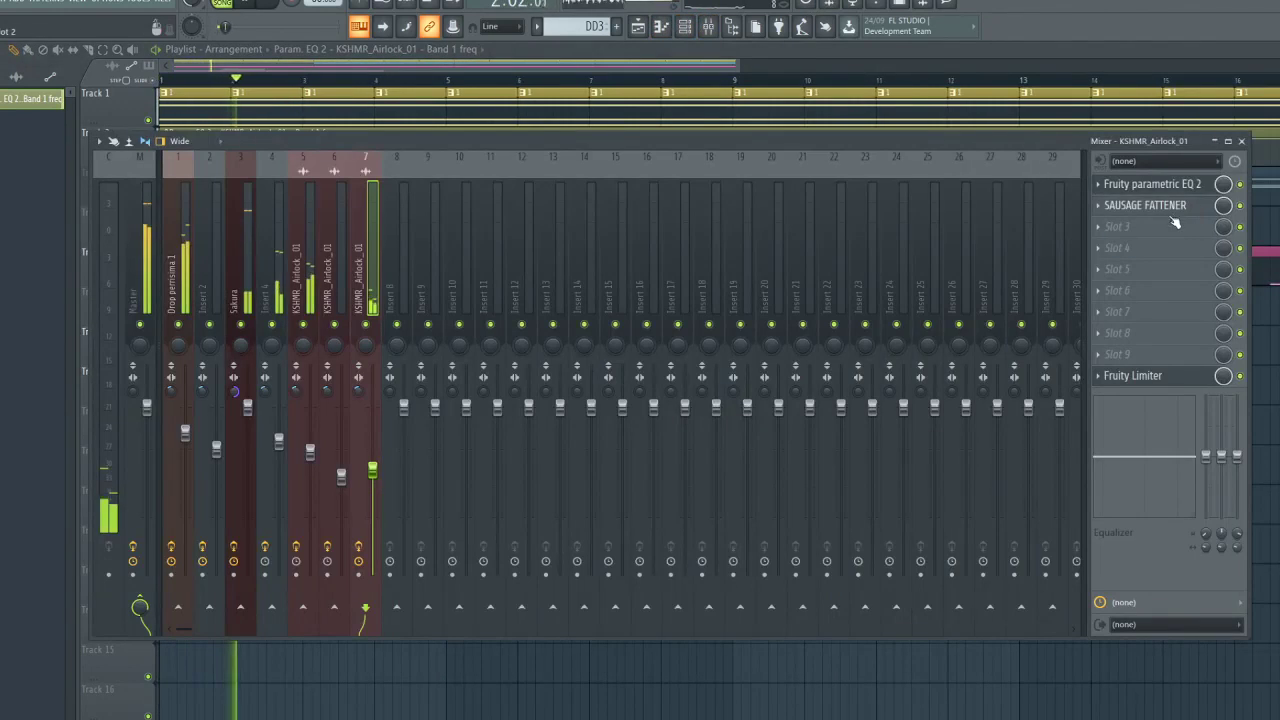
{"action": "left_click", "coordinate": [1152, 184]}
{"action": "right_click", "coordinate": [378, 390]}
{"action": "left_click", "coordinate": [440, 481]}
{"action": "left_click", "coordinate": [629, 64]}
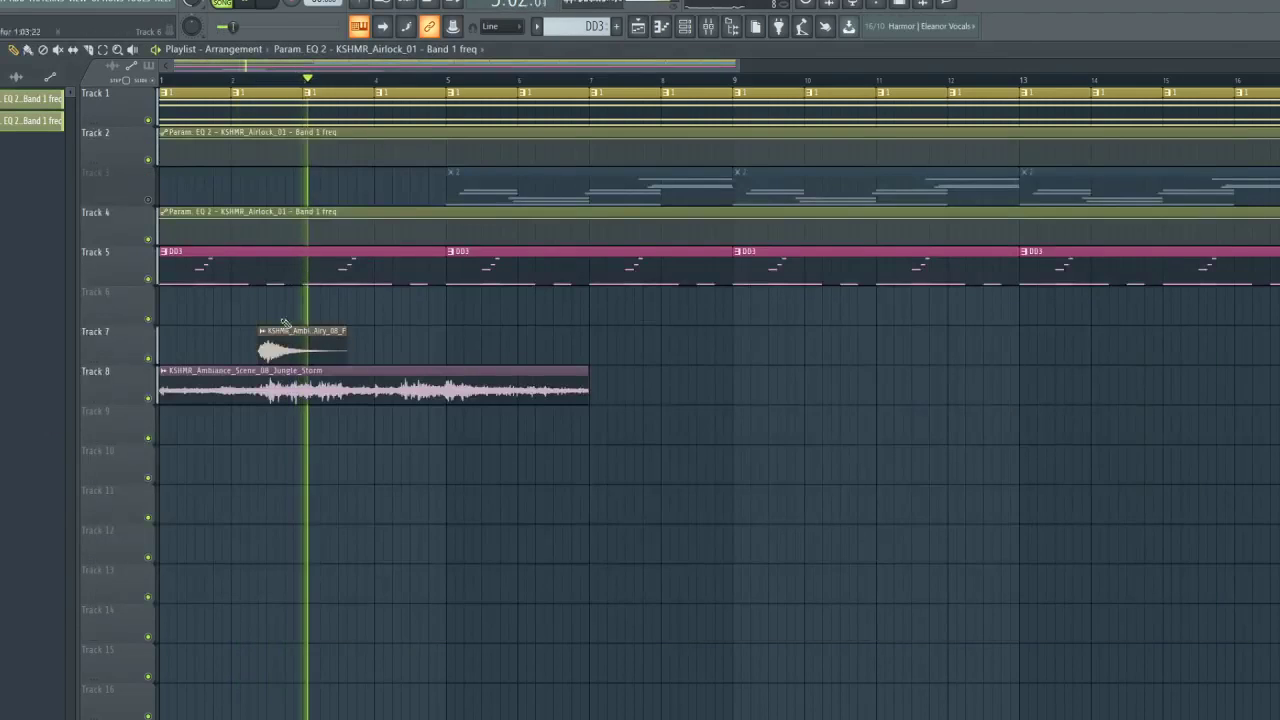
Shape the Track 4 Band 1 frequency automation to fall from its high start at bar 1 to the minimum near bar 5
{"action": "key", "text": "space"}
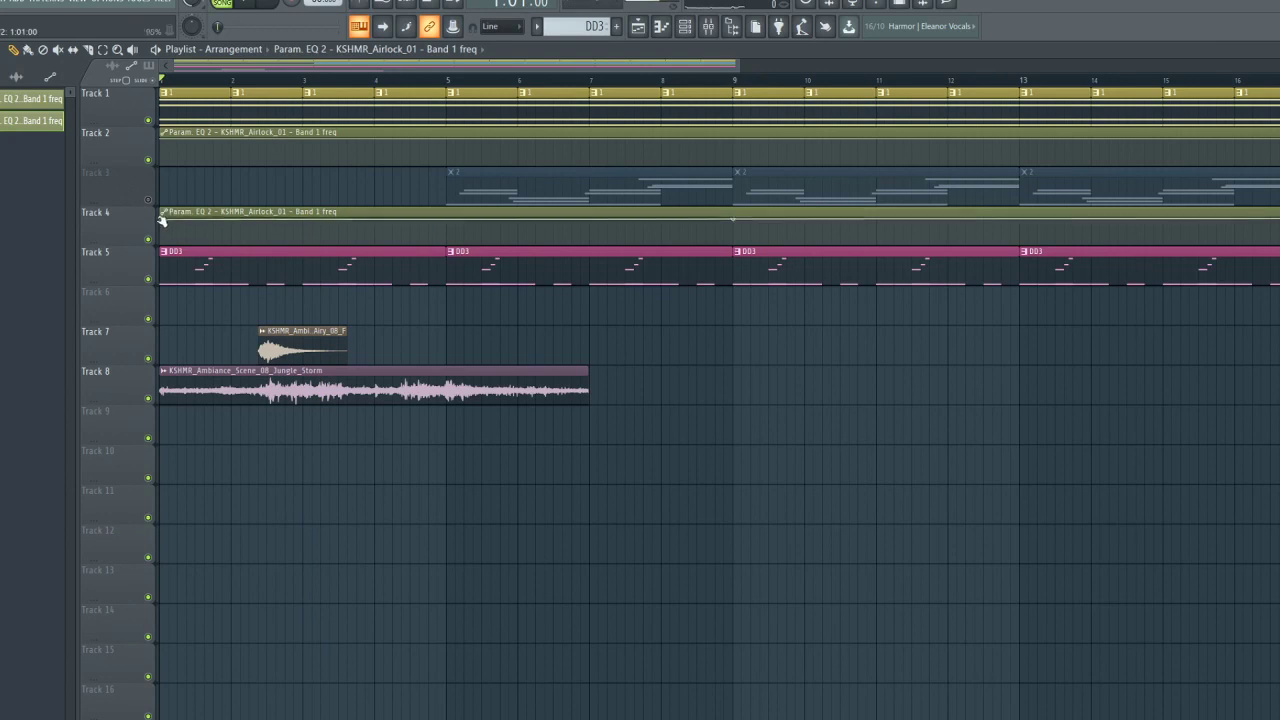
{"action": "left_click_drag", "start_coordinate": [163, 219], "coordinate": [477, 253]}
{"action": "left_click_drag", "start_coordinate": [161, 244], "coordinate": [161, 217]}
{"action": "right_click", "coordinate": [455, 245]}
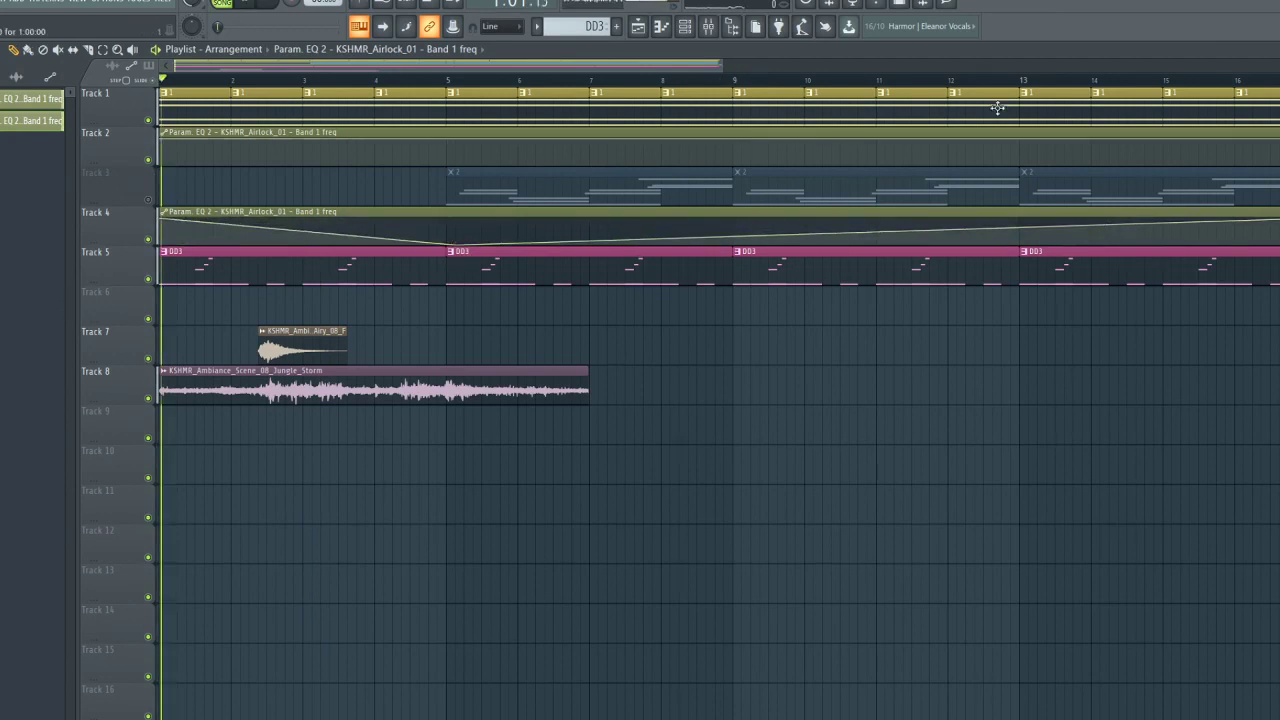
Lower the end point of the Track 4 automation near bar 17 to the minimum so the curve runs flat after bar 5
{"action": "scroll", "coordinate": [997, 110], "scroll_direction": "down", "scroll_amount": 3}
{"action": "scroll", "coordinate": [1008, 86], "scroll_direction": "down", "scroll_amount": 5}
{"action": "scroll", "coordinate": [994, 366], "scroll_direction": "up", "scroll_amount": 3}
{"action": "key", "text": "space"}
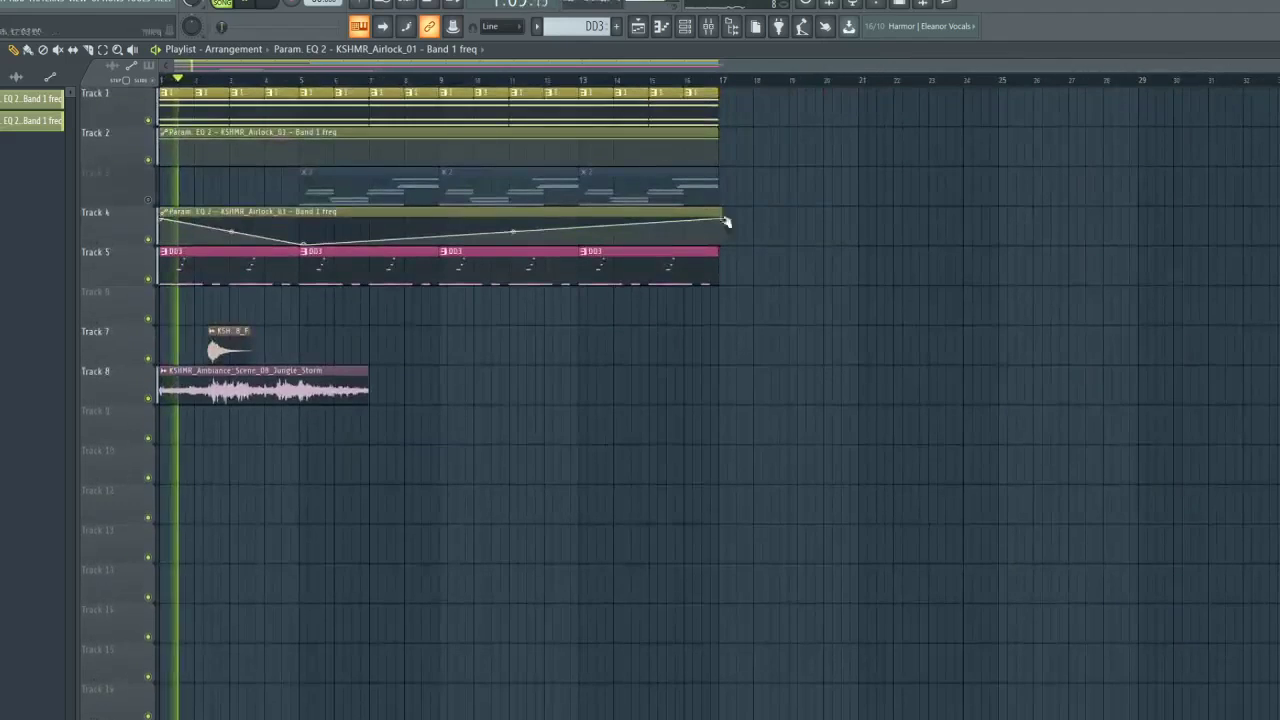
{"action": "left_click_drag", "start_coordinate": [724, 225], "coordinate": [714, 266]}
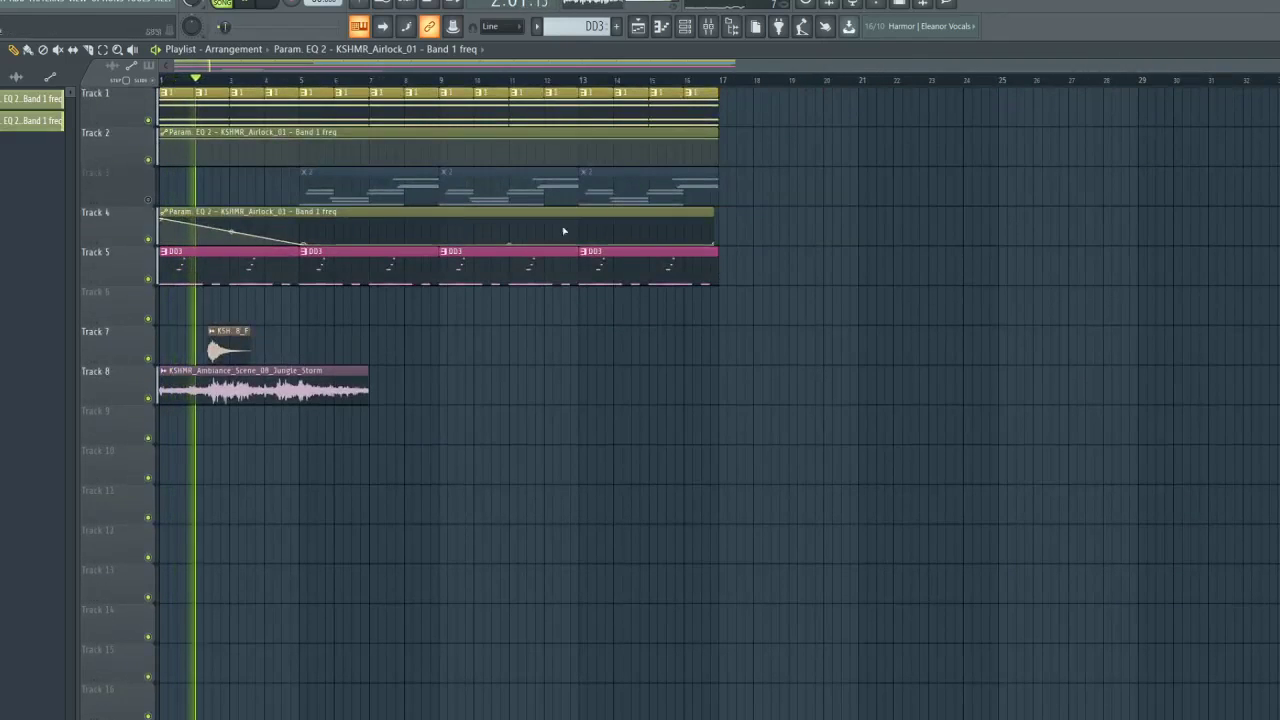
{"action": "scroll", "coordinate": [310, 78], "scroll_direction": "up", "scroll_amount": 3}
{"action": "left_click_drag", "start_coordinate": [309, 66], "coordinate": [228, 66]}
Add a second Jungle_Storm clip on Track 8 at bar 7 and a second Airy_08 clip on Track 7 between bars 4 and 5
{"action": "key", "text": "space"}
{"action": "key", "text": "space"}
{"action": "left_click", "coordinate": [386, 386]}
{"action": "left_click_drag", "start_coordinate": [657, 450], "coordinate": [620, 363]}
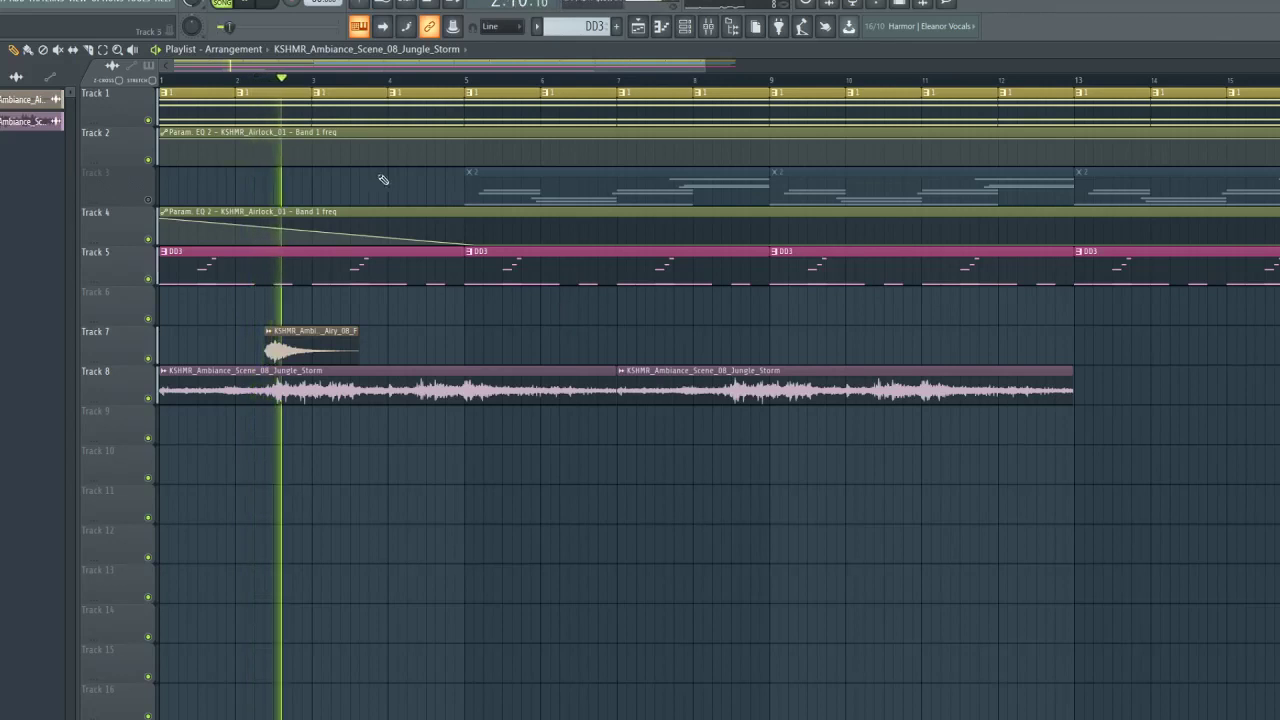
{"action": "left_click", "coordinate": [420, 355]}
{"action": "left_click_drag", "start_coordinate": [420, 355], "coordinate": [482, 358]}
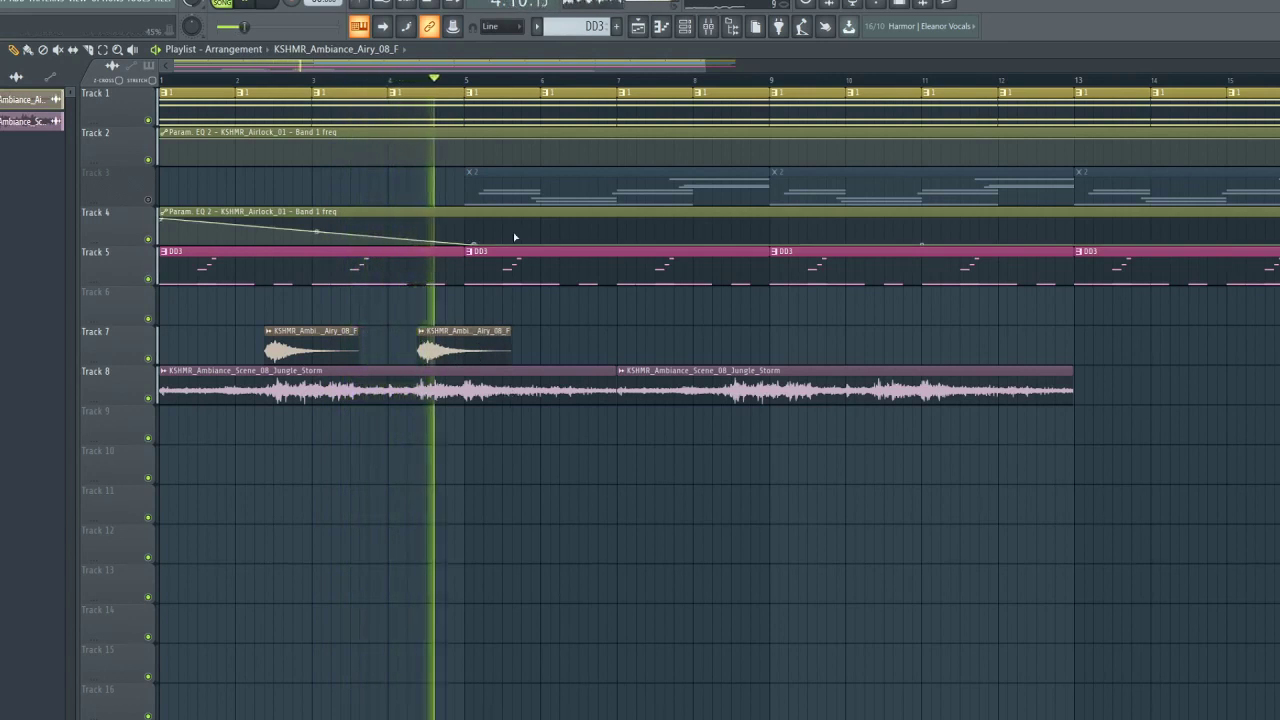
Shift the second Jungle_Storm clip slightly earlier on Track 8 to close the gap after the first clip near bar 7
{"action": "scroll", "coordinate": [460, 64], "scroll_direction": "down", "scroll_amount": 4}
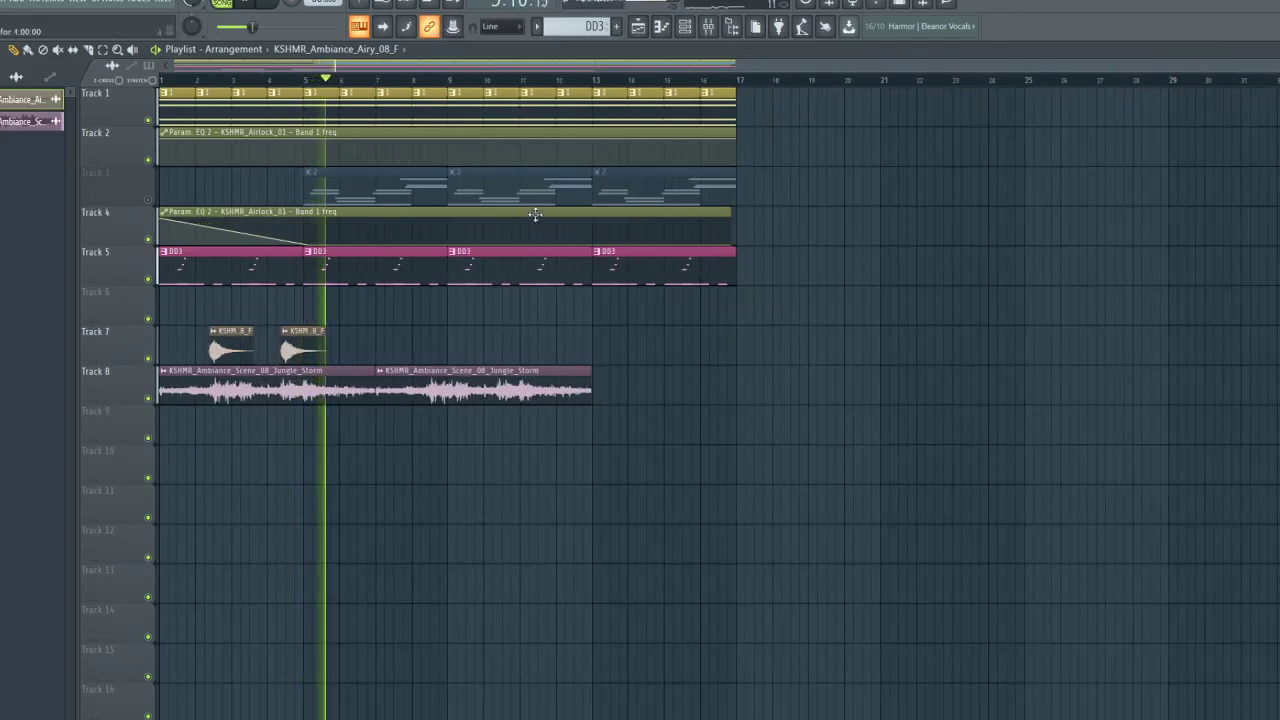
{"action": "scroll", "coordinate": [368, 92], "scroll_direction": "up", "scroll_amount": 5}
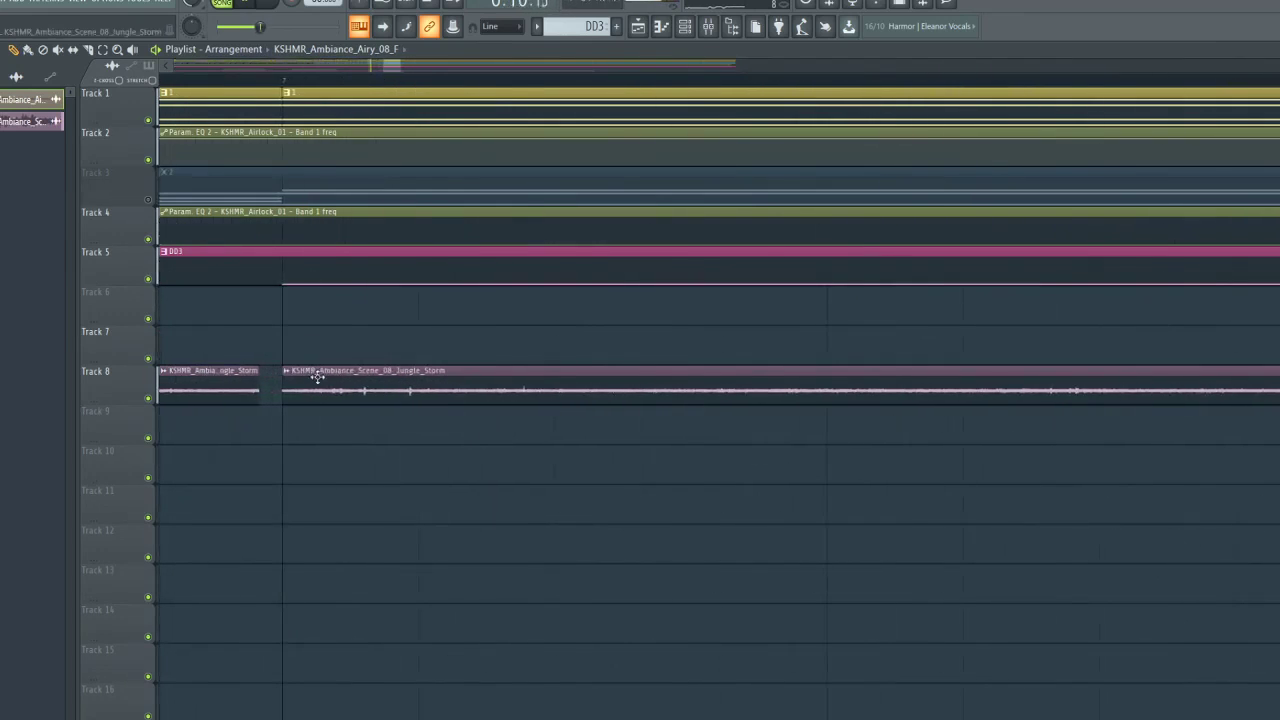
{"action": "left_click_drag", "start_coordinate": [304, 384], "coordinate": [280, 383]}
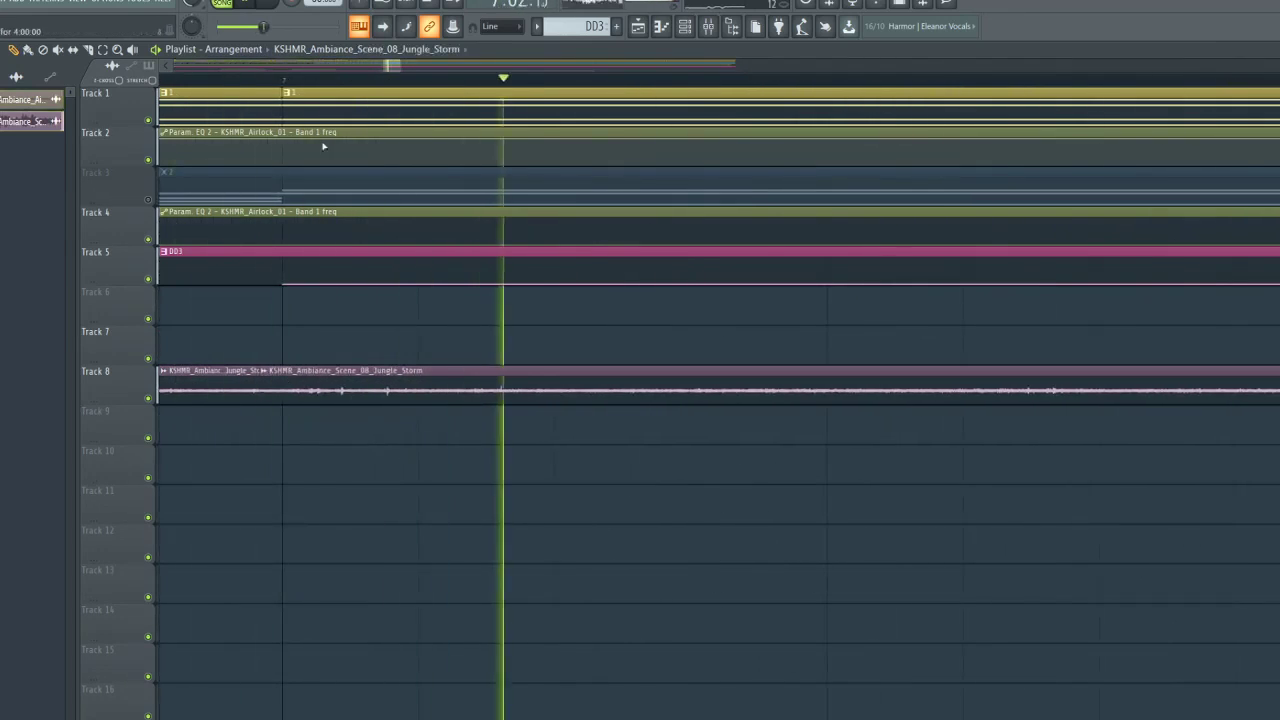
{"action": "left_click_drag", "start_coordinate": [391, 374], "coordinate": [356, 376]}
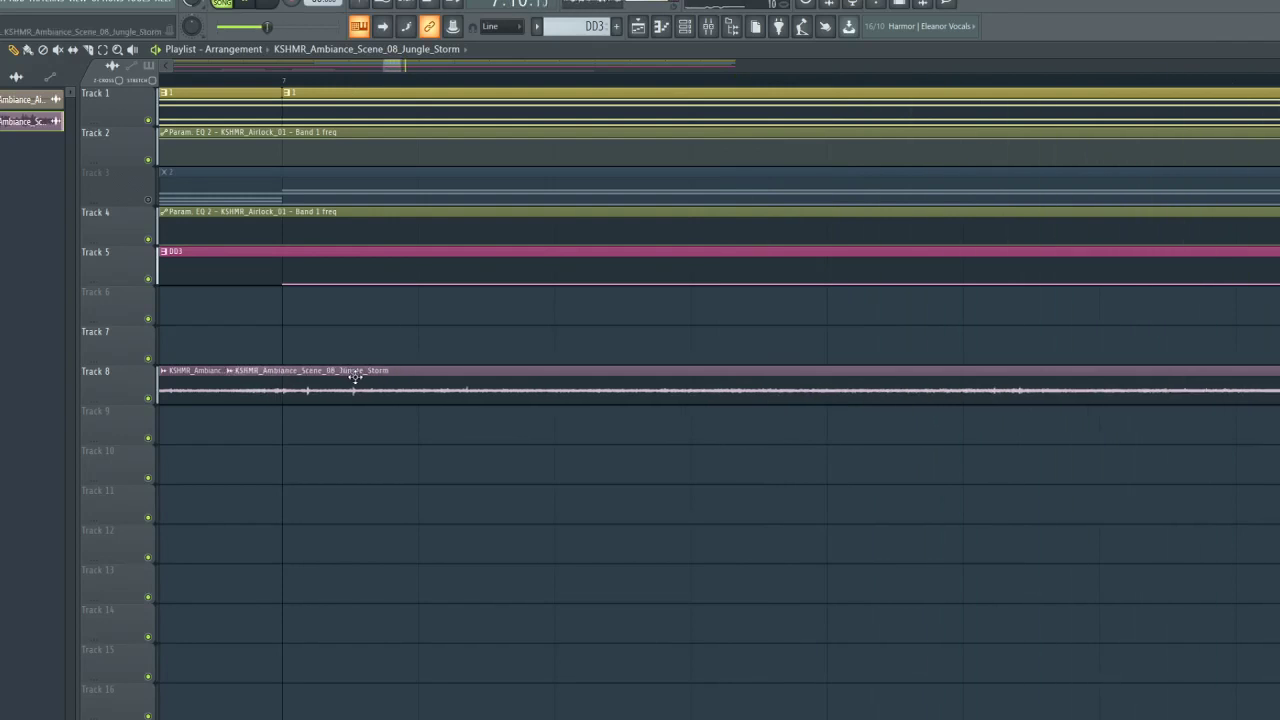
{"action": "scroll", "coordinate": [403, 90], "scroll_direction": "down", "scroll_amount": 6}
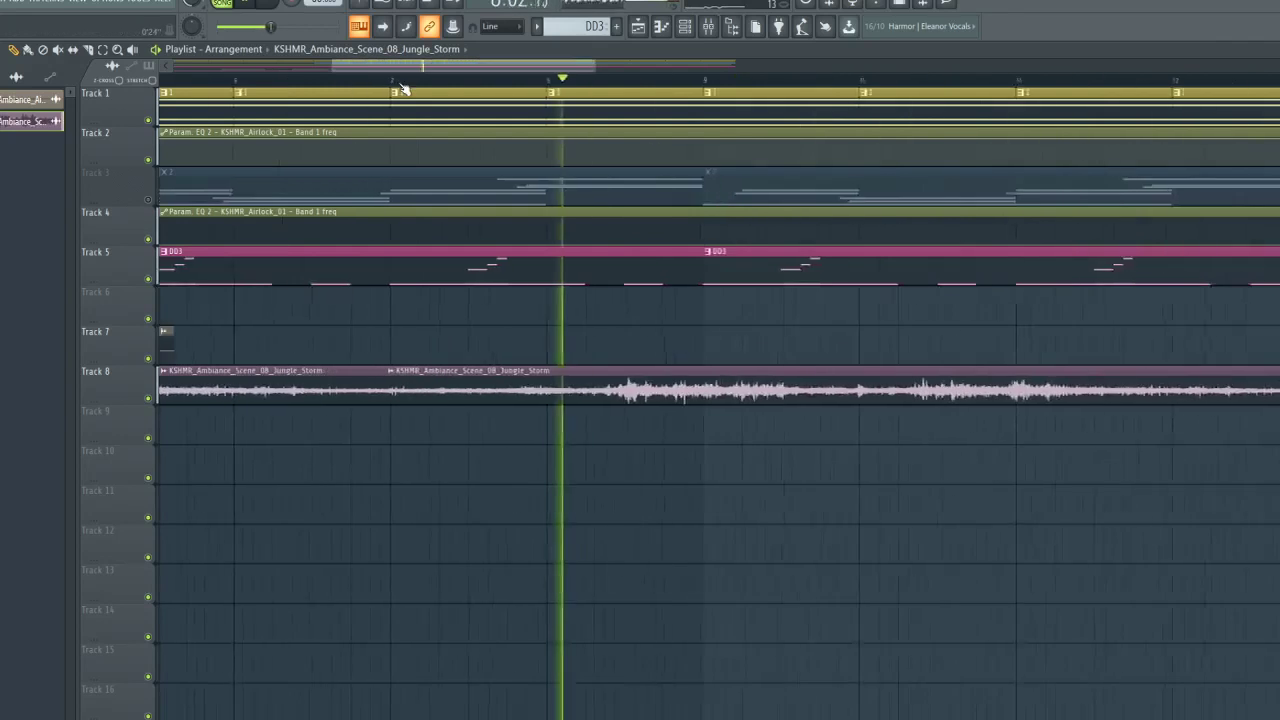
Add a third Jungle_Storm clip on Track 8 around bar 13 and shift it slightly earlier to meet the end of the second clip
{"action": "left_click", "coordinate": [700, 428]}
{"action": "right_click", "coordinate": [711, 420]}
{"action": "left_click_drag", "start_coordinate": [712, 424], "coordinate": [708, 385]}
{"action": "scroll", "coordinate": [708, 82], "scroll_direction": "up", "scroll_amount": 6}
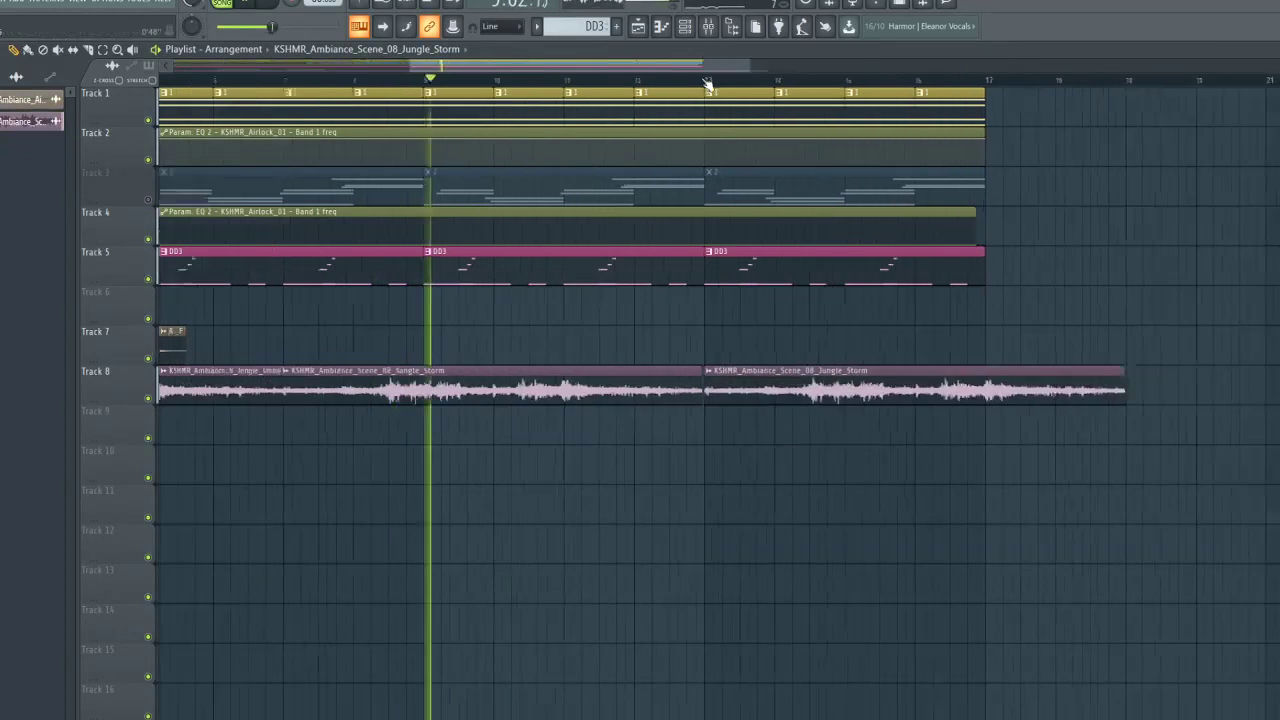
{"action": "left_click_drag", "start_coordinate": [792, 385], "coordinate": [736, 385]}
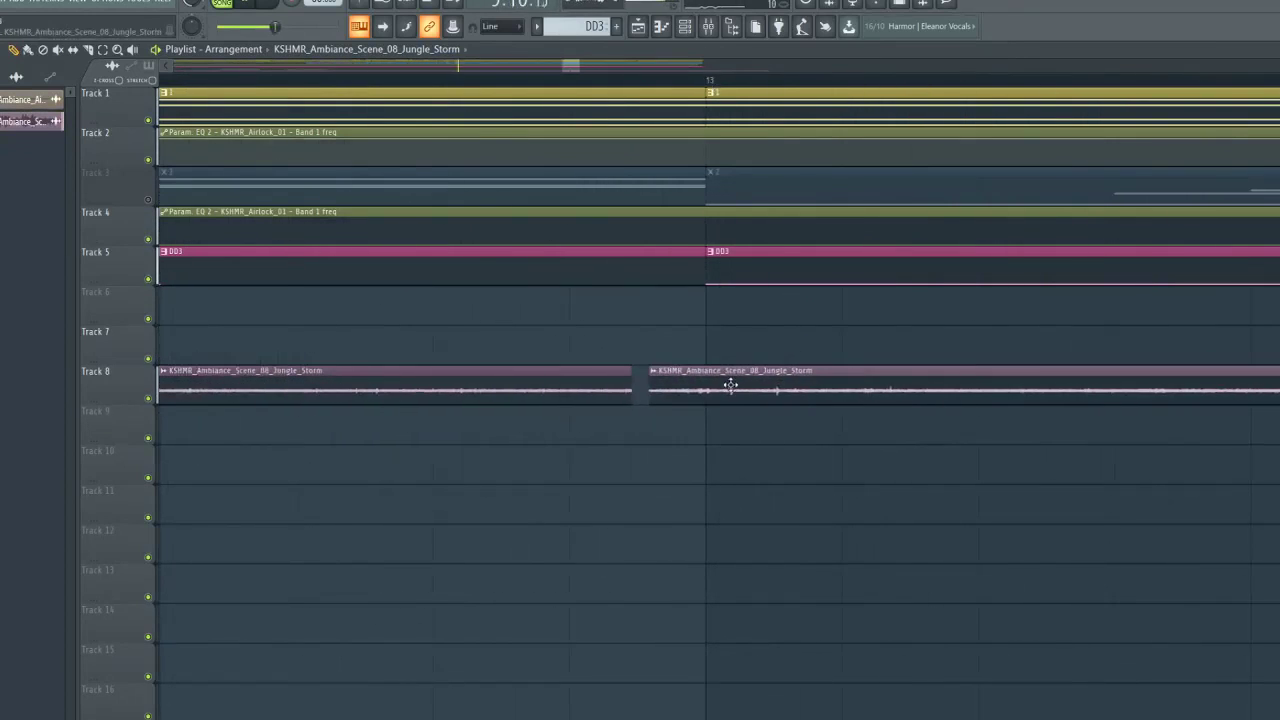
{"action": "scroll", "coordinate": [638, 93], "scroll_direction": "down", "scroll_amount": 8}
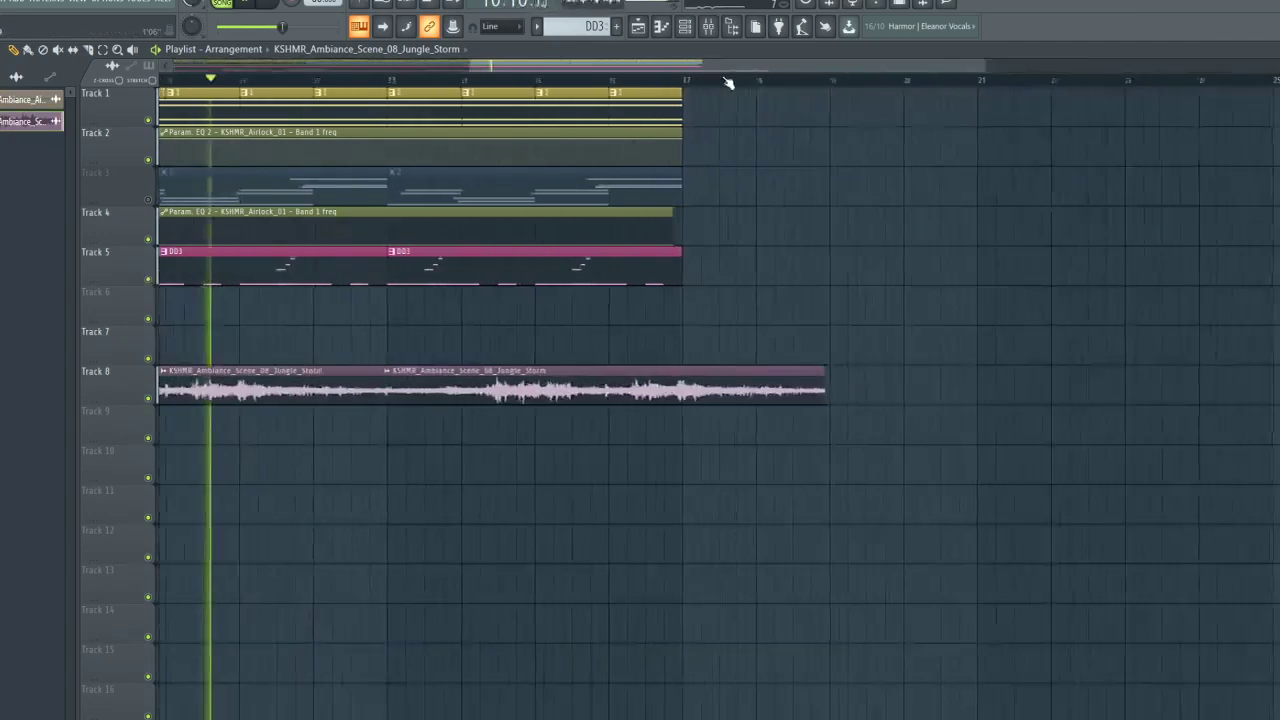
Trim the third Jungle_Storm clip on Track 8 to end at bar 17
{"action": "scroll", "coordinate": [728, 82], "scroll_direction": "up", "scroll_amount": 3}
{"action": "left_click_drag", "start_coordinate": [981, 387], "coordinate": [737, 390]}
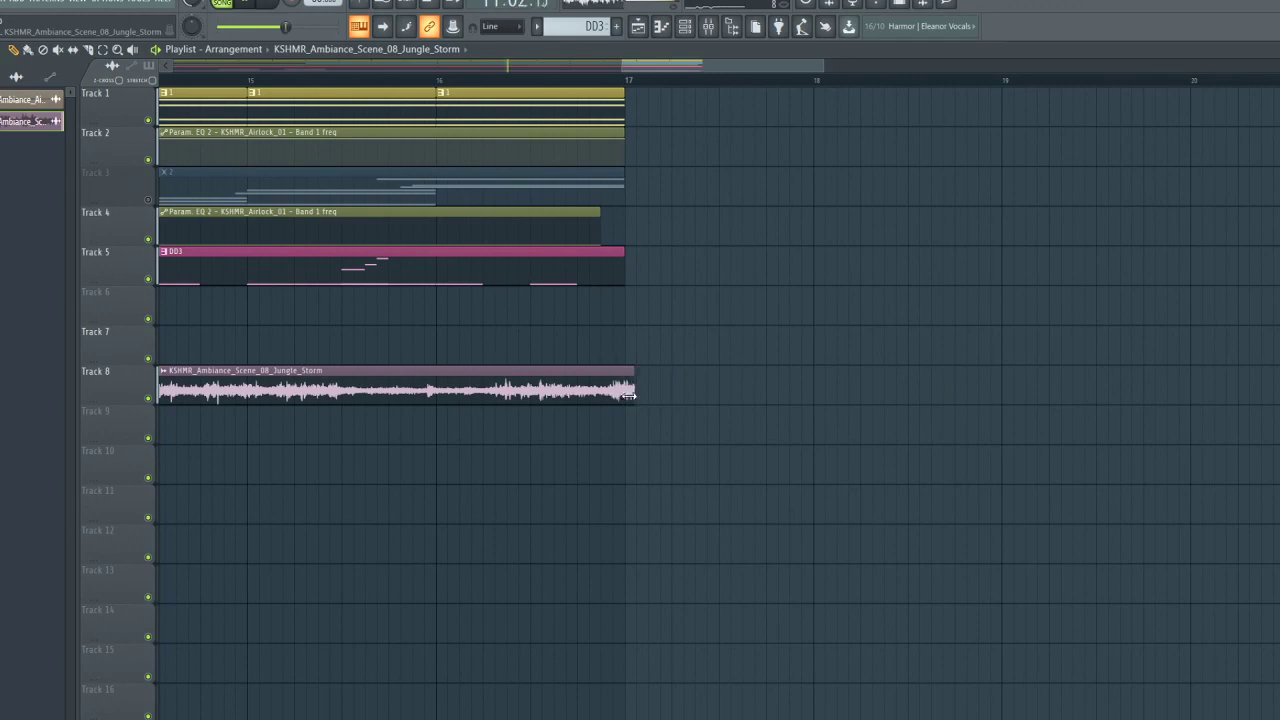
{"action": "scroll", "coordinate": [636, 86], "scroll_direction": "up", "scroll_amount": 5}
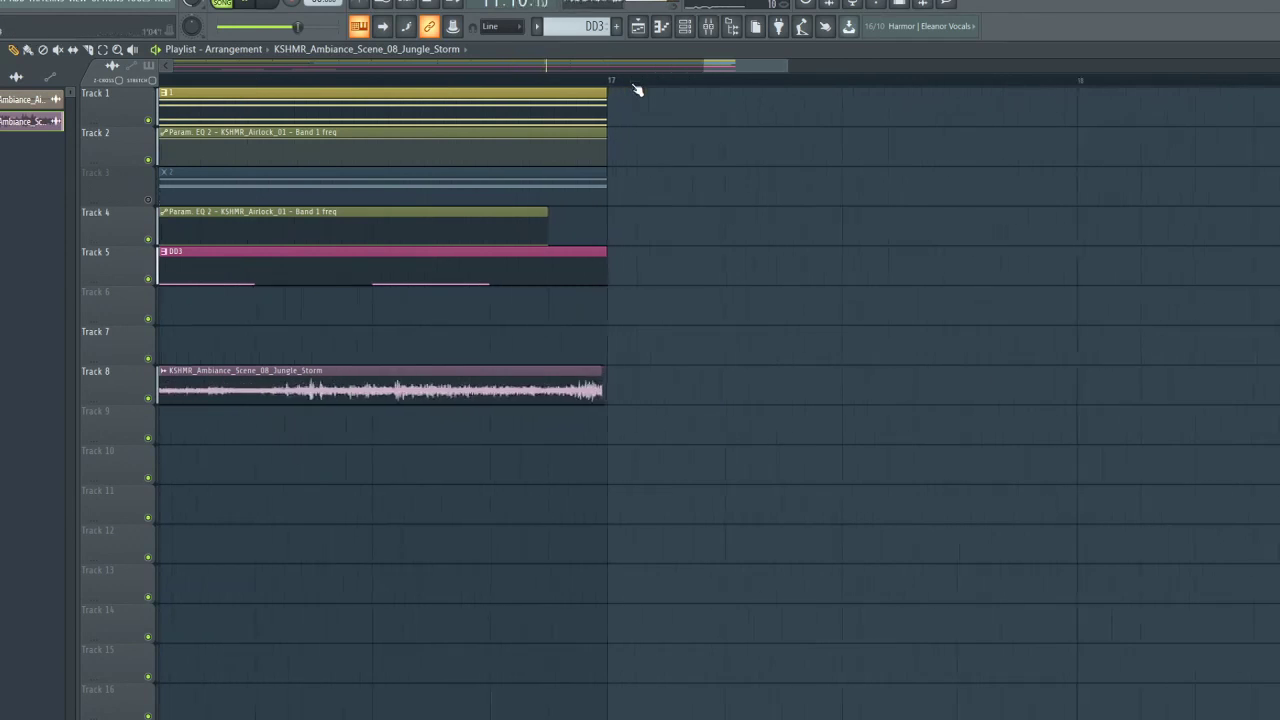
{"action": "scroll", "coordinate": [564, 85], "scroll_direction": "up", "scroll_amount": 2}
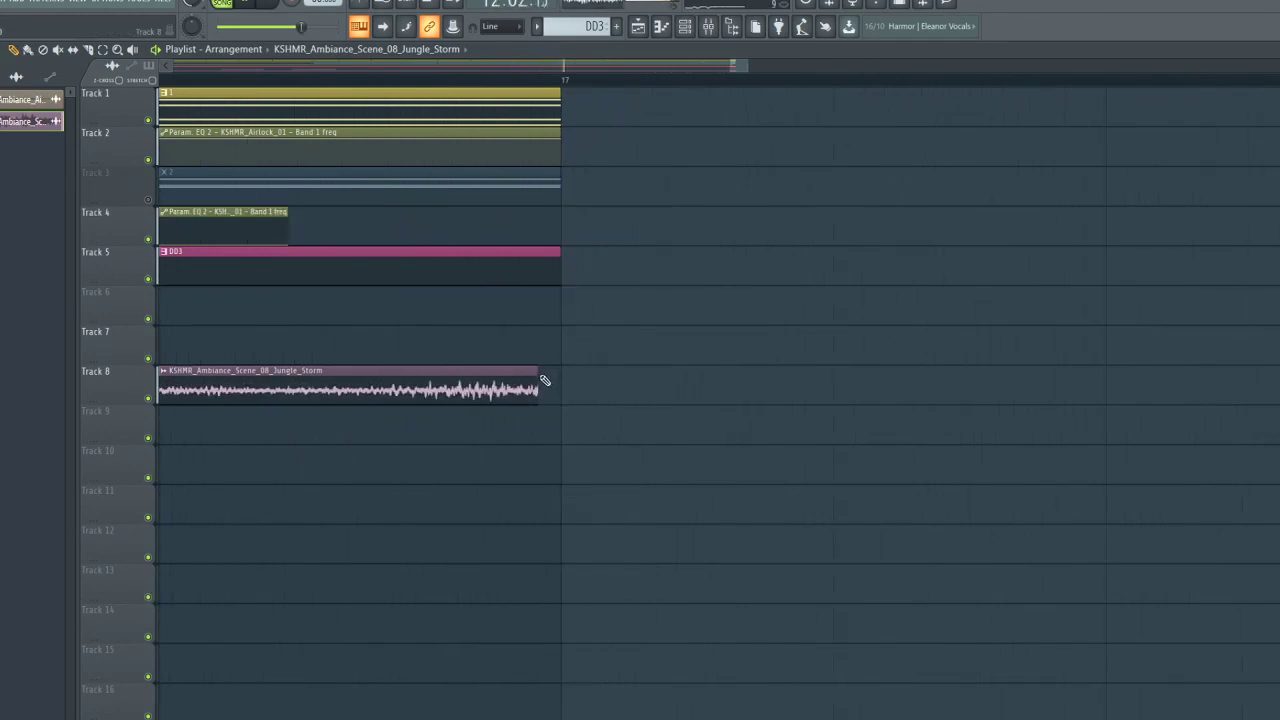
{"action": "scroll", "coordinate": [598, 79], "scroll_direction": "down", "scroll_amount": 10}
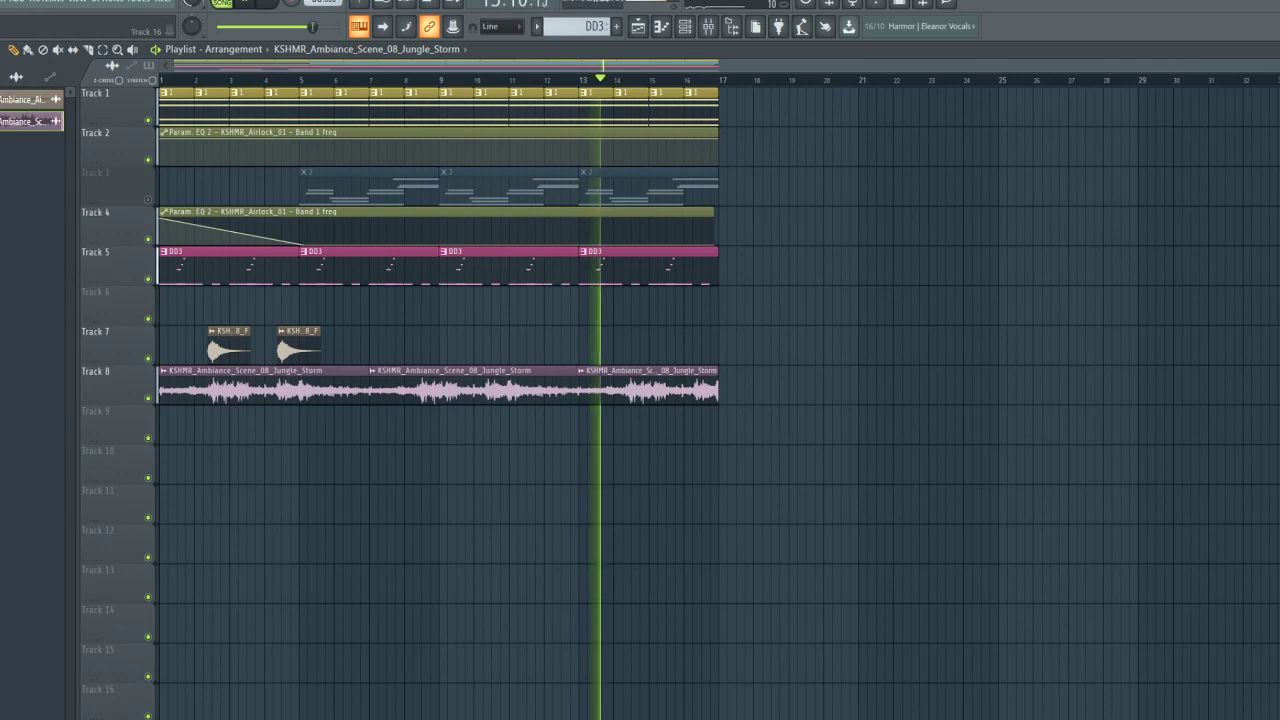
Switch to File Explorer, open KSHMR_Ambiance_Elemental > KSHMR_Wind, audition KSHMR_Wind_01_Arrow_Flying and stop the arrangement playback
{"action": "key", "text": "alt+Tab"}
{"action": "left_click", "coordinate": [401, 155]}
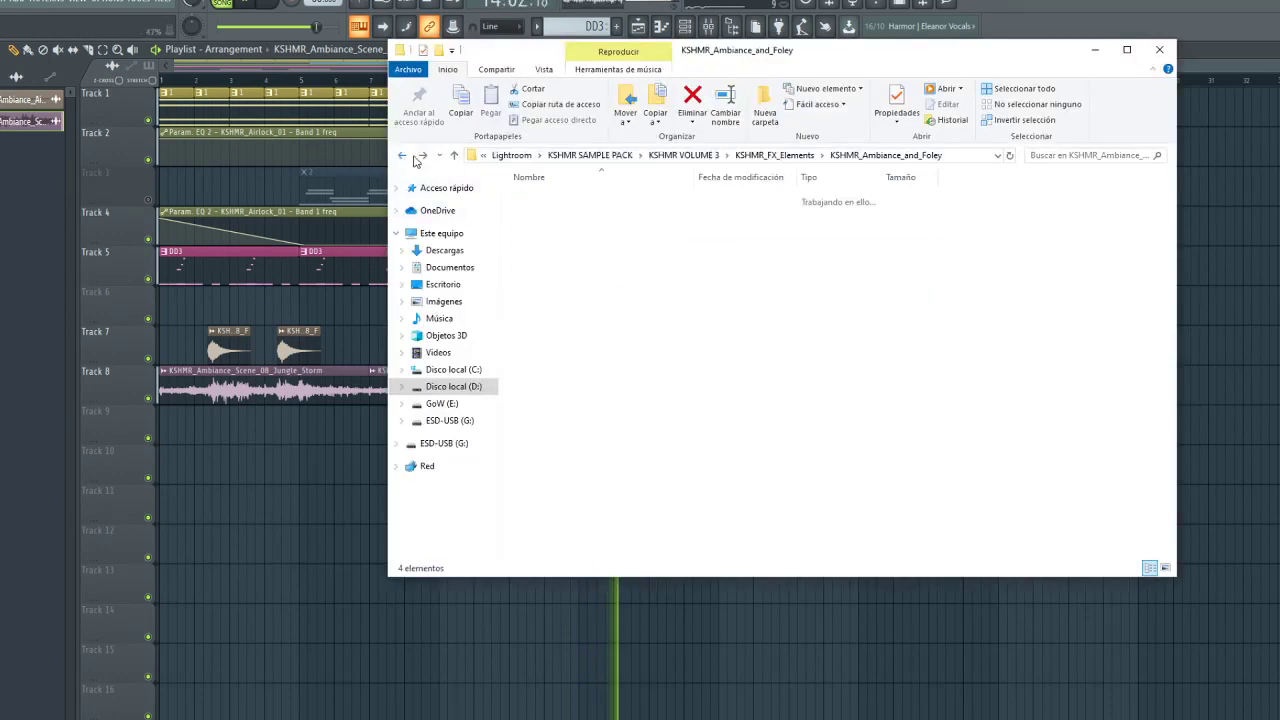
{"action": "double_click", "coordinate": [580, 212]}
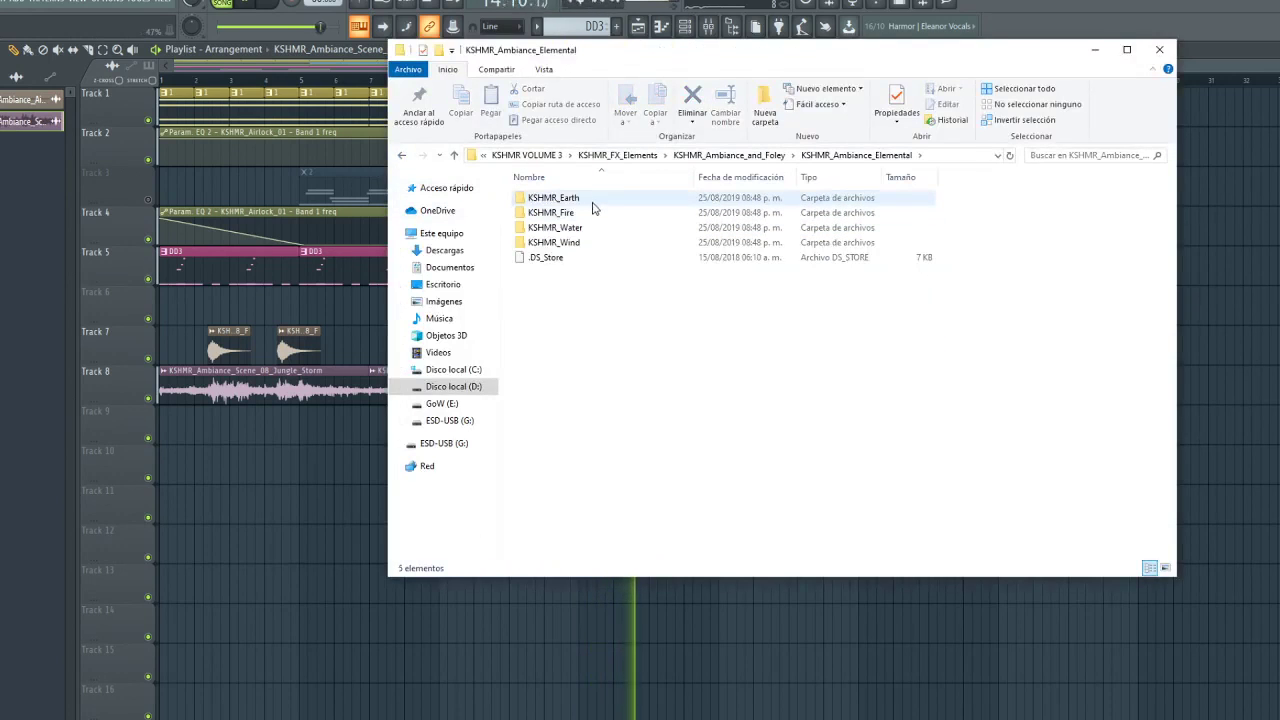
{"action": "double_click", "coordinate": [580, 242]}
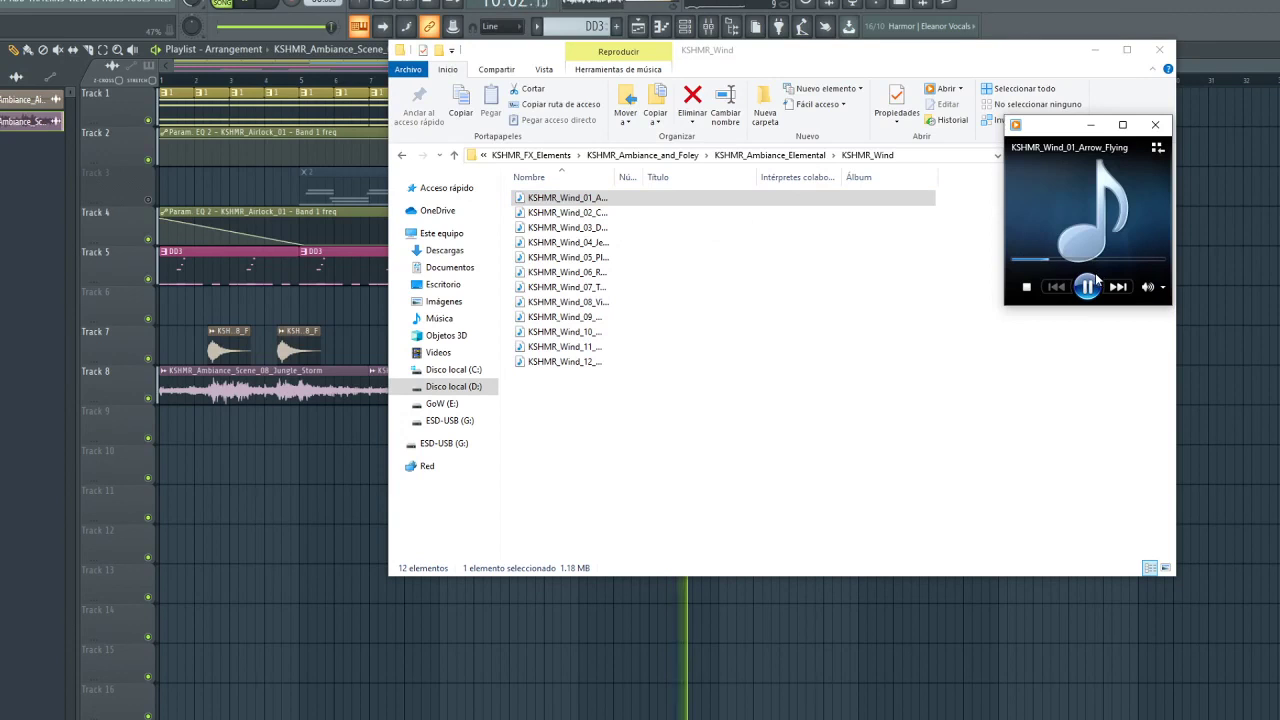
{"action": "left_click", "coordinate": [242, 4]}
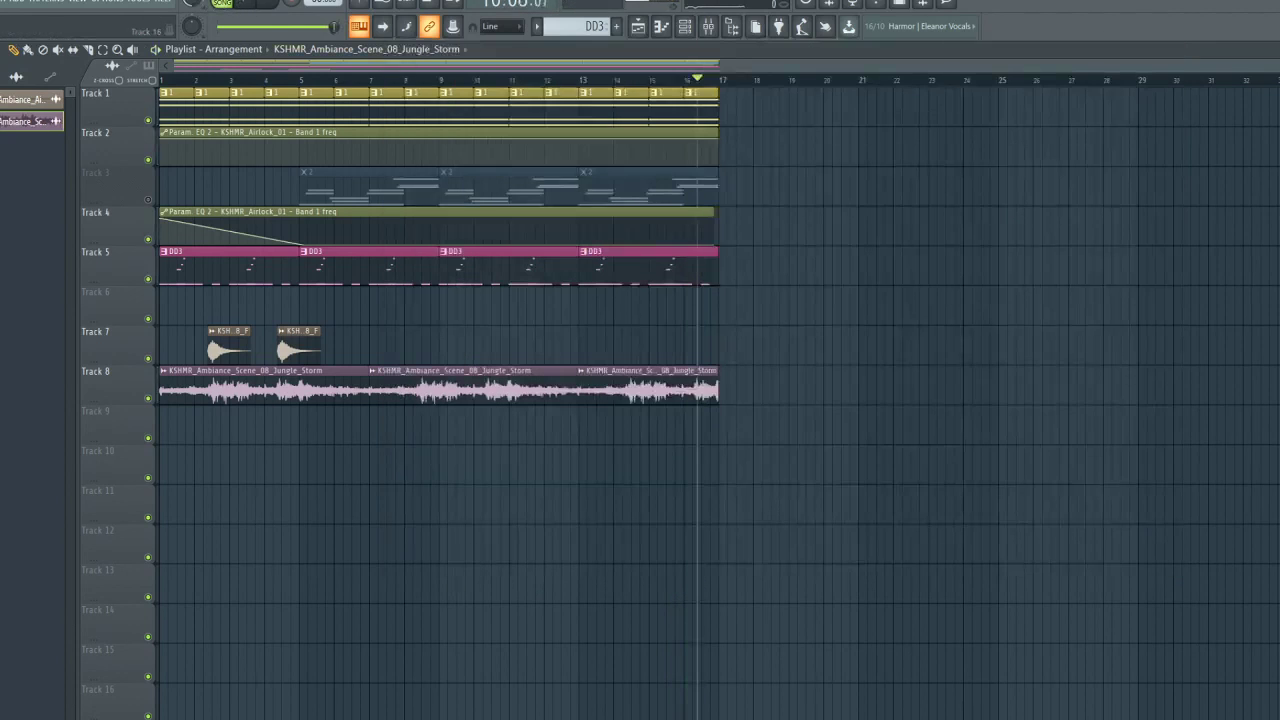
Return to the KSHMR_Wind folder and audition the wind samples 02, 03 and 04
{"action": "key", "text": "alt+Tab"}
{"action": "double_click", "coordinate": [609, 213]}
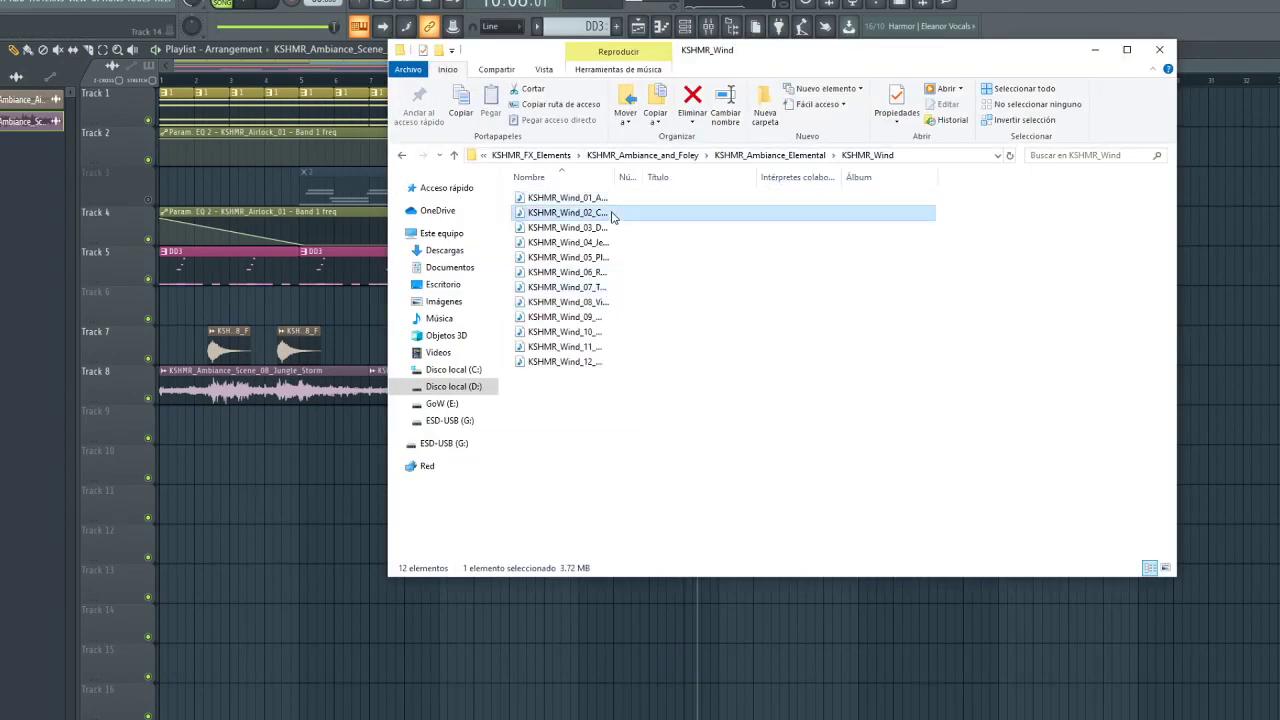
{"action": "double_click", "coordinate": [612, 228]}
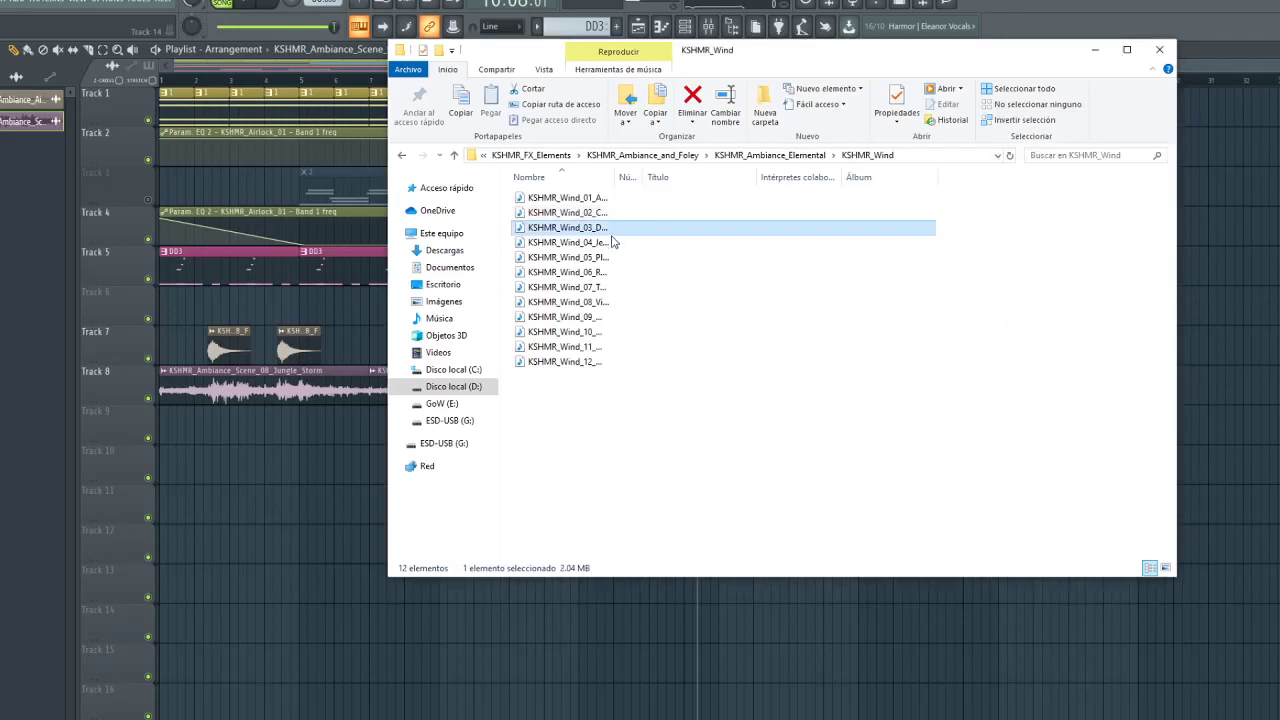
{"action": "double_click", "coordinate": [612, 243]}
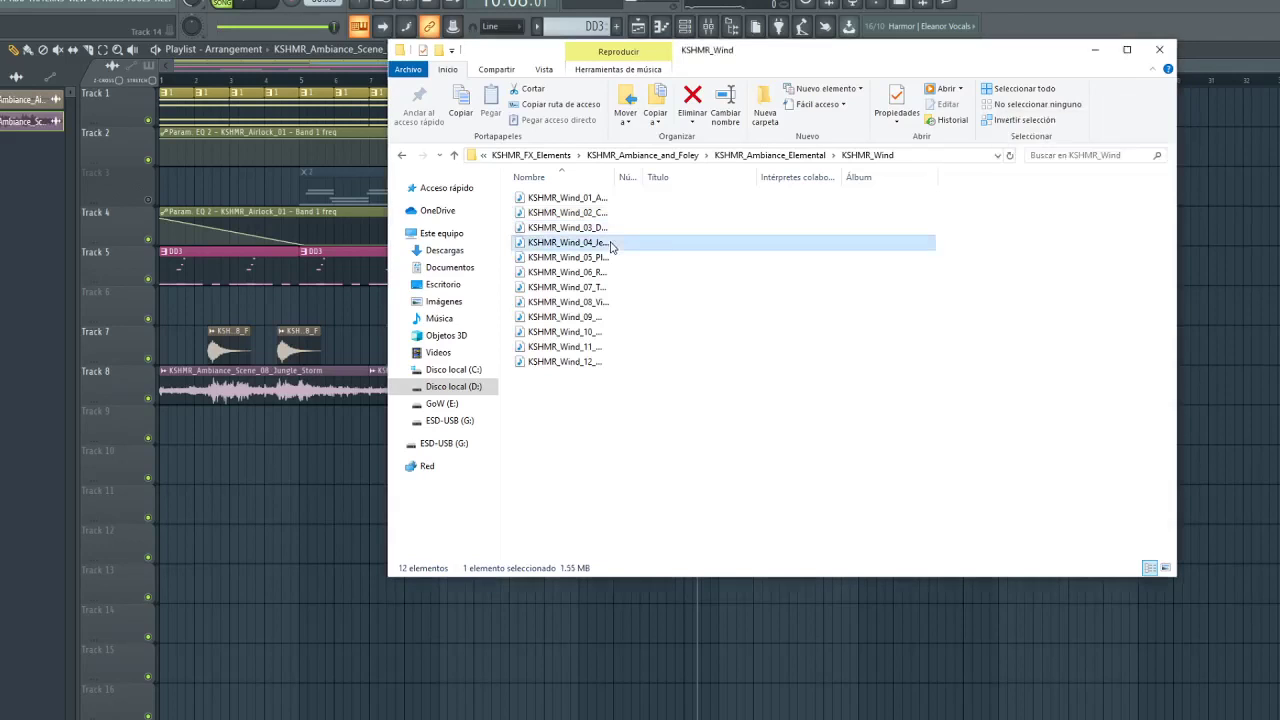
Audition the KSHMR wind samples 05, 06 and 07
{"action": "double_click", "coordinate": [612, 258]}
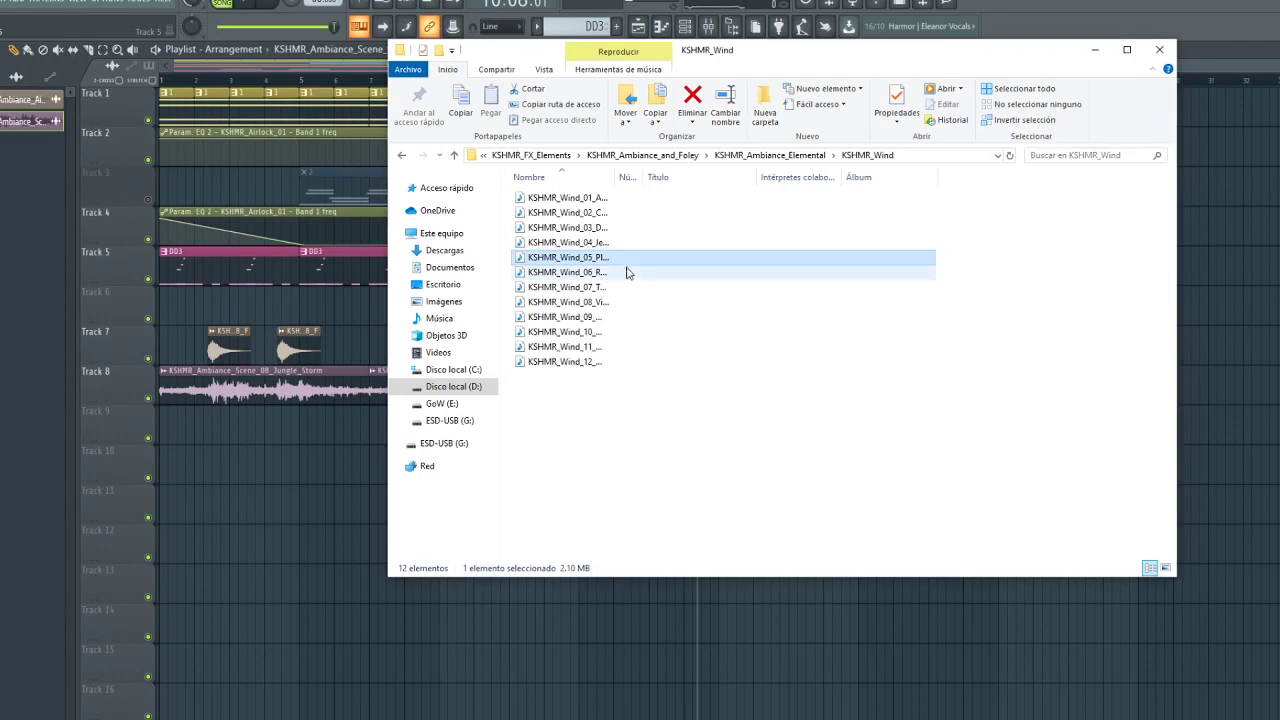
{"action": "left_click", "coordinate": [624, 273]}
{"action": "double_click", "coordinate": [622, 274]}
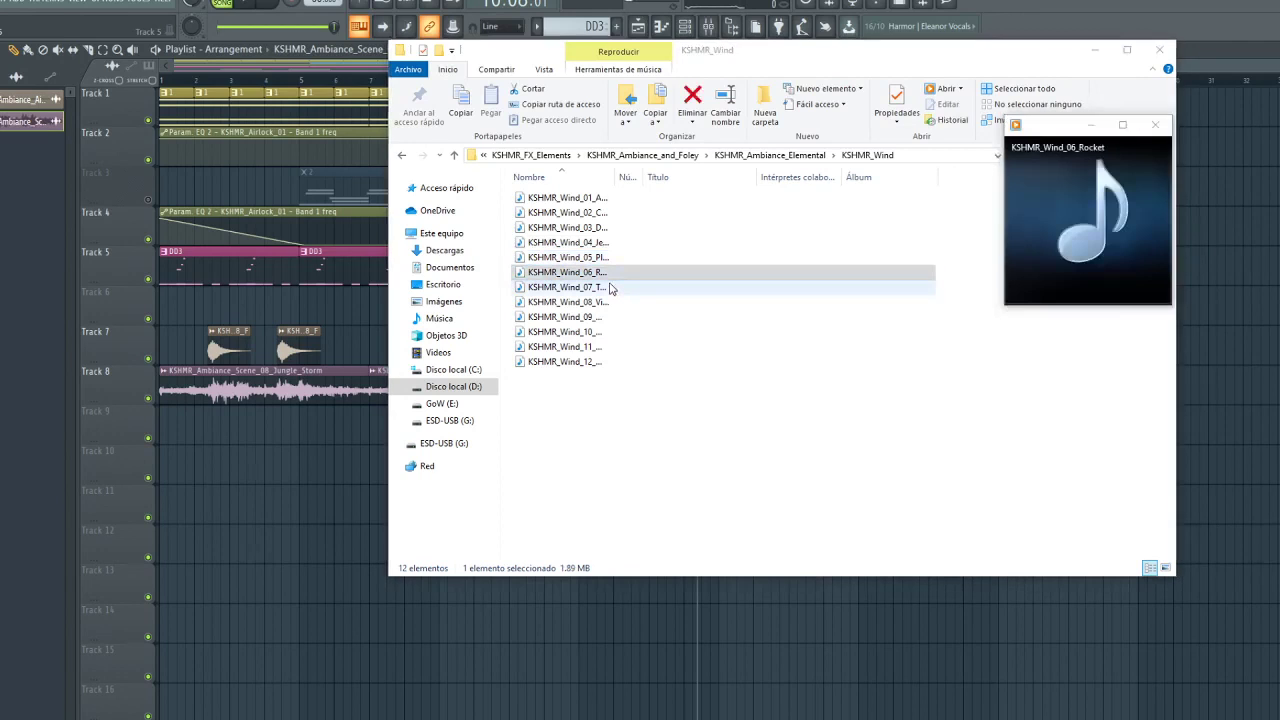
{"action": "double_click", "coordinate": [610, 288]}
{"action": "double_click", "coordinate": [607, 274]}
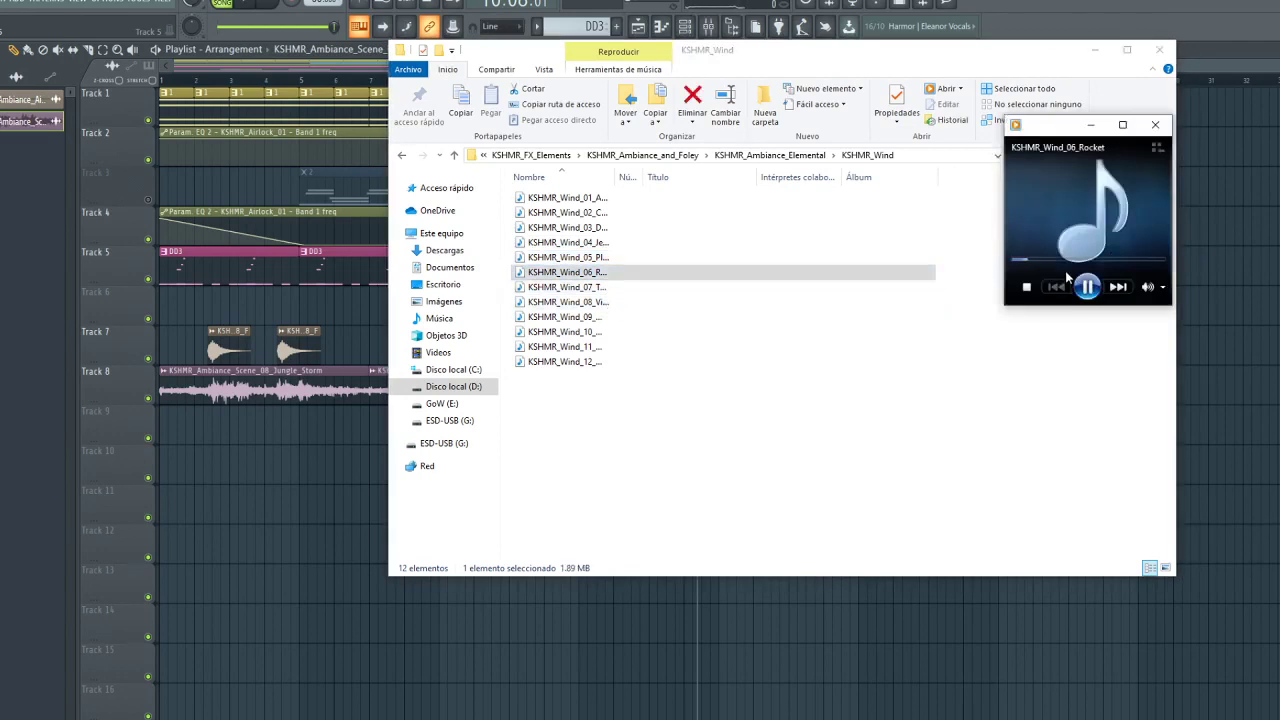
{"action": "double_click", "coordinate": [608, 289]}
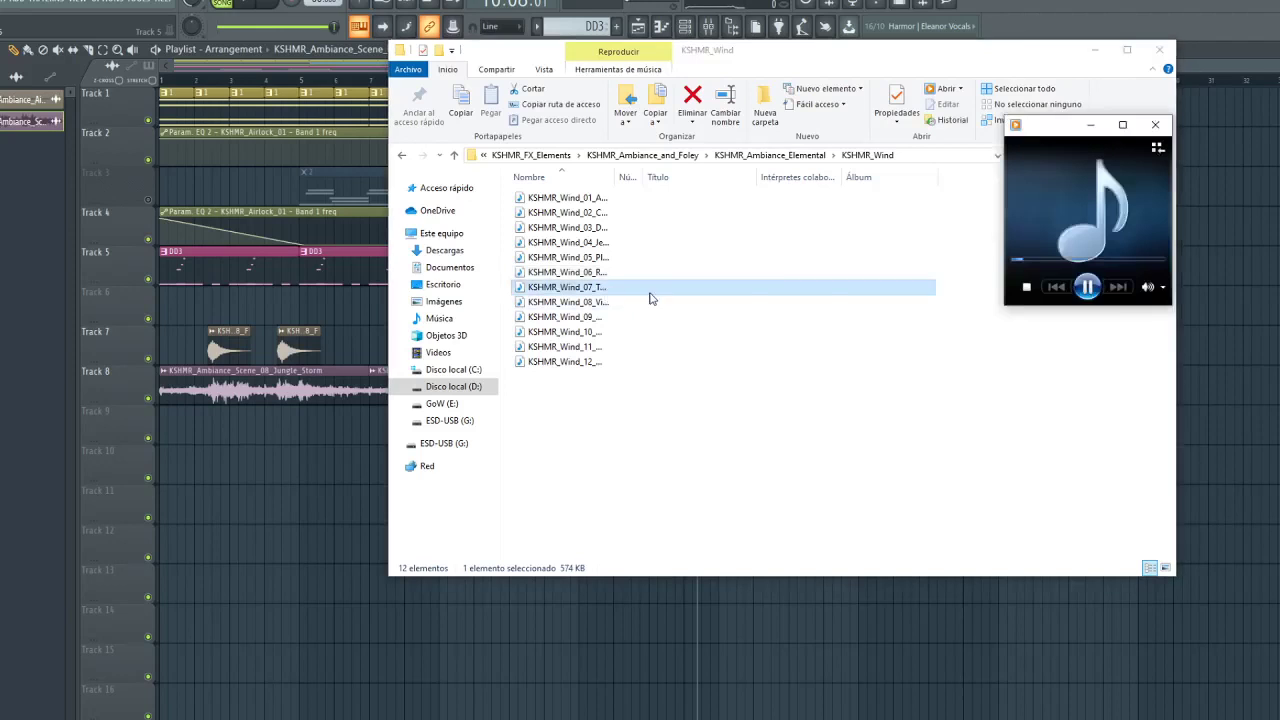
Audition the remaining KSHMR wind samples, 08 through 12
{"action": "double_click", "coordinate": [594, 318]}
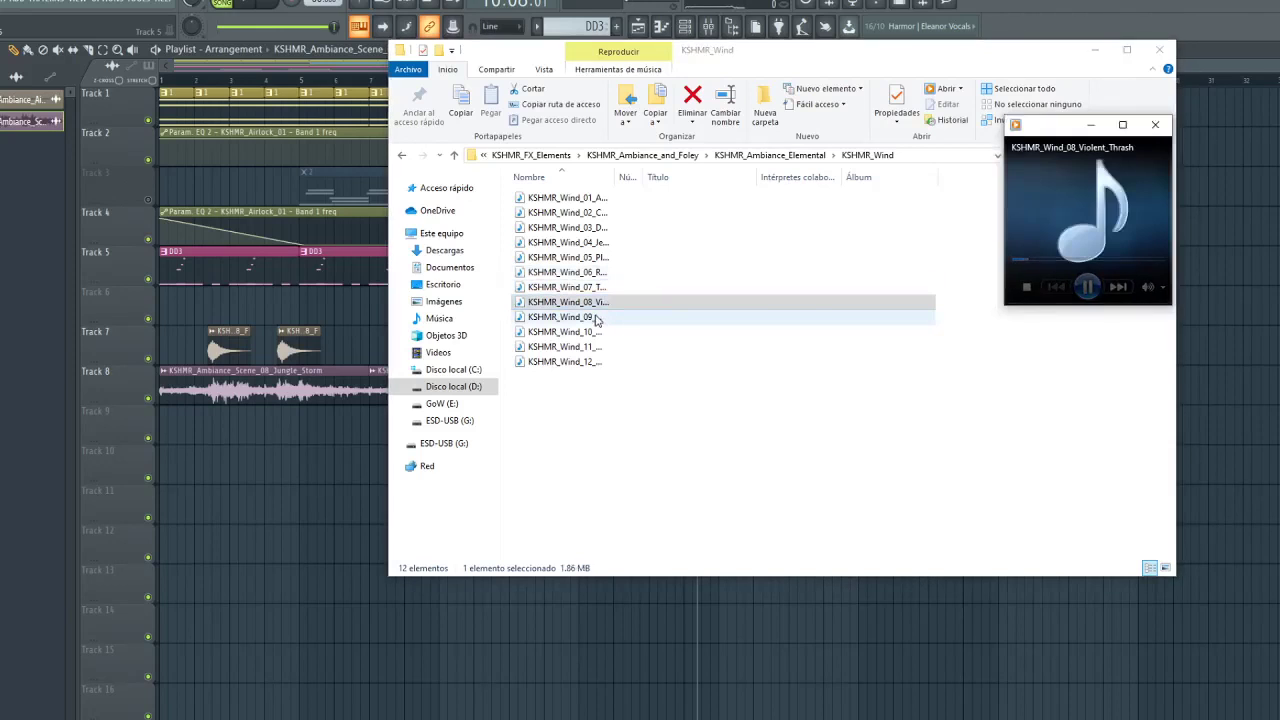
{"action": "left_click", "coordinate": [594, 320]}
{"action": "double_click", "coordinate": [602, 332]}
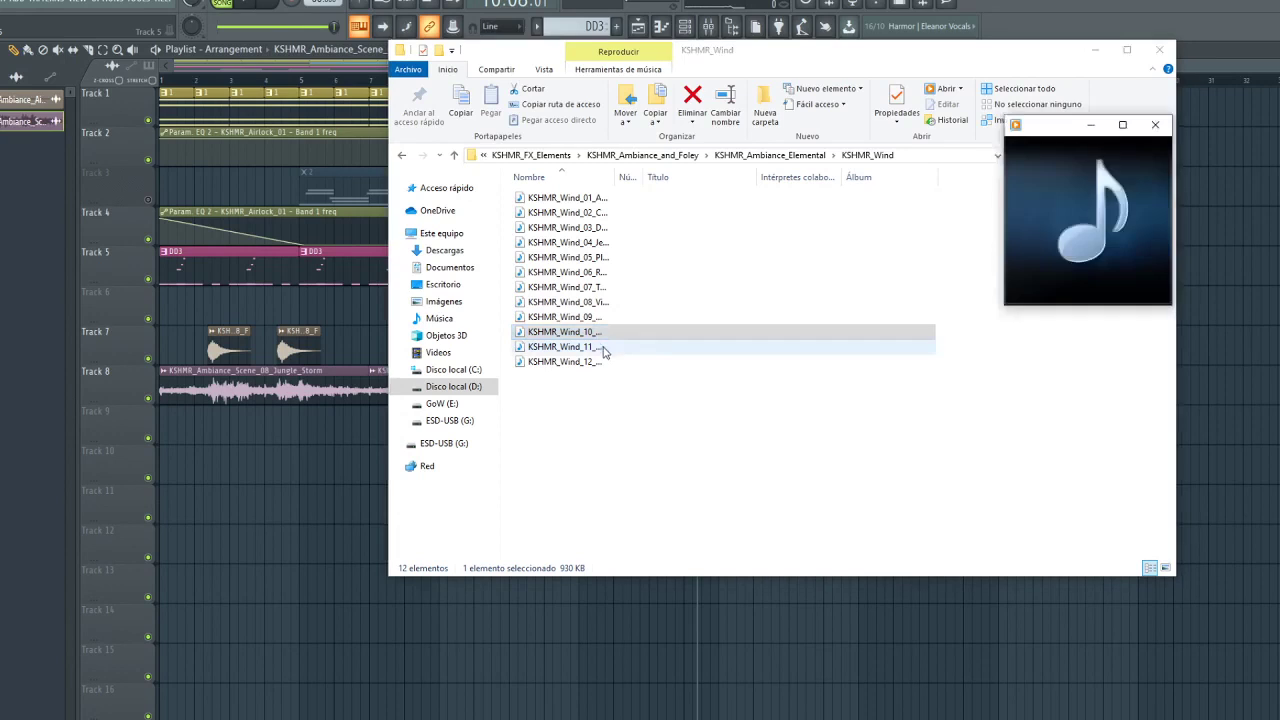
{"action": "double_click", "coordinate": [603, 348]}
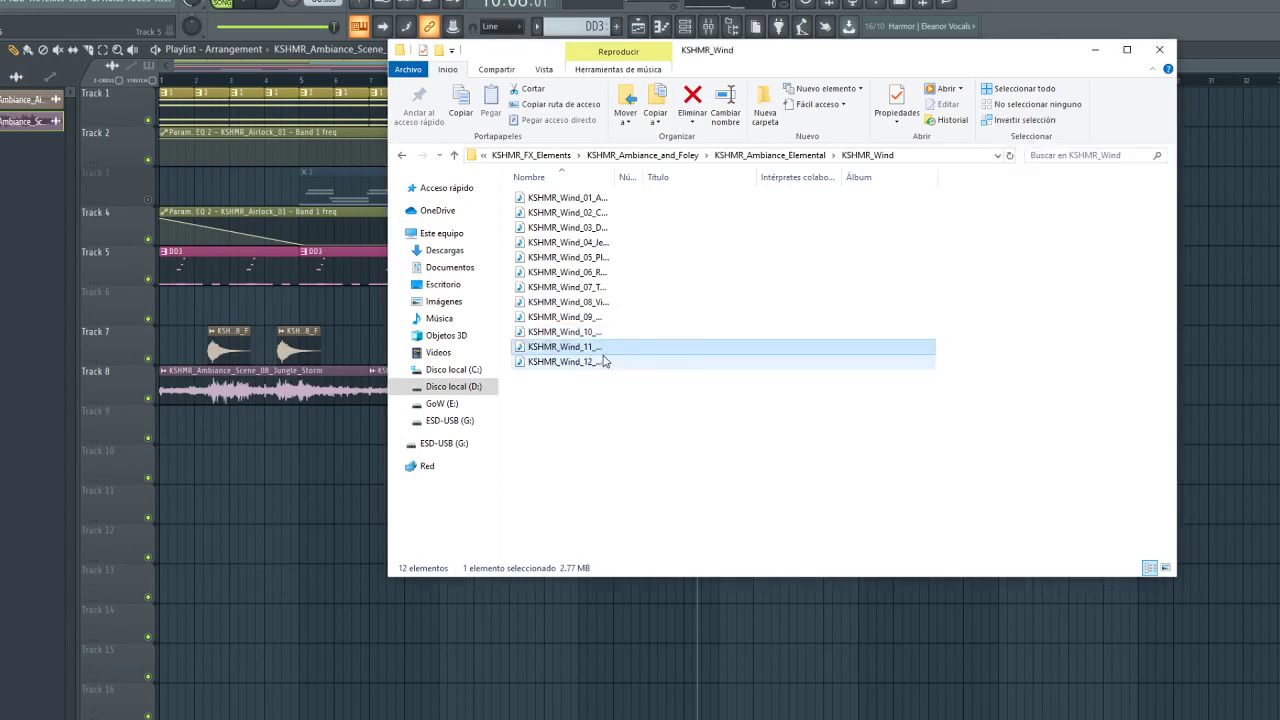
{"action": "left_click", "coordinate": [712, 345]}
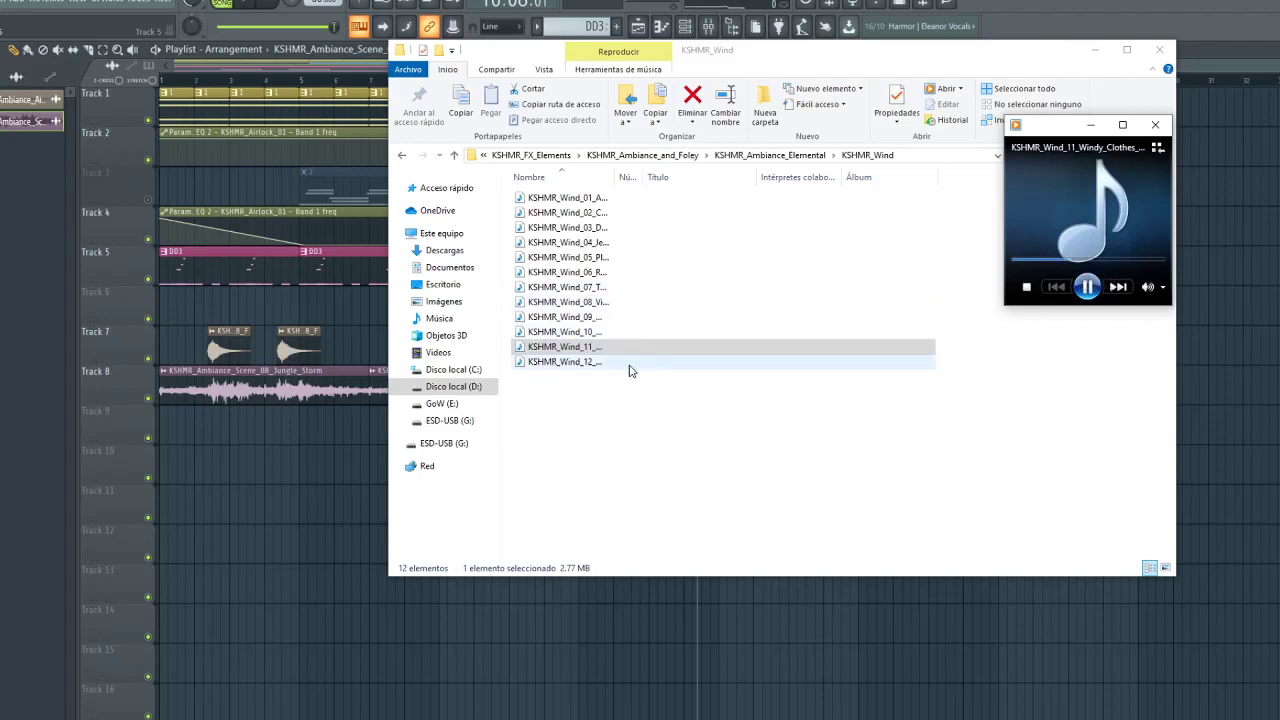
{"action": "left_click", "coordinate": [583, 362]}
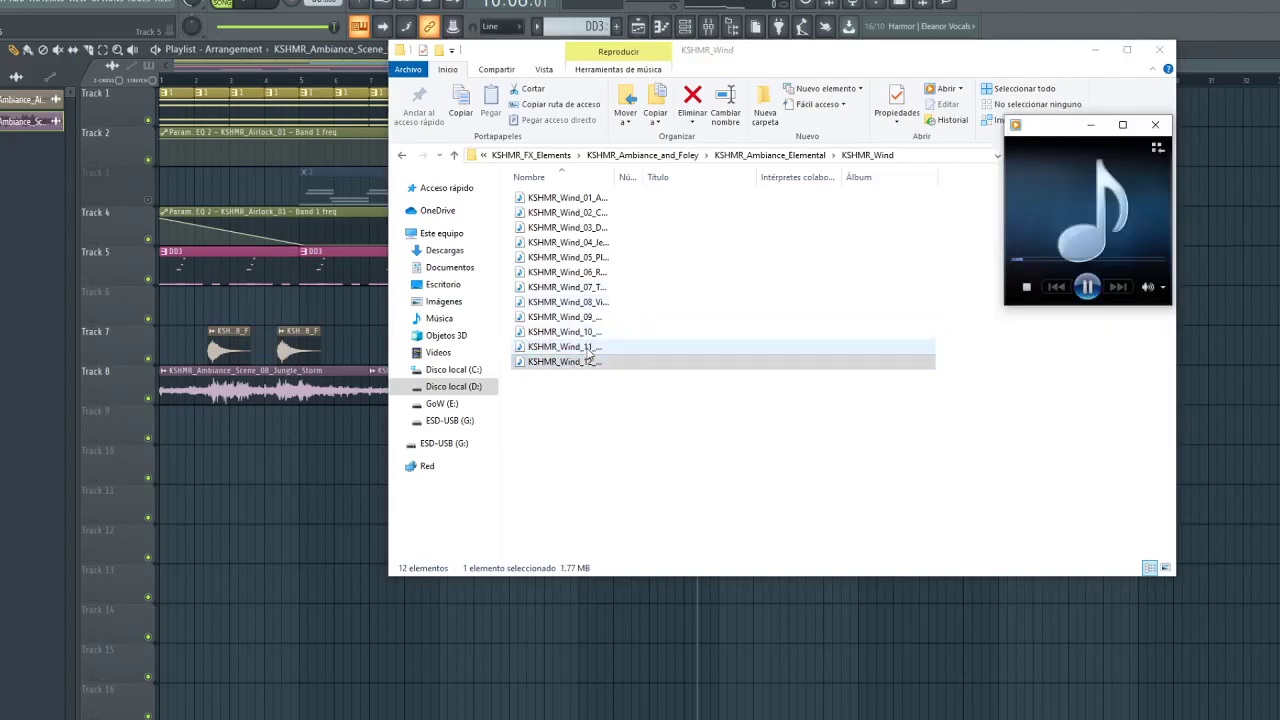
Add the KSHMR_Wind_11_Windy_Clothes_Flapping sample to the start of Track 9 in the playlist
{"action": "left_click", "coordinate": [593, 348]}
{"action": "left_click_drag", "start_coordinate": [297, 457], "coordinate": [181, 397]}
Try to fit the wind clip on Track 9 to the project tempo and revert its time stretch
{"action": "left_click", "coordinate": [164, 411]}
{"action": "left_click", "coordinate": [295, 488]}
{"action": "left_click", "coordinate": [657, 426]}
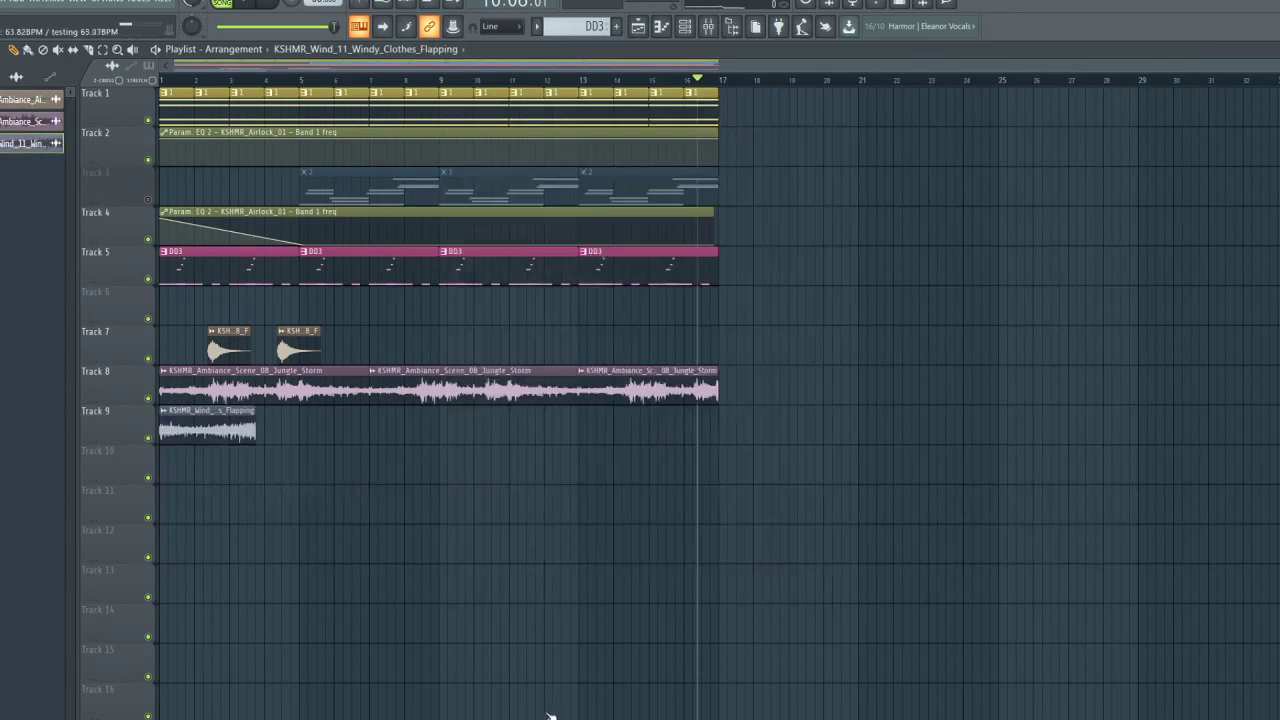
{"action": "left_click", "coordinate": [1154, 125]}
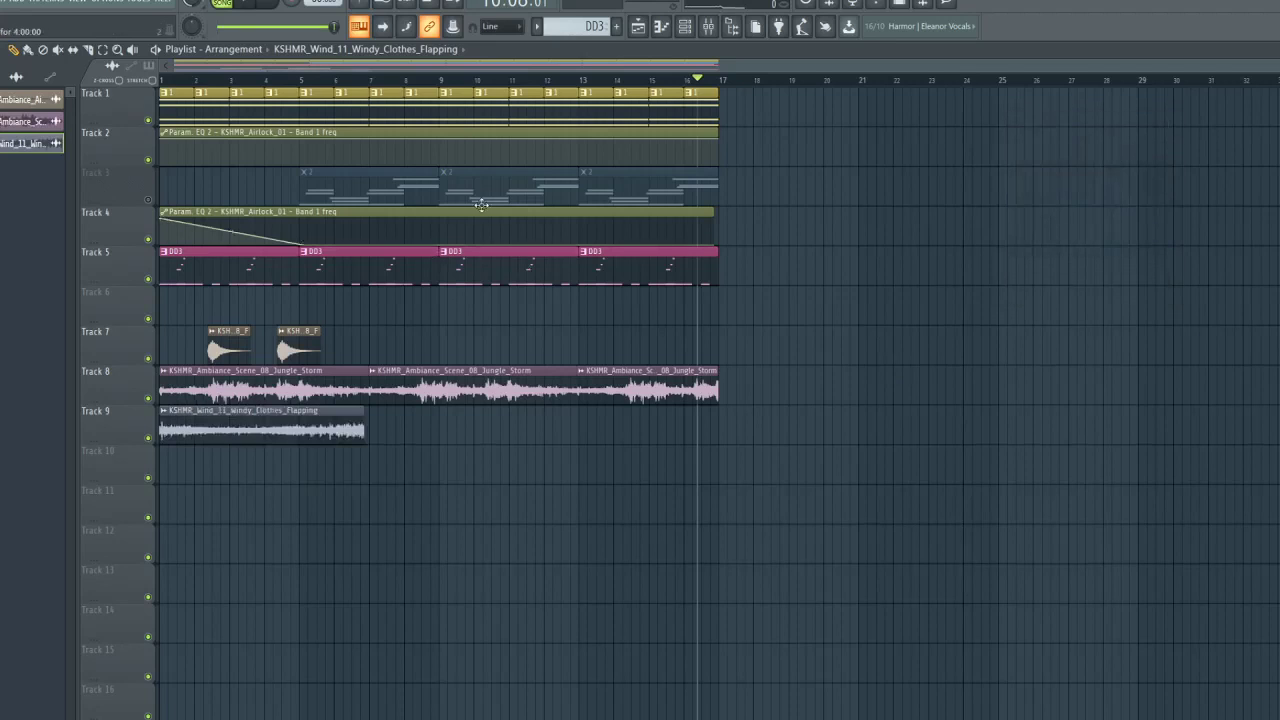
{"action": "scroll", "coordinate": [210, 82], "scroll_direction": "up", "scroll_amount": 3}
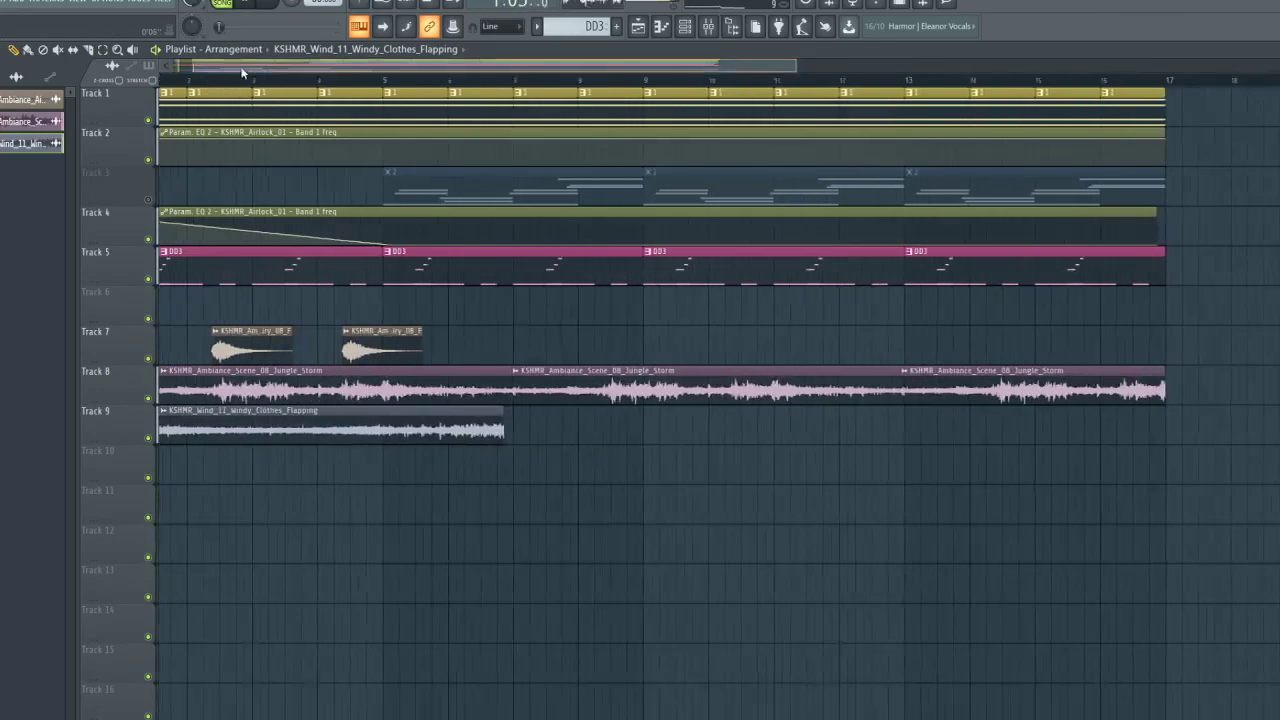
{"action": "double_click", "coordinate": [312, 419]}
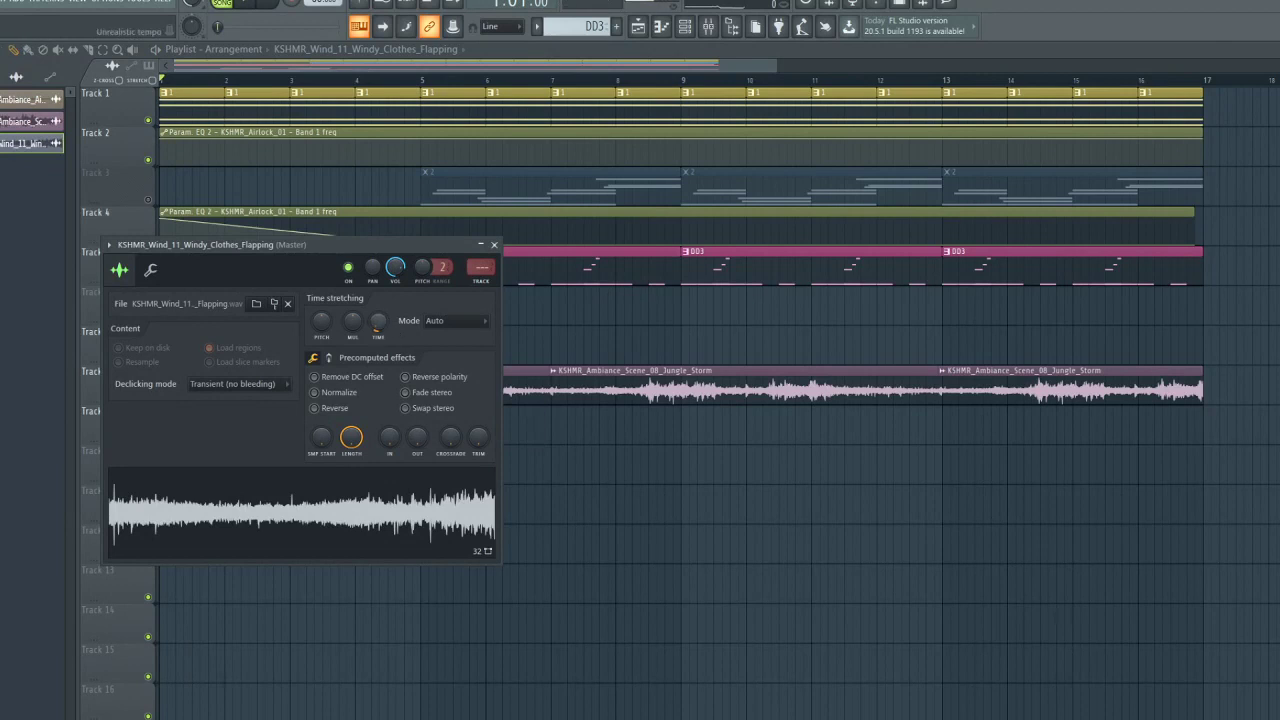
{"action": "left_click_drag", "start_coordinate": [375, 244], "coordinate": [651, 241]}
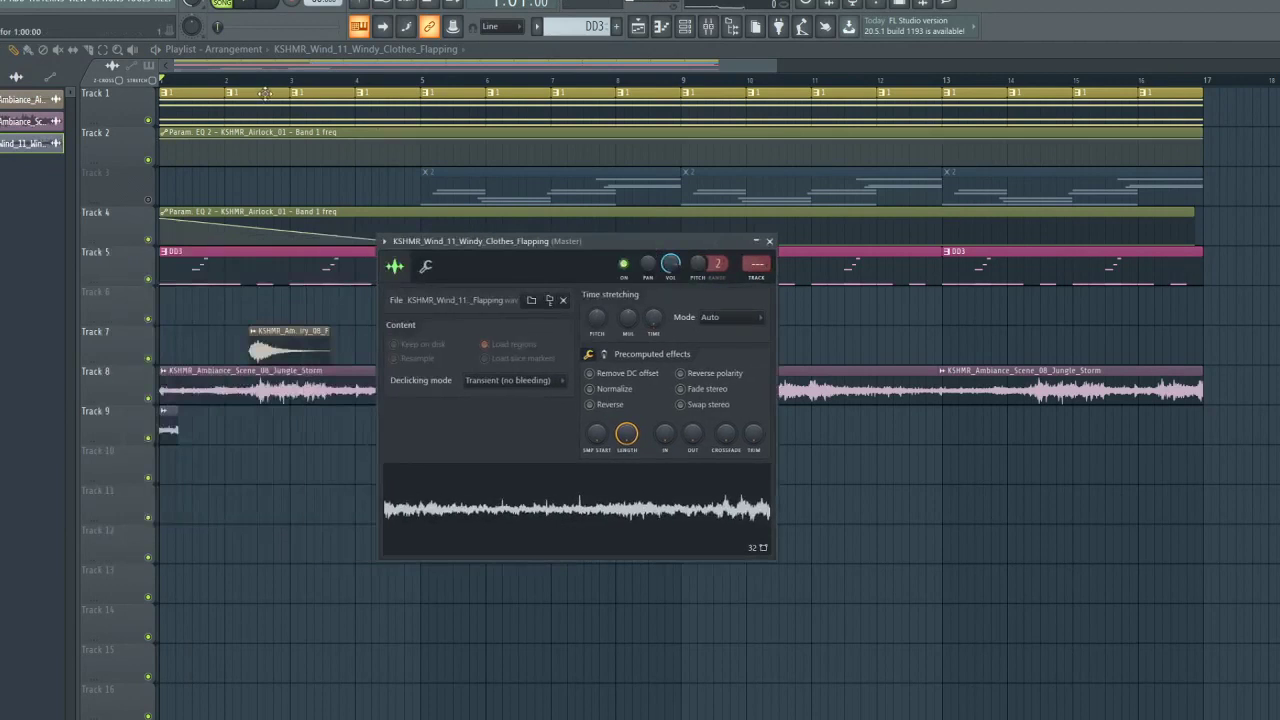
{"action": "key", "text": "ctrl+z"}
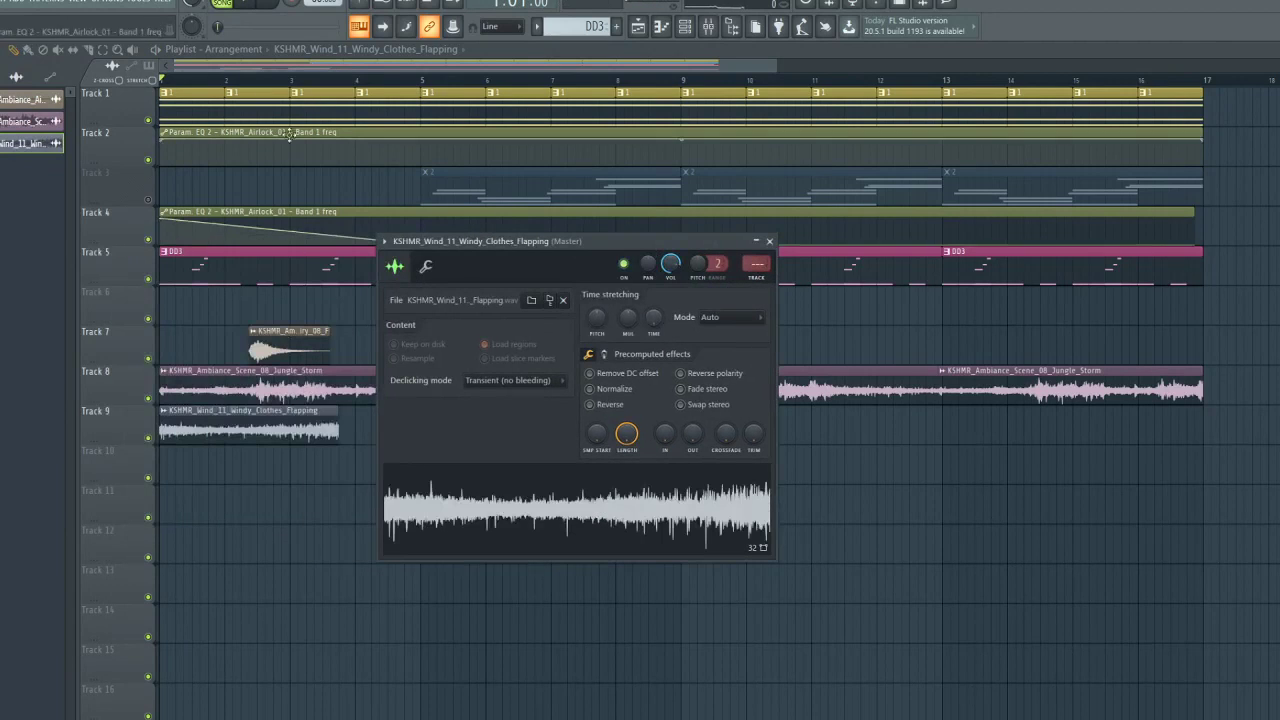
Route the wind clip's channel to mixer track 7 like Jungle_Storm, adjusting its panning and lowering its volume
{"action": "double_click", "coordinate": [297, 395]}
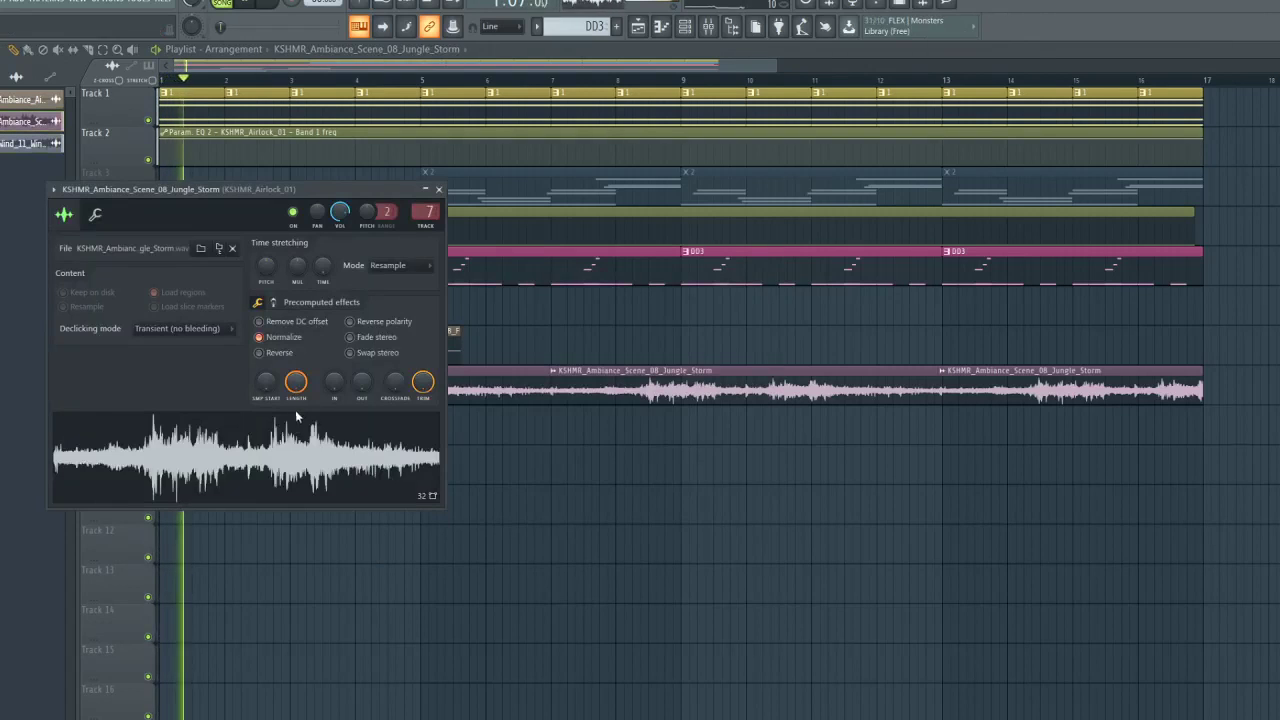
{"action": "left_click_drag", "start_coordinate": [385, 193], "coordinate": [944, 190]}
{"action": "double_click", "coordinate": [297, 428]}
{"action": "key", "text": "space"}
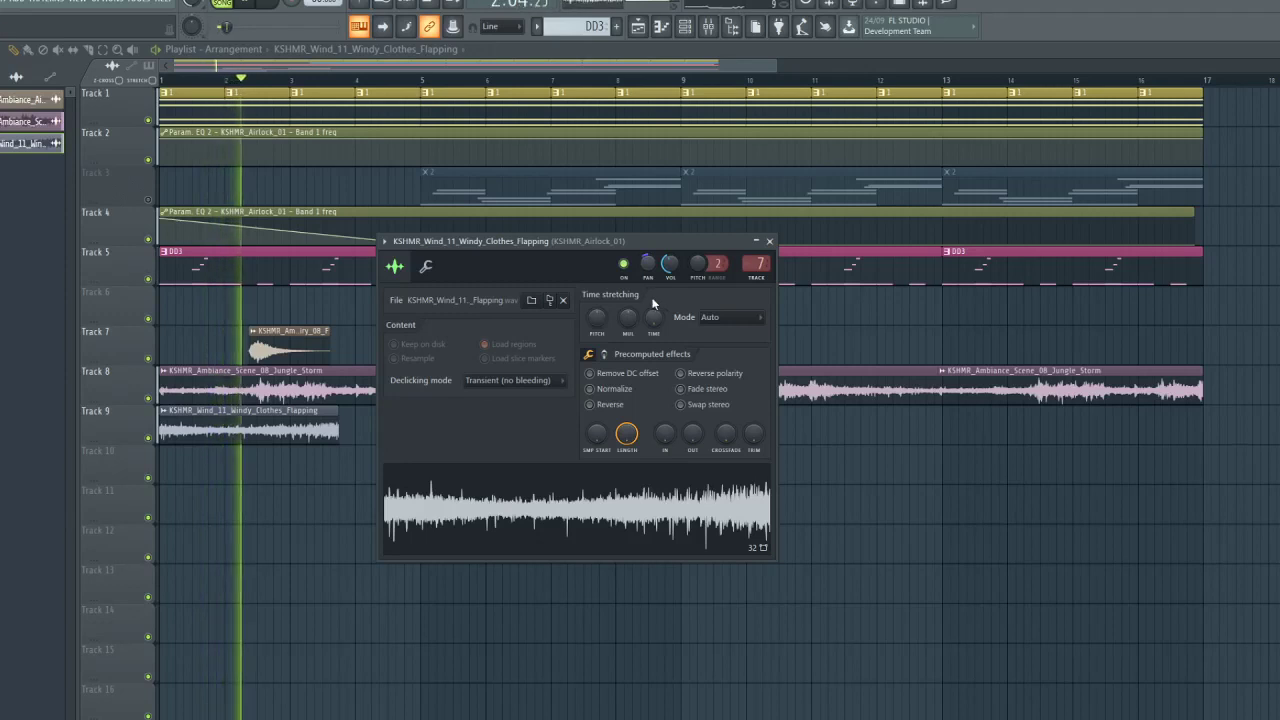
Repeat the wind clip back to back on Track 9 until five clips reach almost bar 15
{"action": "left_click", "coordinate": [323, 440]}
{"action": "left_click", "coordinate": [340, 416]}
{"action": "left_click_drag", "start_coordinate": [504, 462], "coordinate": [514, 405]}
{"action": "left_click_drag", "start_coordinate": [795, 532], "coordinate": [702, 412]}
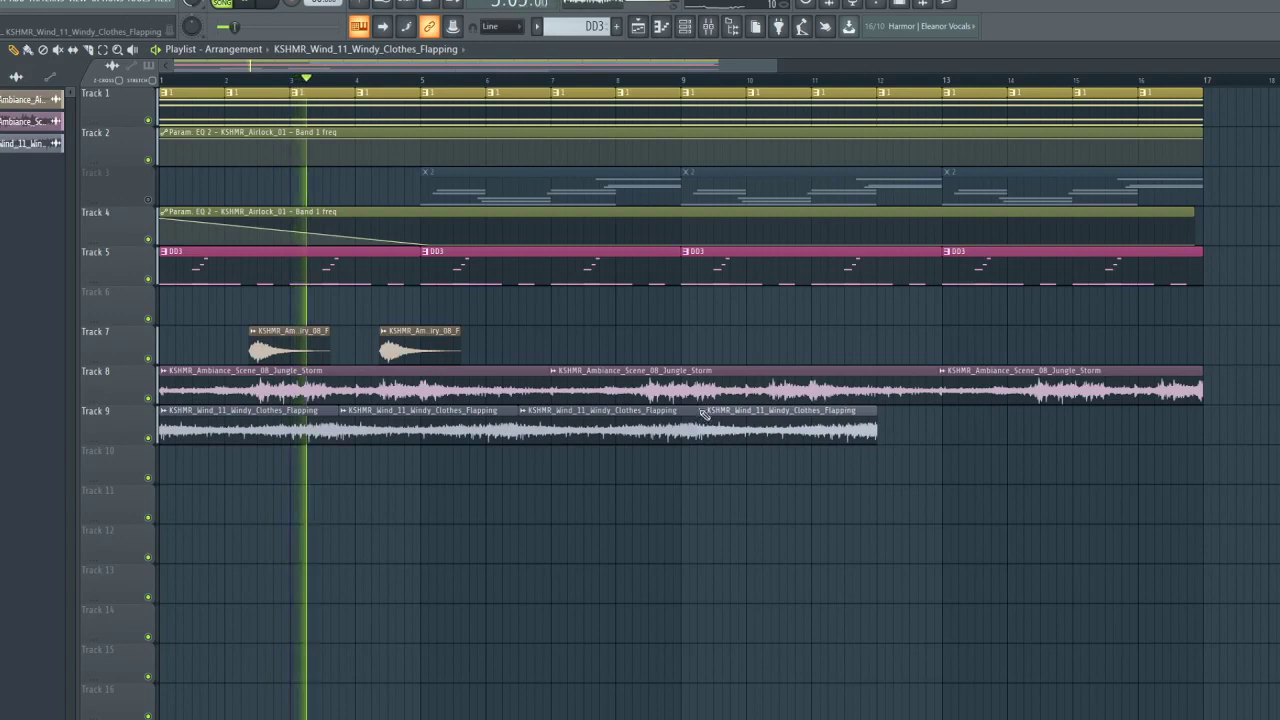
{"action": "left_click", "coordinate": [890, 428]}
Set the declicking mode of the Jungle_Storm and Windy_Clothes_Flapping channels to Generic (bleeding)
{"action": "double_click", "coordinate": [548, 378]}
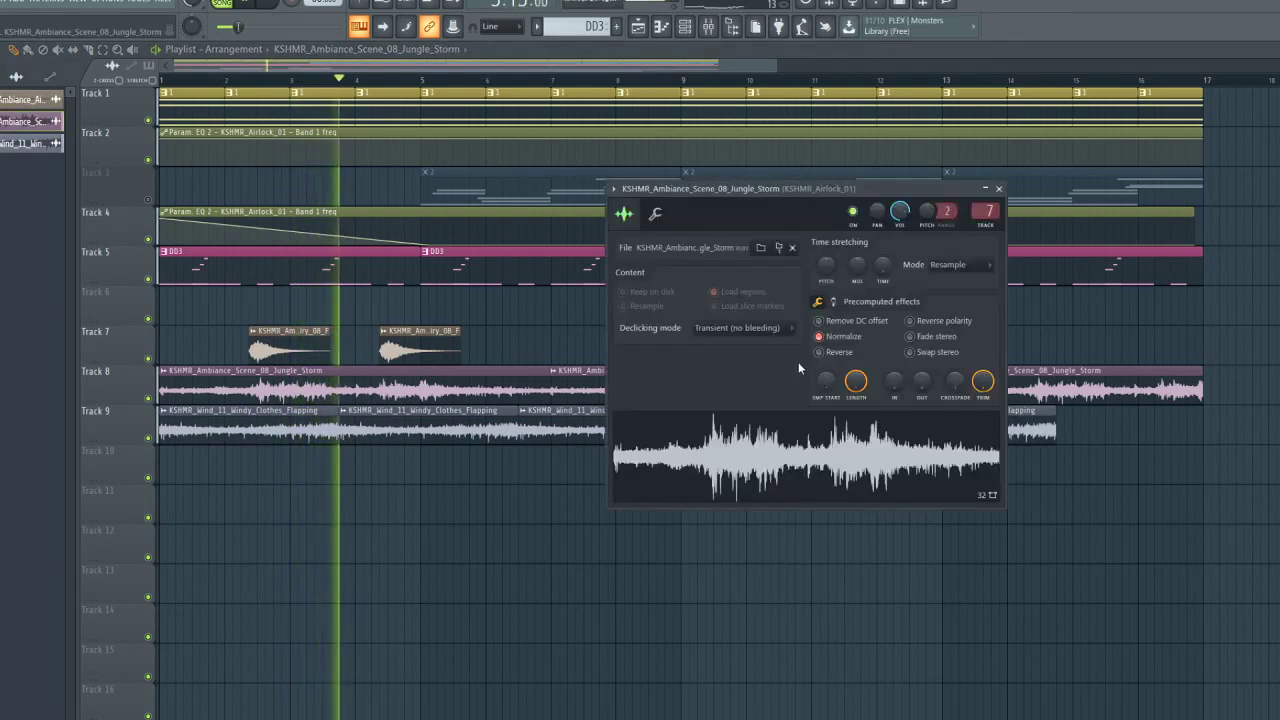
{"action": "left_click", "coordinate": [744, 327]}
{"action": "left_click", "coordinate": [744, 384]}
{"action": "double_click", "coordinate": [548, 425]}
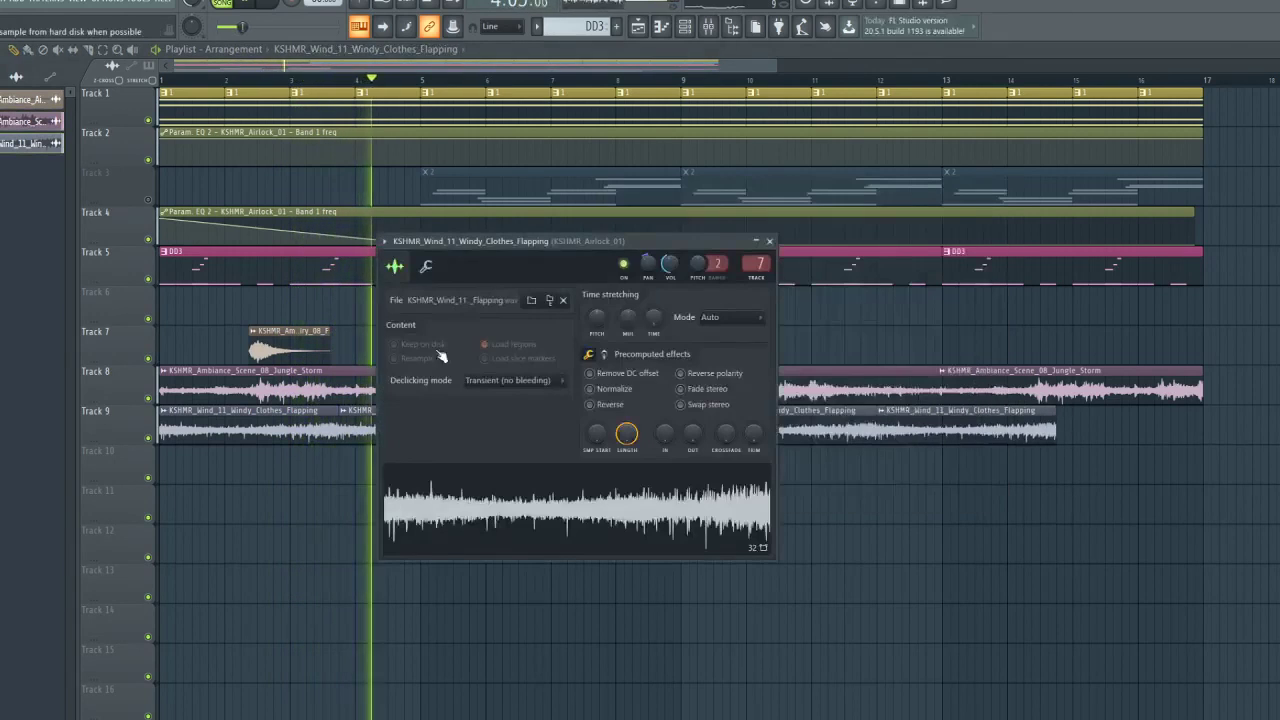
{"action": "left_click", "coordinate": [513, 380]}
{"action": "left_click", "coordinate": [513, 436]}
Add a sixth wind clip on Track 9 trimmed to end at bar 17, and lower the wind channel's volume
{"action": "left_click", "coordinate": [908, 560]}
{"action": "right_click", "coordinate": [912, 550]}
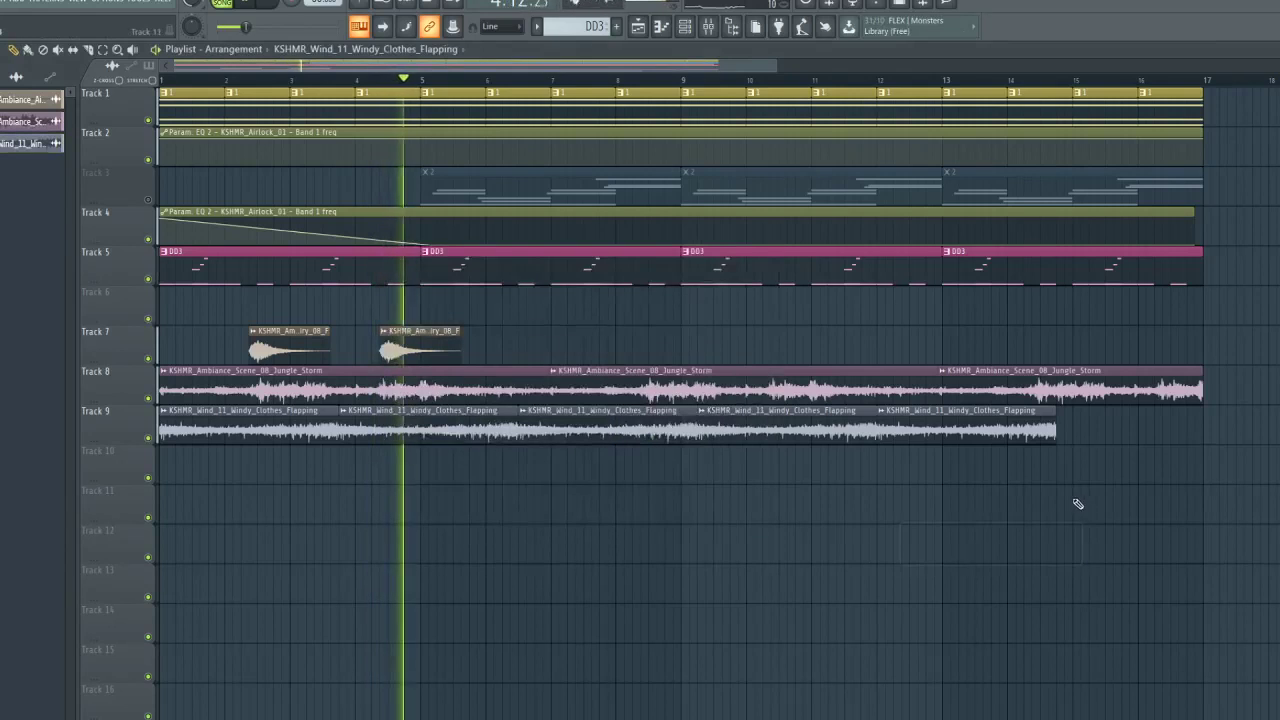
{"action": "left_click_drag", "start_coordinate": [1064, 465], "coordinate": [1058, 416]}
{"action": "double_click", "coordinate": [1016, 418]}
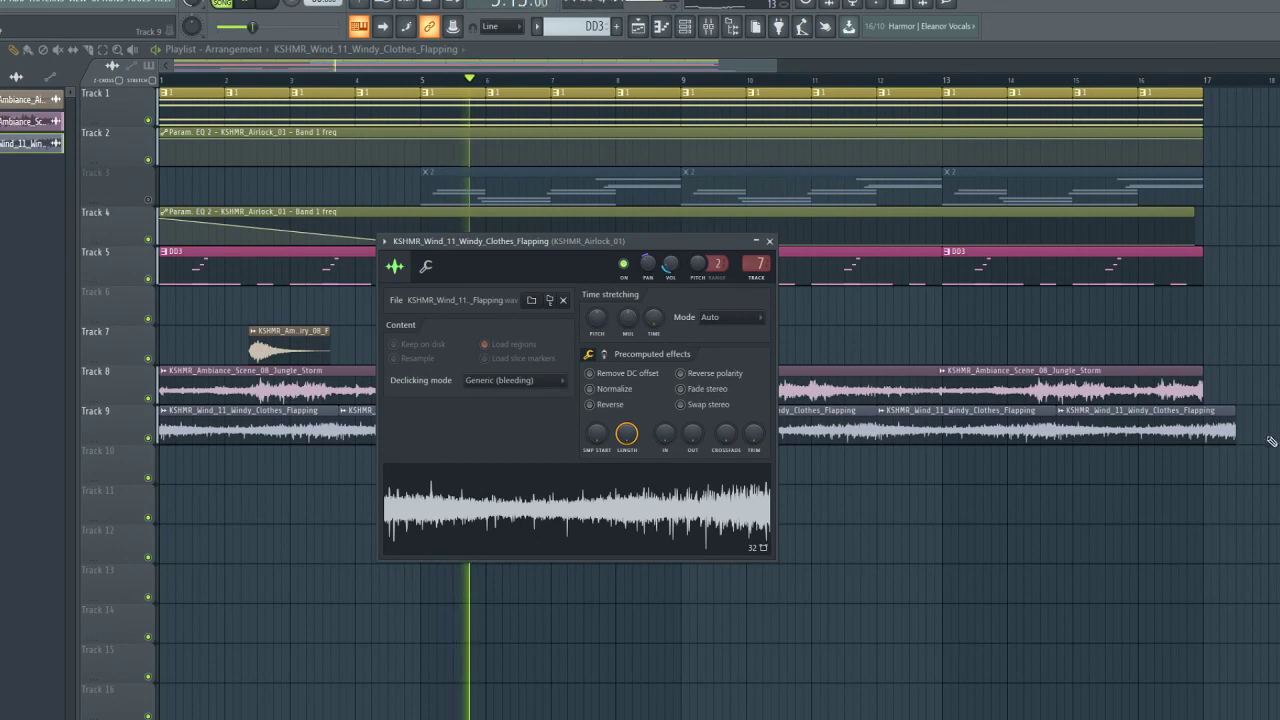
{"action": "left_click_drag", "start_coordinate": [1236, 424], "coordinate": [1203, 424]}
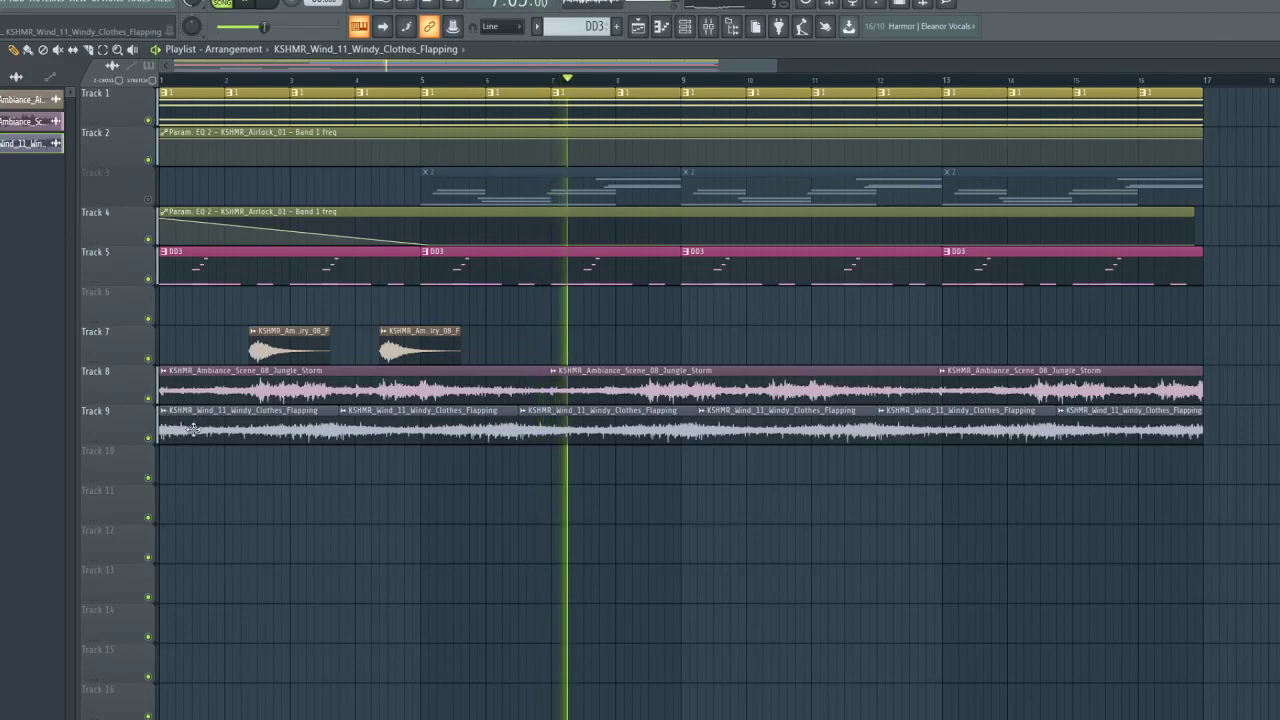
Place a copy of the wind clip at the start of Track 11 and make it unique
{"action": "left_click", "coordinate": [166, 411]}
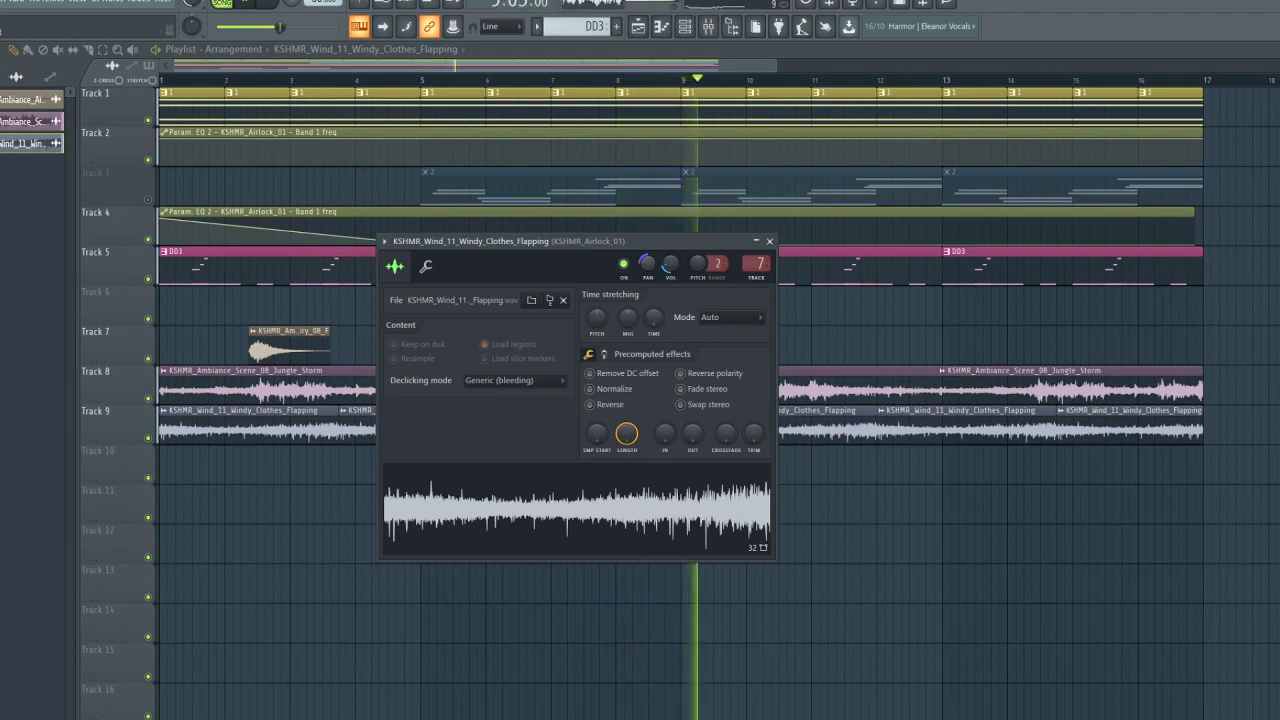
{"action": "left_click", "coordinate": [268, 505]}
{"action": "right_click", "coordinate": [300, 500]}
{"action": "left_click", "coordinate": [200, 460]}
{"action": "left_click_drag", "start_coordinate": [283, 452], "coordinate": [250, 492]}
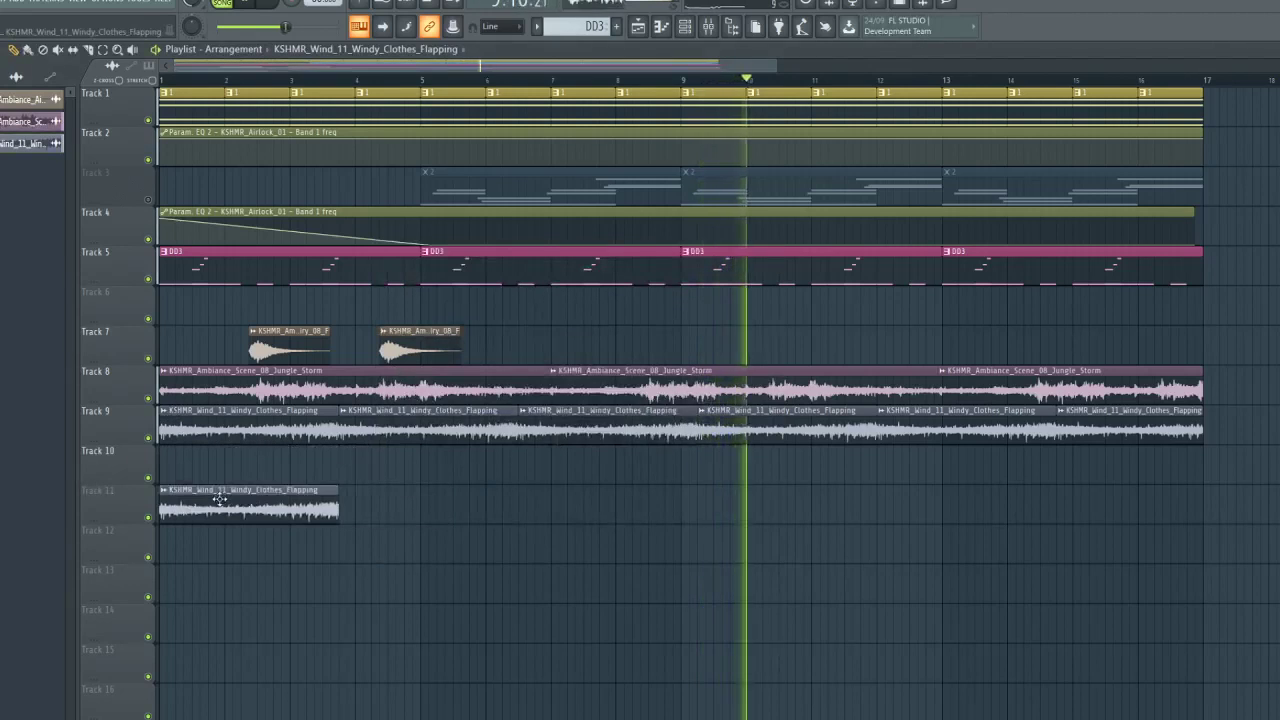
{"action": "left_click", "coordinate": [163, 490]}
{"action": "left_click", "coordinate": [195, 596]}
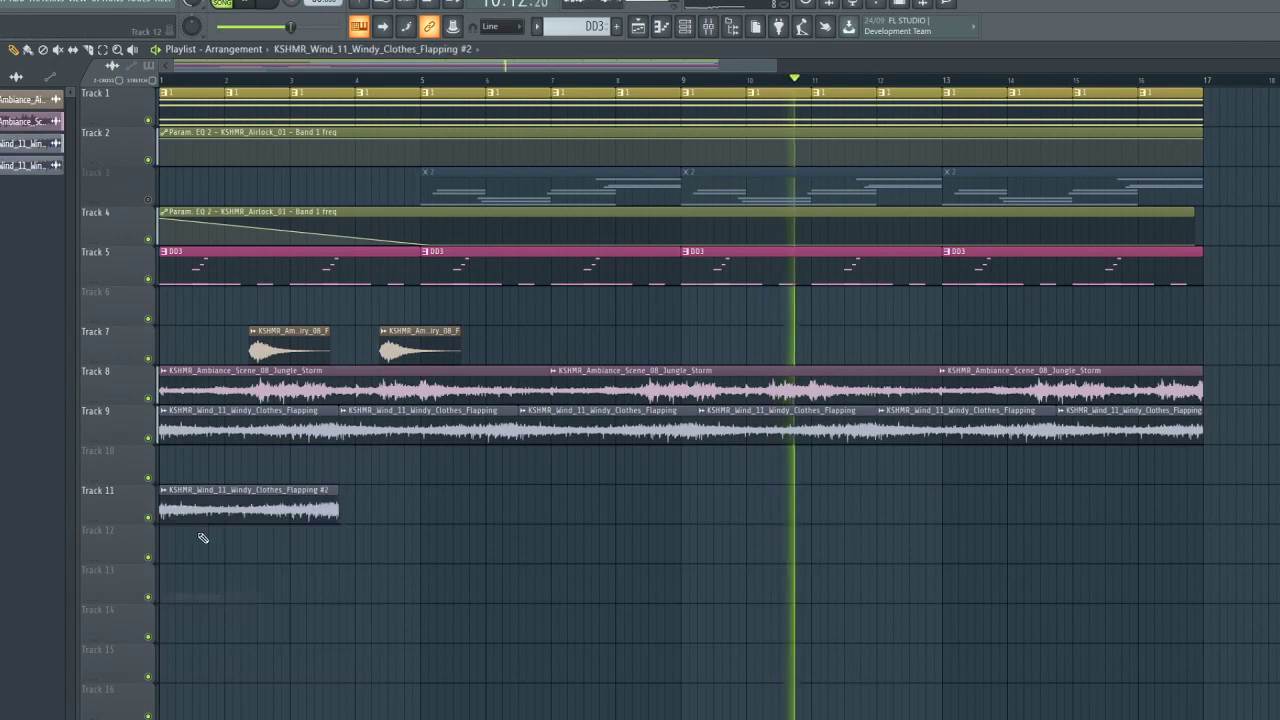
Pan the unique wind clip on Track 11 to the opposite side of the original and color it red
{"action": "double_click", "coordinate": [213, 516]}
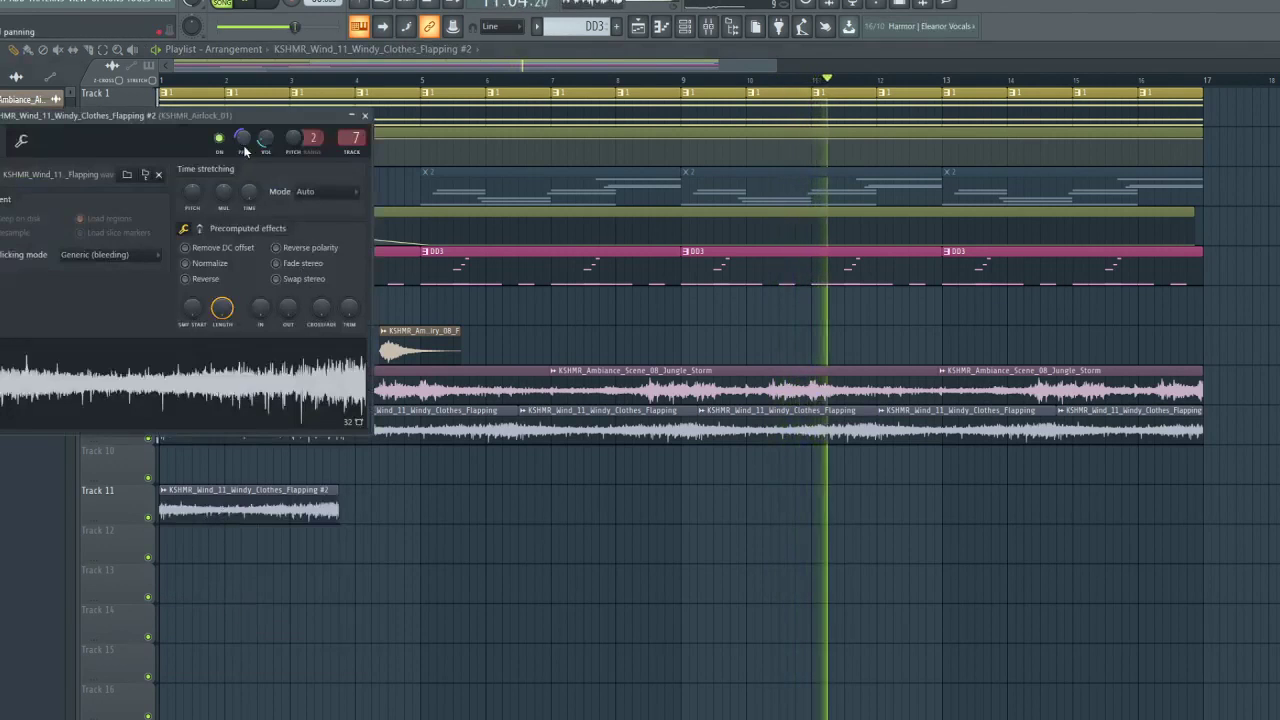
{"action": "left_click", "coordinate": [163, 490]}
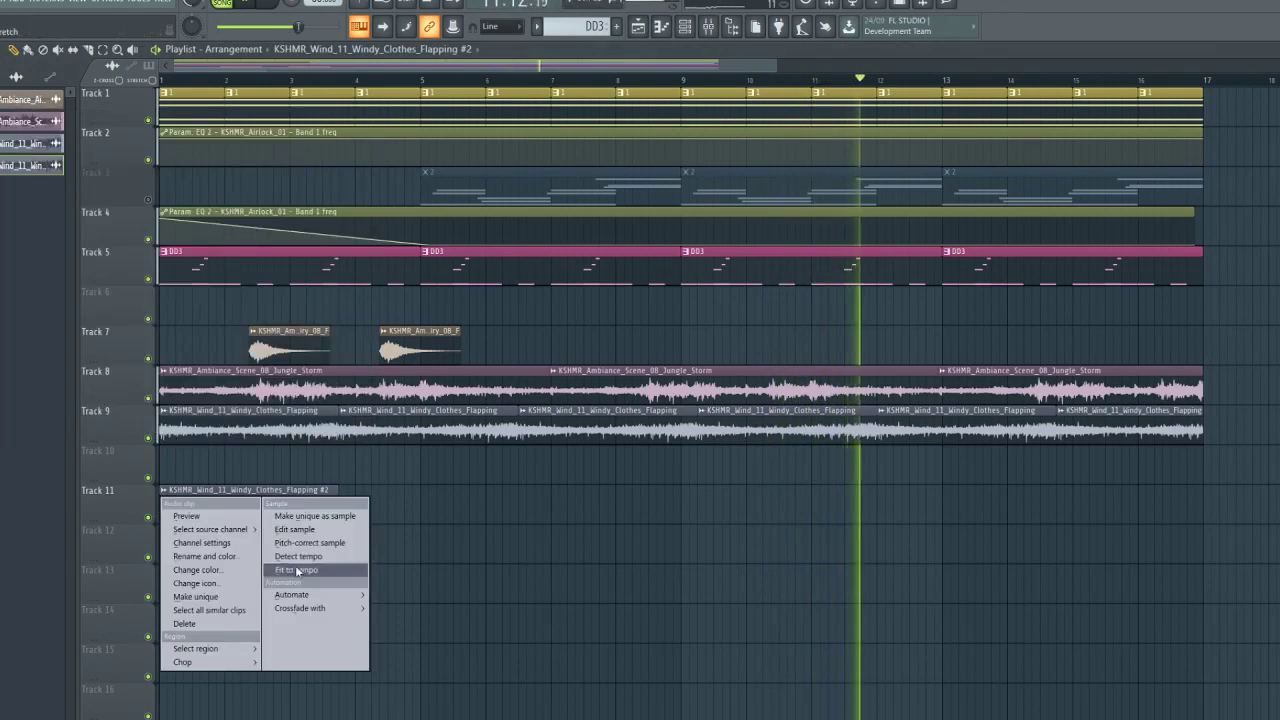
{"action": "left_click", "coordinate": [236, 575]}
{"action": "left_click", "coordinate": [429, 476]}
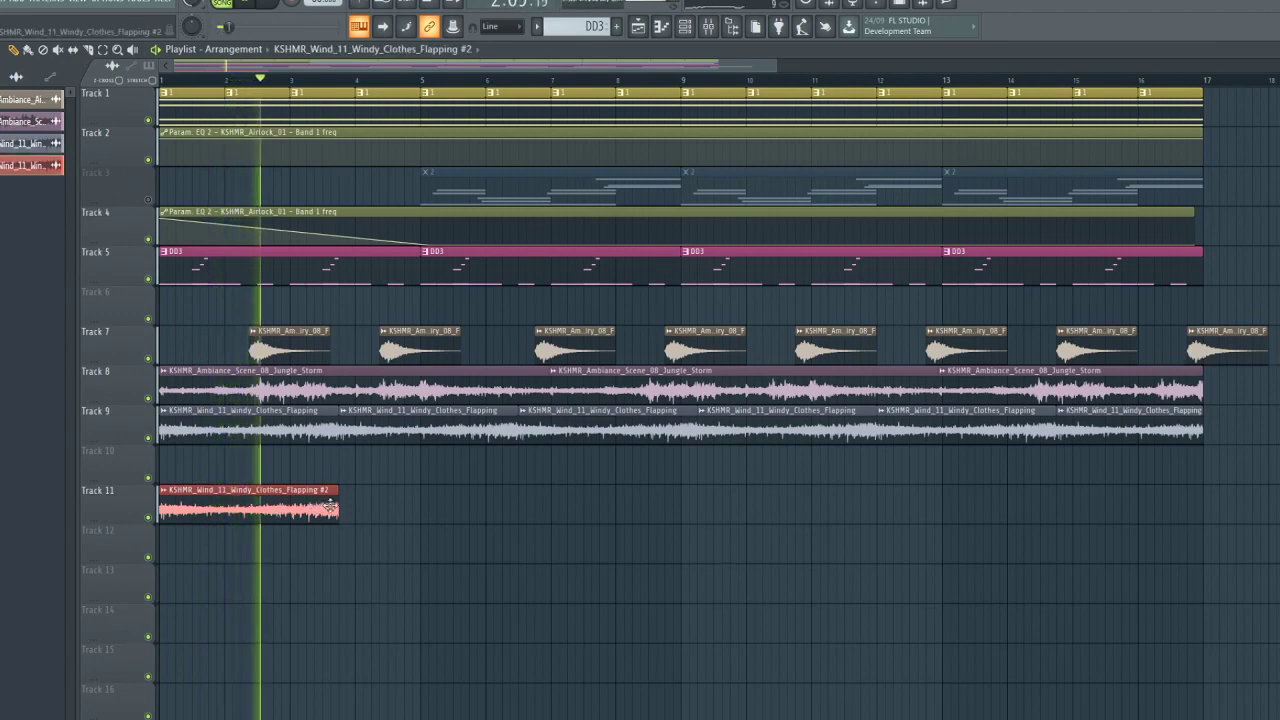
{"action": "left_click_drag", "start_coordinate": [333, 506], "coordinate": [288, 470]}
{"action": "left_click", "coordinate": [468, 508]}
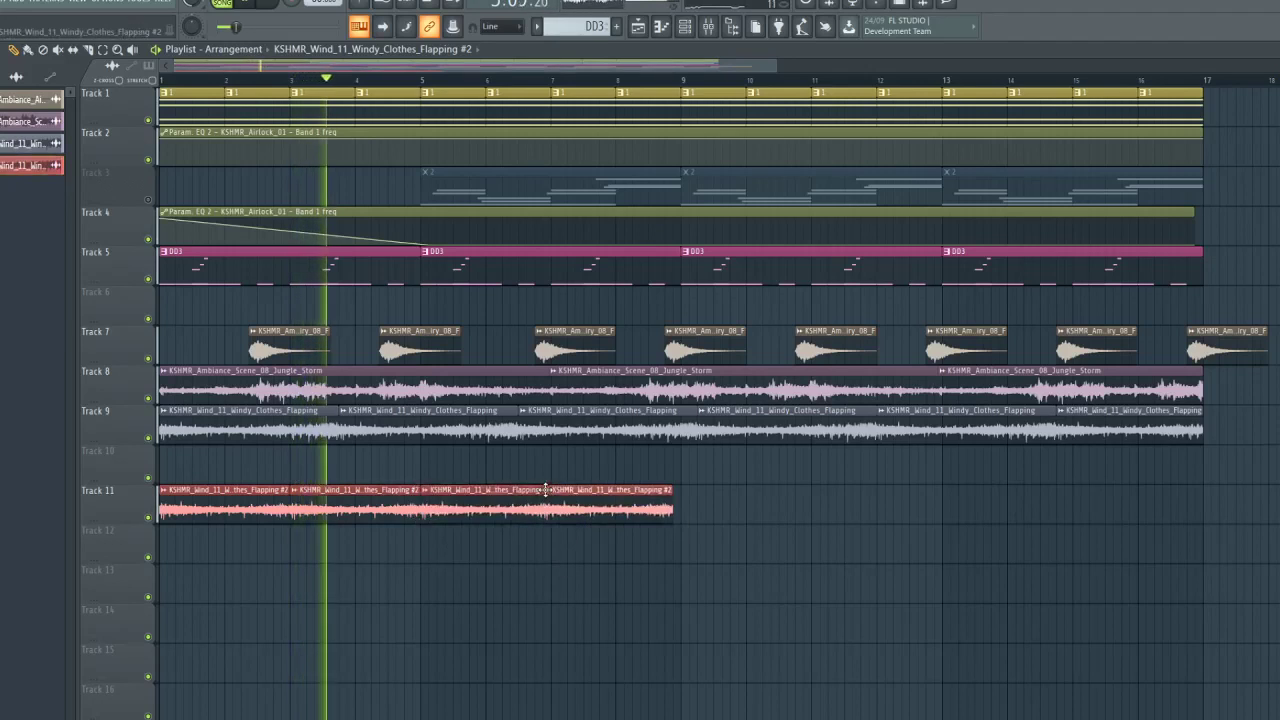
{"action": "right_click", "coordinate": [483, 511]}
{"action": "right_click", "coordinate": [355, 513]}
{"action": "key", "text": "space"}
{"action": "left_click_drag", "start_coordinate": [347, 509], "coordinate": [340, 509]}
Fill Track 11 with six back-to-back red wind clips, trimming the last one to end at bar 17
{"action": "double_click", "coordinate": [300, 490]}
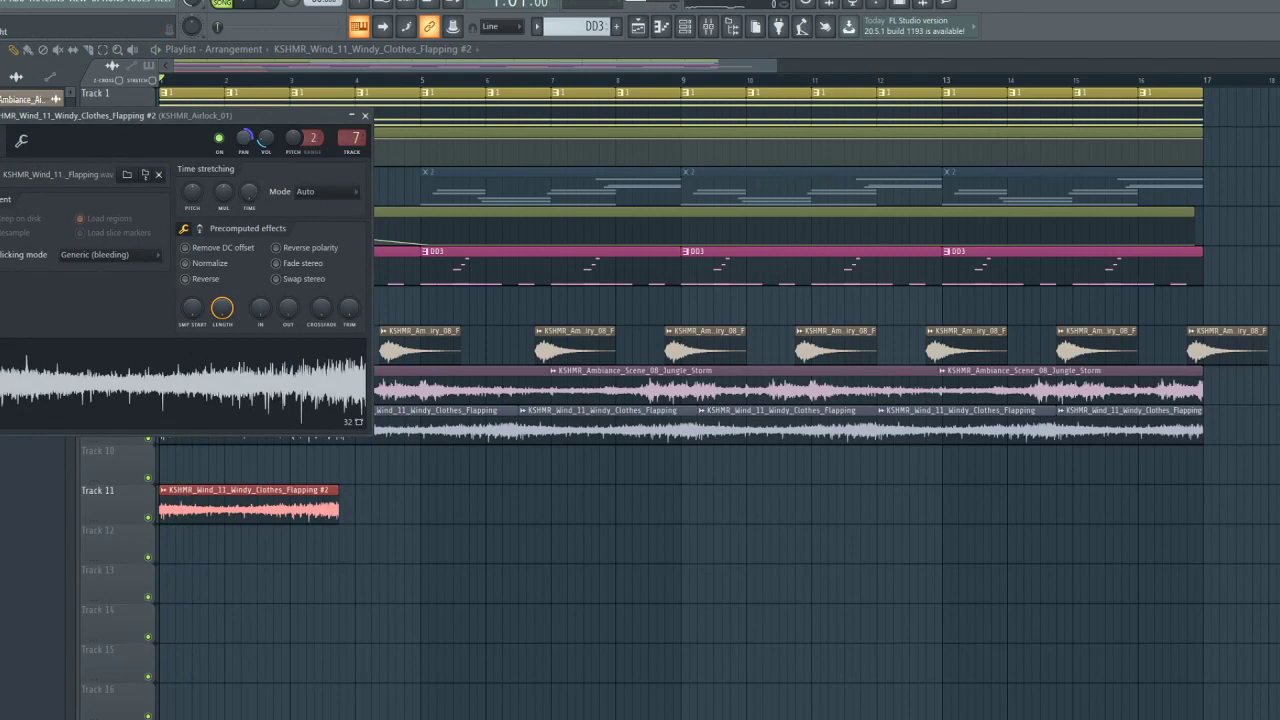
{"action": "left_click", "coordinate": [350, 508]}
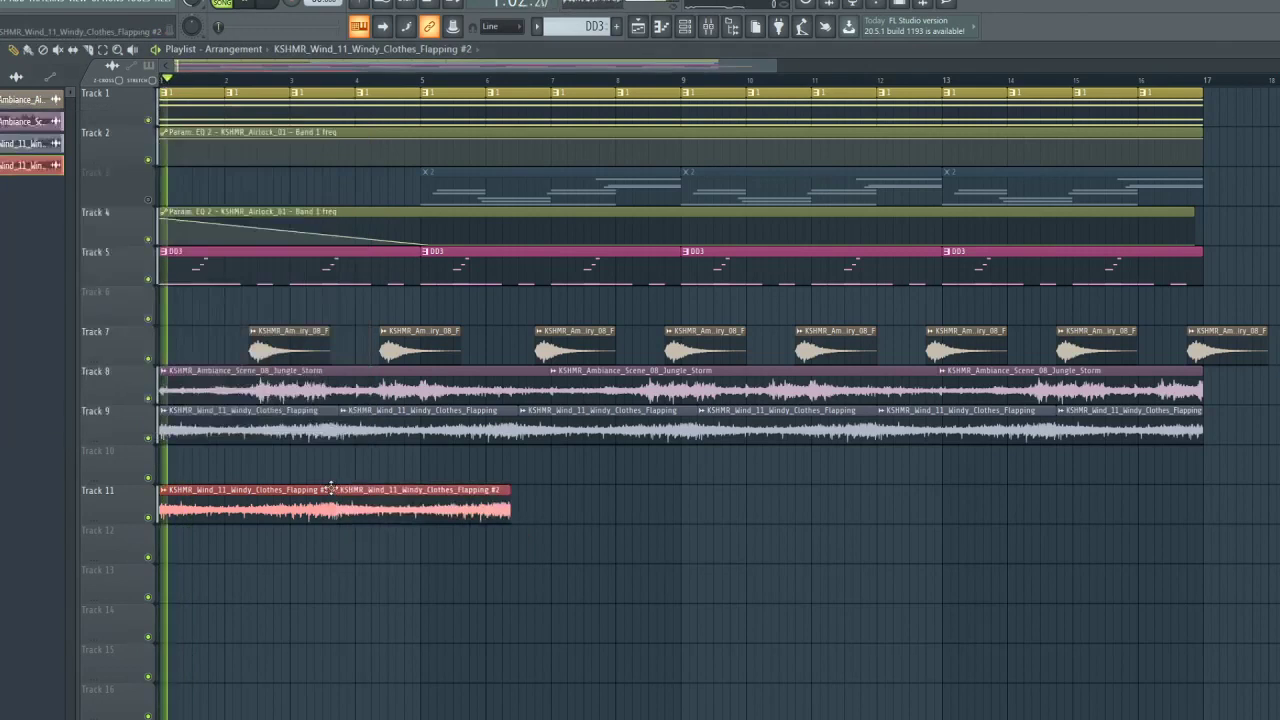
{"action": "left_click", "coordinate": [515, 507]}
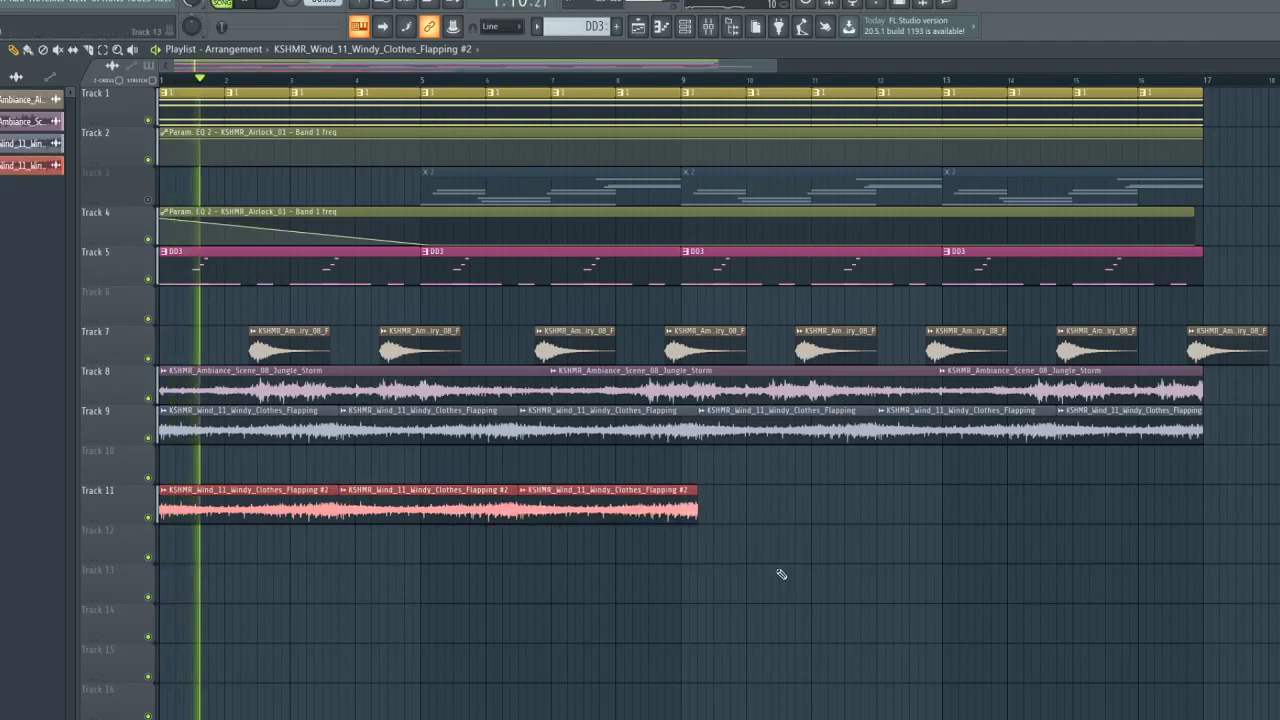
{"action": "left_click", "coordinate": [700, 508]}
{"action": "left_click_drag", "start_coordinate": [906, 615], "coordinate": [882, 482]}
{"action": "left_click_drag", "start_coordinate": [1026, 560], "coordinate": [1056, 504]}
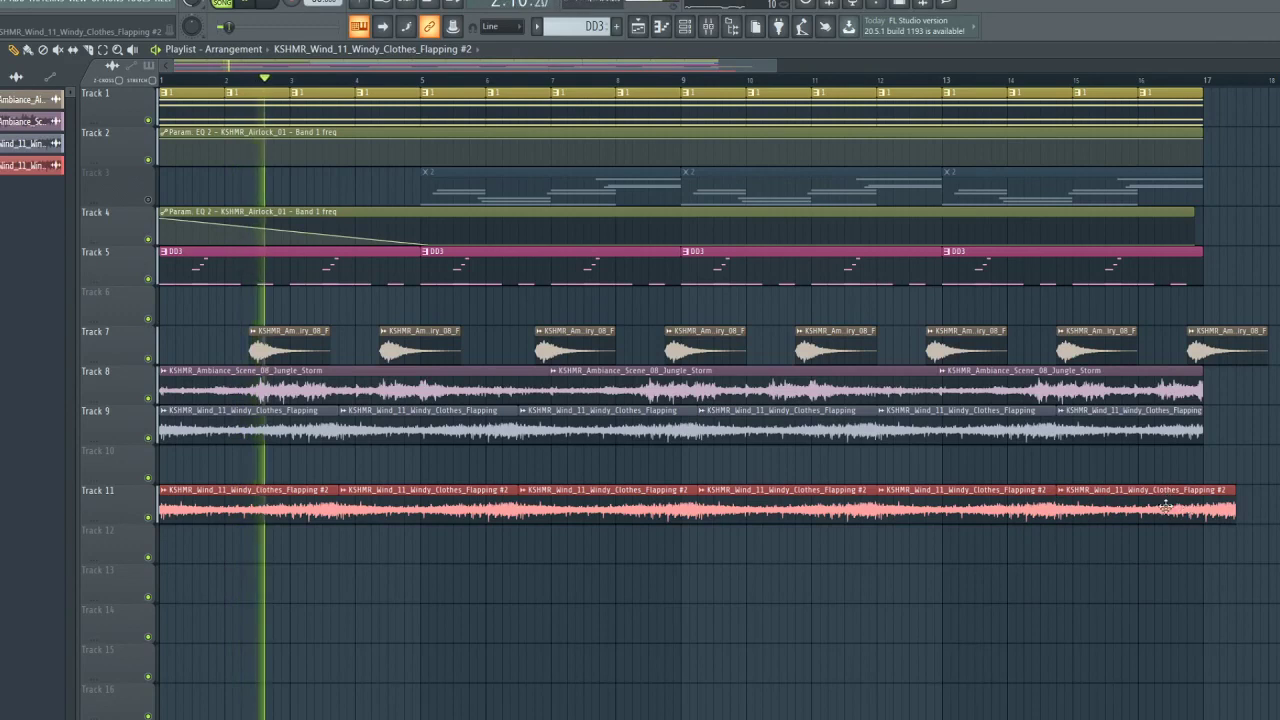
{"action": "left_click_drag", "start_coordinate": [1235, 503], "coordinate": [1201, 503]}
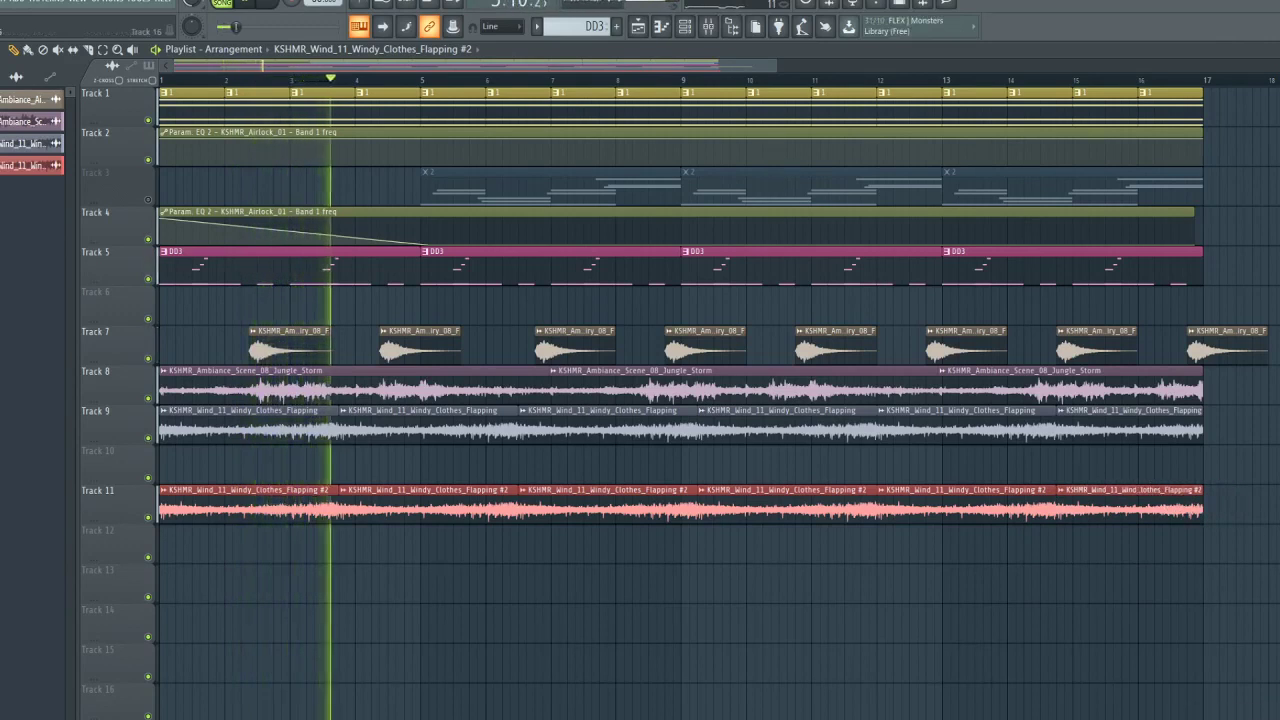
{"action": "key", "text": "XF86AudioRaiseVolume"}
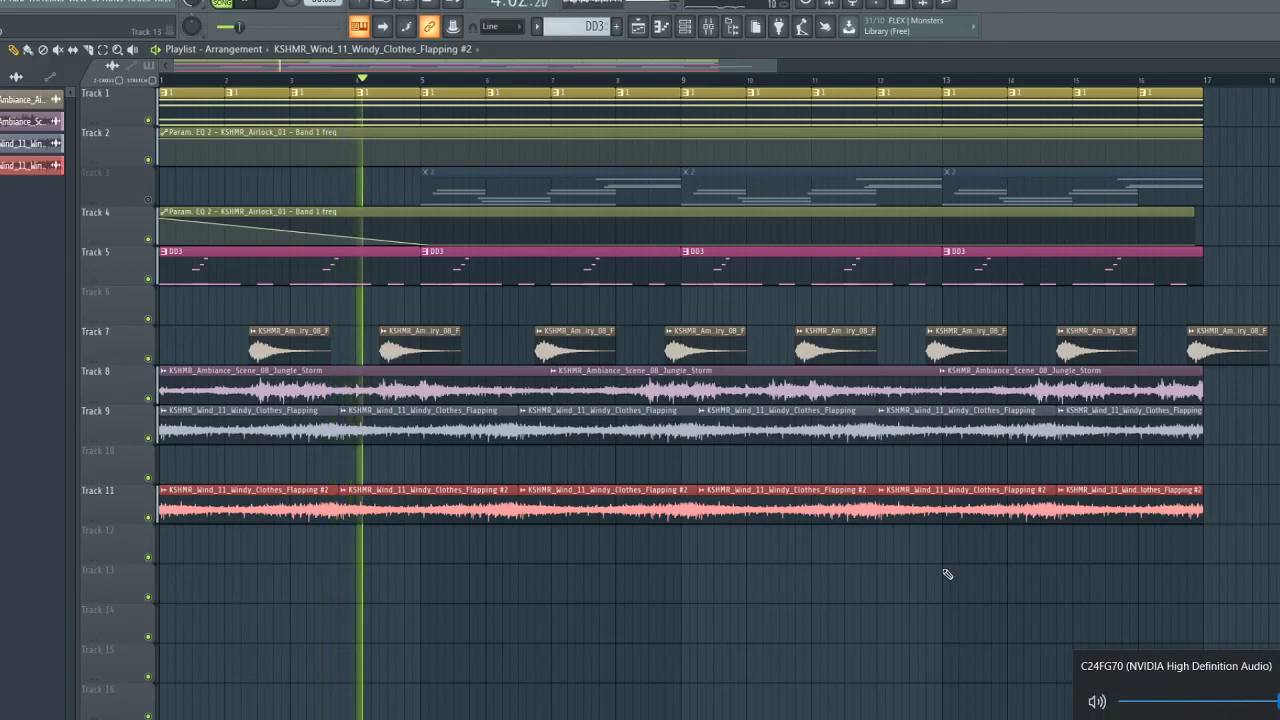
{"action": "left_click", "coordinate": [836, 614]}
{"action": "right_click", "coordinate": [870, 624]}
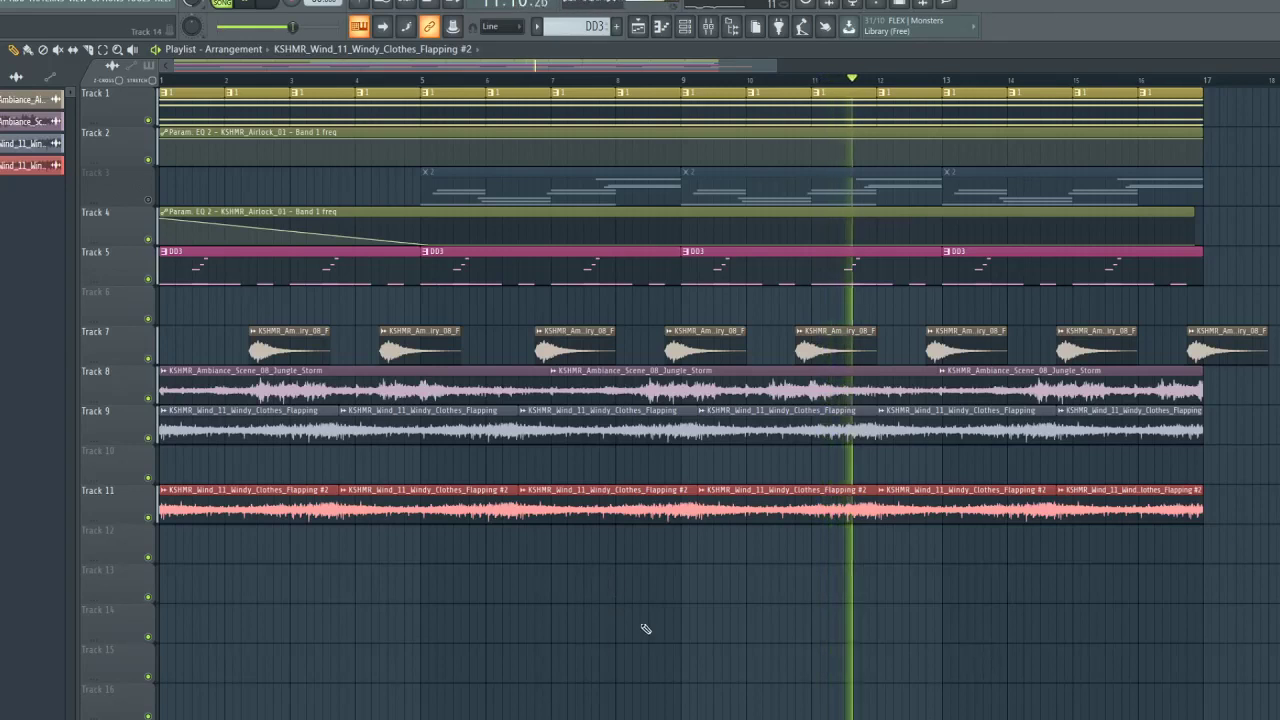
Switch to File Explorer, open the KSHMR_Ambiance_Scenes folder and preview its first sample
{"action": "key", "text": "alt+Tab"}
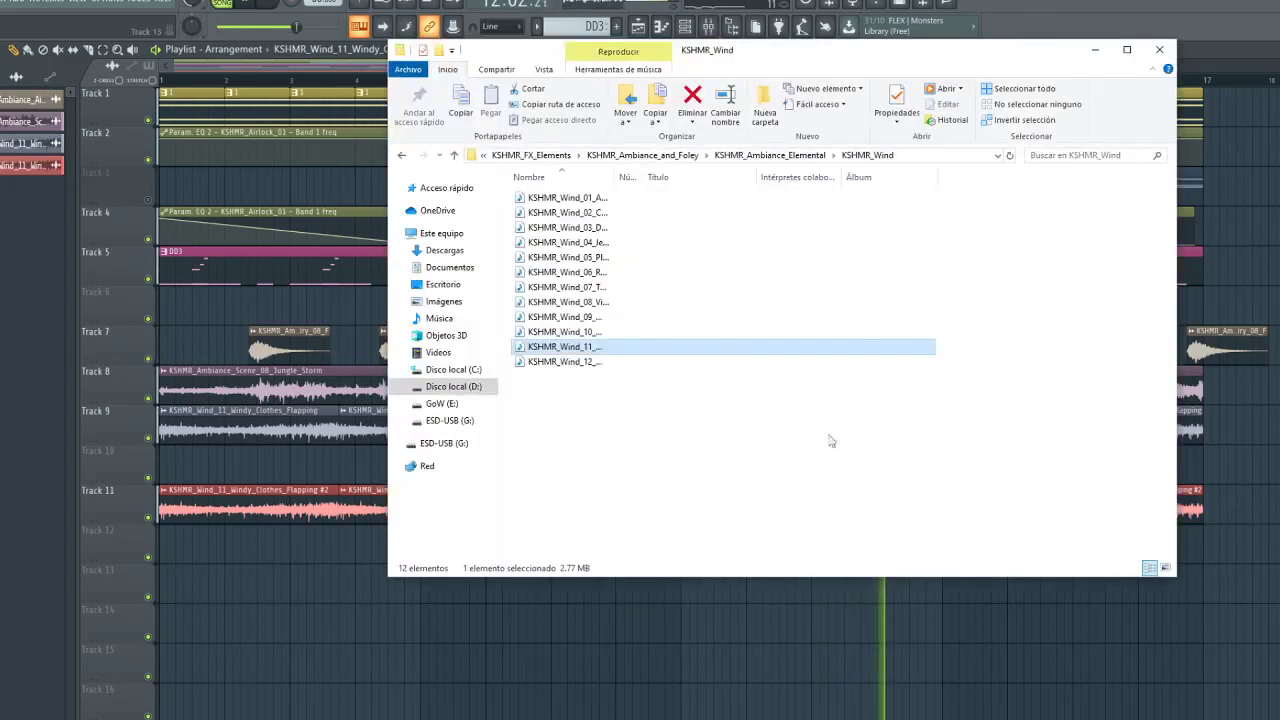
{"action": "left_click", "coordinate": [397, 160]}
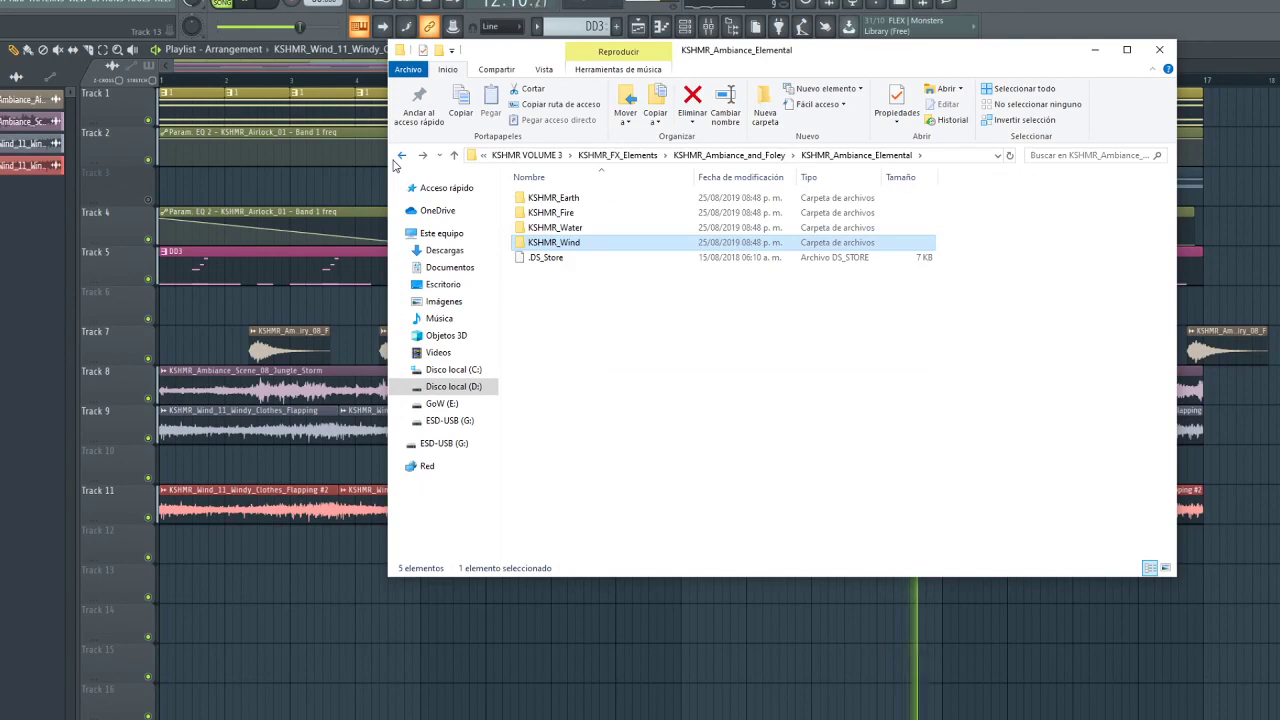
{"action": "left_click", "coordinate": [401, 156]}
{"action": "double_click", "coordinate": [545, 228]}
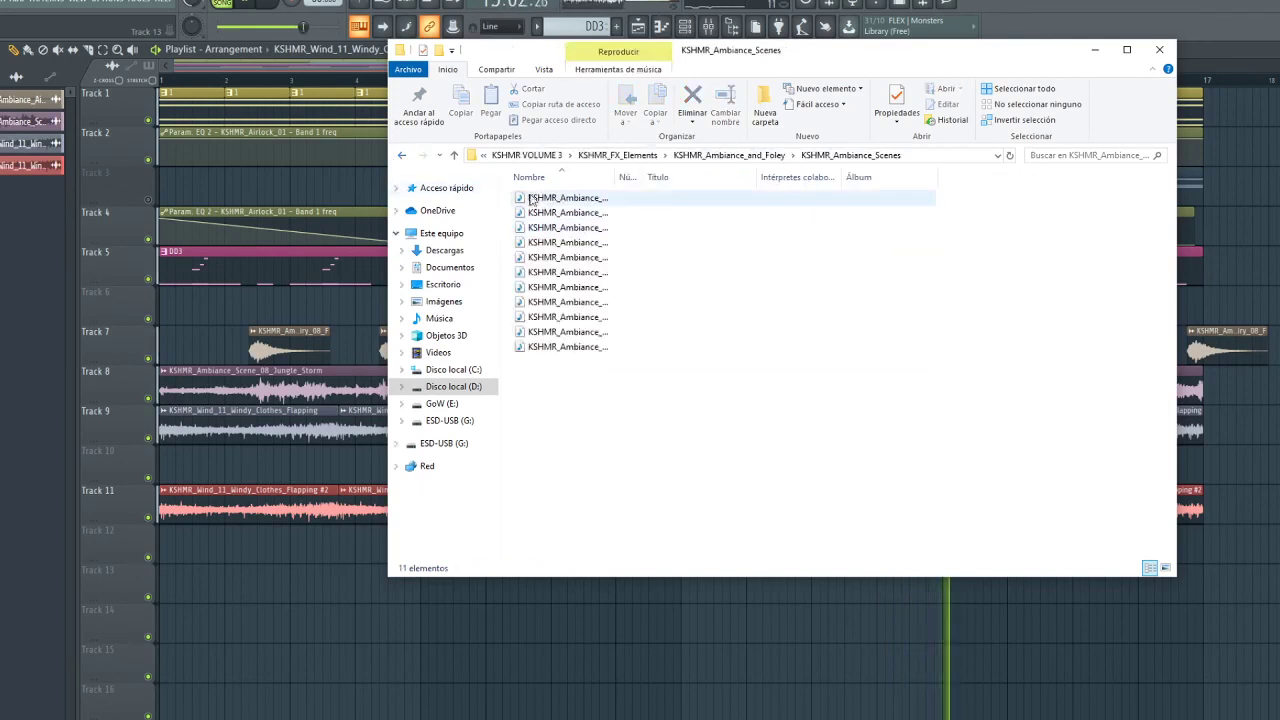
{"action": "left_click", "coordinate": [562, 199]}
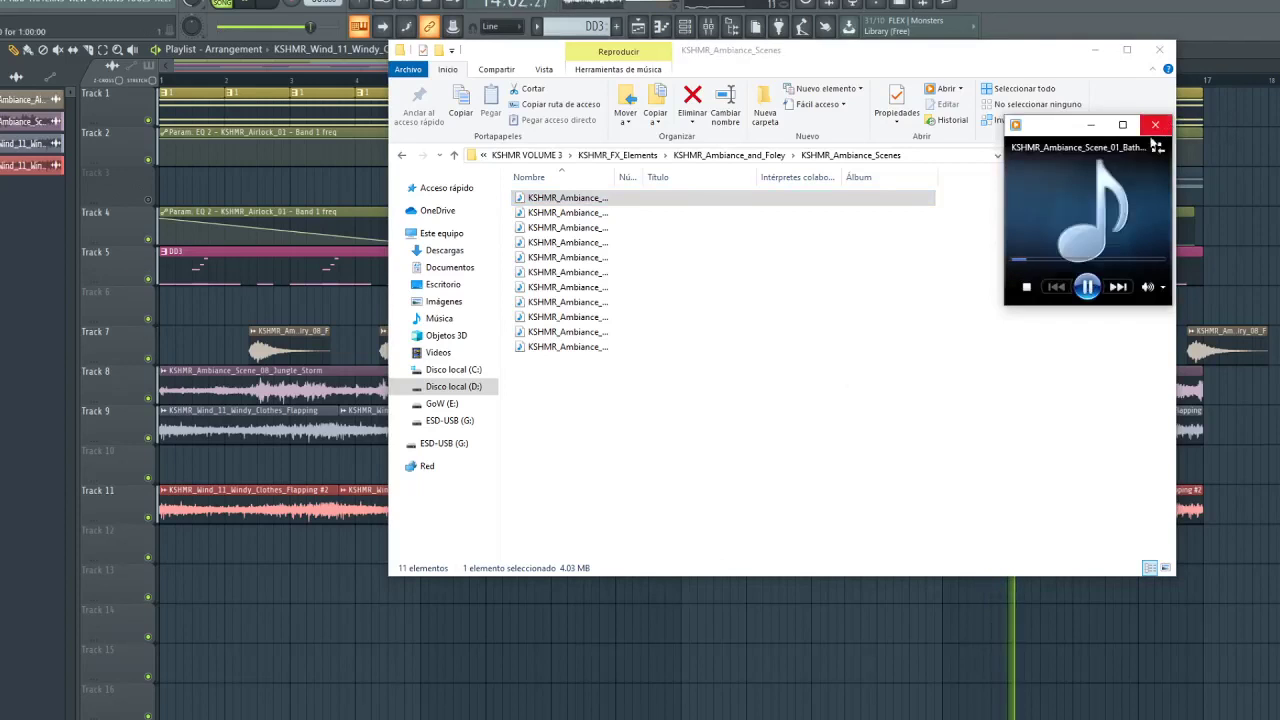
{"action": "left_click", "coordinate": [1156, 126]}
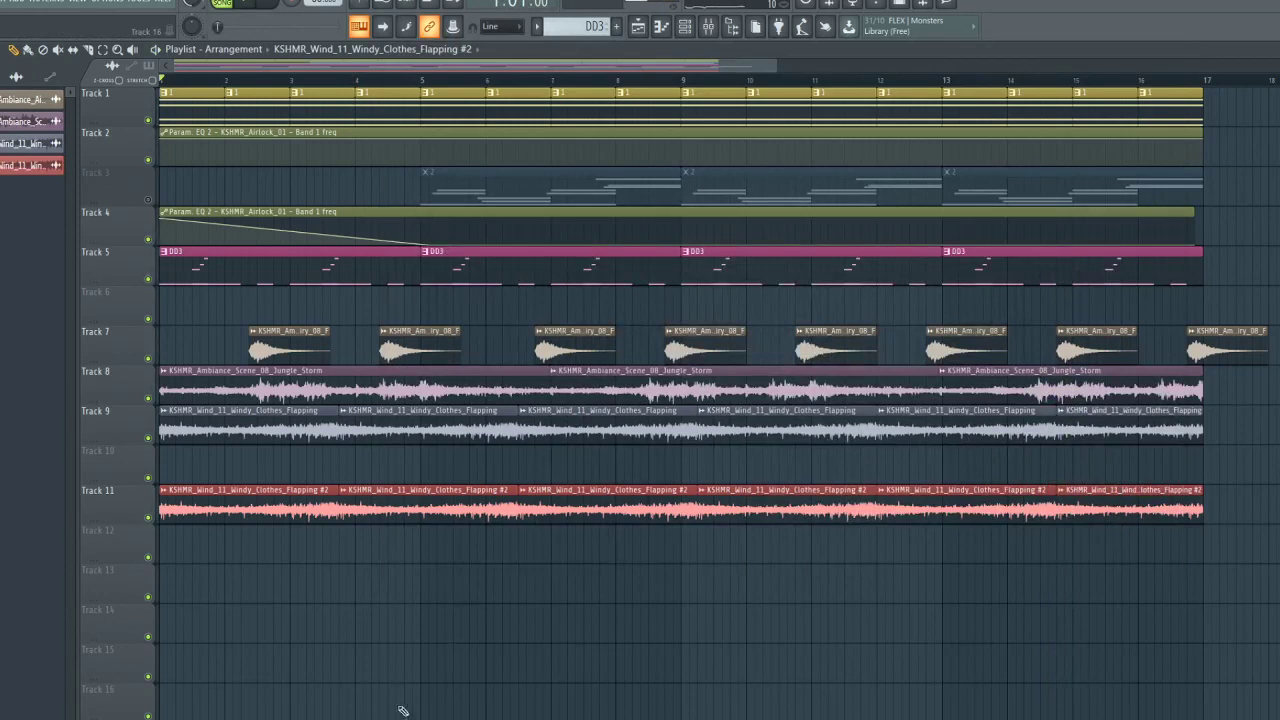
Audition other samples in the KSHMR_Ambiance_Scenes folder, including Scene 02 and Scene 03 Campfire
{"action": "key", "text": "alt+Tab"}
{"action": "double_click", "coordinate": [566, 346]}
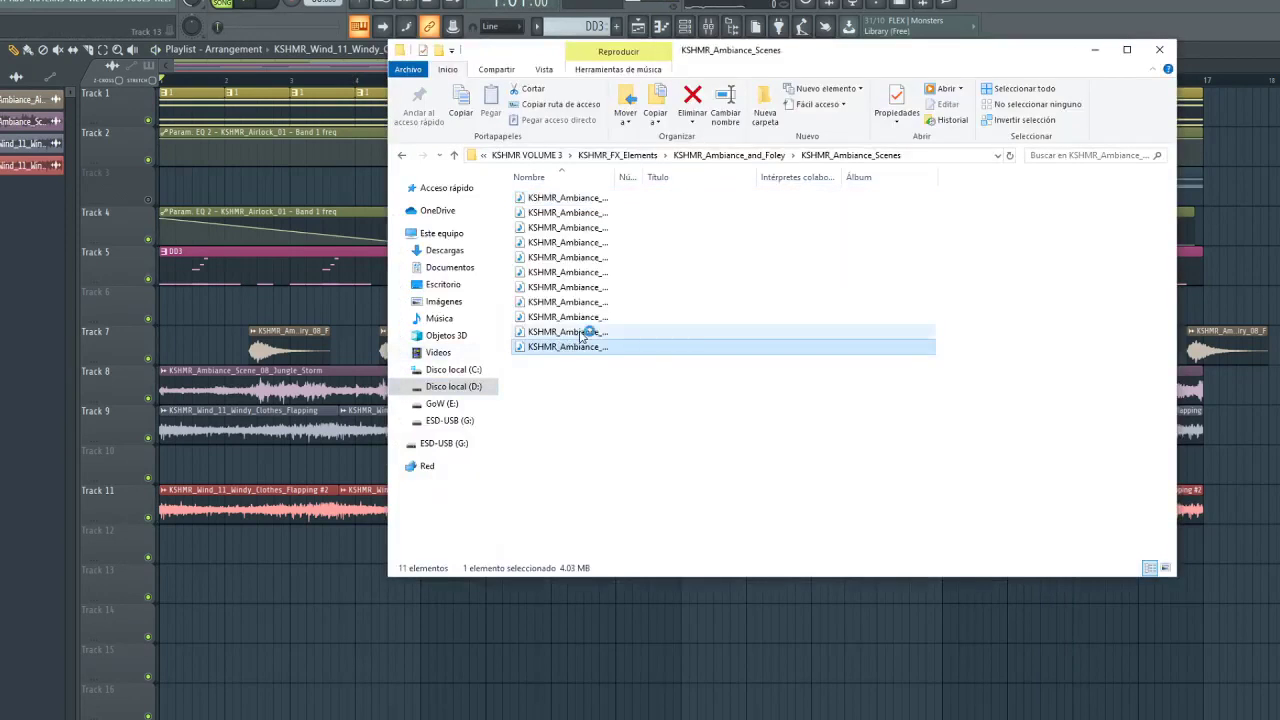
{"action": "left_click", "coordinate": [1222, 717]}
{"action": "left_click", "coordinate": [615, 200]}
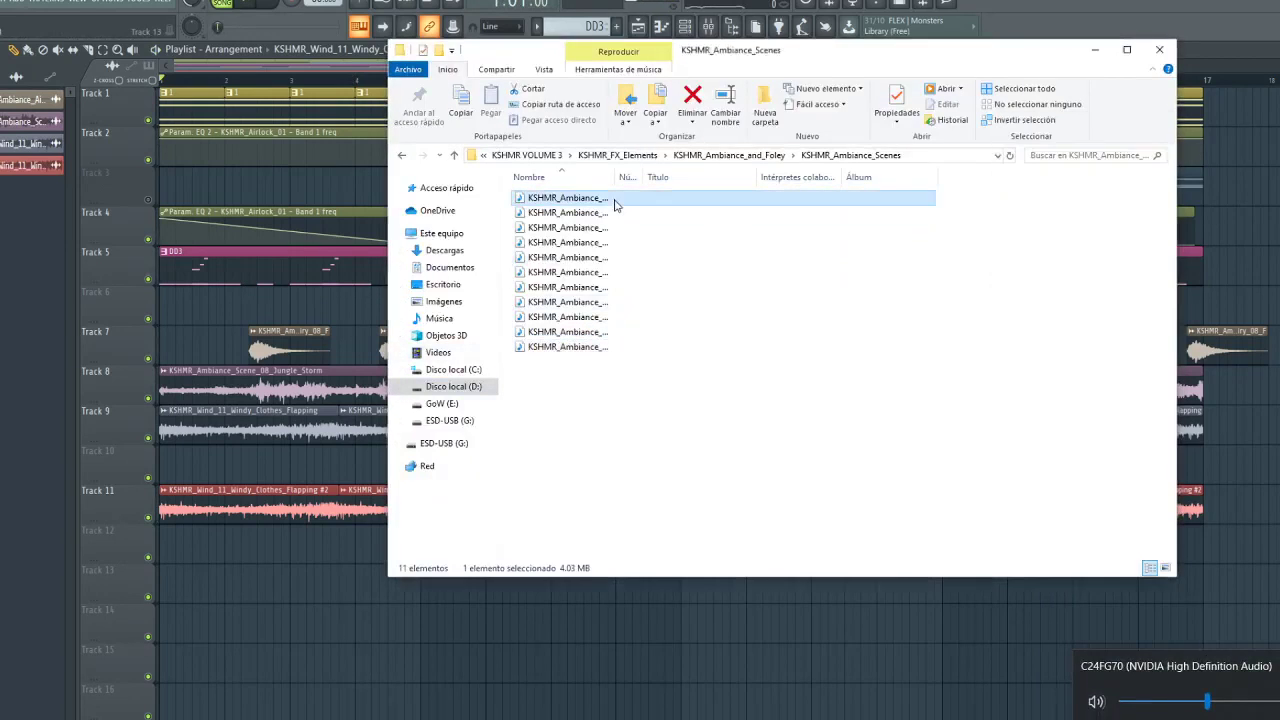
{"action": "double_click", "coordinate": [615, 213]}
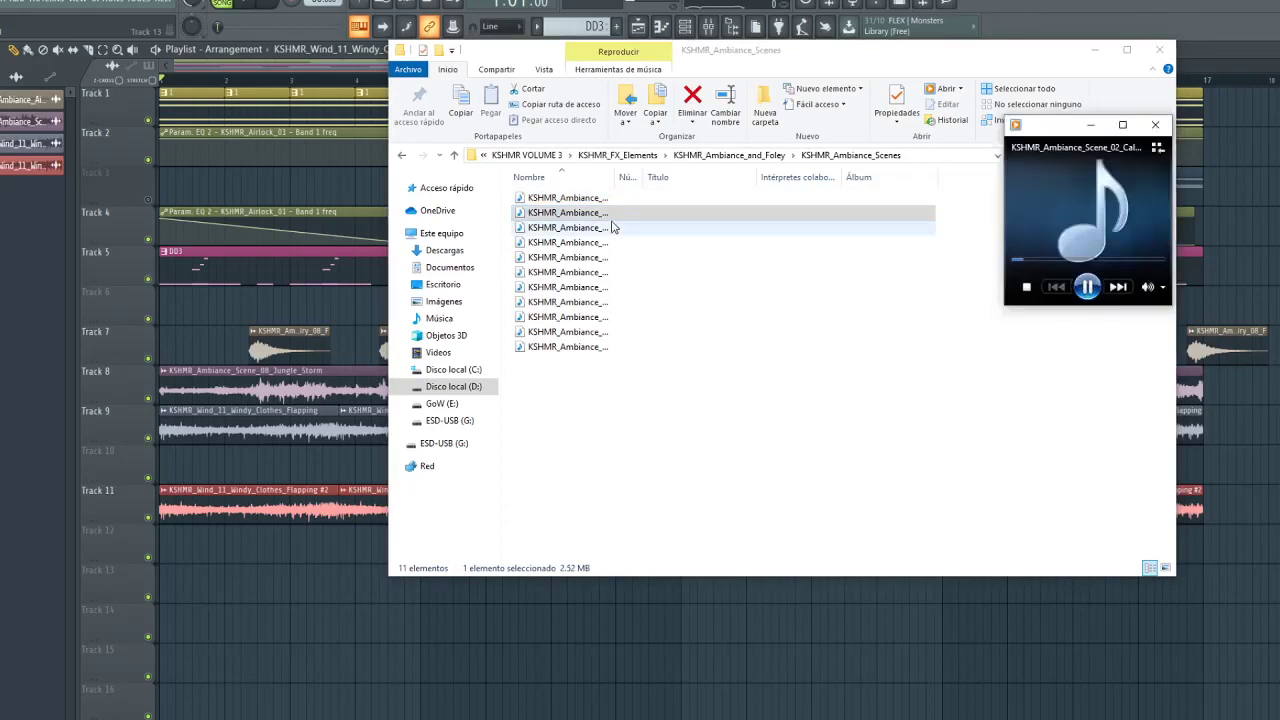
{"action": "double_click", "coordinate": [613, 228]}
Place KSHMR_Ambiance_Scene_03_Campfire on Track 12 at bar 9, with a second copy at bar 13
{"action": "left_click_drag", "start_coordinate": [603, 235], "coordinate": [720, 533]}
{"action": "double_click", "coordinate": [719, 533]}
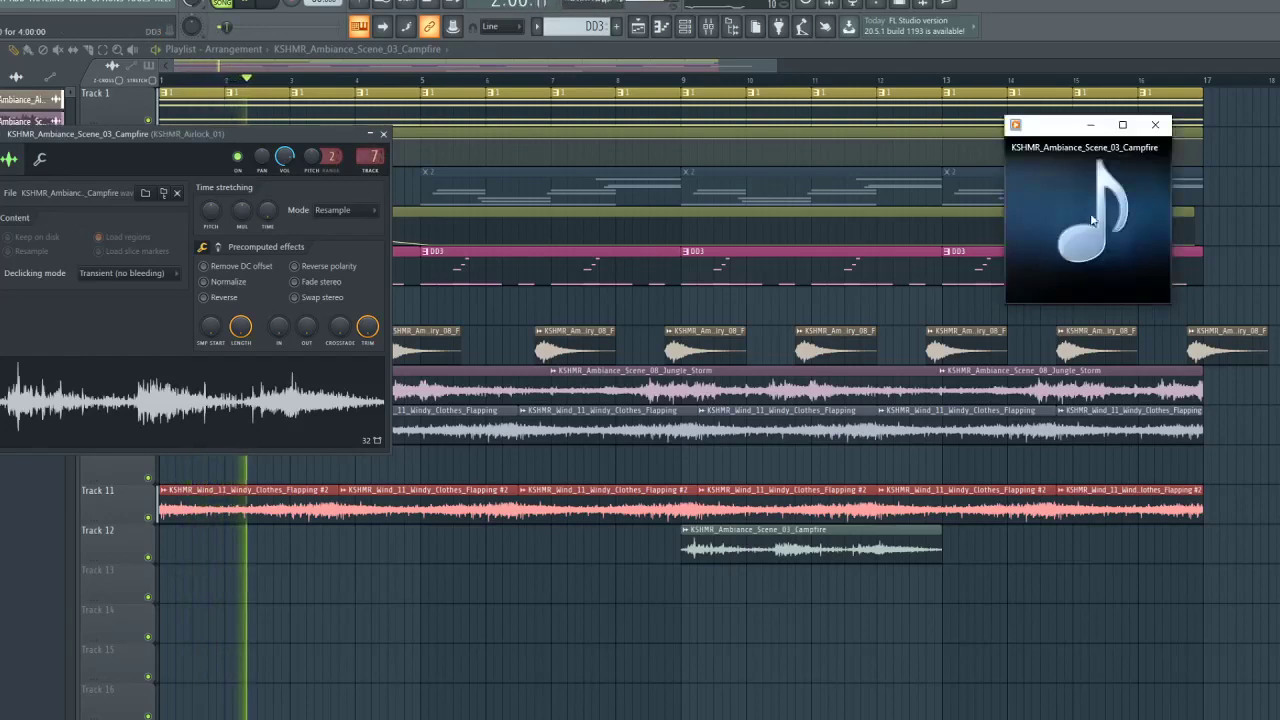
{"action": "left_click_drag", "start_coordinate": [957, 583], "coordinate": [949, 537]}
{"action": "left_click", "coordinate": [641, 88]}
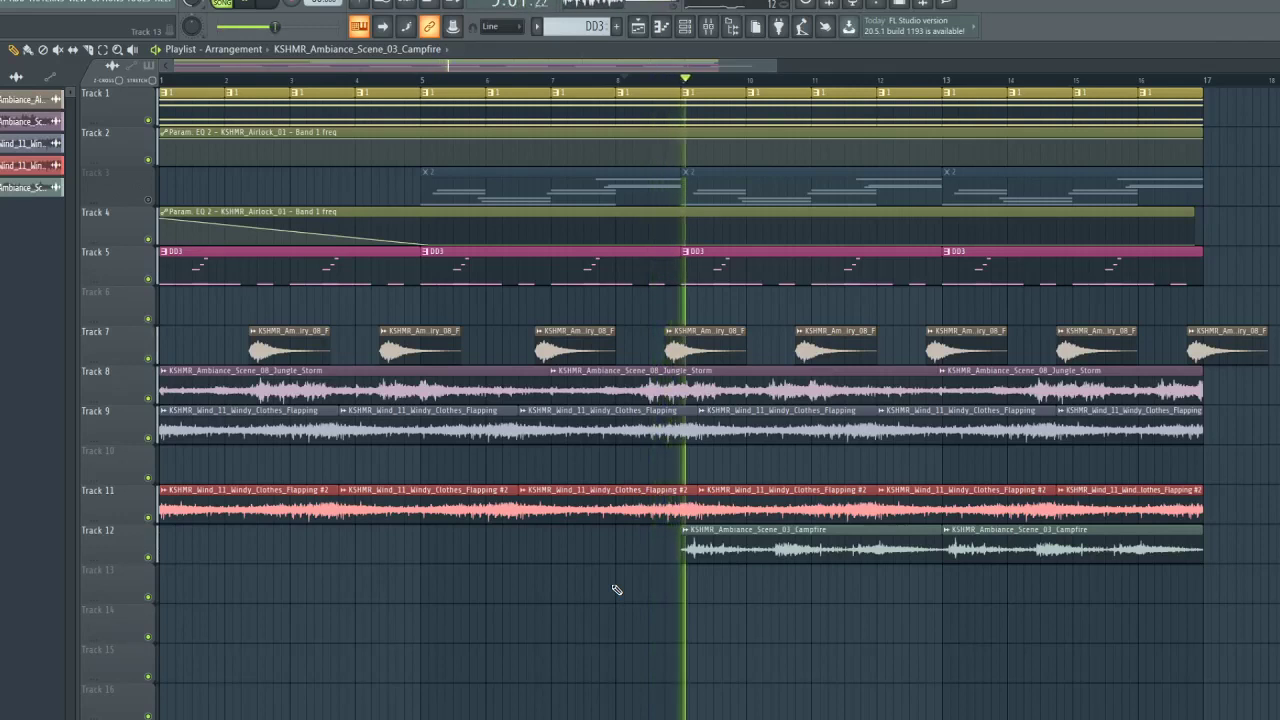
Normalize the Campfire sample and replay the arrangement from just before bar 9
{"action": "double_click", "coordinate": [726, 552]}
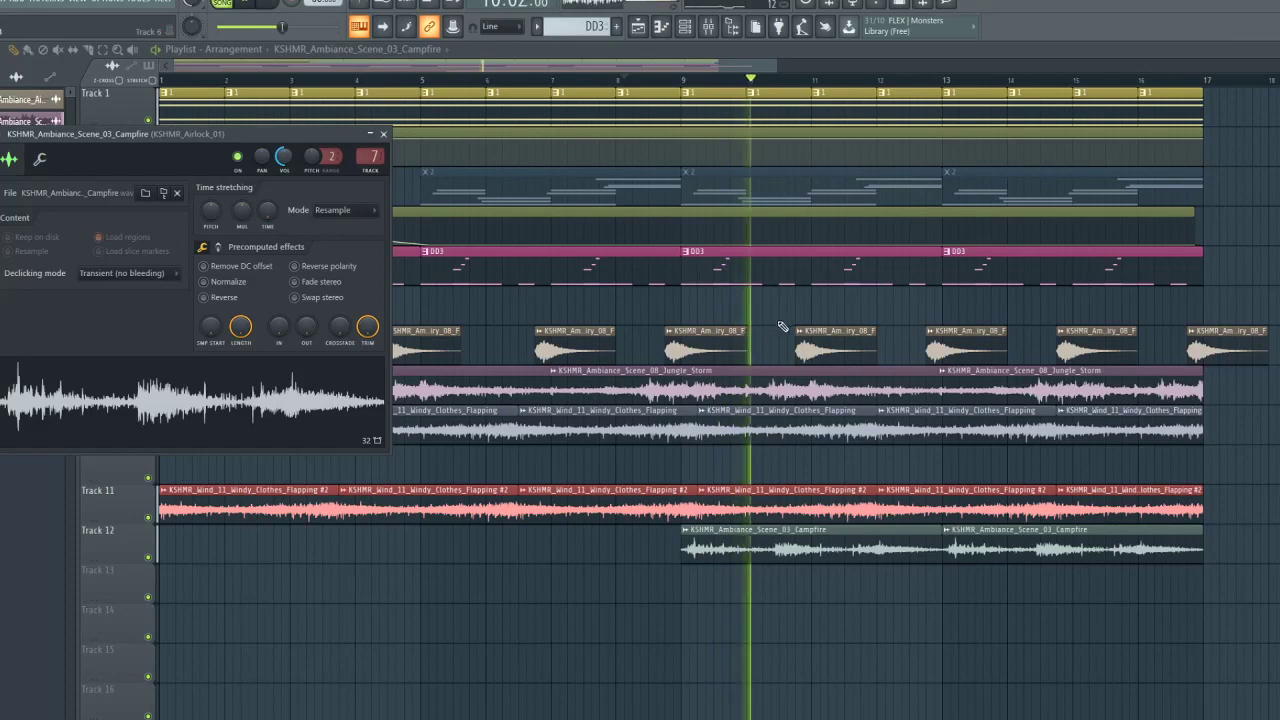
{"action": "left_click", "coordinate": [205, 281]}
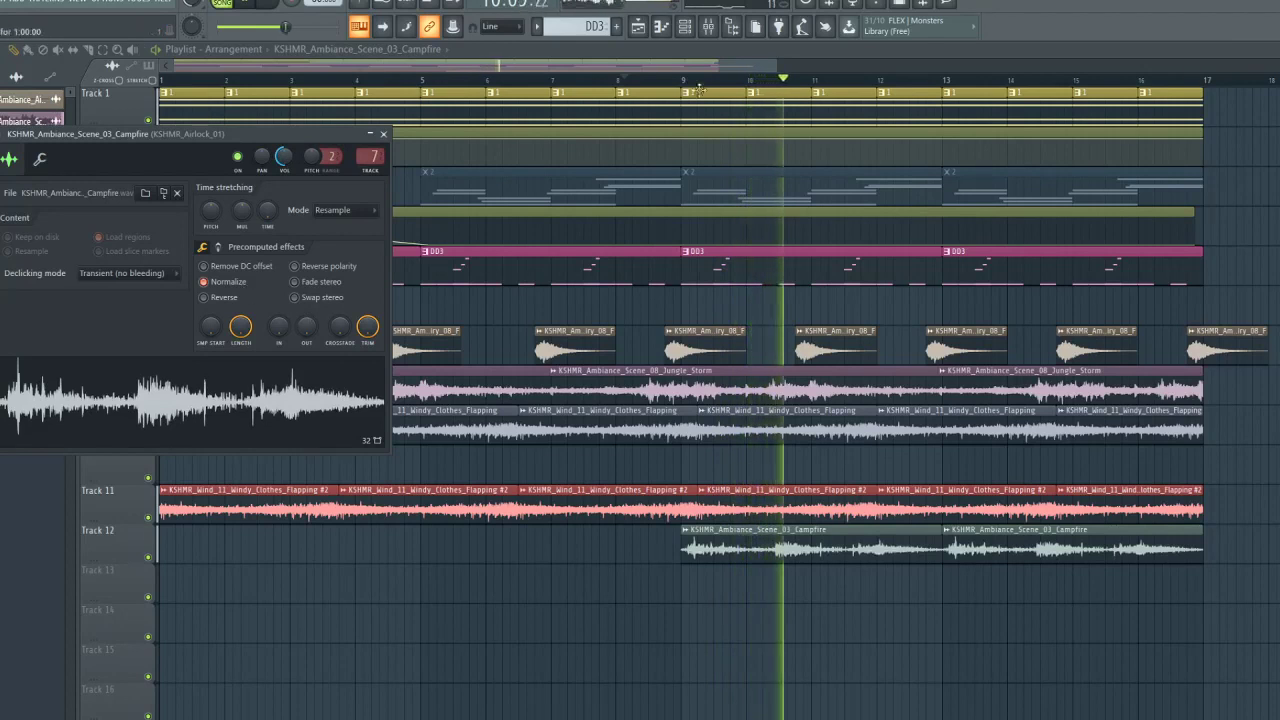
{"action": "left_click", "coordinate": [666, 81]}
Set the Campfire sample's declicking mode to Generic (bleeding)
{"action": "scroll", "coordinate": [684, 88], "scroll_direction": "up", "scroll_amount": 3}
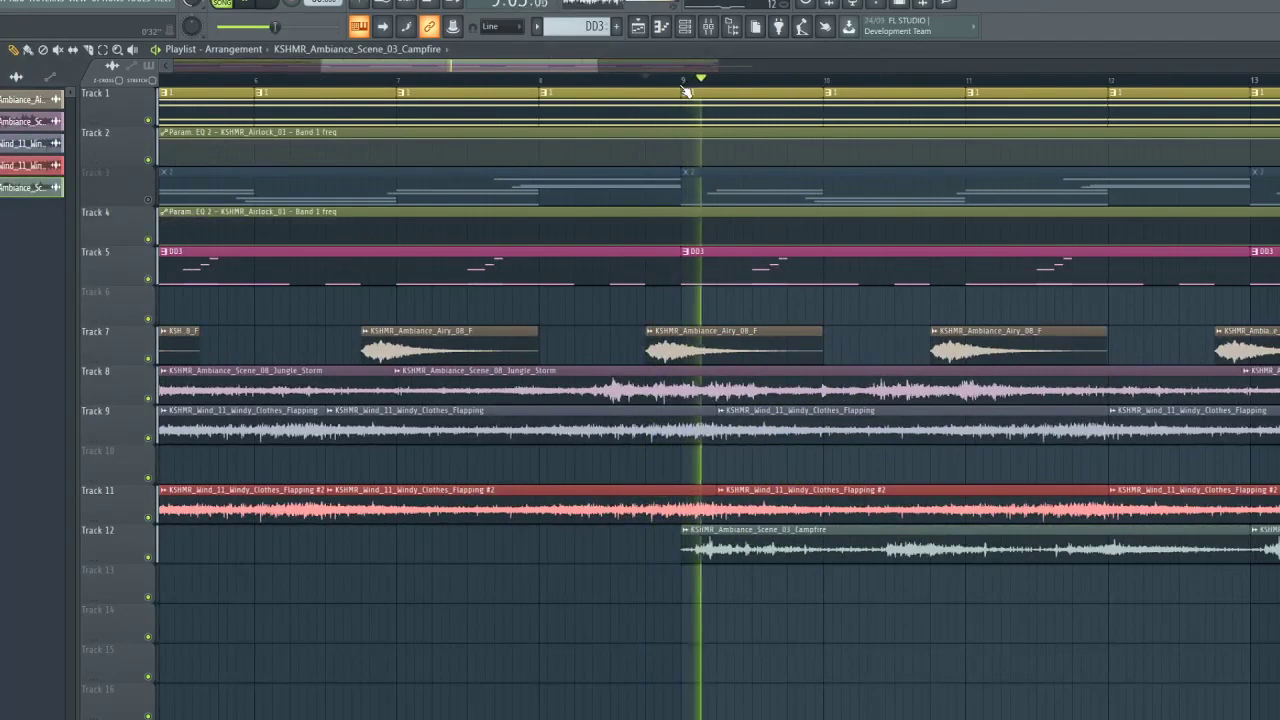
{"action": "double_click", "coordinate": [734, 534]}
{"action": "left_click", "coordinate": [116, 274]}
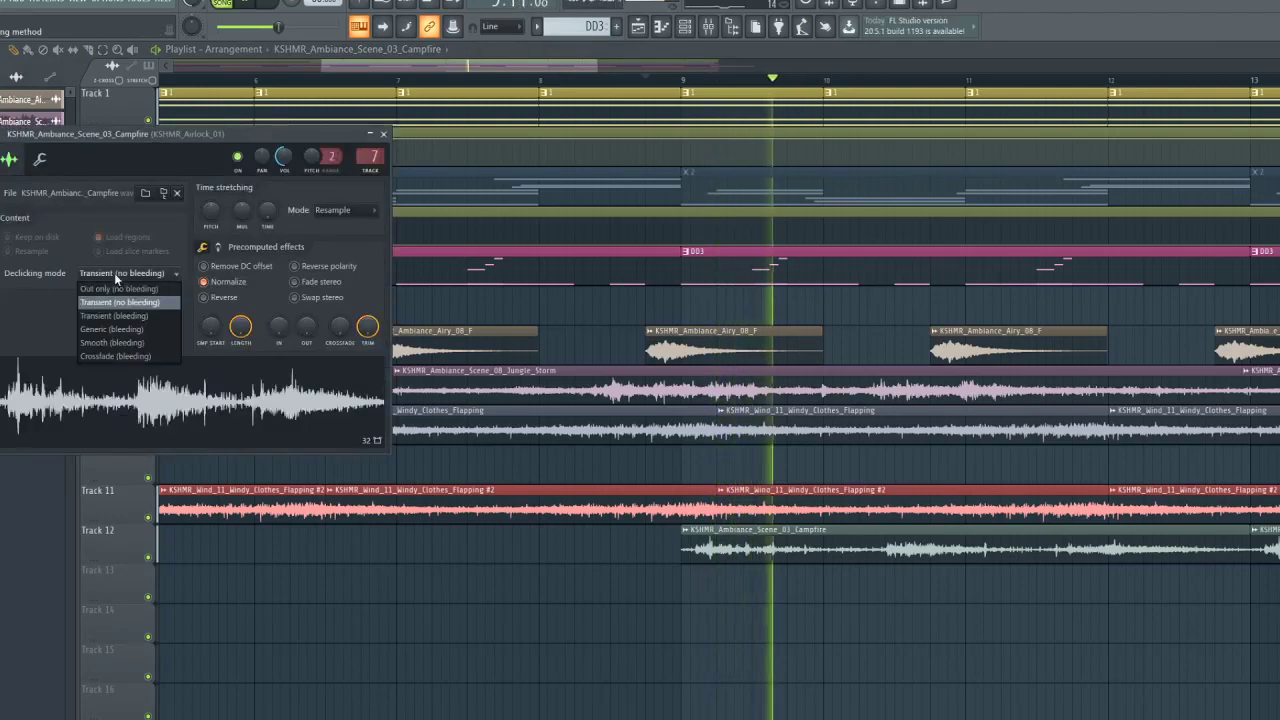
{"action": "left_click", "coordinate": [125, 330]}
{"action": "key", "text": "space"}
{"action": "key", "text": "space"}
{"action": "left_click", "coordinate": [792, 657]}
{"action": "right_click", "coordinate": [1111, 654]}
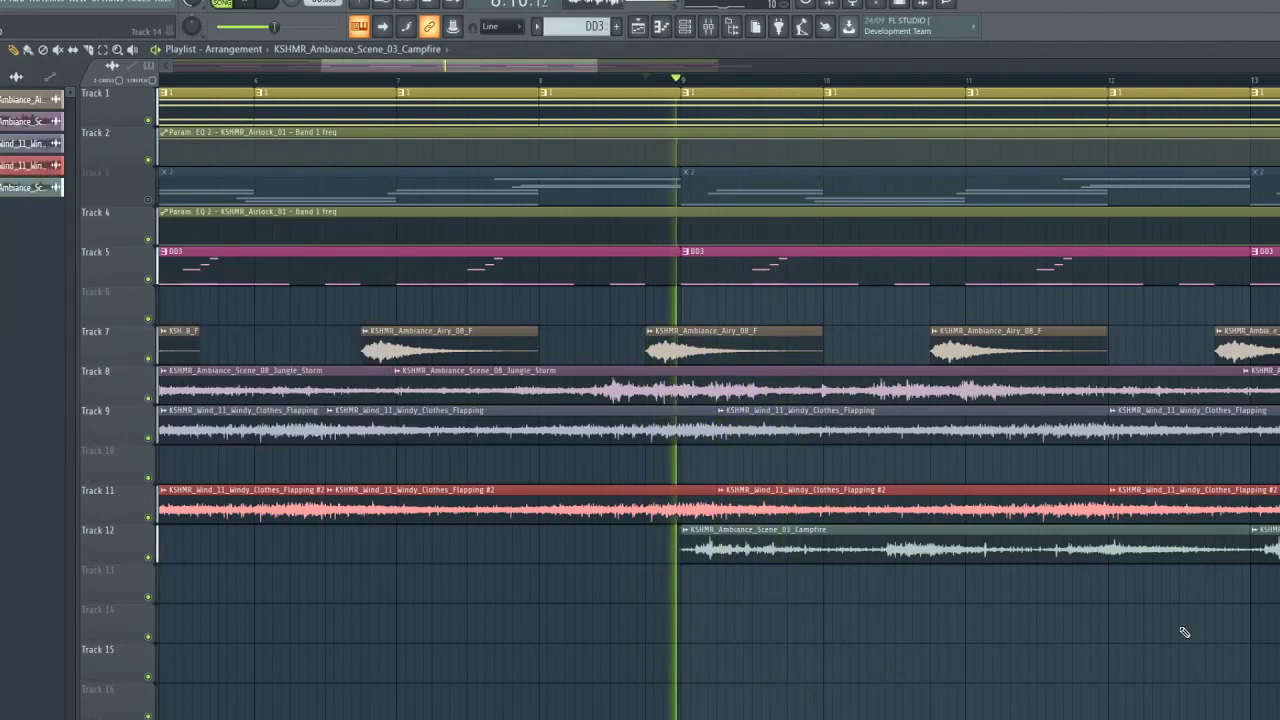
Play the arrangement from around bar 7 to check how the Campfire layer enters at bar 9
{"action": "left_click", "coordinate": [462, 80]}
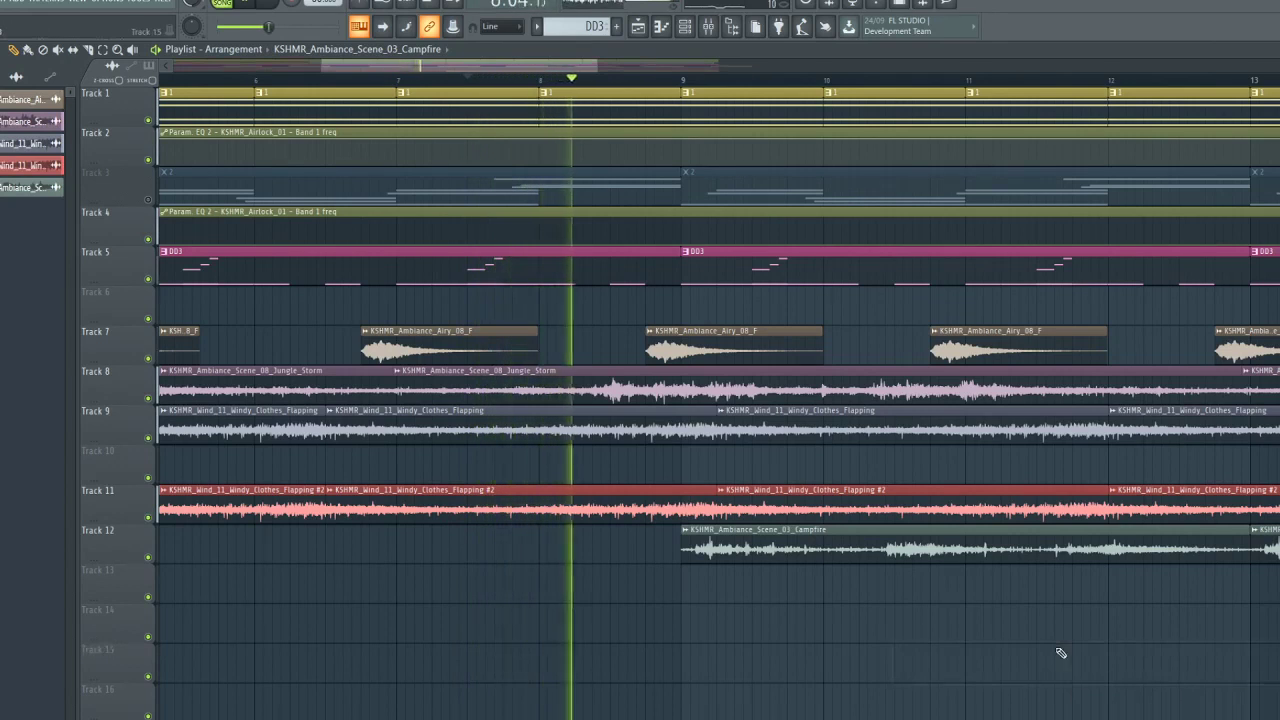
{"action": "key", "text": "space"}
{"action": "key", "text": "space"}
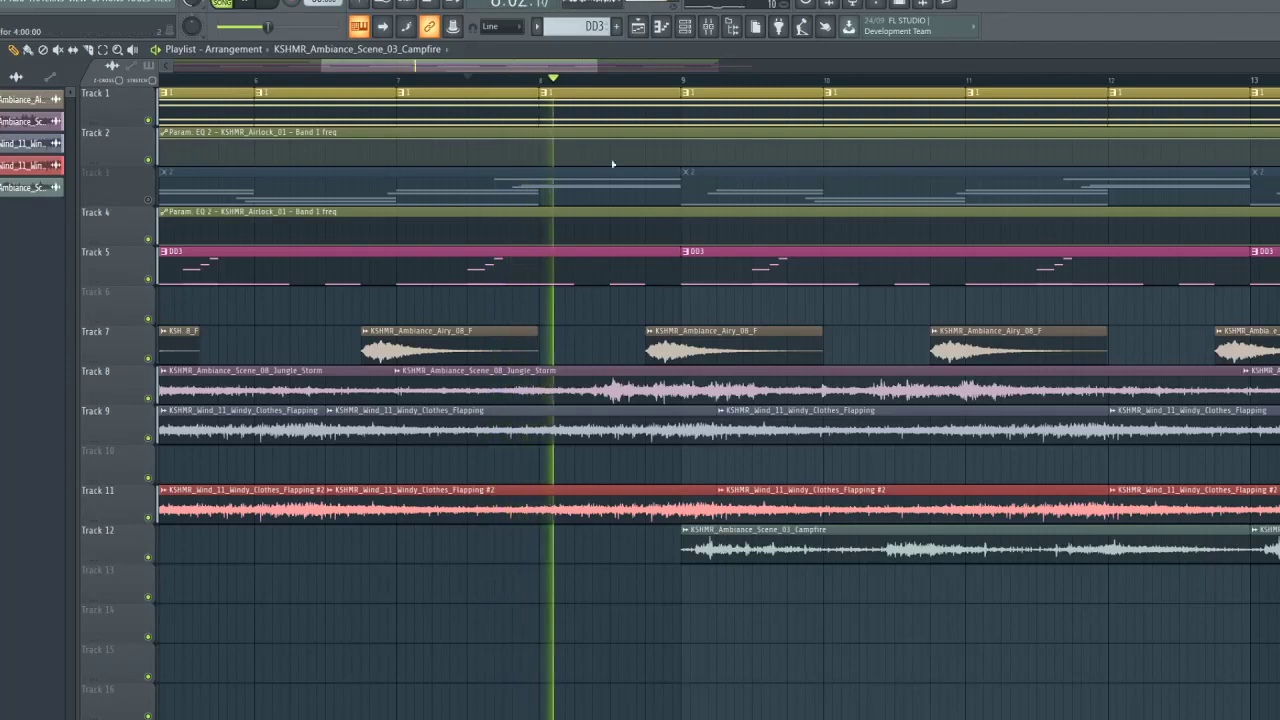
{"action": "left_click_drag", "start_coordinate": [591, 65], "coordinate": [639, 64]}
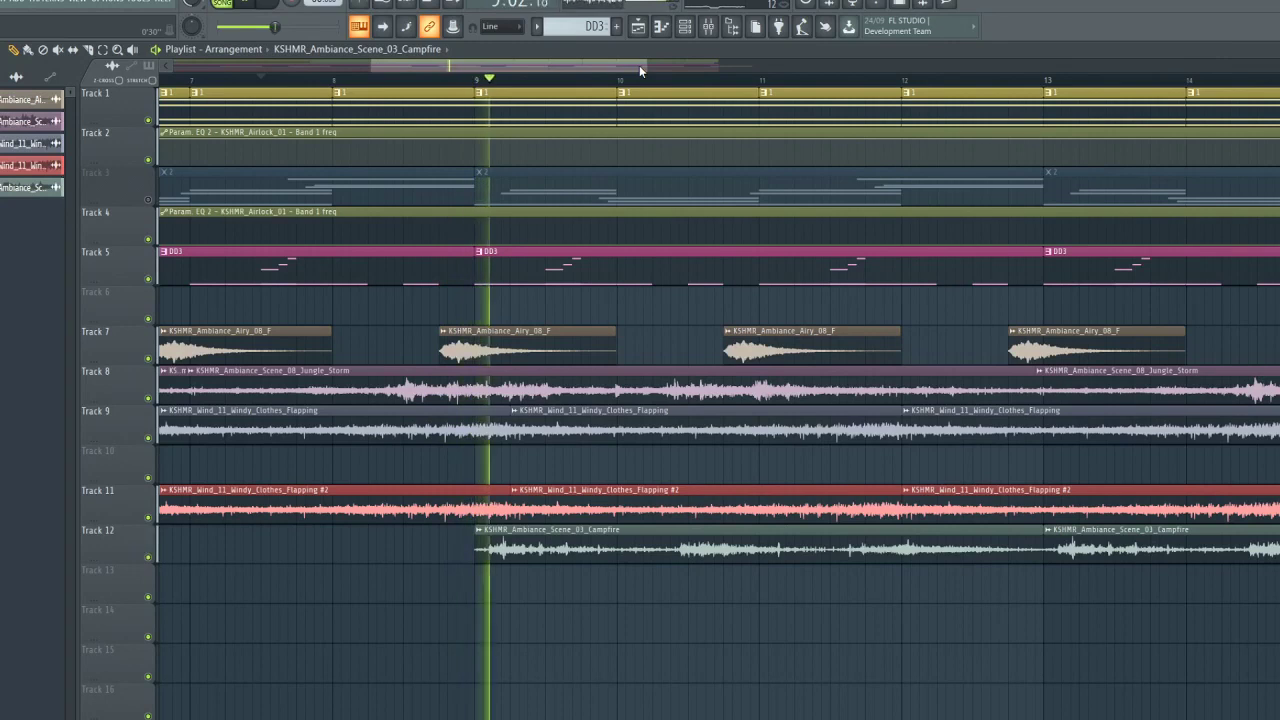
{"action": "left_click_drag", "start_coordinate": [639, 66], "coordinate": [657, 77]}
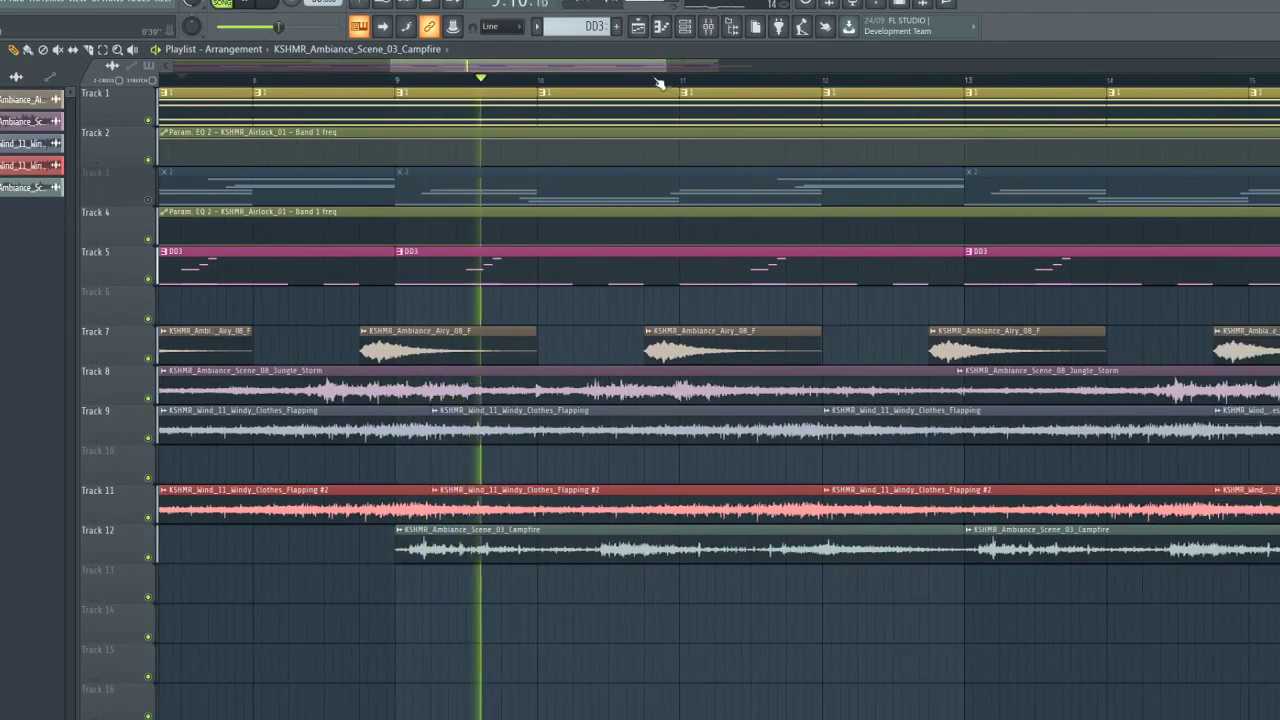
Stop playback and create an automation clip for the Campfire channel's volume
{"action": "scroll", "coordinate": [659, 80], "scroll_direction": "down", "scroll_amount": 5}
{"action": "double_click", "coordinate": [484, 548]}
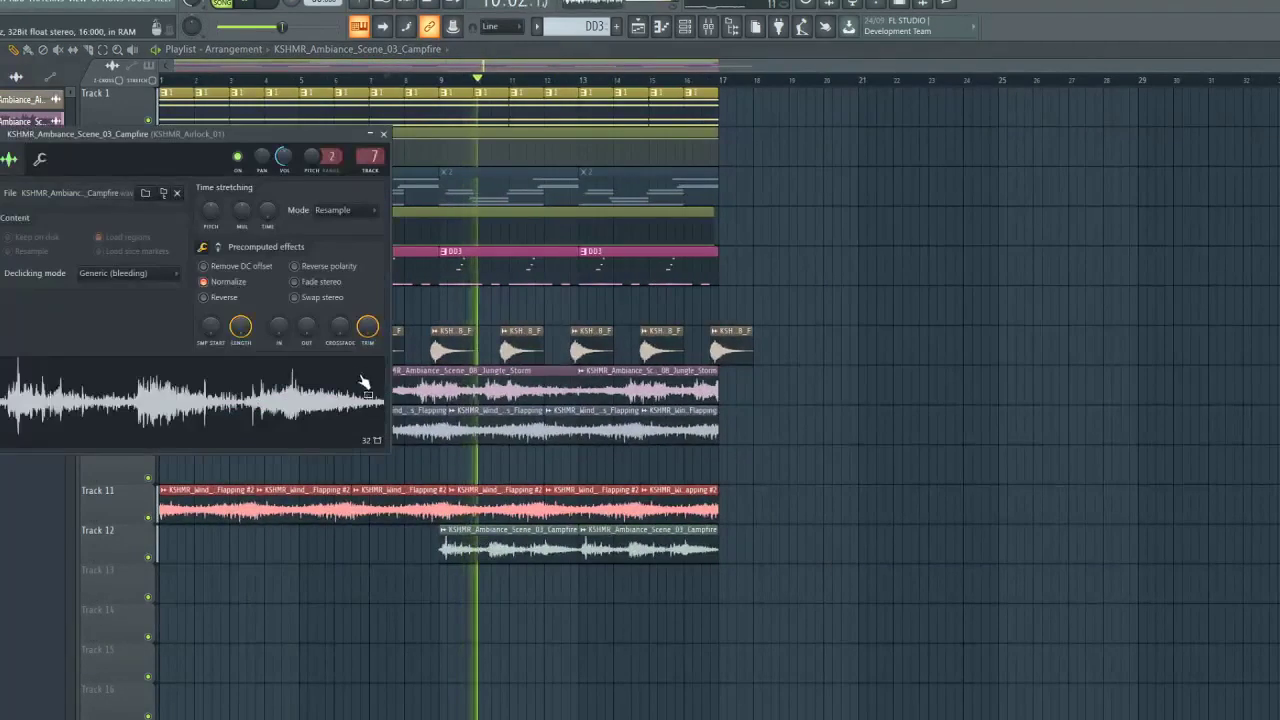
{"action": "key", "text": "space"}
{"action": "right_click", "coordinate": [284, 161]}
{"action": "left_click", "coordinate": [298, 171]}
{"action": "left_click", "coordinate": [442, 532]}
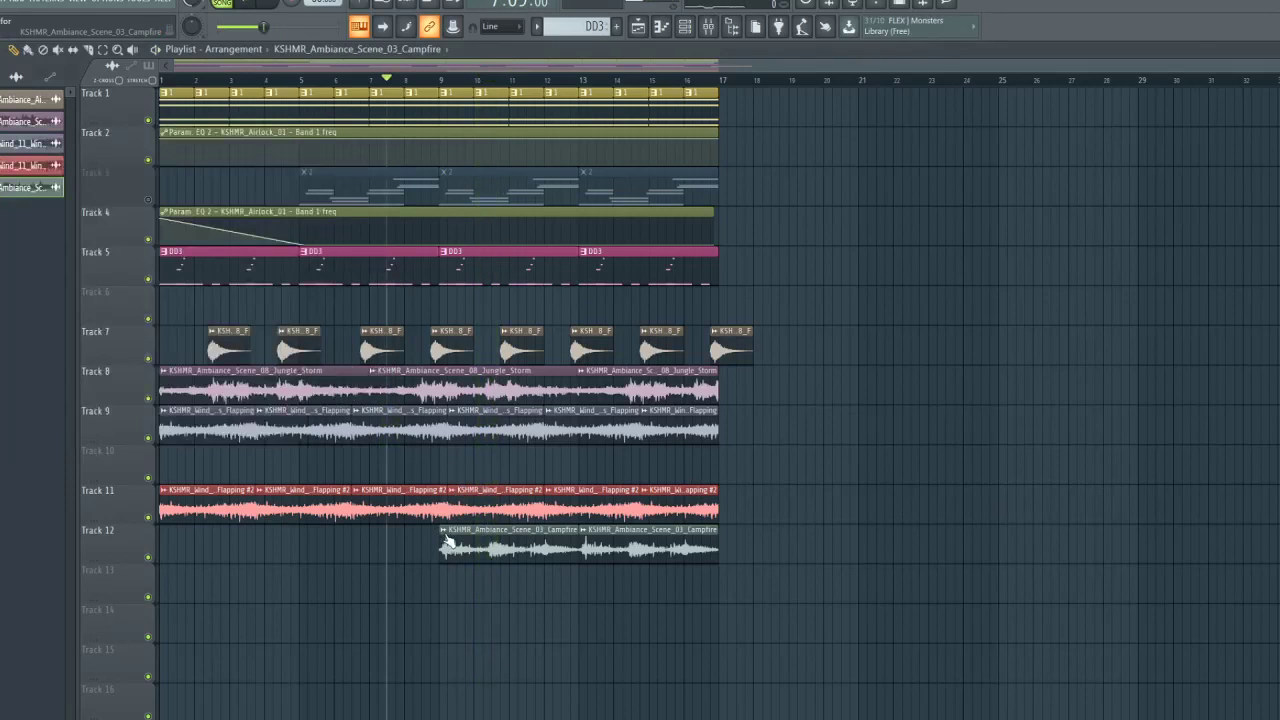
{"action": "left_click", "coordinate": [676, 645]}
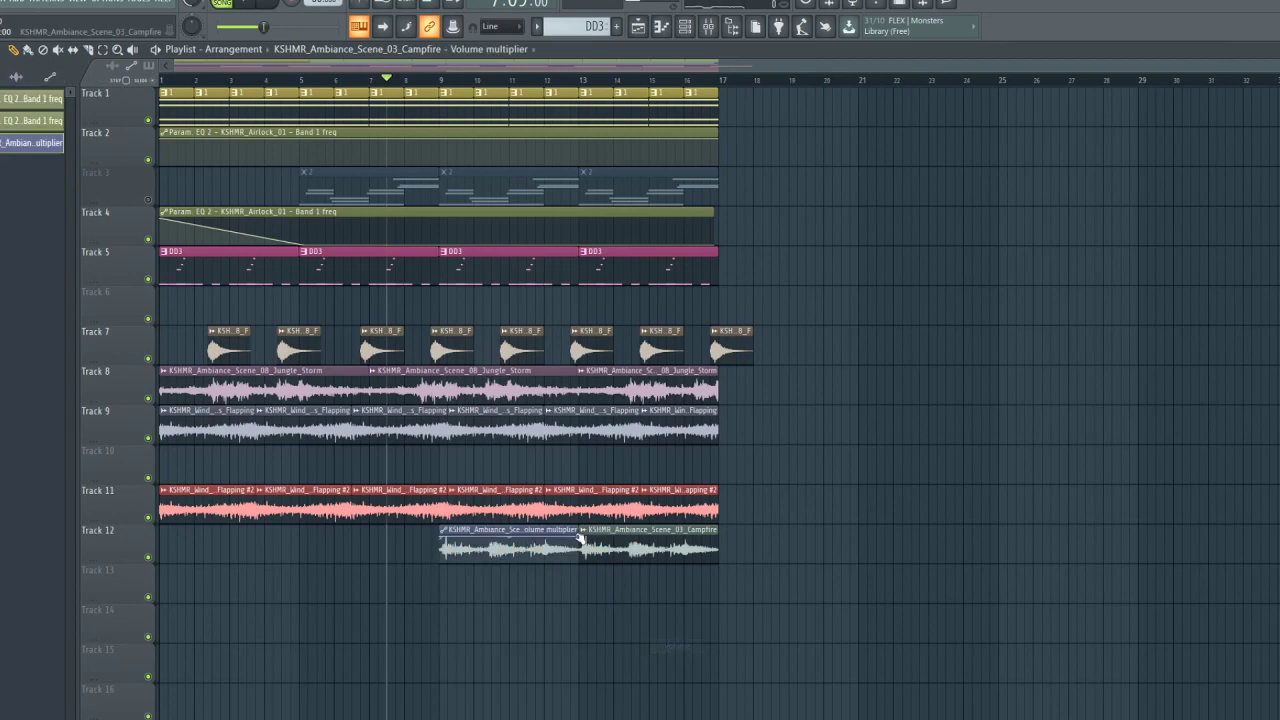
Move the Campfire volume automation to Track 13, spanning bars 9 to 17, and shape it as a rising ramp from zero
{"action": "left_click_drag", "start_coordinate": [570, 543], "coordinate": [573, 582]}
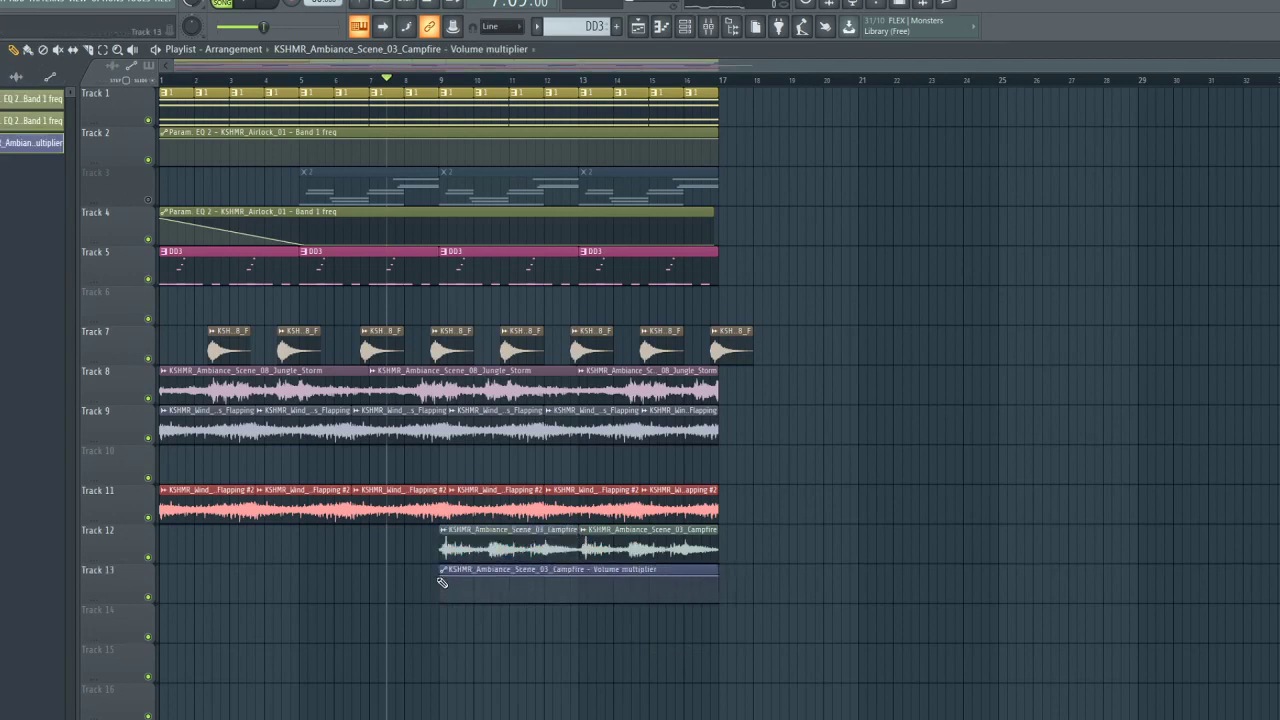
{"action": "left_click_drag", "start_coordinate": [449, 572], "coordinate": [450, 573]}
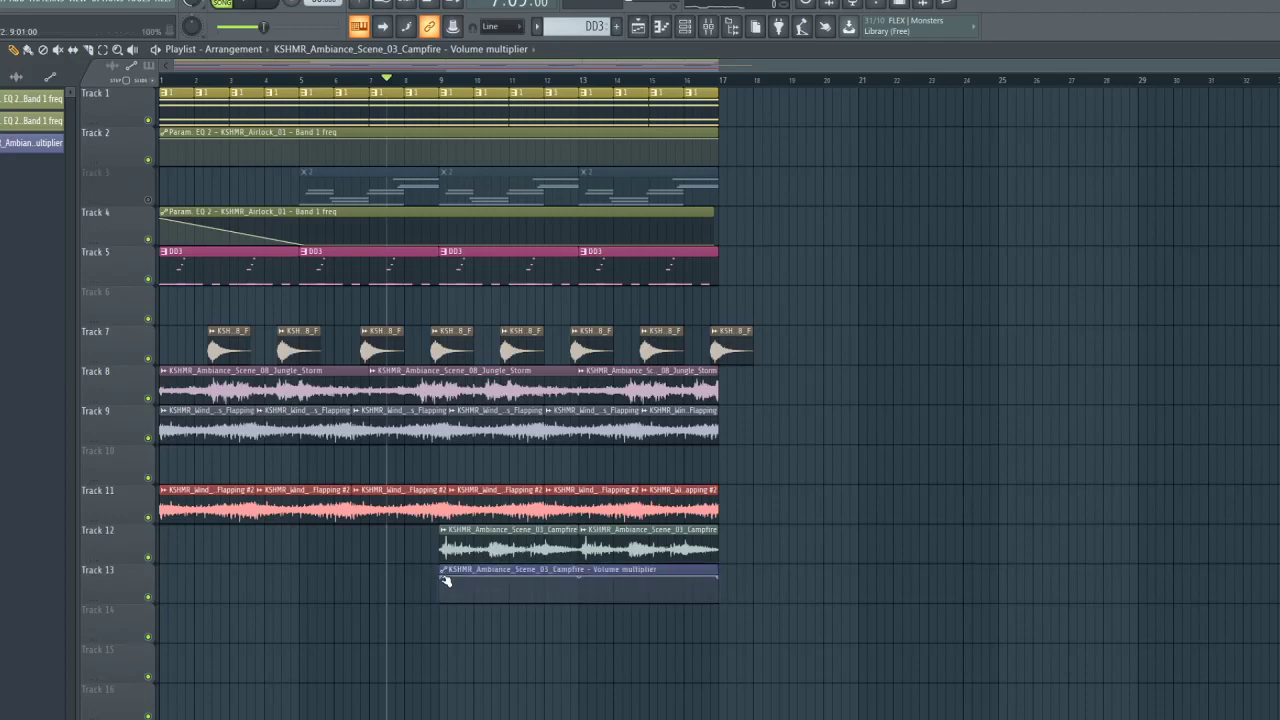
{"action": "scroll", "coordinate": [438, 82], "scroll_direction": "up", "scroll_amount": 5}
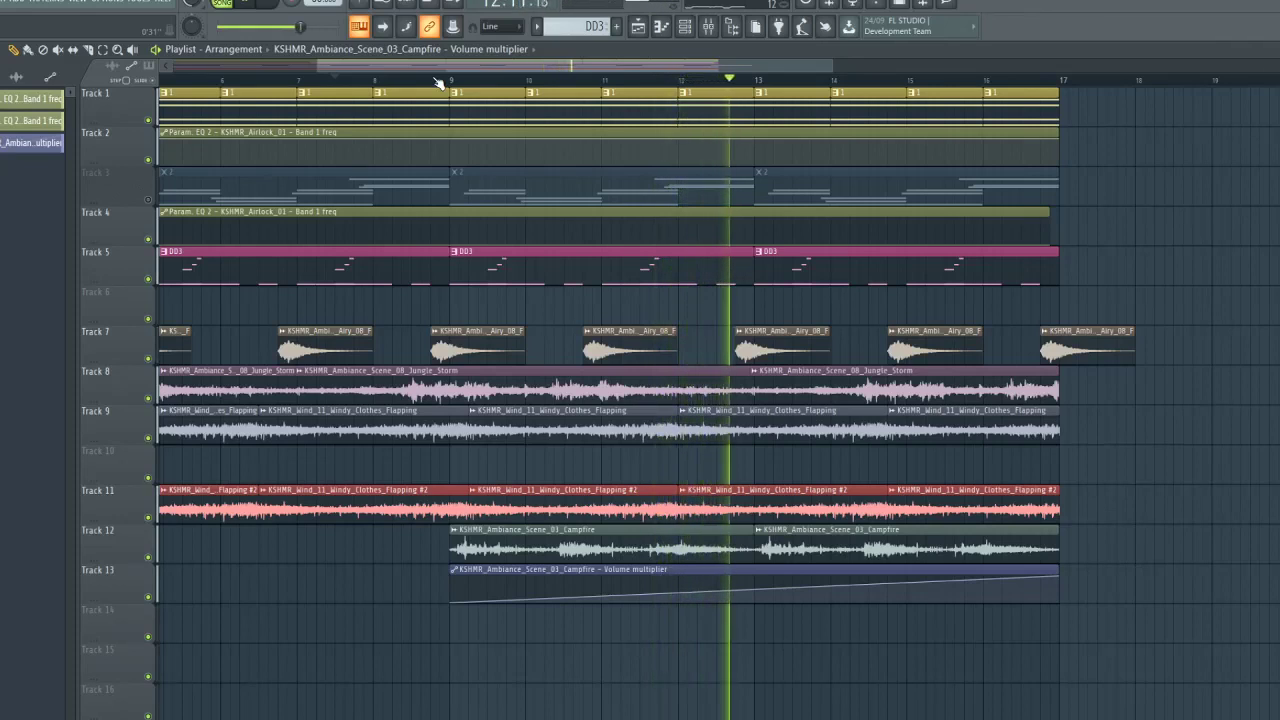
Check the Campfire channel and mixer levels, and lower the volume automation's end point at bar 17 to about 32%
{"action": "double_click", "coordinate": [837, 543]}
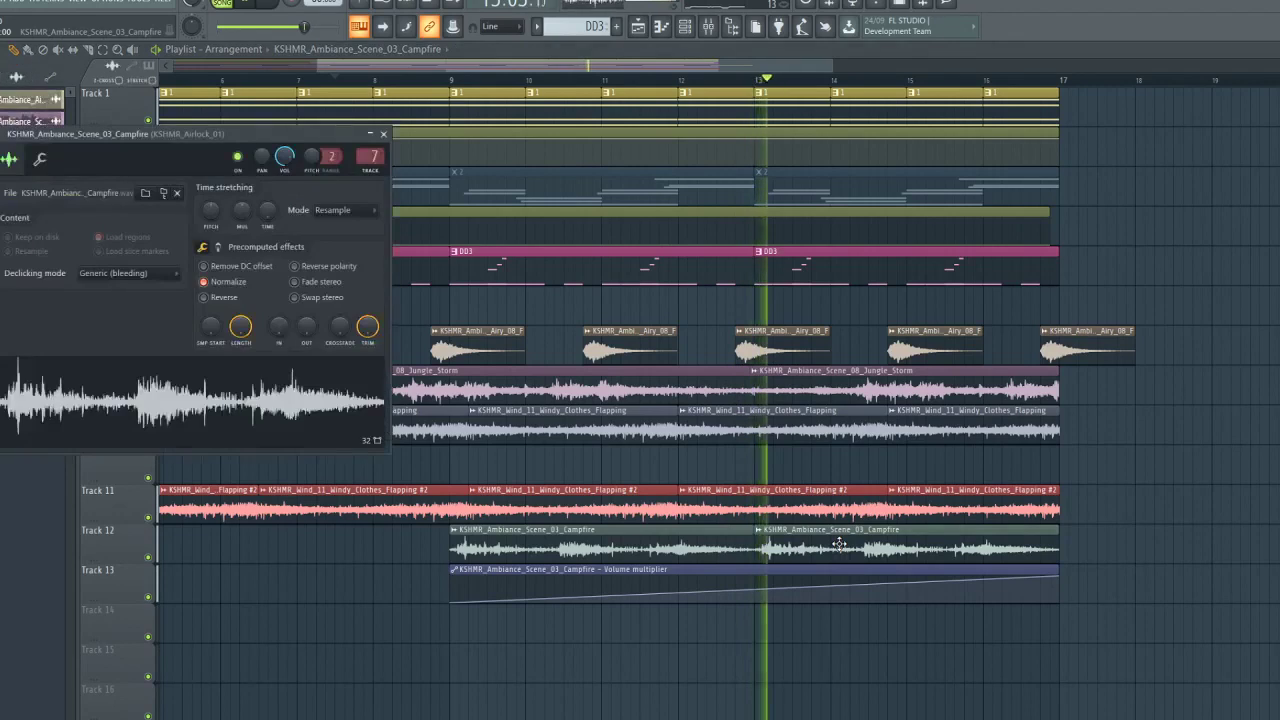
{"action": "left_click", "coordinate": [711, 67]}
{"action": "scroll", "coordinate": [722, 82], "scroll_direction": "down", "scroll_amount": 4}
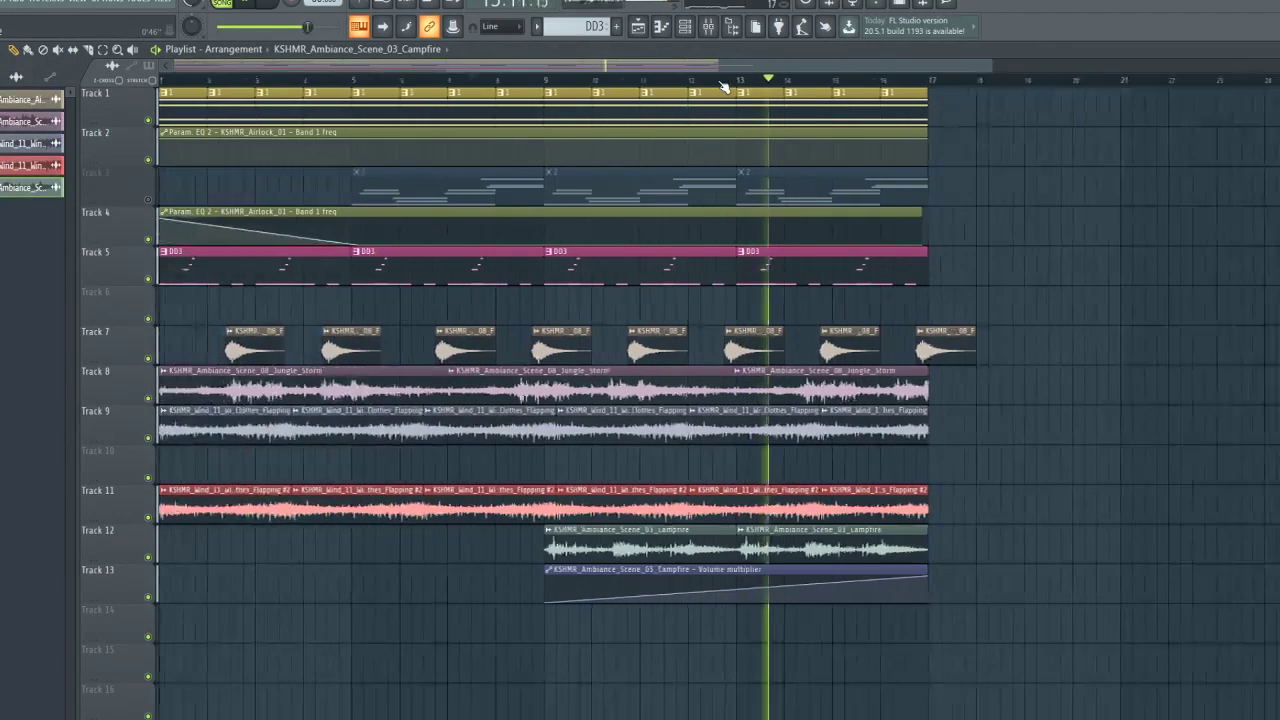
{"action": "left_click", "coordinate": [710, 28]}
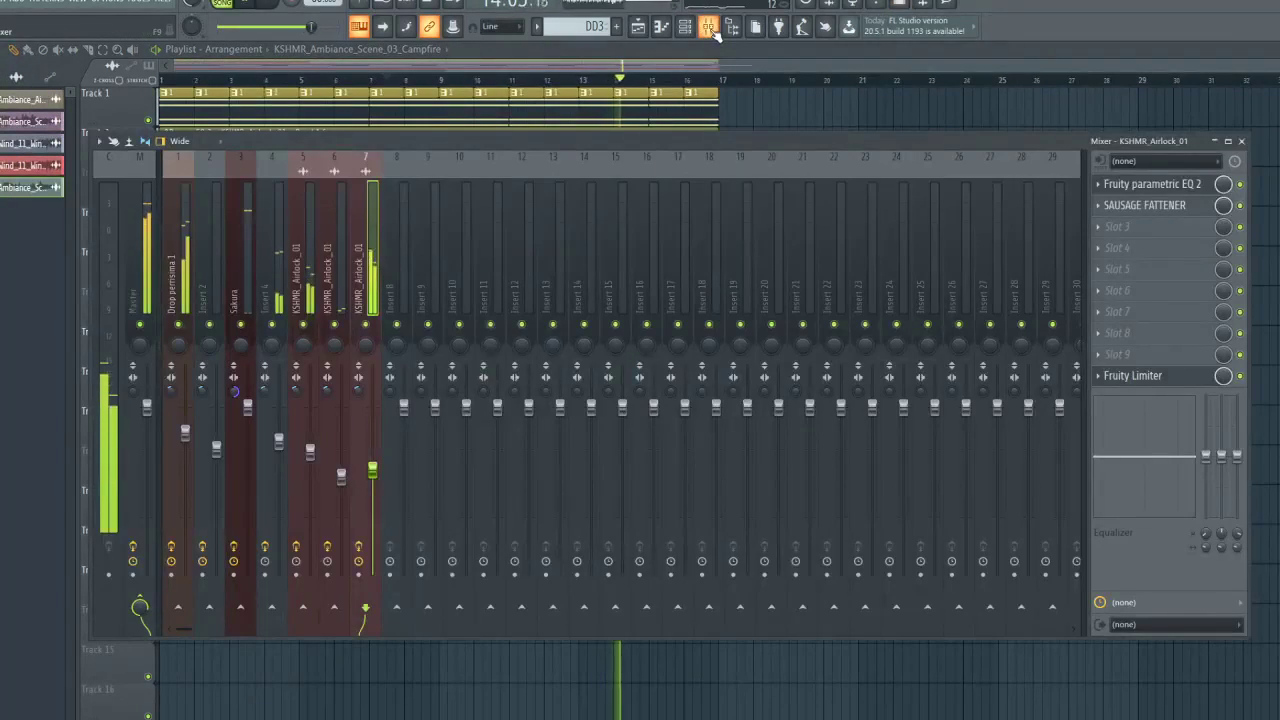
{"action": "left_click", "coordinate": [692, 64]}
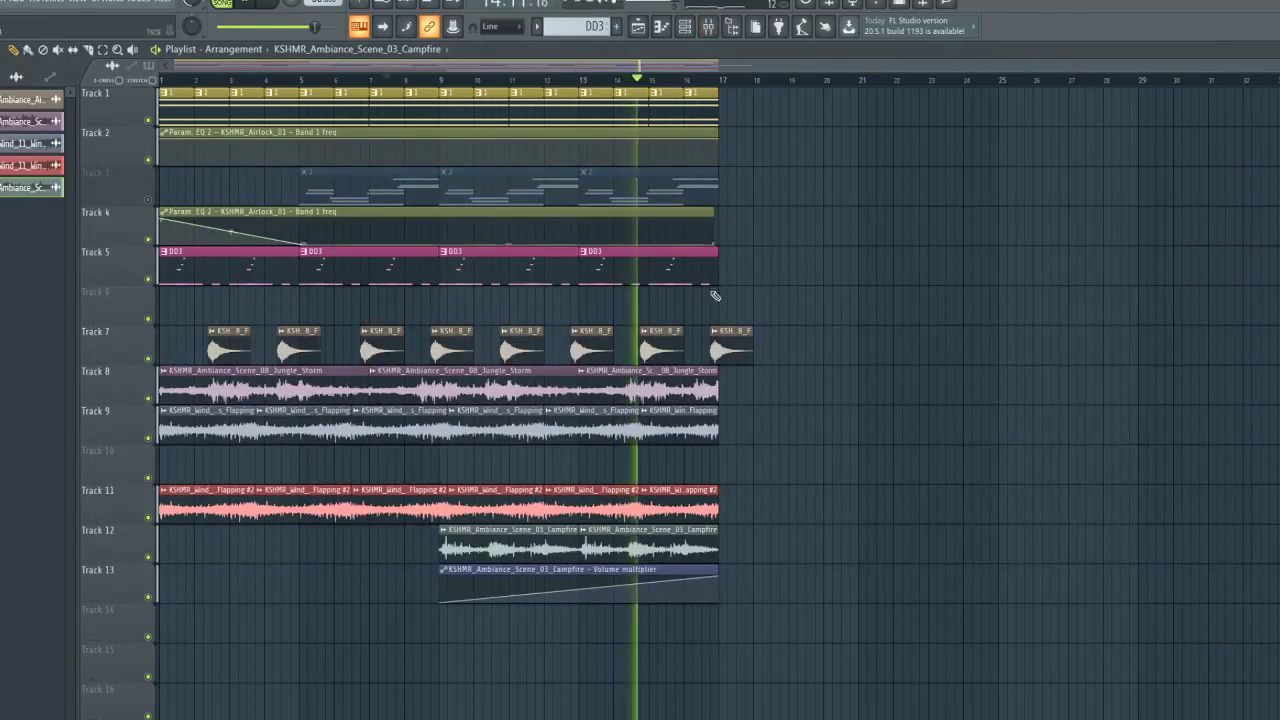
{"action": "left_click_drag", "start_coordinate": [719, 578], "coordinate": [719, 588]}
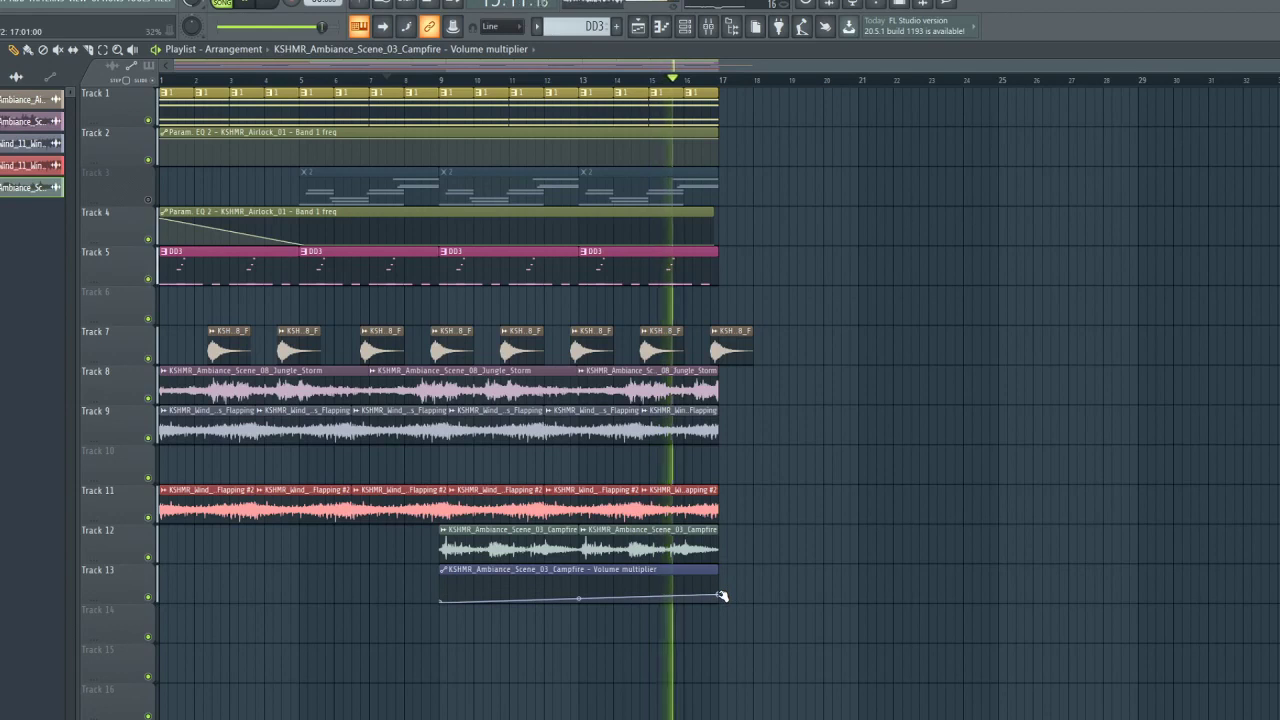
{"action": "double_click", "coordinate": [708, 543]}
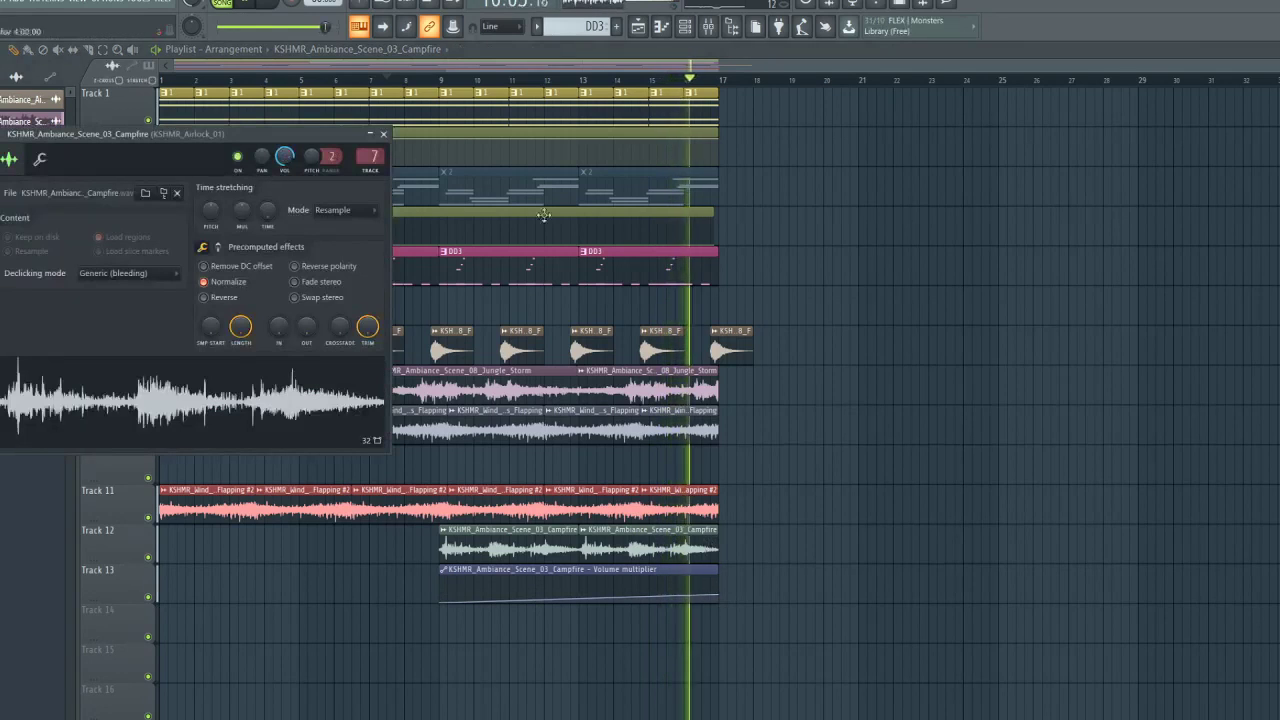
{"action": "left_click", "coordinate": [720, 82]}
Save the project as an FL Studio song file named Ambient in the personal project folder on Disco local (D:)
{"action": "left_click", "coordinate": [10, 4]}
{"action": "left_click", "coordinate": [30, 92]}
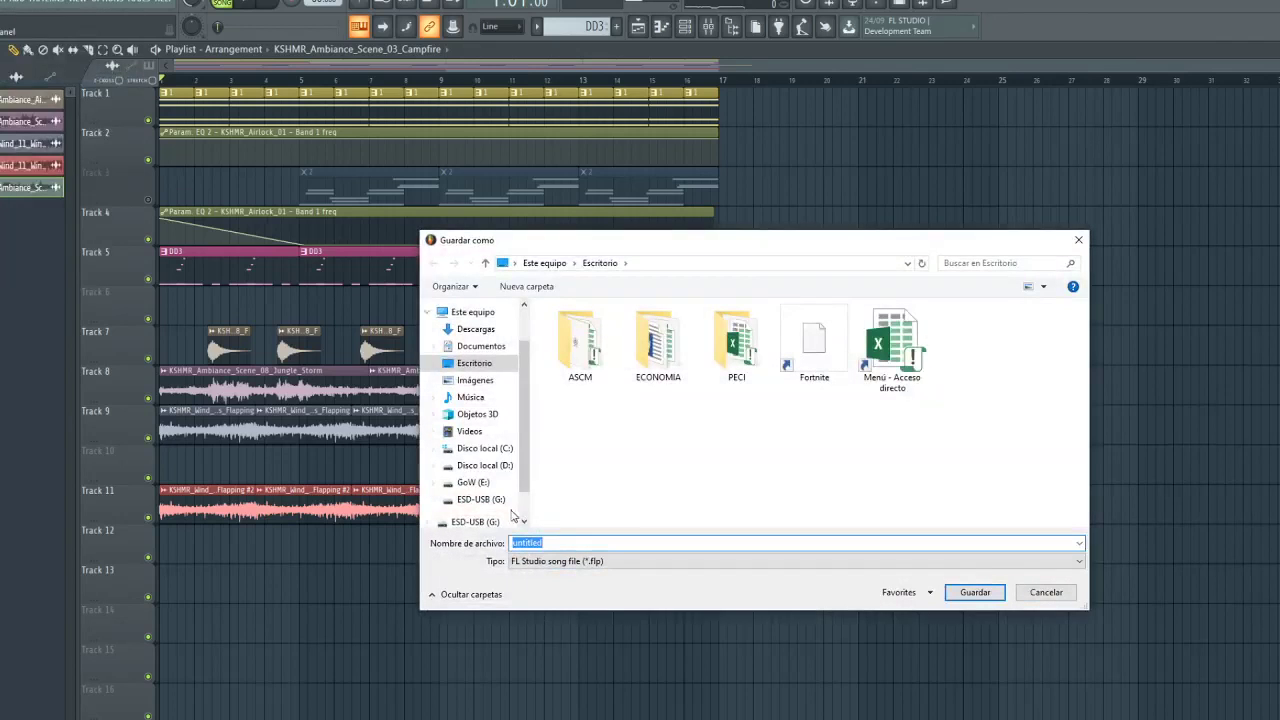
{"action": "left_click", "coordinate": [480, 465]}
{"action": "double_click", "coordinate": [568, 308]}
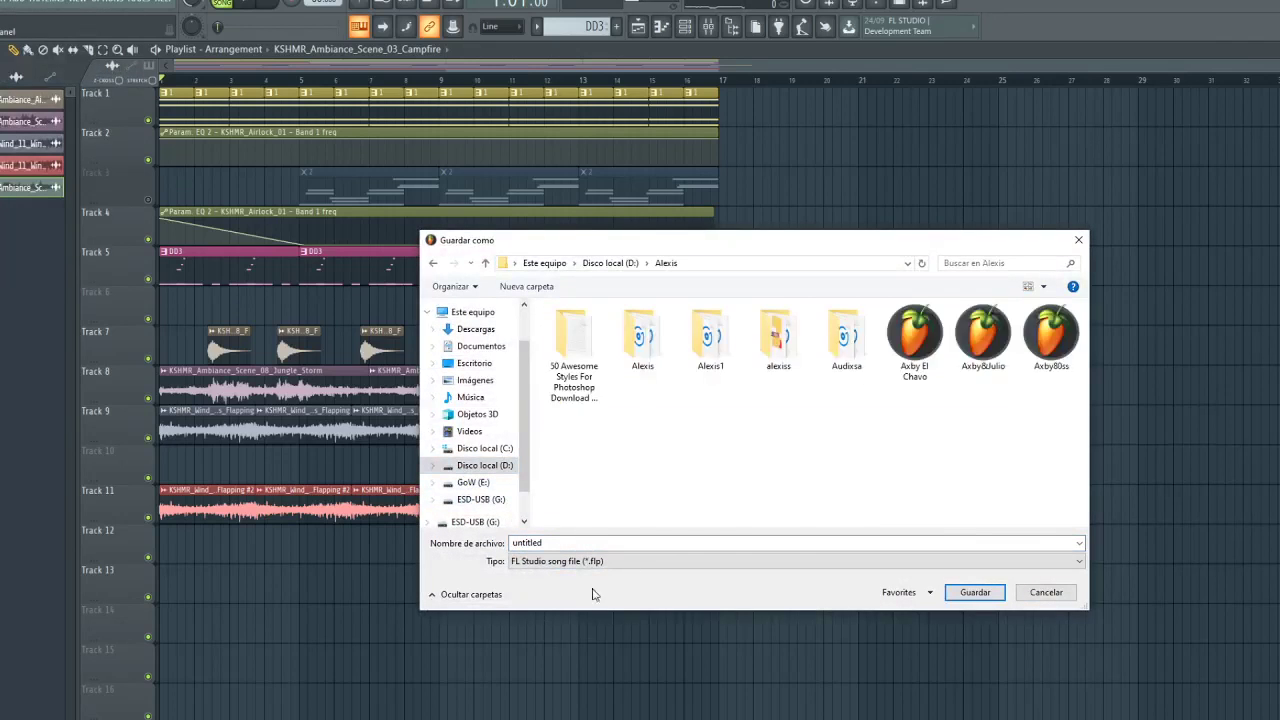
{"action": "double_click", "coordinate": [577, 543]}
{"action": "type", "text": "Amiv"}
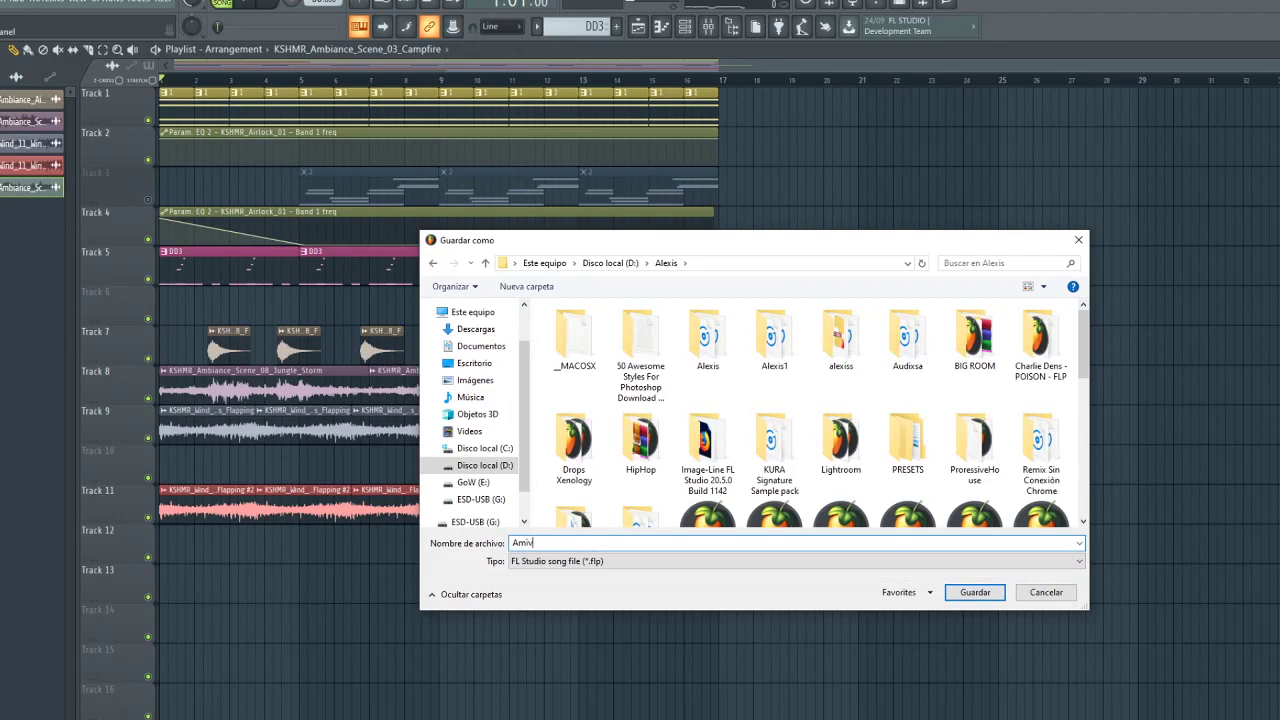
{"action": "key", "text": "BackSpace"}
{"action": "key", "text": "BackSpace"}
{"action": "key", "text": "BackSpace"}
{"action": "key", "text": "BackSpace"}
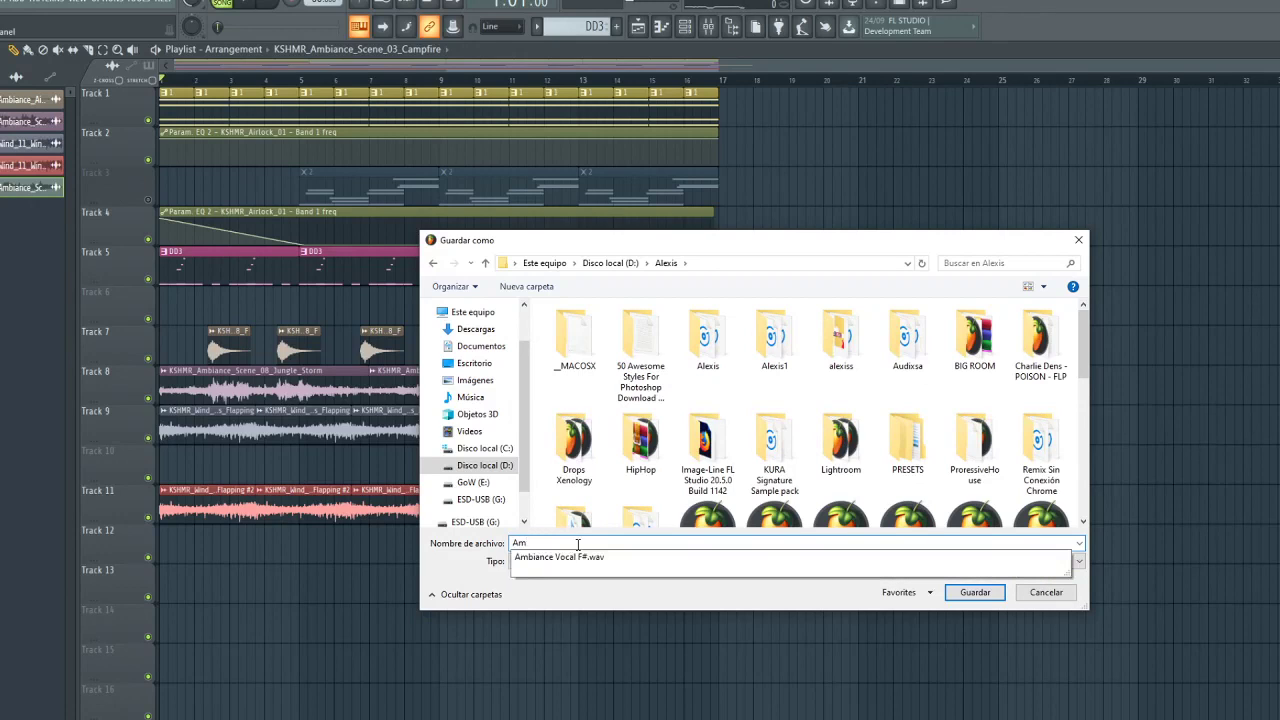
{"action": "type", "text": "bient"}
{"action": "key", "text": "Return"}
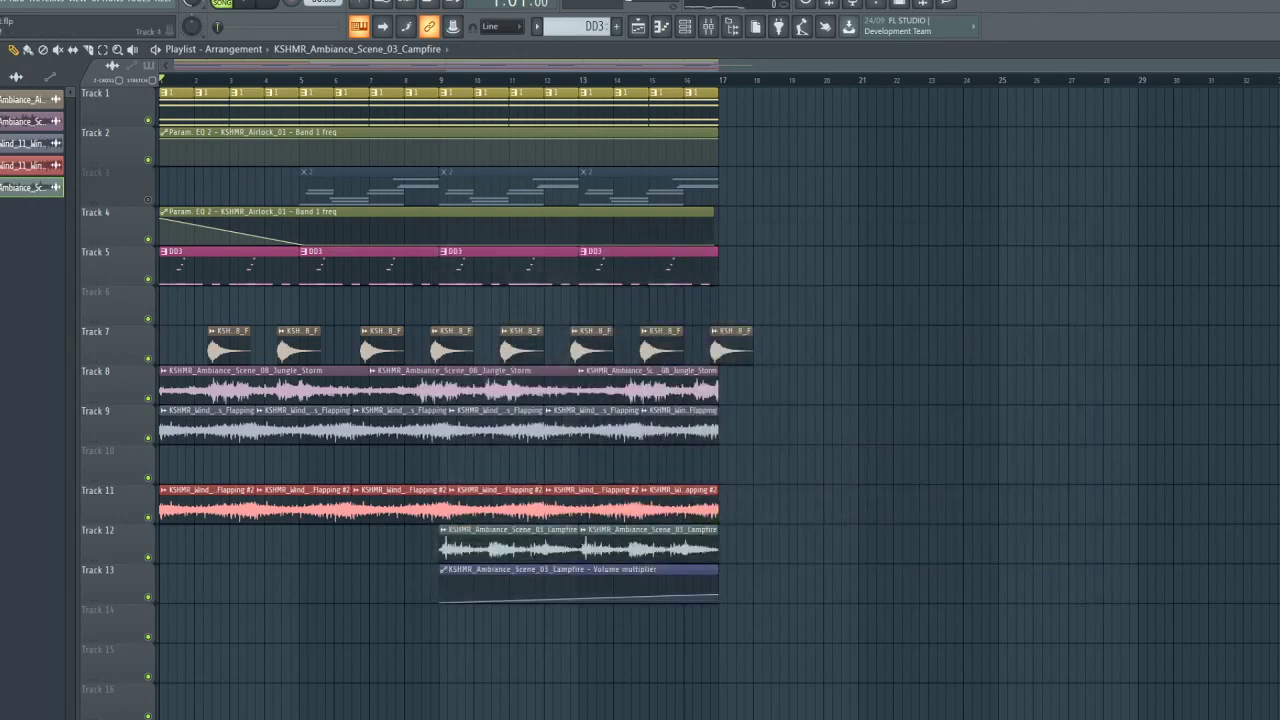